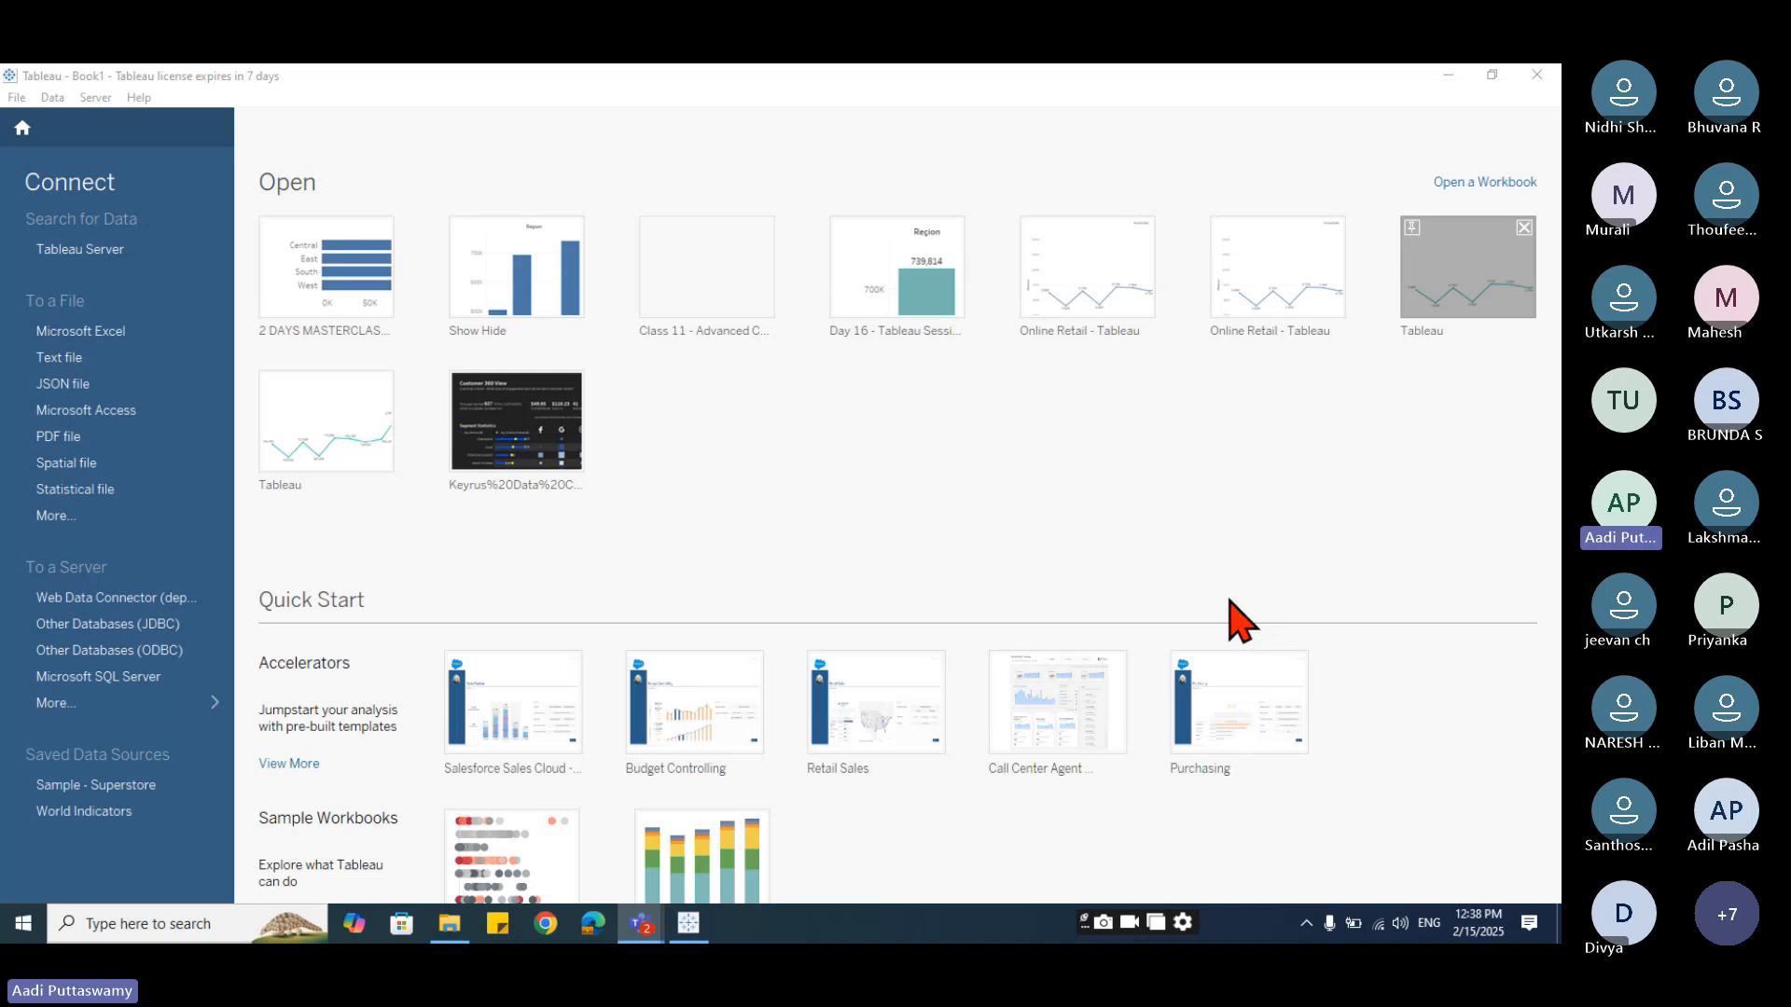
# - Connect to the Excel workbook Sample - Superstore.xls as the data source
pyautogui.click(458, 485)
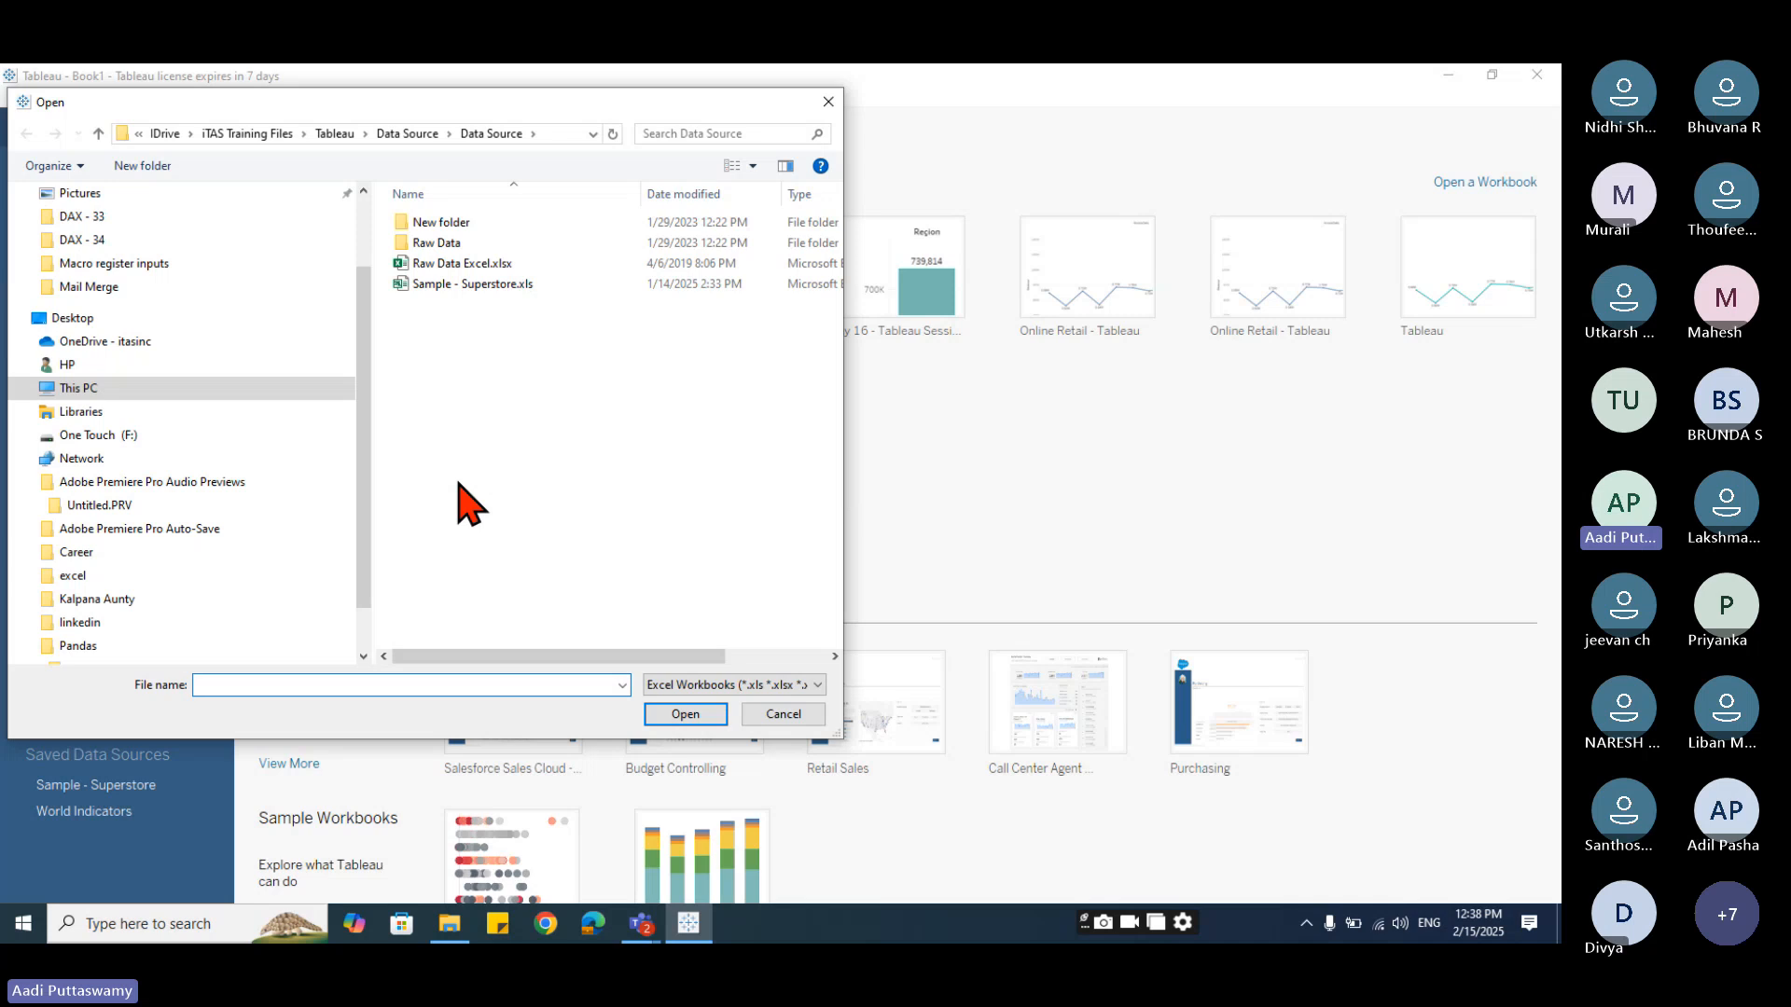
pyautogui.moveTo(479, 99); pyautogui.dragTo(756, 295)
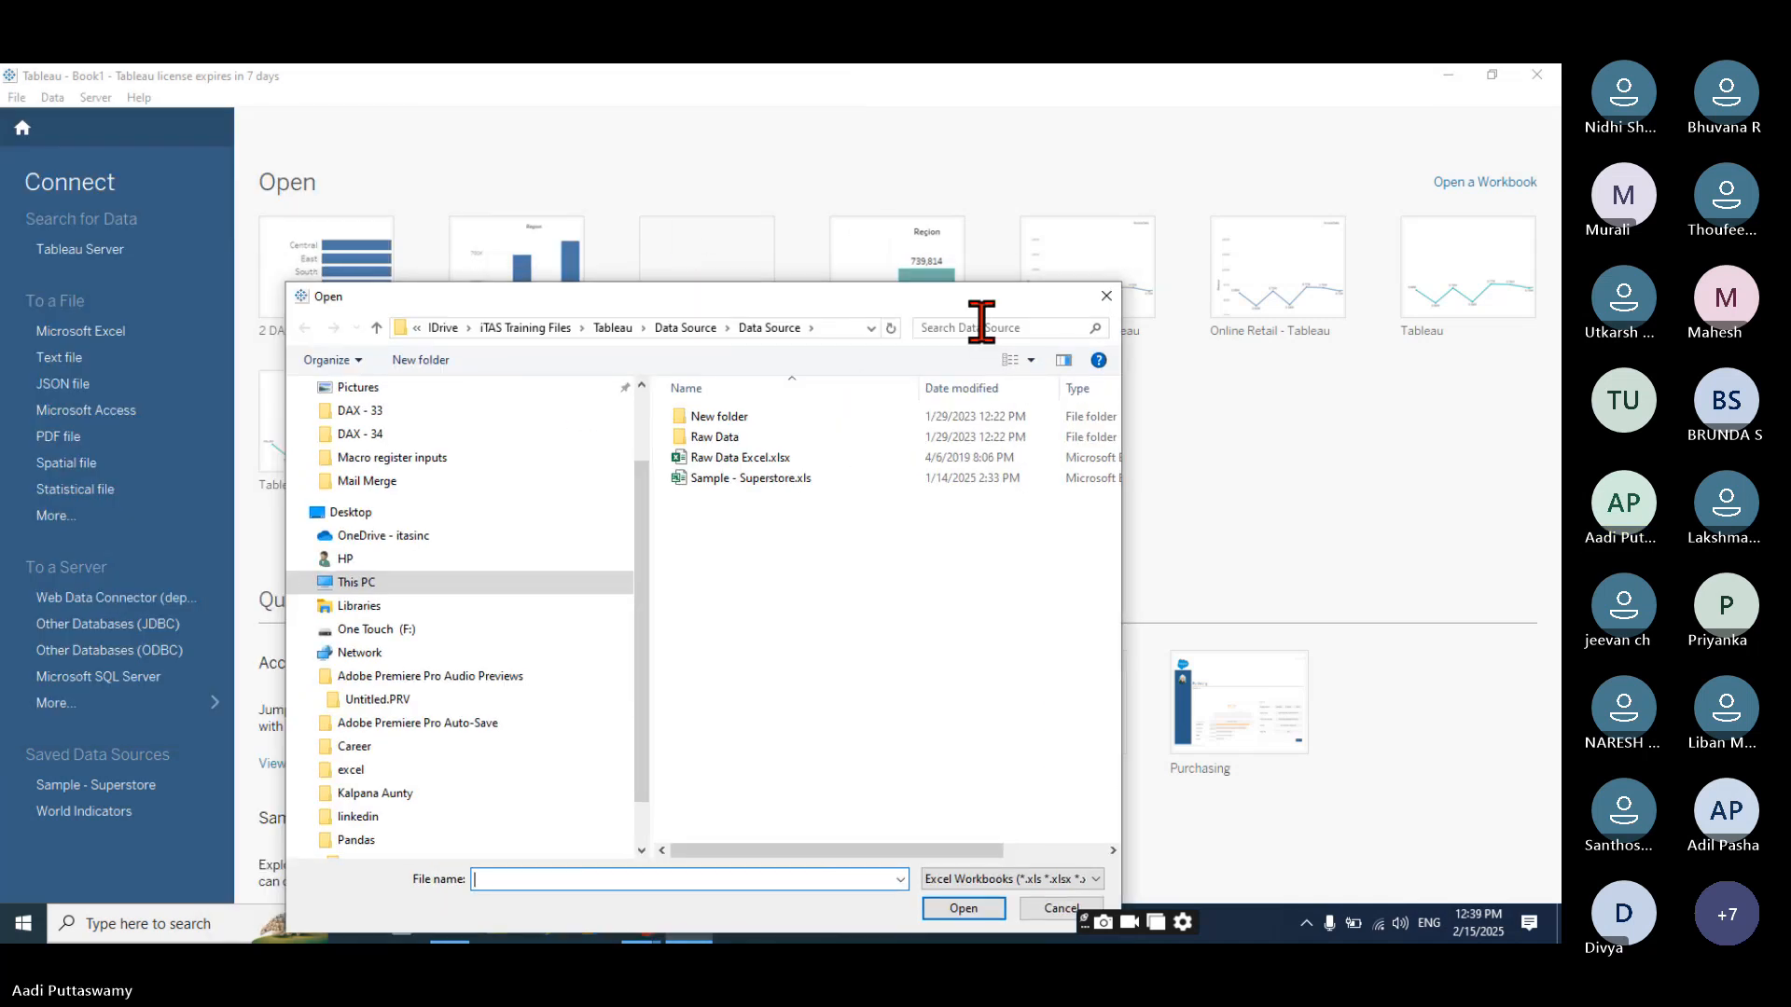
pyautogui.moveTo(791, 303); pyautogui.dragTo(779, 193)
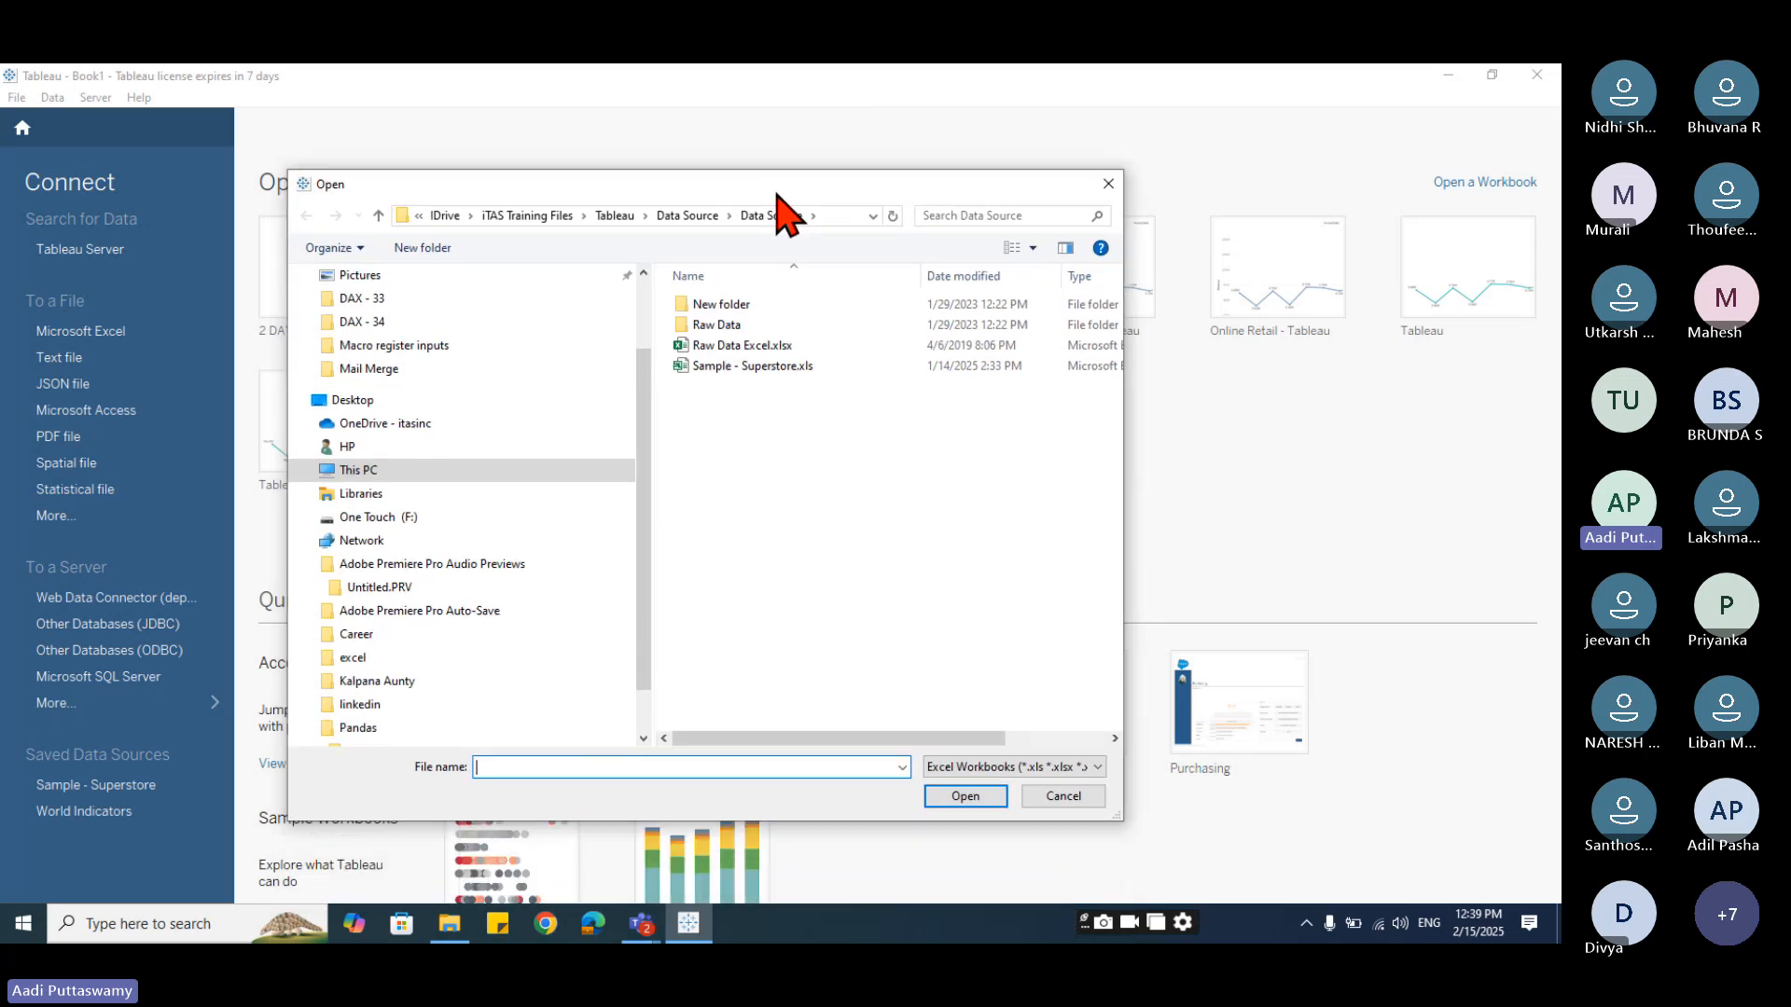
pyautogui.click(732, 367)
pyautogui.click(949, 796)
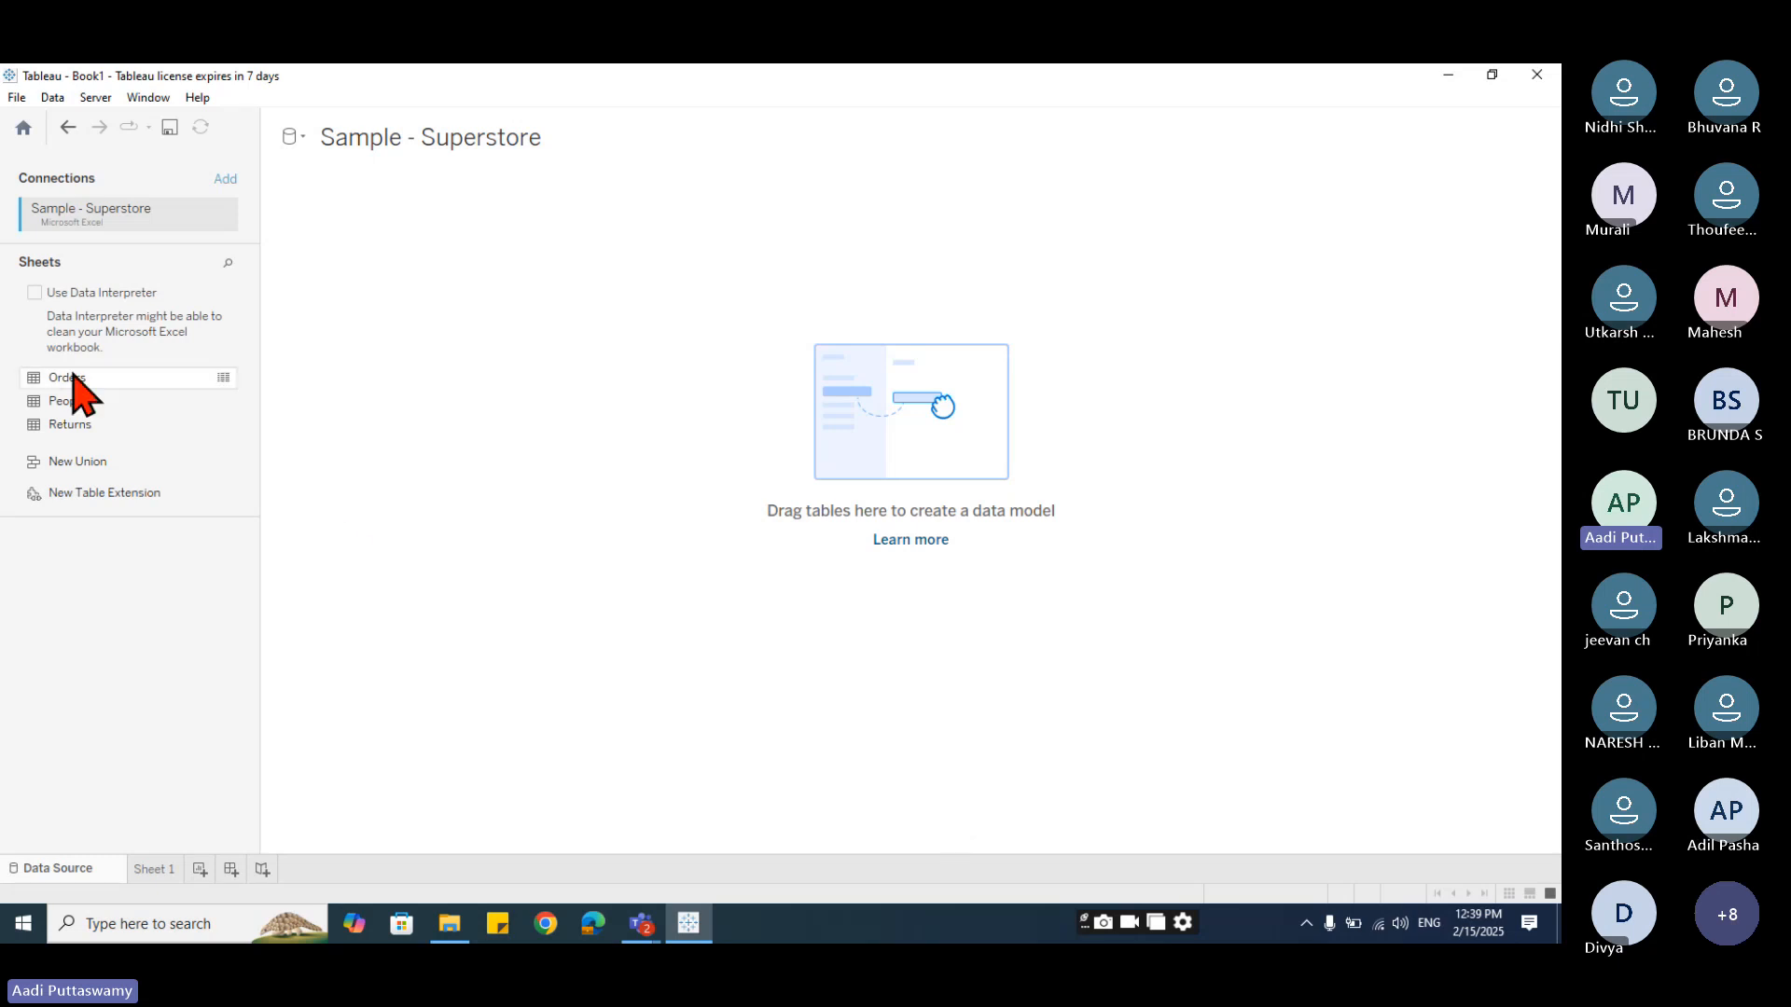
# - Add the Orders table to the data model and go to Sheet 1
pyautogui.moveTo(47, 379); pyautogui.dragTo(446, 356)
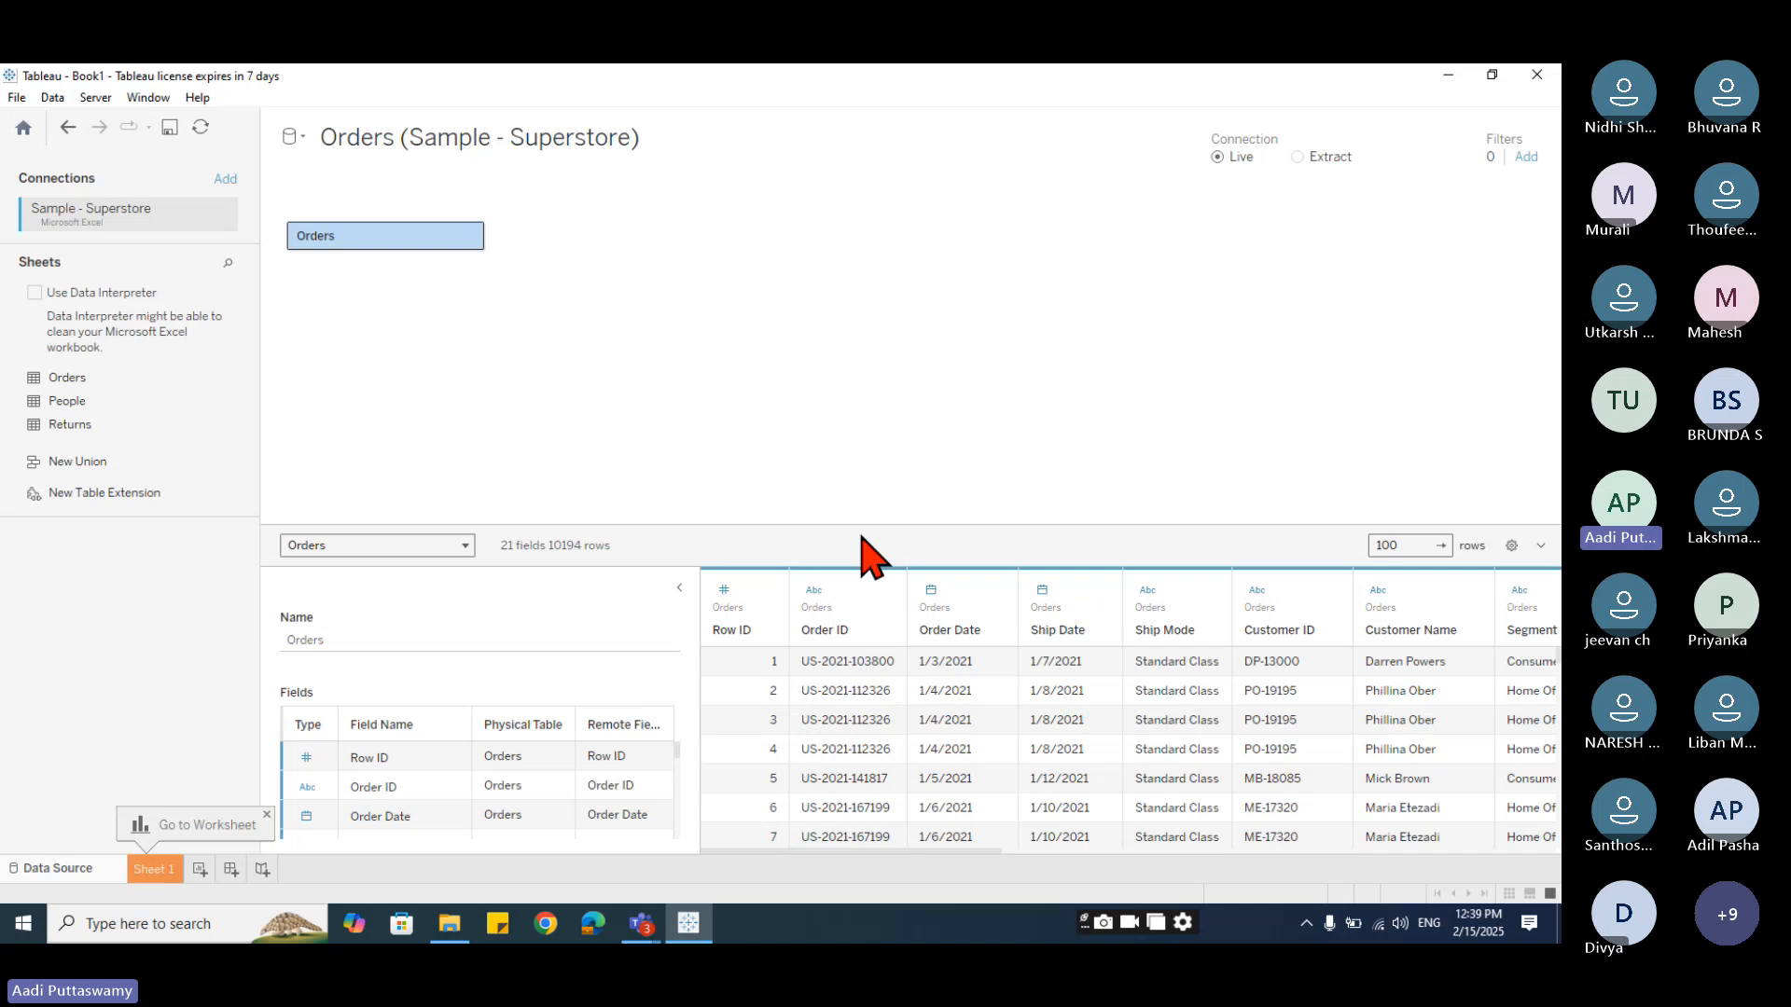
pyautogui.moveTo(861, 537); pyautogui.dragTo(859, 498)
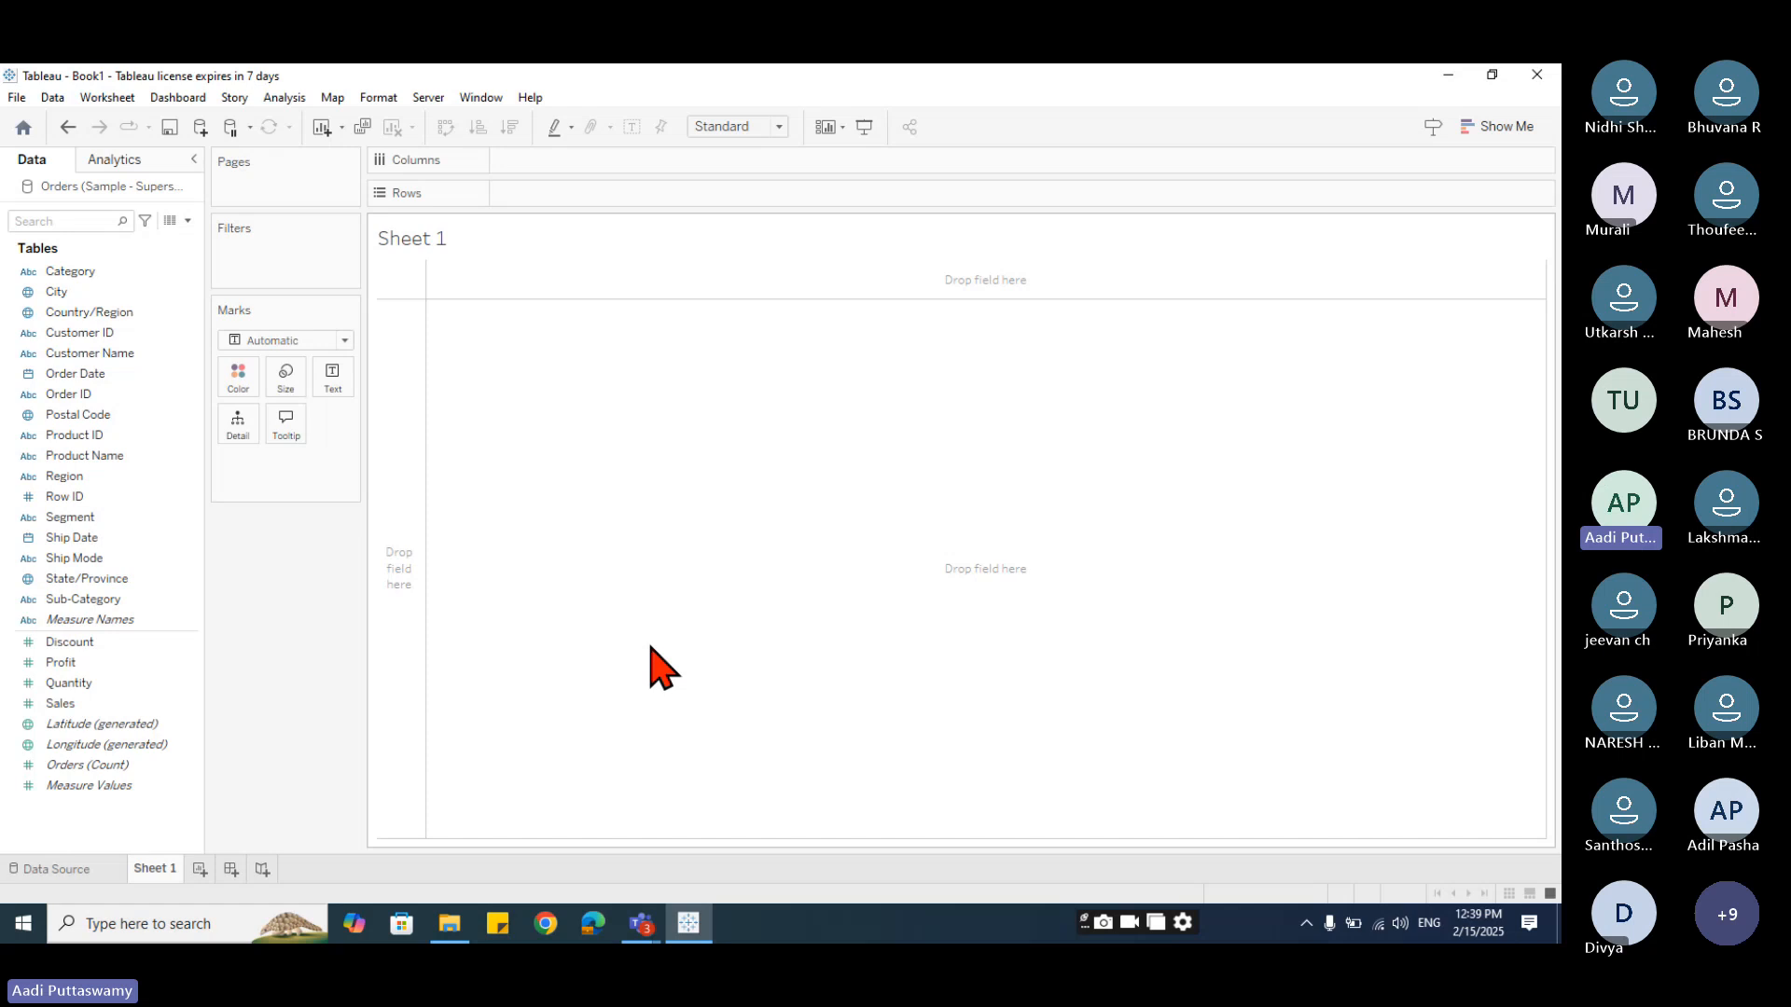
# - Restore the maximized window to a floating size, reposition it and enlarge it to cover most of the desktop
pyautogui.click(1492, 74)
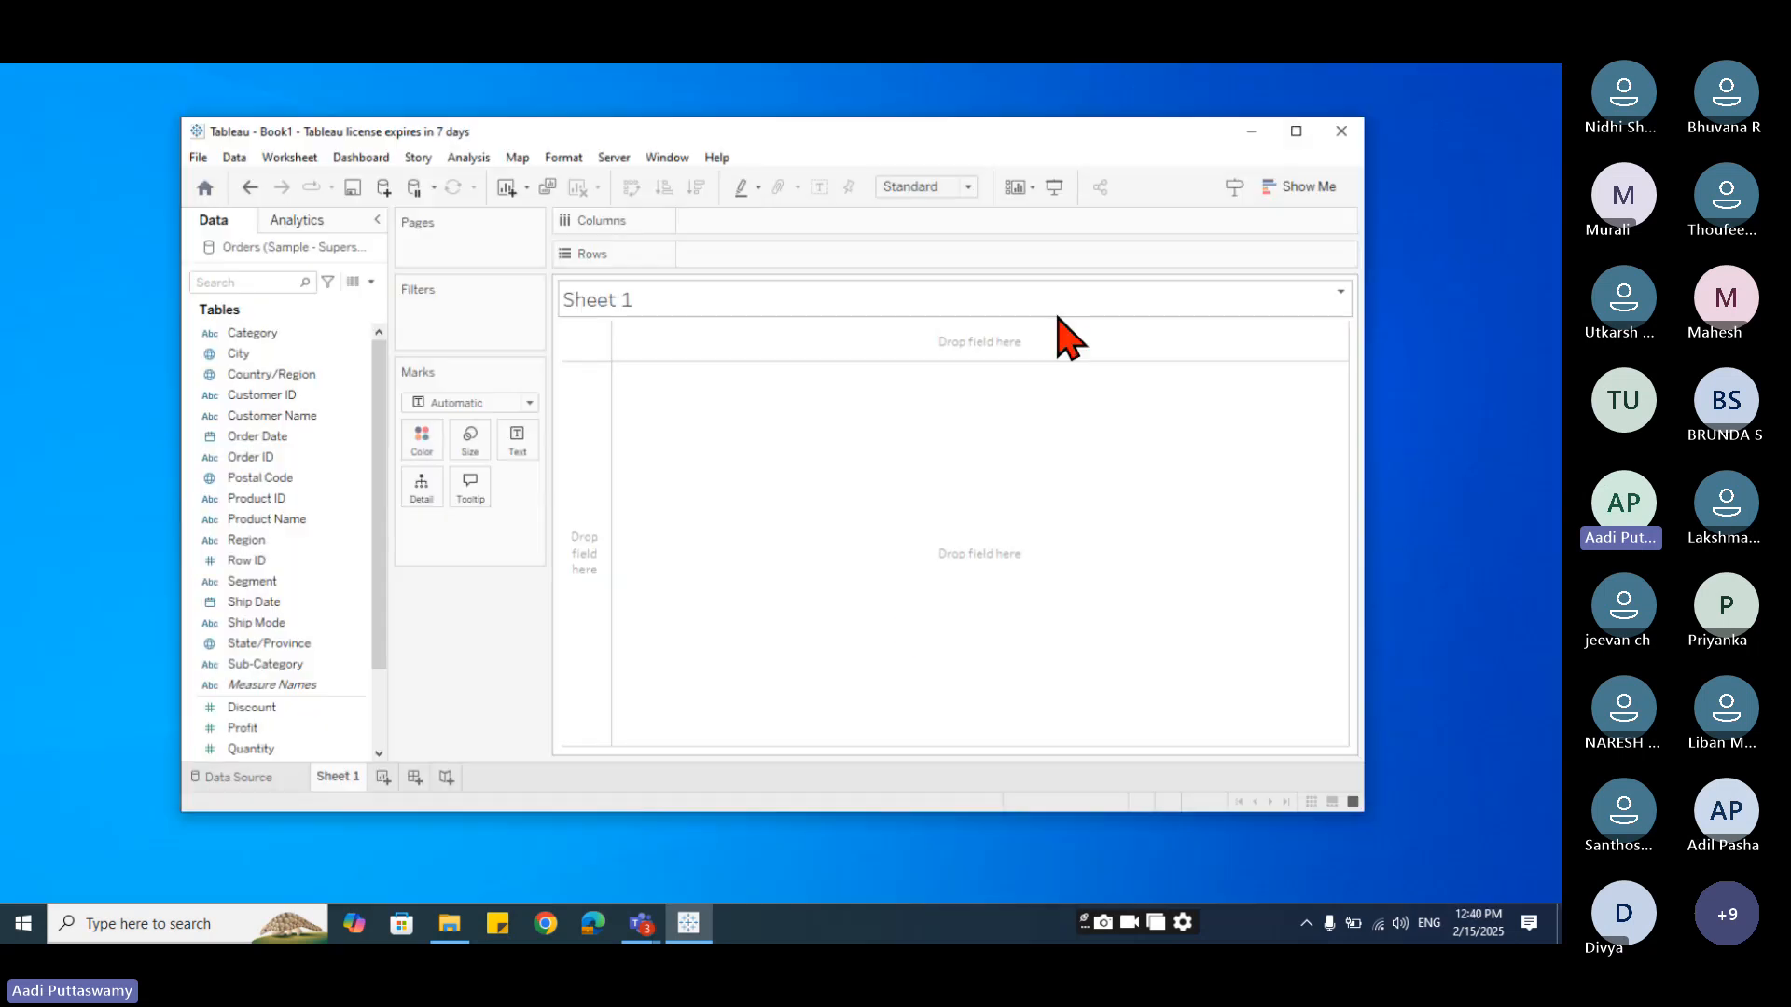
pyautogui.moveTo(889, 131); pyautogui.dragTo(787, 117)
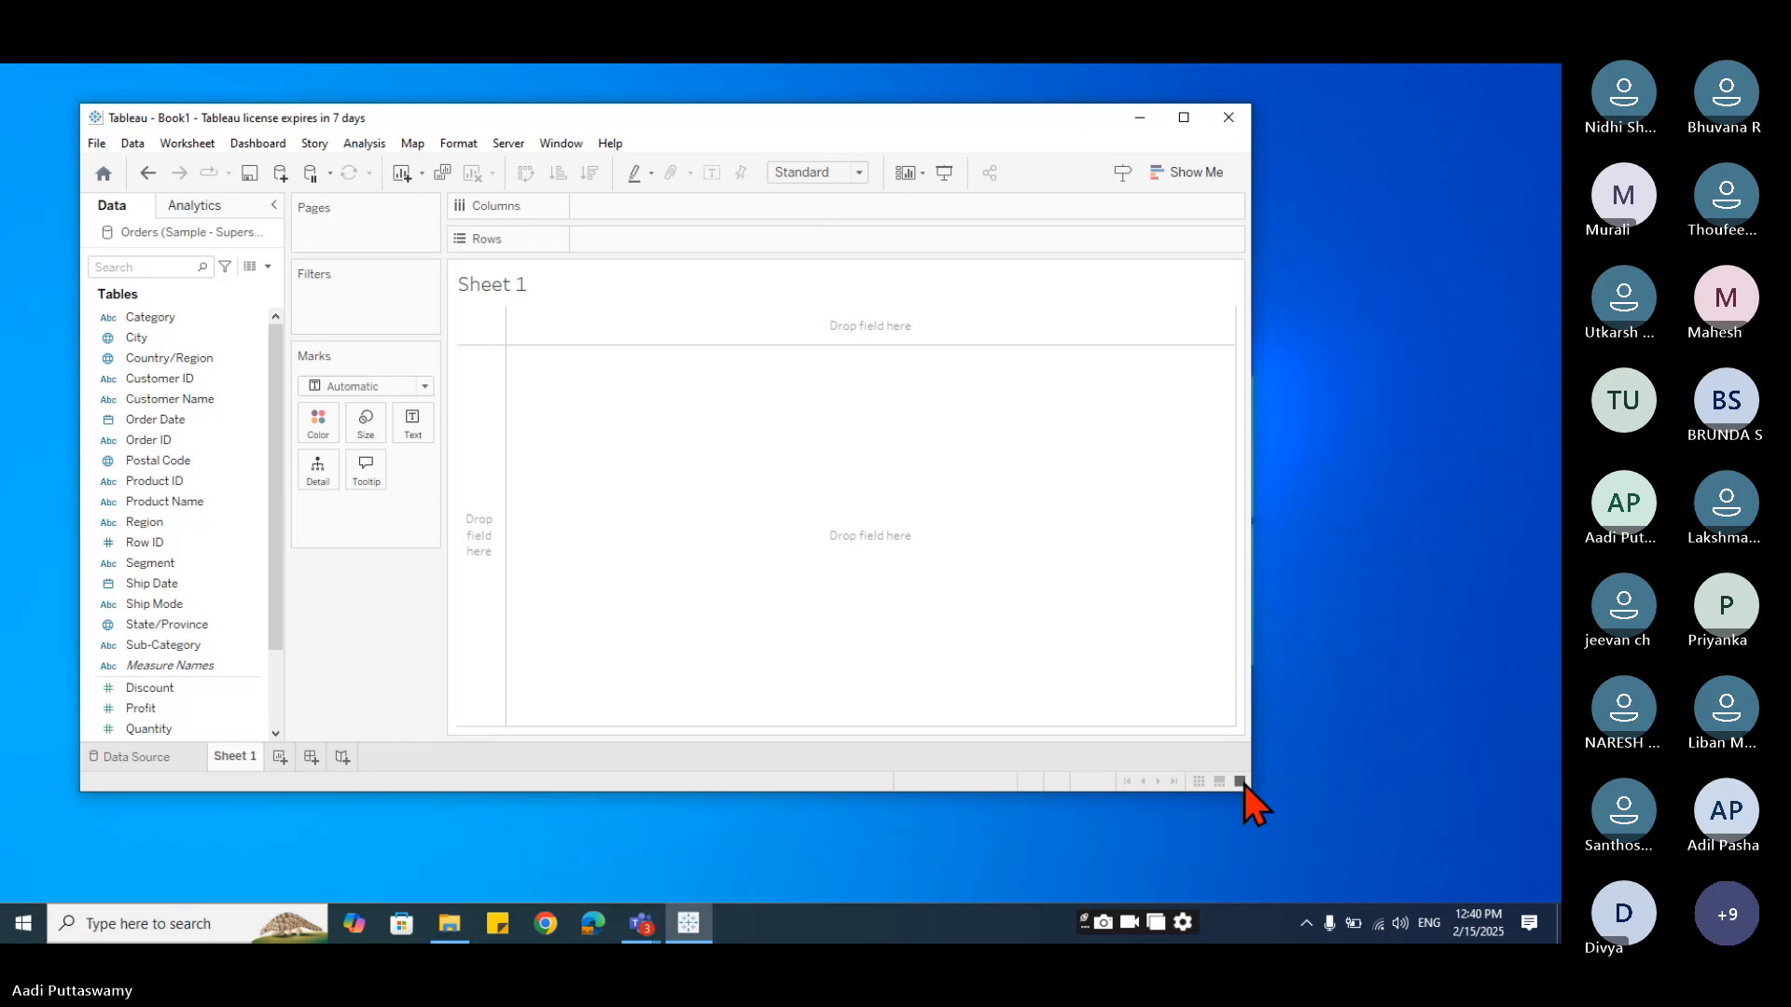
pyautogui.moveTo(1250, 791); pyautogui.dragTo(1493, 879)
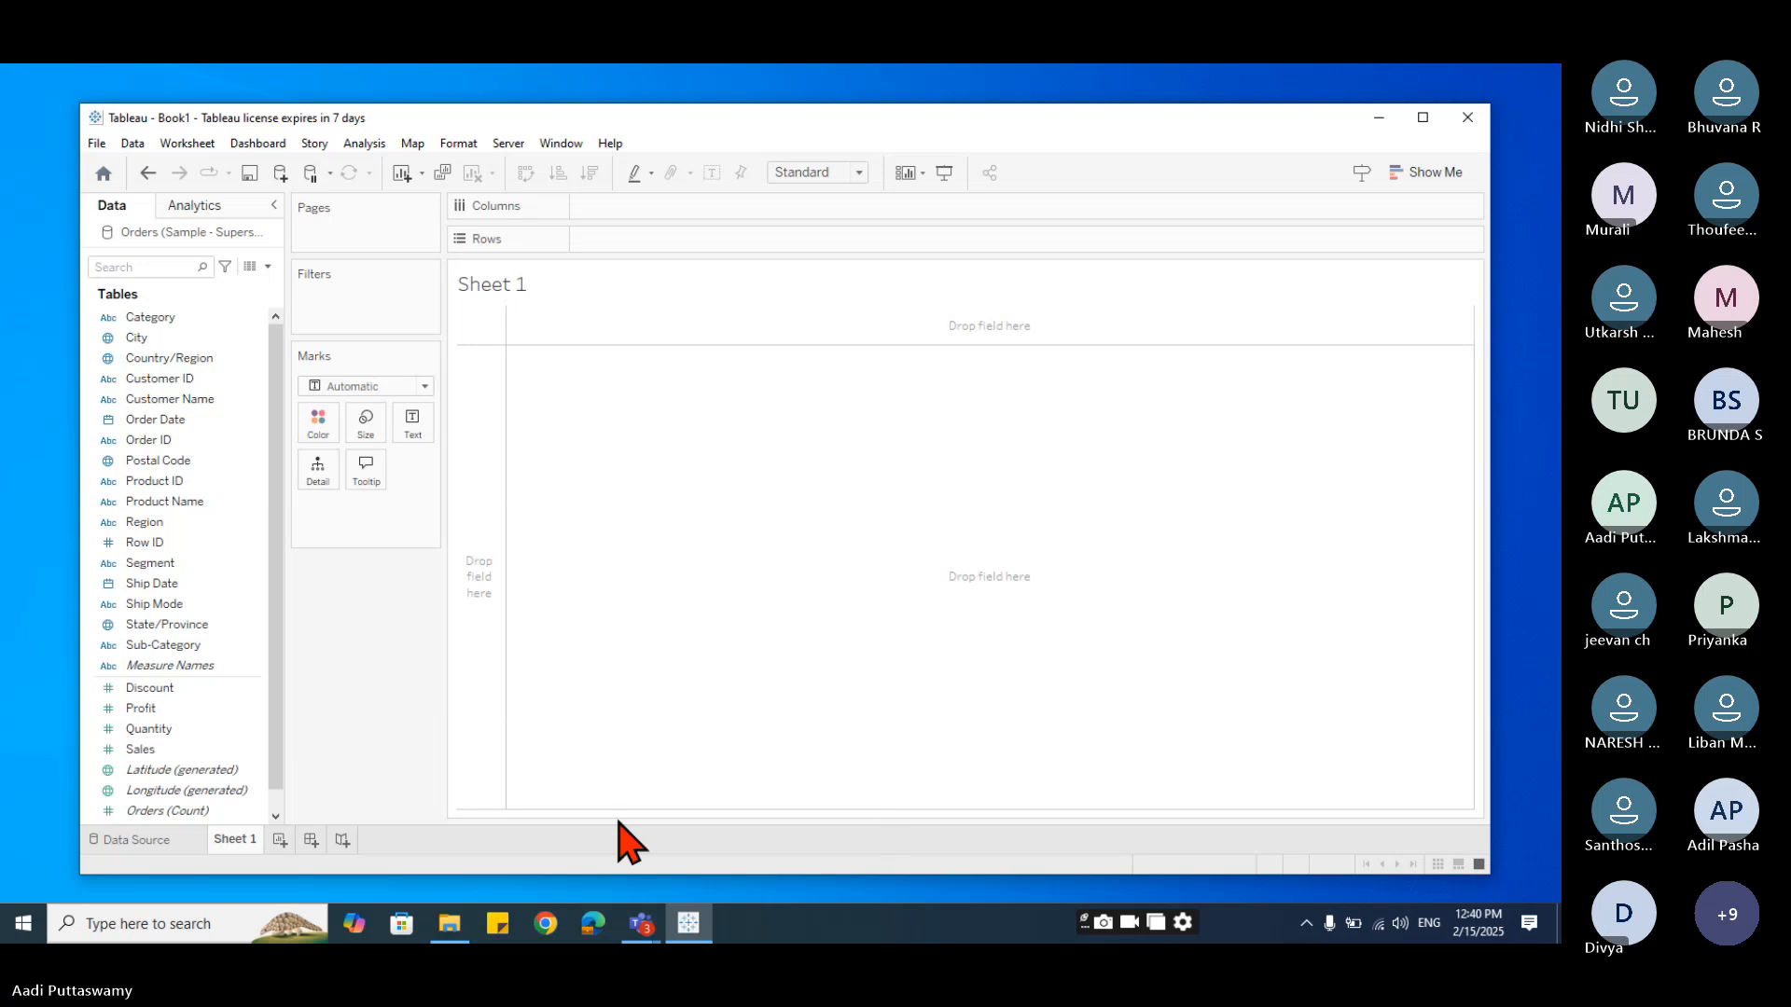
pyautogui.moveTo(407, 116); pyautogui.dragTo(402, 109)
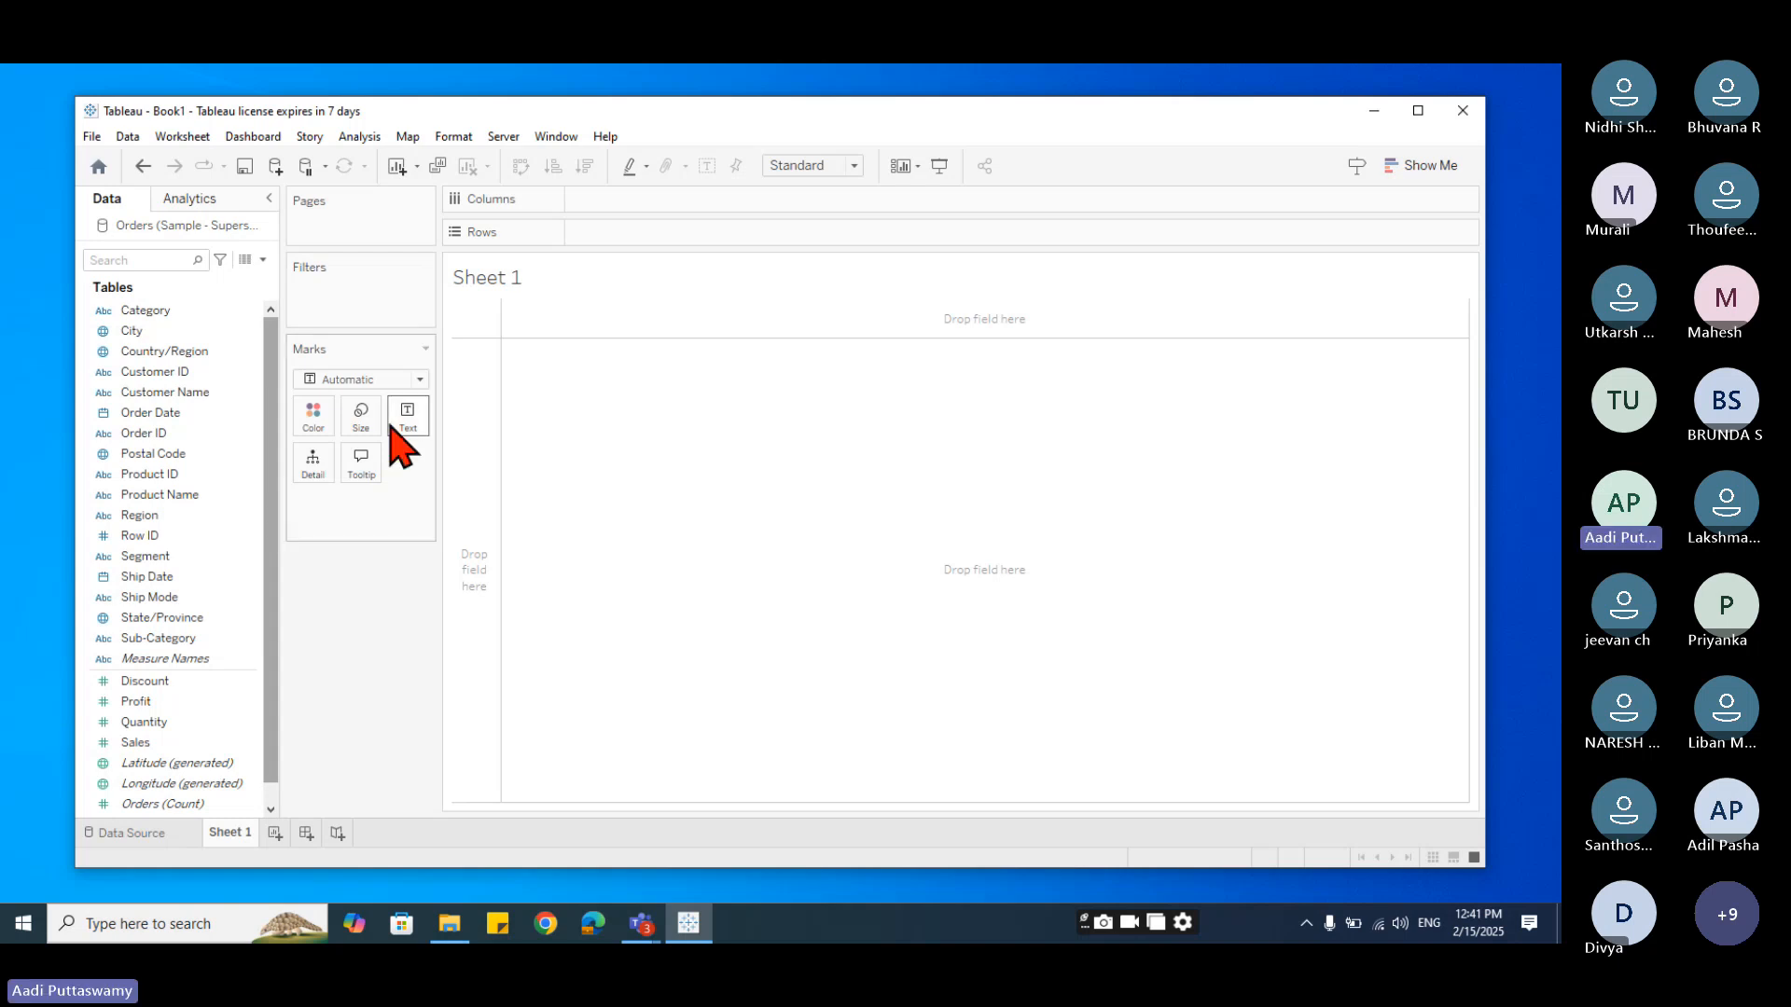
# - Examine the Analytics options and the Color, Text and Tooltip mark settings of the blank sheet, leaving them as they are
pyautogui.click(193, 201)
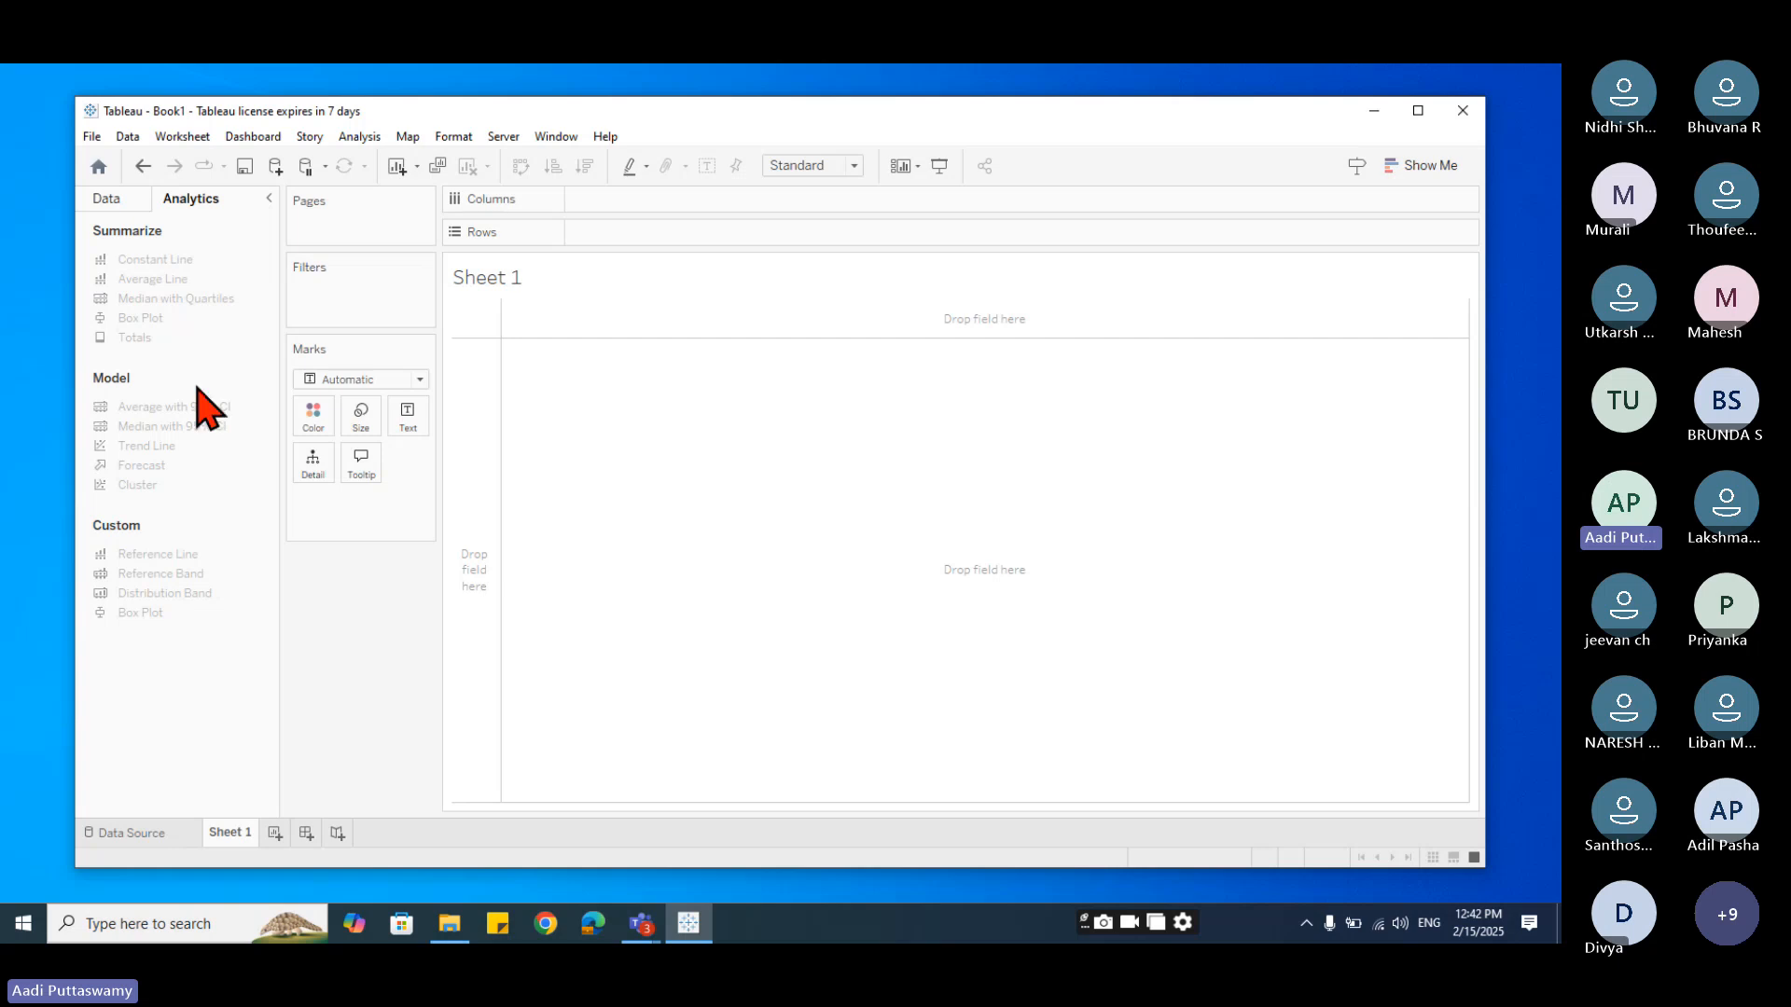
pyautogui.click(128, 198)
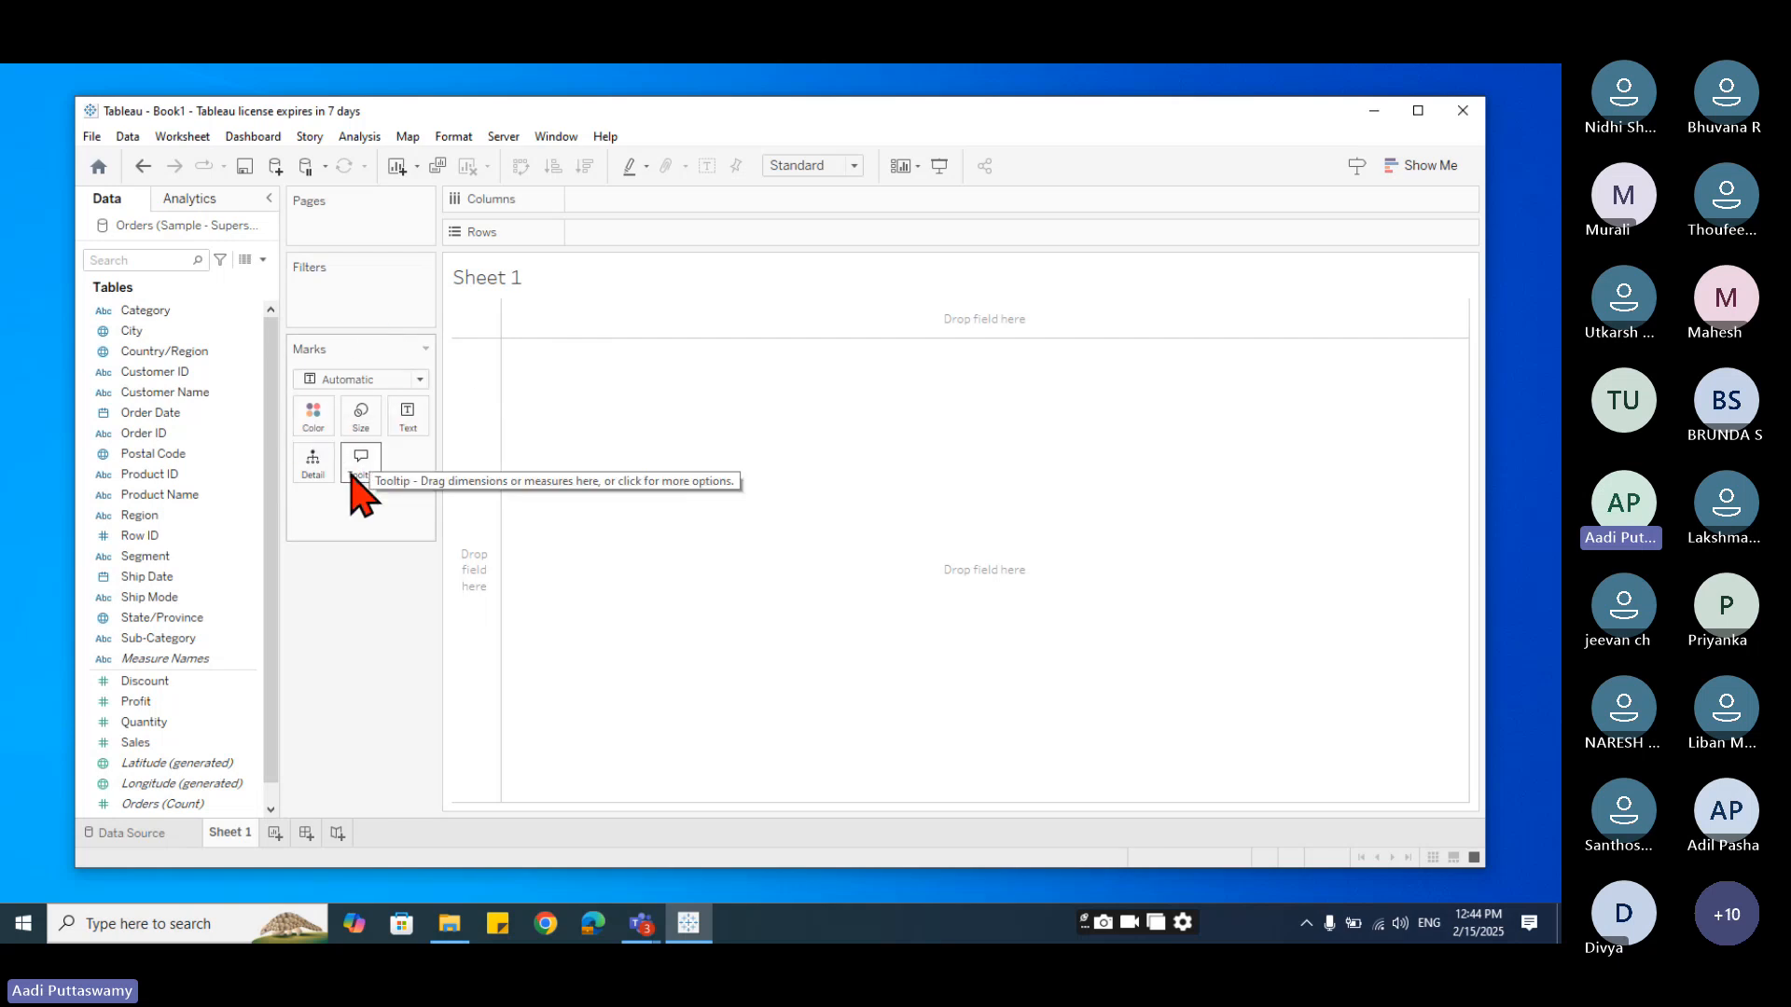
pyautogui.click(312, 418)
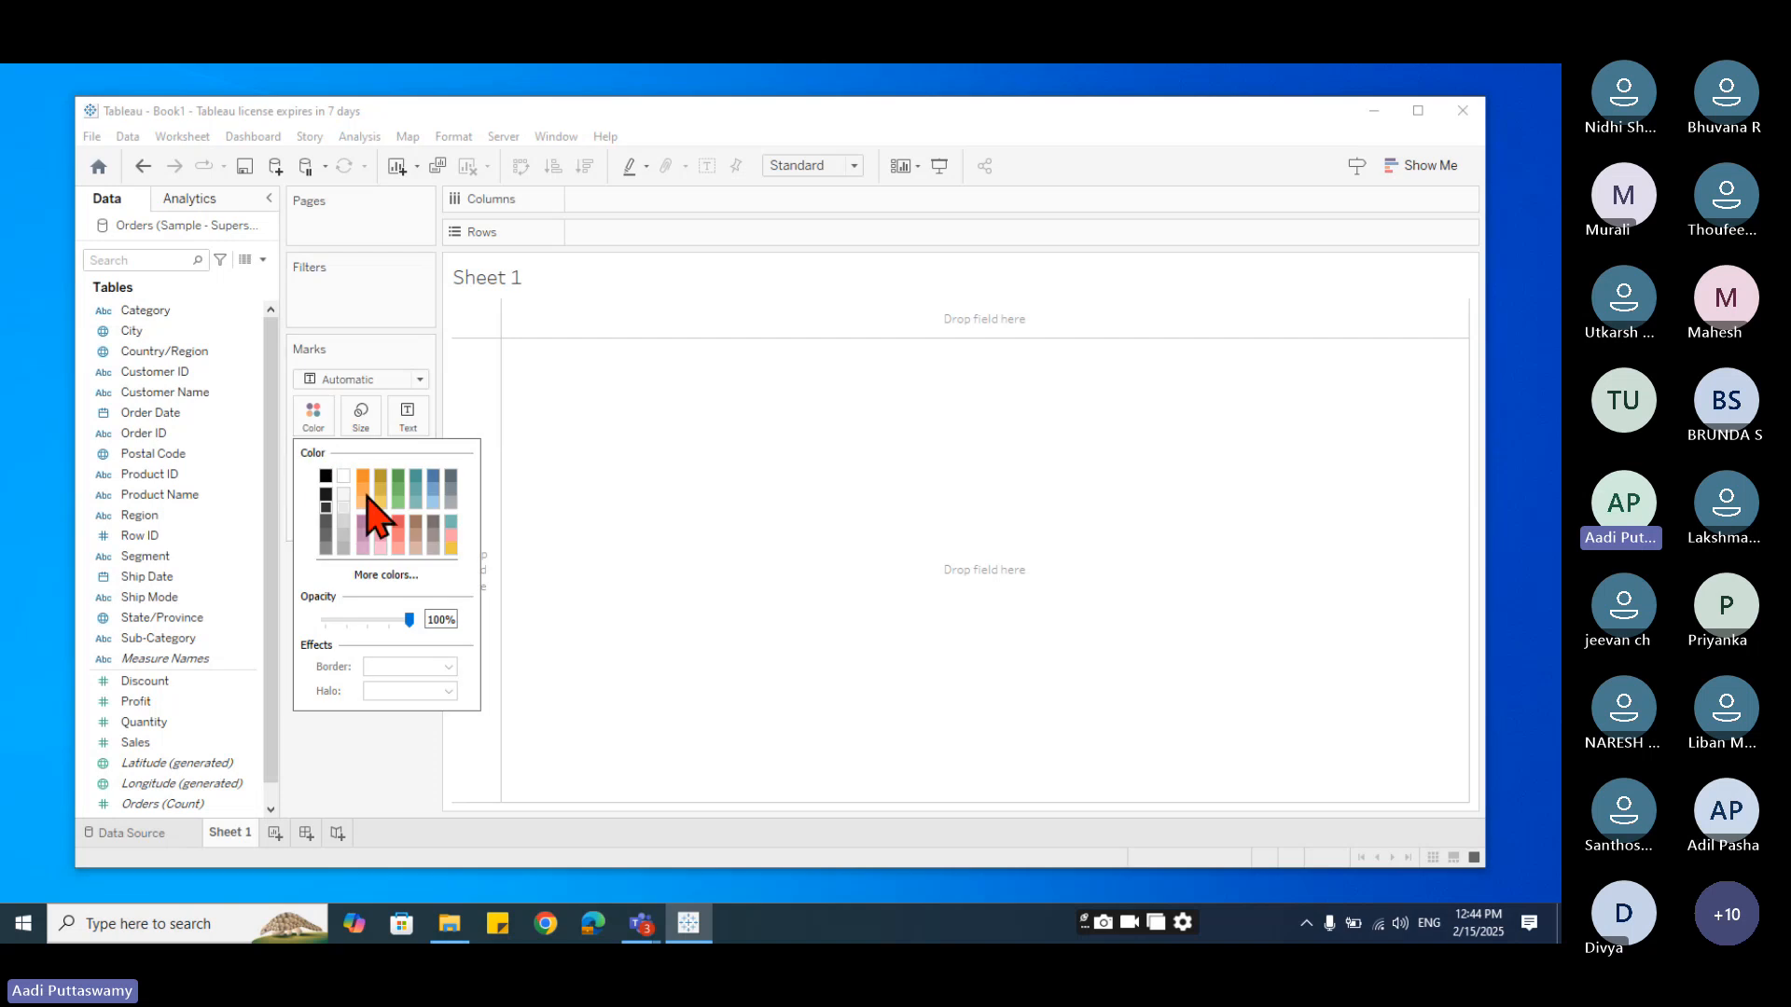
pyautogui.click(384, 780)
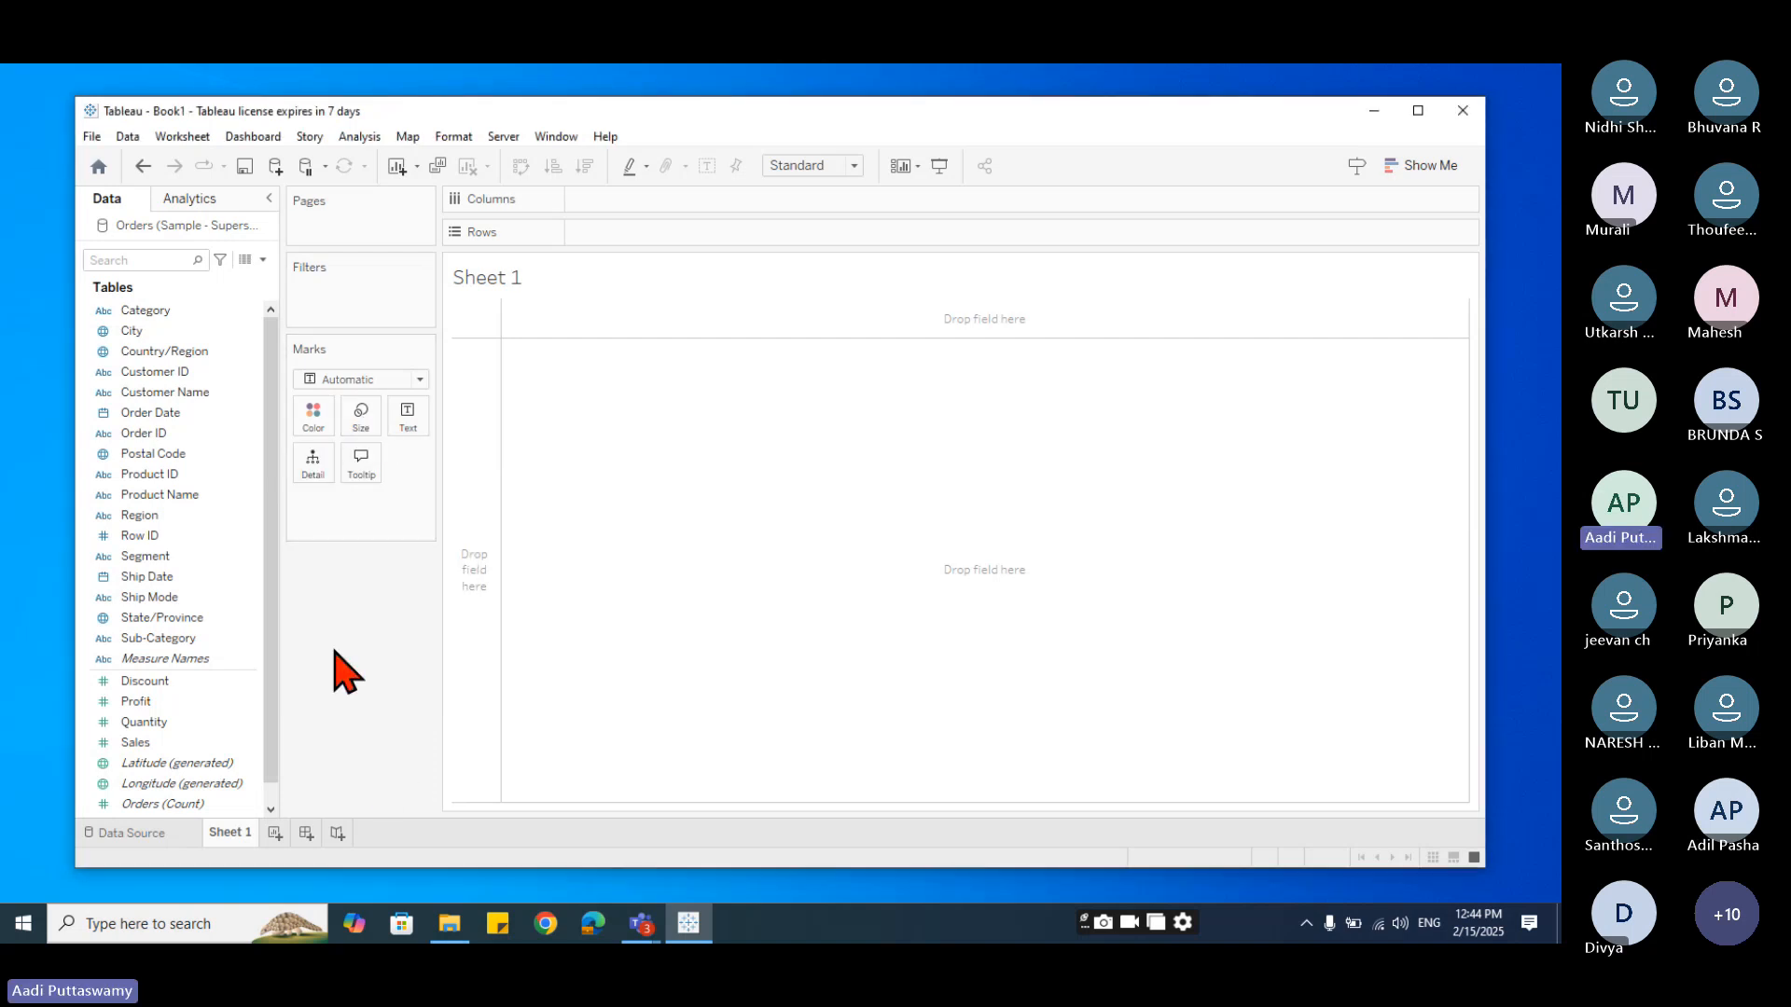
pyautogui.click(411, 424)
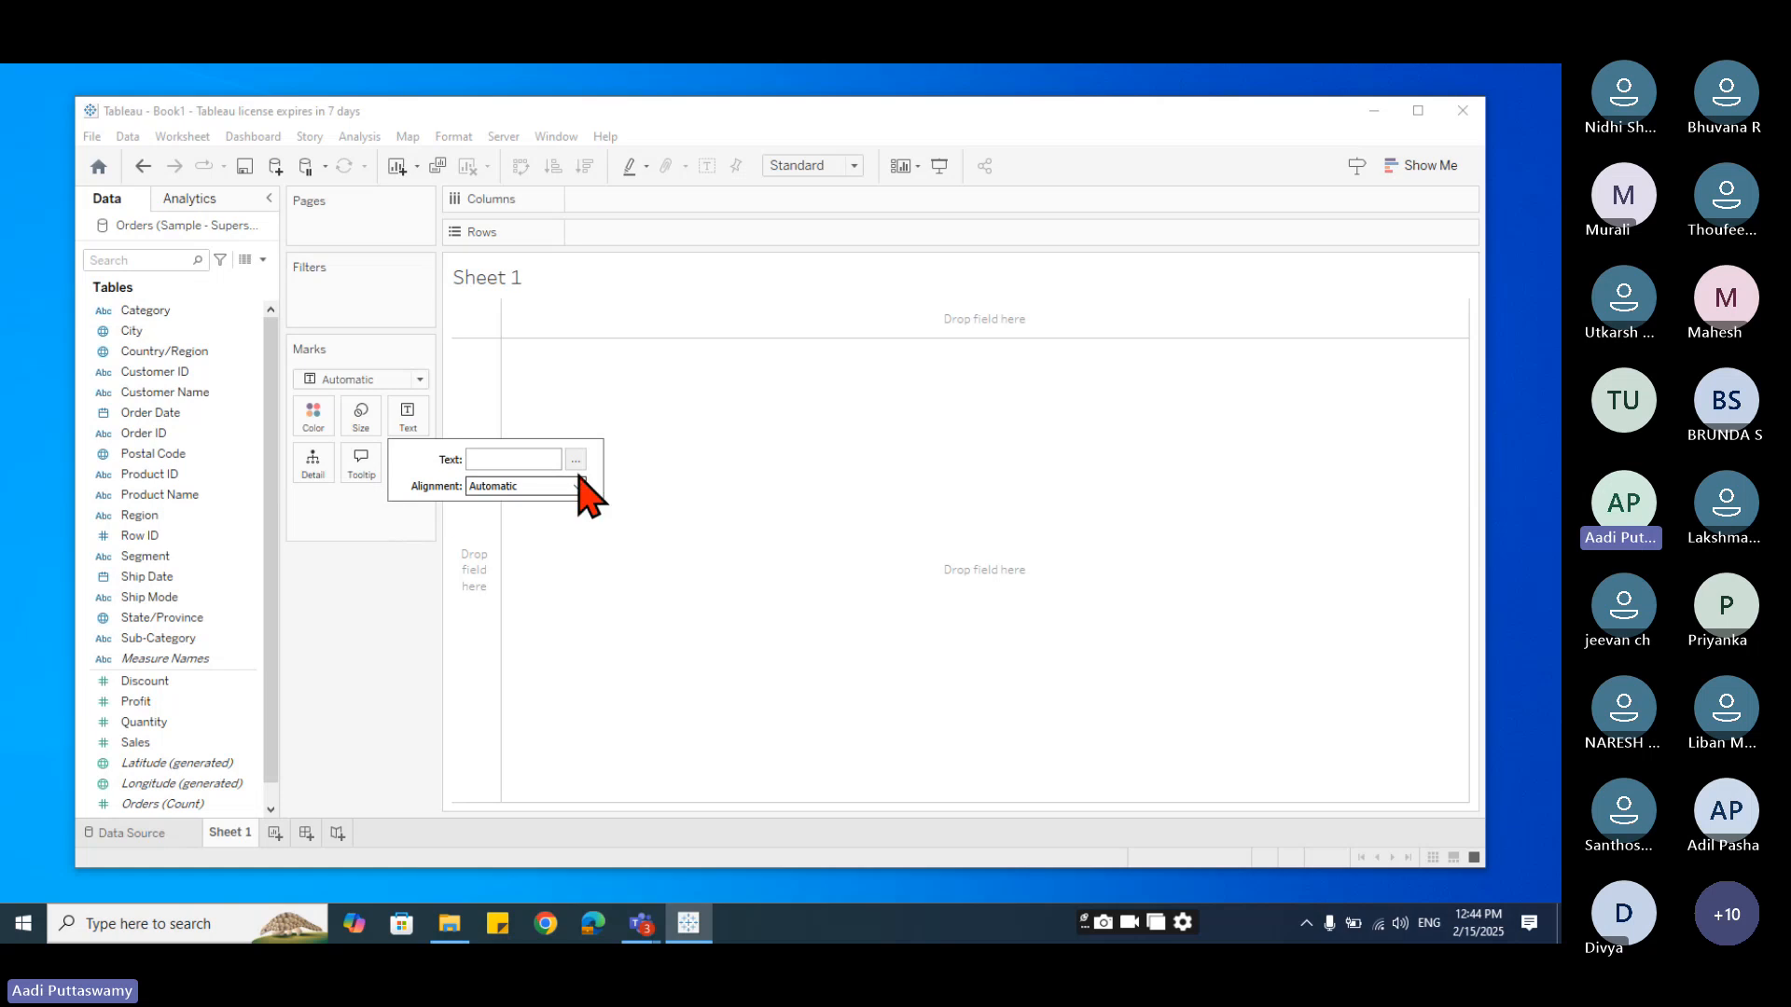
pyautogui.click(315, 465)
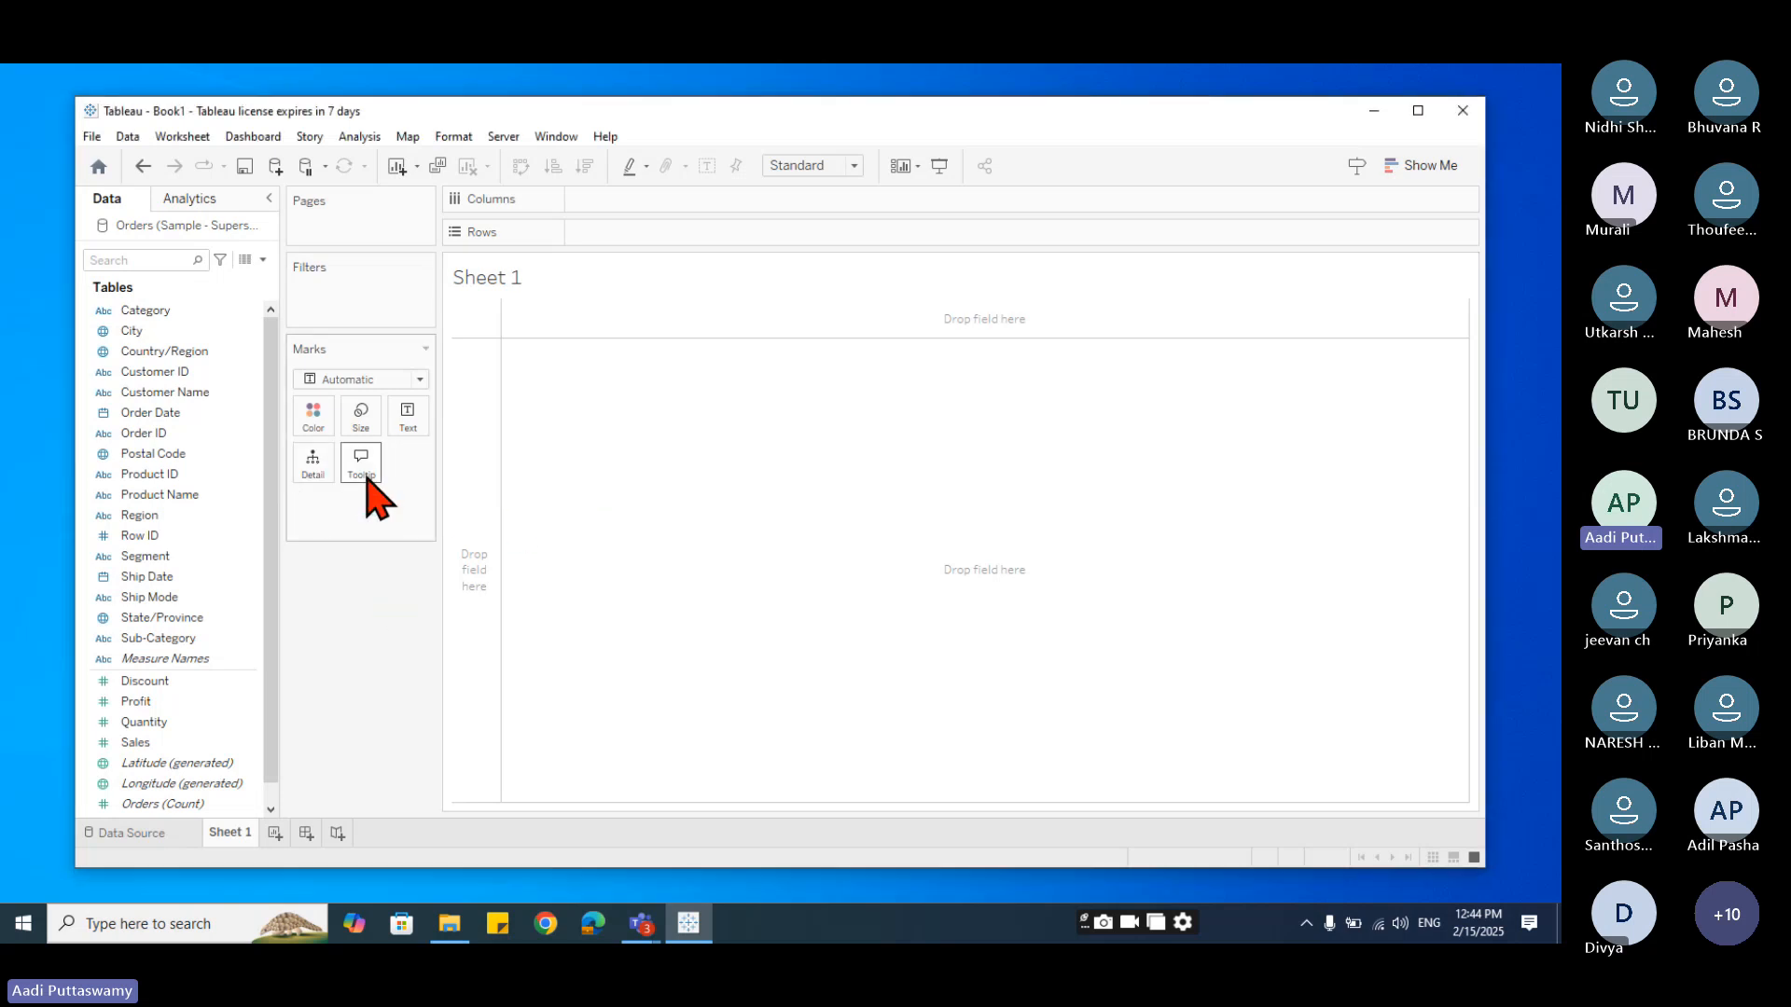
pyautogui.click(367, 478)
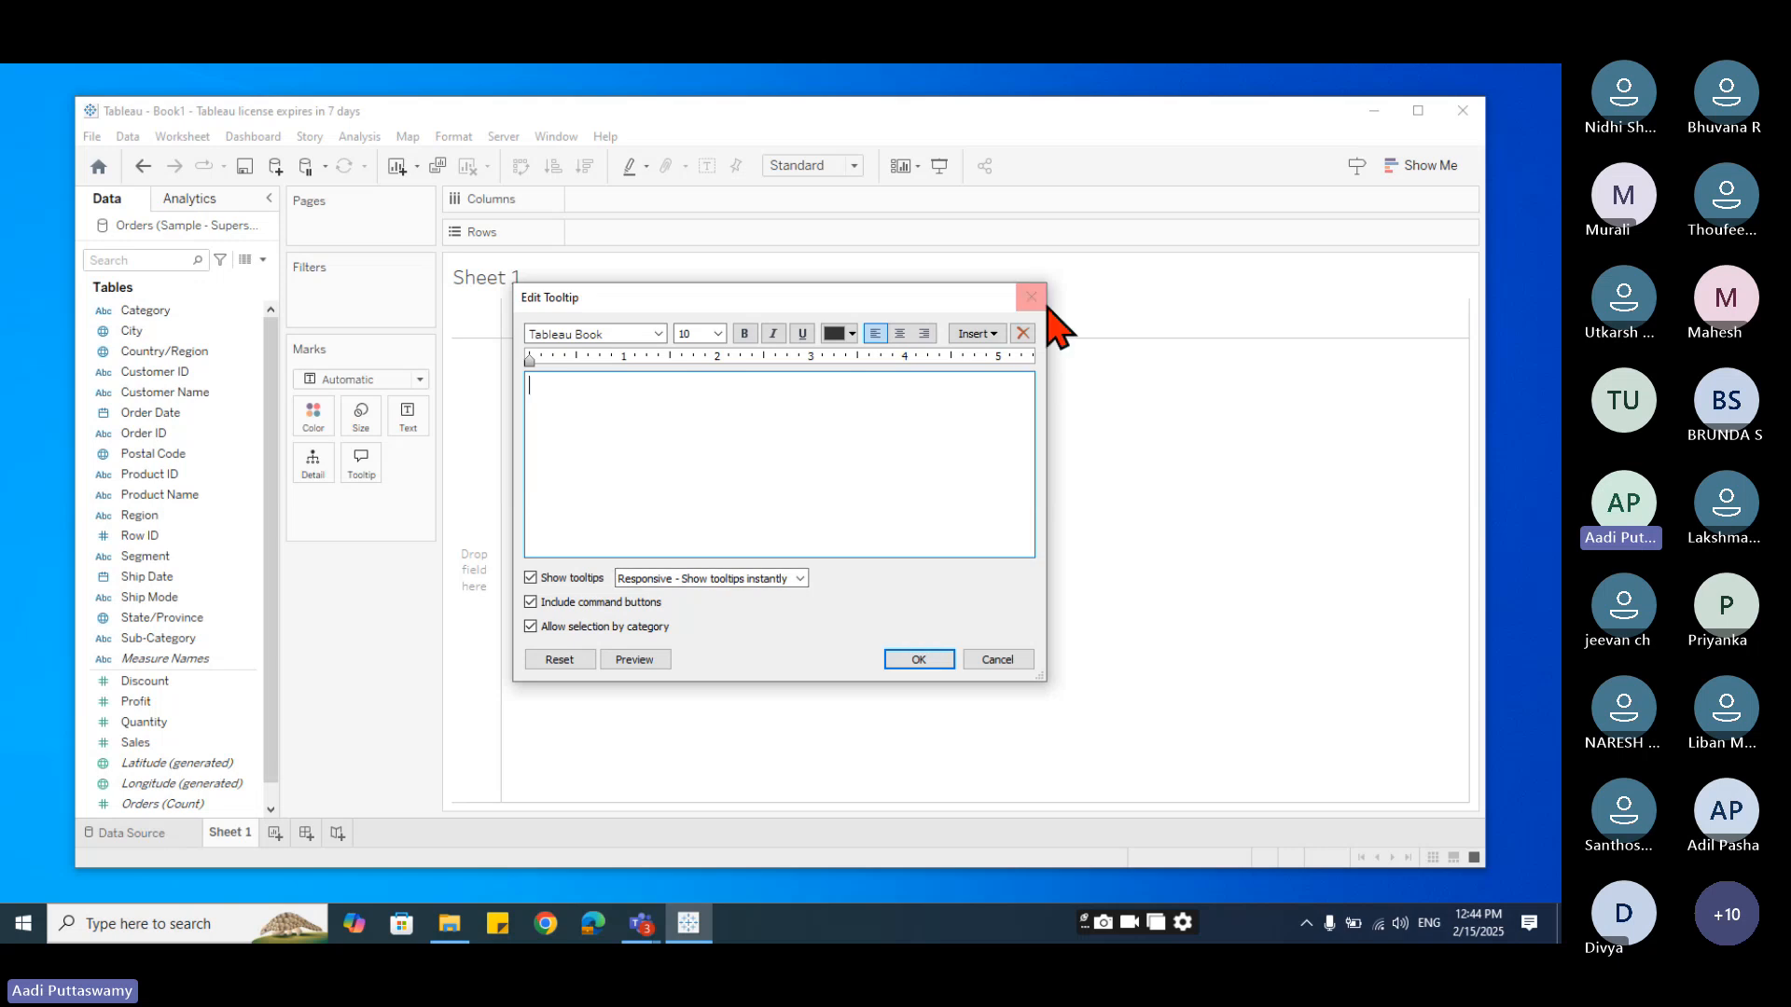
pyautogui.click(1035, 301)
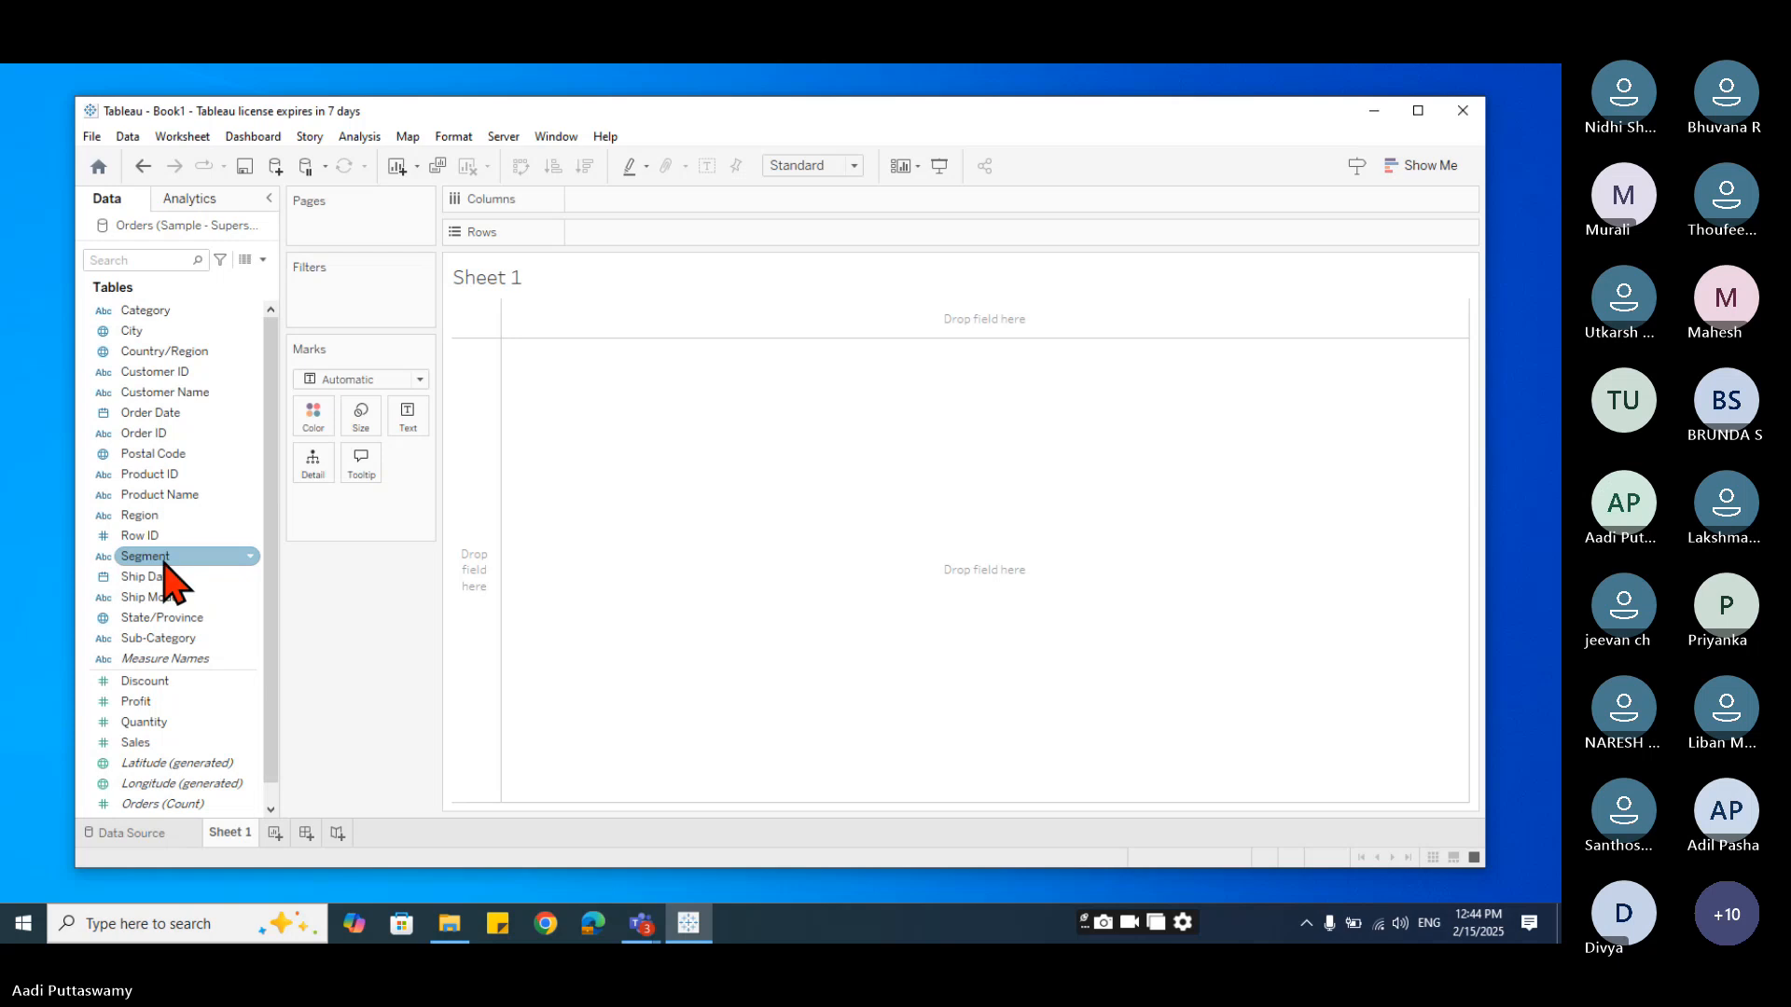
# - Build a text table with Ship Mode as columns, Region as rows and Sales as the values
pyautogui.moveTo(172, 598); pyautogui.dragTo(653, 205)
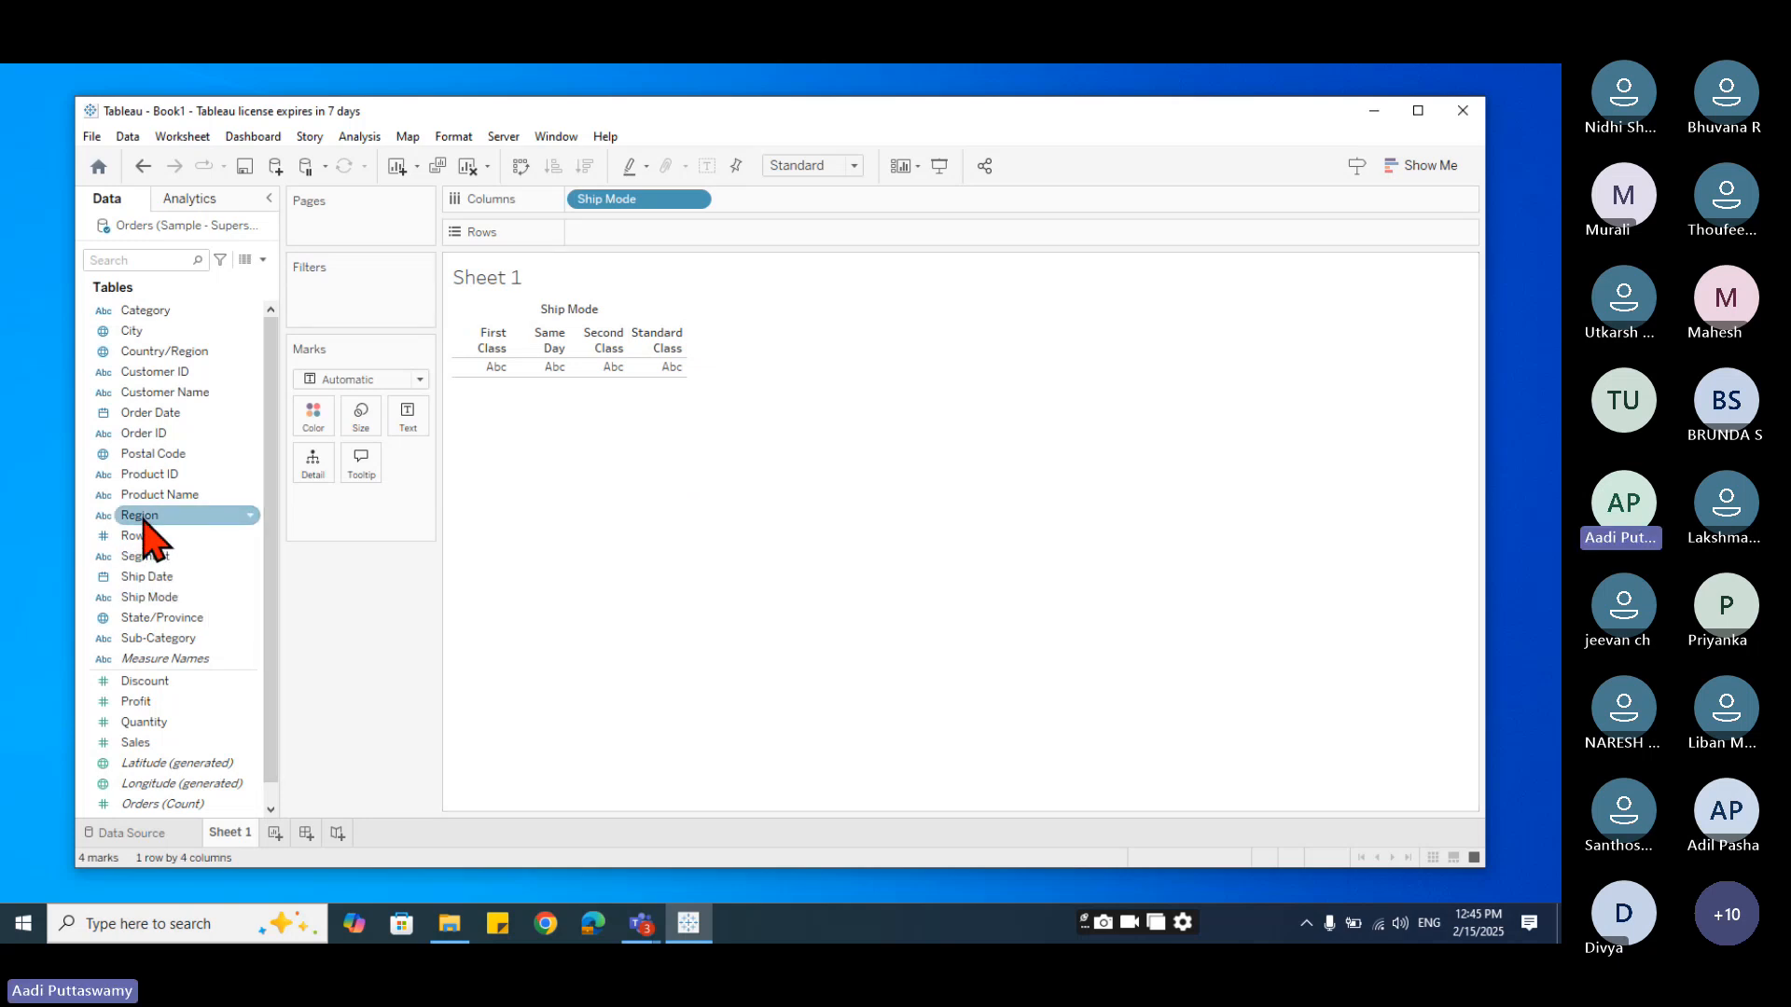
pyautogui.moveTo(140, 515); pyautogui.dragTo(625, 239)
pyautogui.moveTo(625, 237); pyautogui.dragTo(623, 236)
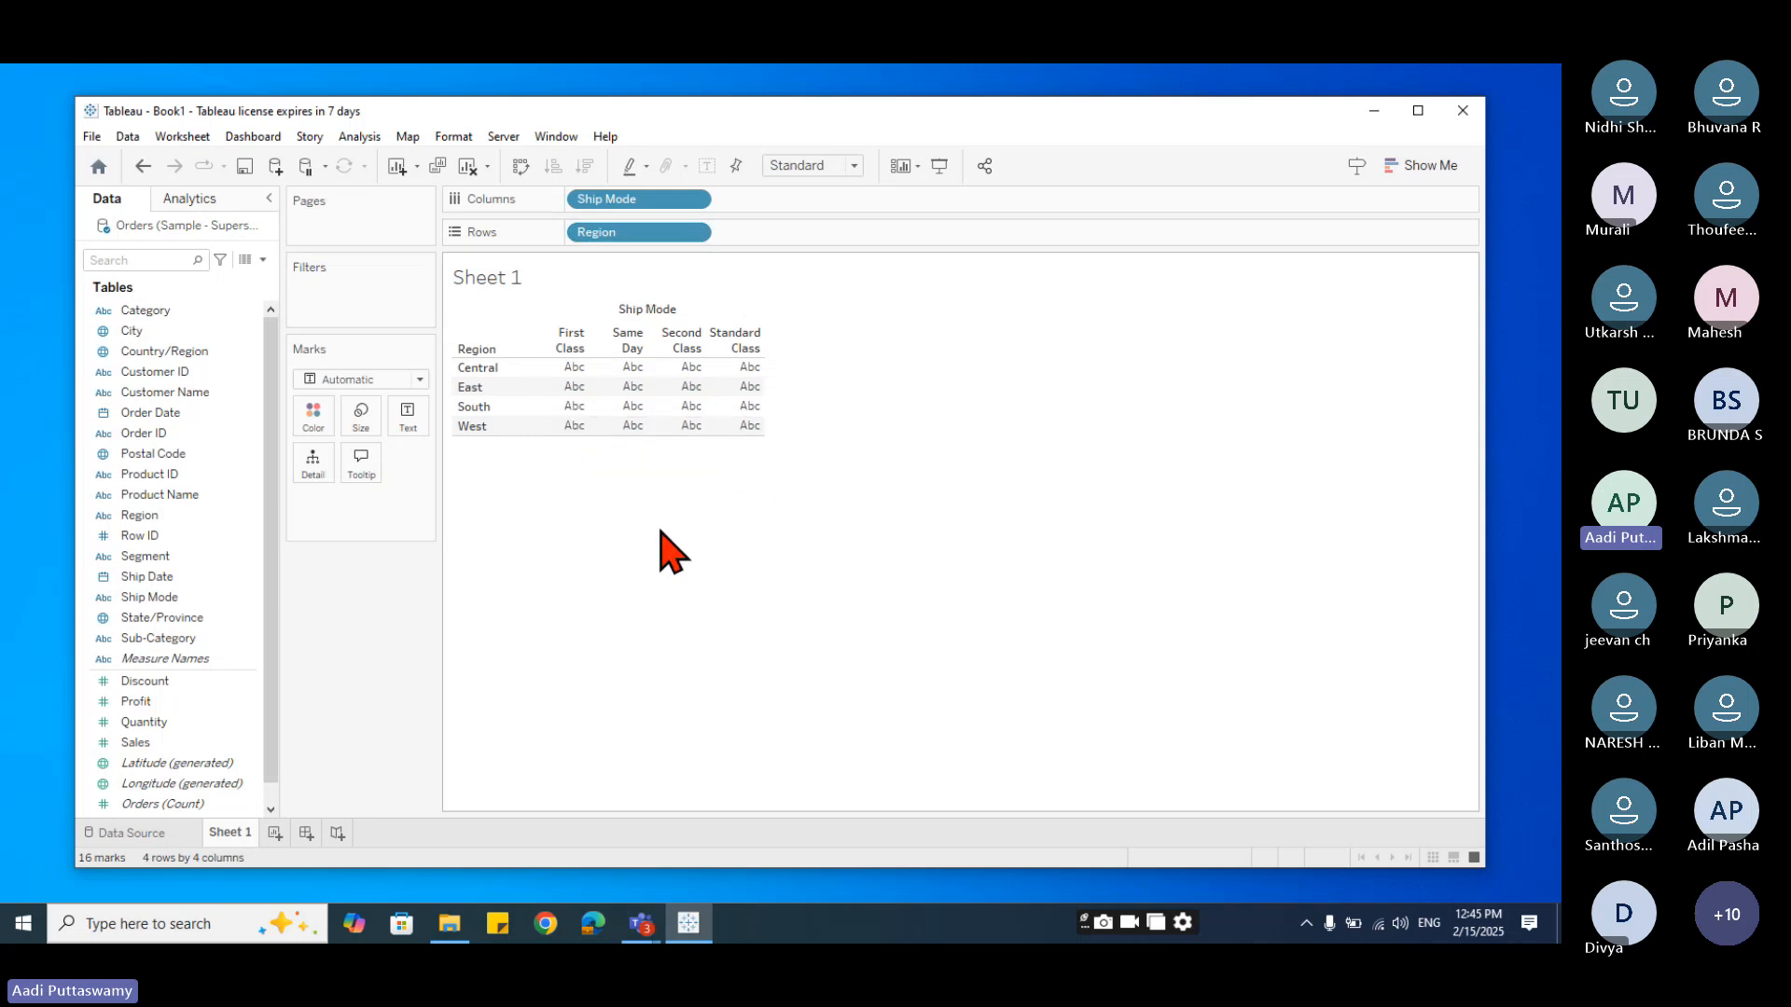
pyautogui.moveTo(151, 743); pyautogui.dragTo(544, 451)
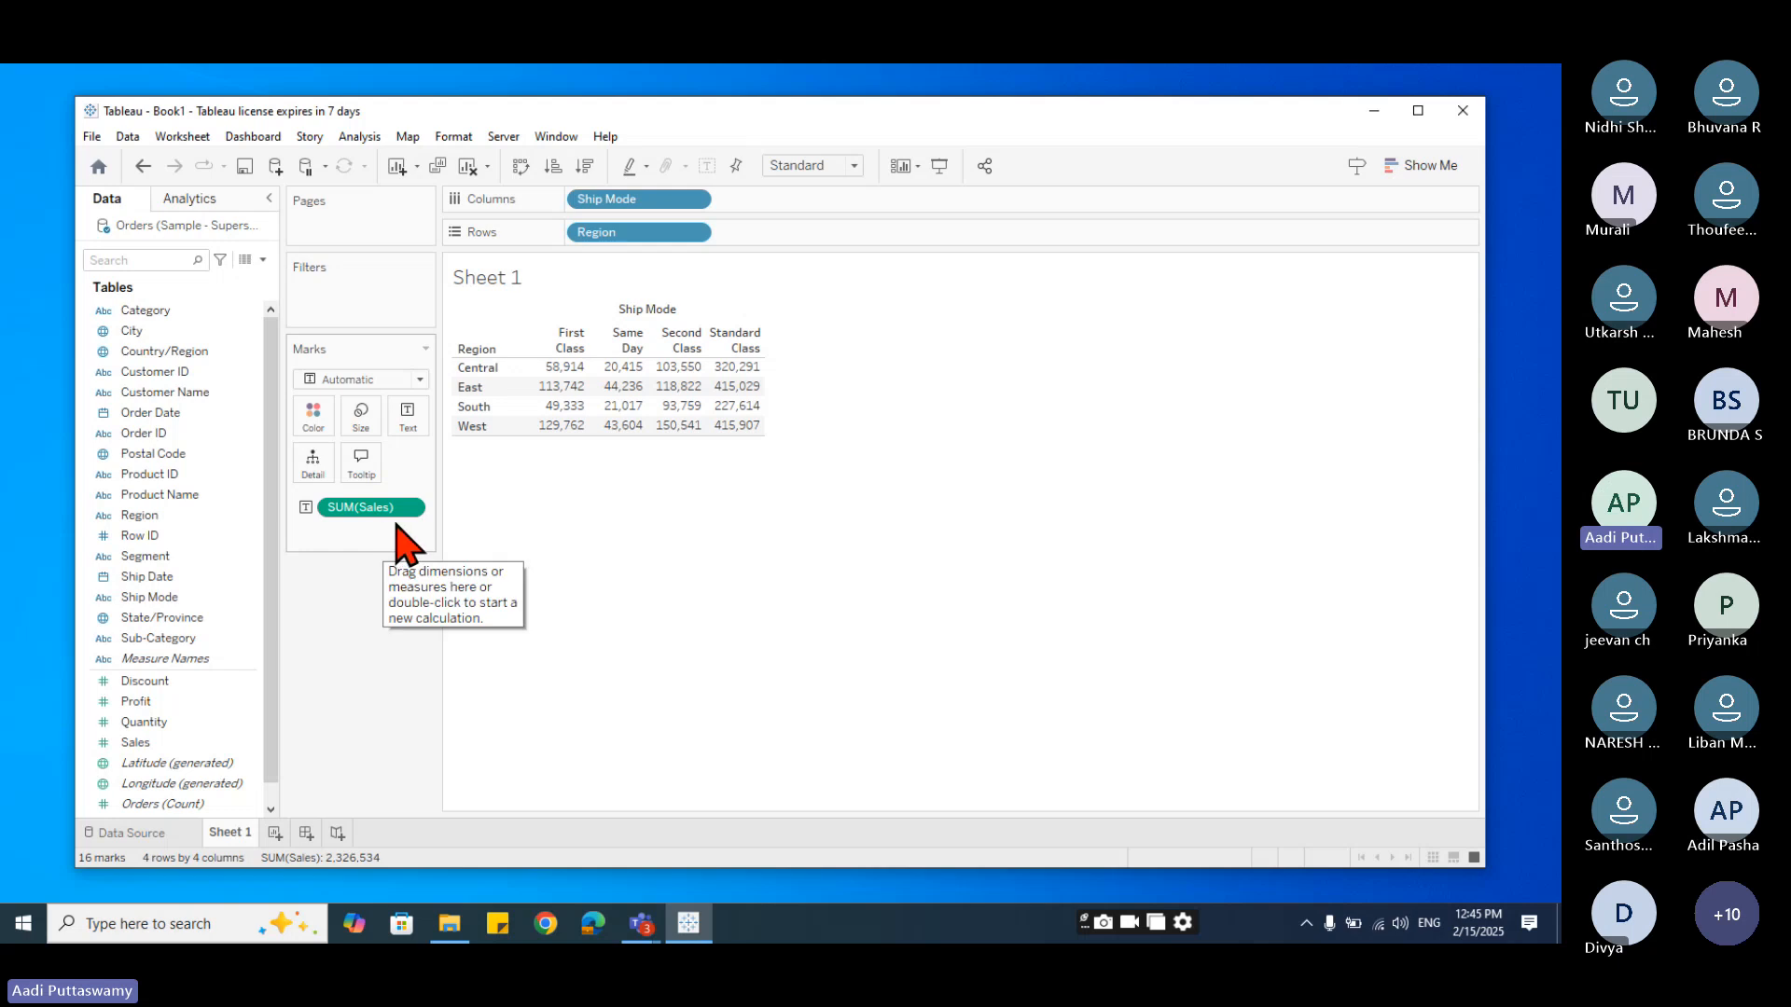
# - Remove Region, Ship Mode and Sales from Sheet 1 to empty the view
pyautogui.moveTo(618, 235); pyautogui.dragTo(1054, 416)
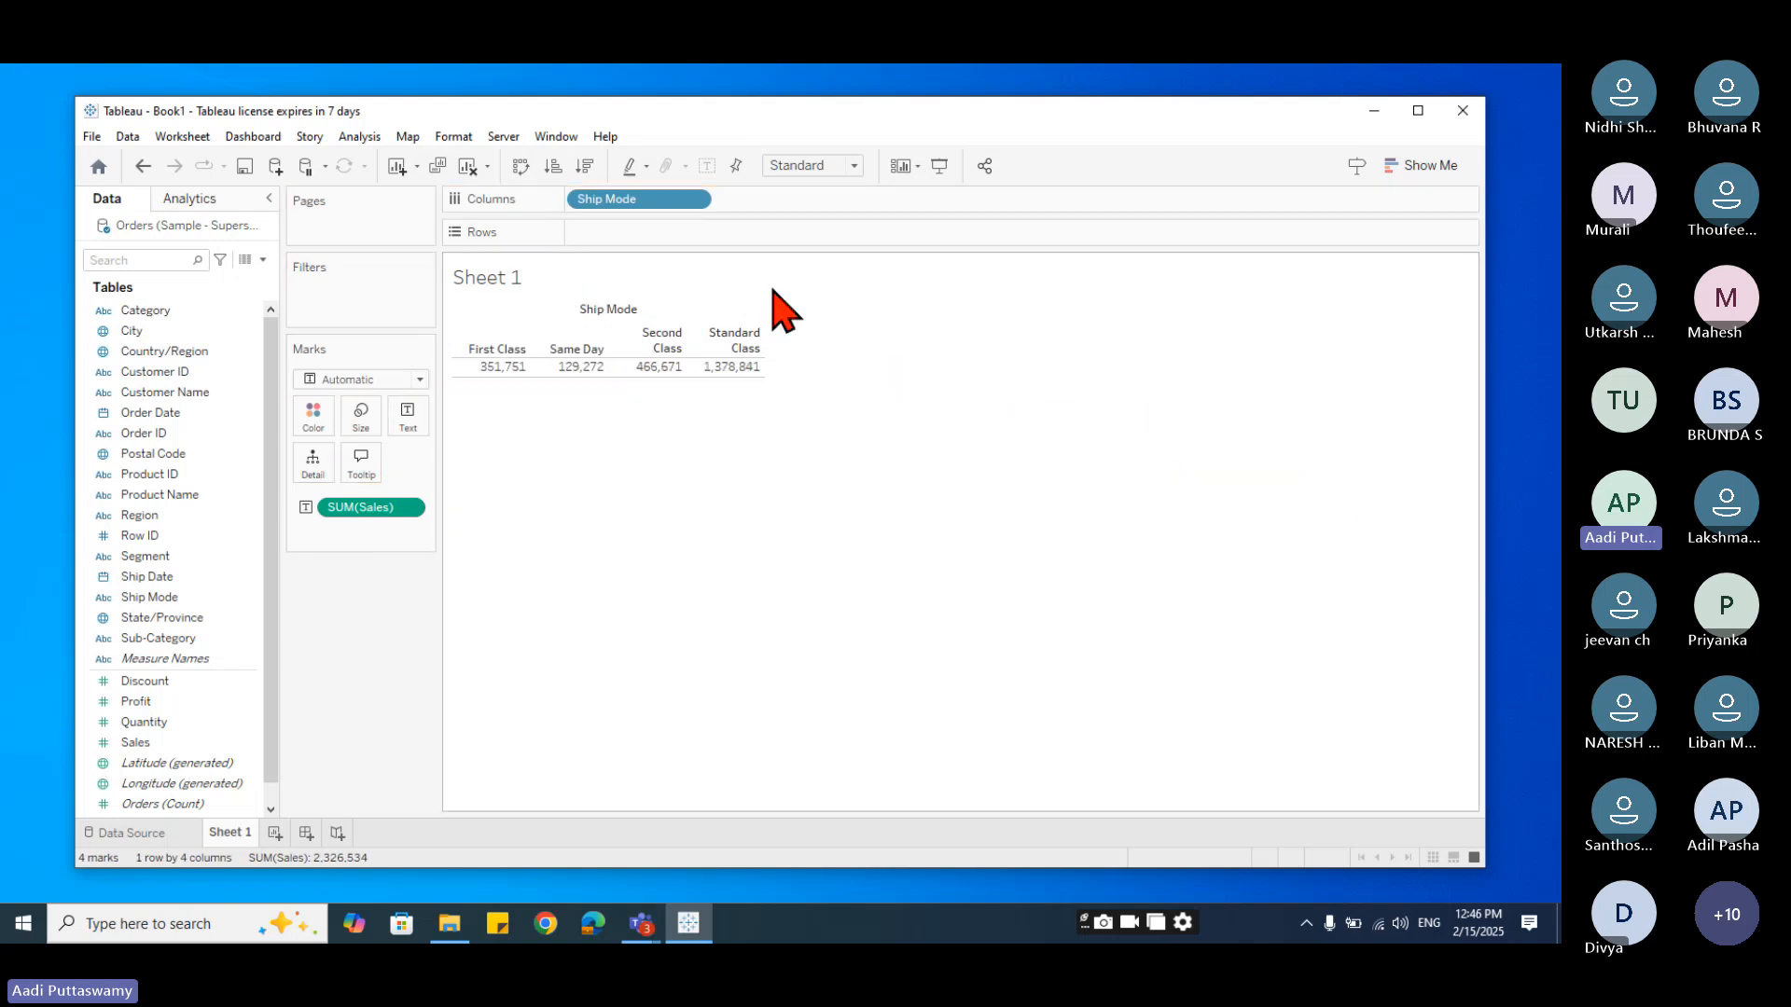
pyautogui.moveTo(640, 200); pyautogui.dragTo(1227, 428)
pyautogui.moveTo(365, 508); pyautogui.dragTo(474, 788)
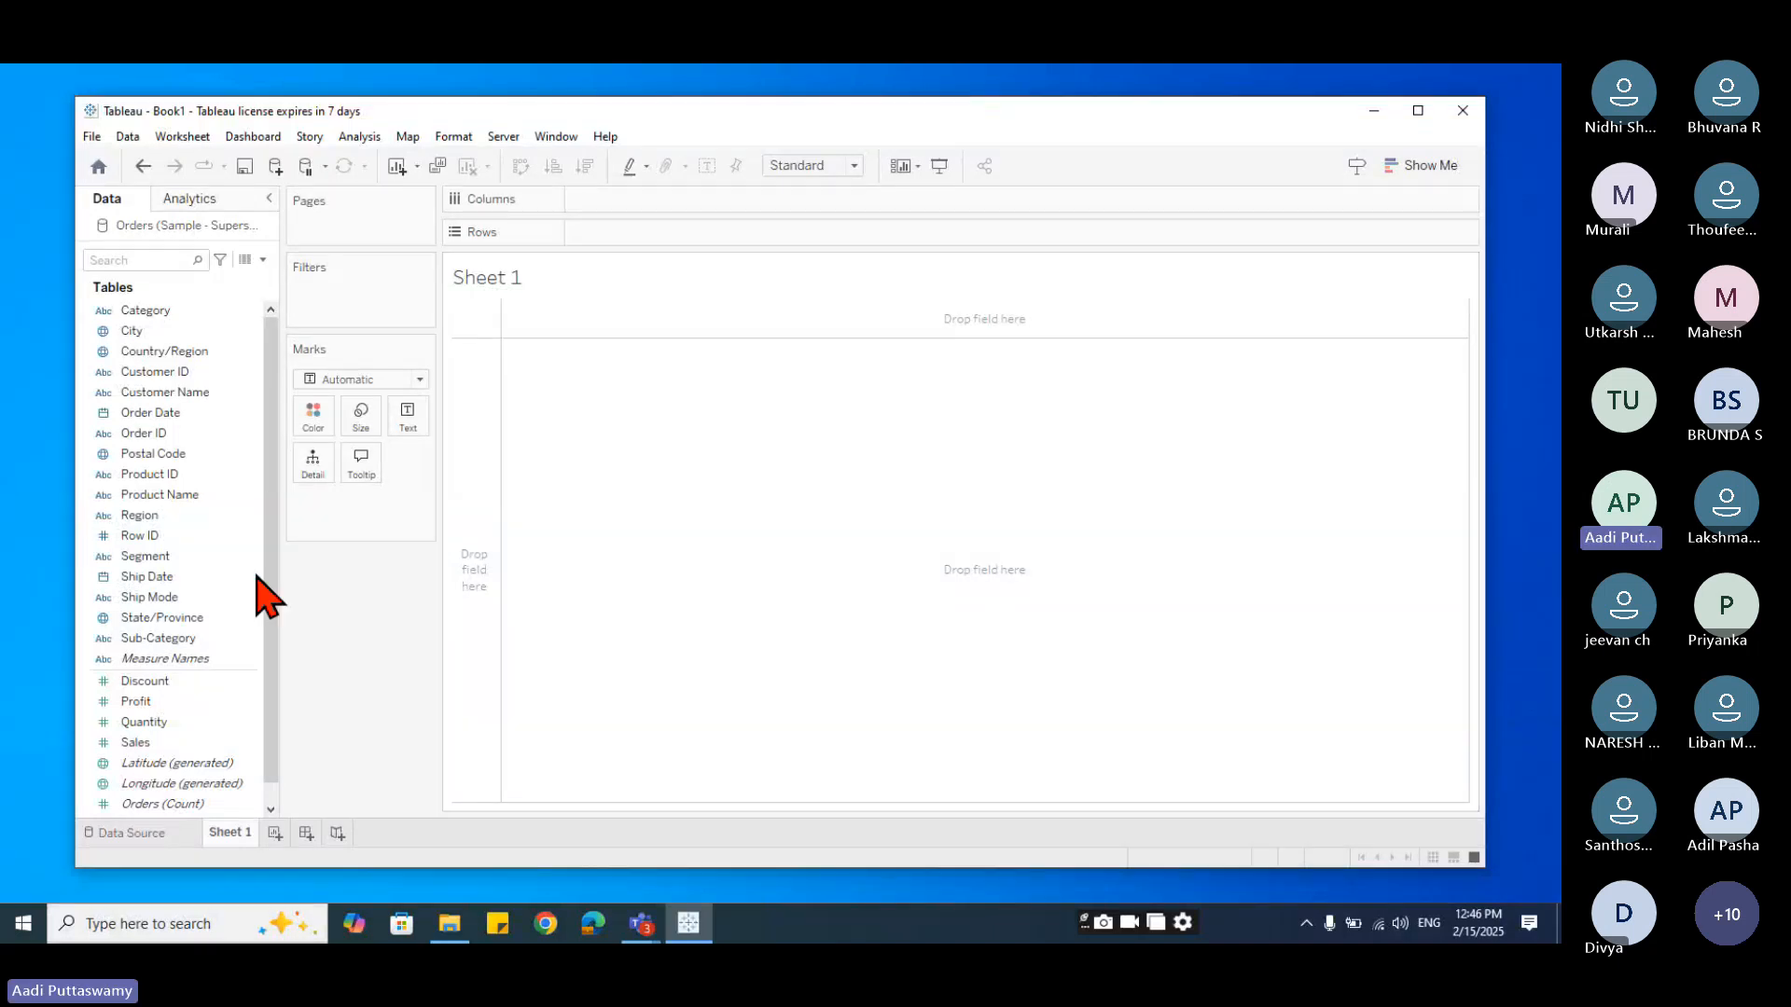
# - Try the sheet's row, value and column drop areas one at a time with Region, Sales and Ship Mode, removing each field again
pyautogui.click(151, 684)
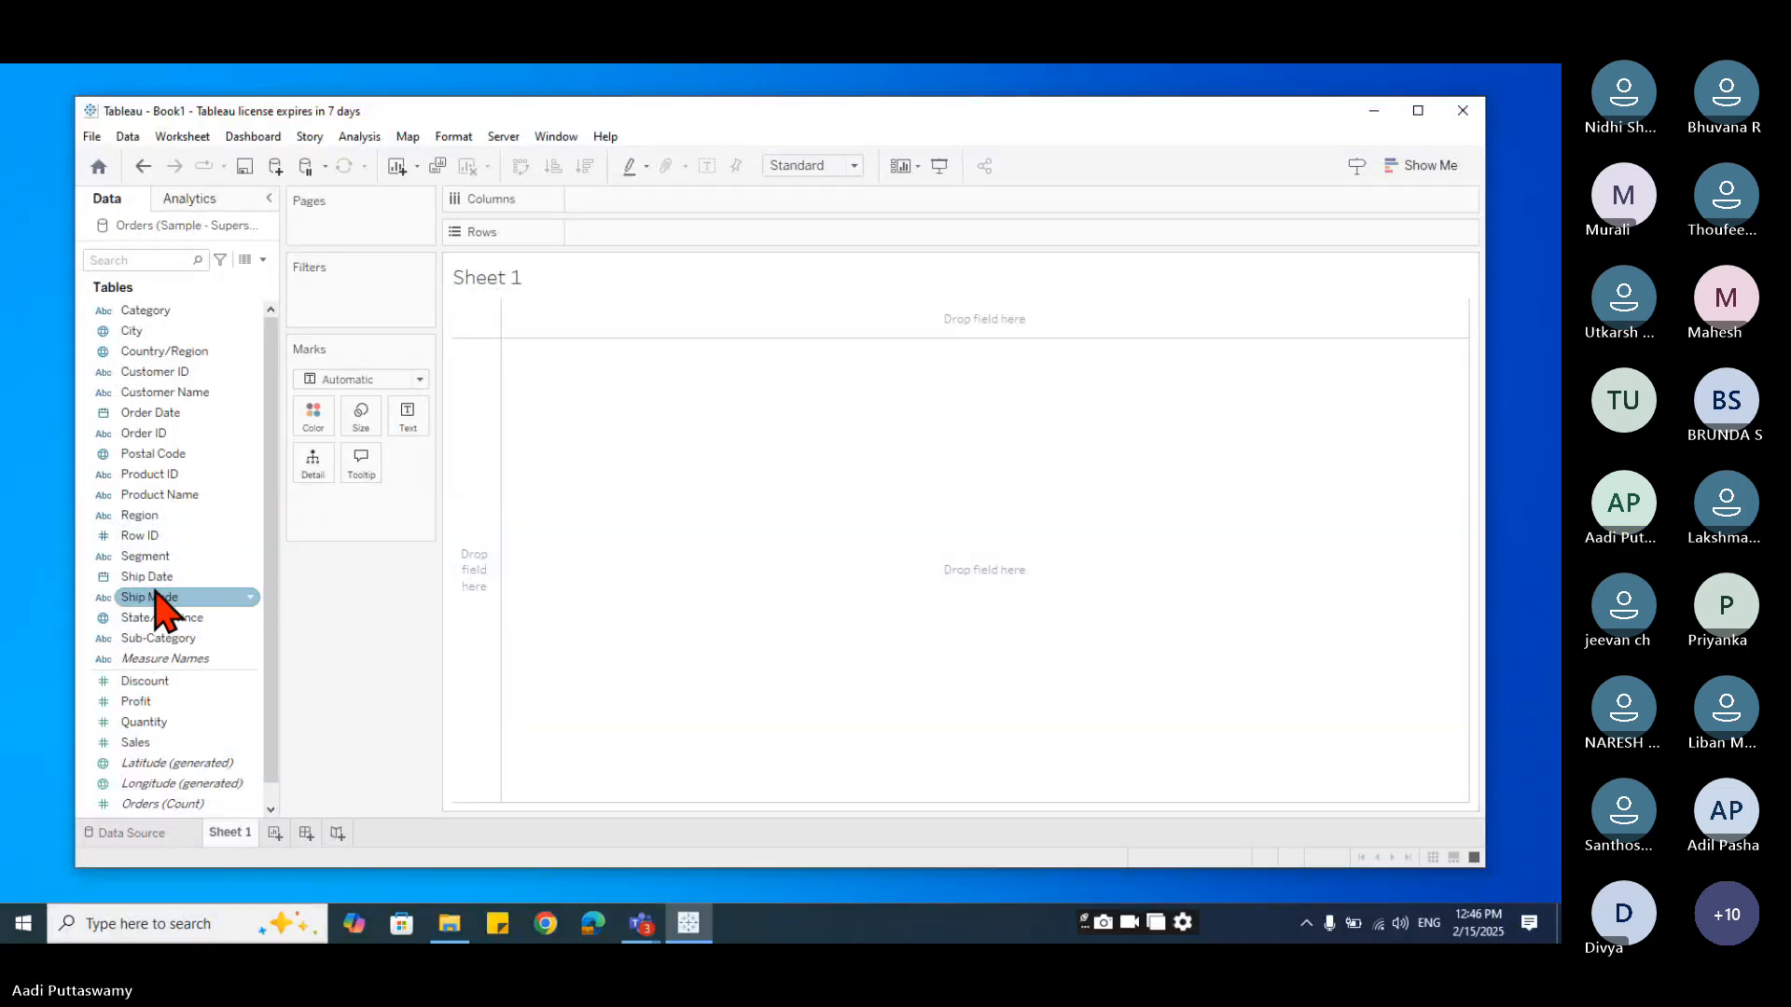
pyautogui.moveTo(149, 514); pyautogui.dragTo(468, 572)
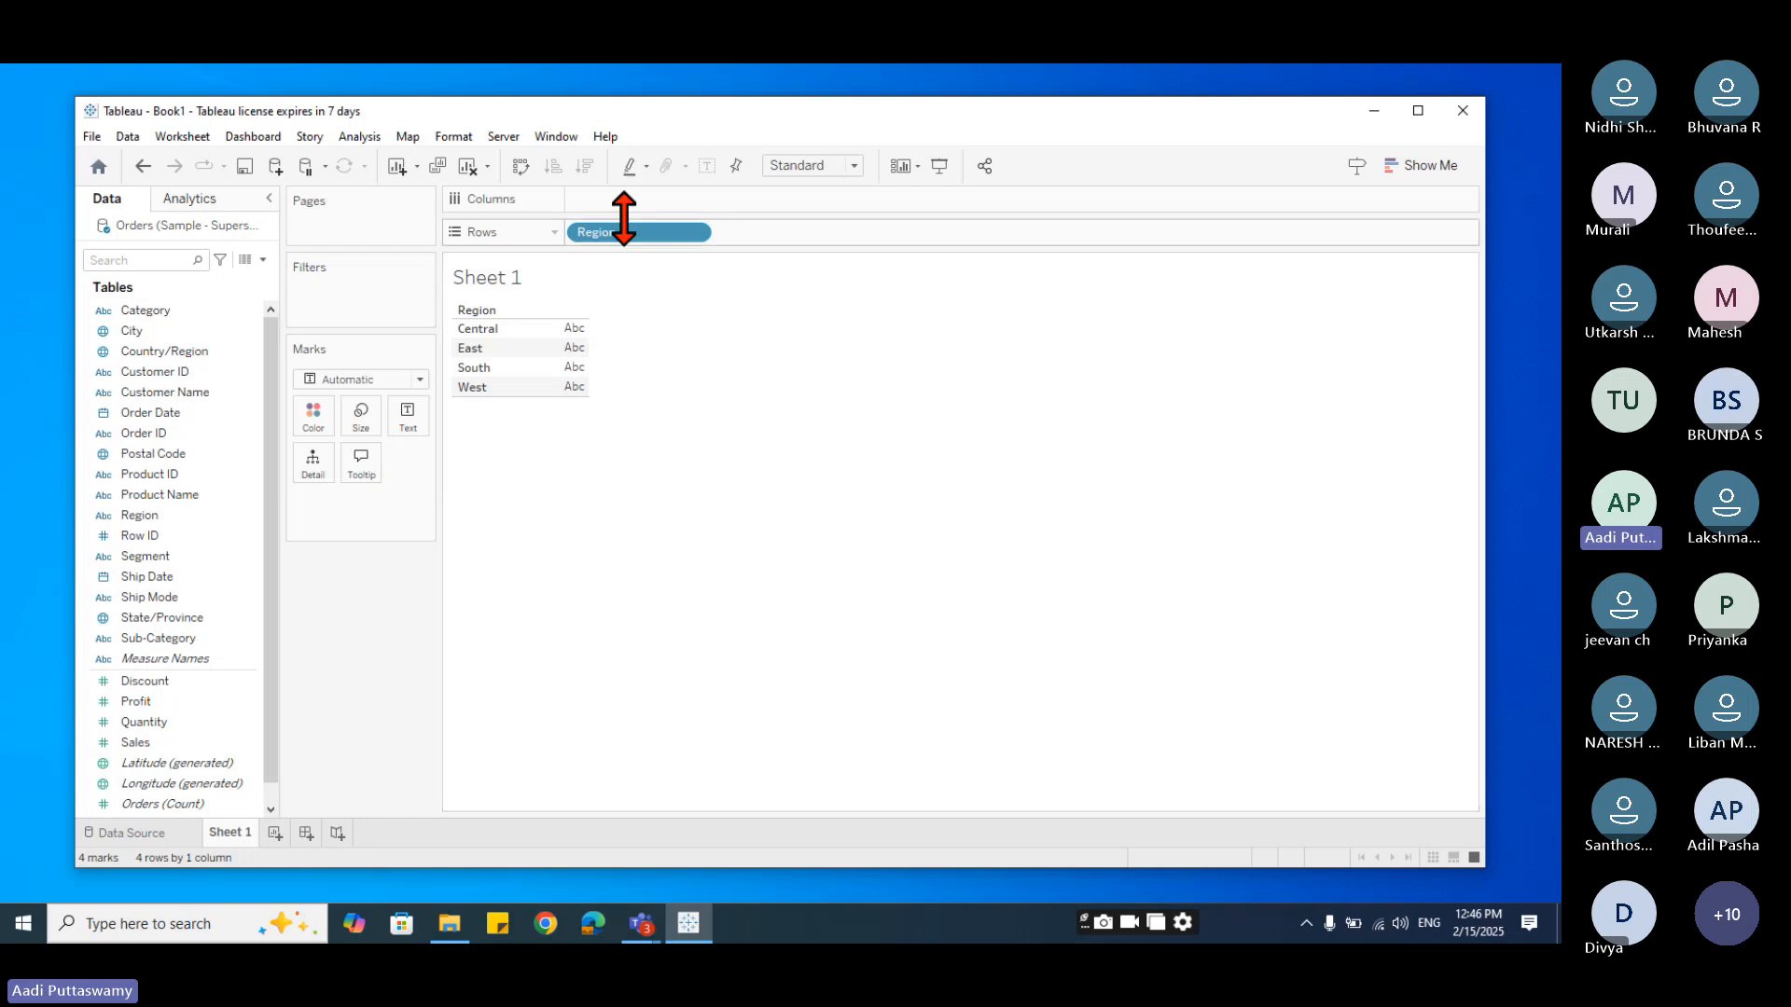
pyautogui.moveTo(614, 238); pyautogui.dragTo(948, 688)
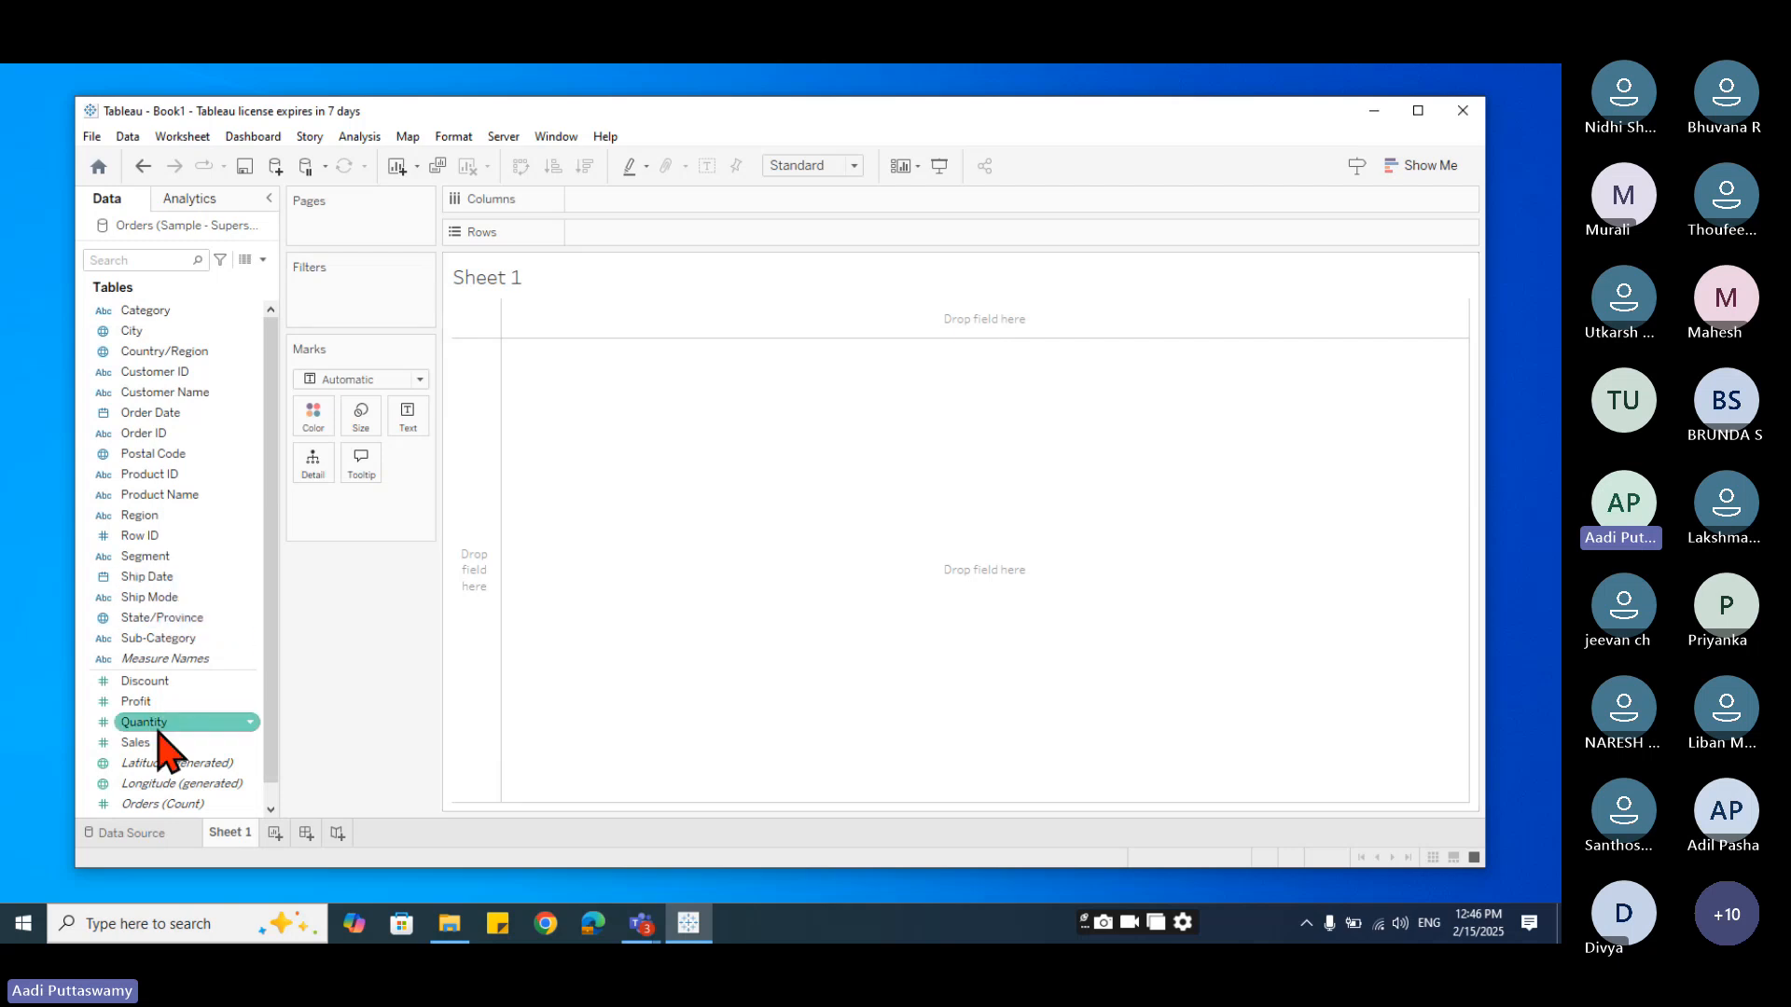
pyautogui.moveTo(149, 724); pyautogui.dragTo(1011, 603)
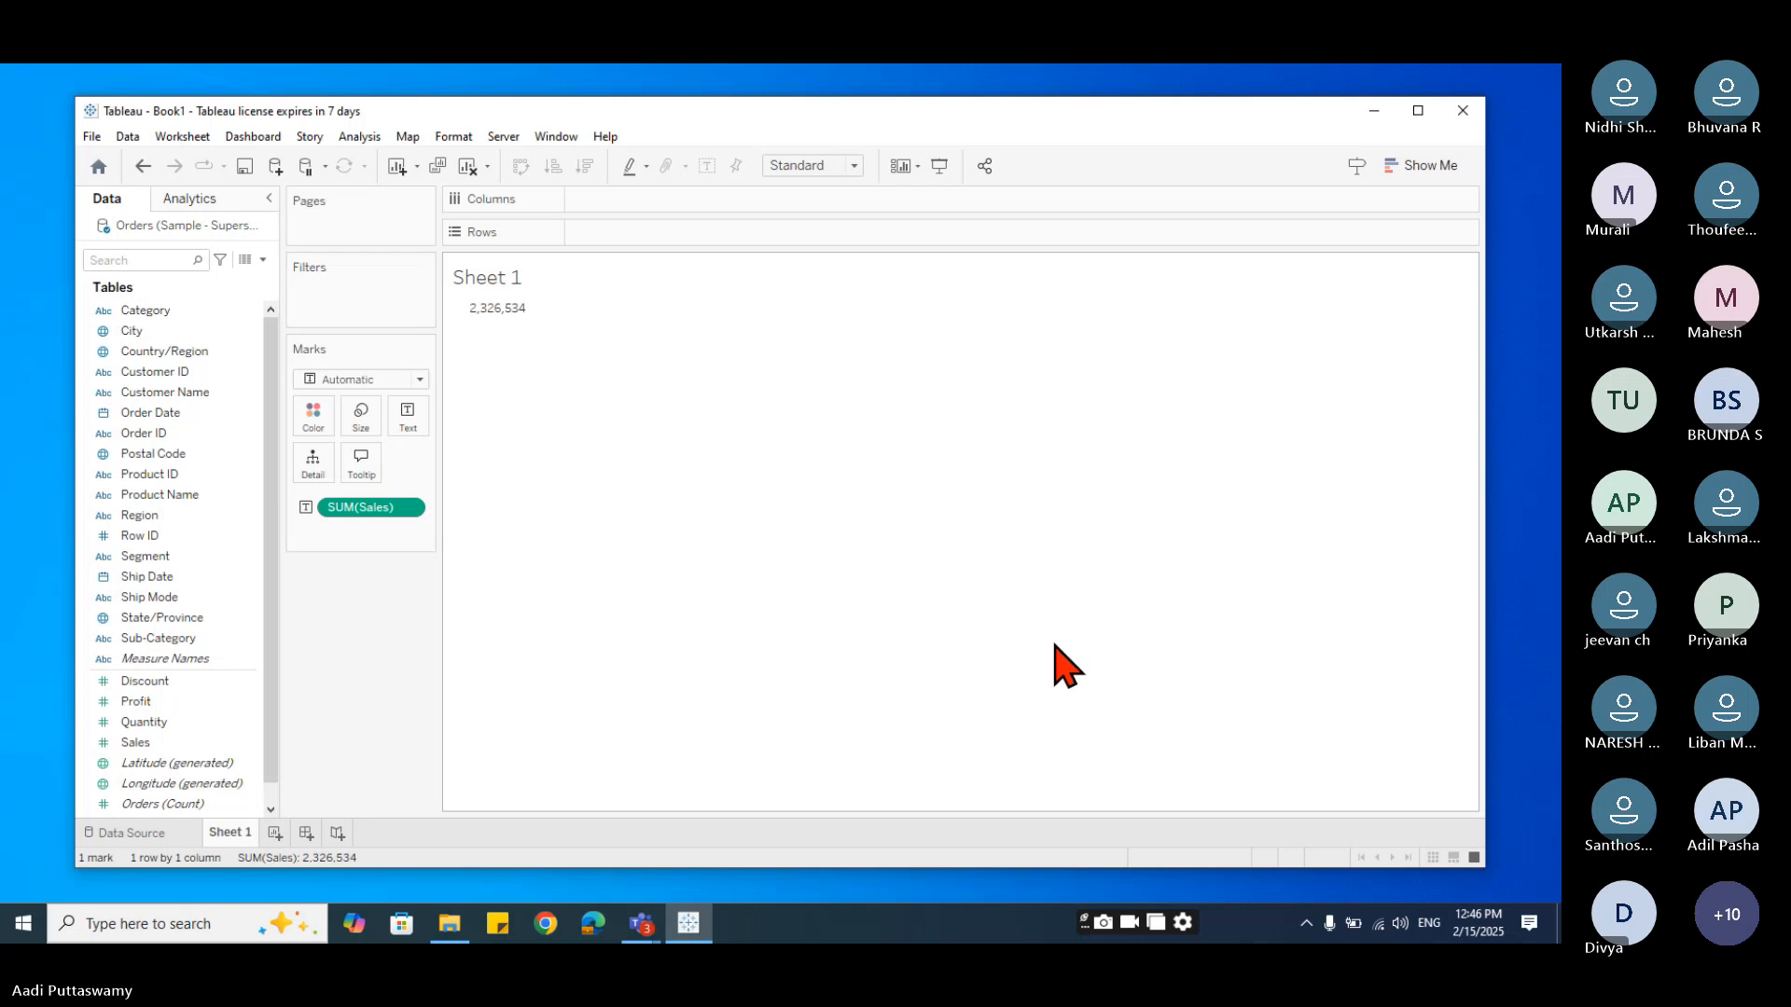
pyautogui.moveTo(368, 507); pyautogui.dragTo(344, 780)
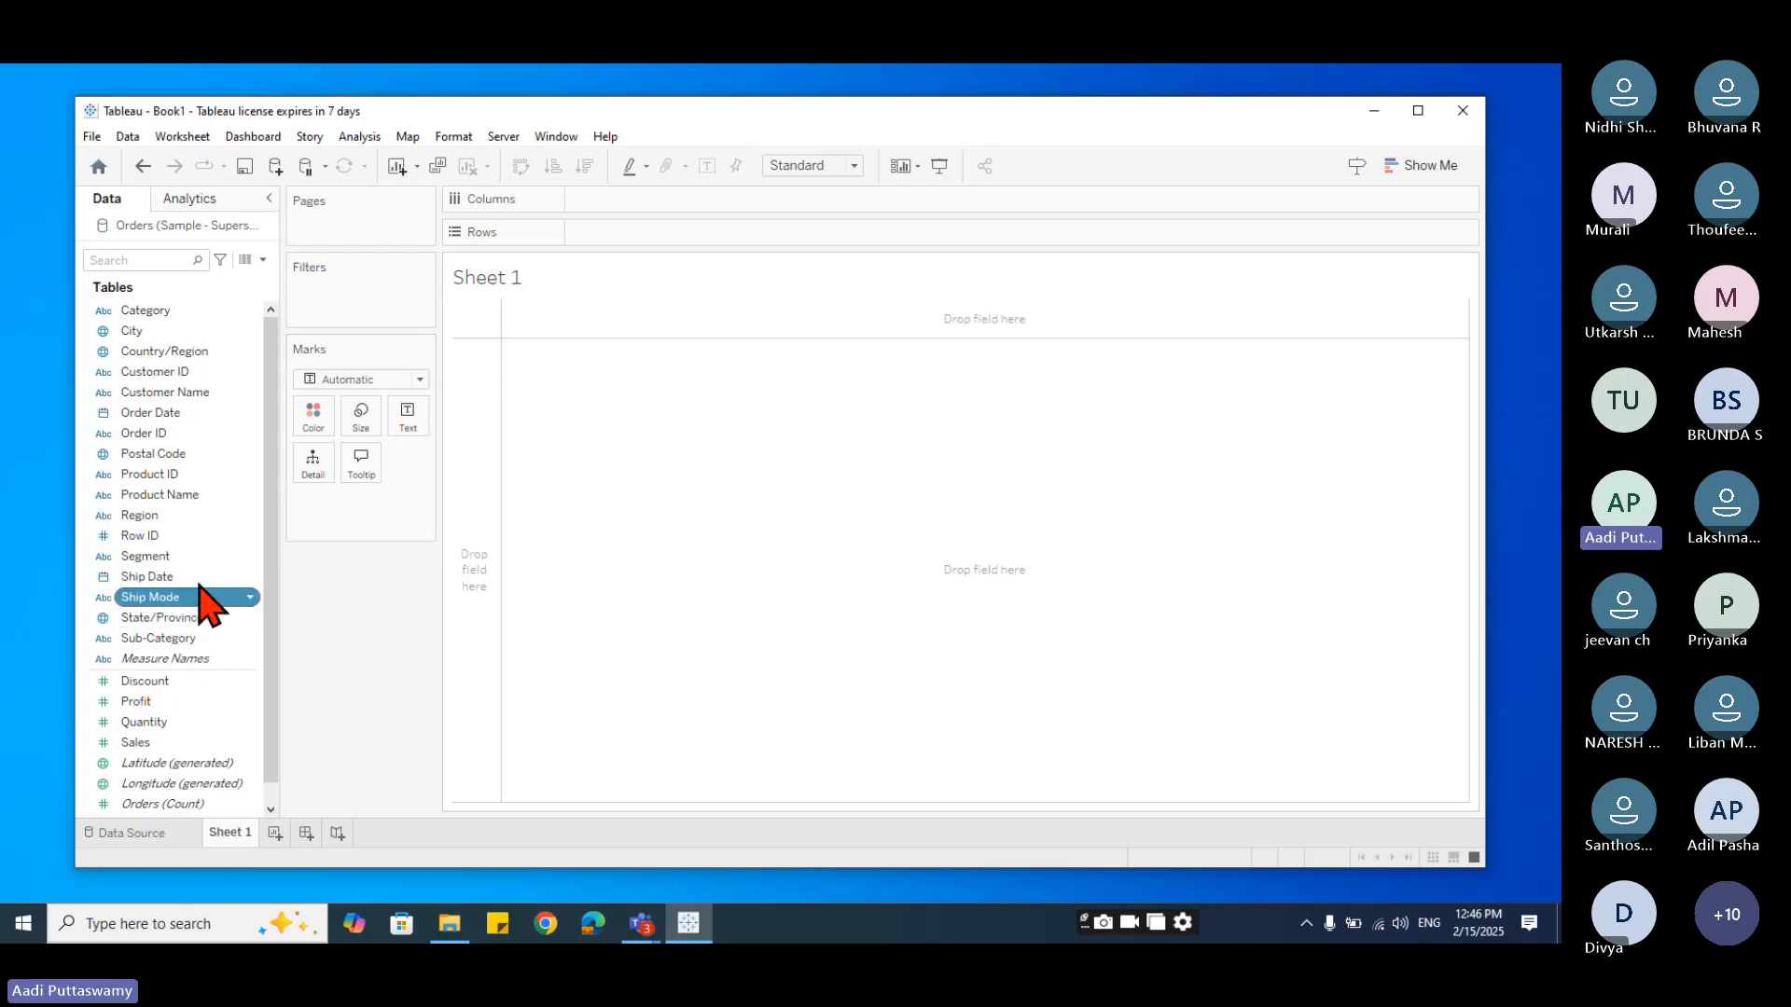
pyautogui.moveTo(206, 598); pyautogui.dragTo(989, 336)
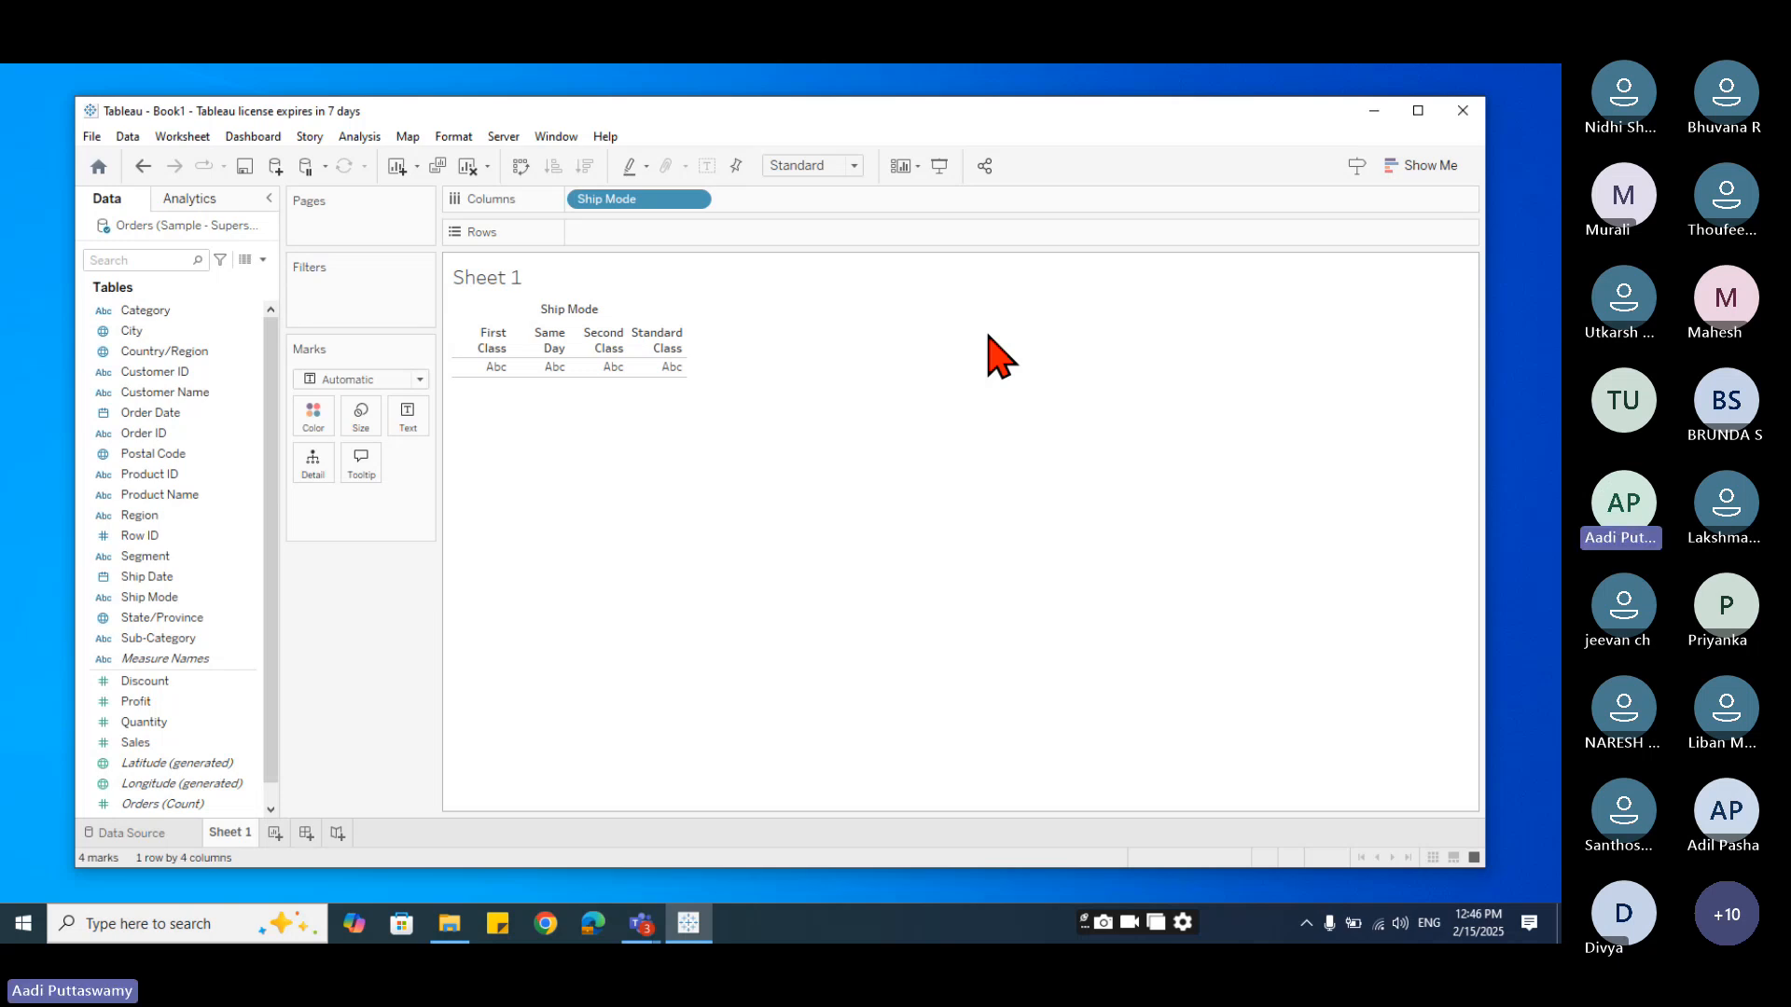
pyautogui.moveTo(653, 200); pyautogui.dragTo(393, 690)
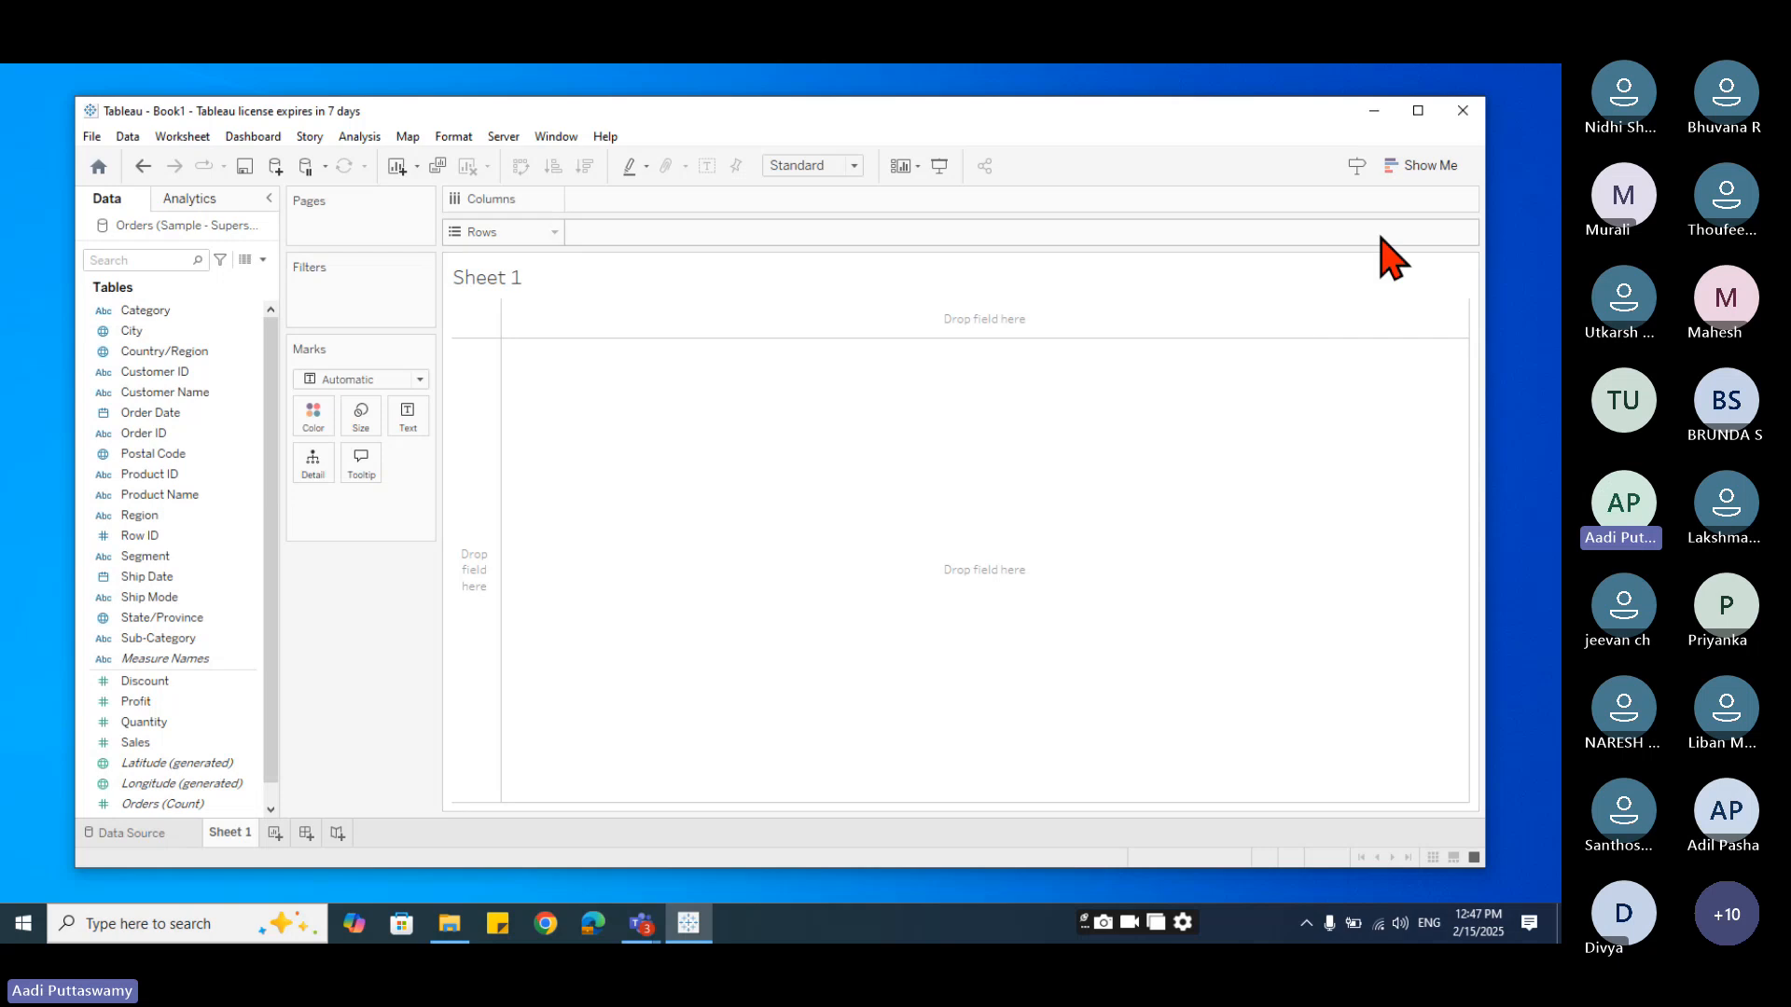
# - Examine the Show Me chart types and the Data Guide details for Sheet 1, closing each one again
pyautogui.click(1427, 167)
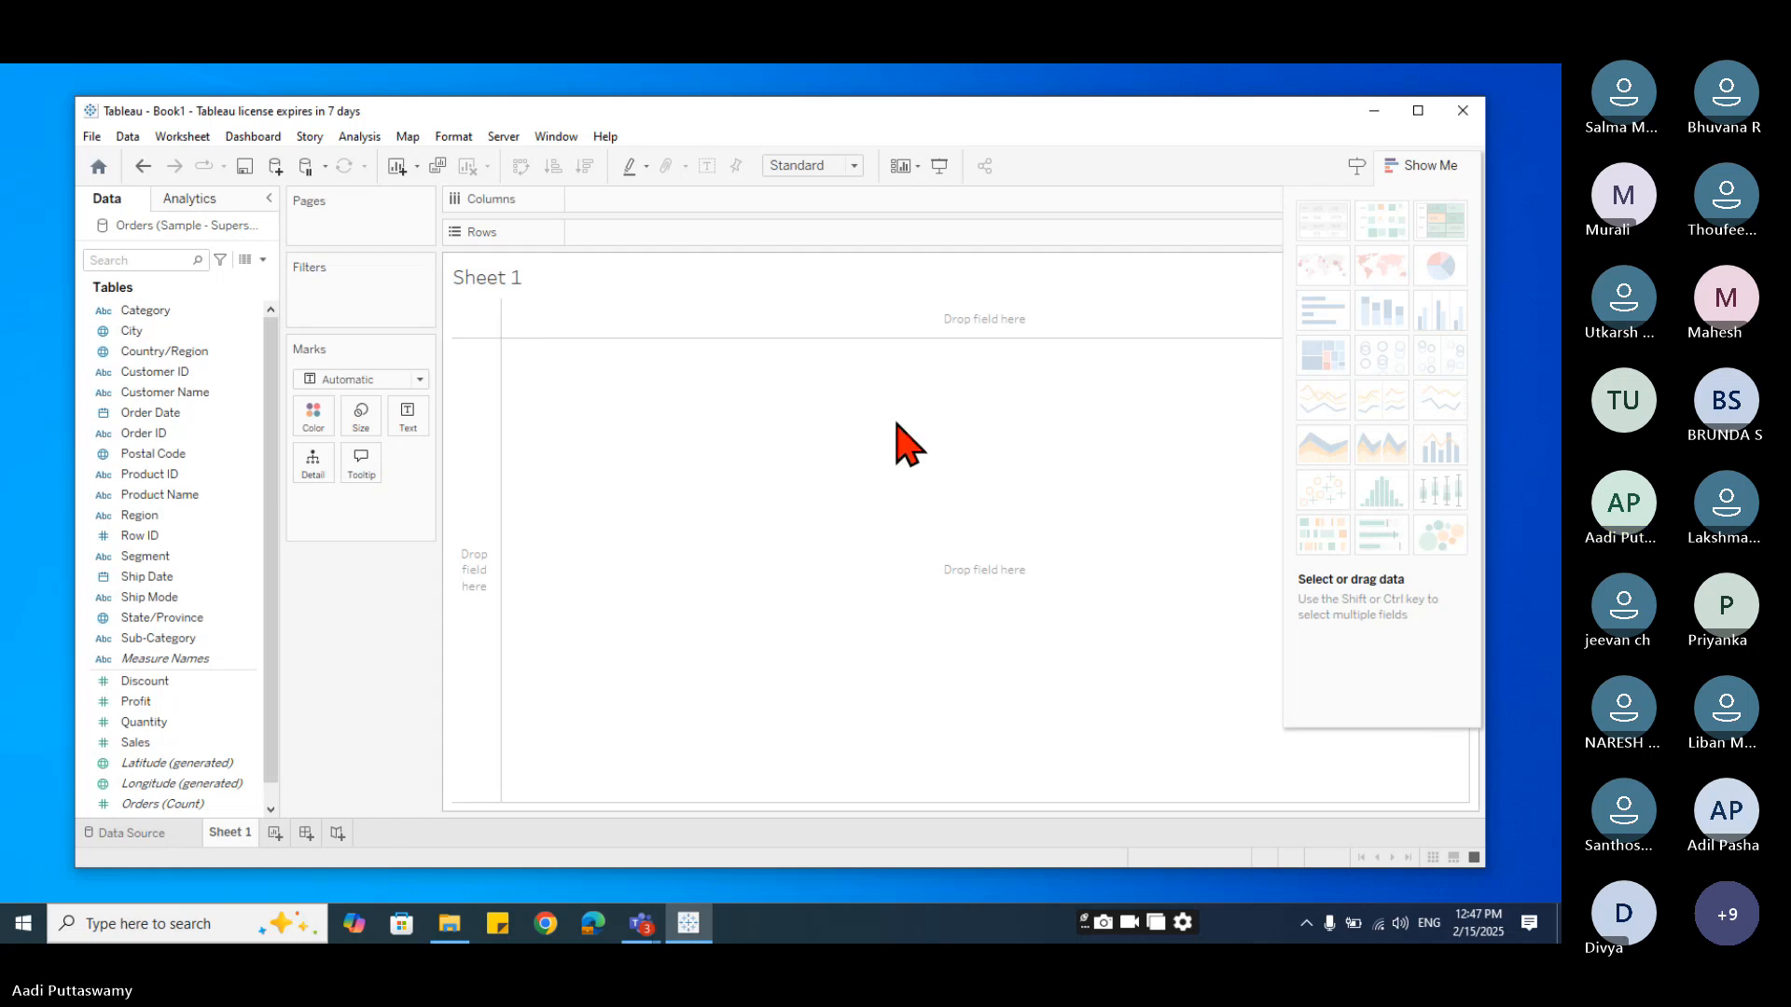
pyautogui.click(1420, 165)
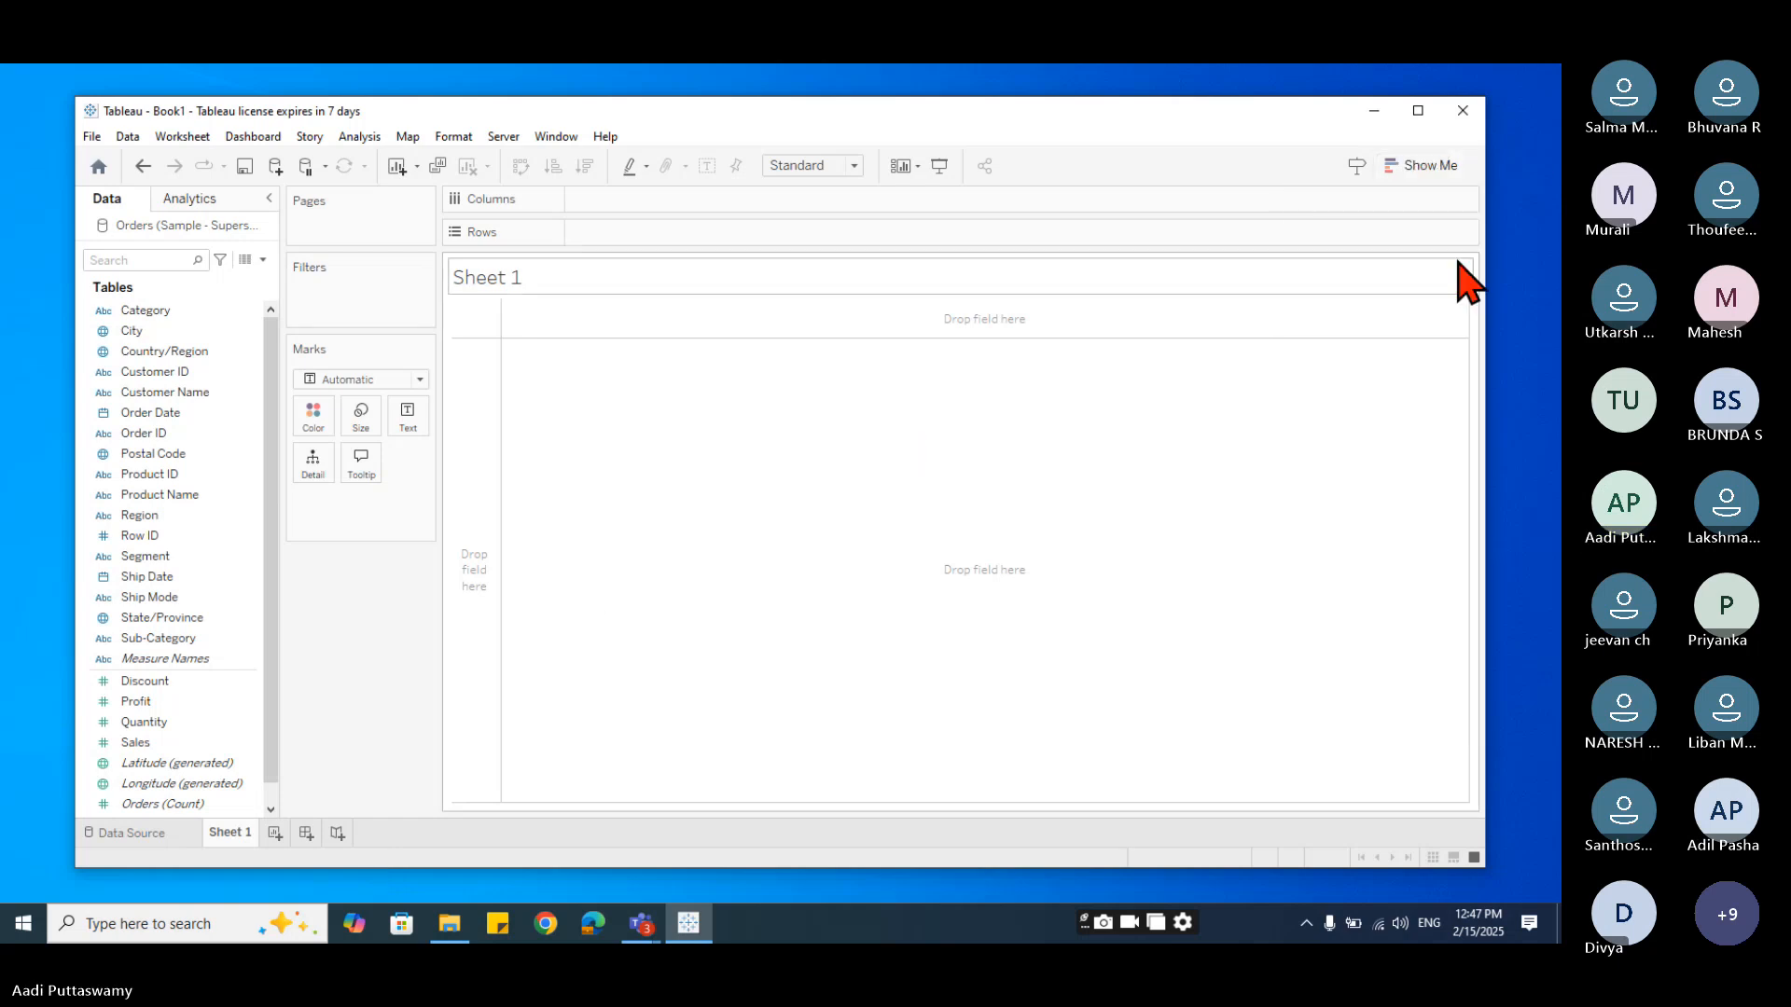
pyautogui.click(1357, 168)
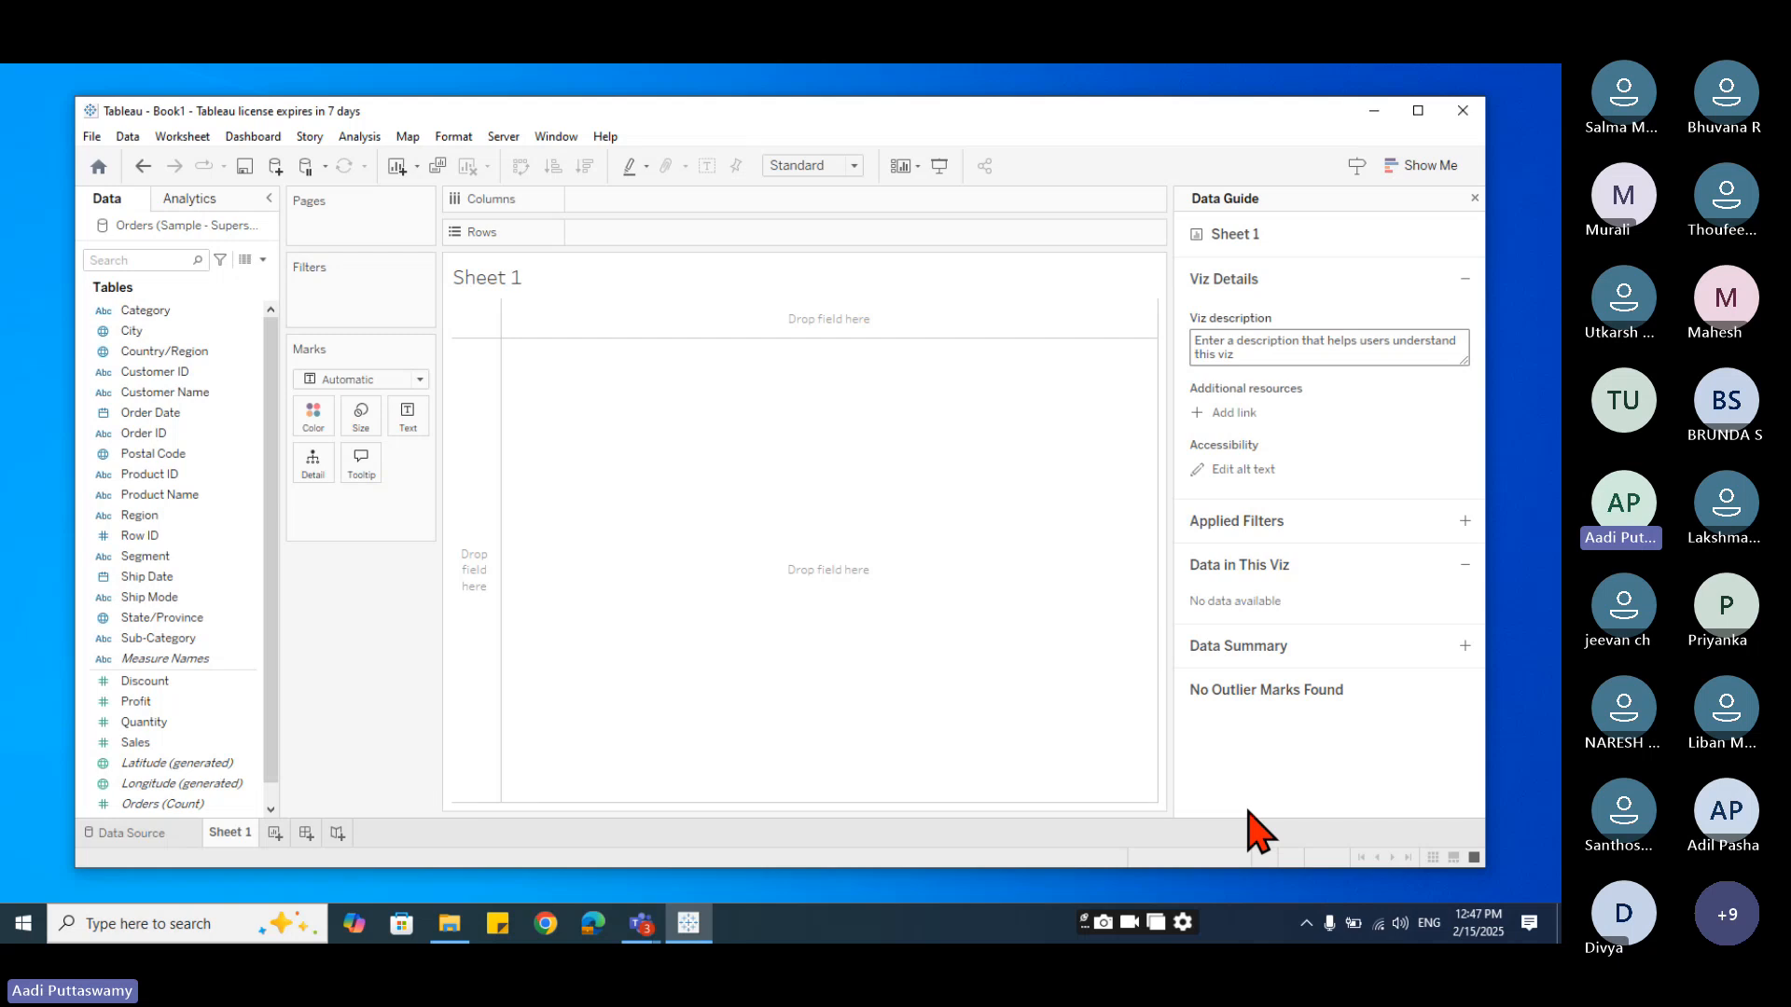
pyautogui.click(1357, 168)
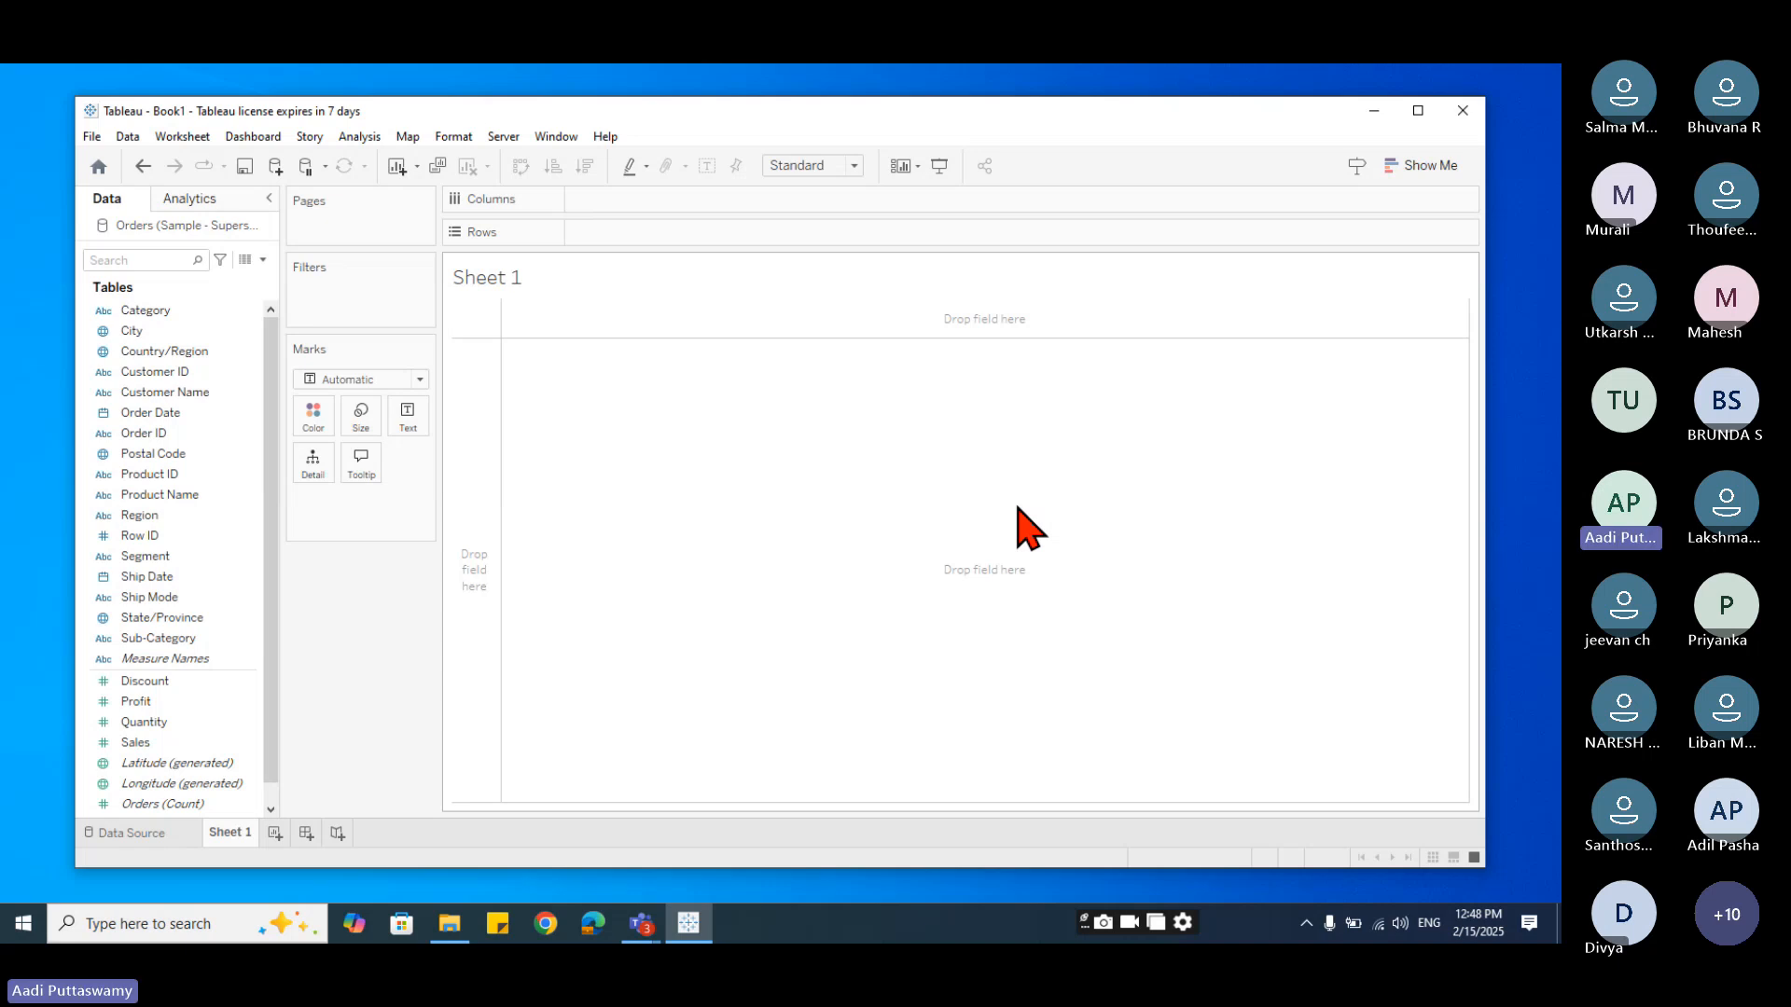
pyautogui.moveTo(995, 115); pyautogui.dragTo(992, 106)
pyautogui.click(215, 353)
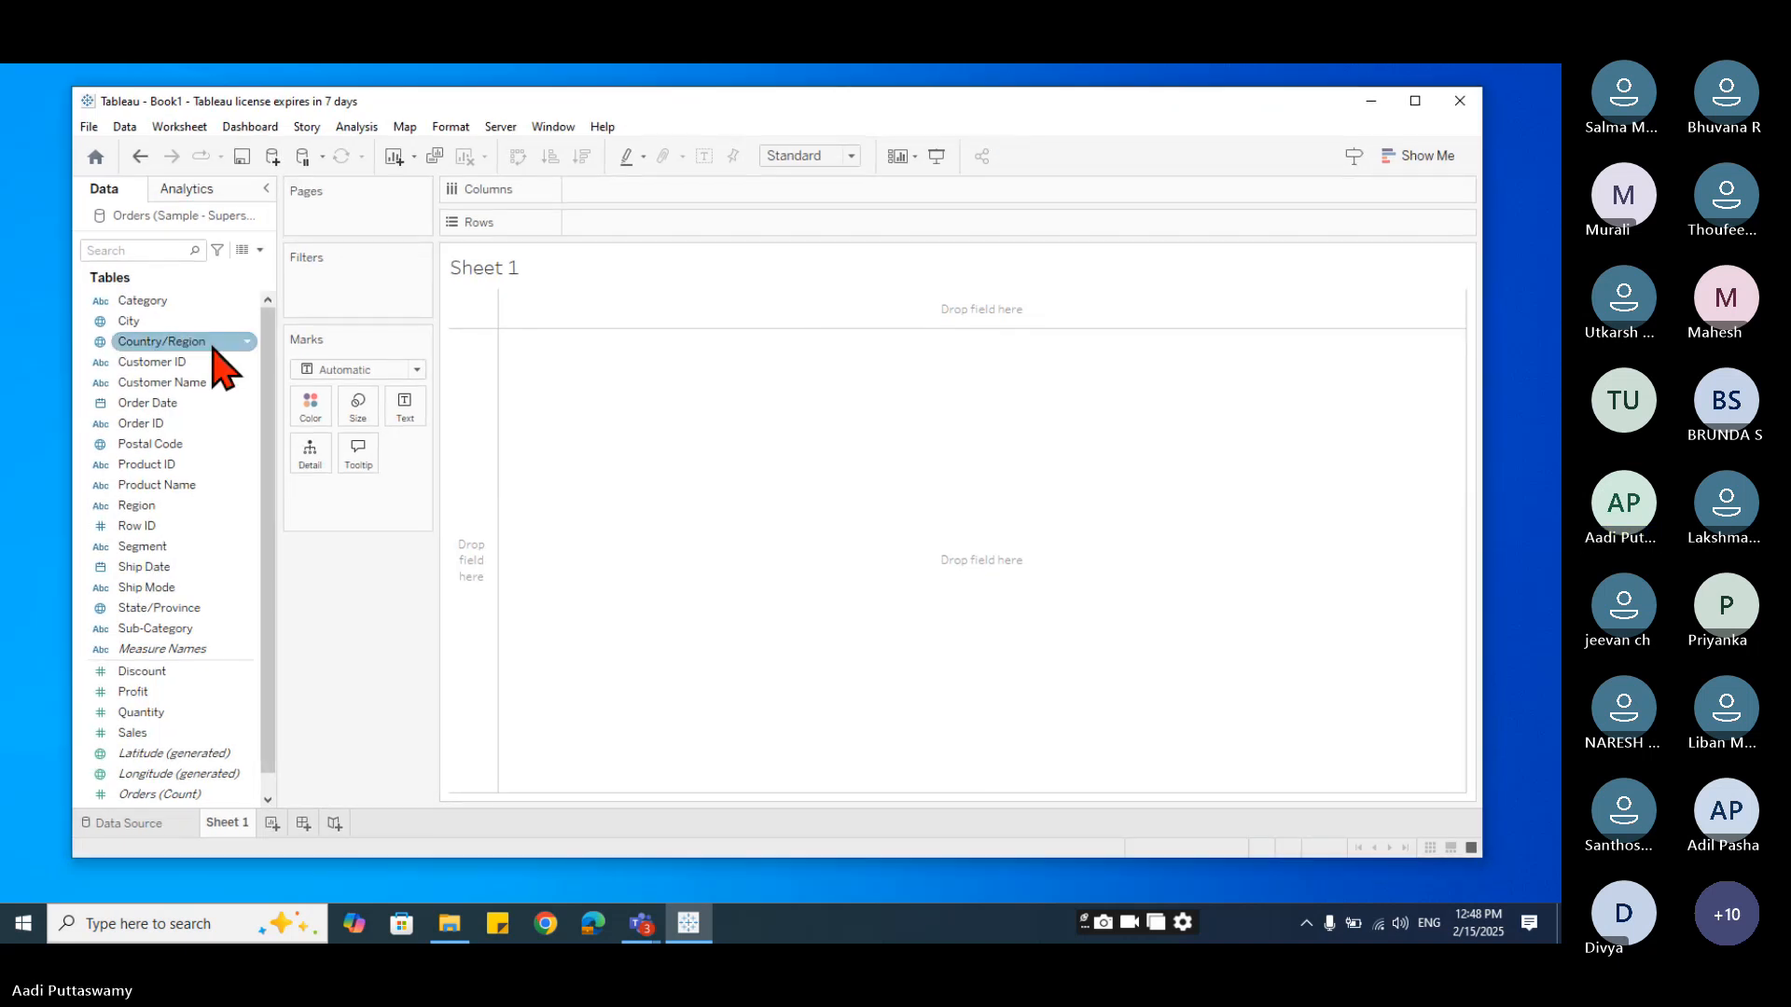
# - Try Order Date on Columns, drilling down from year through quarter and month to day, and remove the field again
pyautogui.click(154, 629)
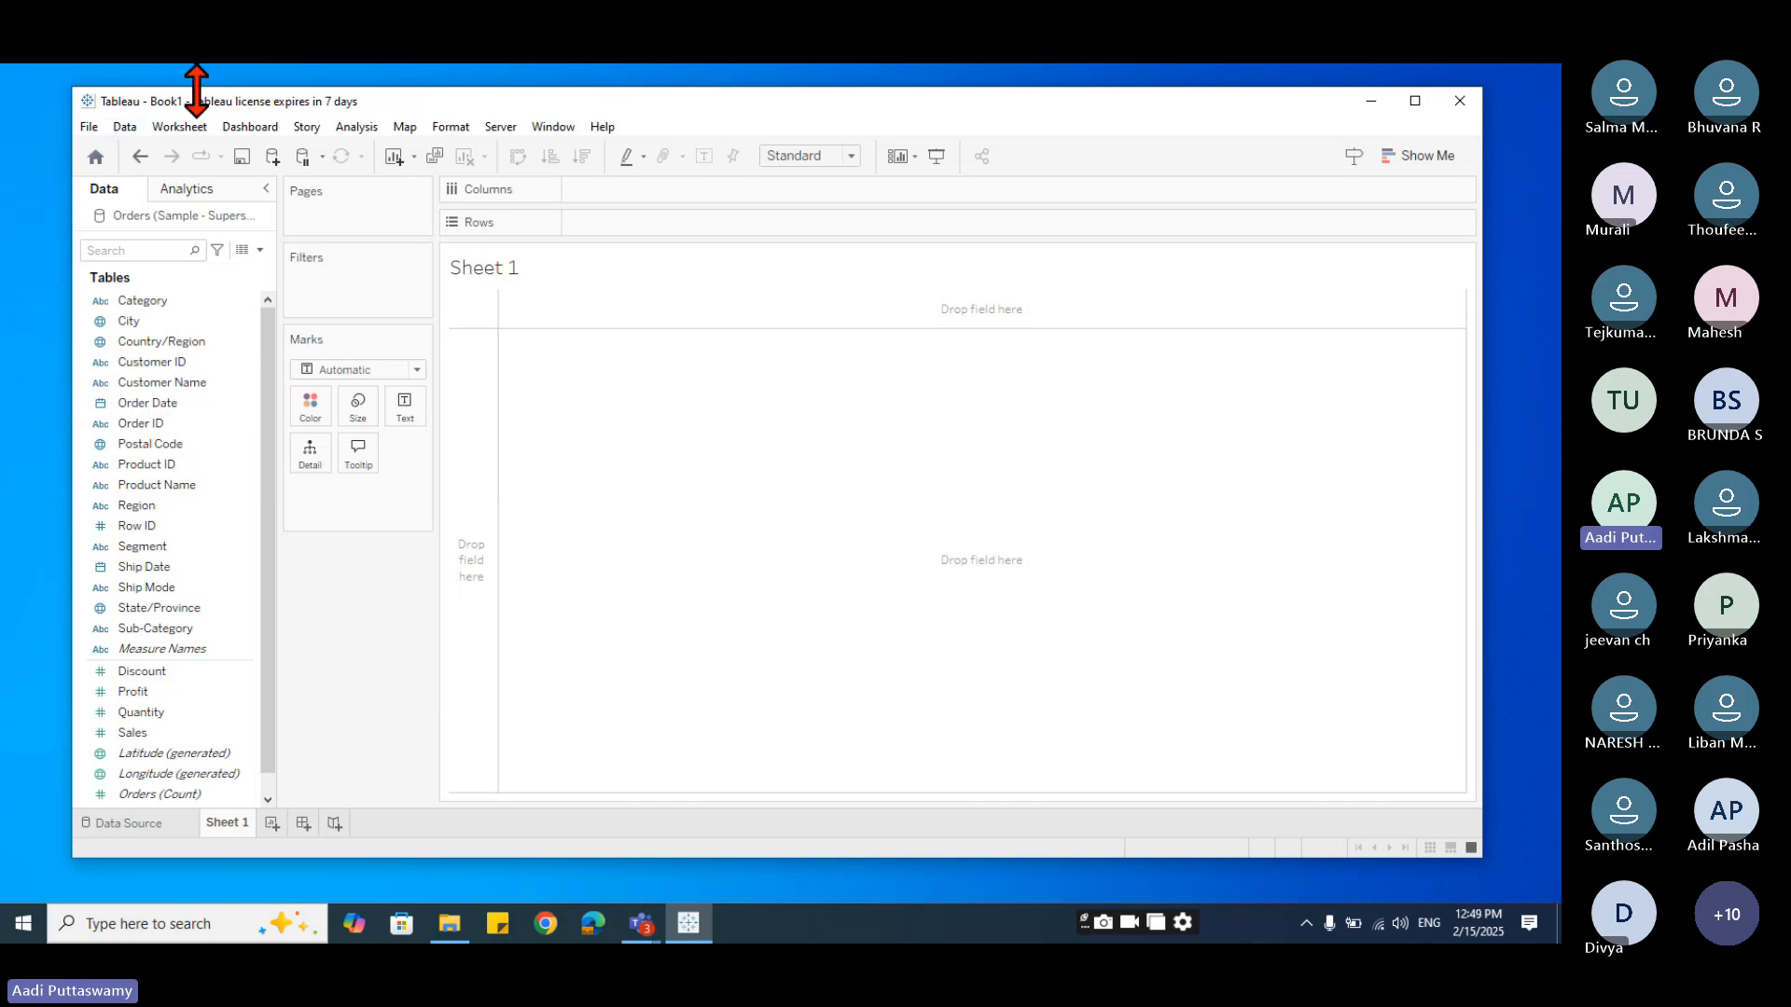
pyautogui.click(143, 408)
pyautogui.moveTo(143, 409); pyautogui.dragTo(633, 198)
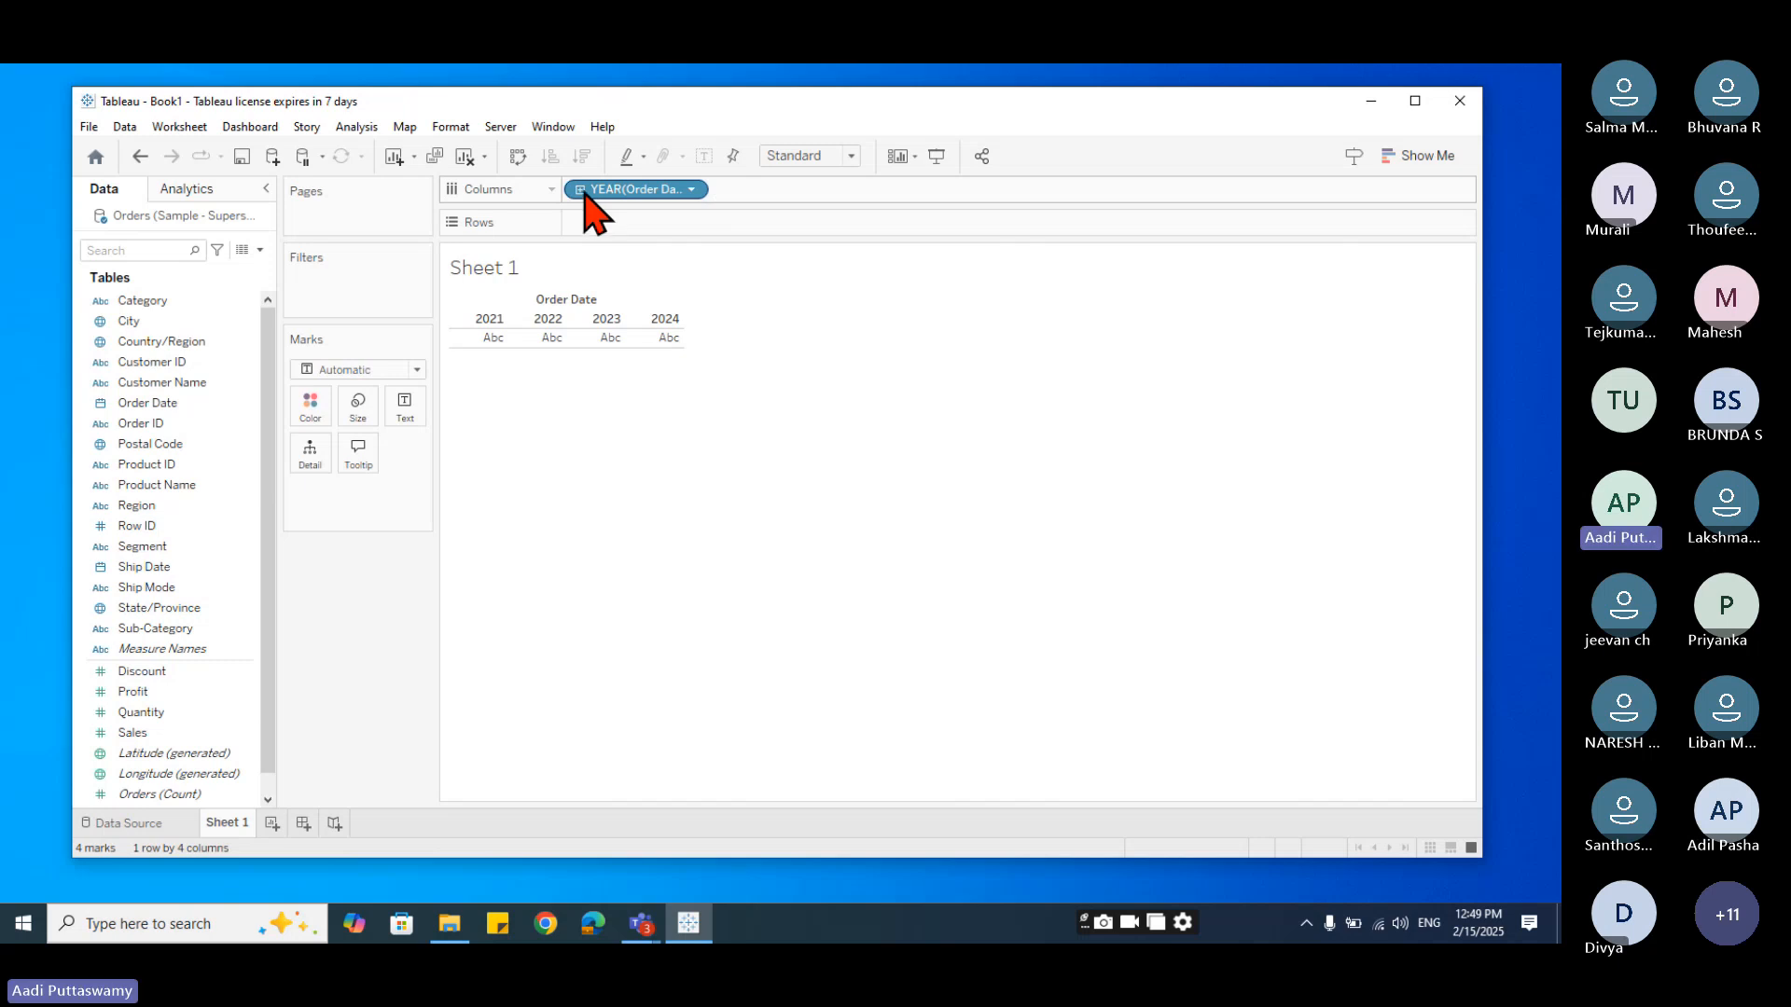
pyautogui.click(582, 191)
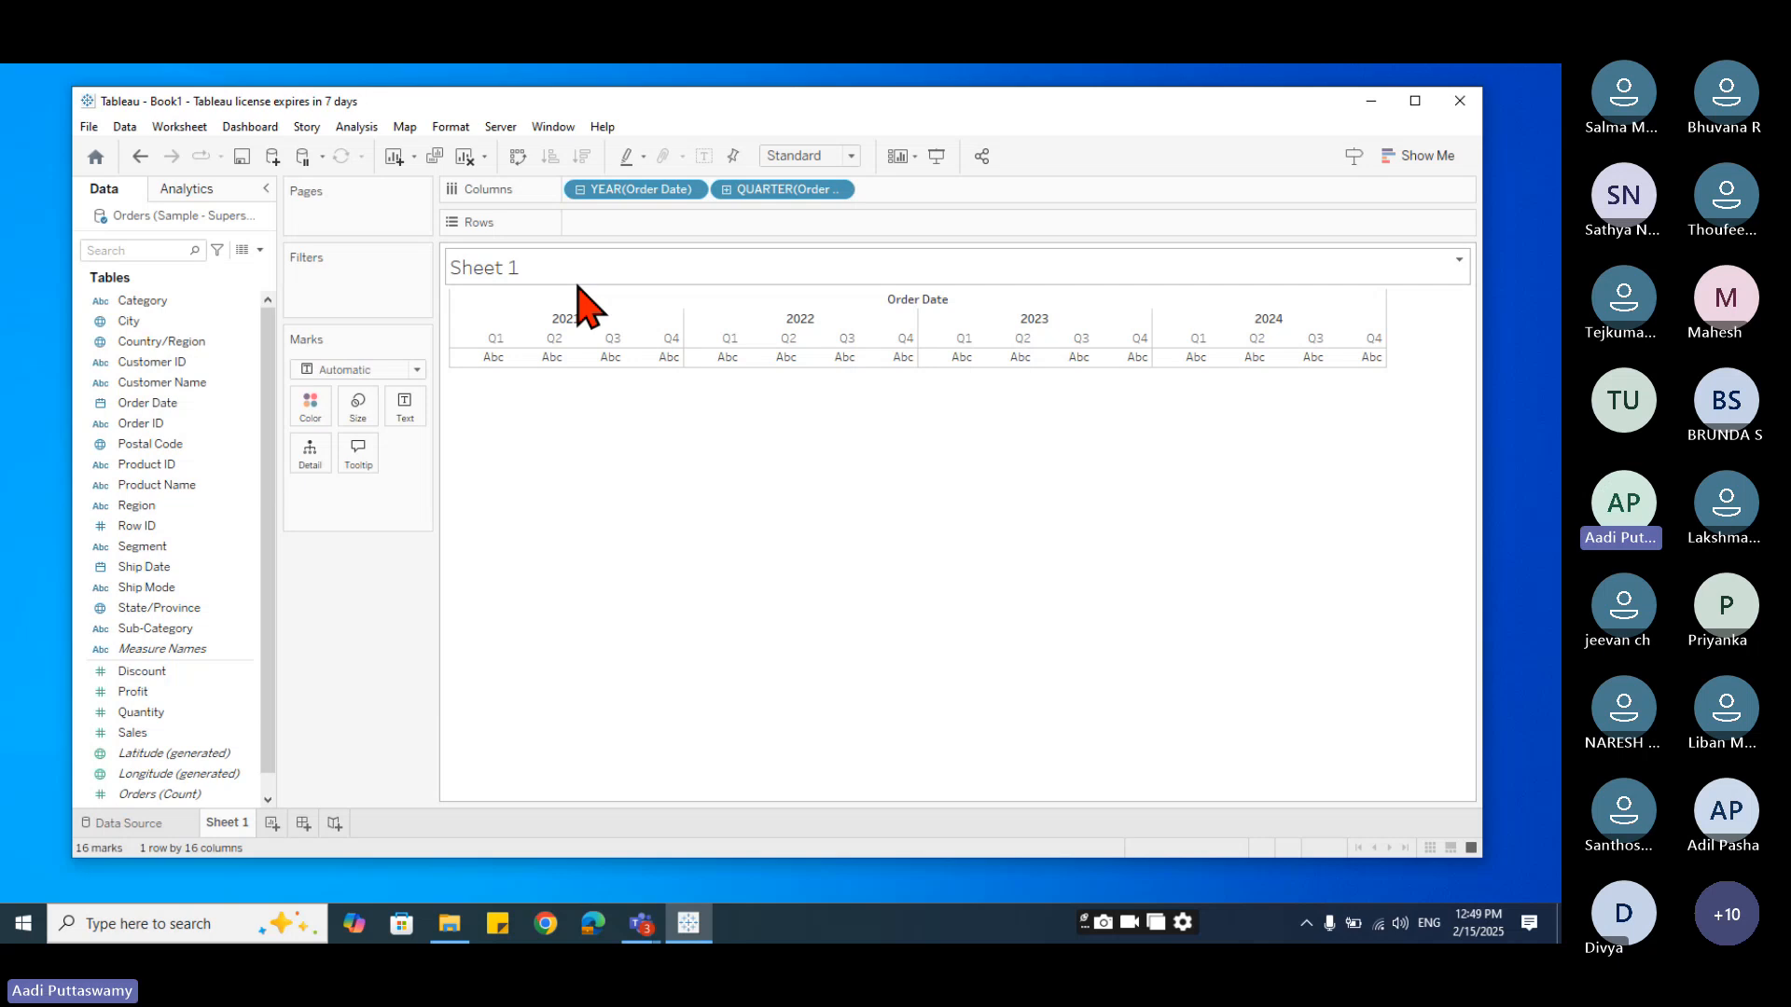
pyautogui.click(725, 189)
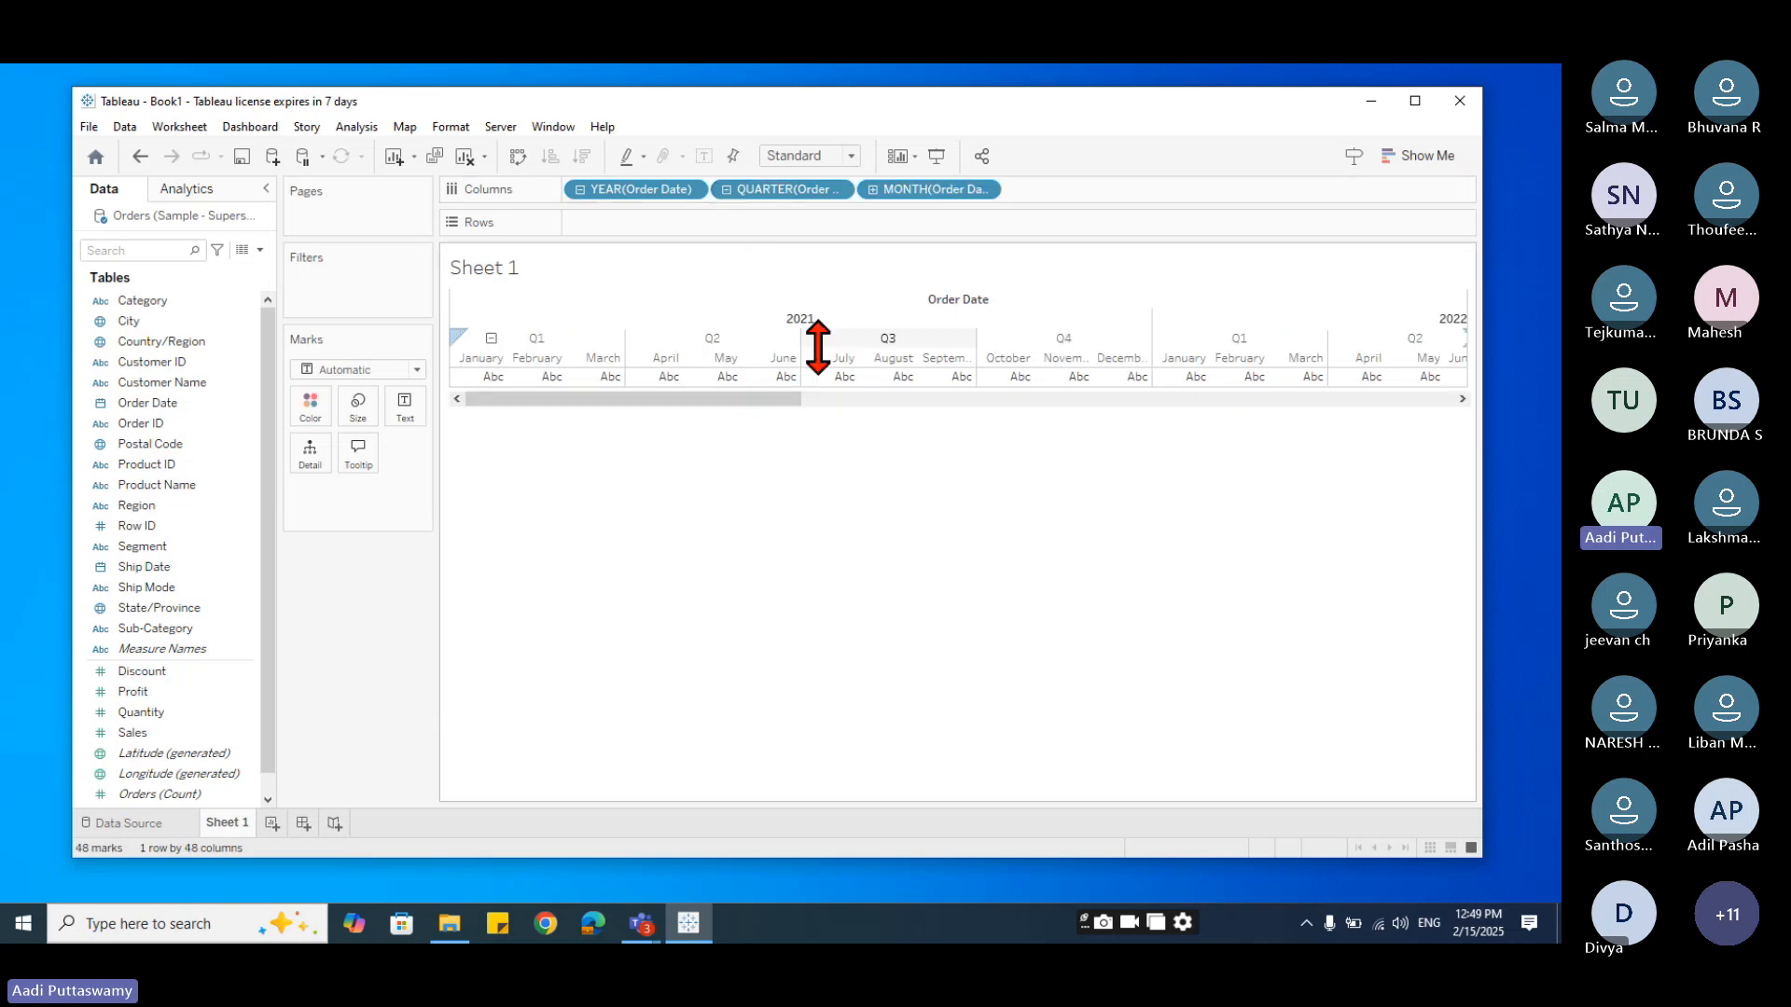
pyautogui.click(873, 190)
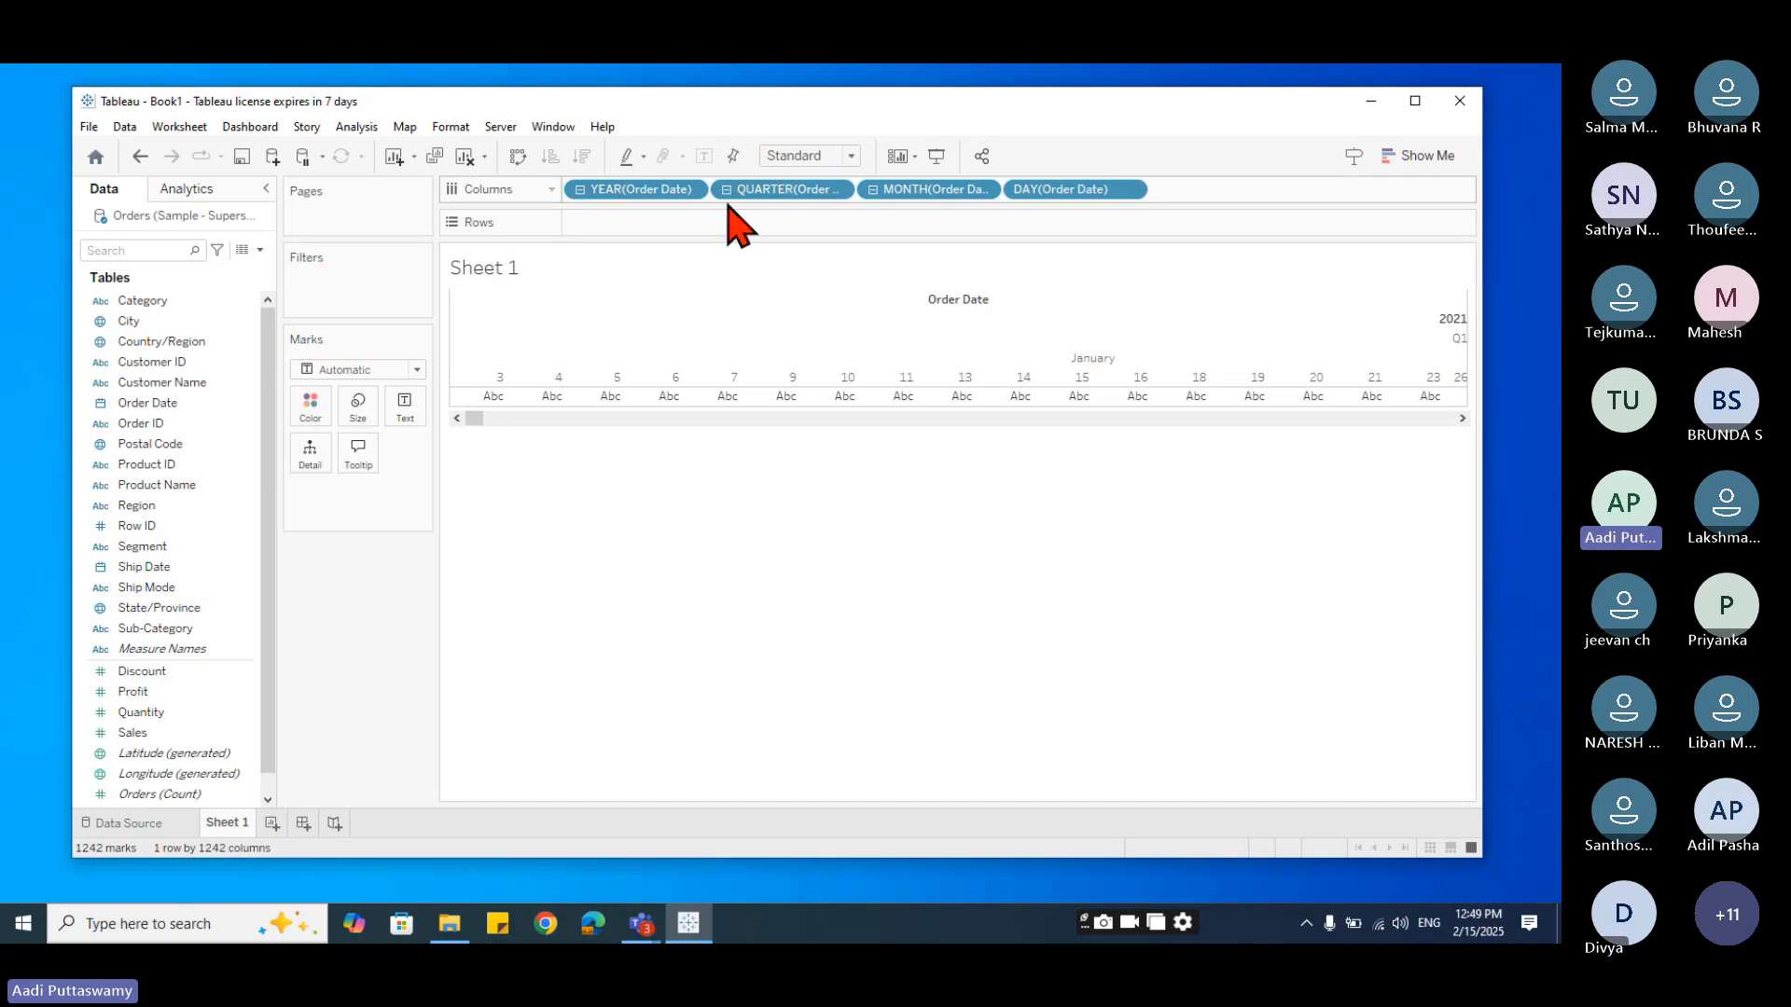
pyautogui.click(580, 191)
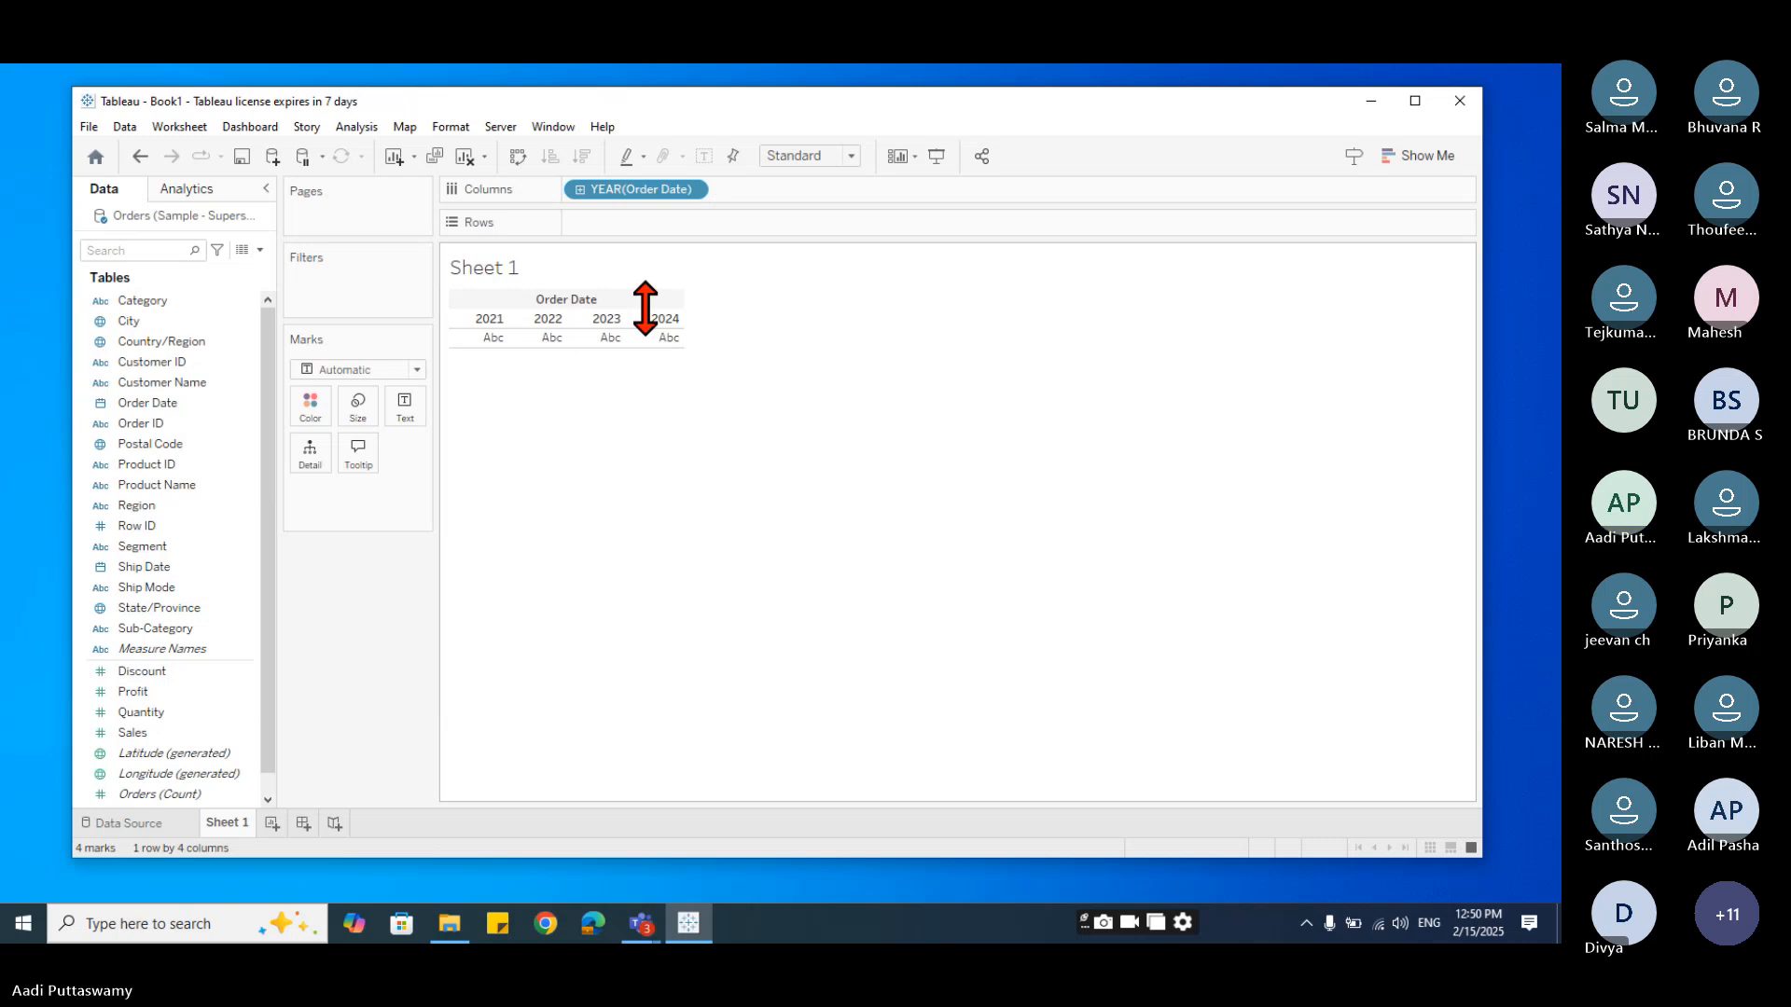
pyautogui.moveTo(626, 190); pyautogui.dragTo(709, 562)
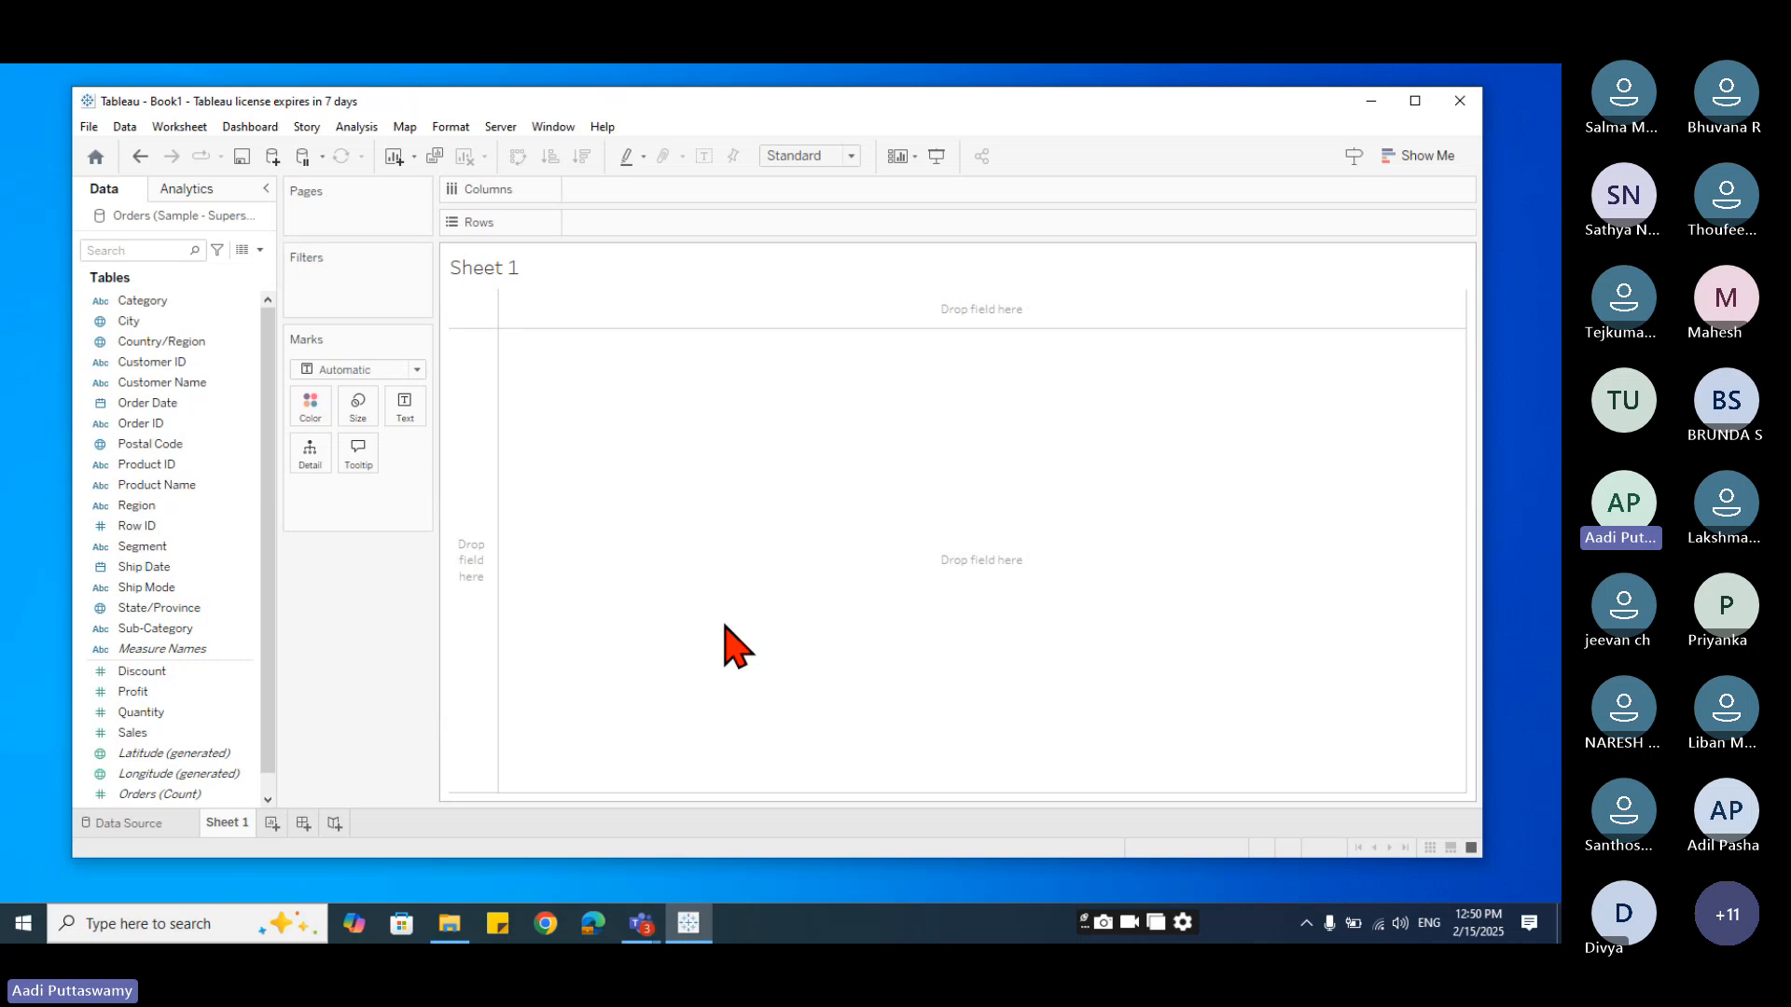
pyautogui.click(179, 326)
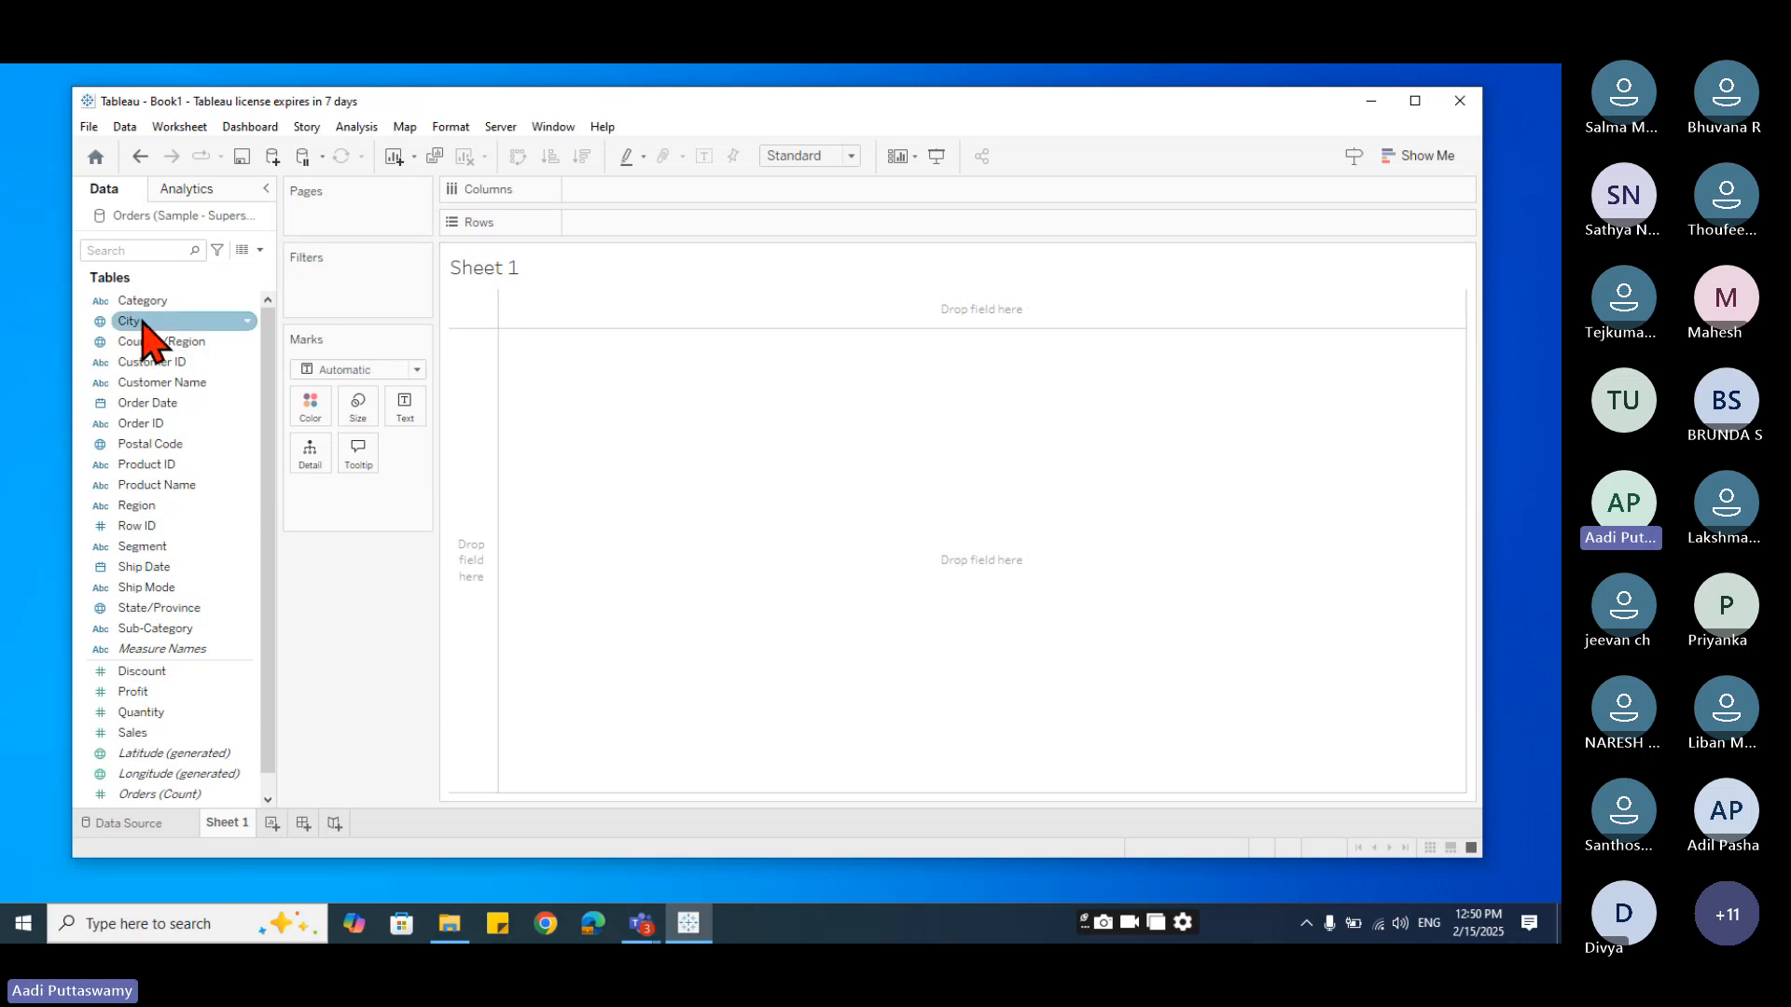
pyautogui.keyDown('ctrl'); pyautogui.click(182, 342); pyautogui.keyUp('ctrl')
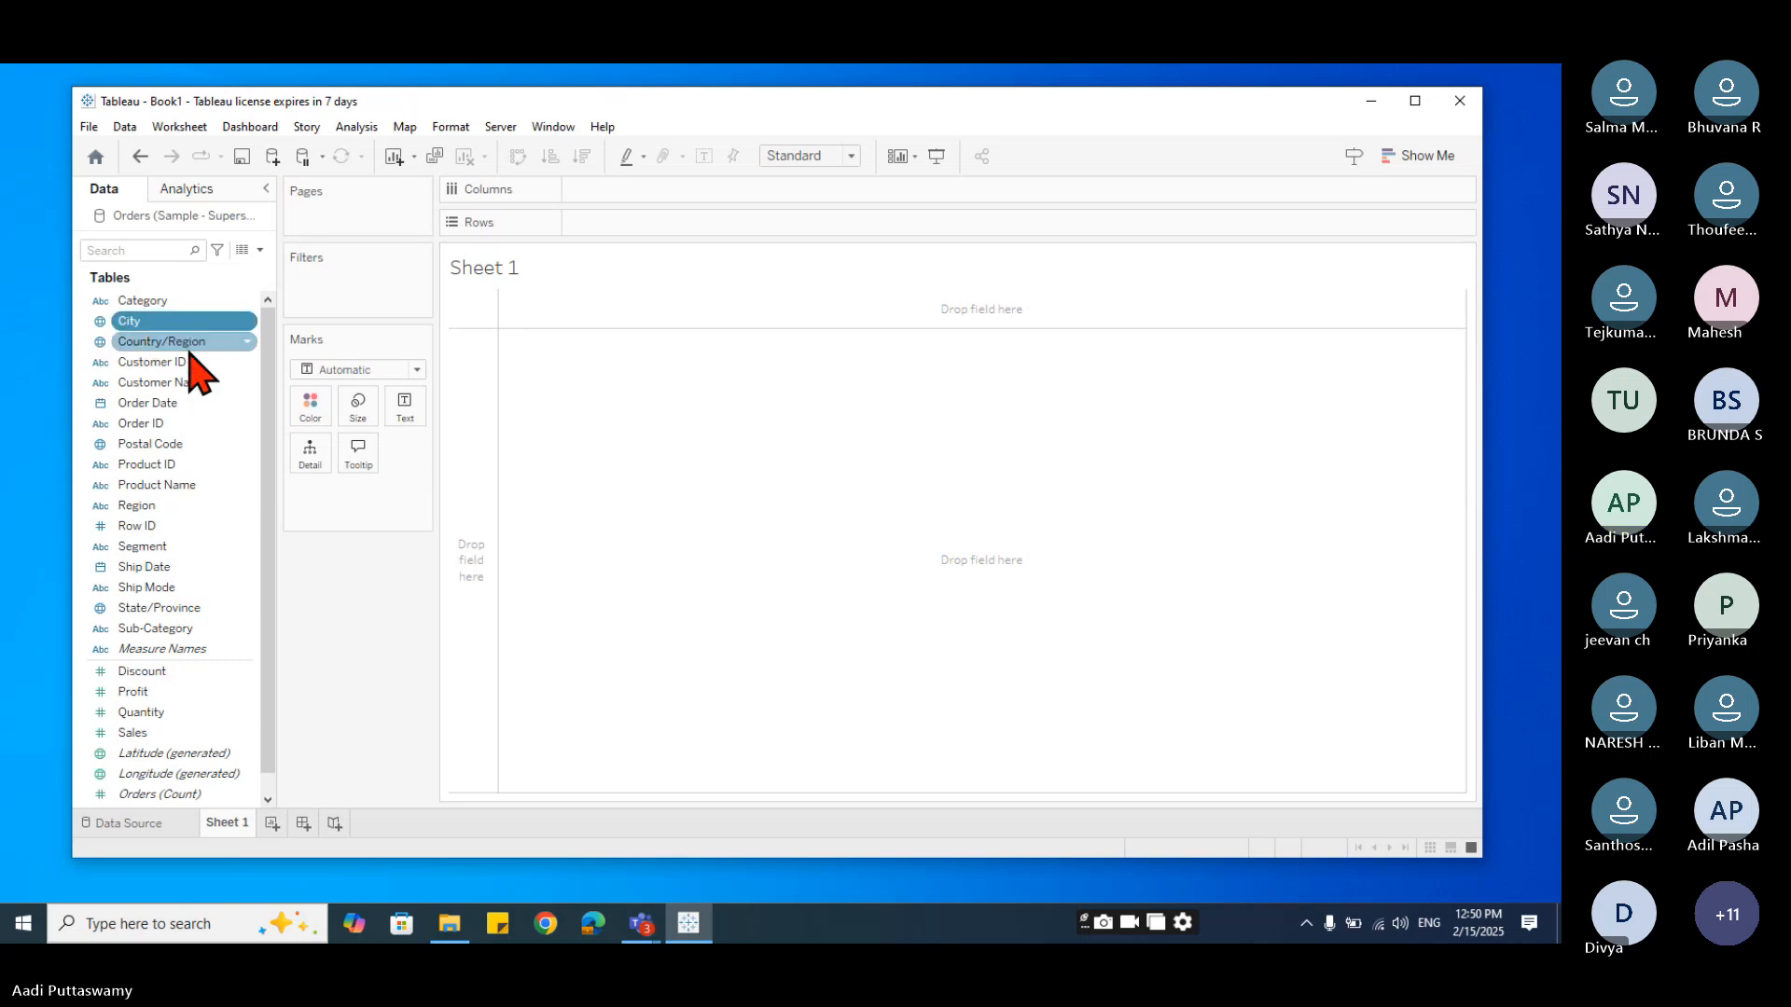
pyautogui.click(189, 350)
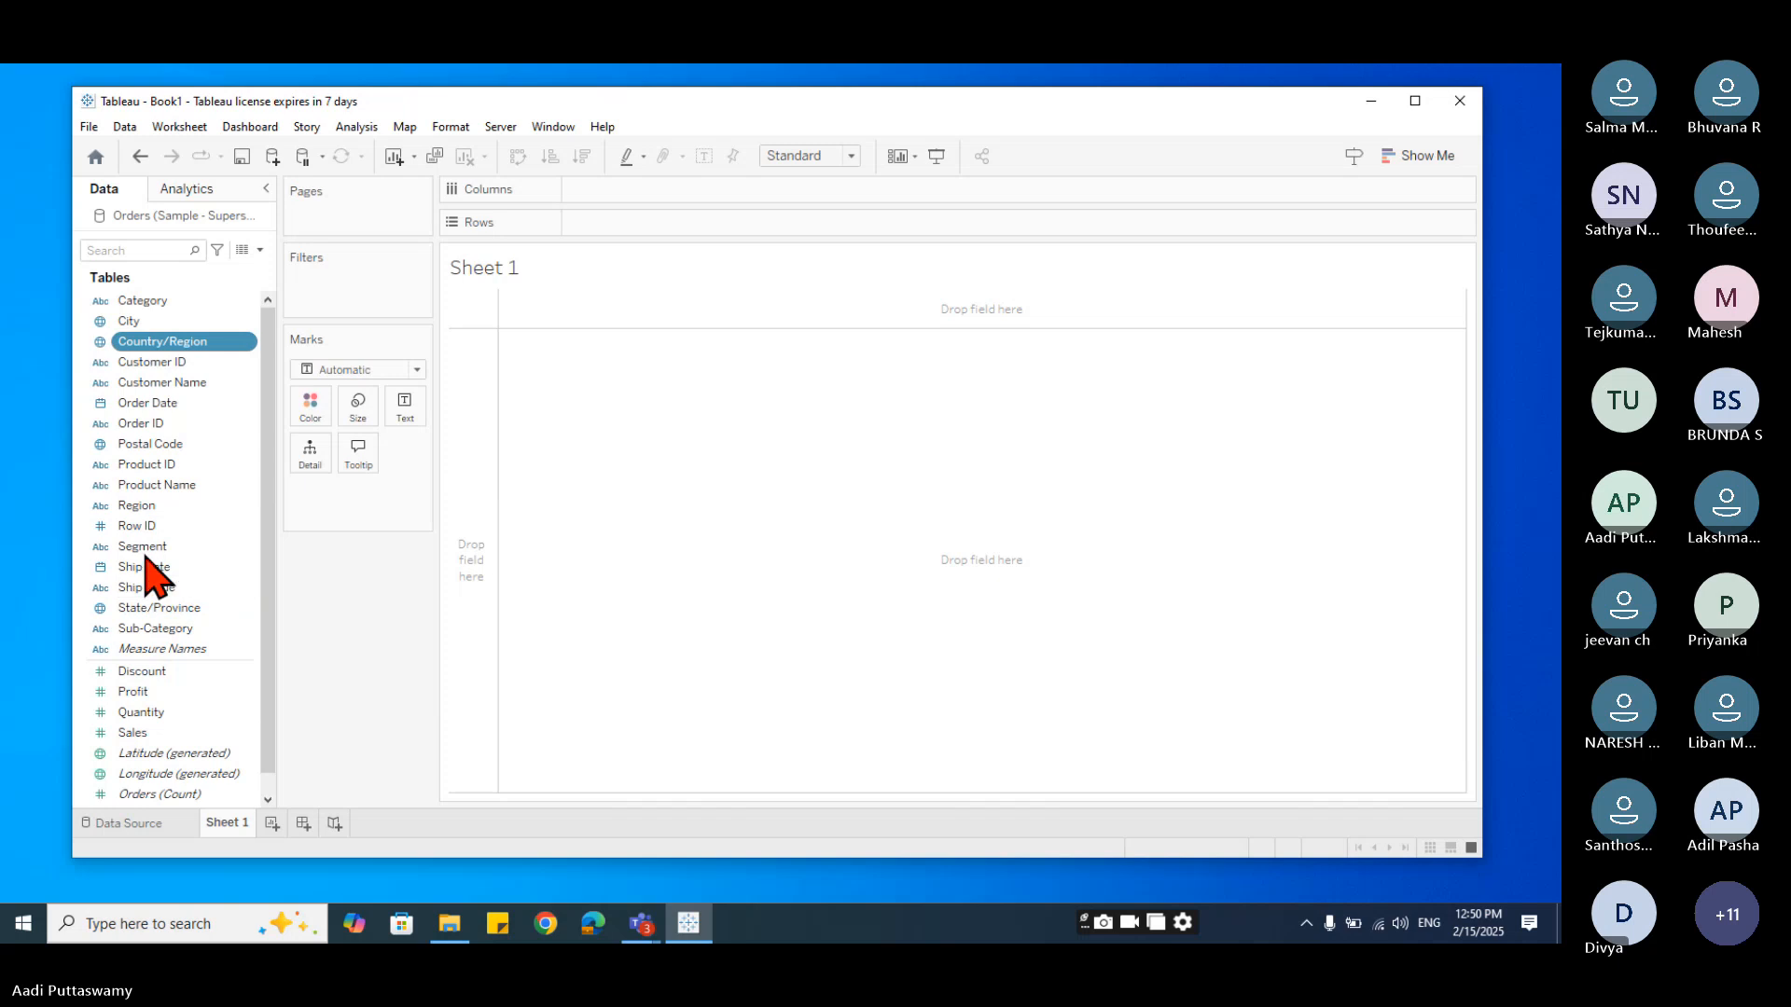
pyautogui.click(142, 506)
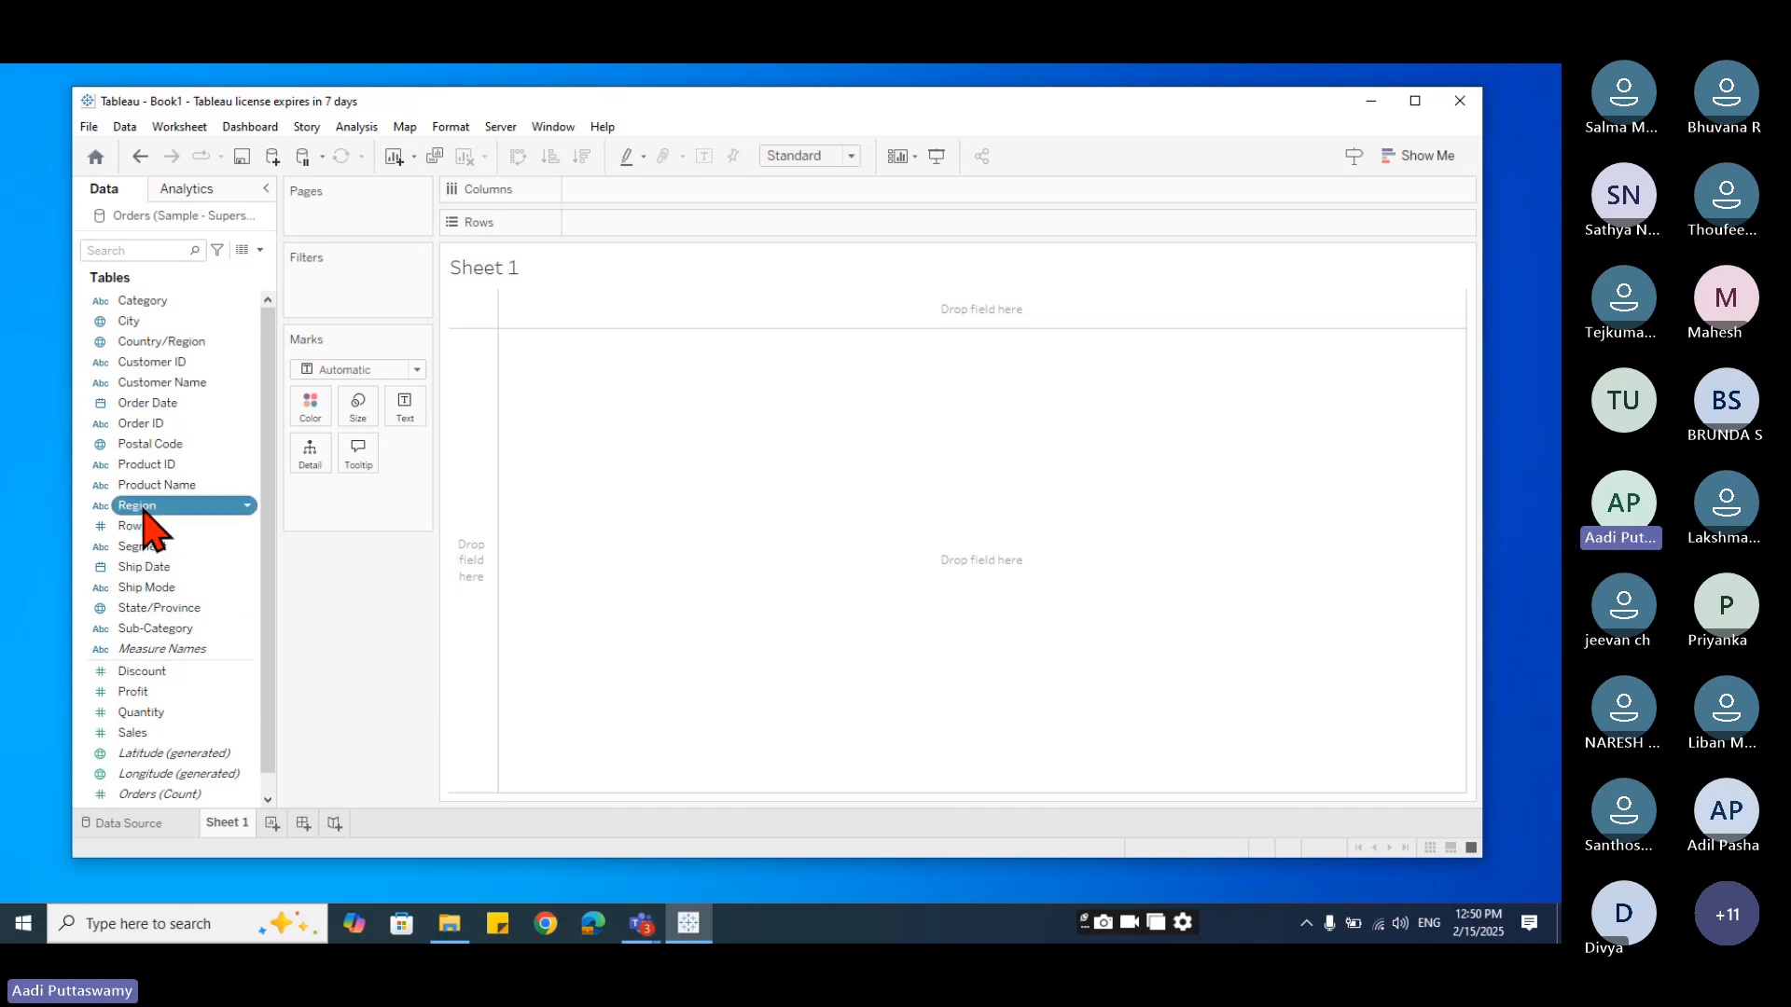
pyautogui.click(164, 608)
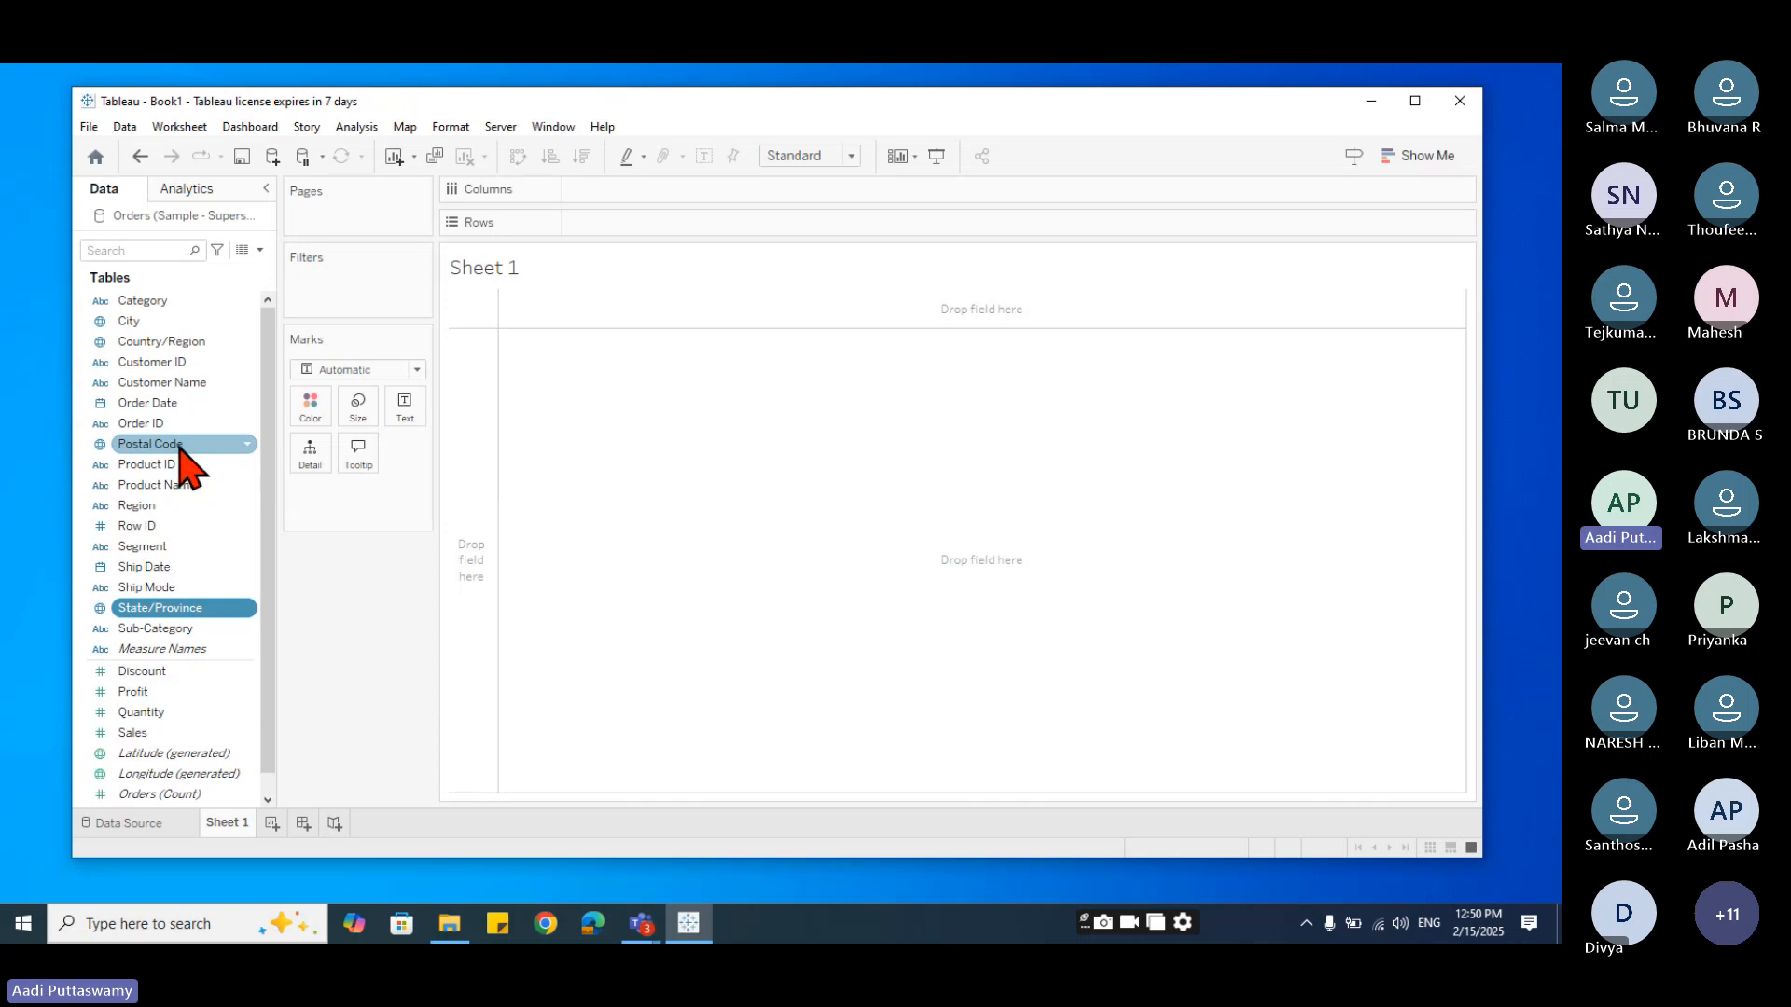
# - Try Country/Region, Region, State/Province, City and Postal Code in that order on Columns, and clear Sheet 1 again
pyautogui.moveTo(167, 344); pyautogui.dragTo(560, 196)
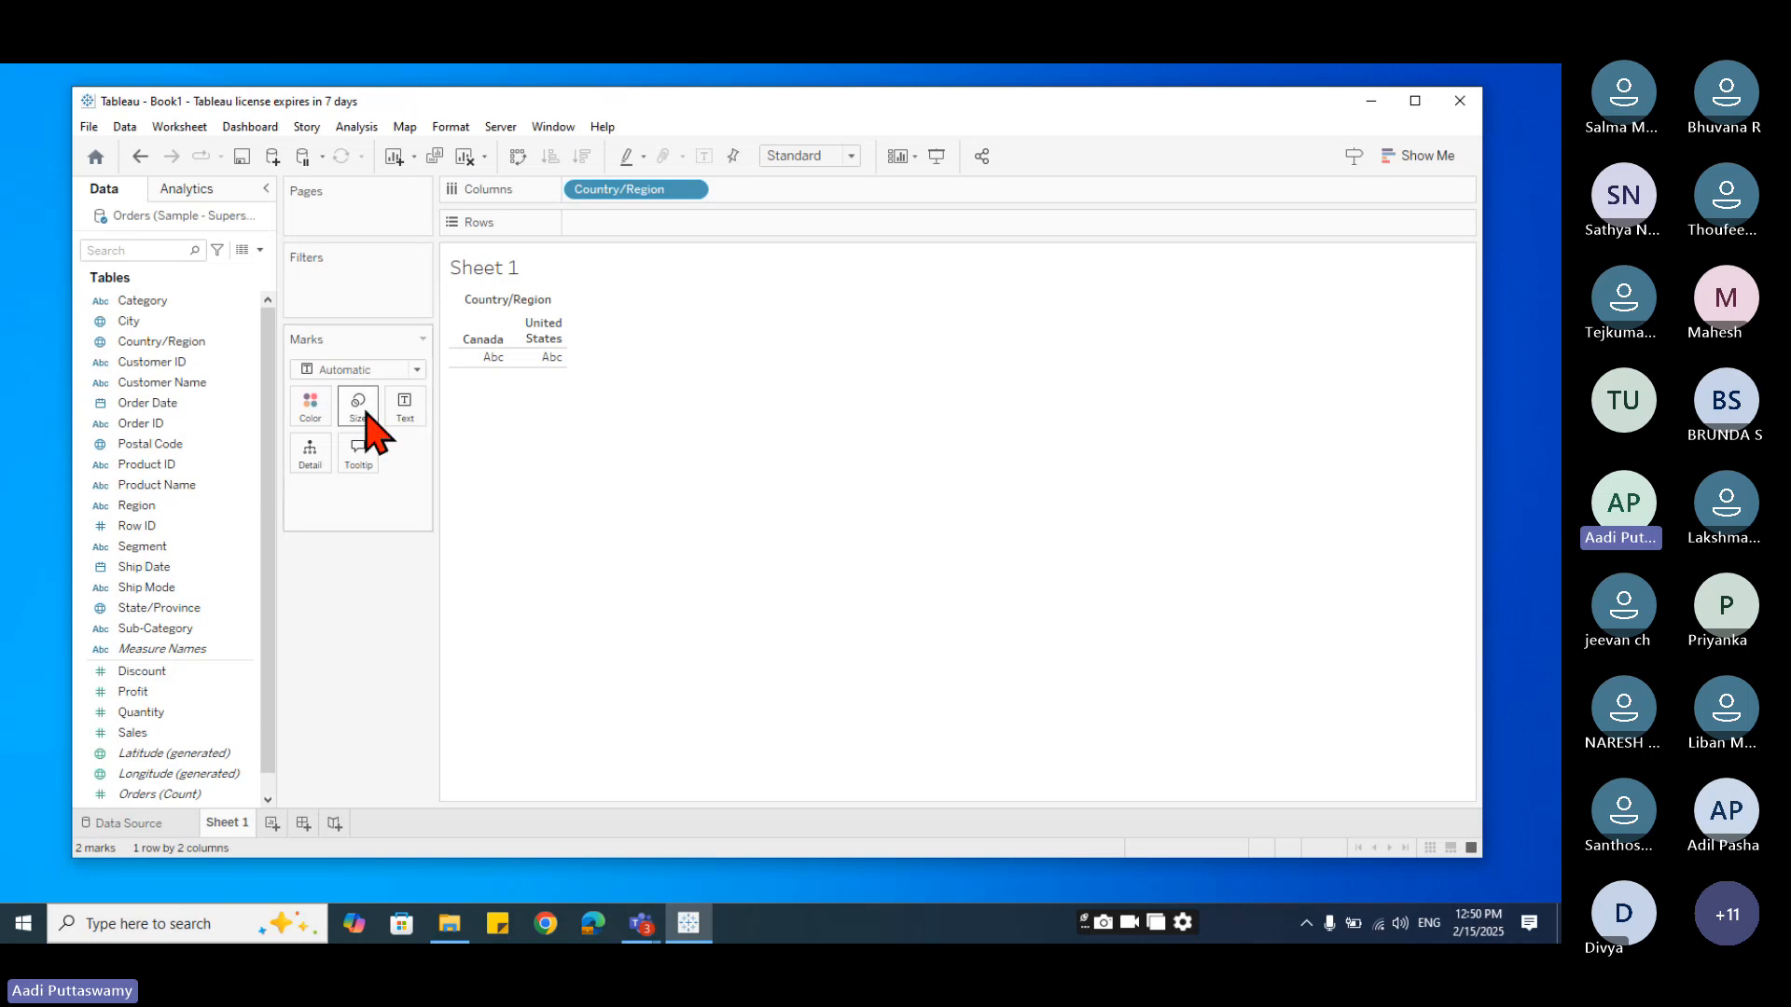
pyautogui.doubleClick(151, 512)
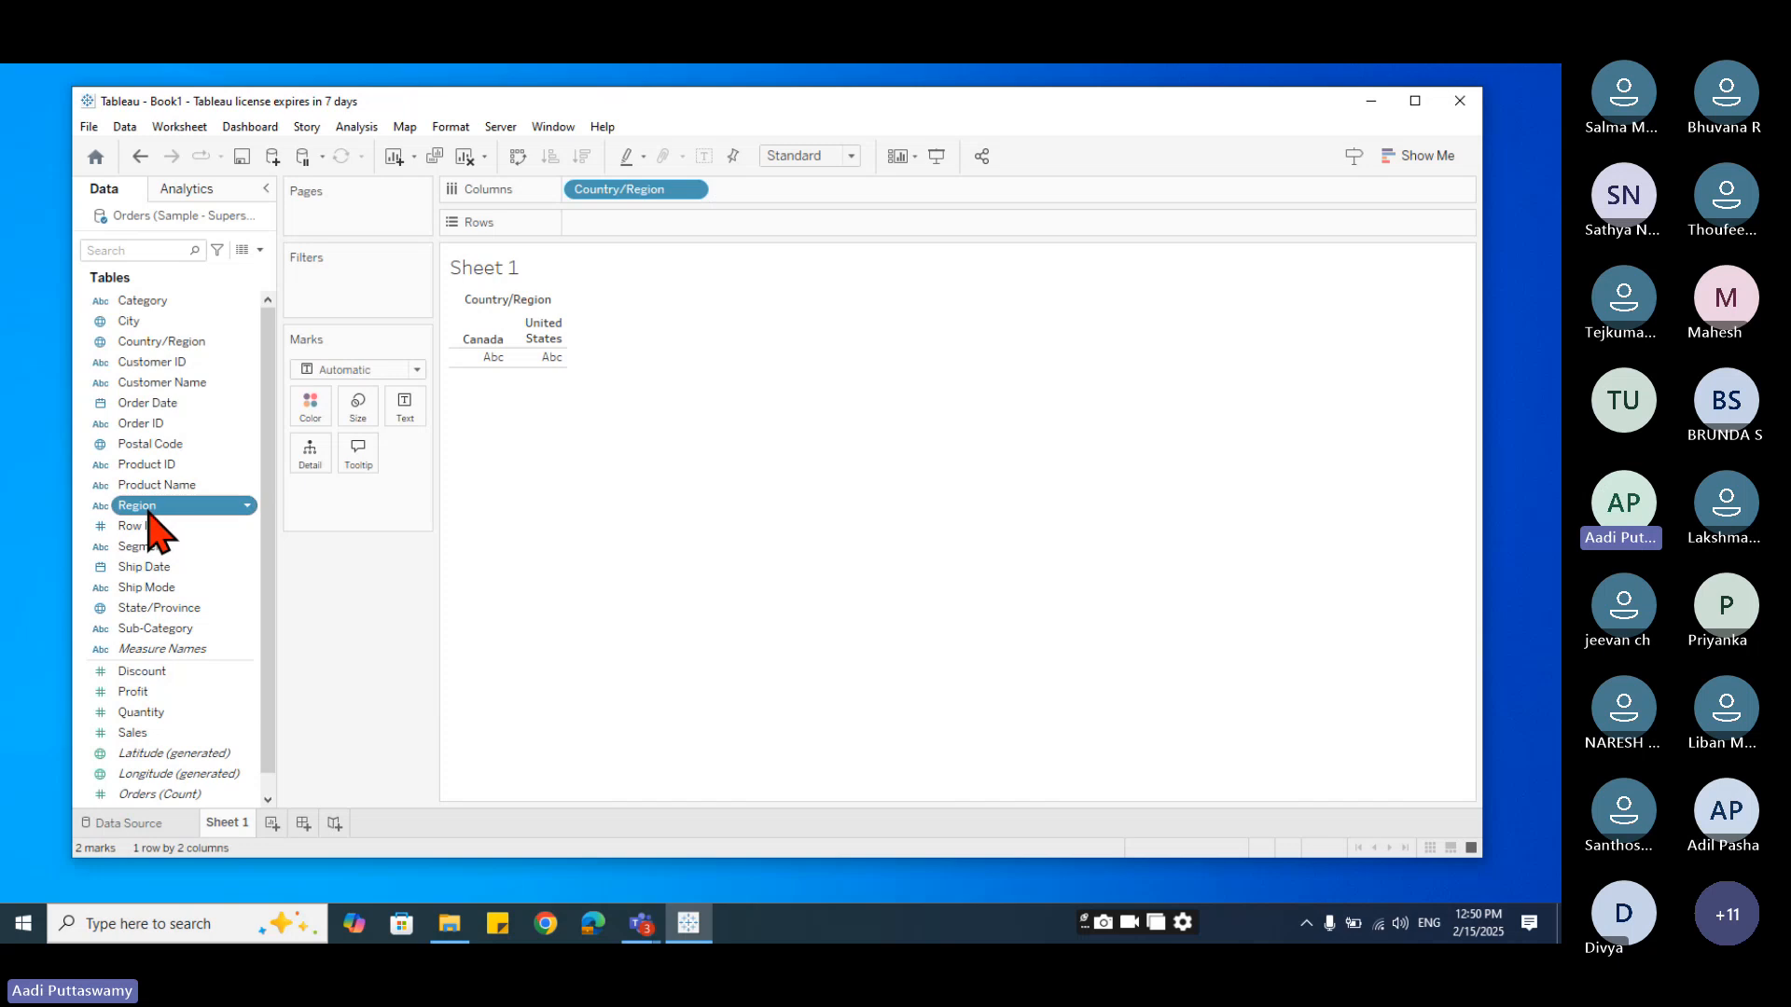
pyautogui.moveTo(152, 512); pyautogui.dragTo(764, 182)
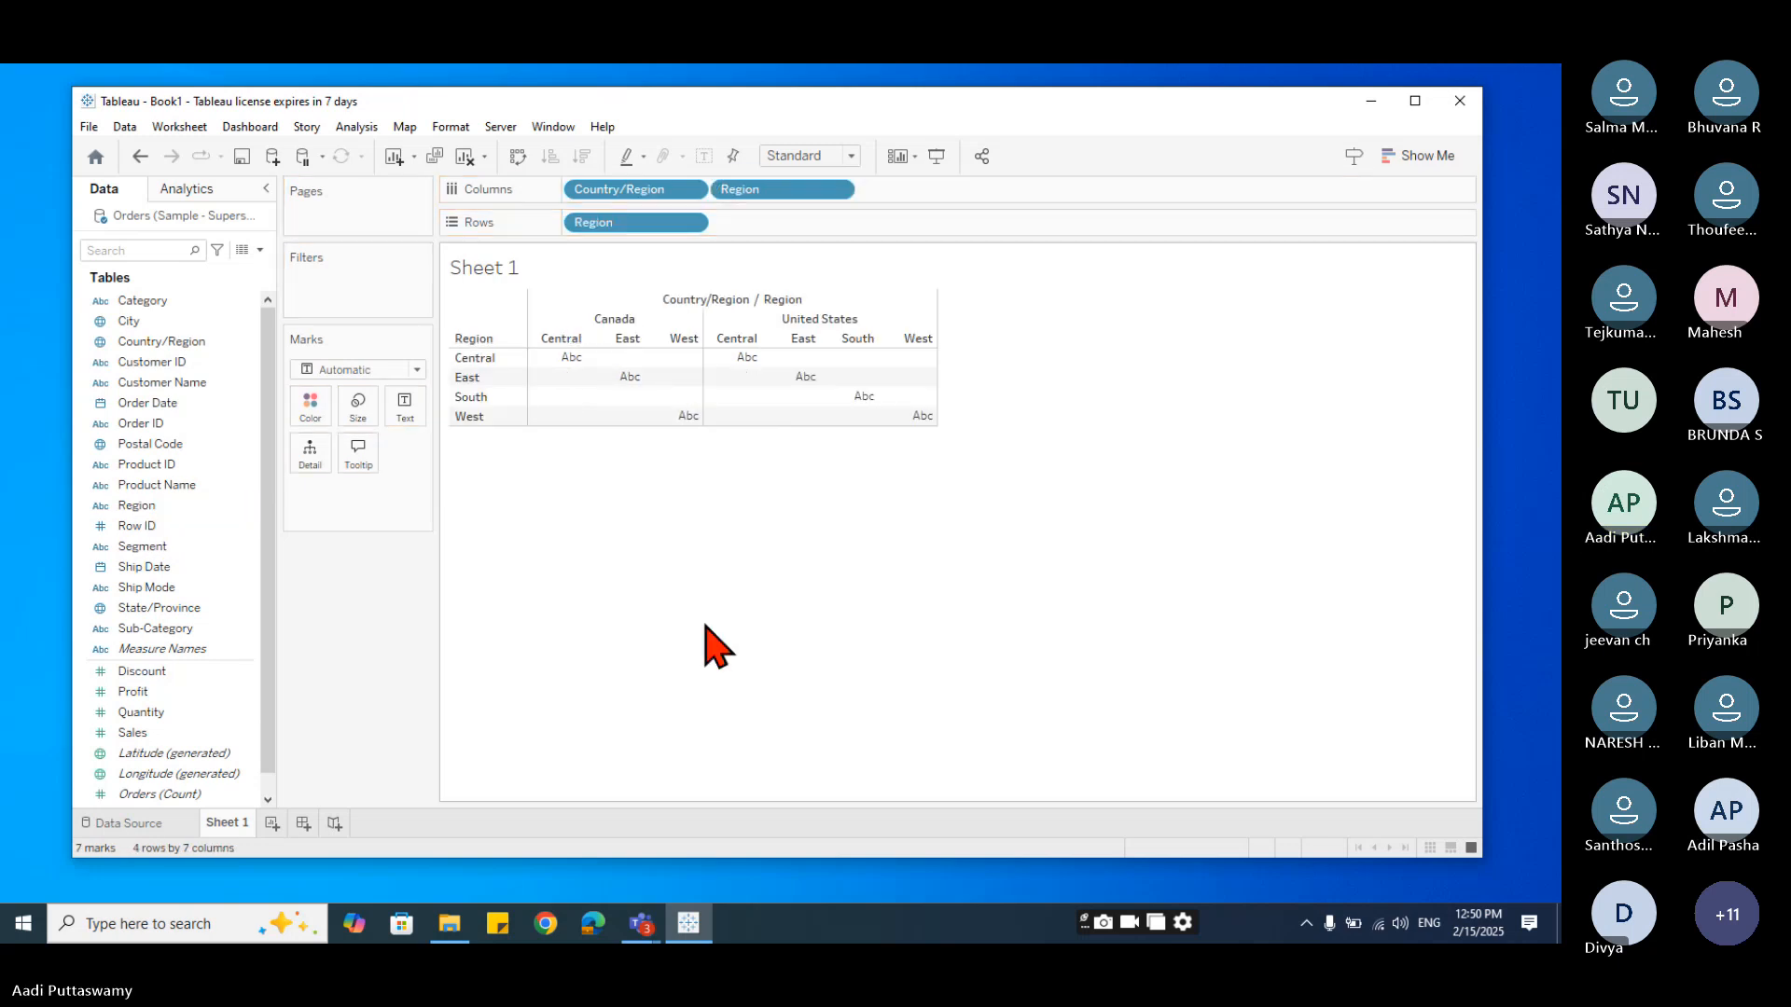
pyautogui.moveTo(154, 632); pyautogui.dragTo(979, 207)
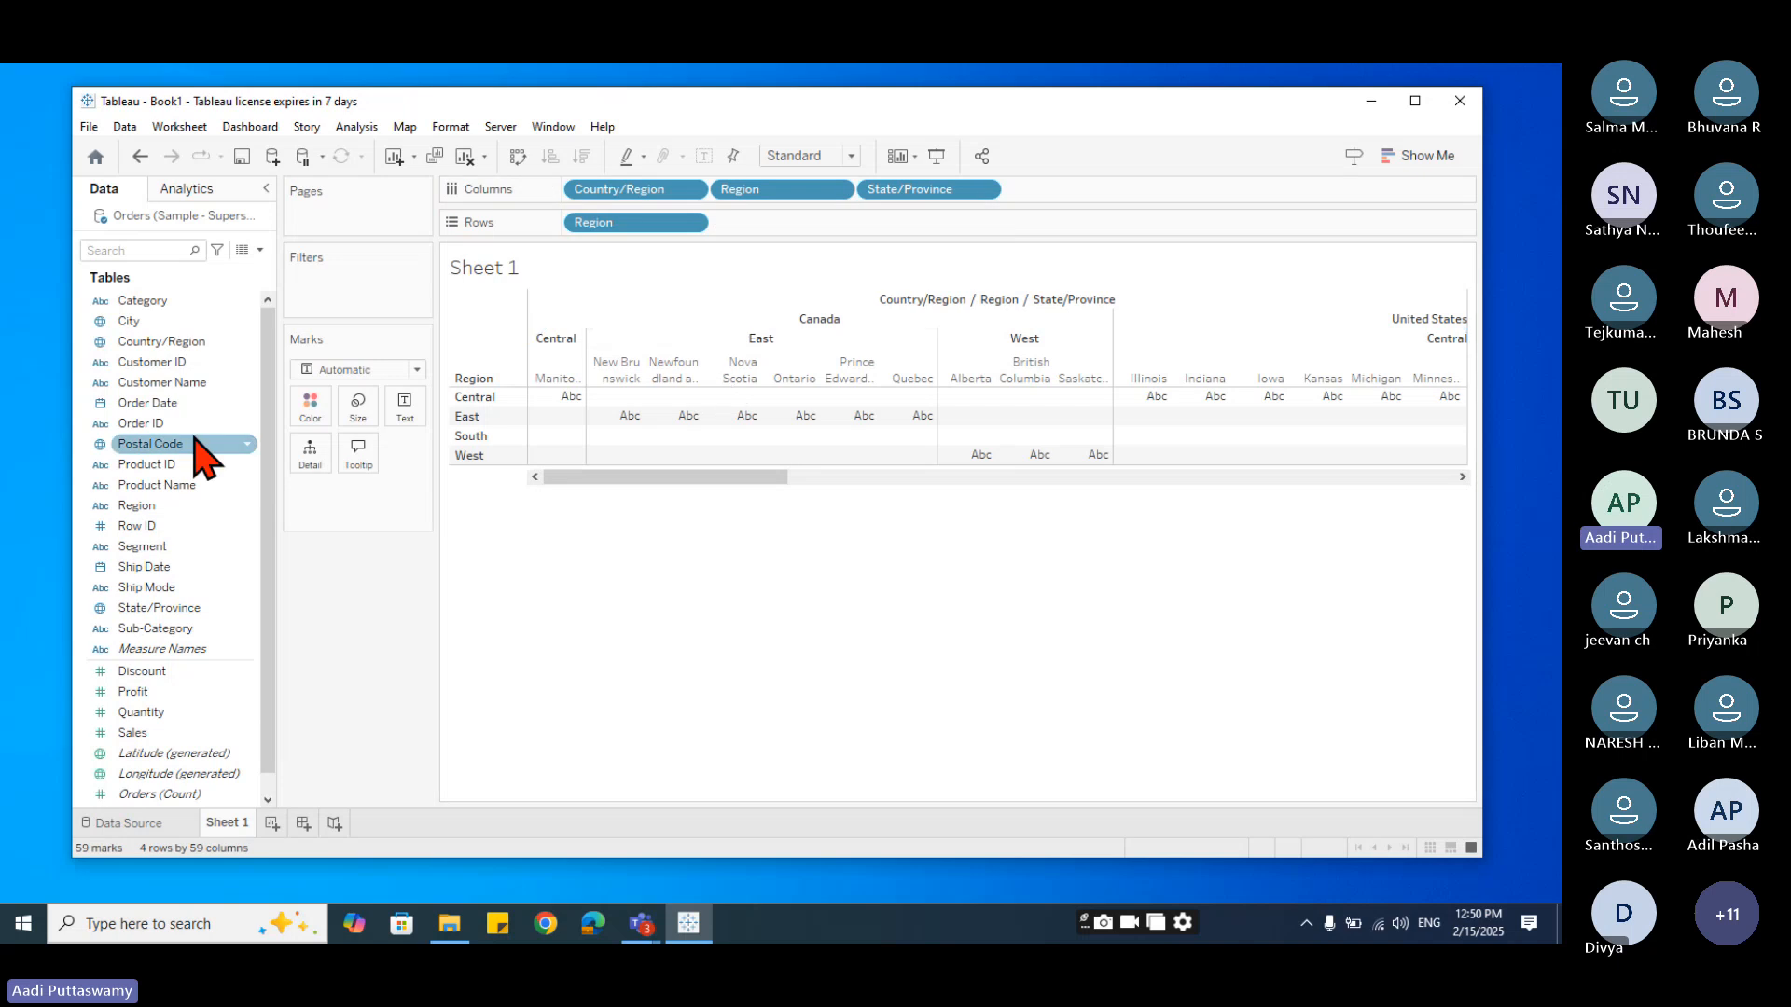
pyautogui.moveTo(131, 321); pyautogui.dragTo(1045, 190)
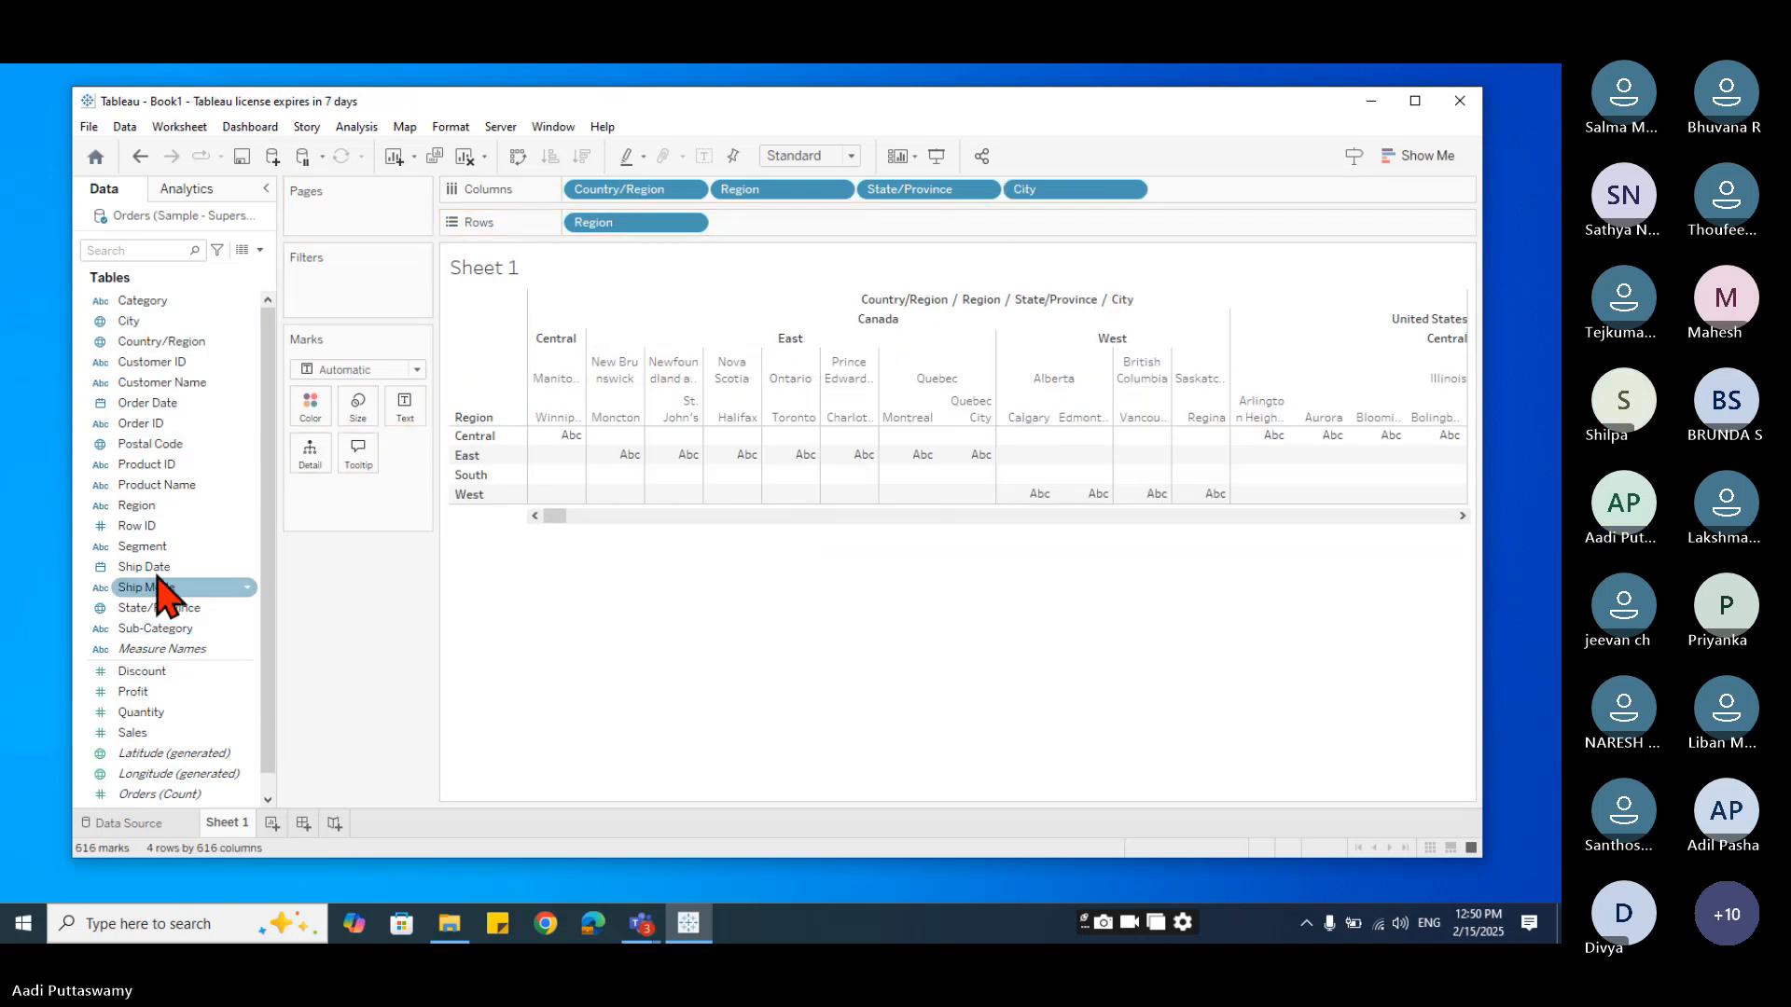
pyautogui.moveTo(218, 445); pyautogui.dragTo(1203, 192)
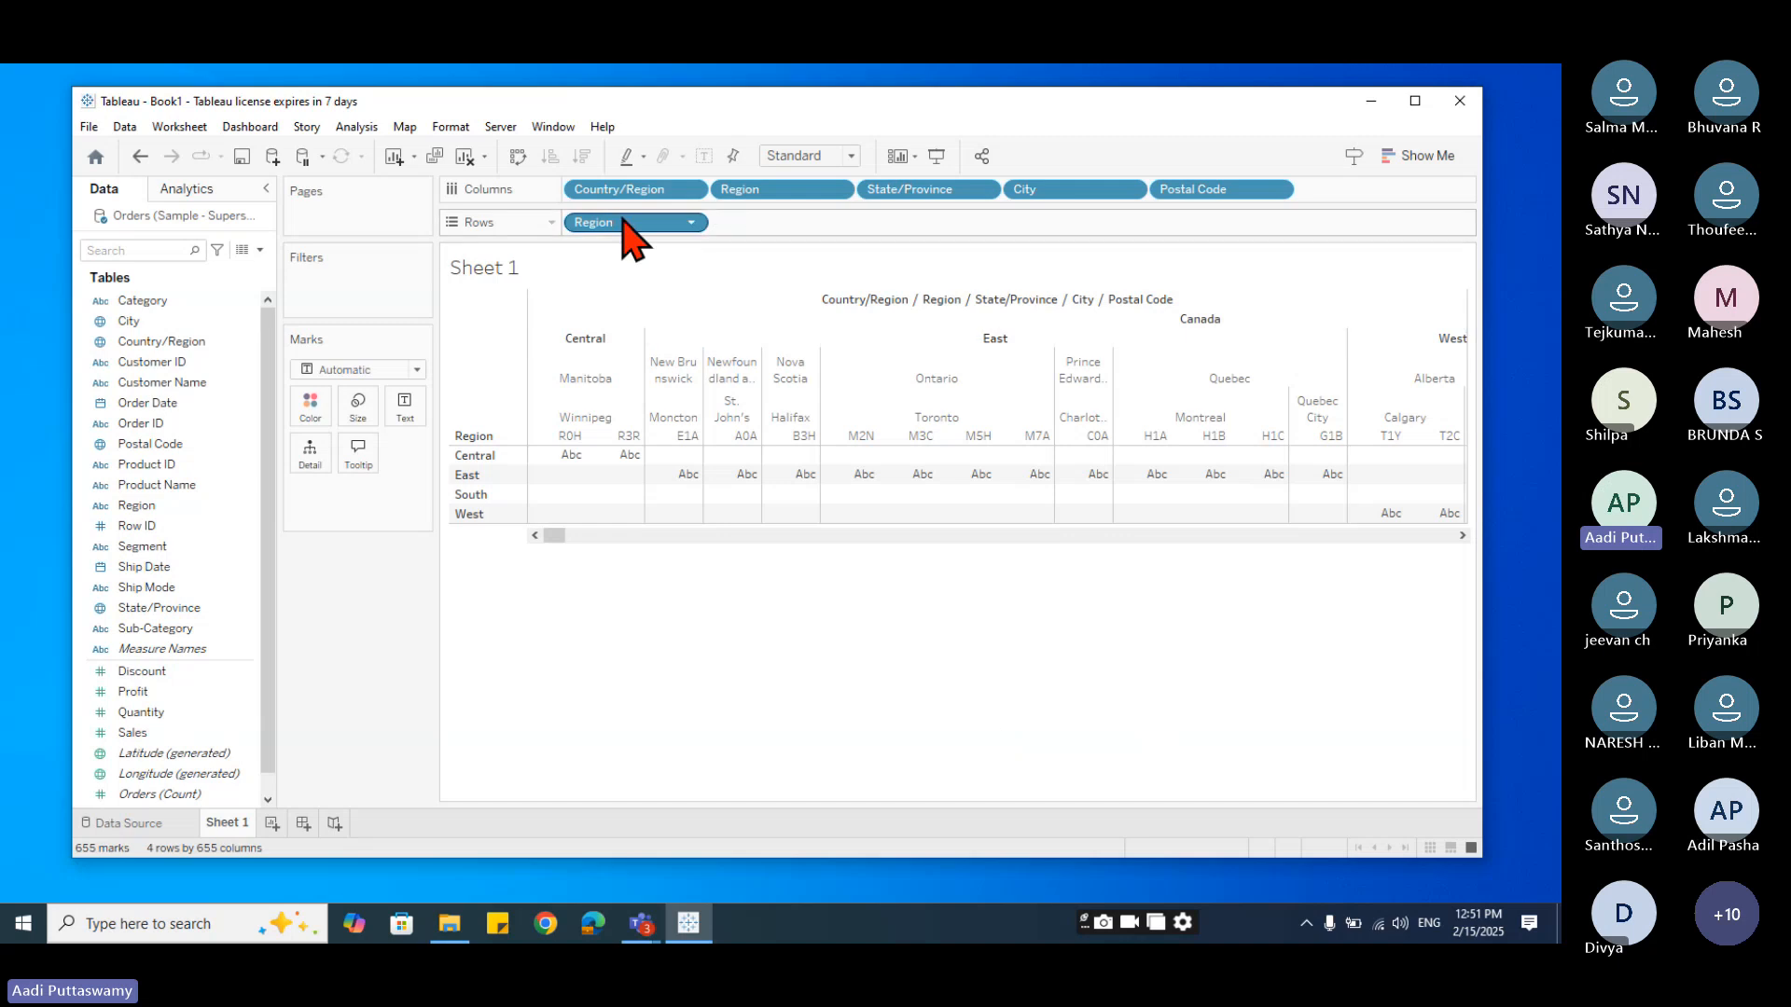
pyautogui.moveTo(619, 233); pyautogui.dragTo(437, 776)
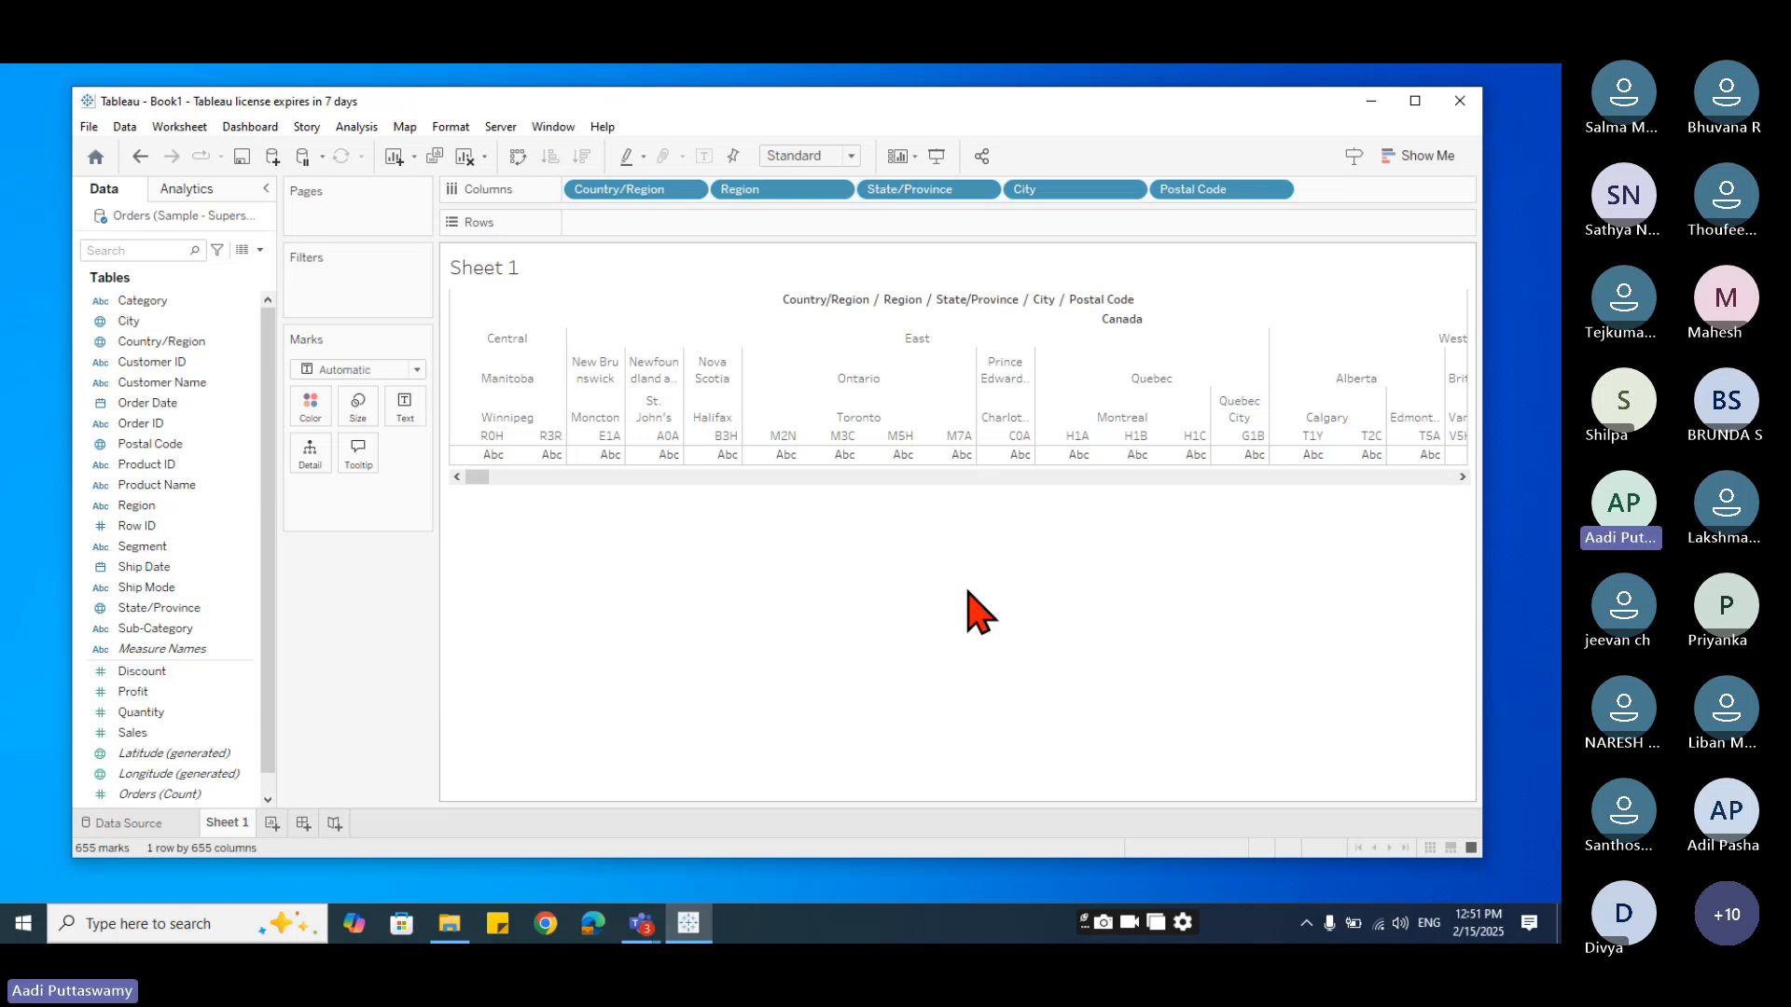
pyautogui.click(464, 155)
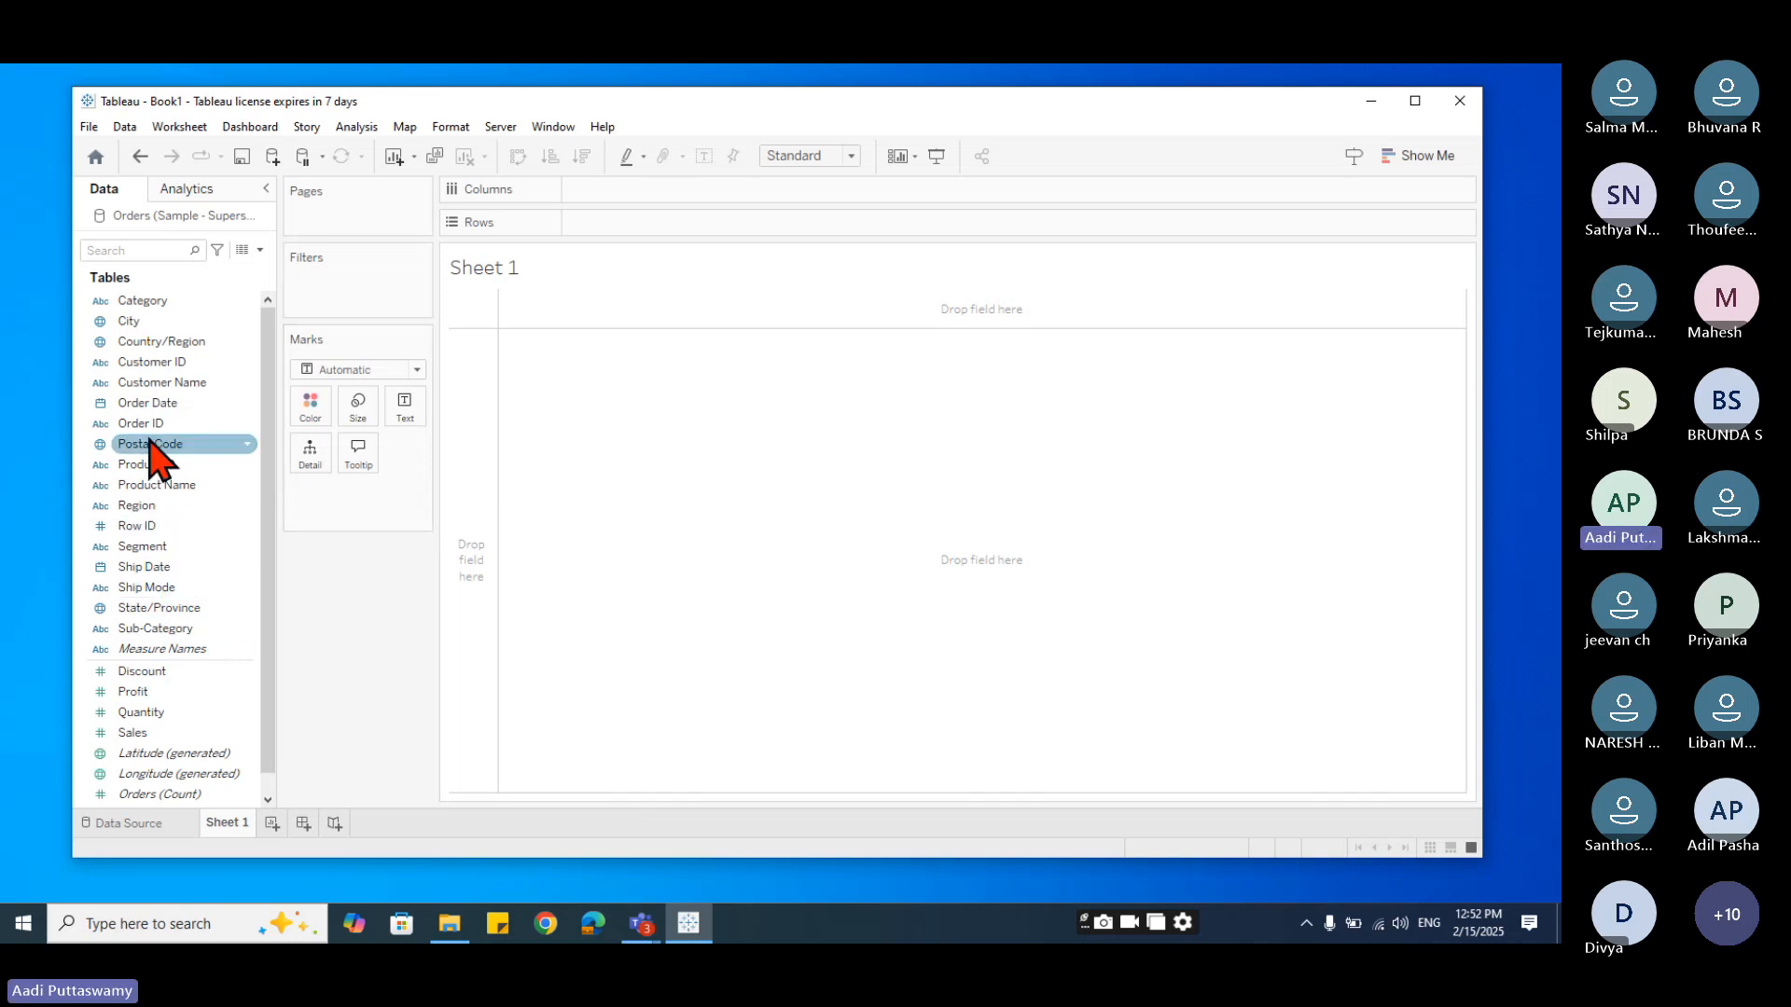
# - Create a hierarchy named Location from the Country/Region field
pyautogui.rightClick(160, 347)
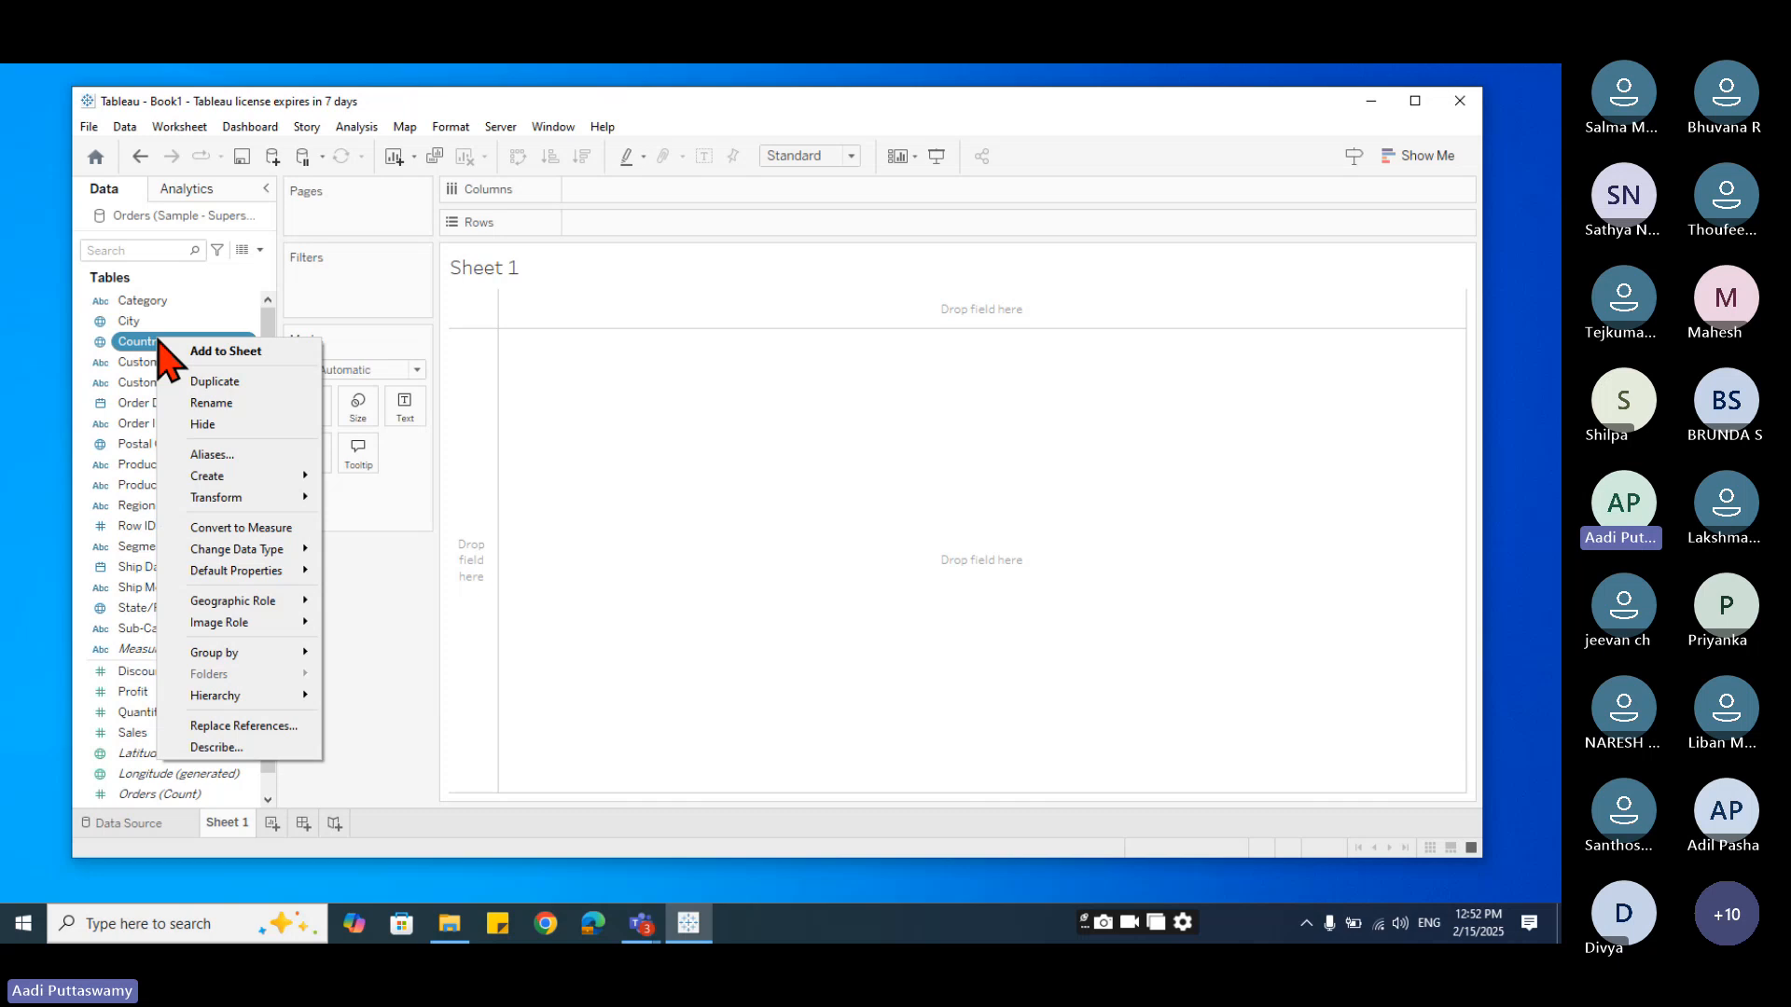
pyautogui.moveTo(221, 697)
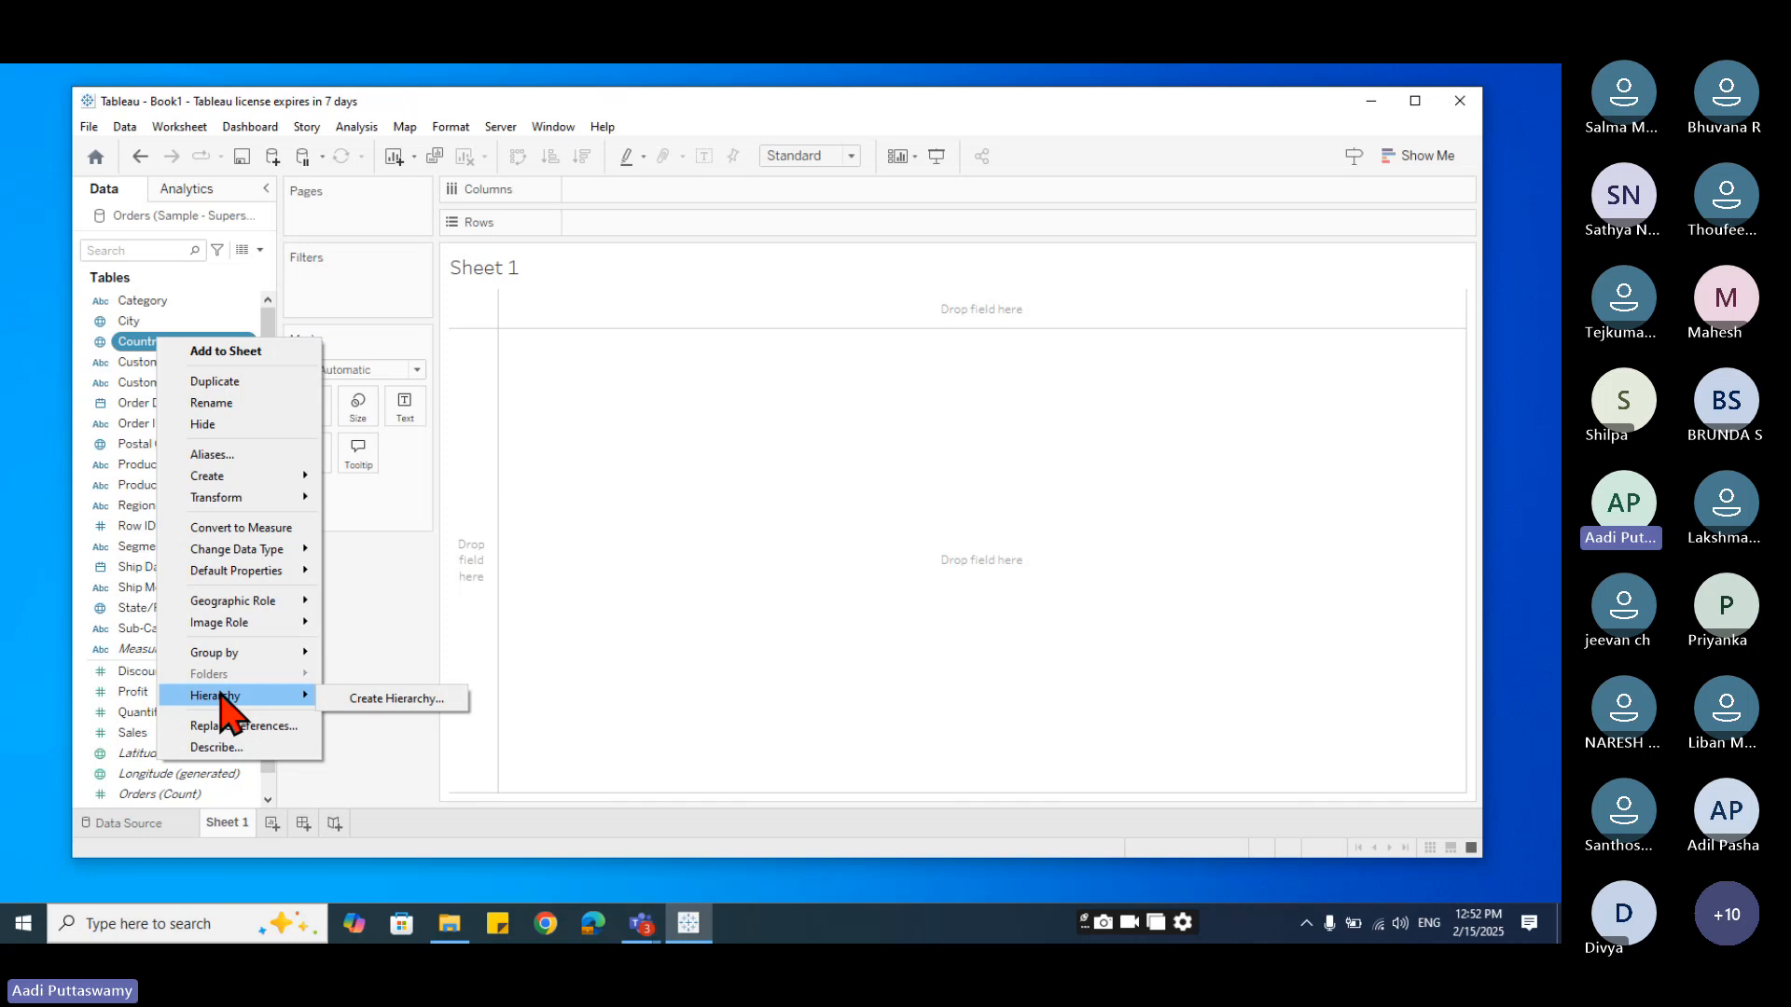
pyautogui.click(350, 700)
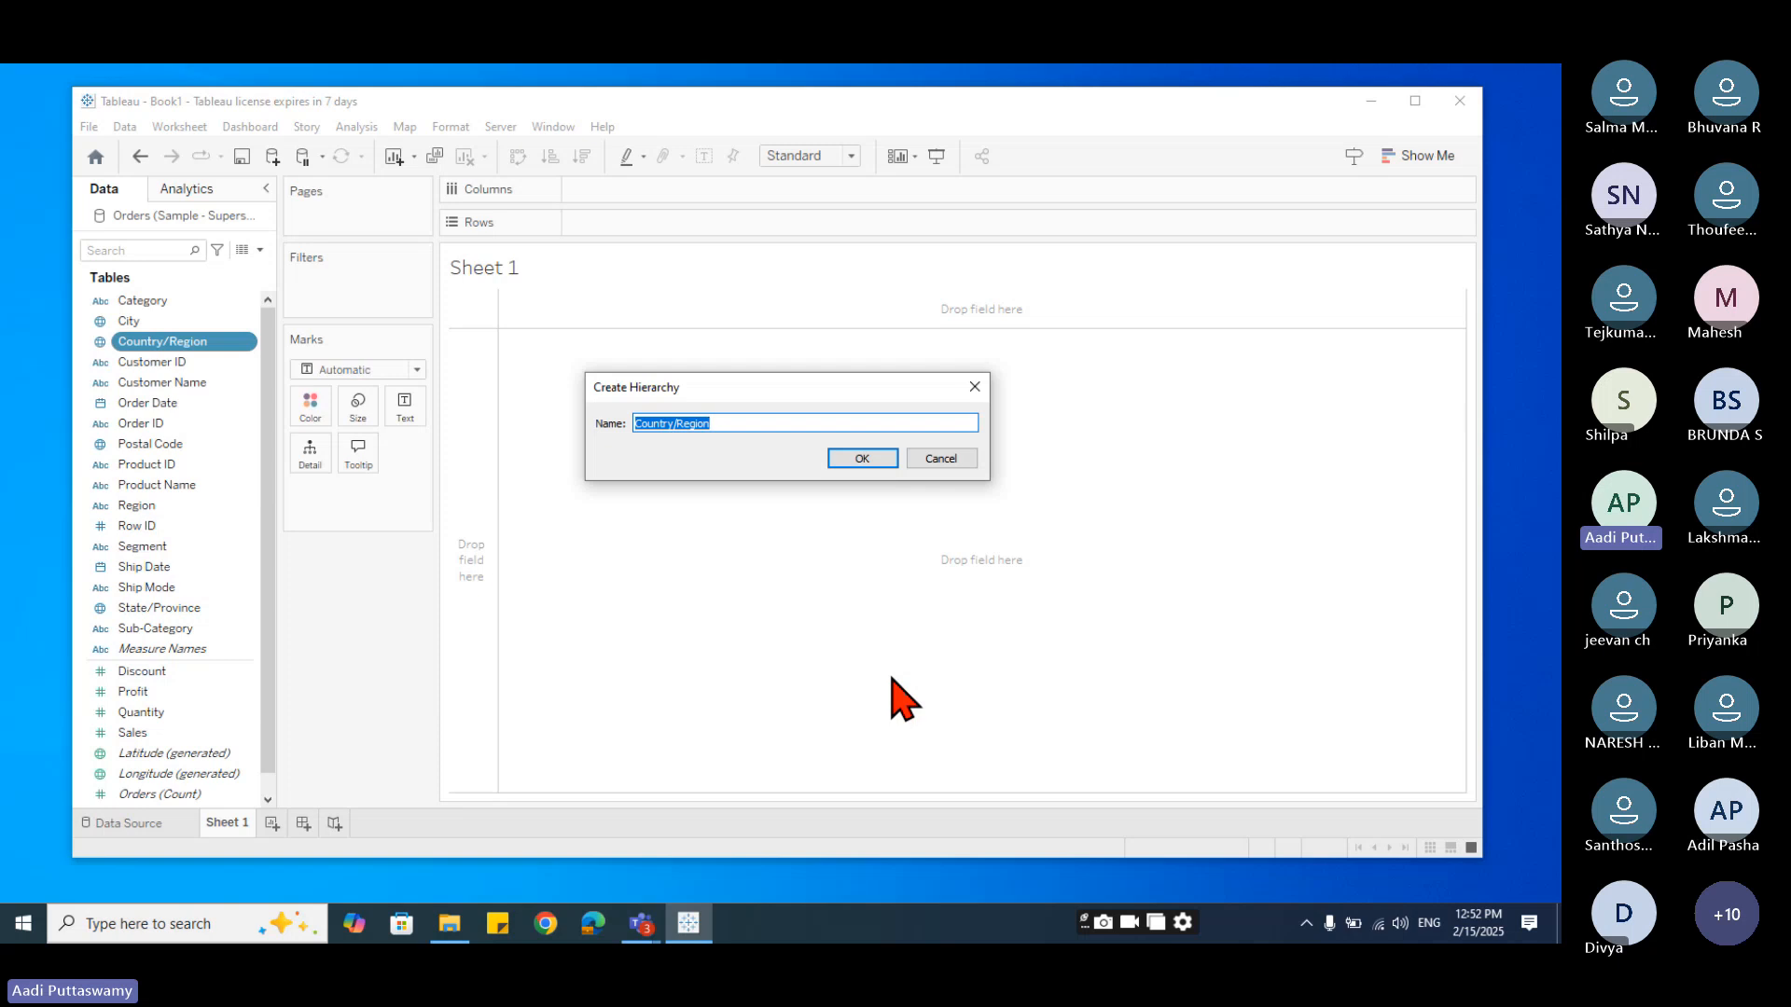
pyautogui.write('Location')
pyautogui.click(878, 464)
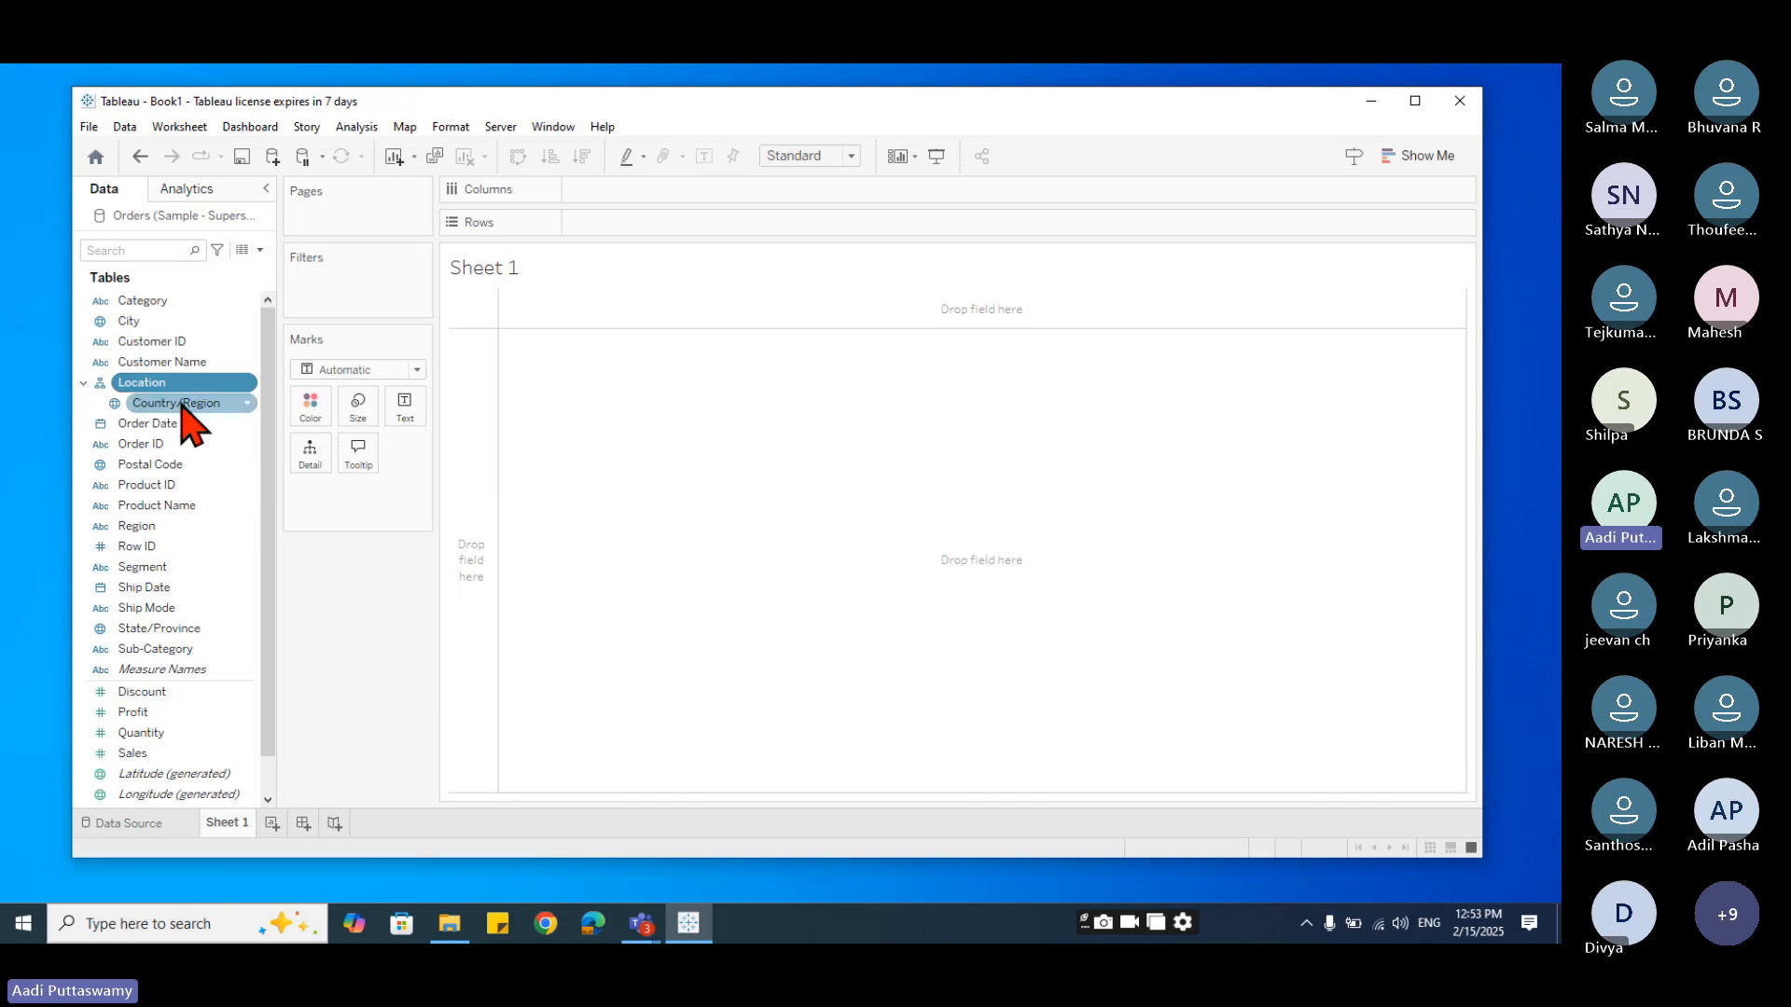
# - Add the Region field to the Location hierarchy below Country/Region
pyautogui.rightClick(144, 528)
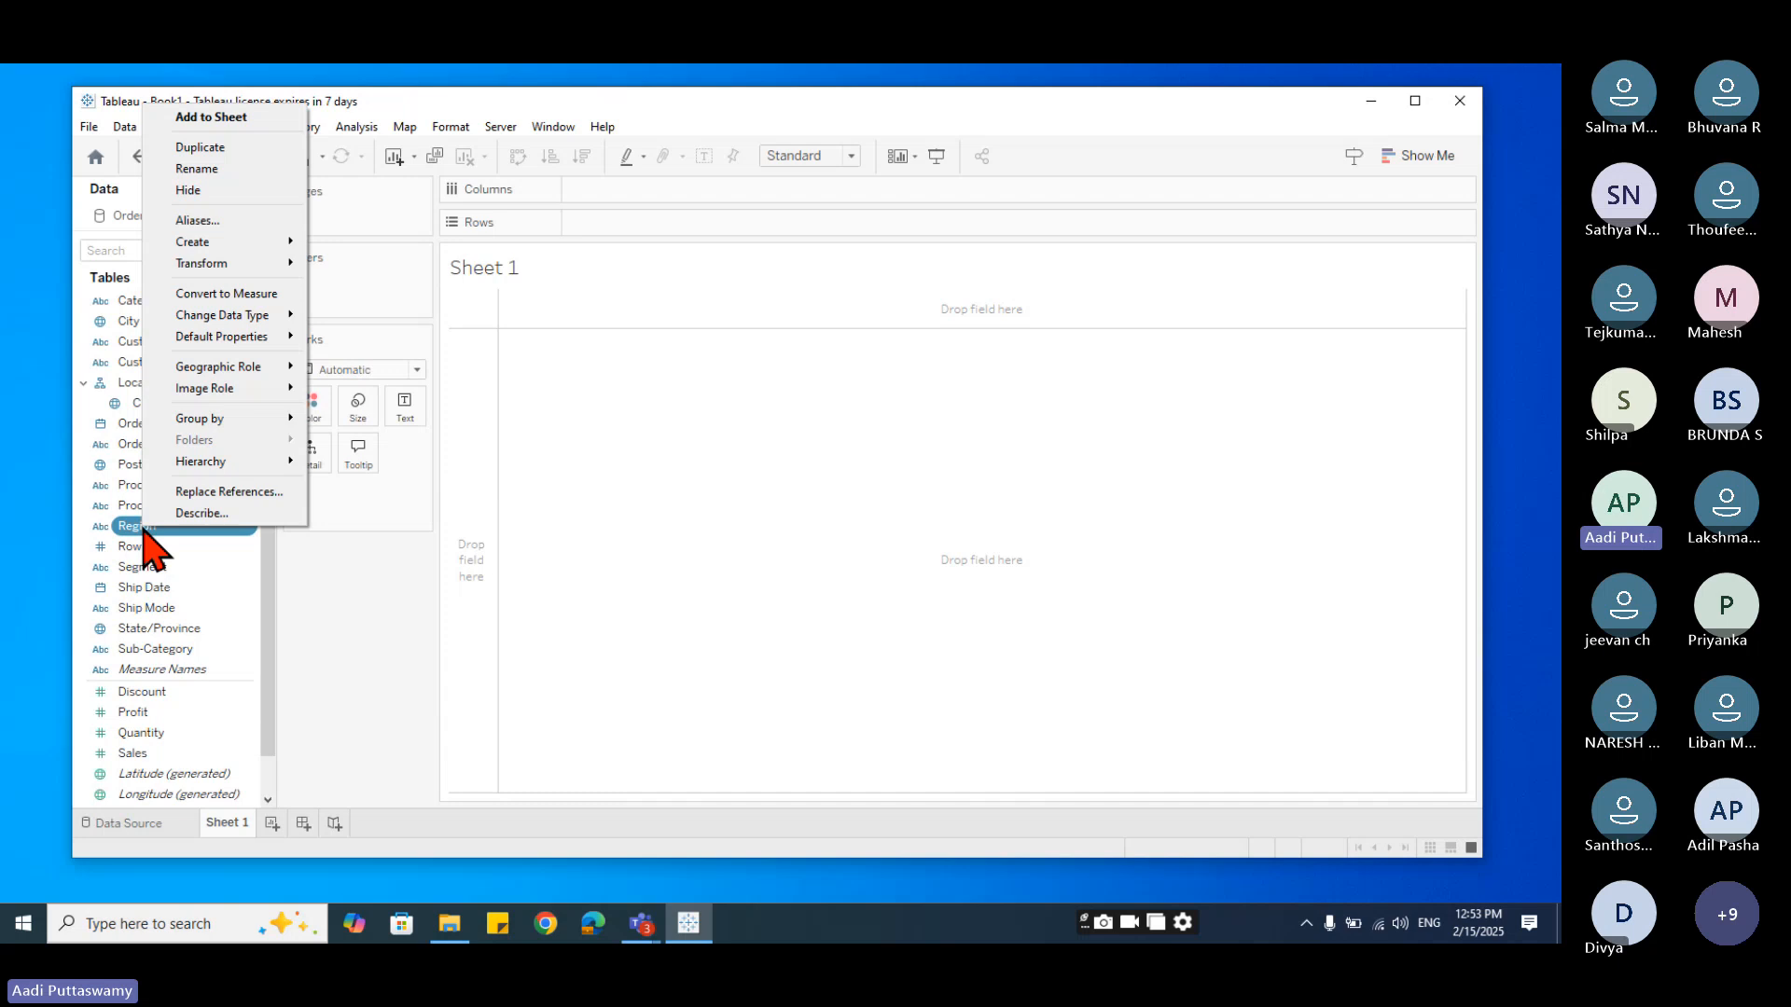
pyautogui.moveTo(213, 469)
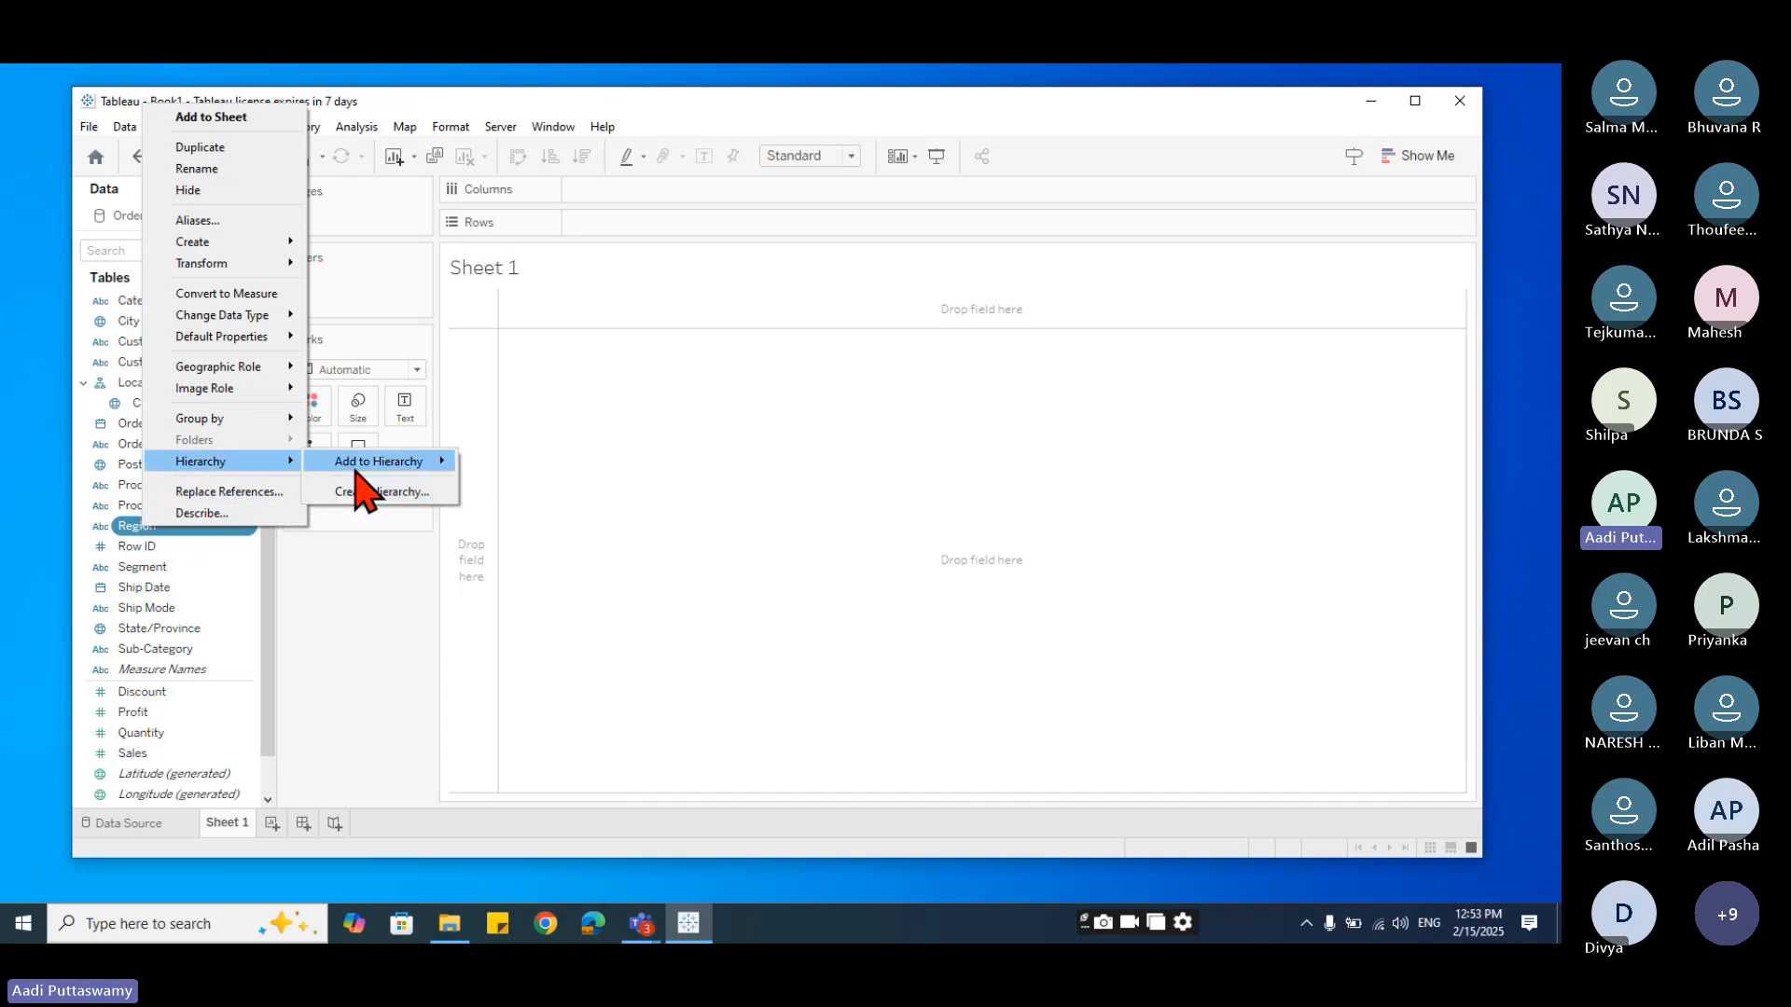
pyautogui.moveTo(362, 482)
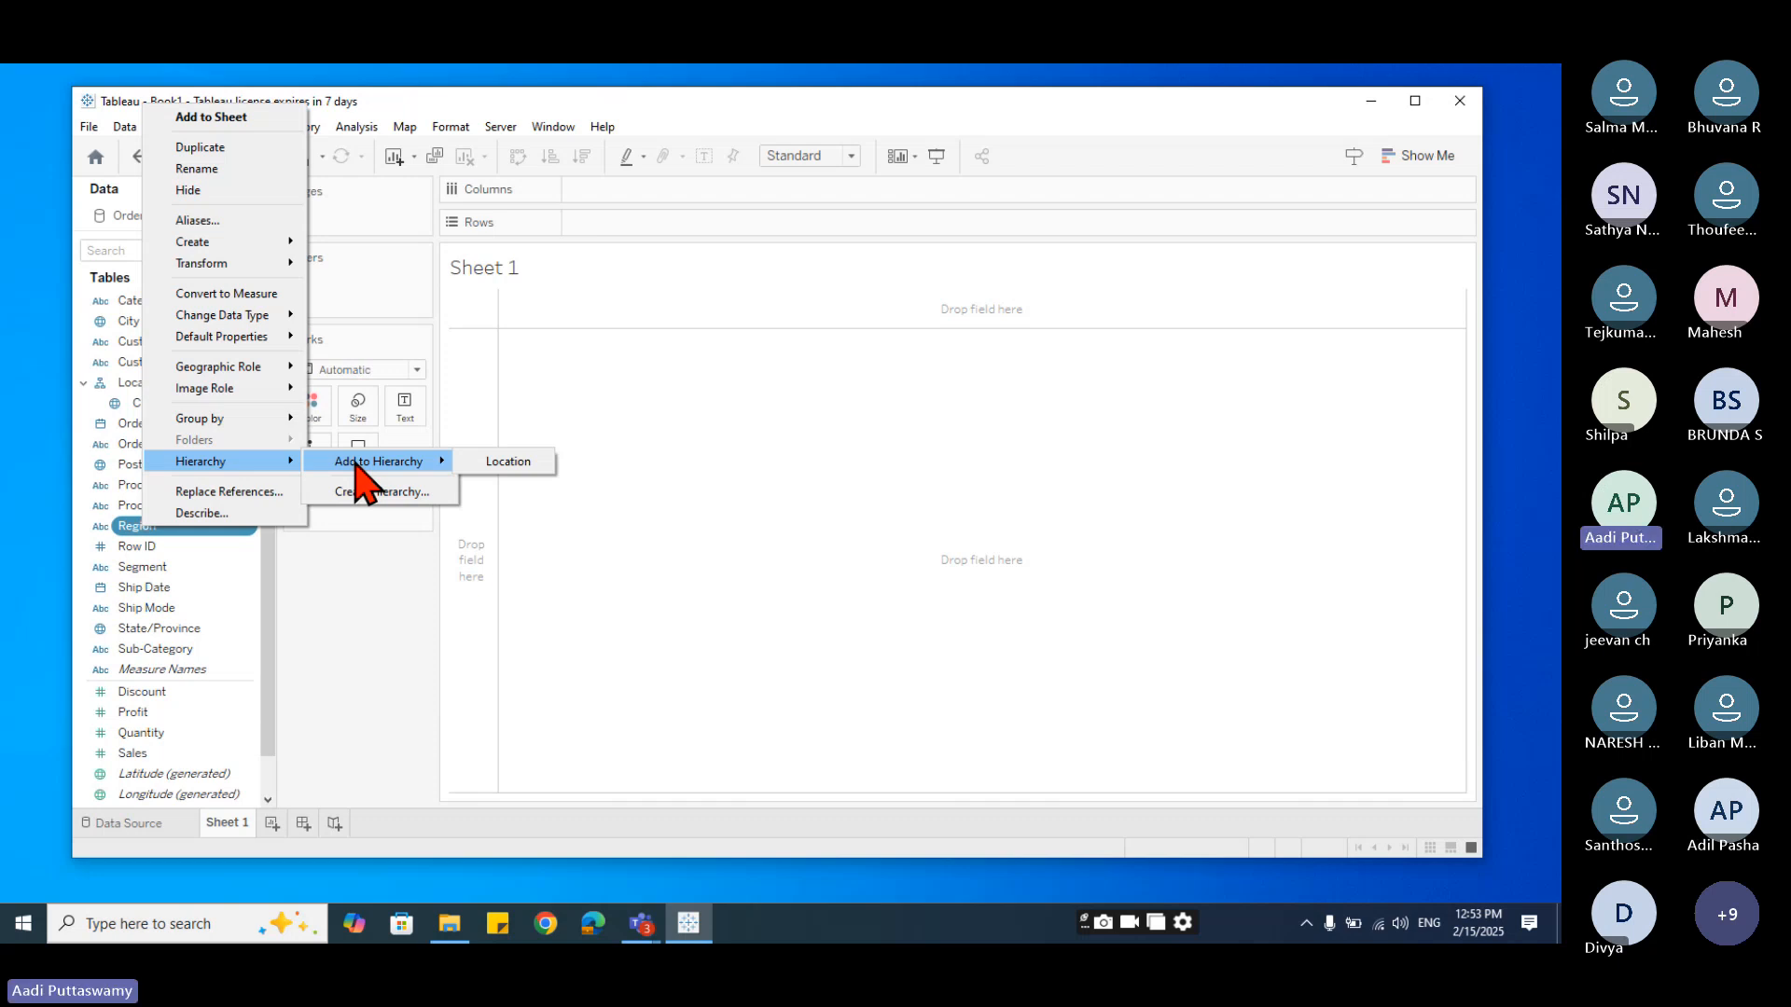
pyautogui.click(504, 463)
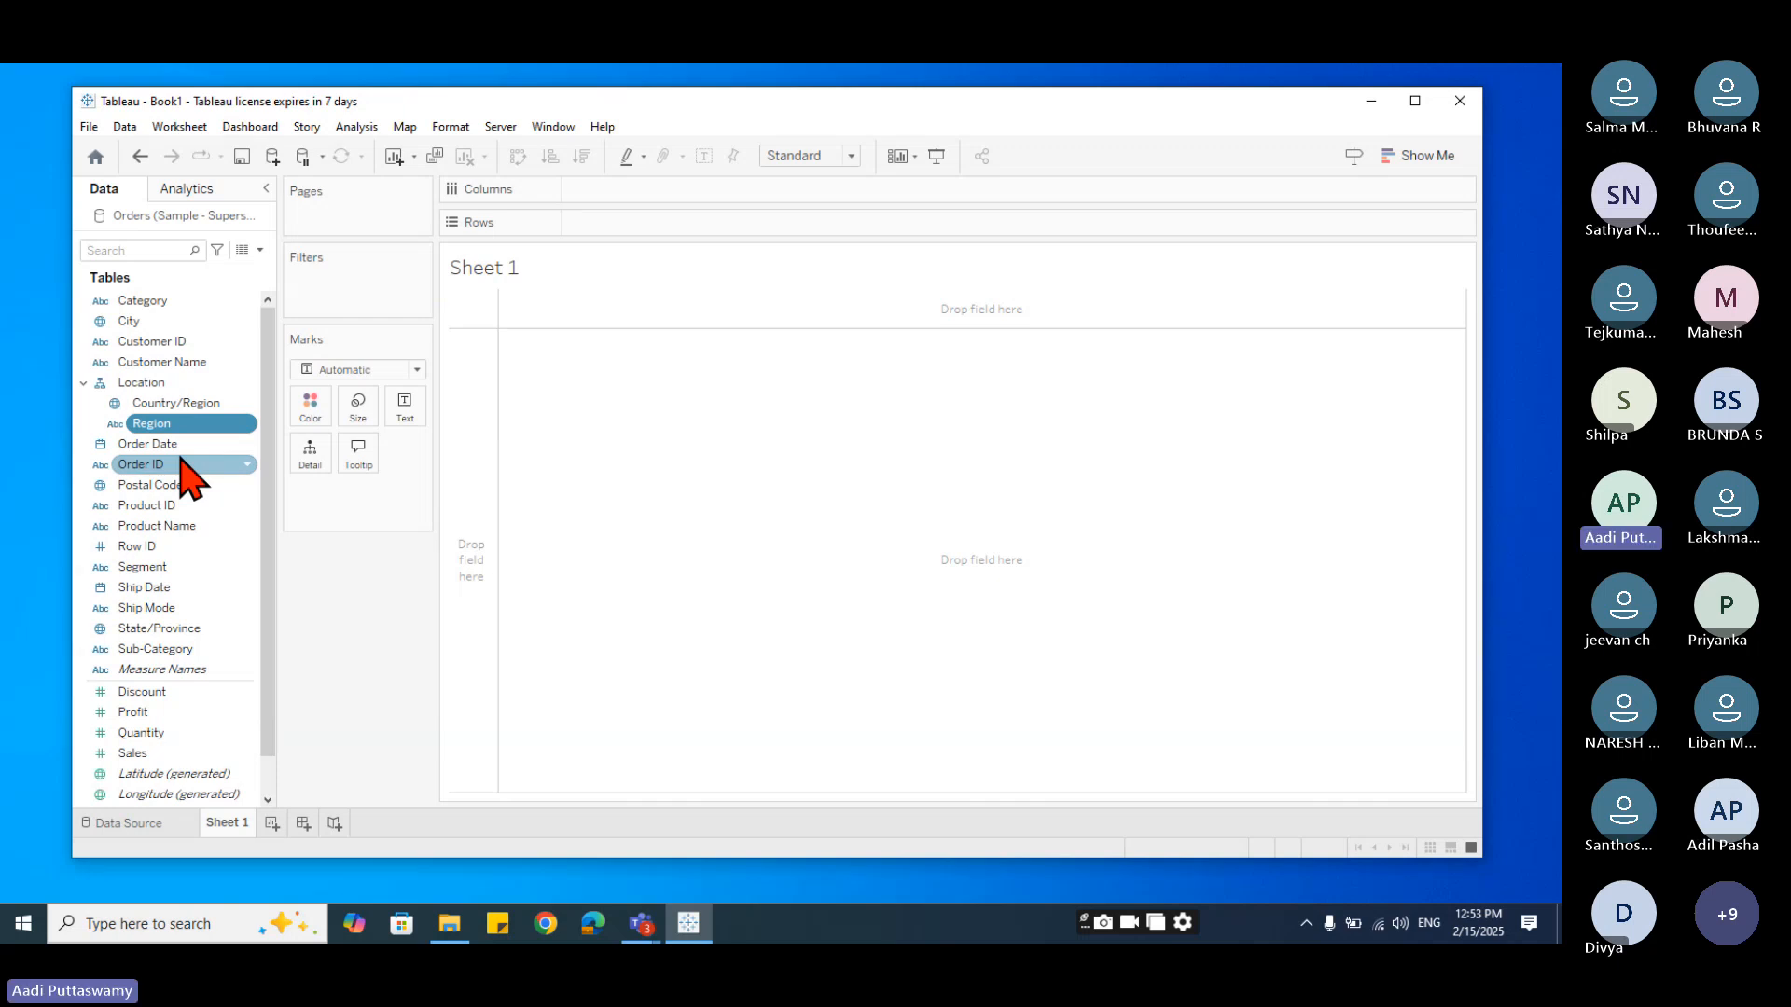
# - Add the City field to the Location hierarchy below Region
pyautogui.rightClick(154, 327)
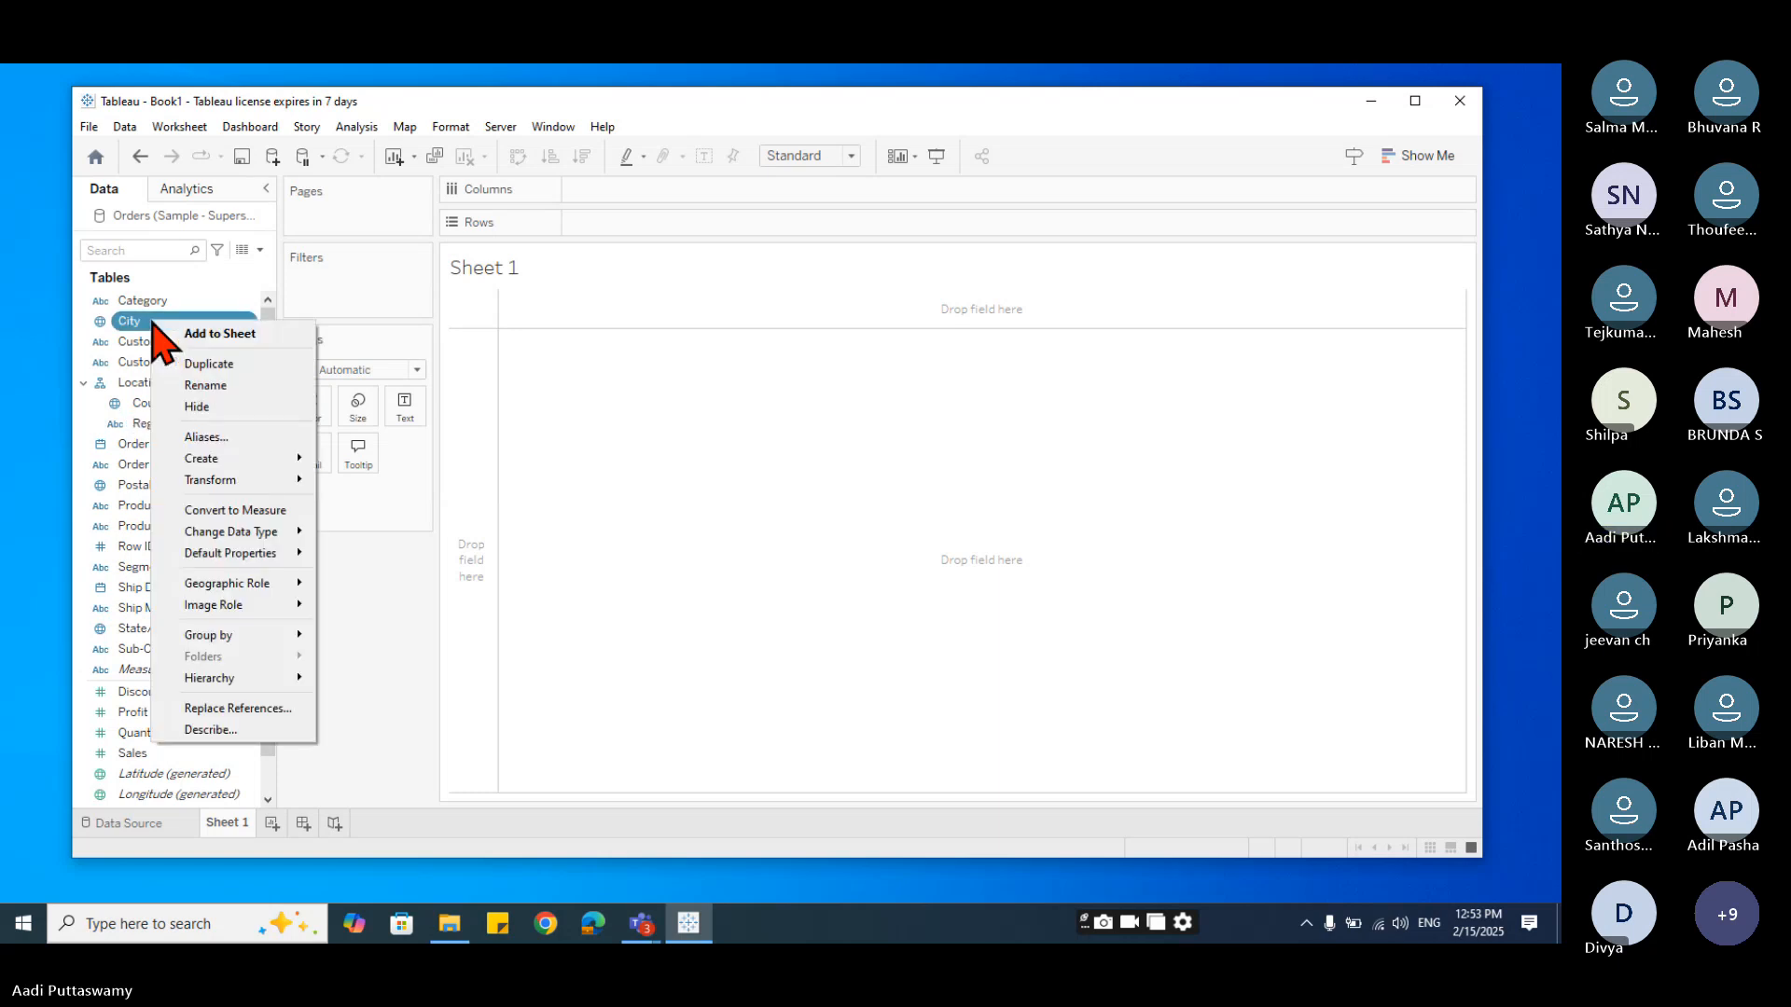
pyautogui.moveTo(244, 679)
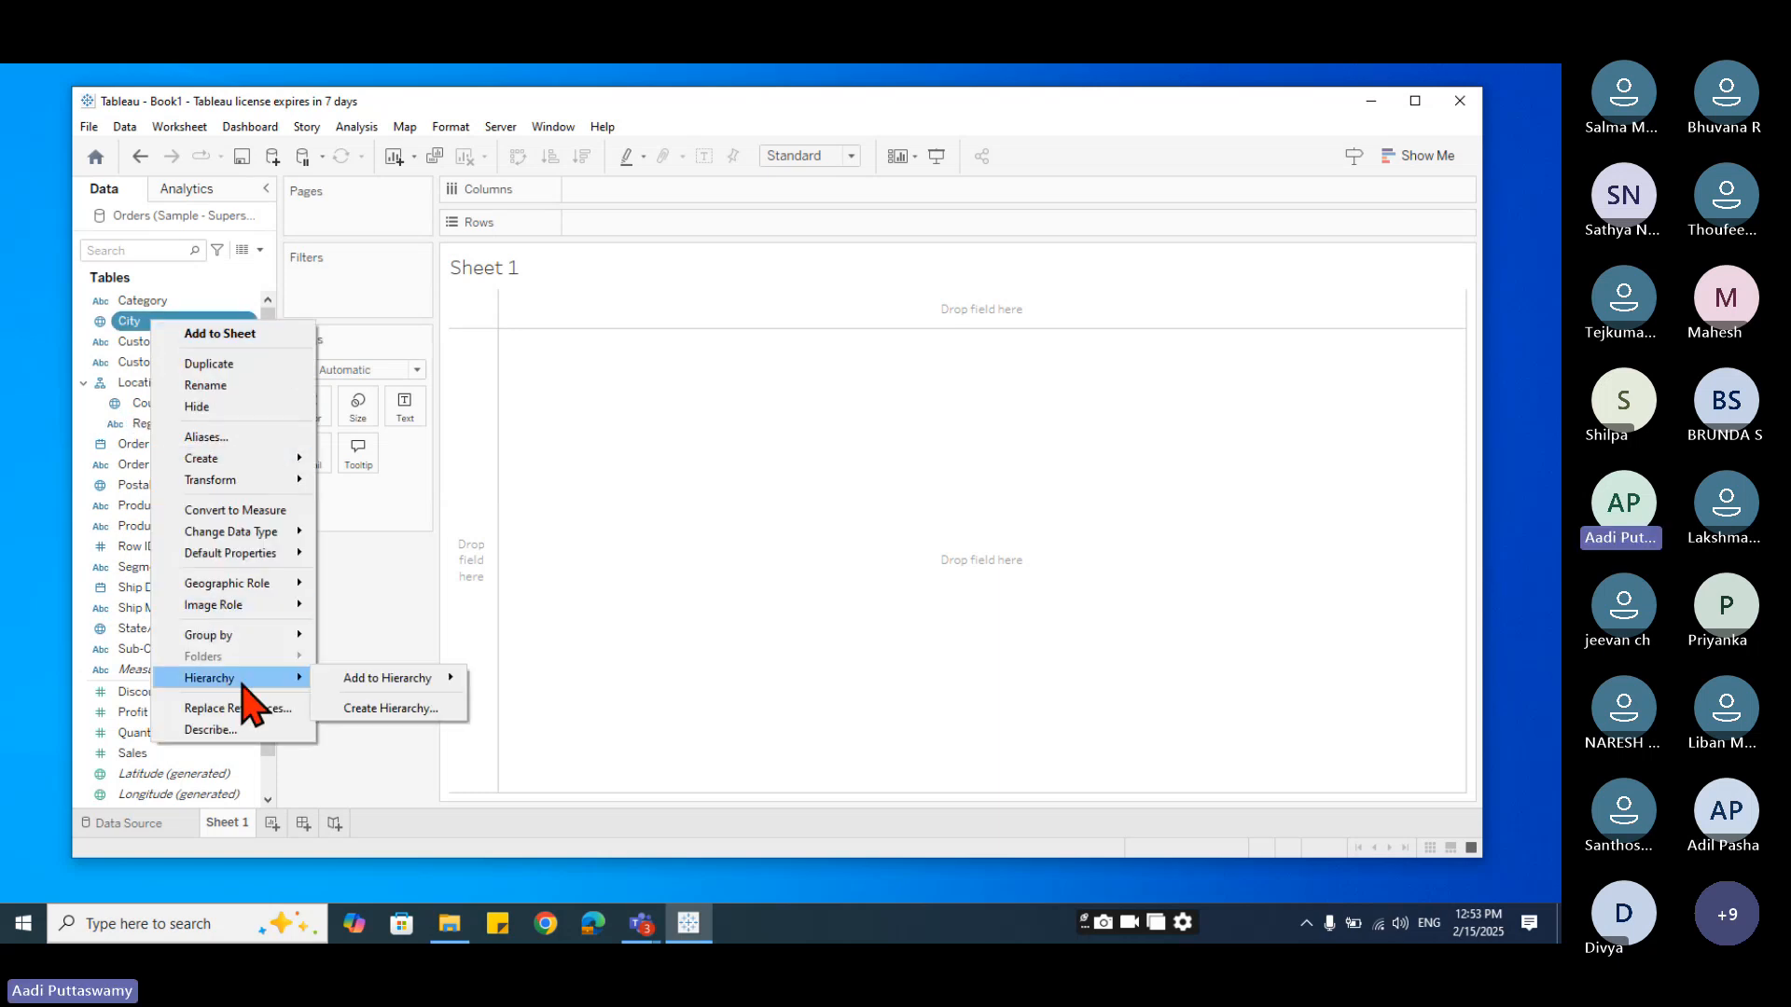
pyautogui.moveTo(392, 679)
pyautogui.click(522, 679)
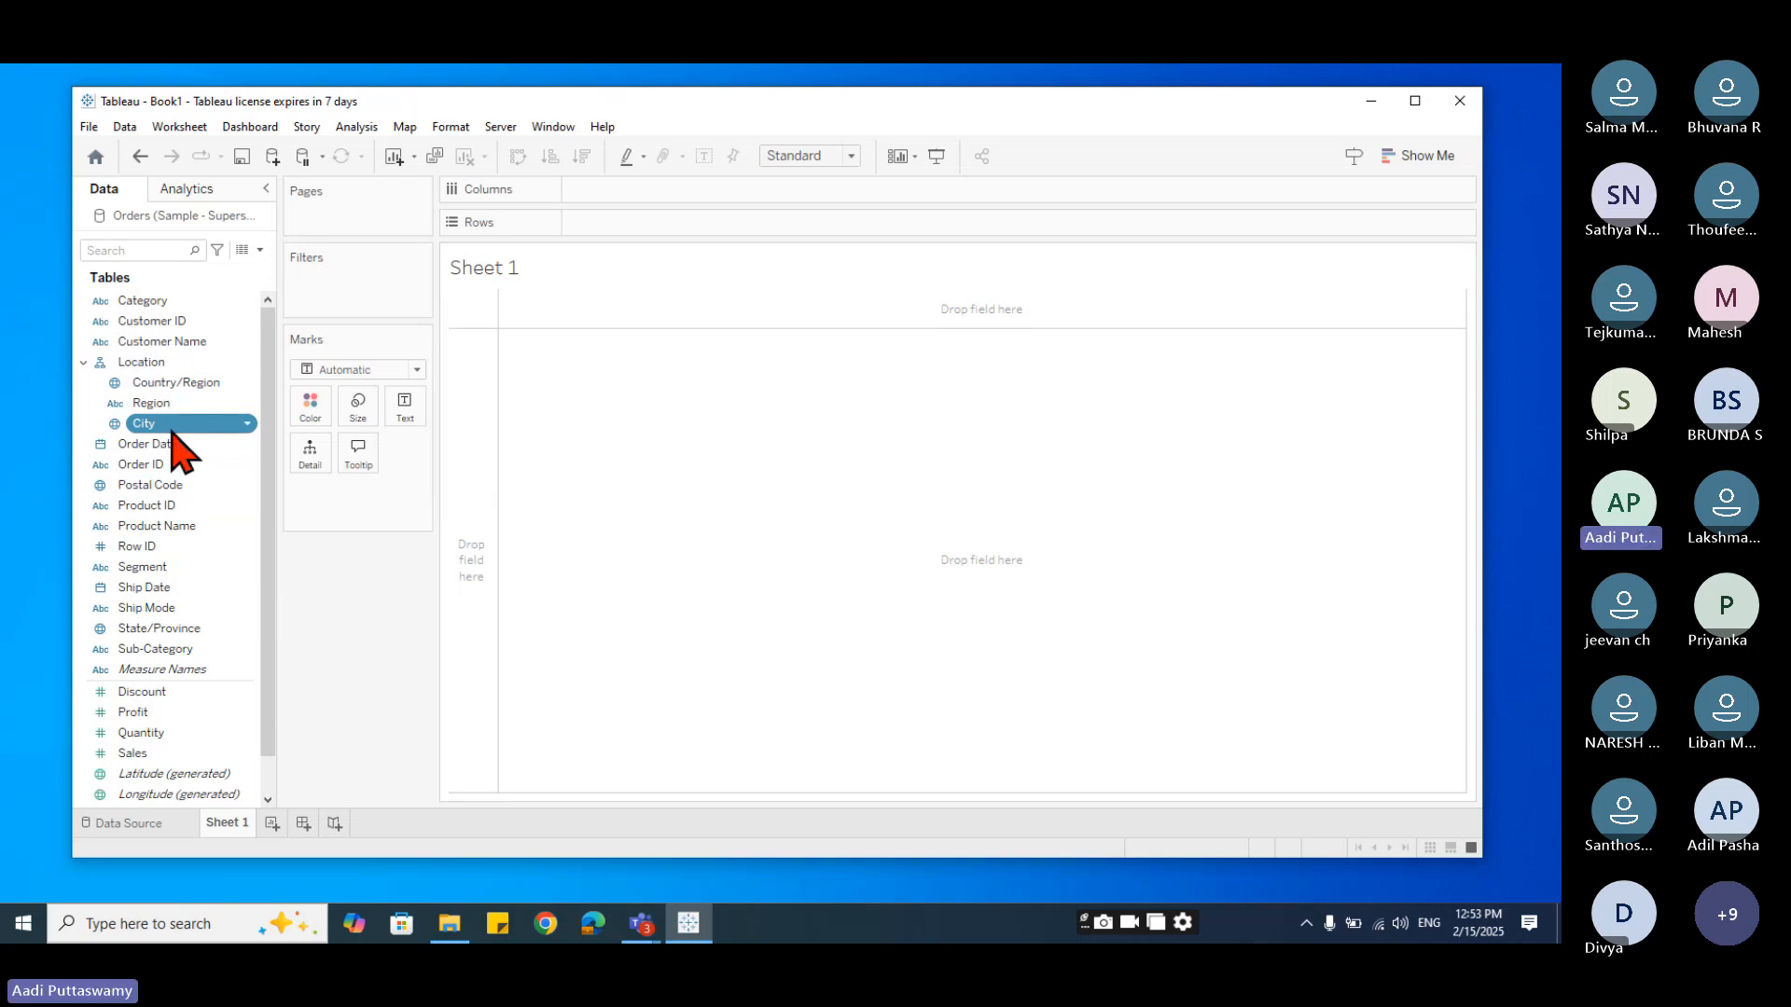
# - Add the Postal Code field to the Location hierarchy below City
pyautogui.rightClick(161, 487)
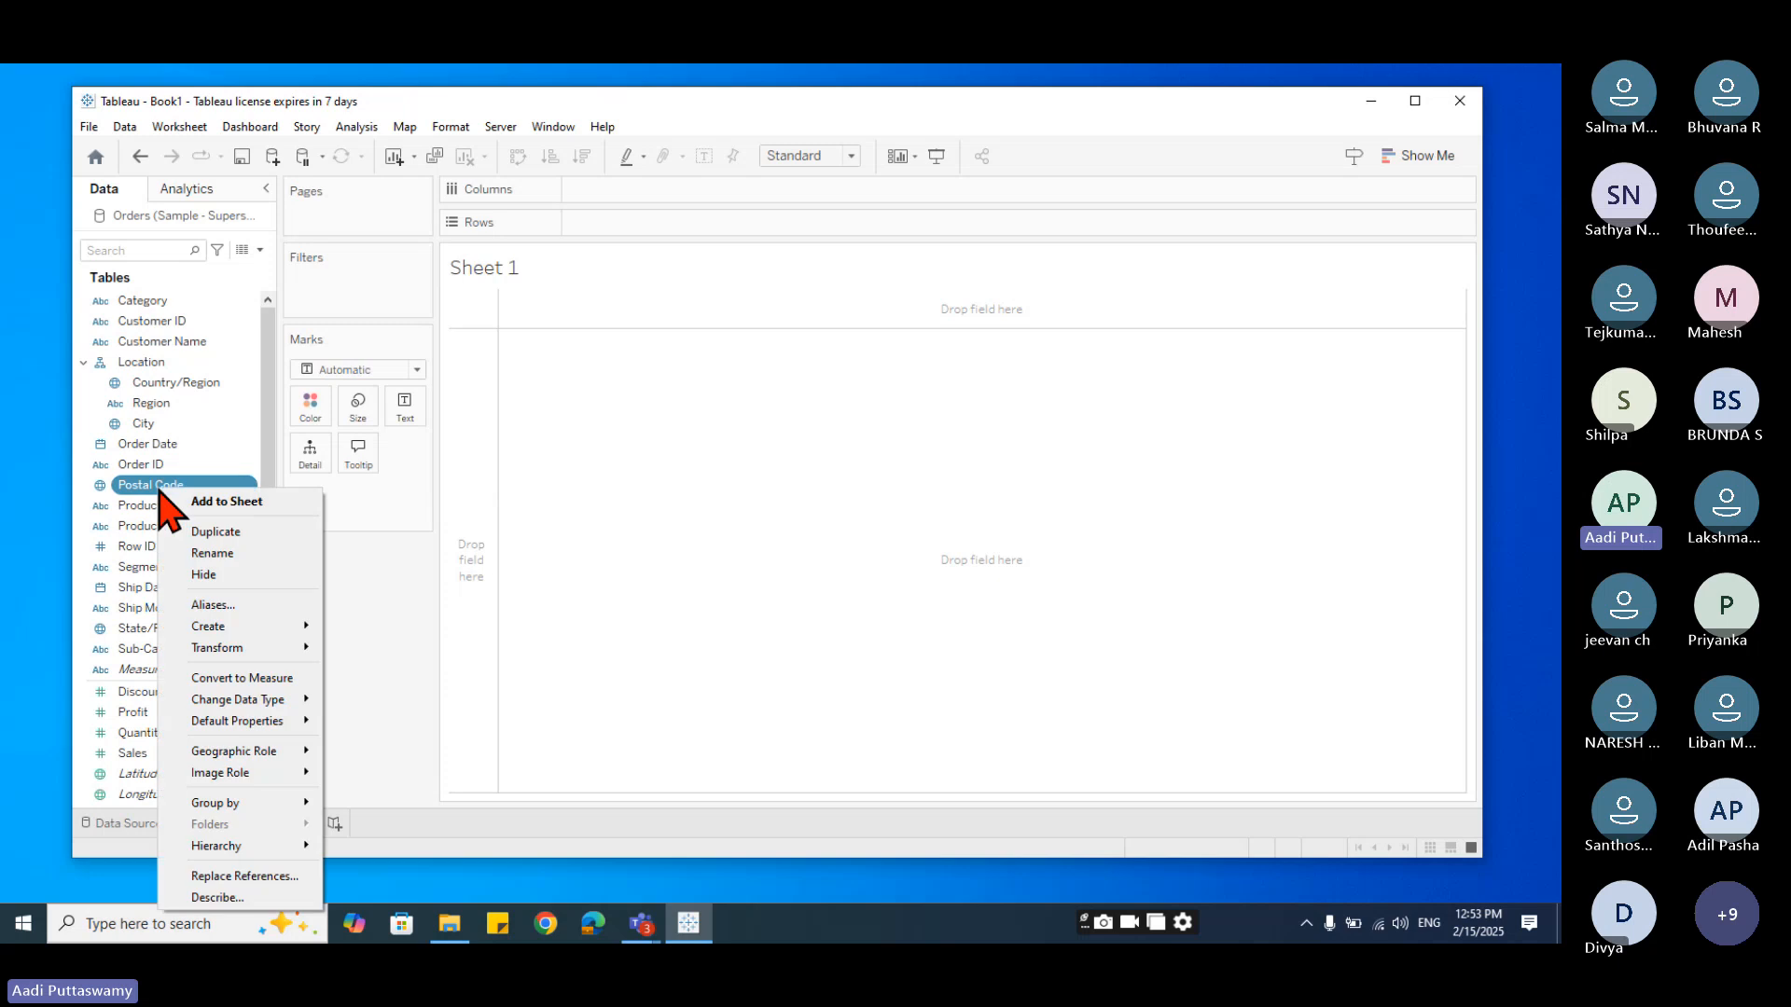
pyautogui.moveTo(232, 851)
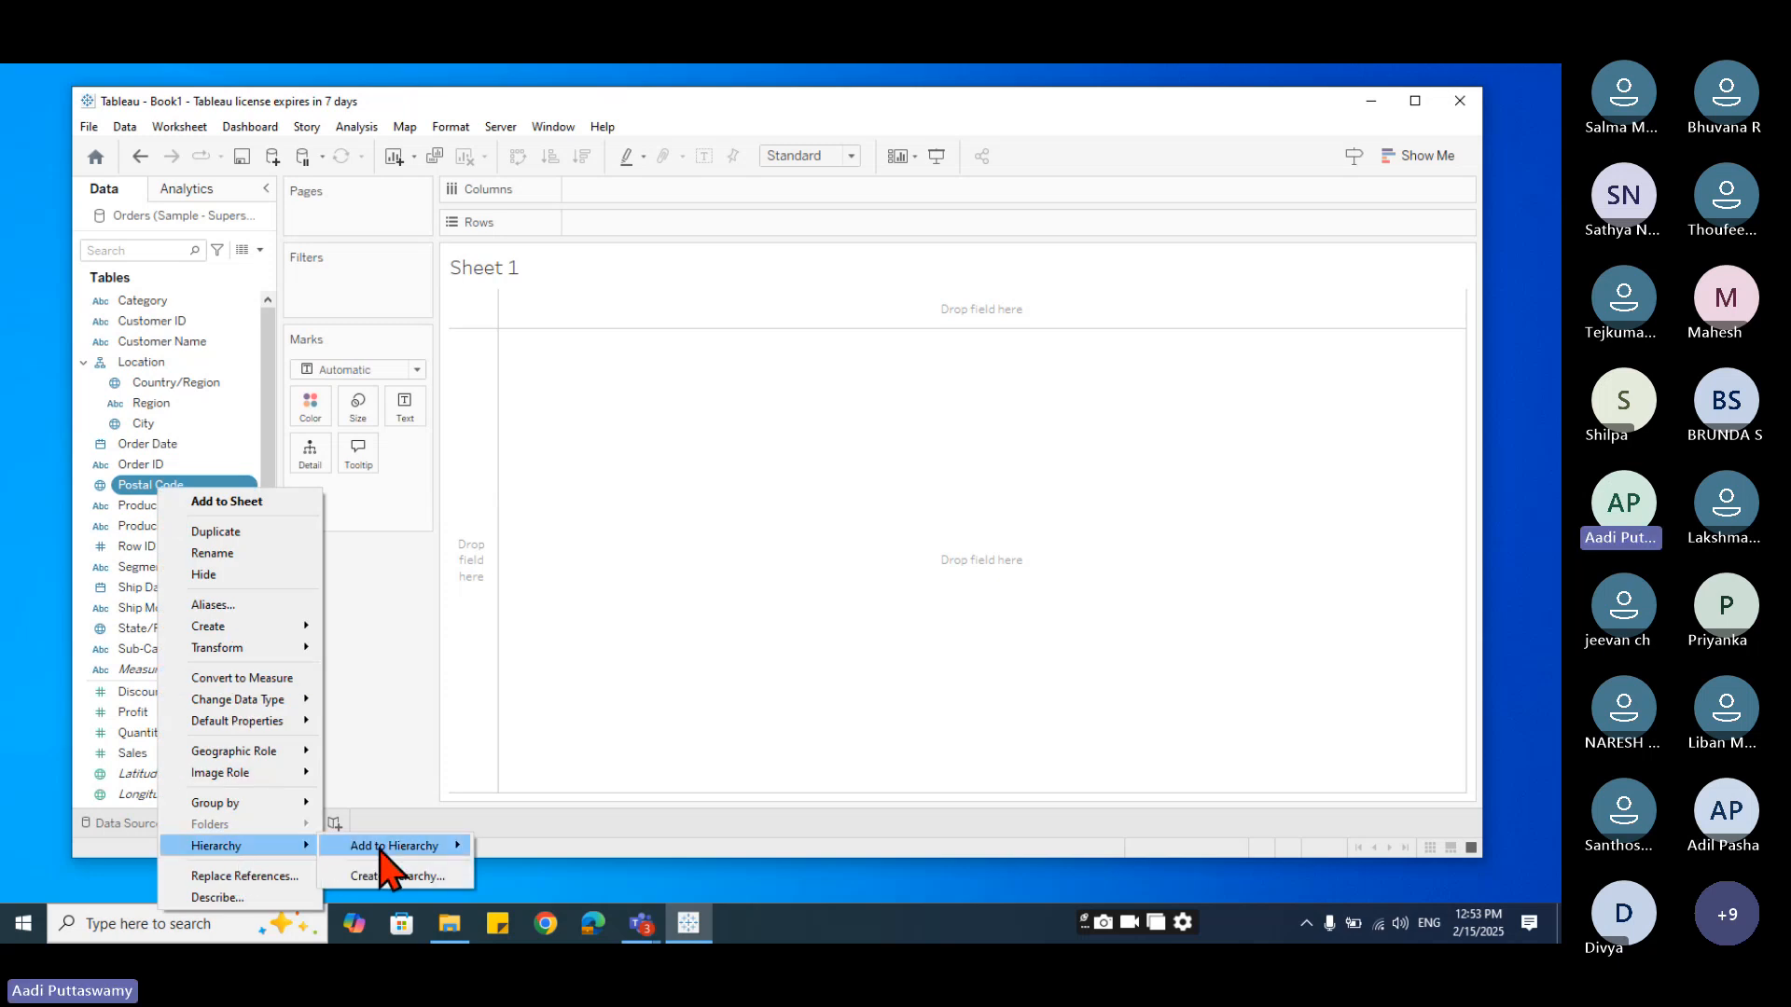
pyautogui.moveTo(392, 847)
pyautogui.click(508, 847)
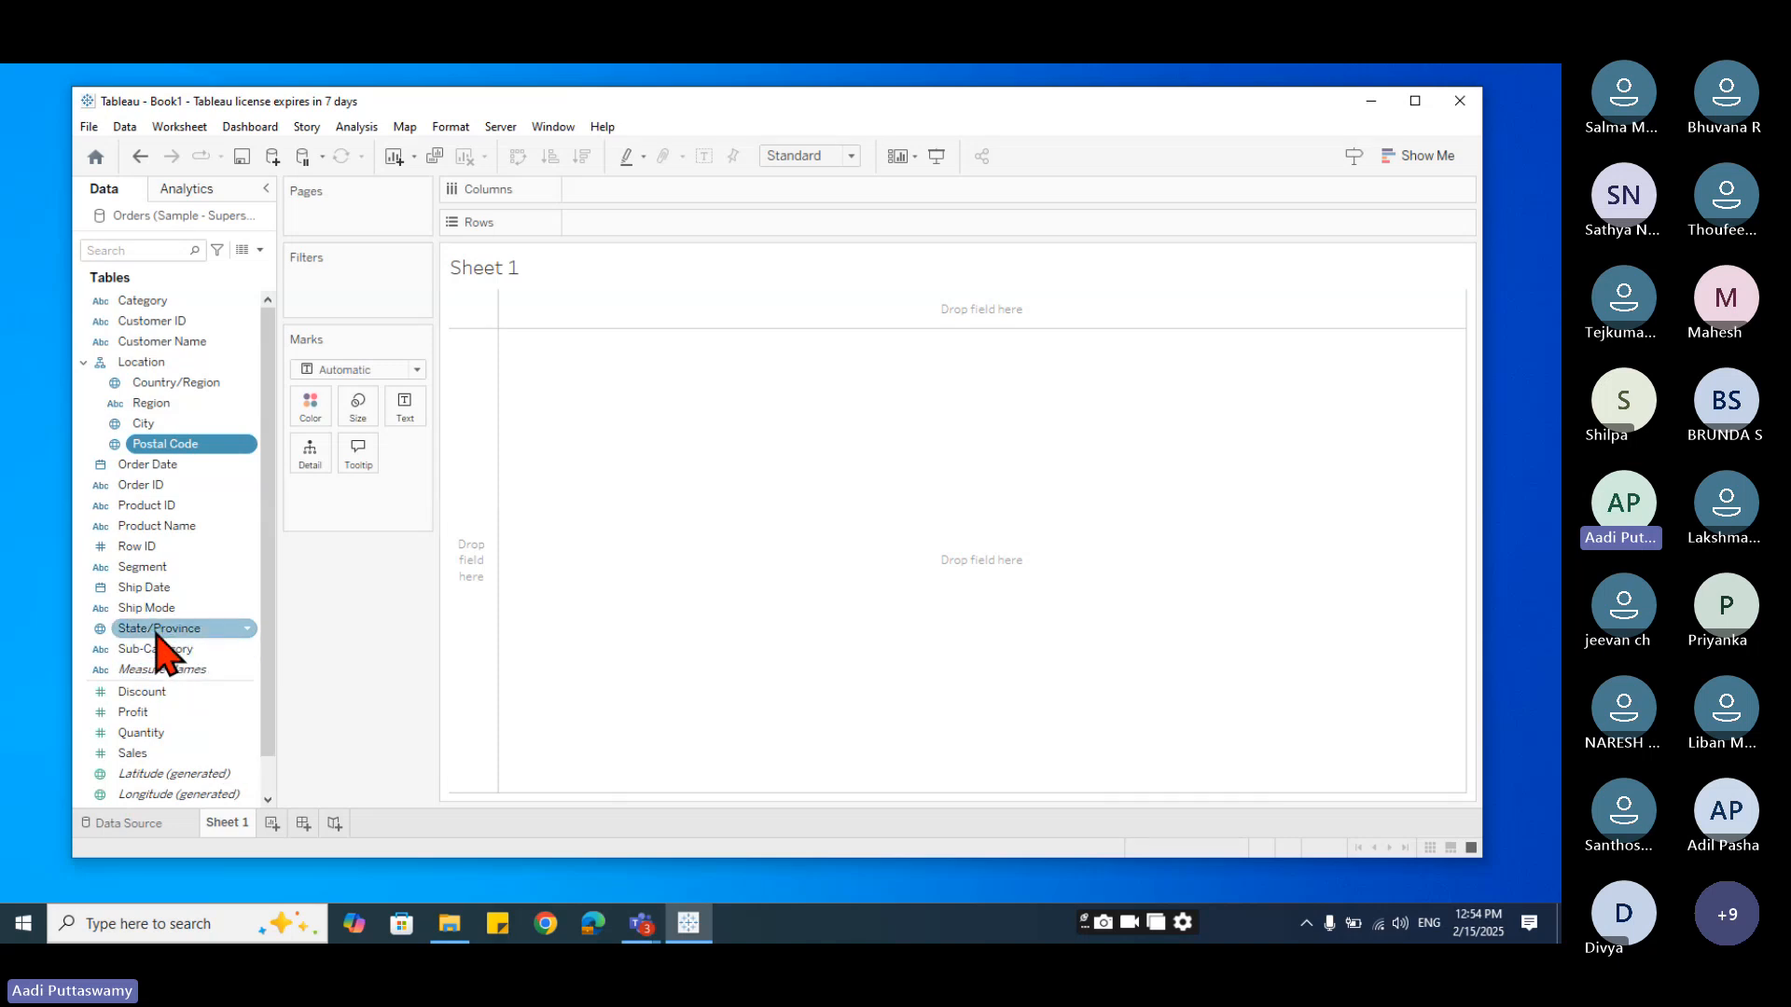
# - Add the State/Province field to the Location hierarchy between Region and City
pyautogui.click(166, 630)
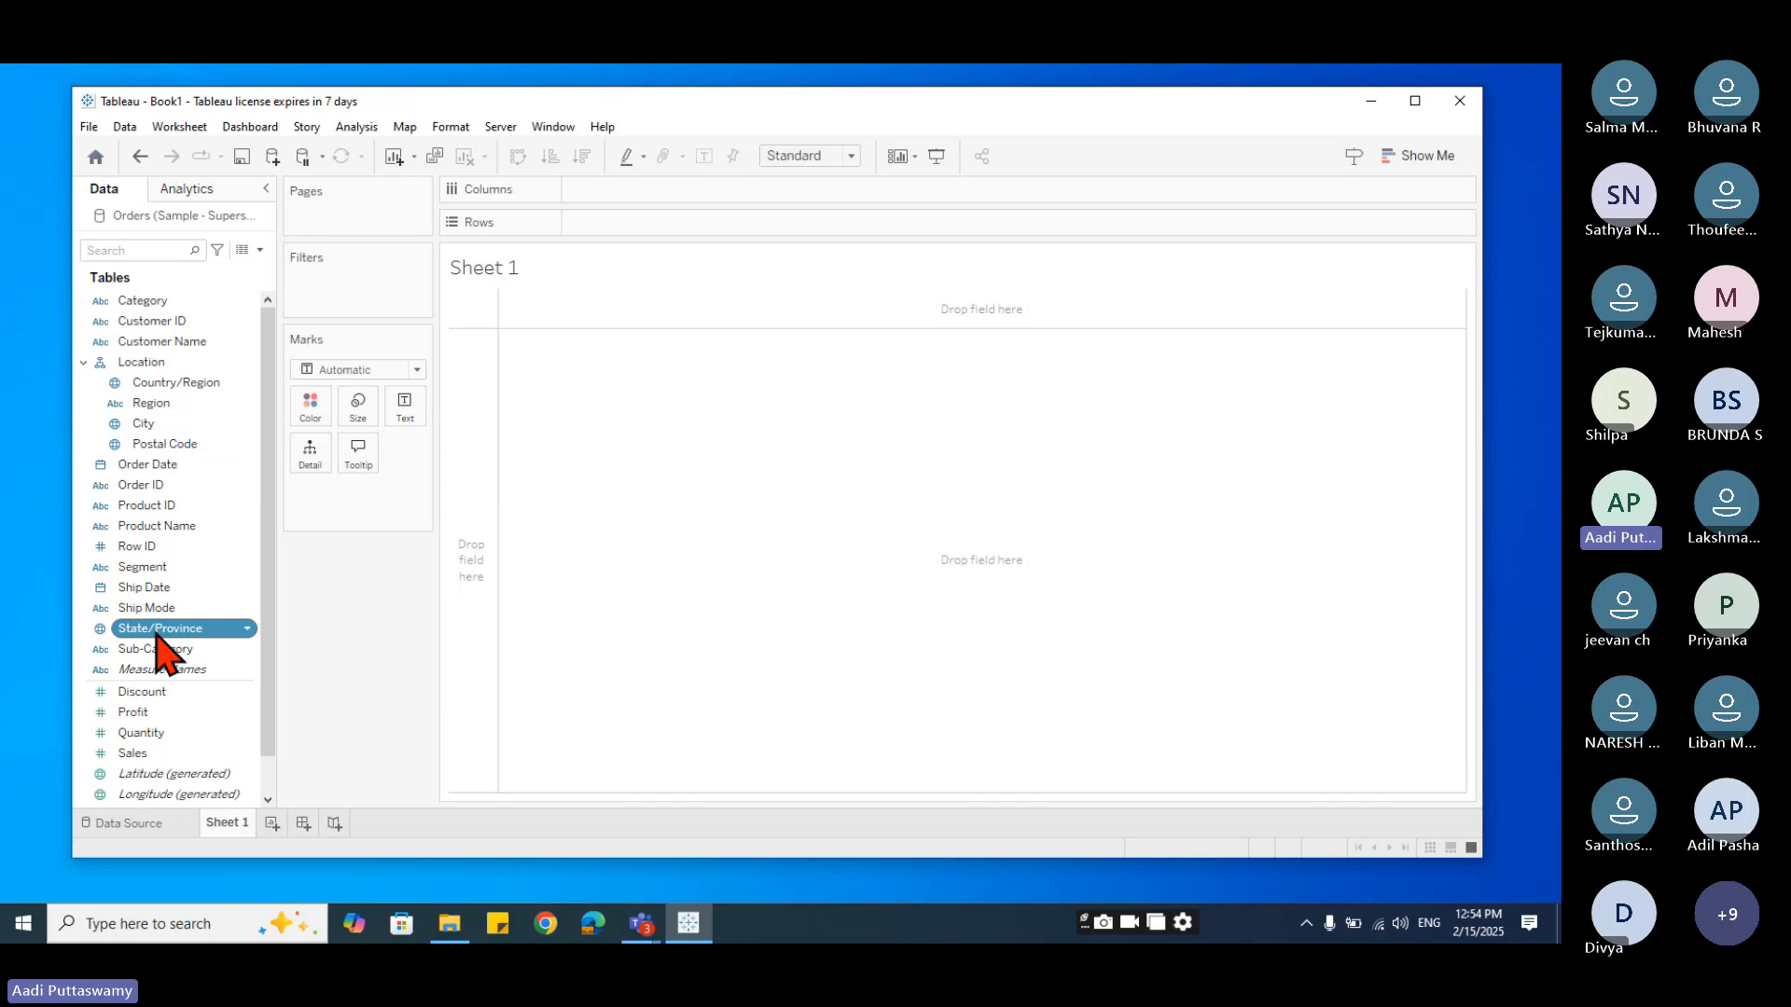
pyautogui.moveTo(157, 635); pyautogui.dragTo(127, 407)
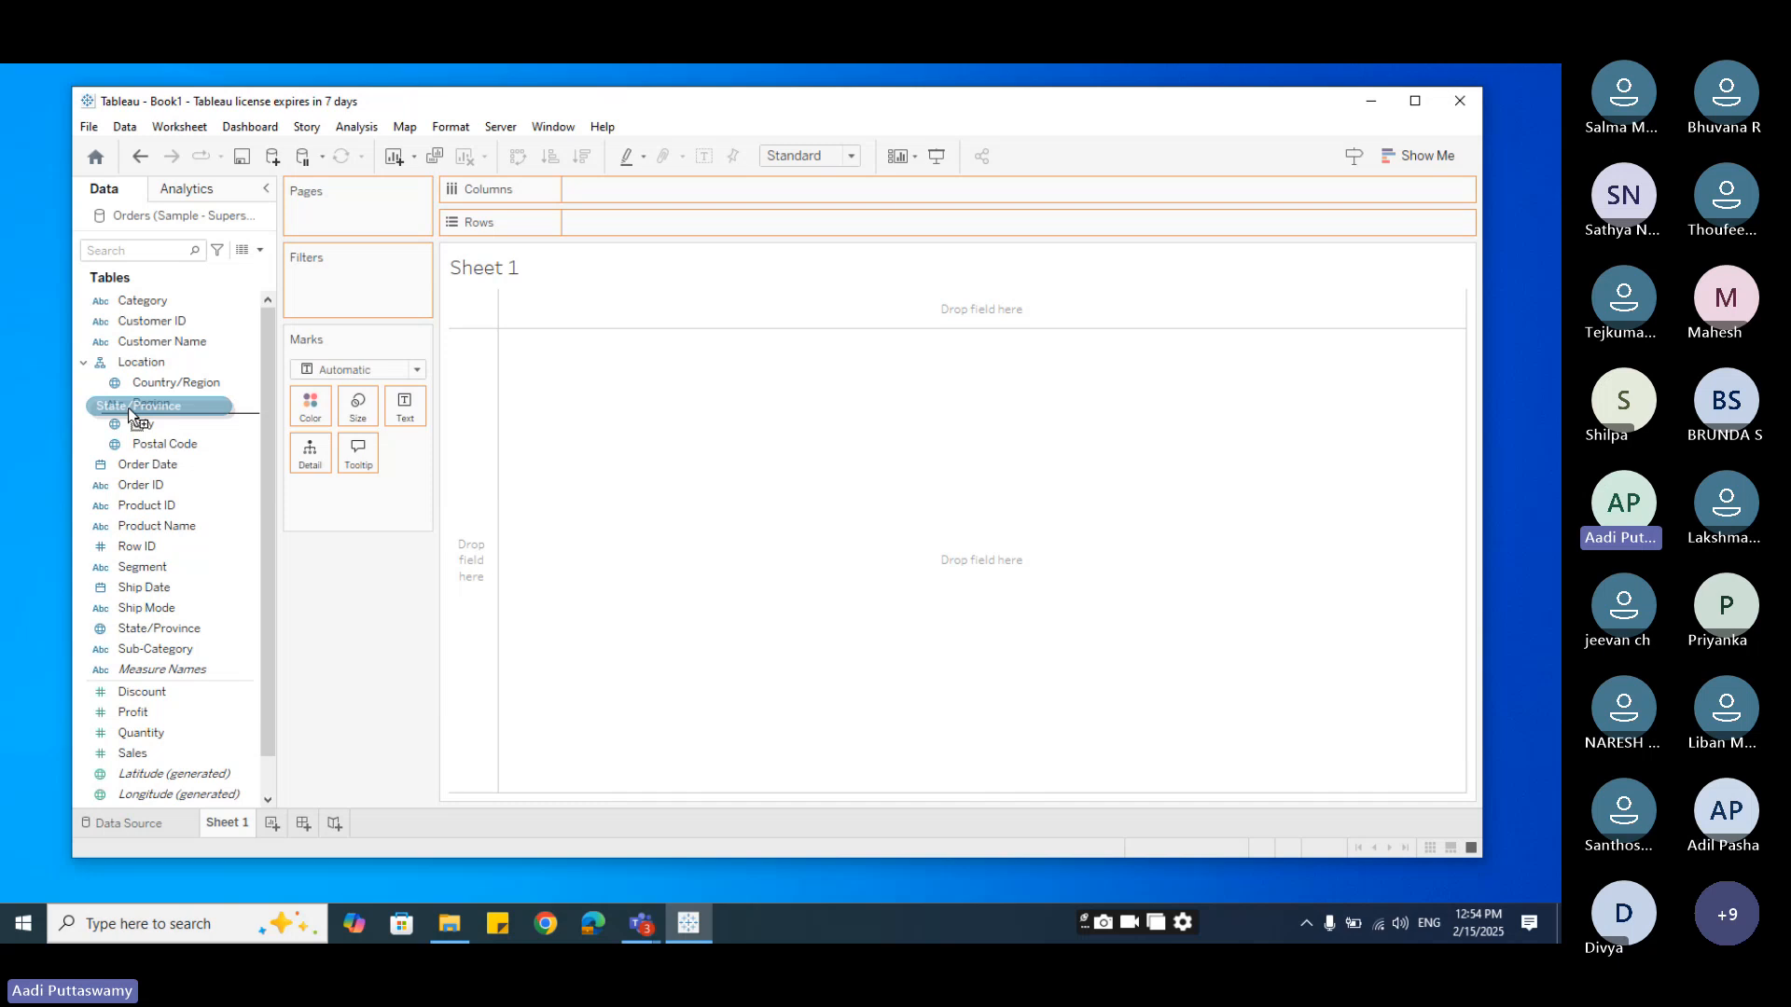
pyautogui.moveTo(127, 407)
pyautogui.mouseDown()
pyautogui.moveTo(127, 473)
pyautogui.moveTo(125, 416)
pyautogui.mouseUp()
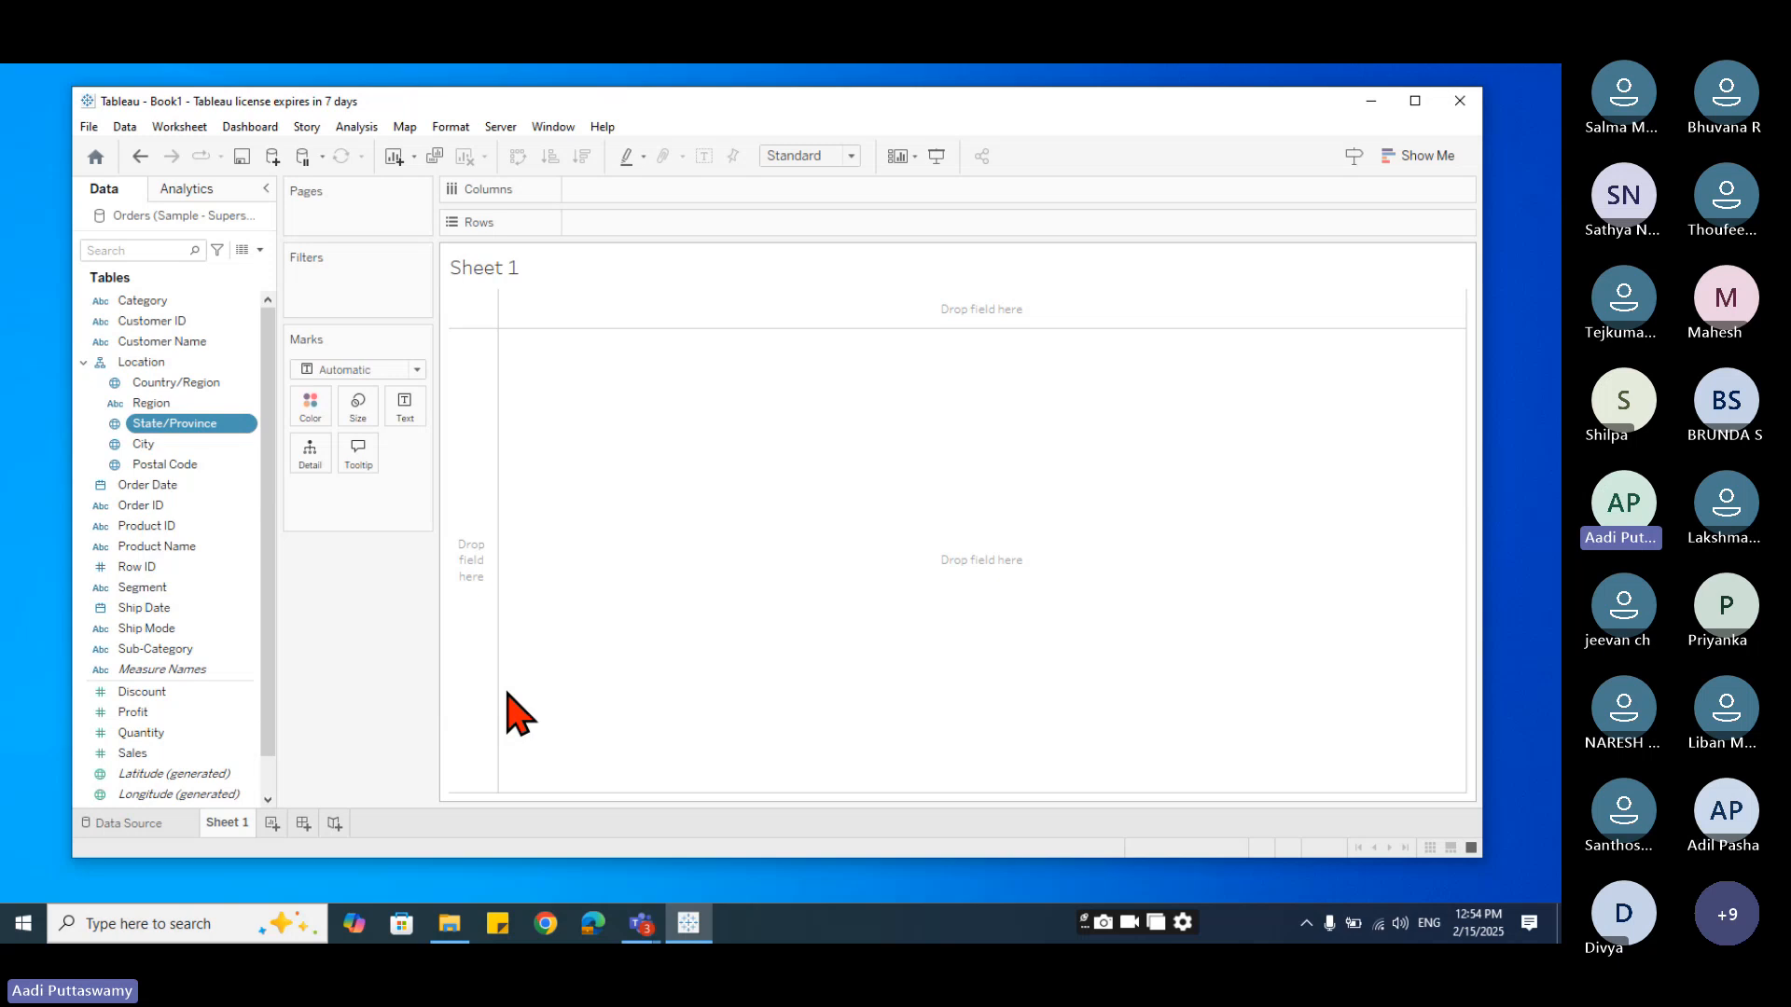
# - Move State/Province to the end of the Location hierarchy, below Postal Code
pyautogui.moveTo(180, 430); pyautogui.dragTo(181, 472)
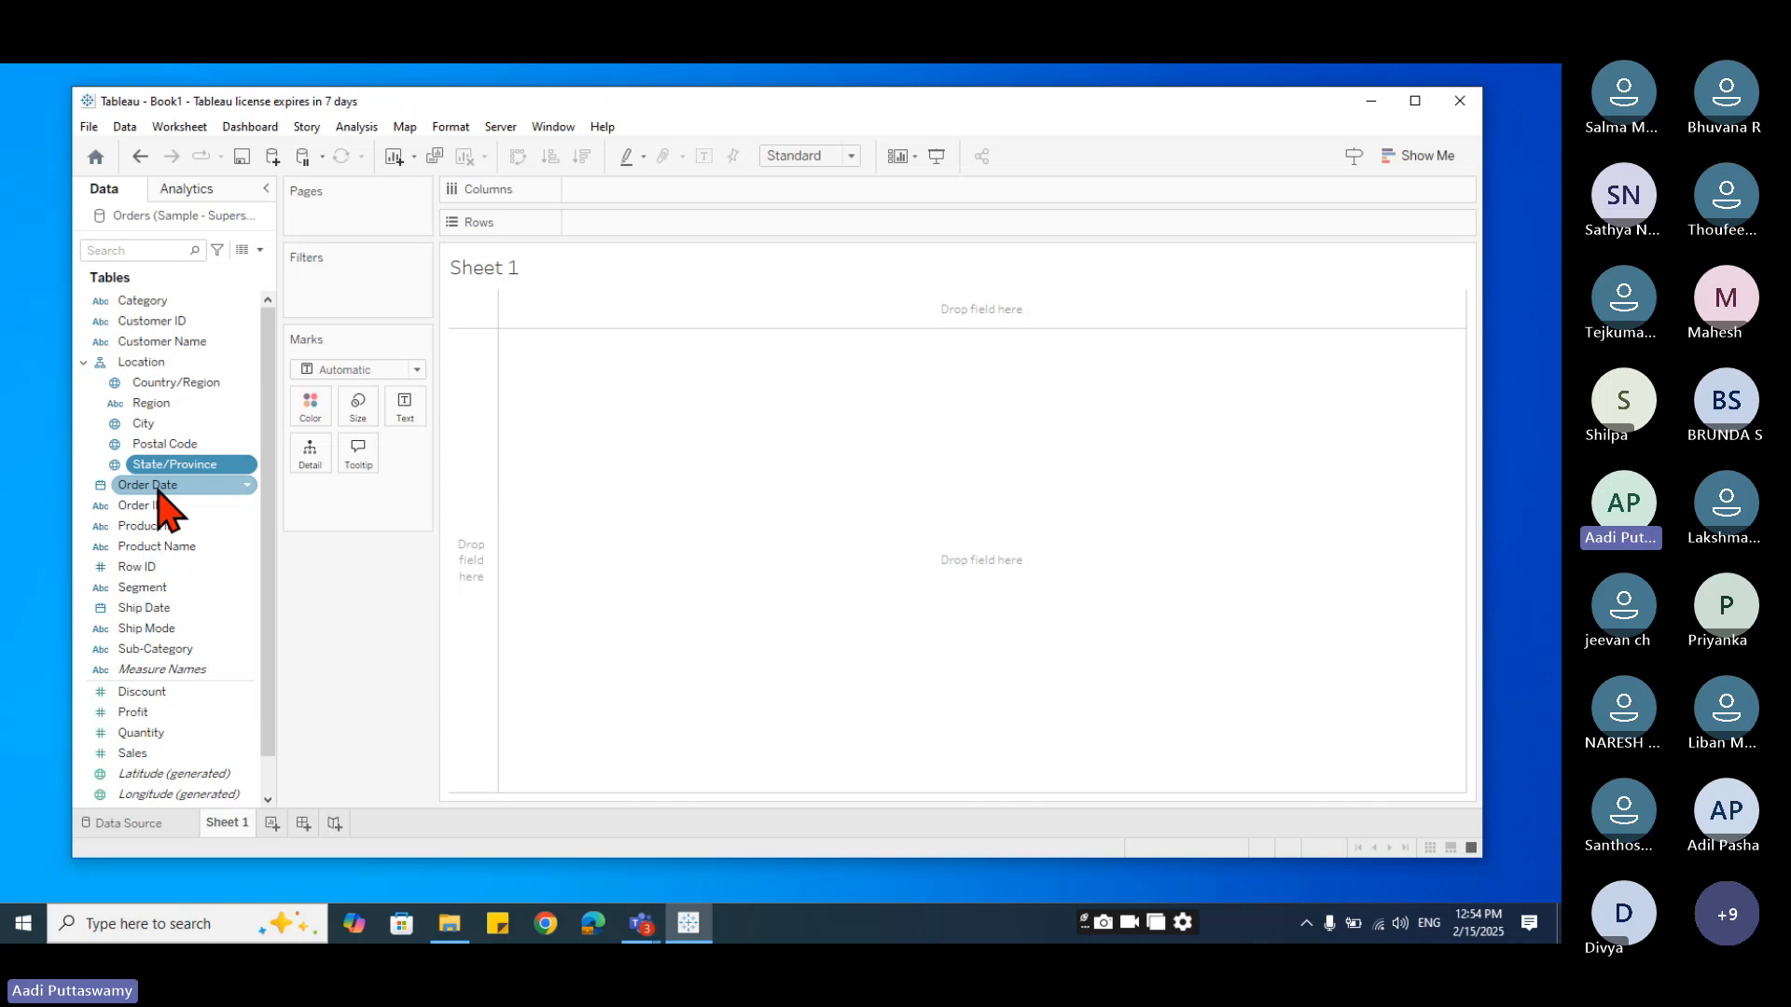
# - Place the Location hierarchy on Columns and drill down from Country/Region to Region
pyautogui.click(145, 364)
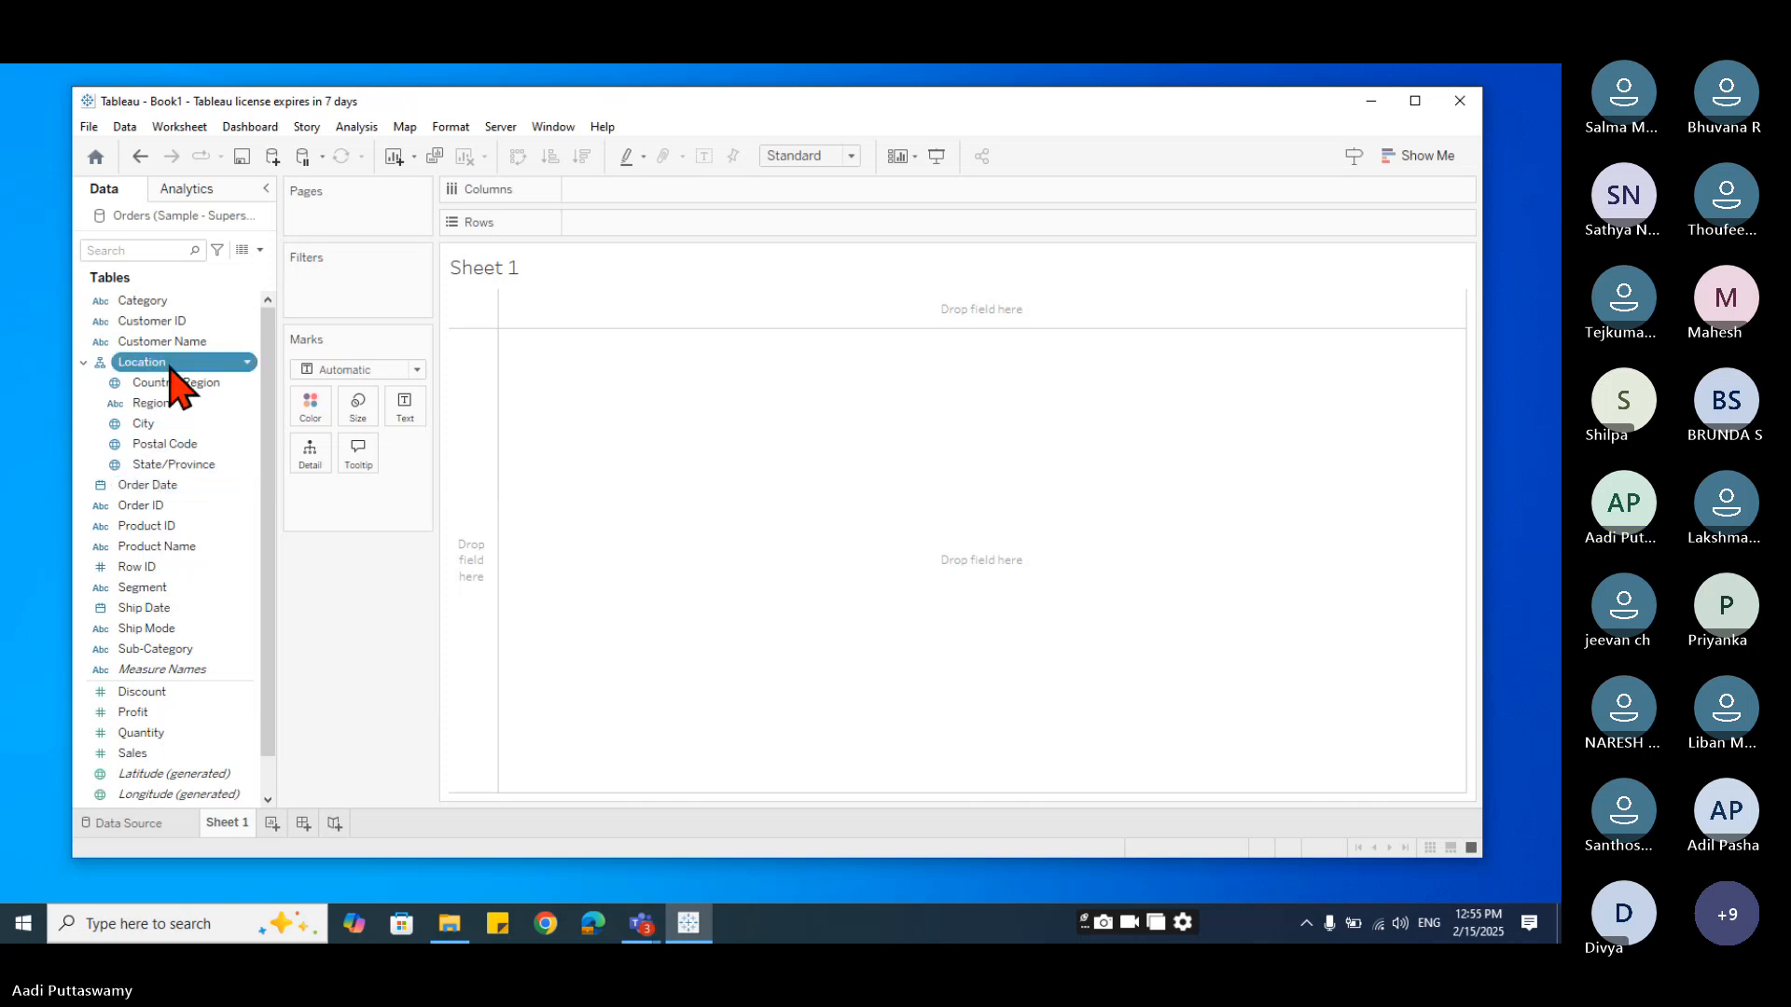
pyautogui.moveTo(141, 390); pyautogui.dragTo(628, 523)
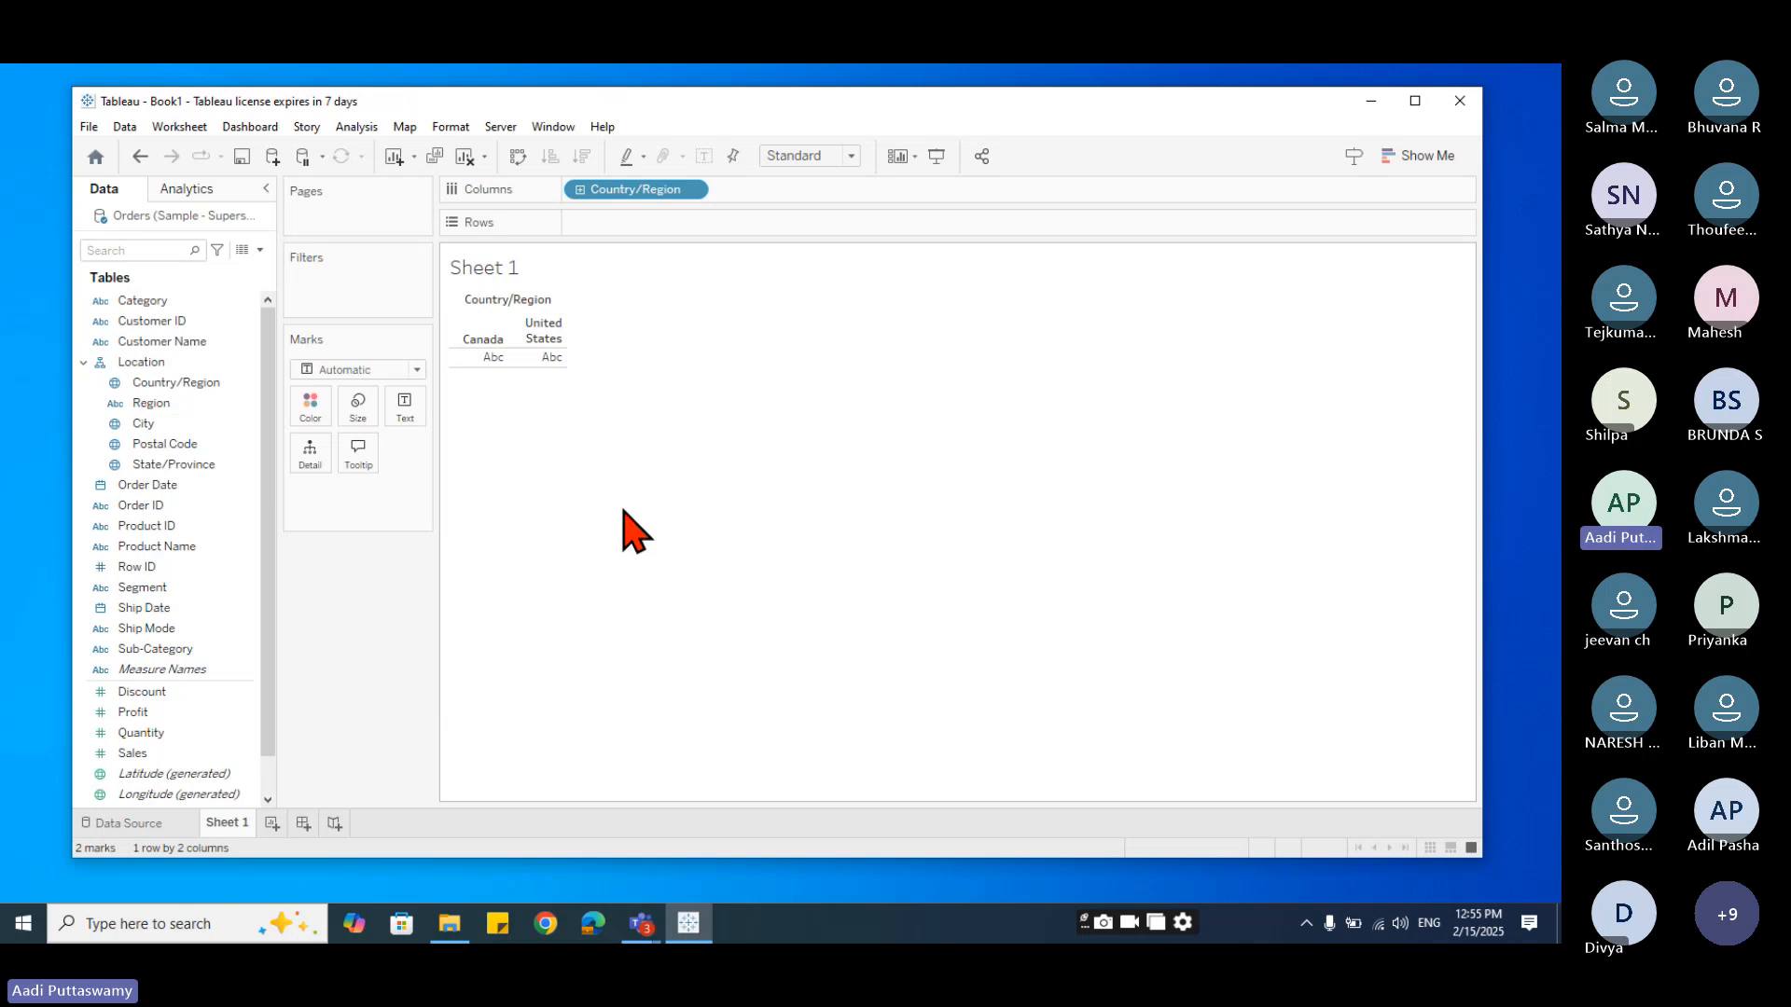
pyautogui.click(579, 191)
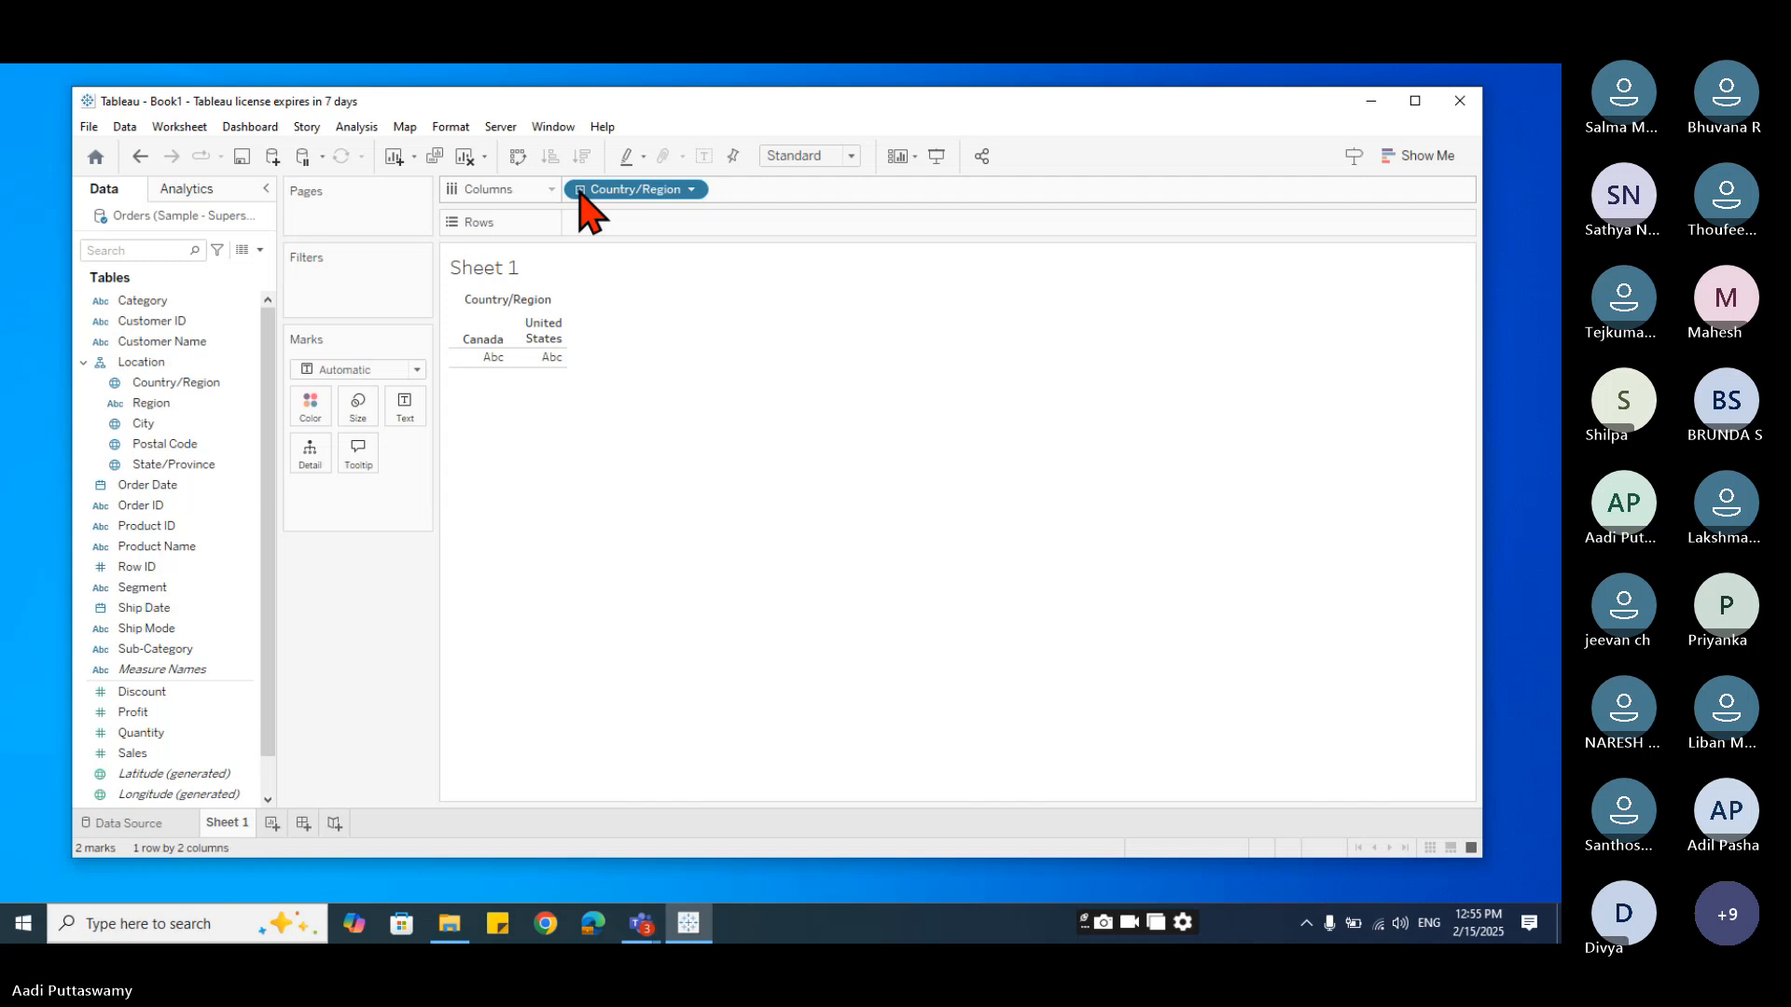
pyautogui.click(579, 192)
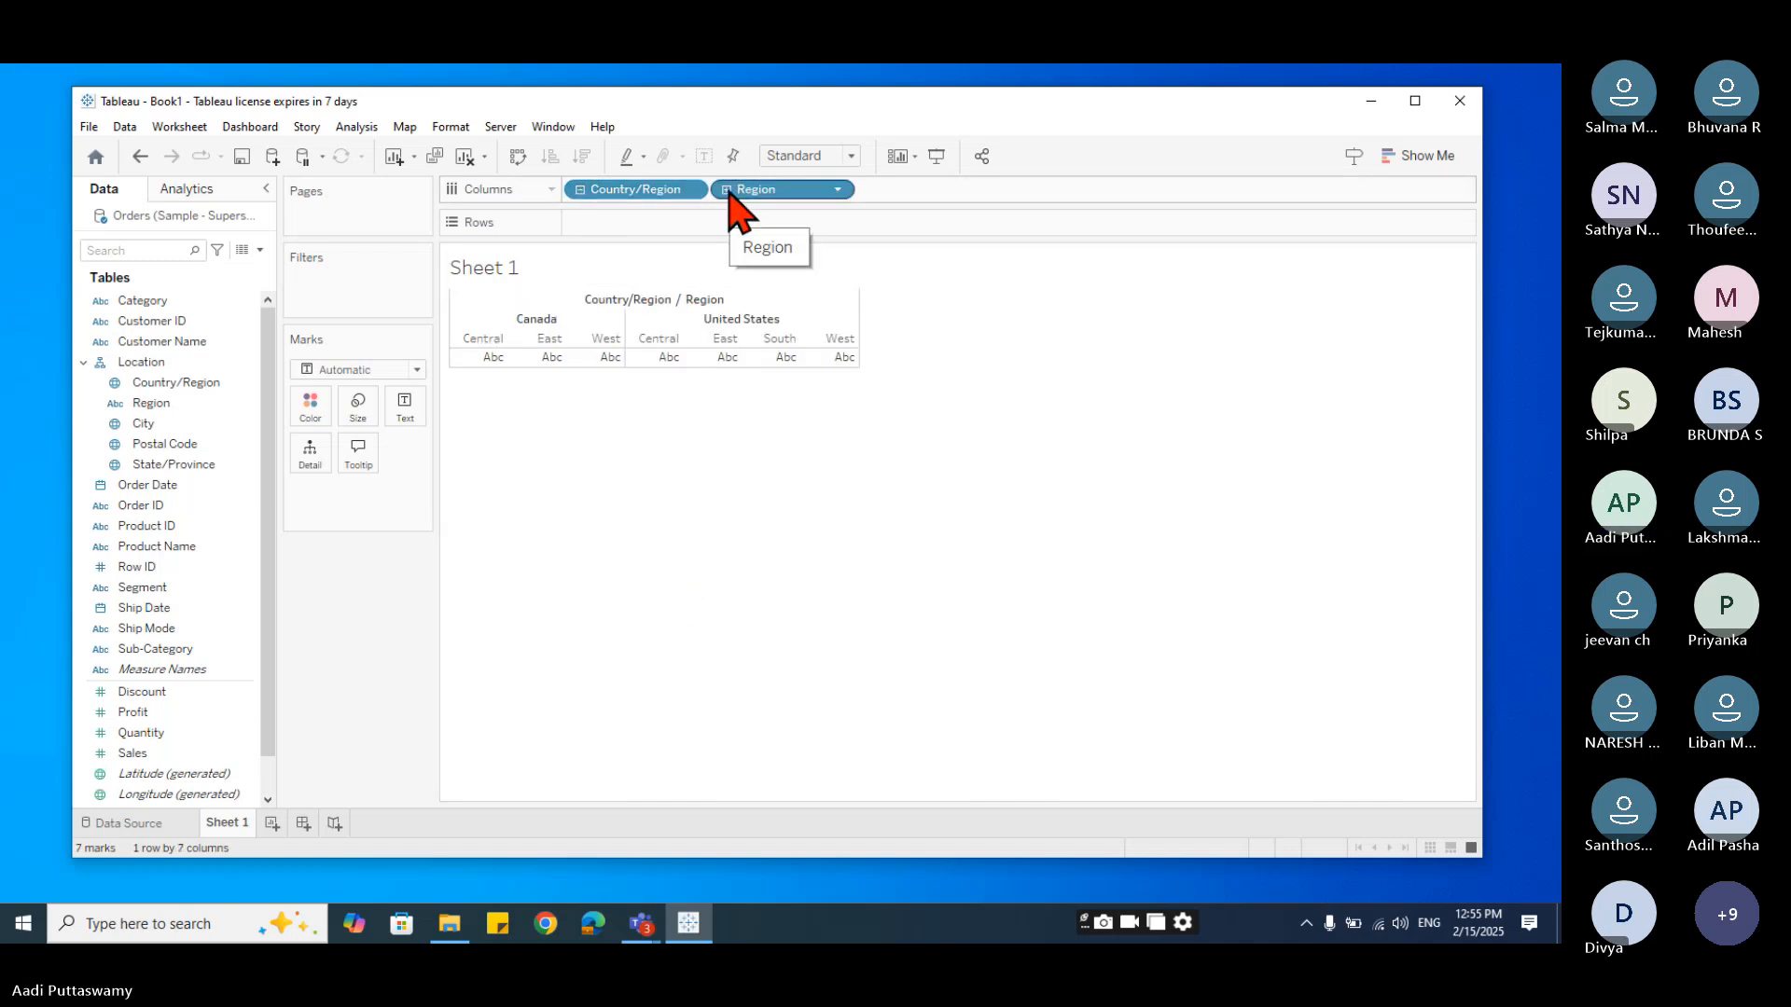
# - Switch to the Teams meeting, read the participants' replies in the meeting chat, and return to the Tableau worksheet
pyautogui.click(642, 924)
pyautogui.click(598, 844)
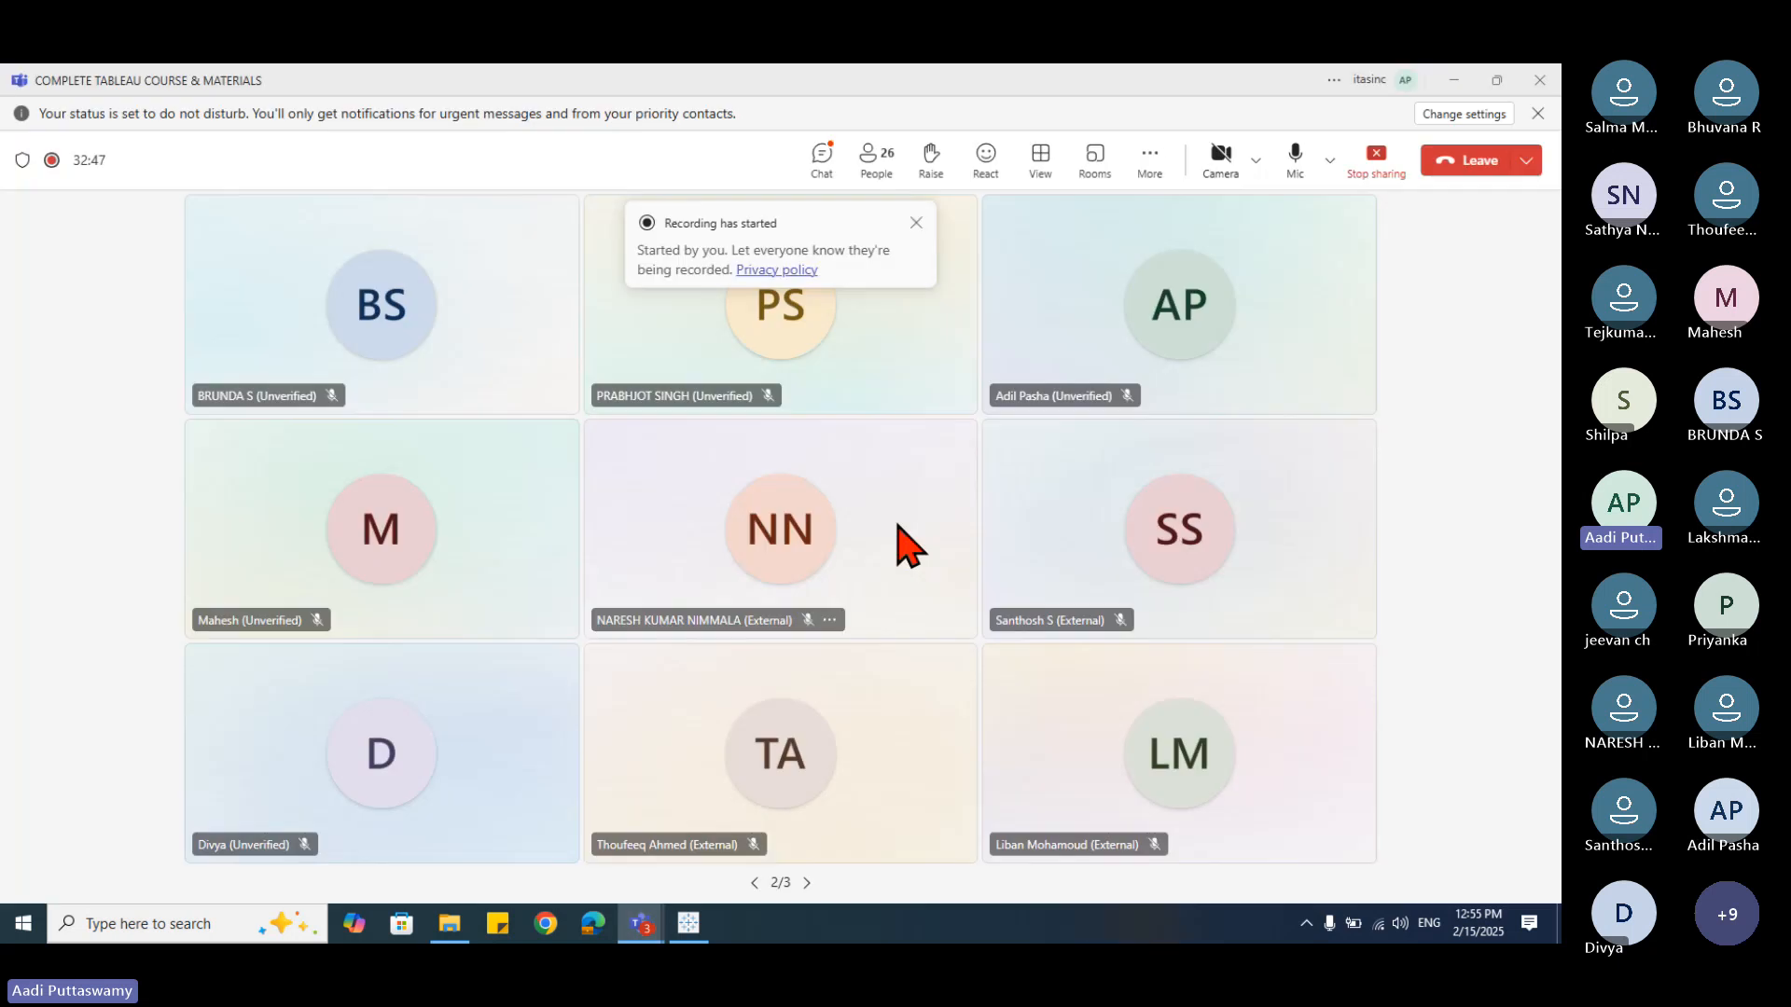
pyautogui.click(821, 159)
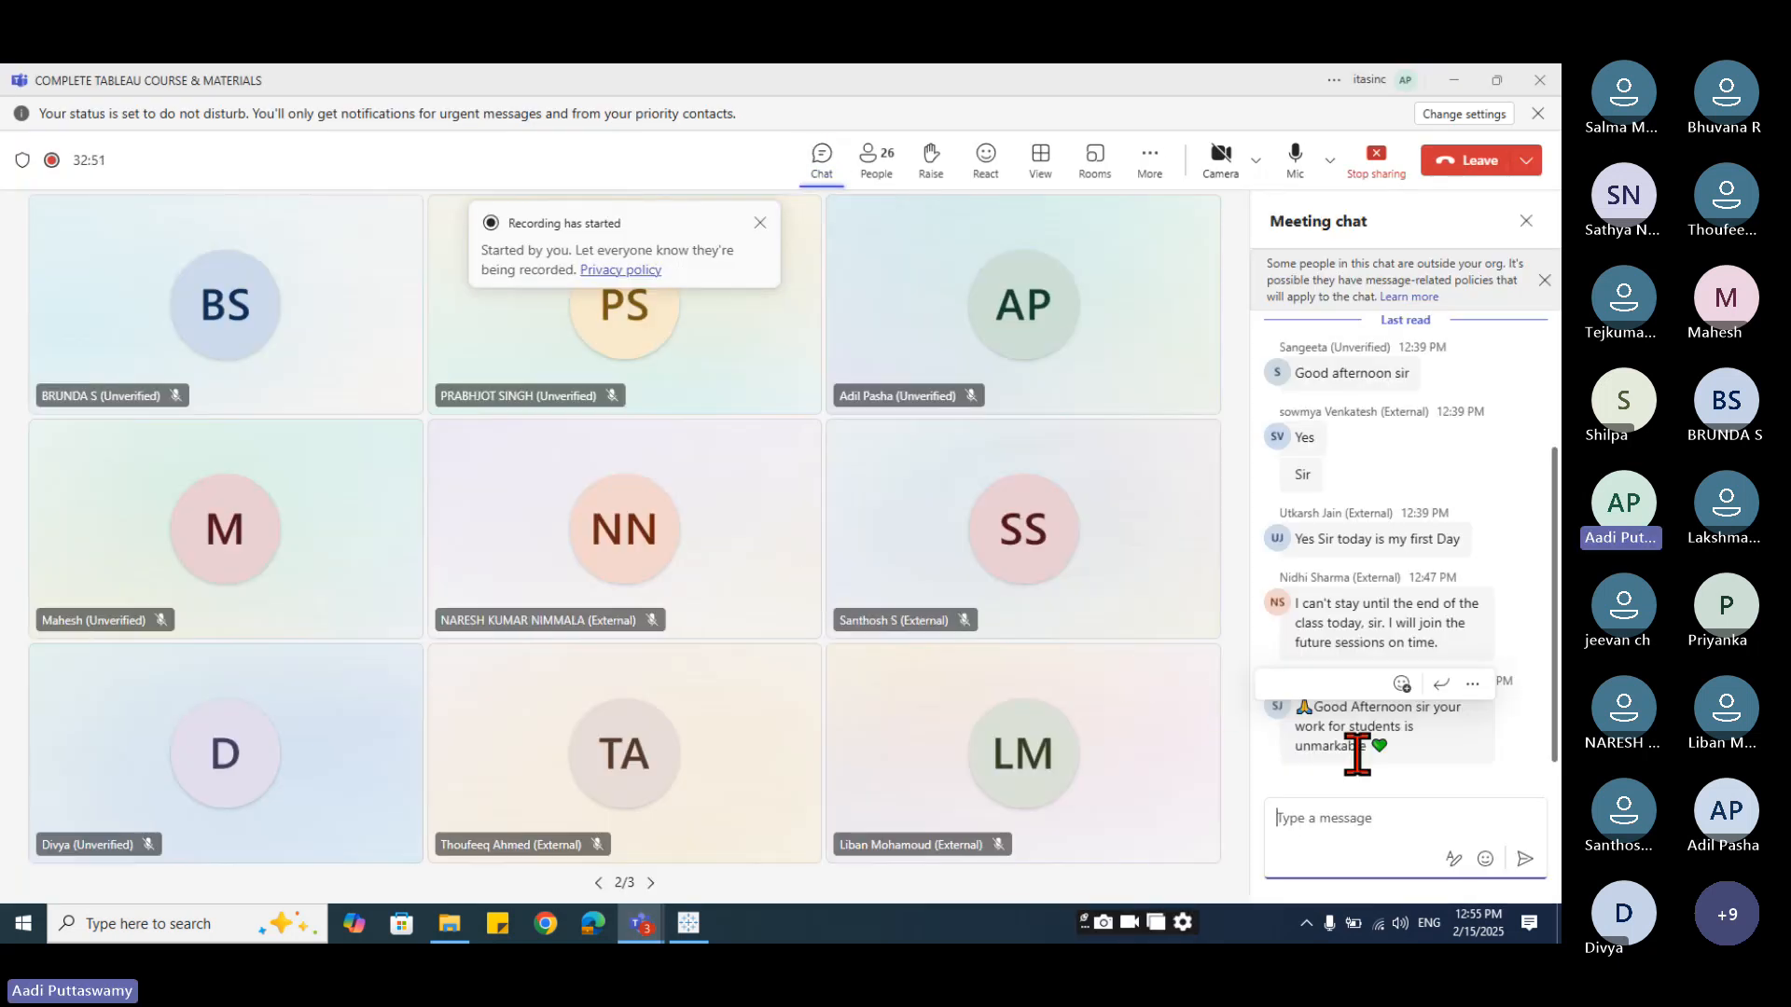
pyautogui.click(1350, 830)
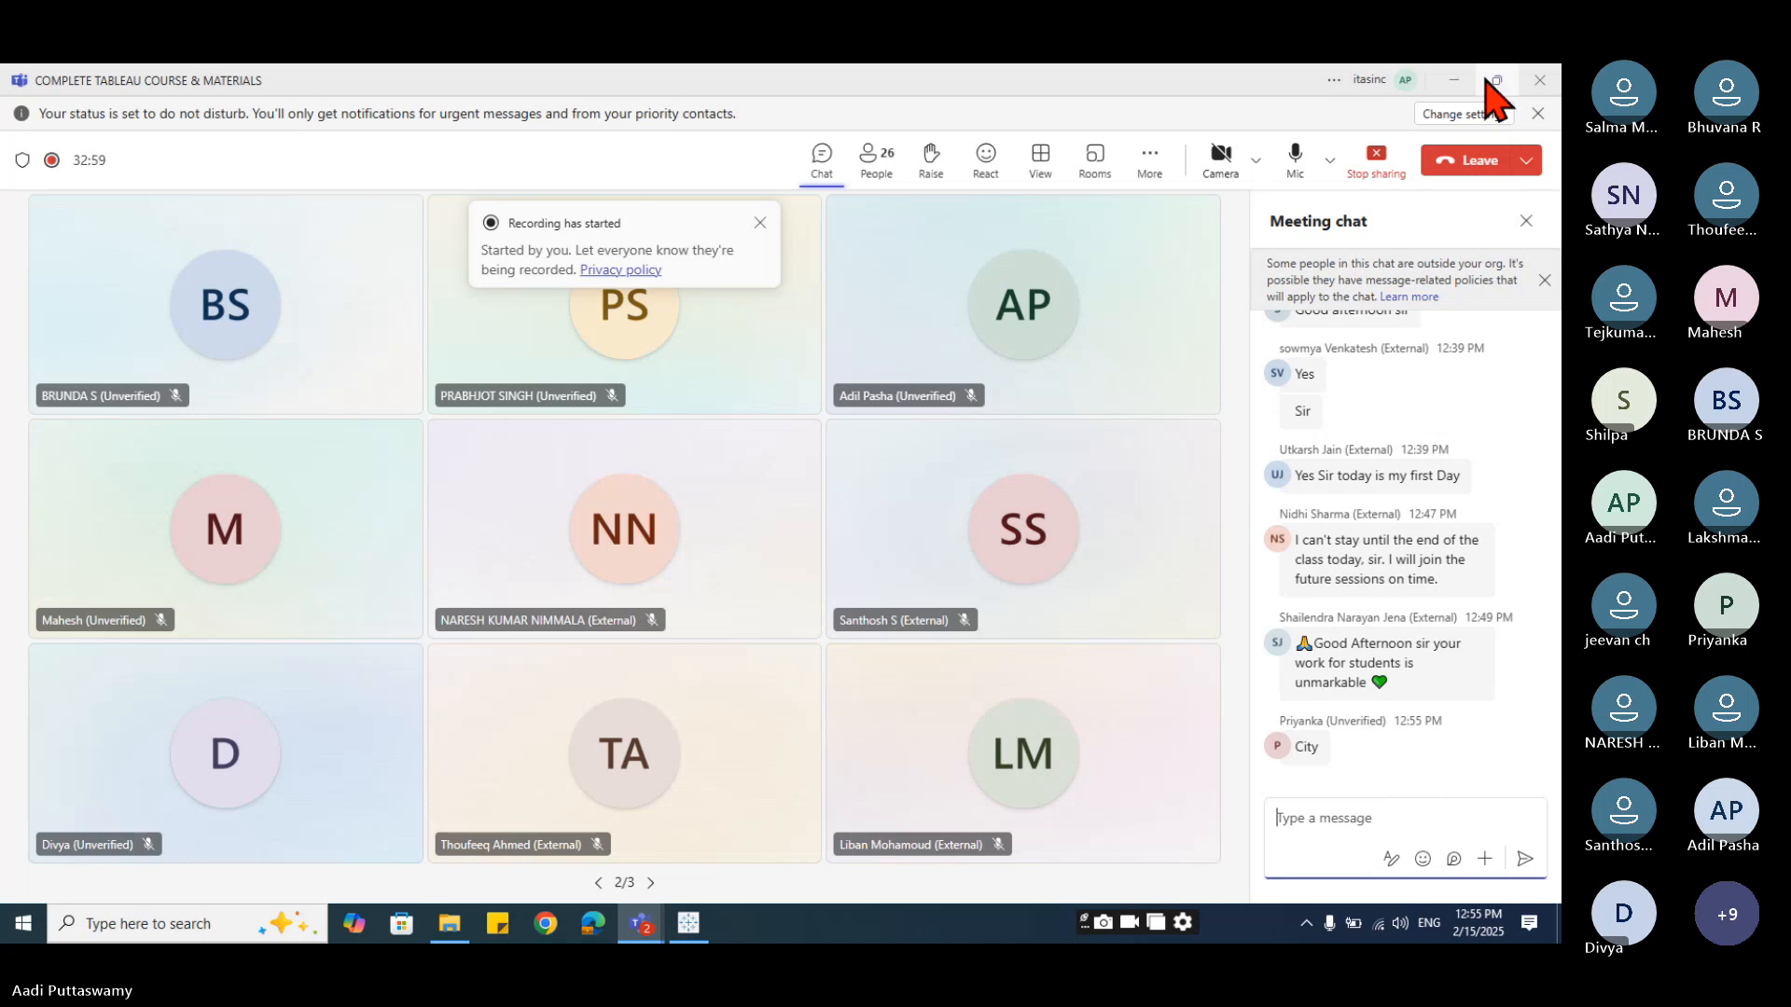
pyautogui.click(1454, 80)
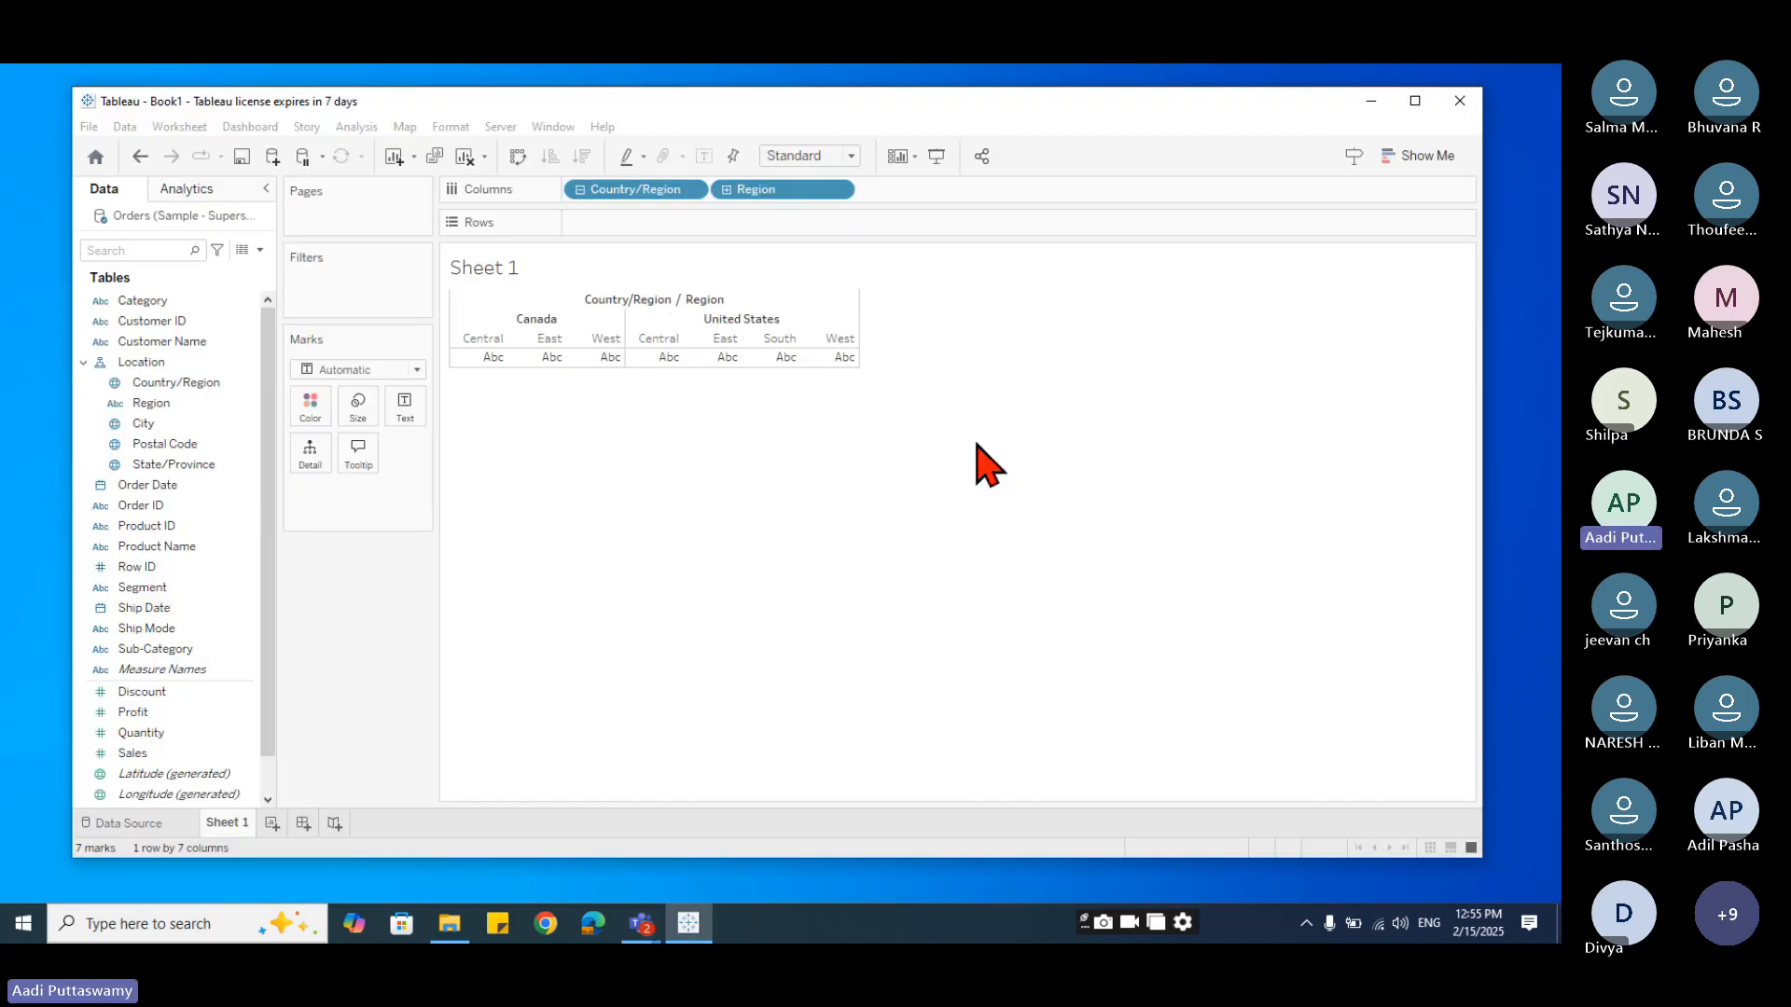
# - Drill down on Columns from Region through City and Postal Code to State/Province, and move State/Province ahead of City on the shelf
pyautogui.click(726, 190)
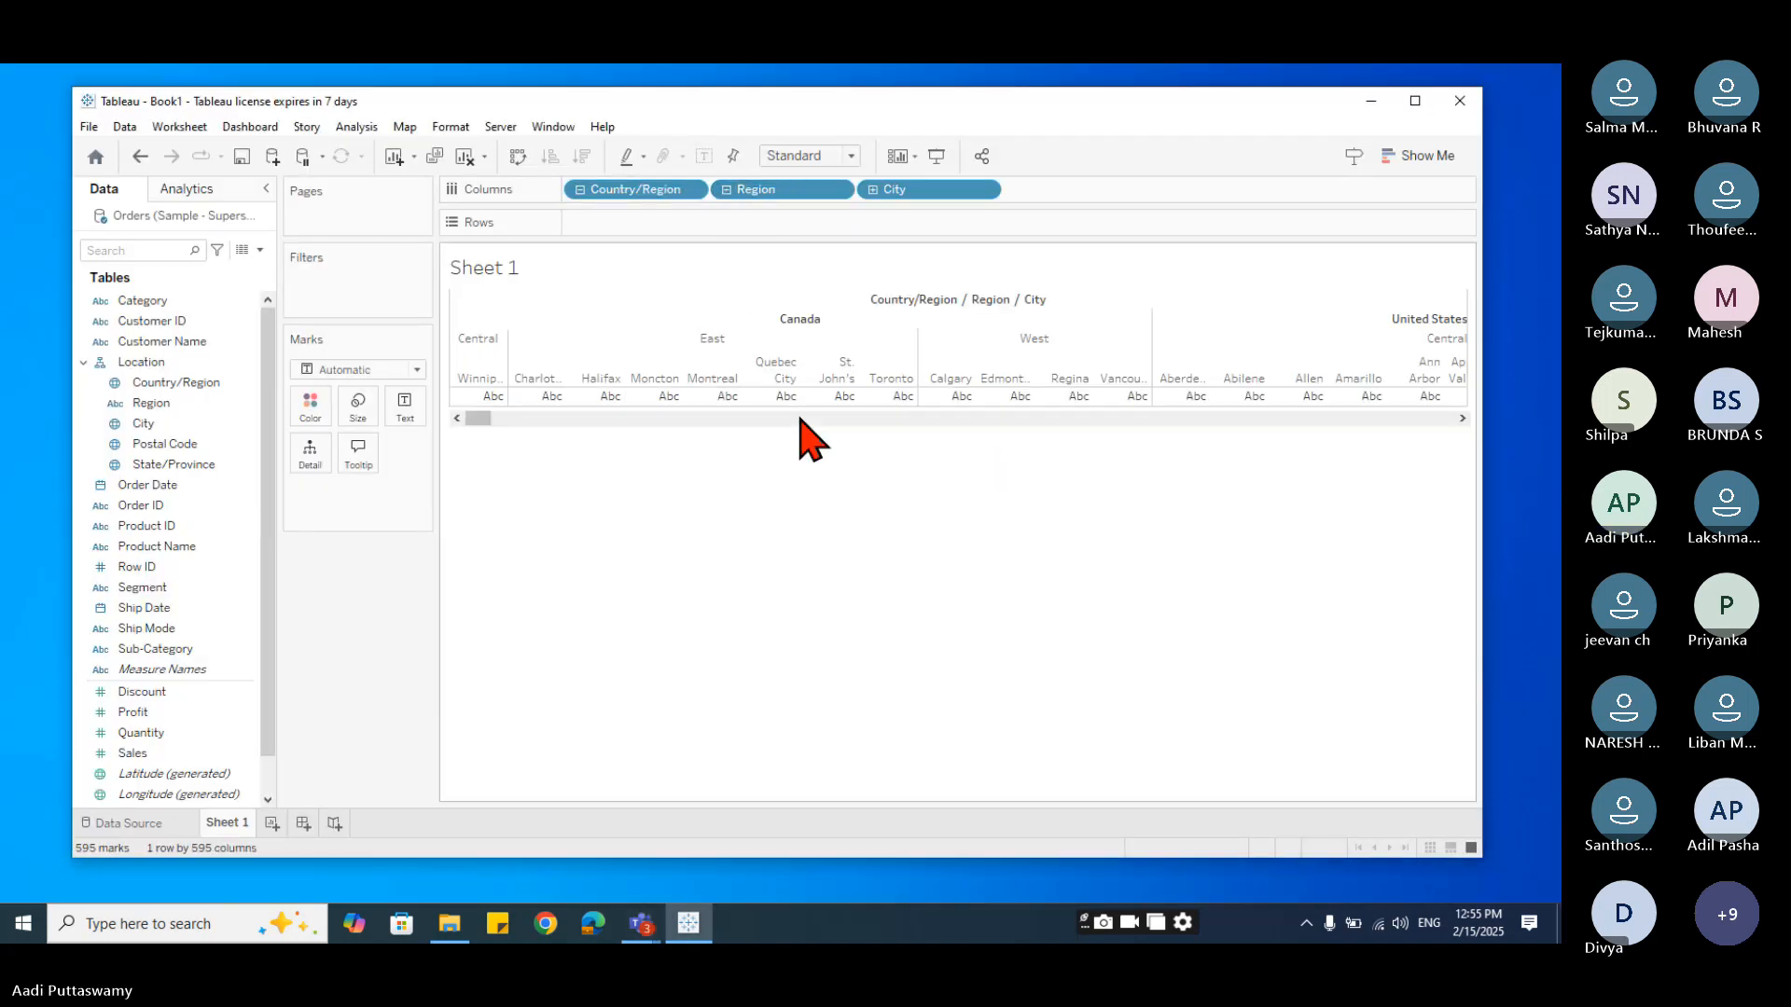
pyautogui.click(874, 192)
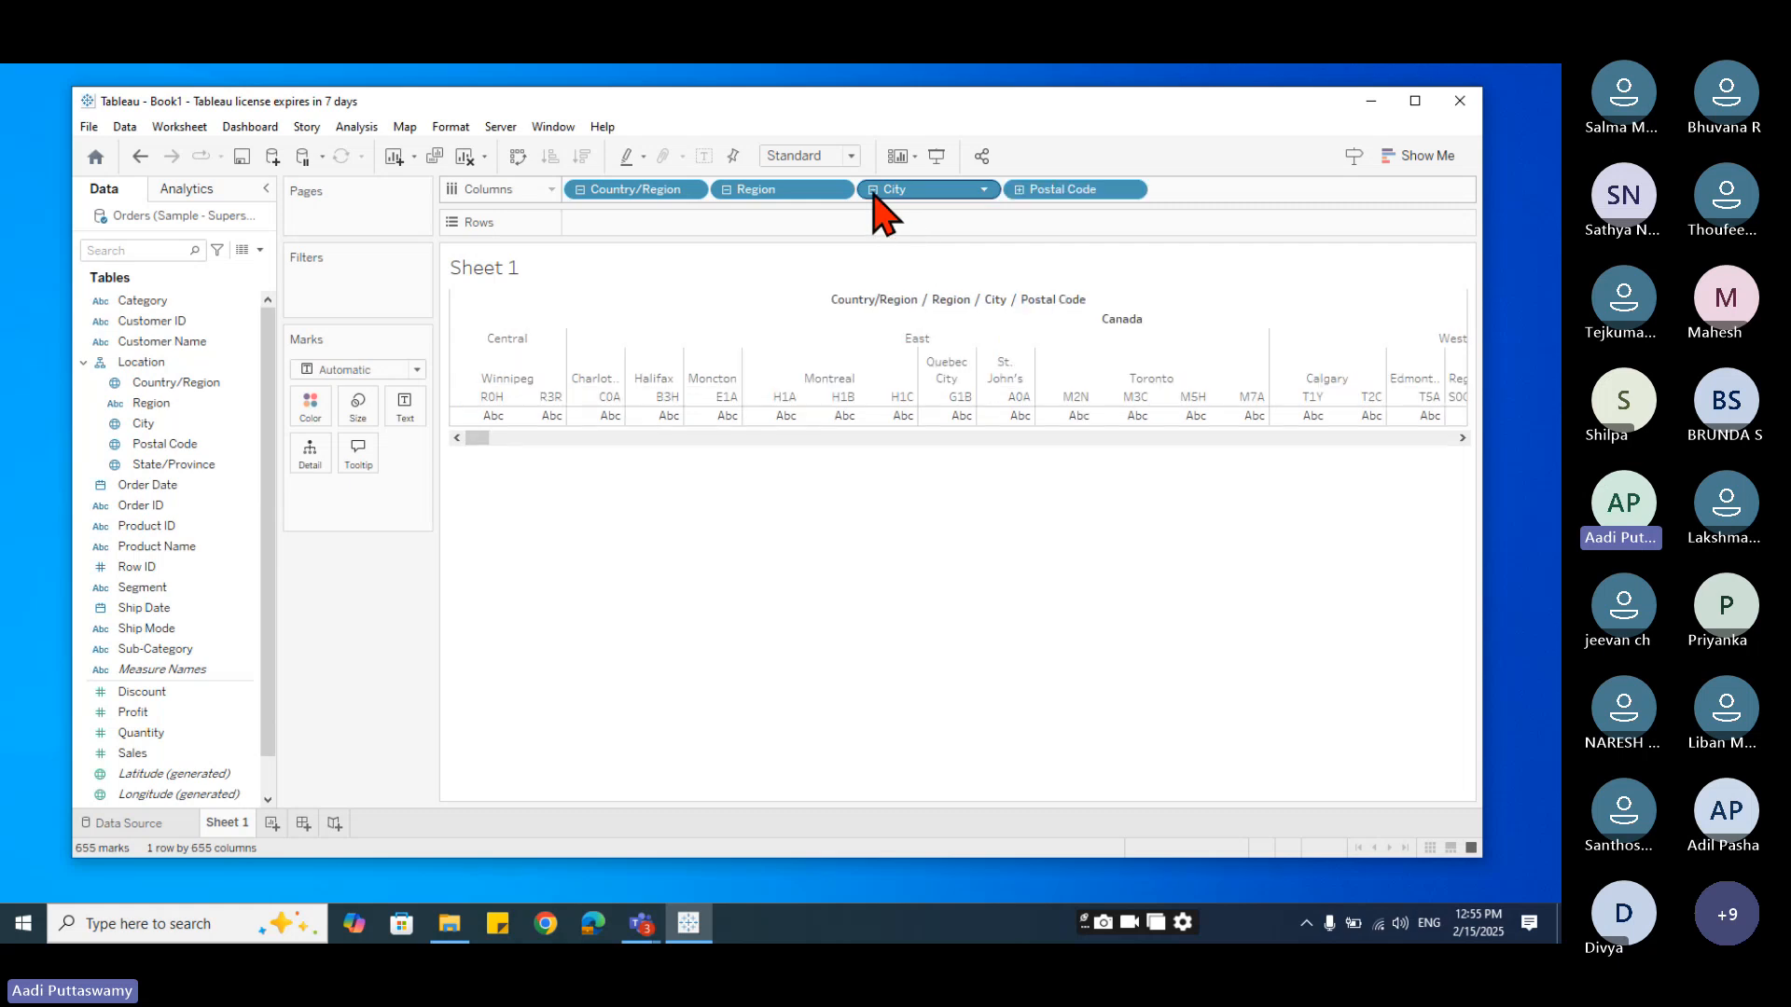
pyautogui.click(1019, 190)
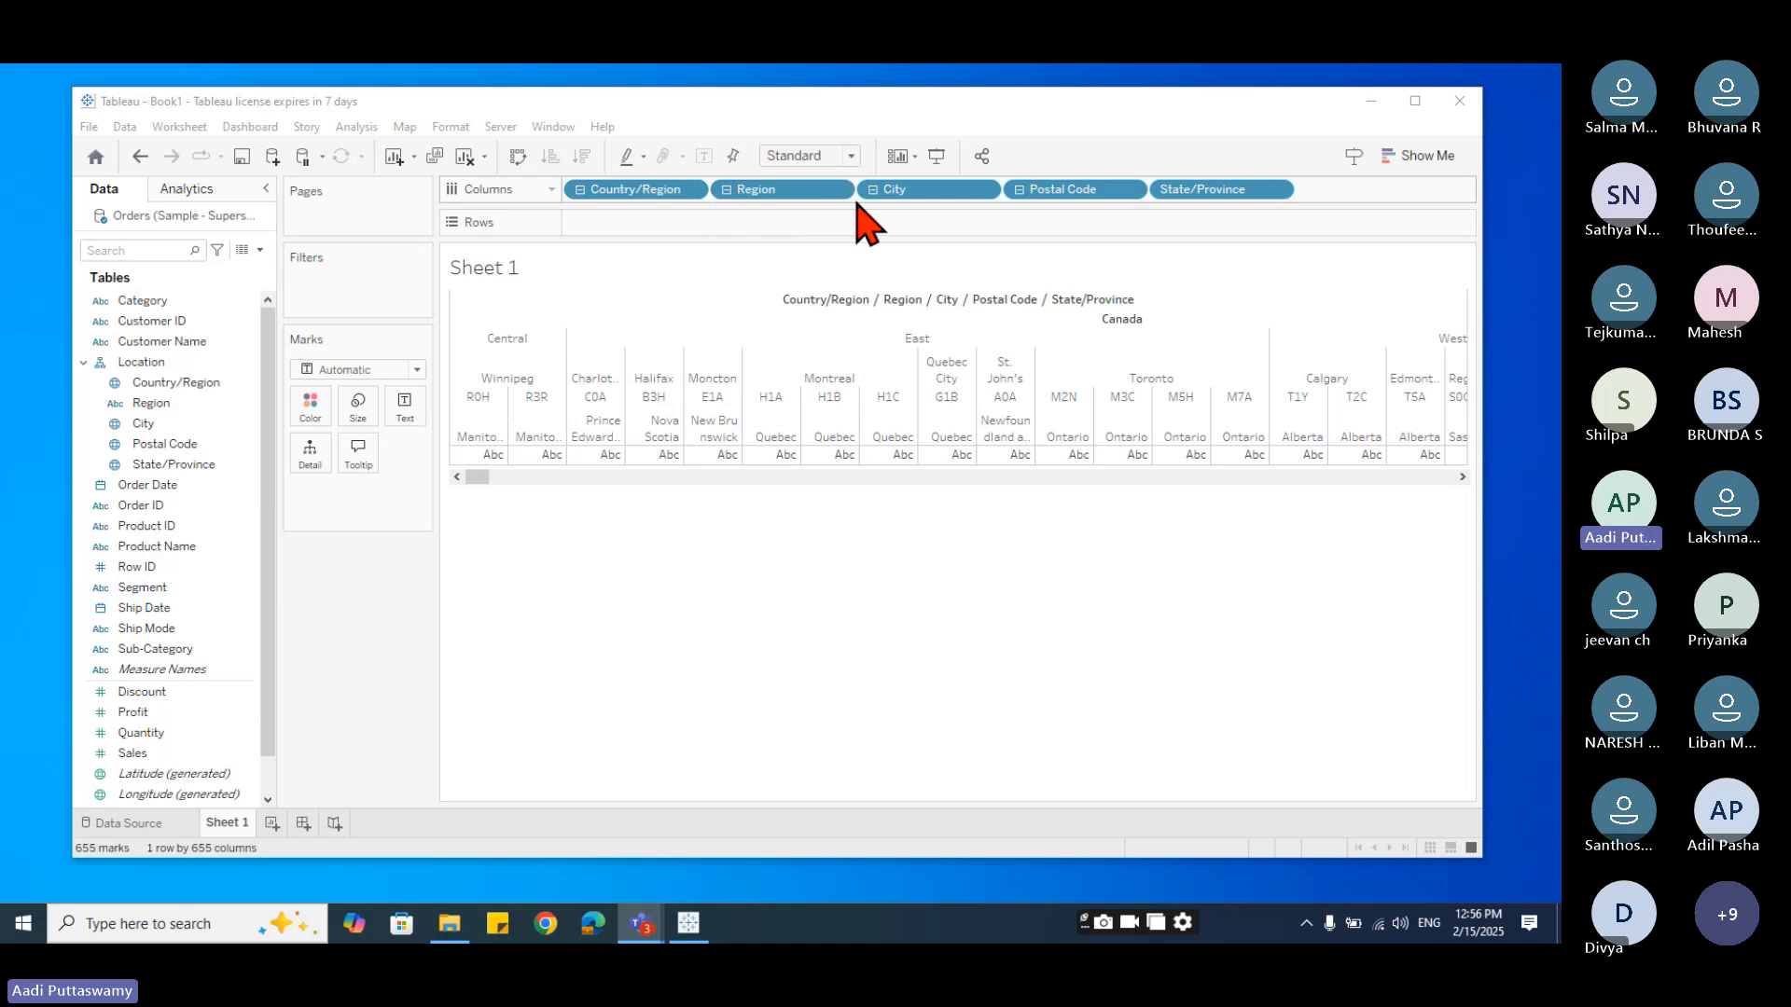
pyautogui.moveTo(1153, 194); pyautogui.dragTo(873, 196)
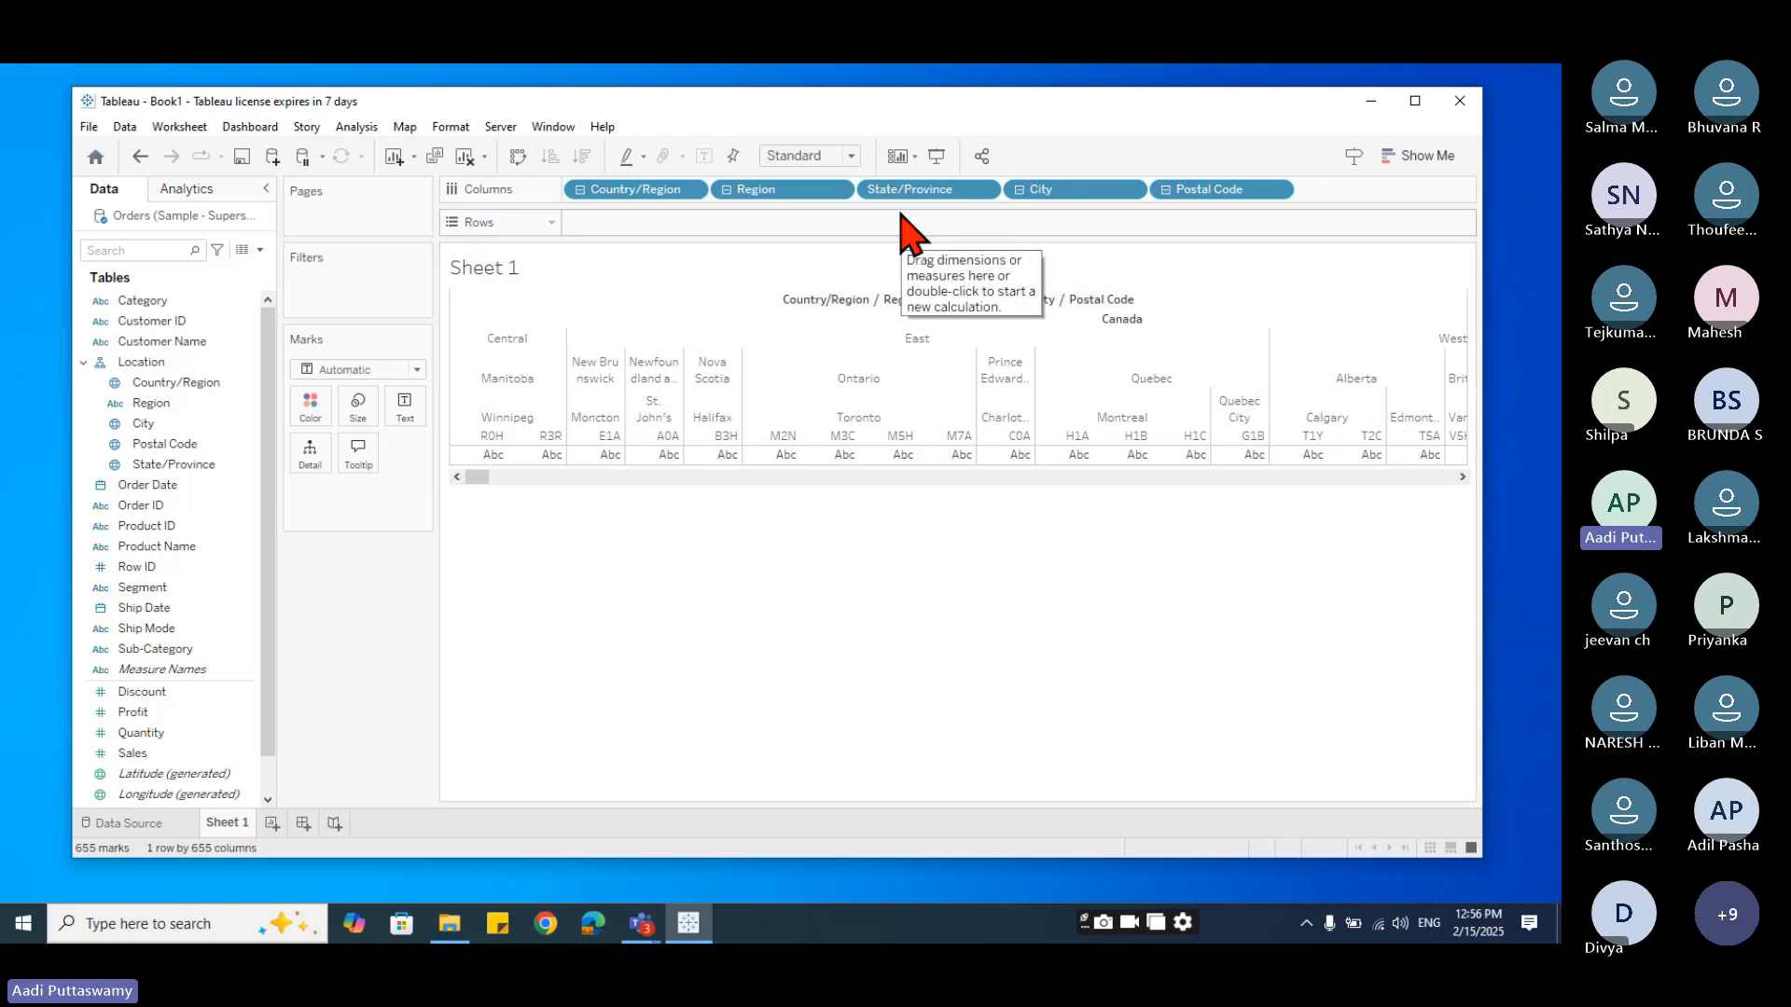
# - Collapse Columns to Country/Region and drill down again through Region, City and Postal Code to State/Province
pyautogui.click(581, 190)
pyautogui.click(580, 190)
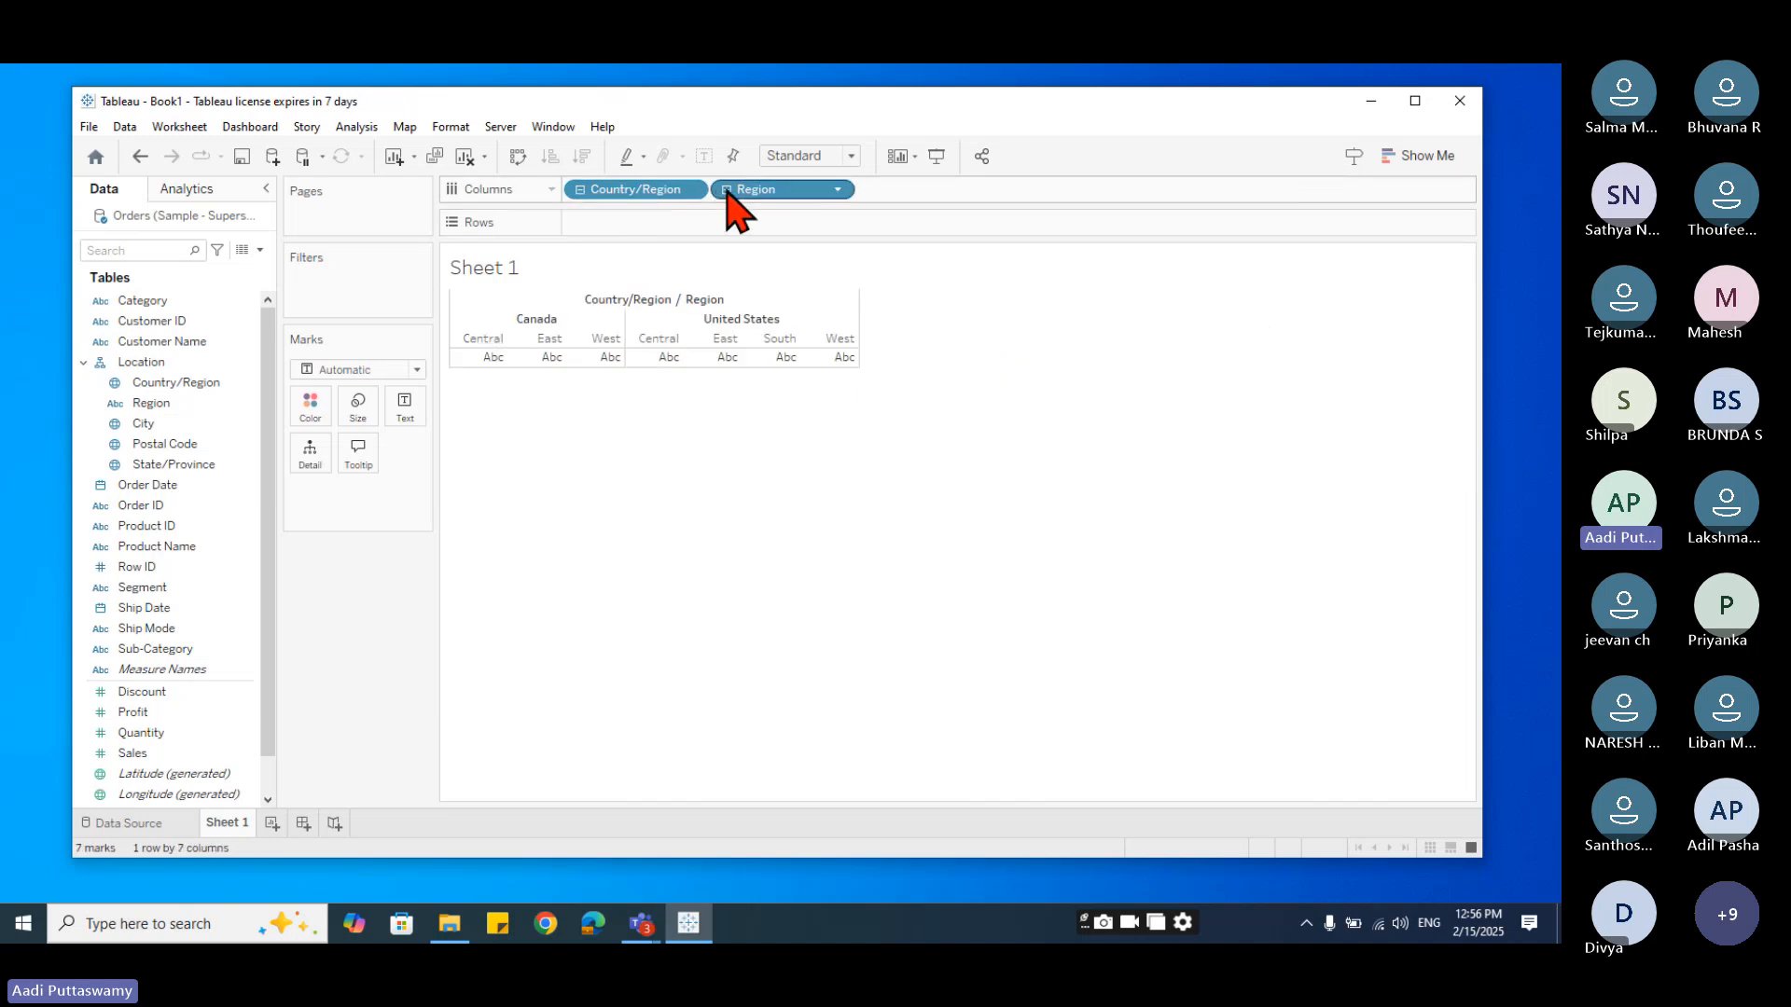
pyautogui.click(725, 191)
pyautogui.click(873, 190)
pyautogui.click(1020, 190)
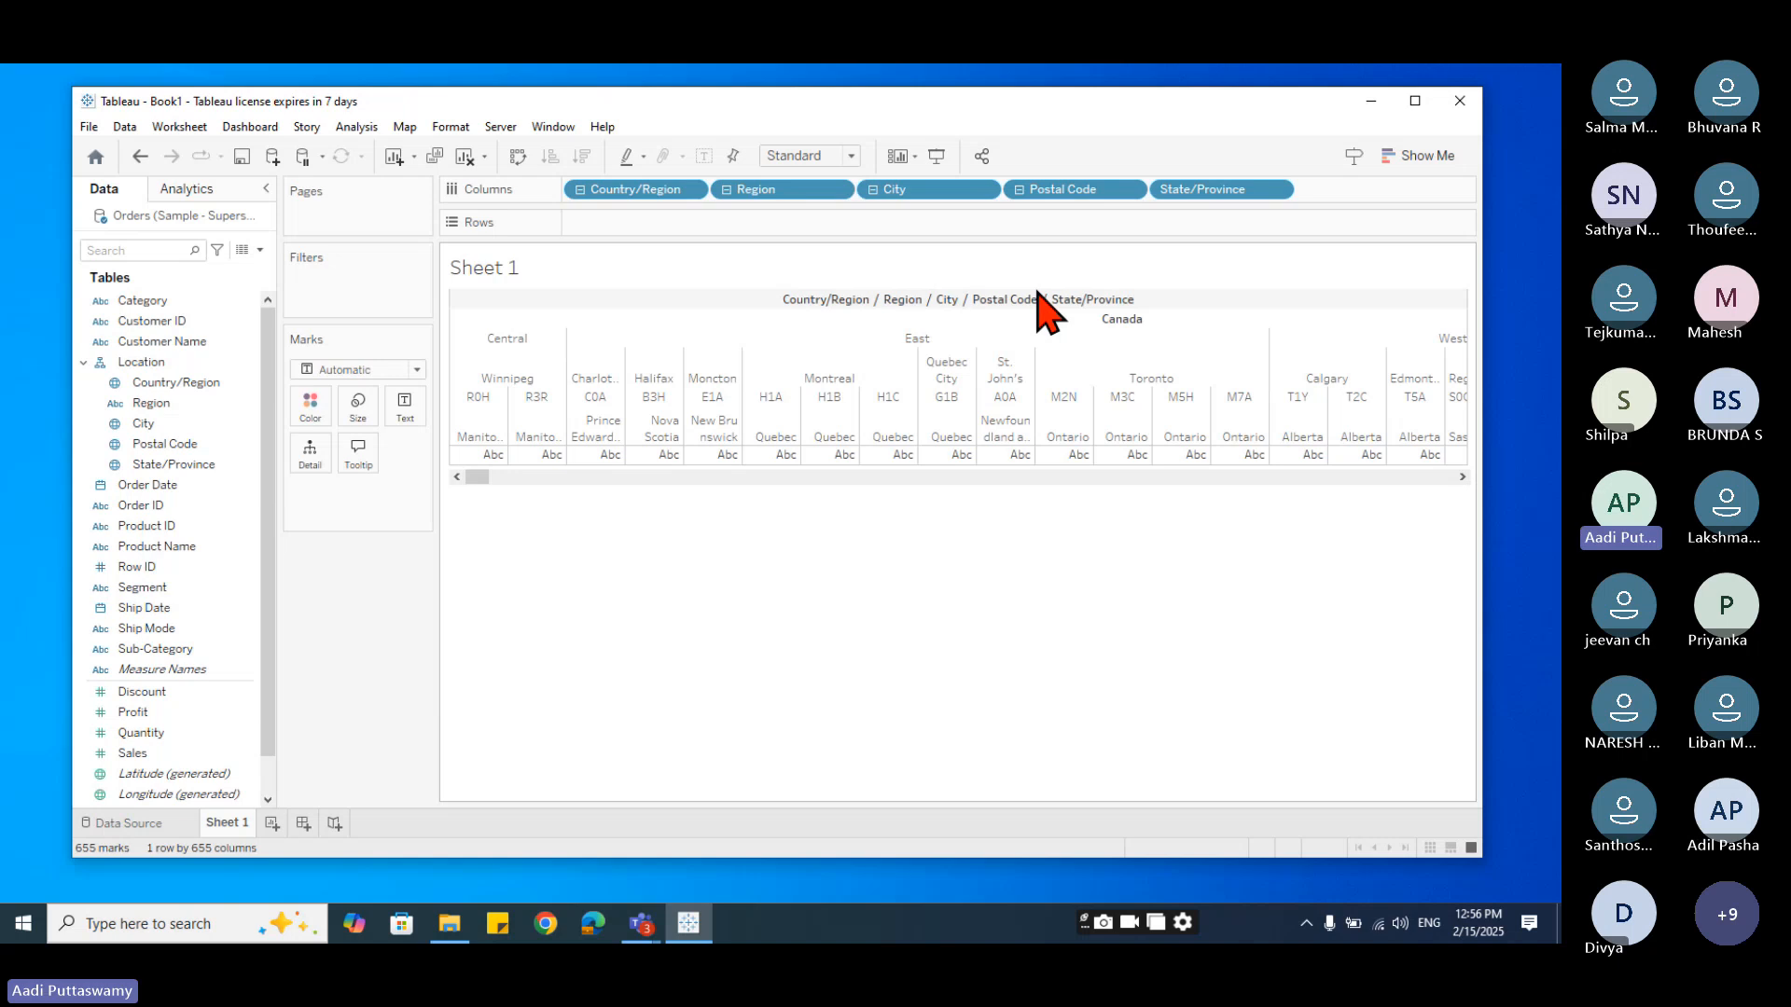
# - Reorder the Location hierarchy so State/Province sits between Region and City
pyautogui.click(190, 466)
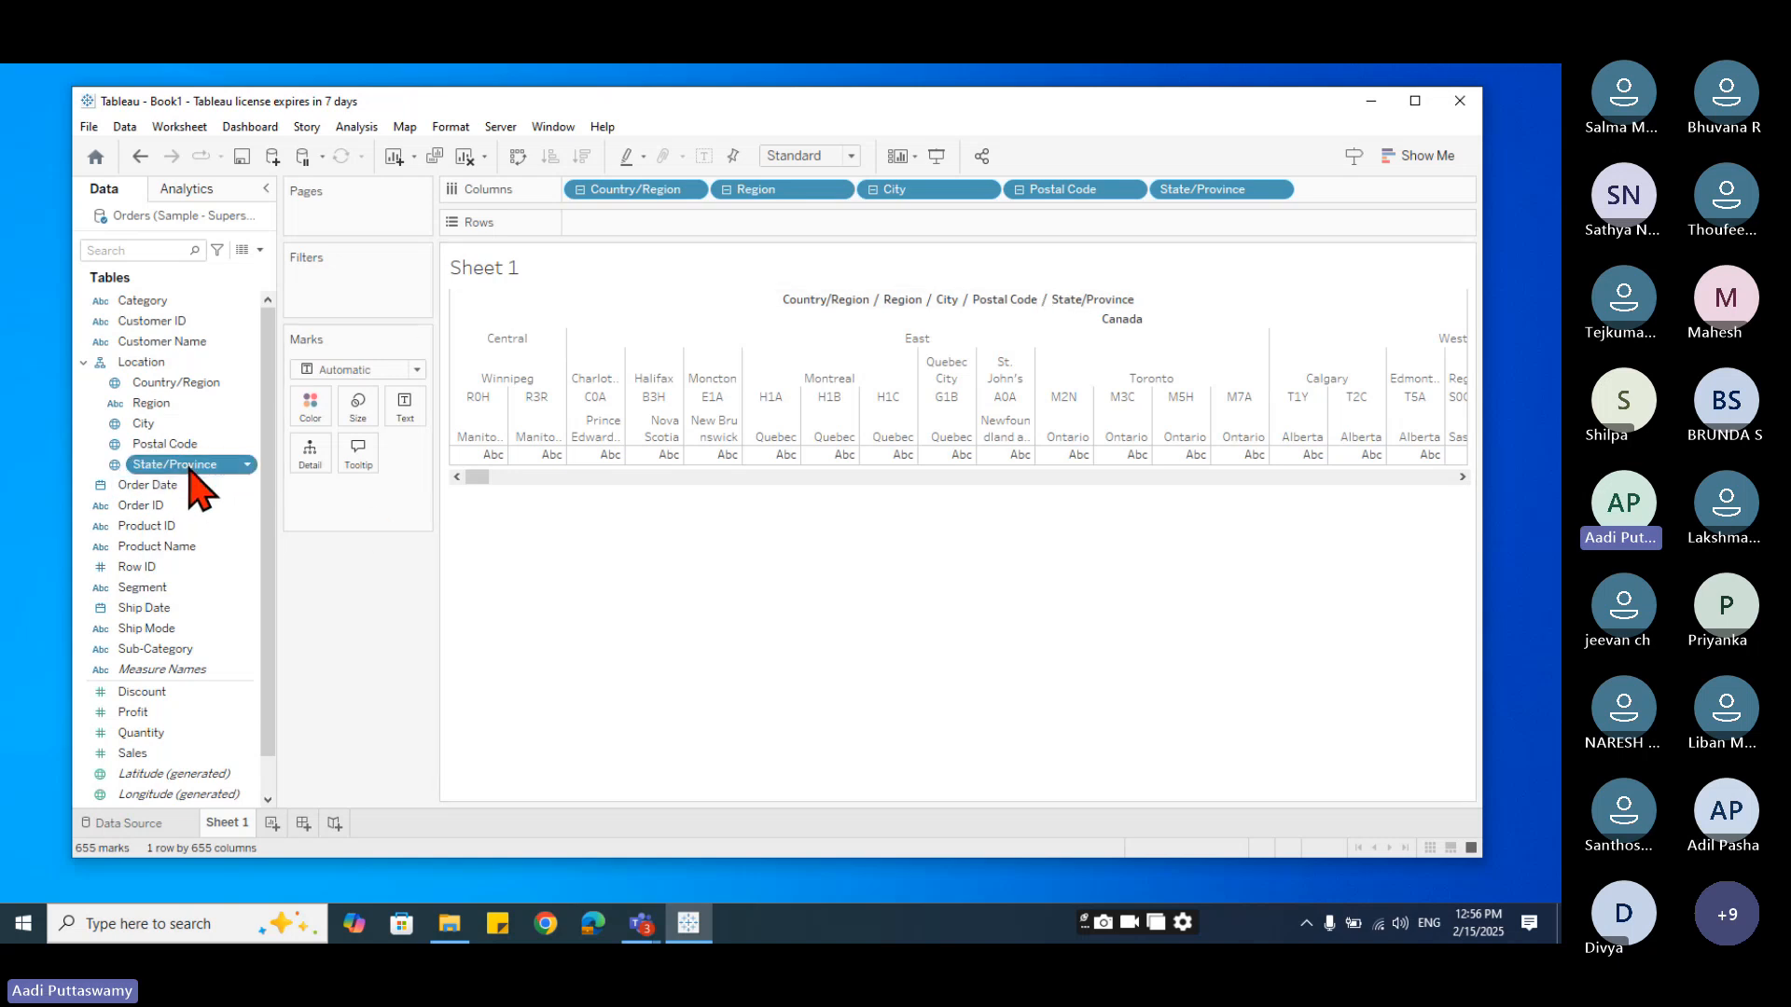
pyautogui.moveTo(191, 468); pyautogui.dragTo(187, 426)
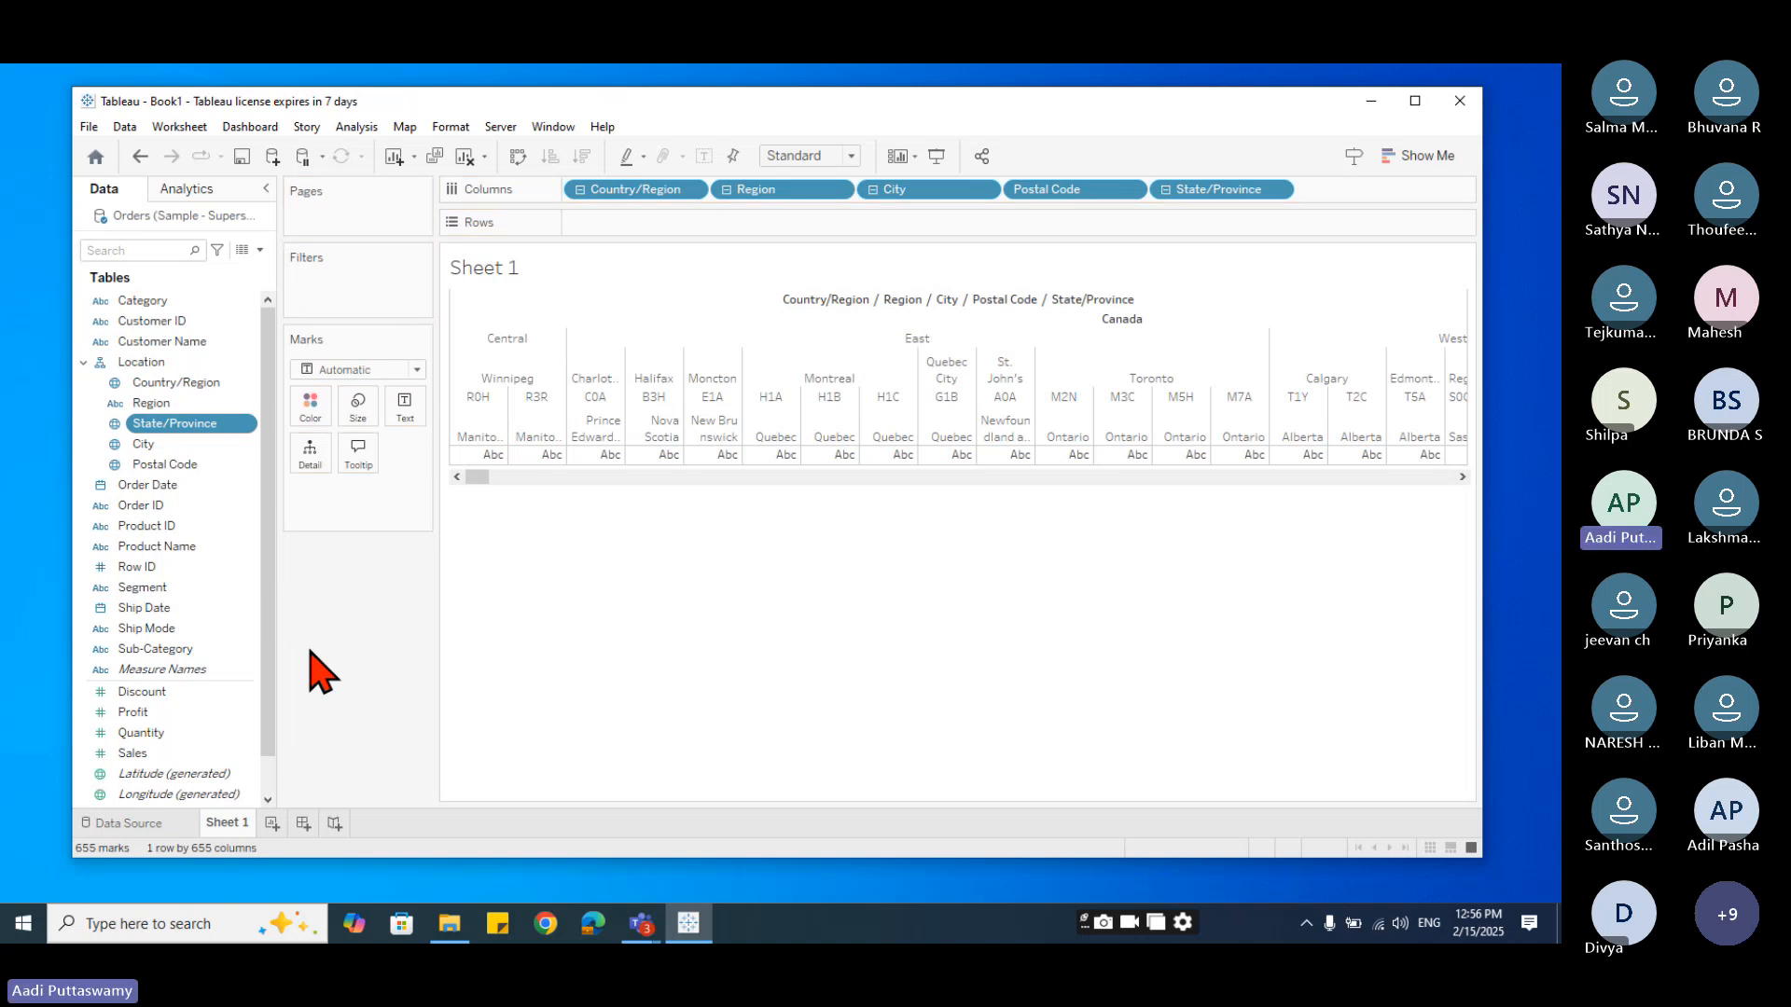
# - Collapse Columns to Country/Region and drill down through Region, State/Province and City to Postal Code
pyautogui.click(1166, 189)
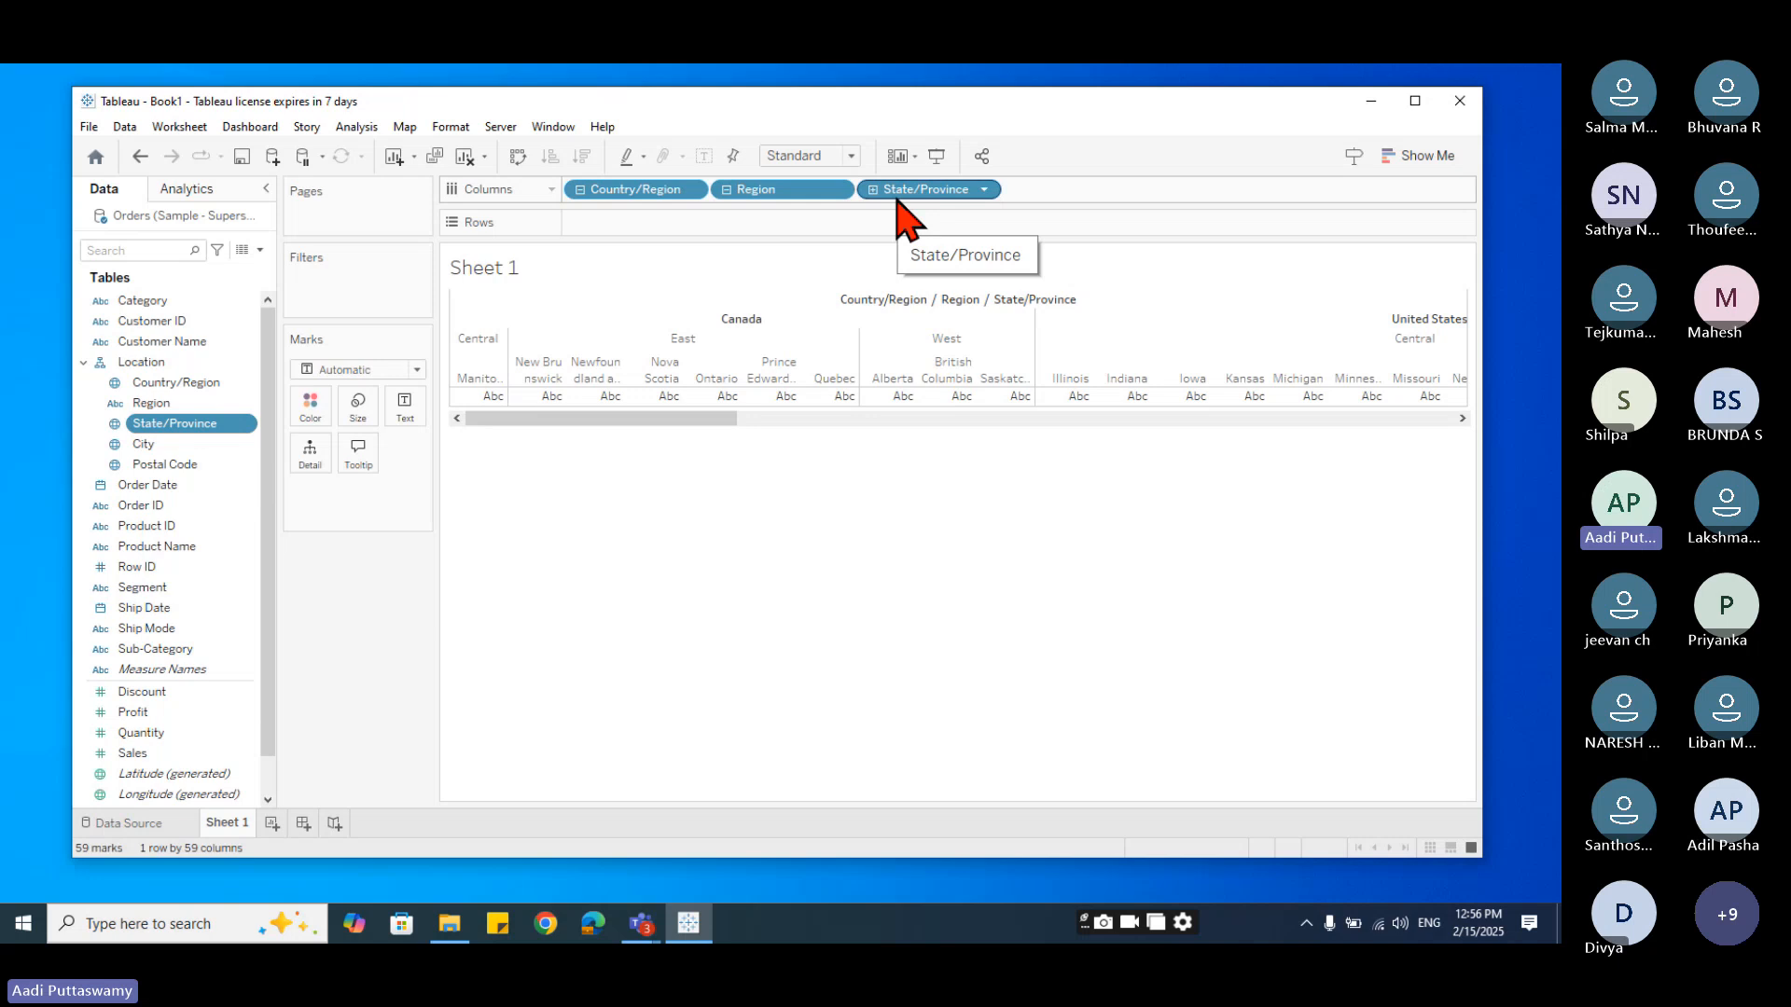
pyautogui.click(579, 189)
pyautogui.click(580, 189)
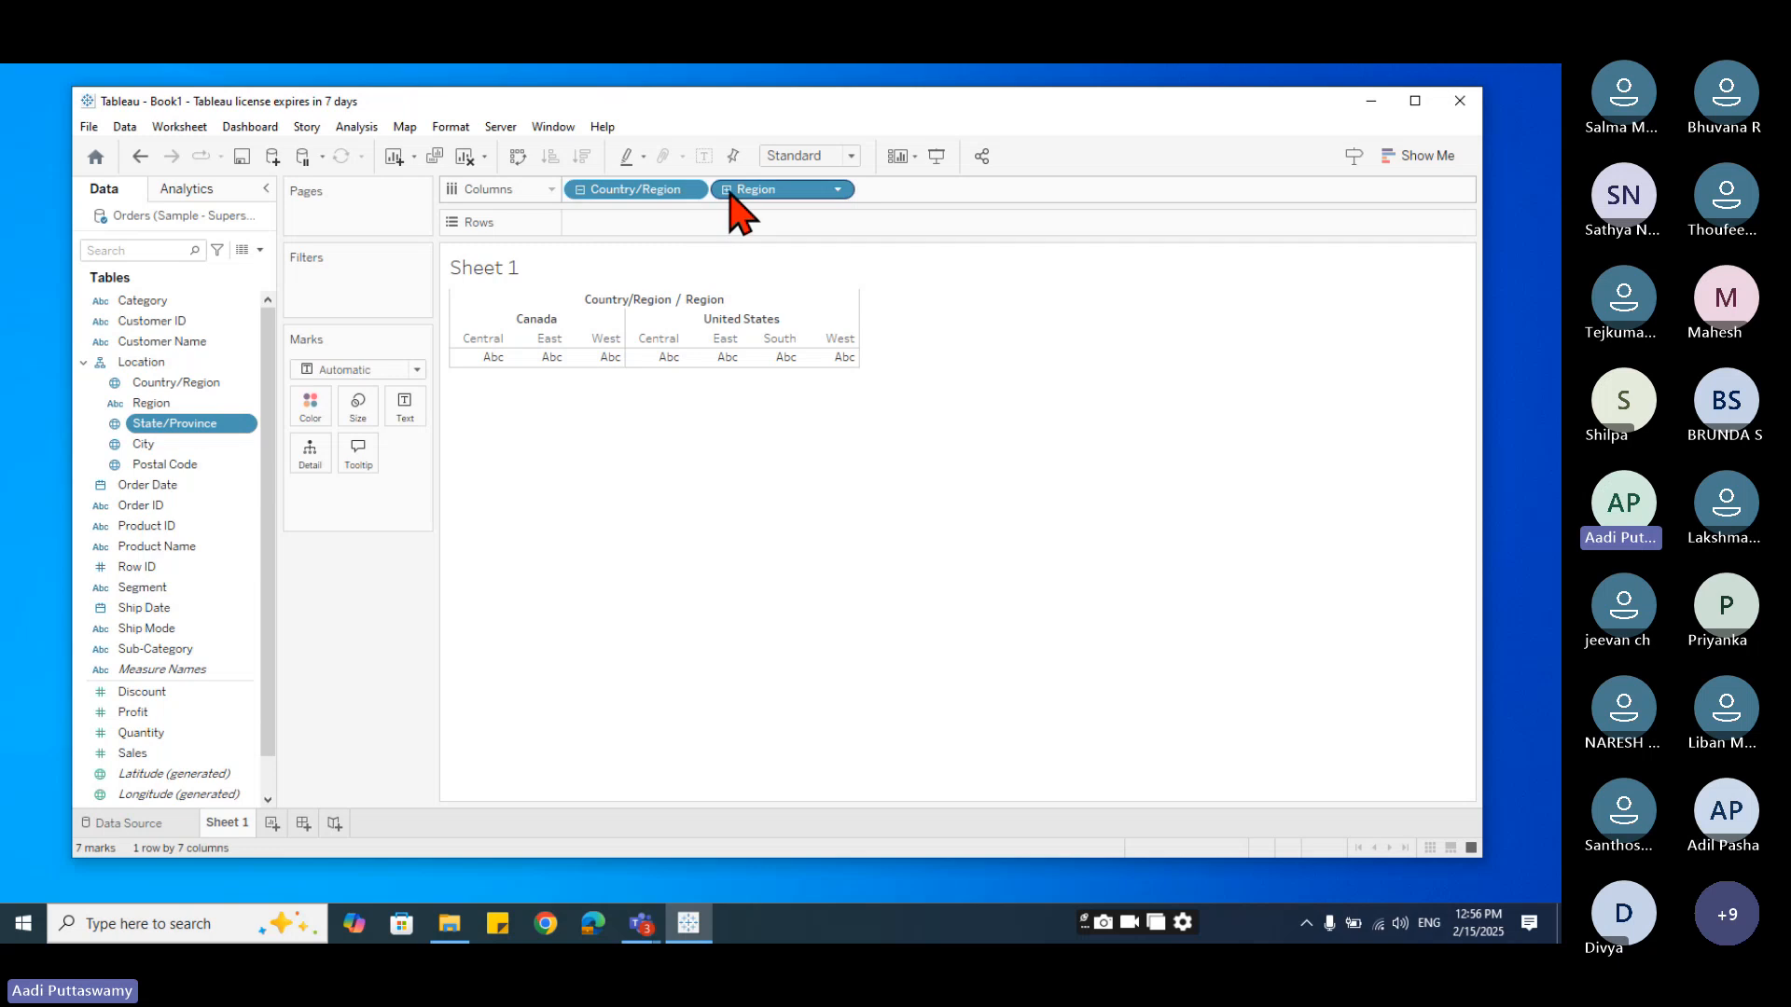
pyautogui.click(727, 189)
pyautogui.click(874, 189)
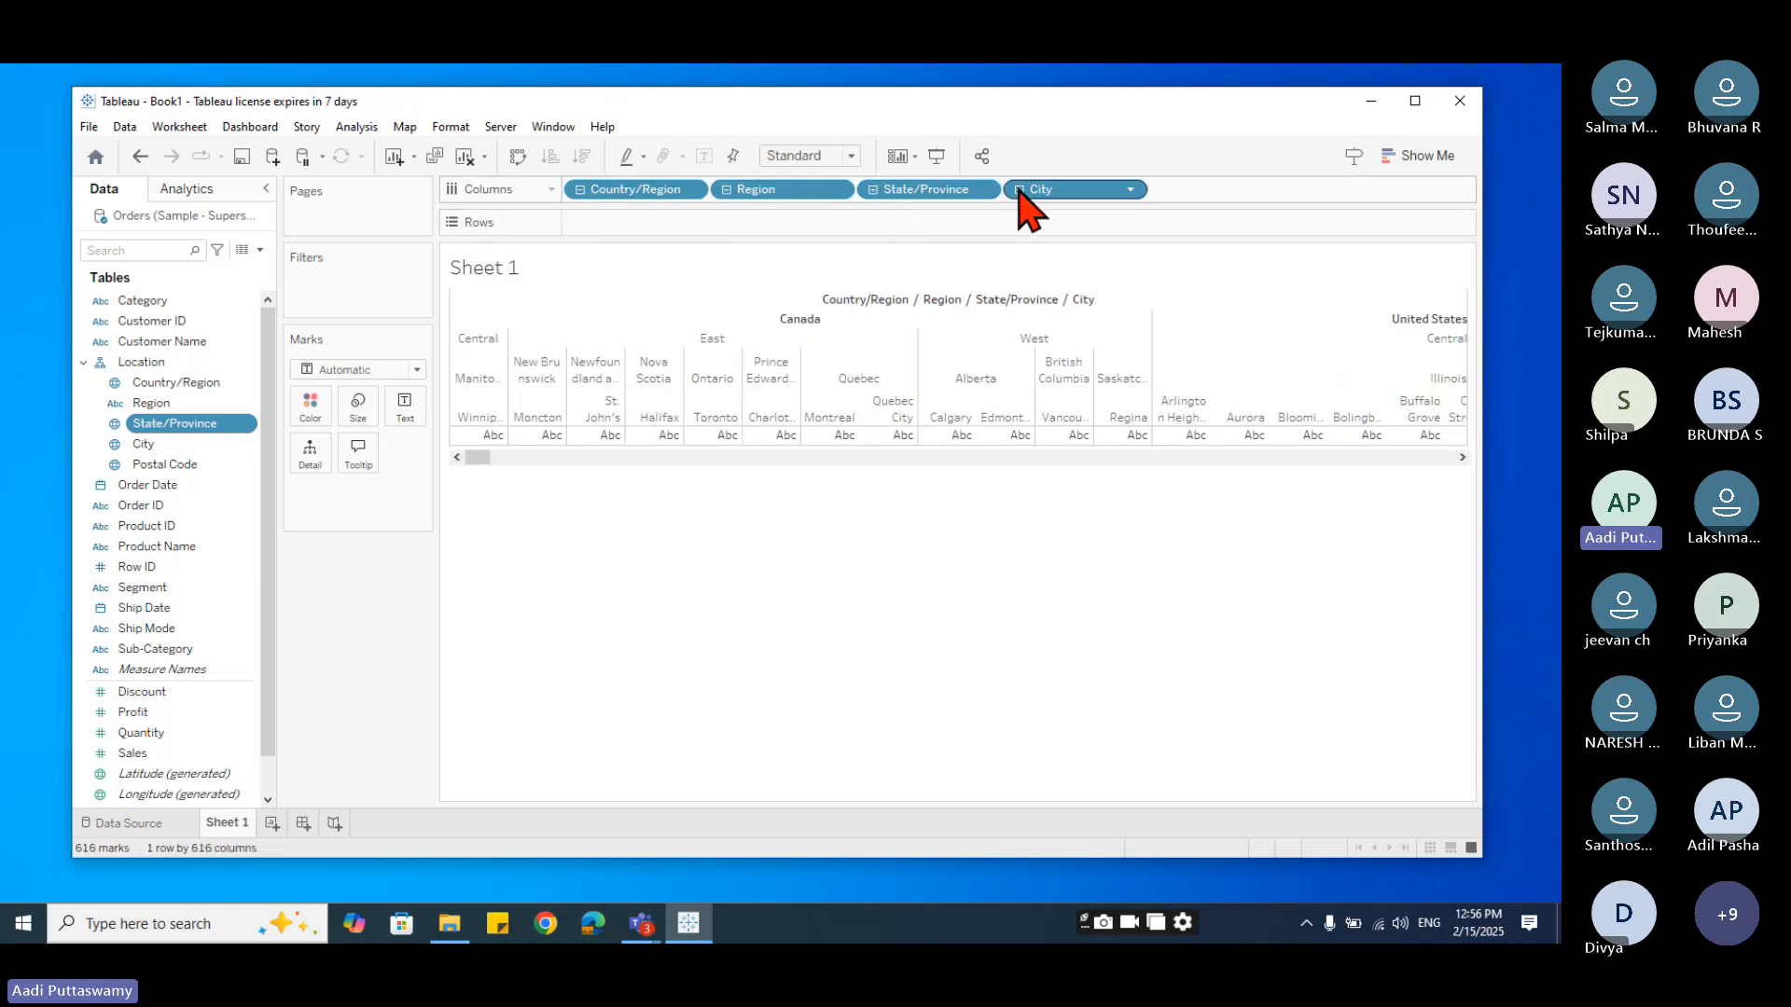
pyautogui.click(1021, 190)
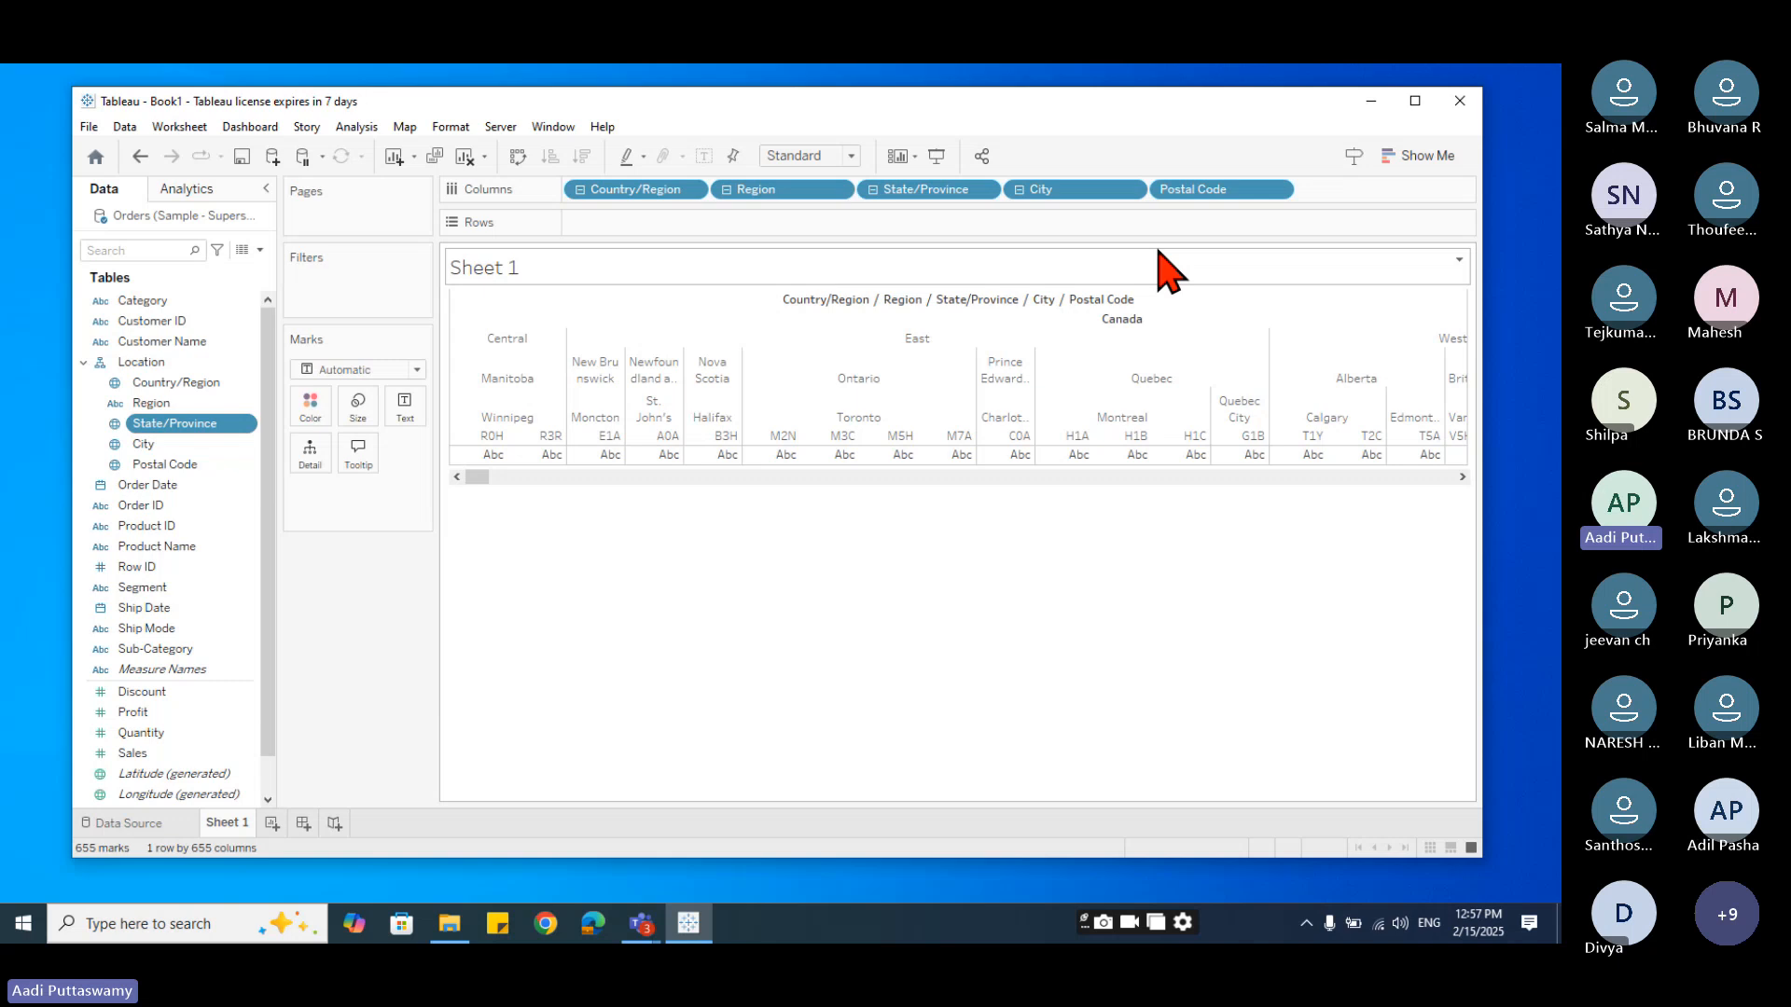
# - Clear the worksheet, and collapse and re-expand the Location hierarchy in the field list
pyautogui.click(466, 158)
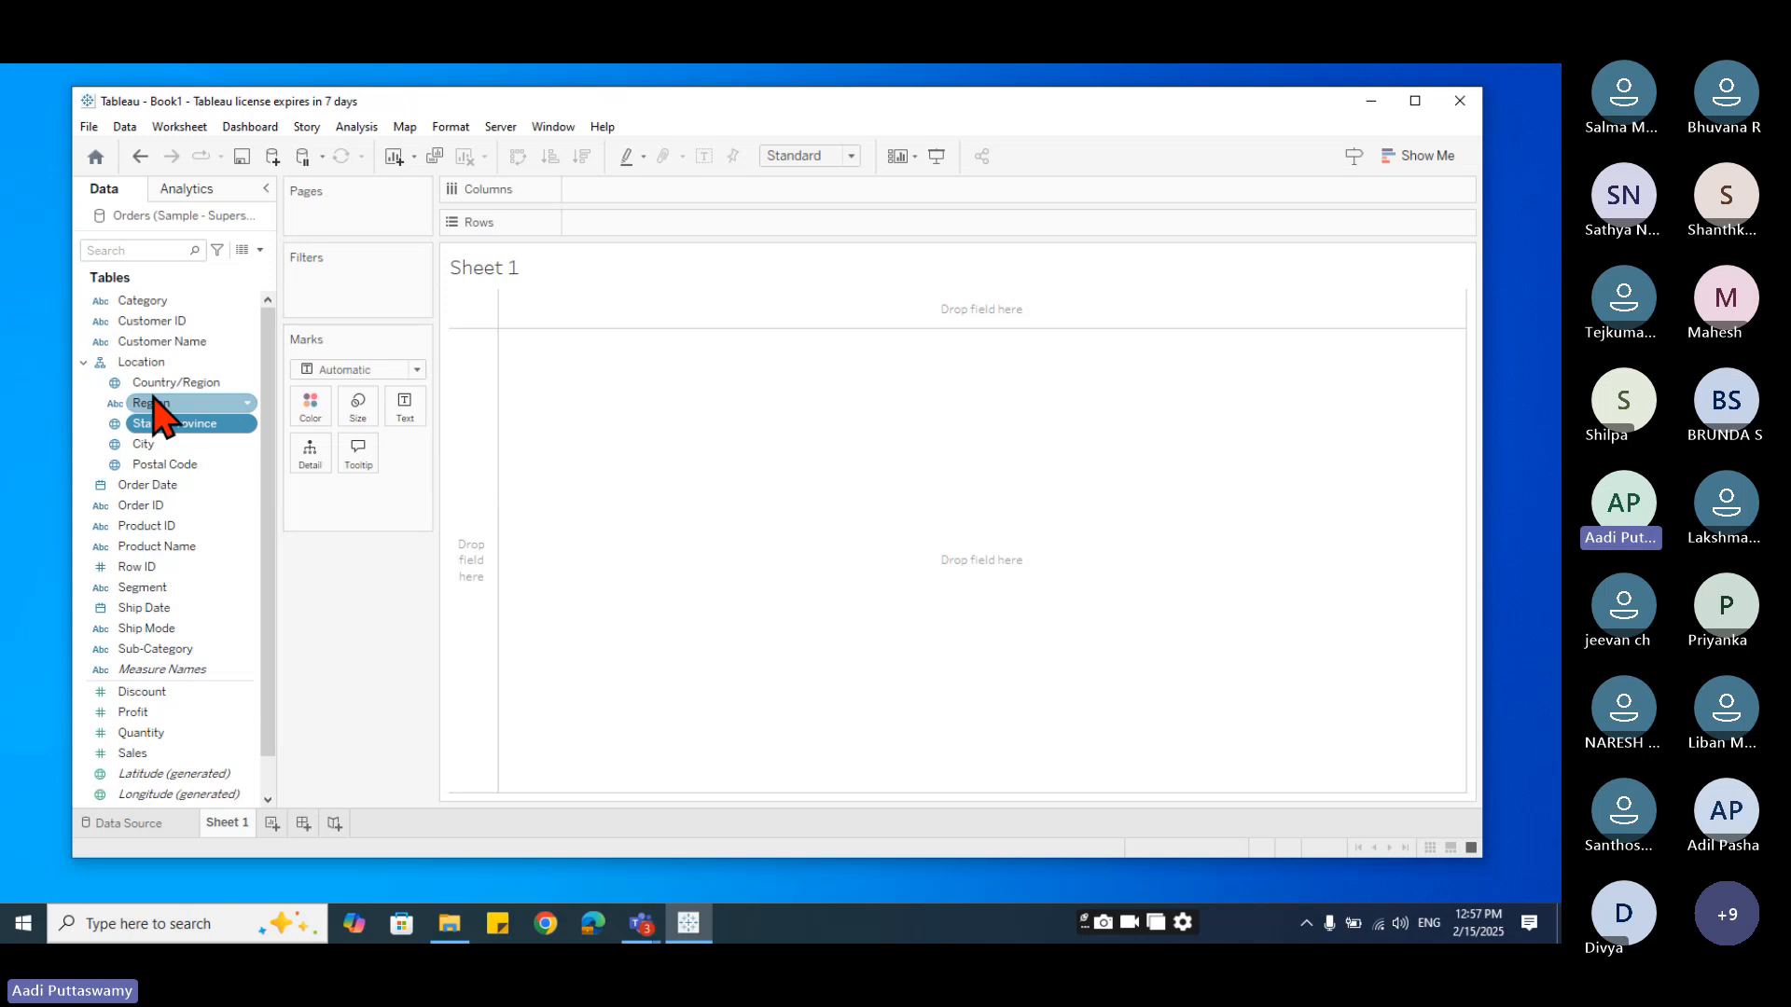
pyautogui.click(84, 364)
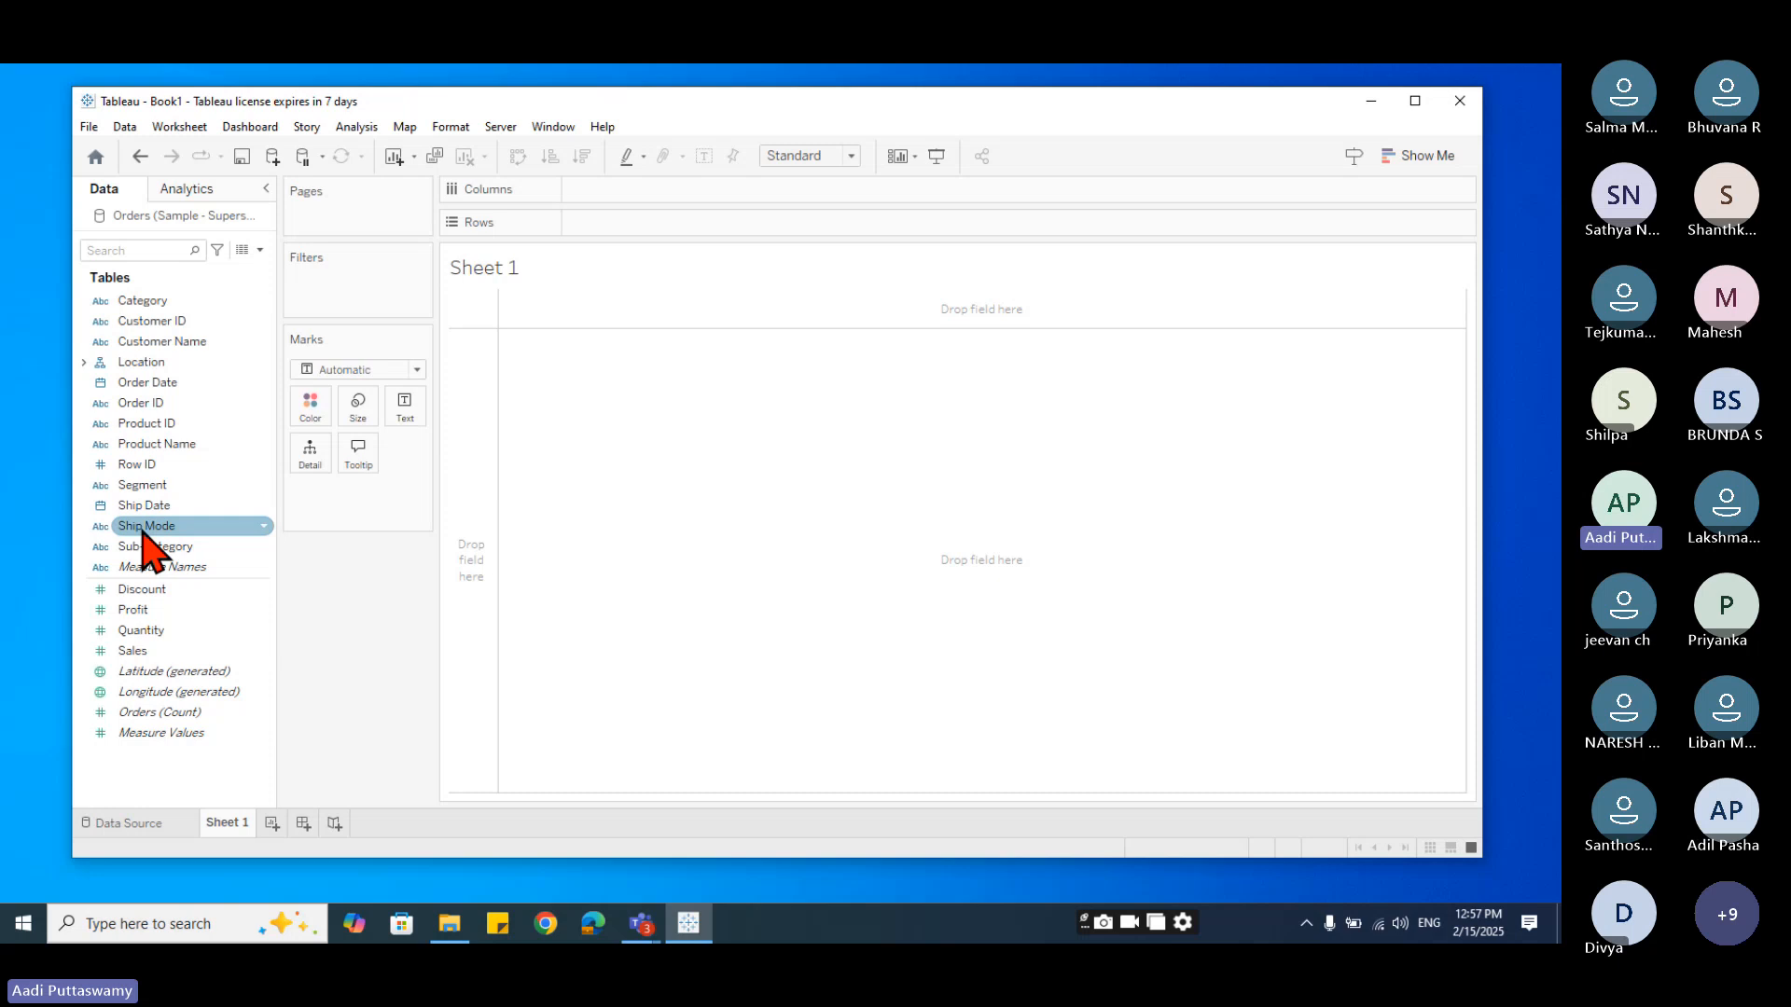
pyautogui.click(84, 362)
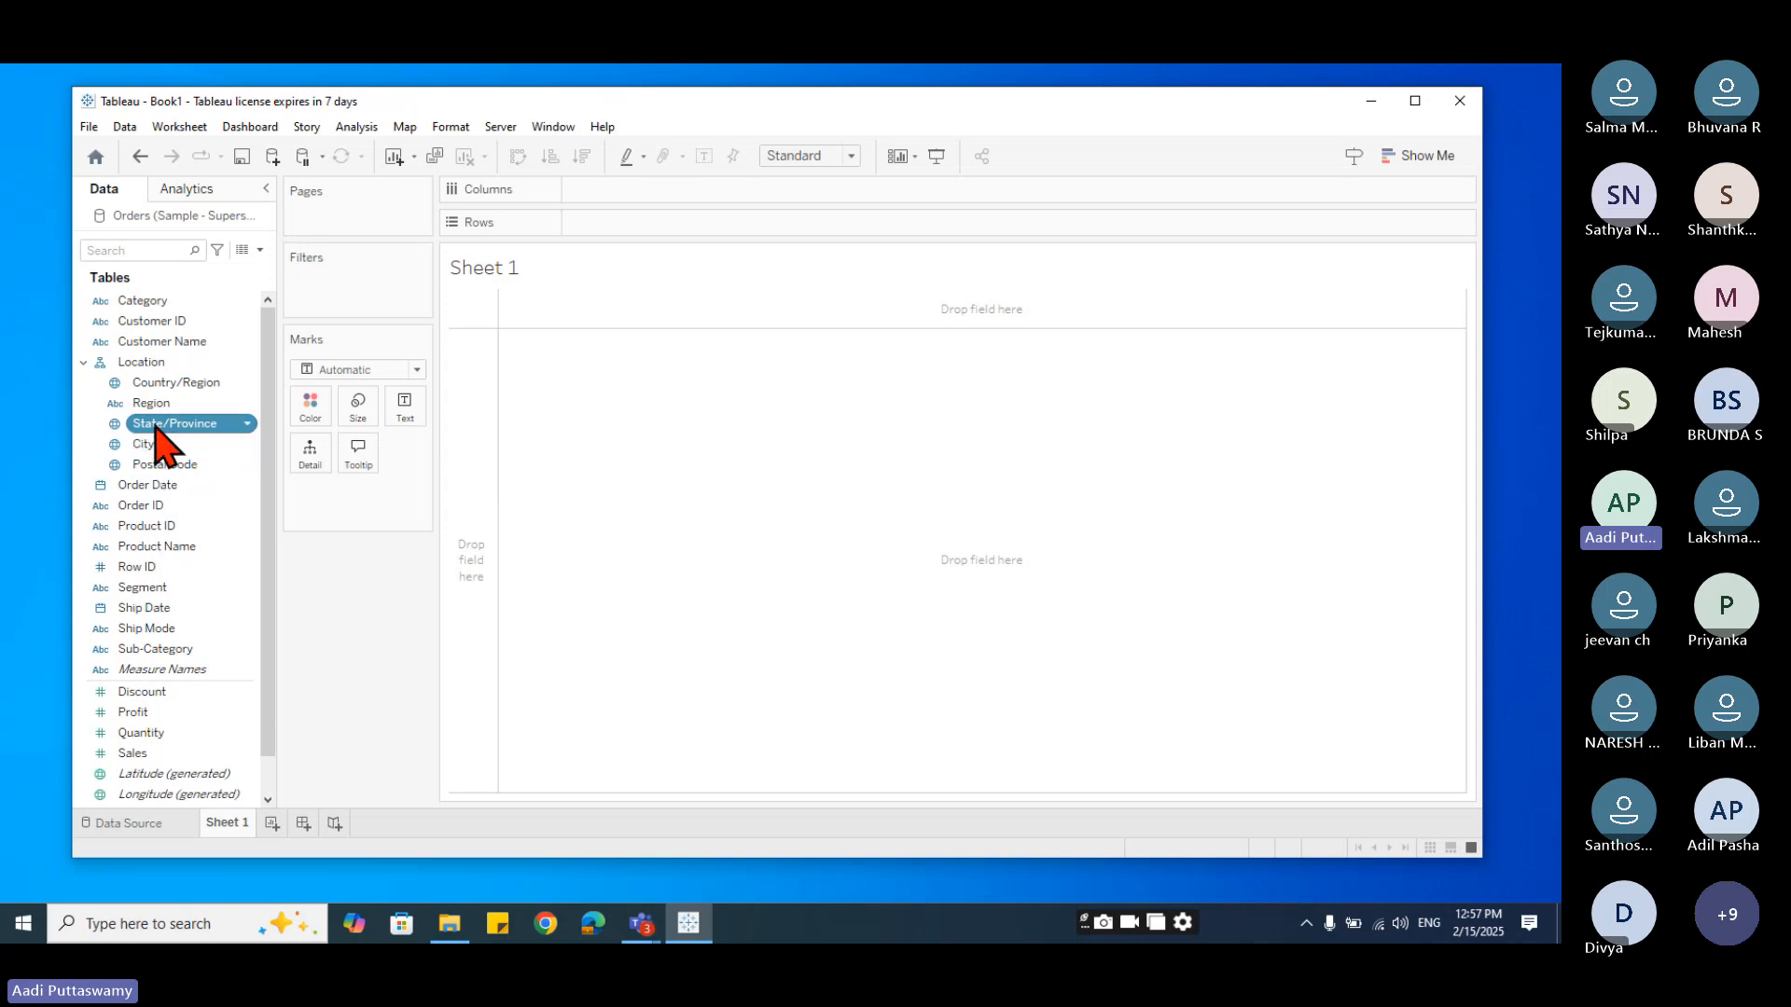
# - Place only State/Province from the Location hierarchy on Columns, remove it again, and collapse the hierarchy in the field list
pyautogui.moveTo(172, 424); pyautogui.dragTo(672, 189)
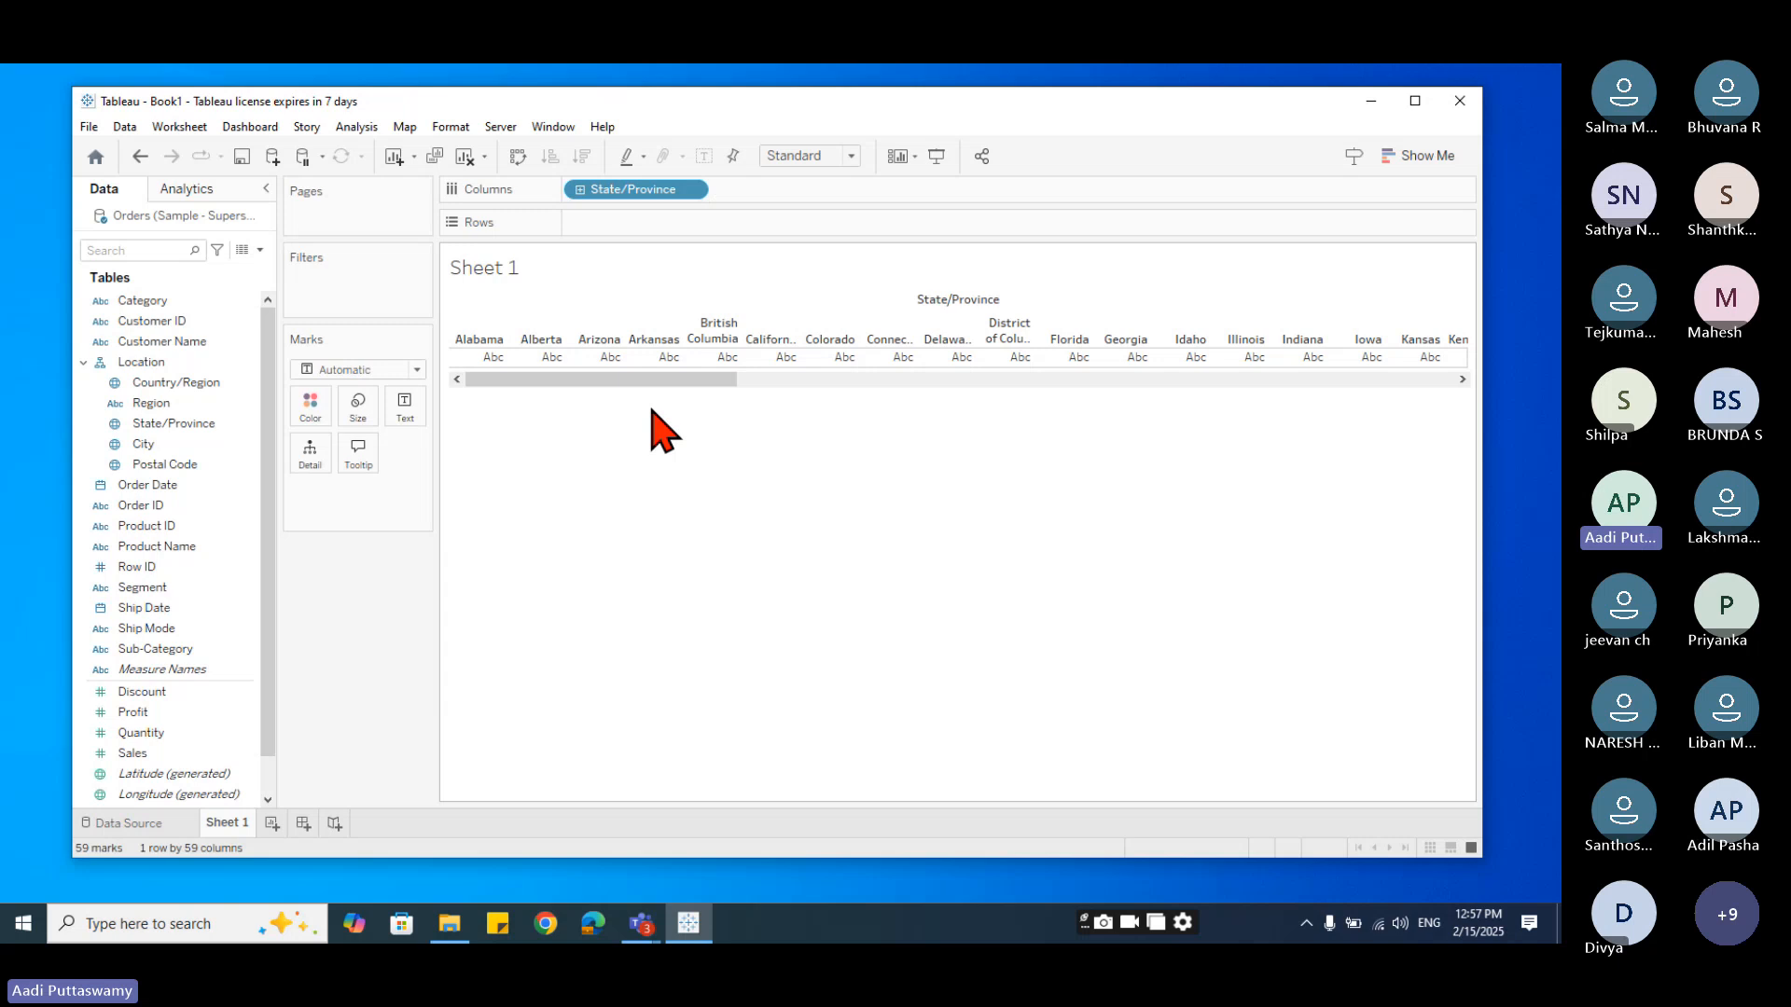
pyautogui.moveTo(642, 191); pyautogui.dragTo(42, 410)
pyautogui.click(83, 362)
# - Examine the Category, Sub-Category, Product ID and Product Name fields in the Orders field list
pyautogui.click(165, 484)
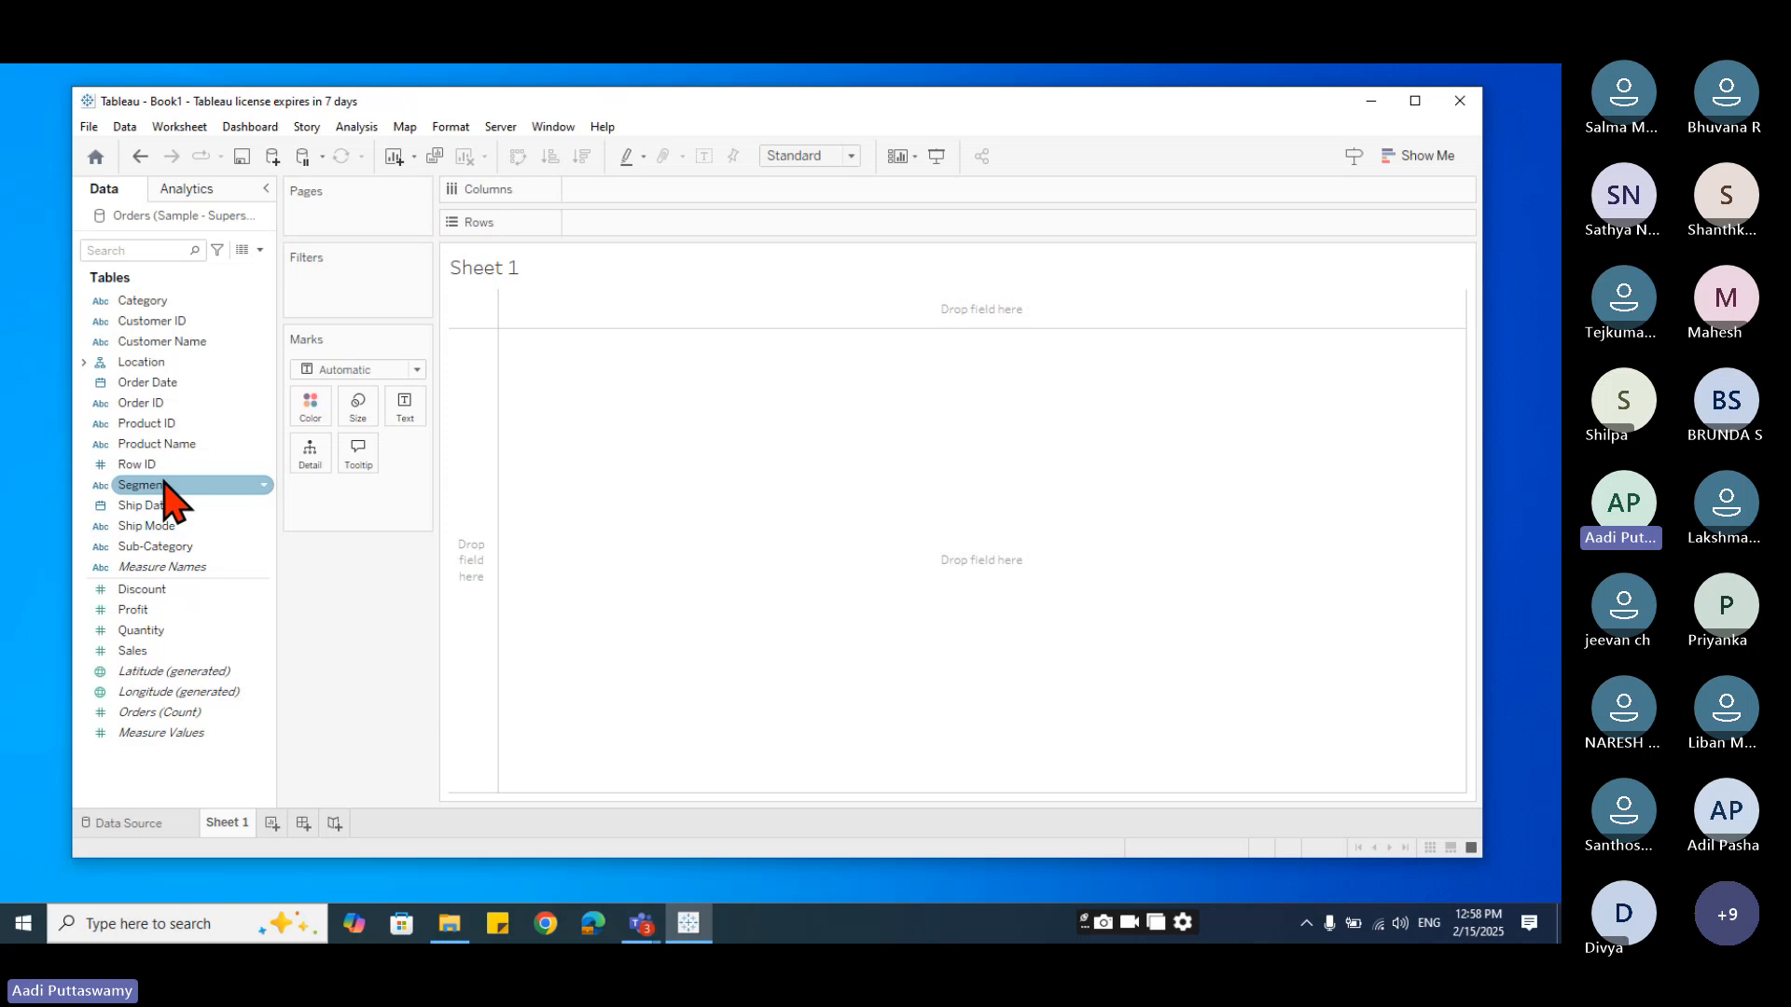
pyautogui.click(182, 301)
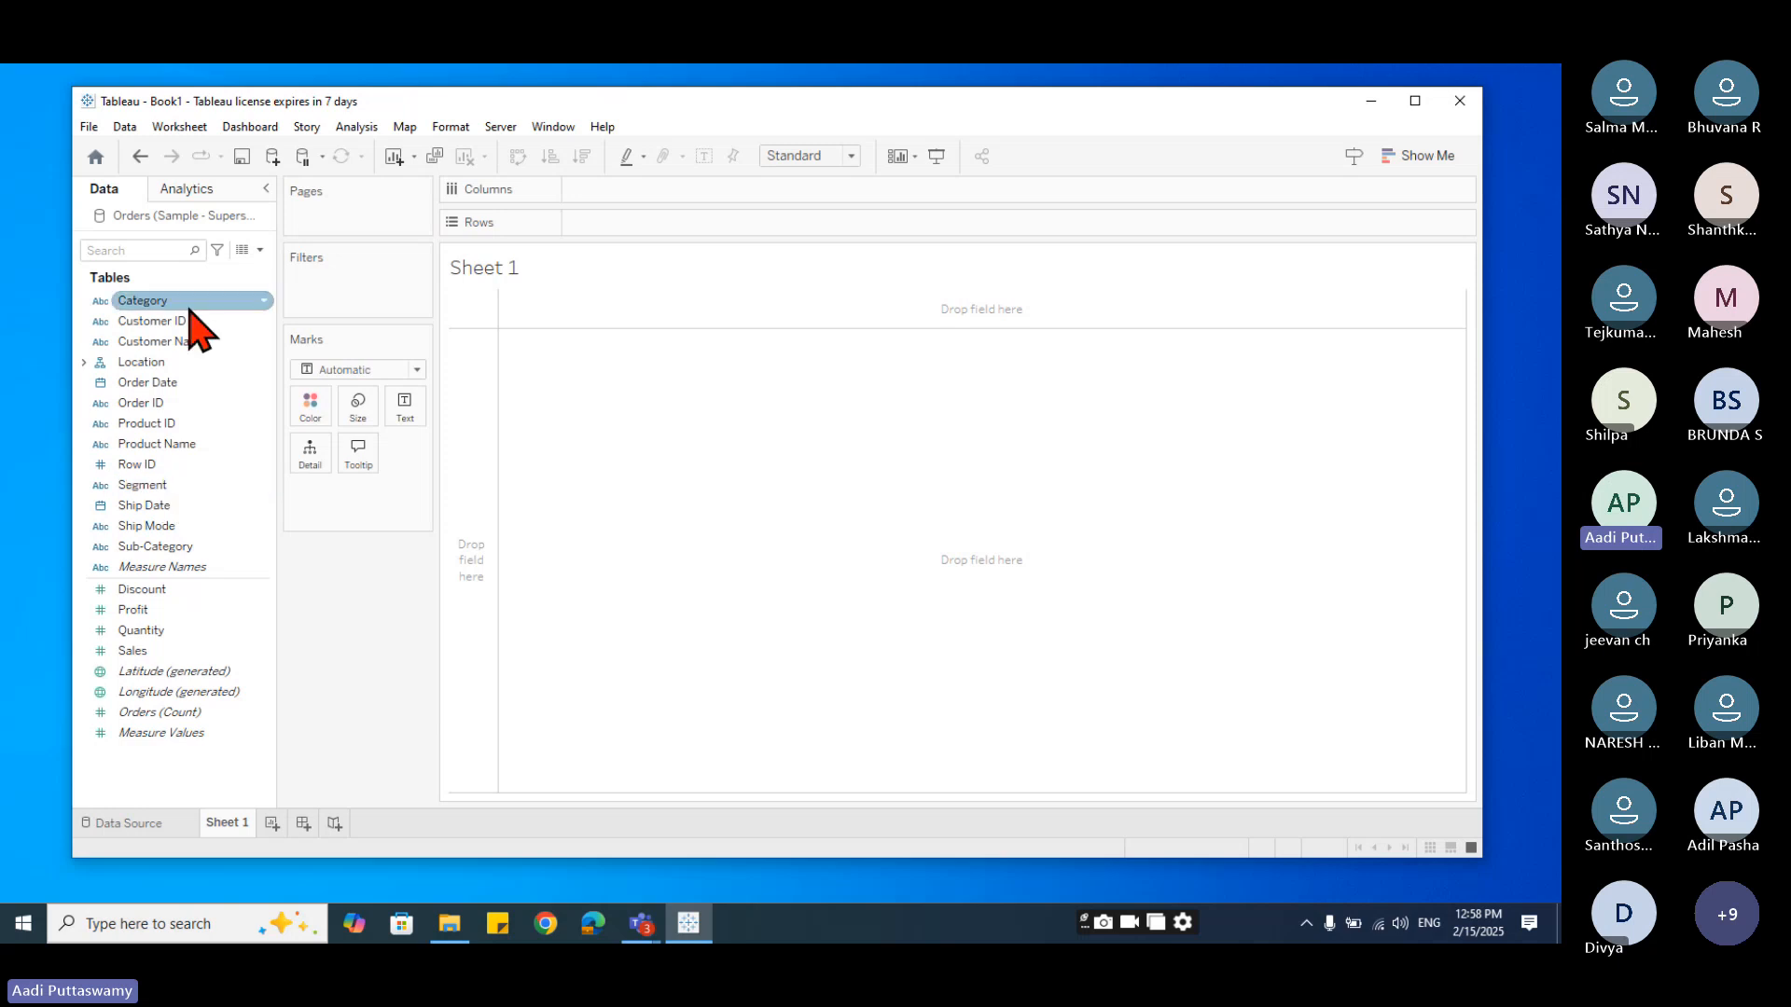
pyautogui.click(149, 546)
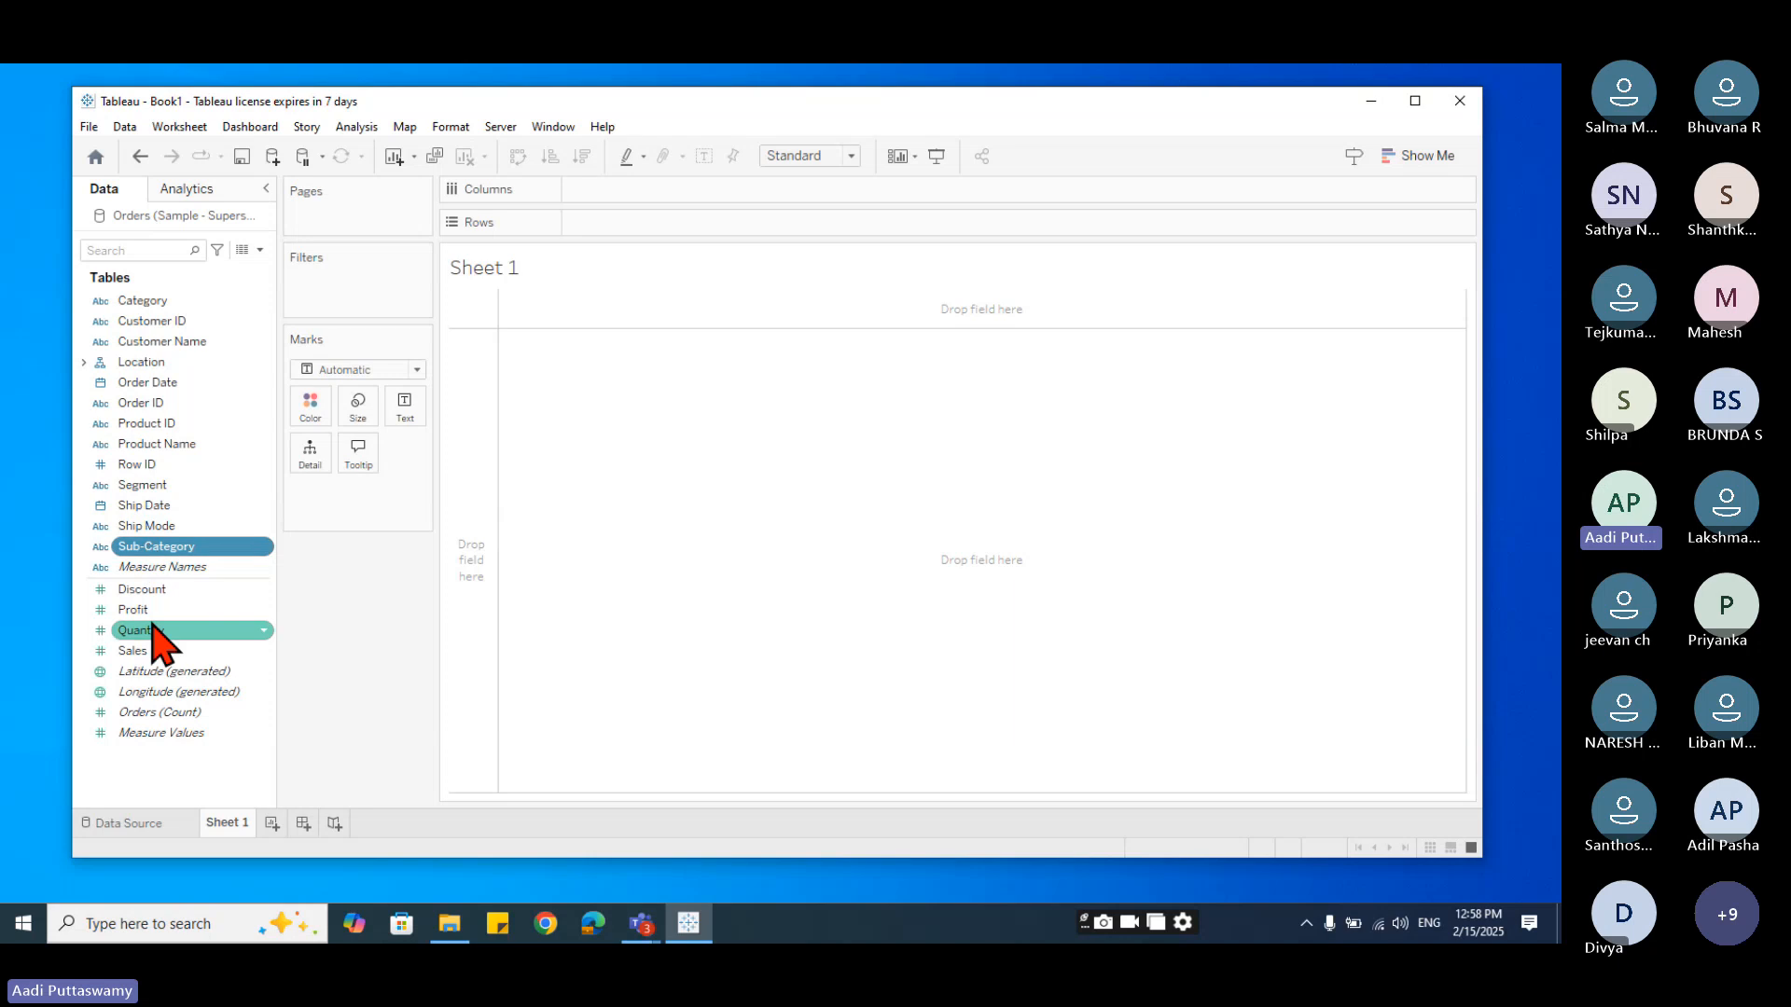
pyautogui.click(165, 445)
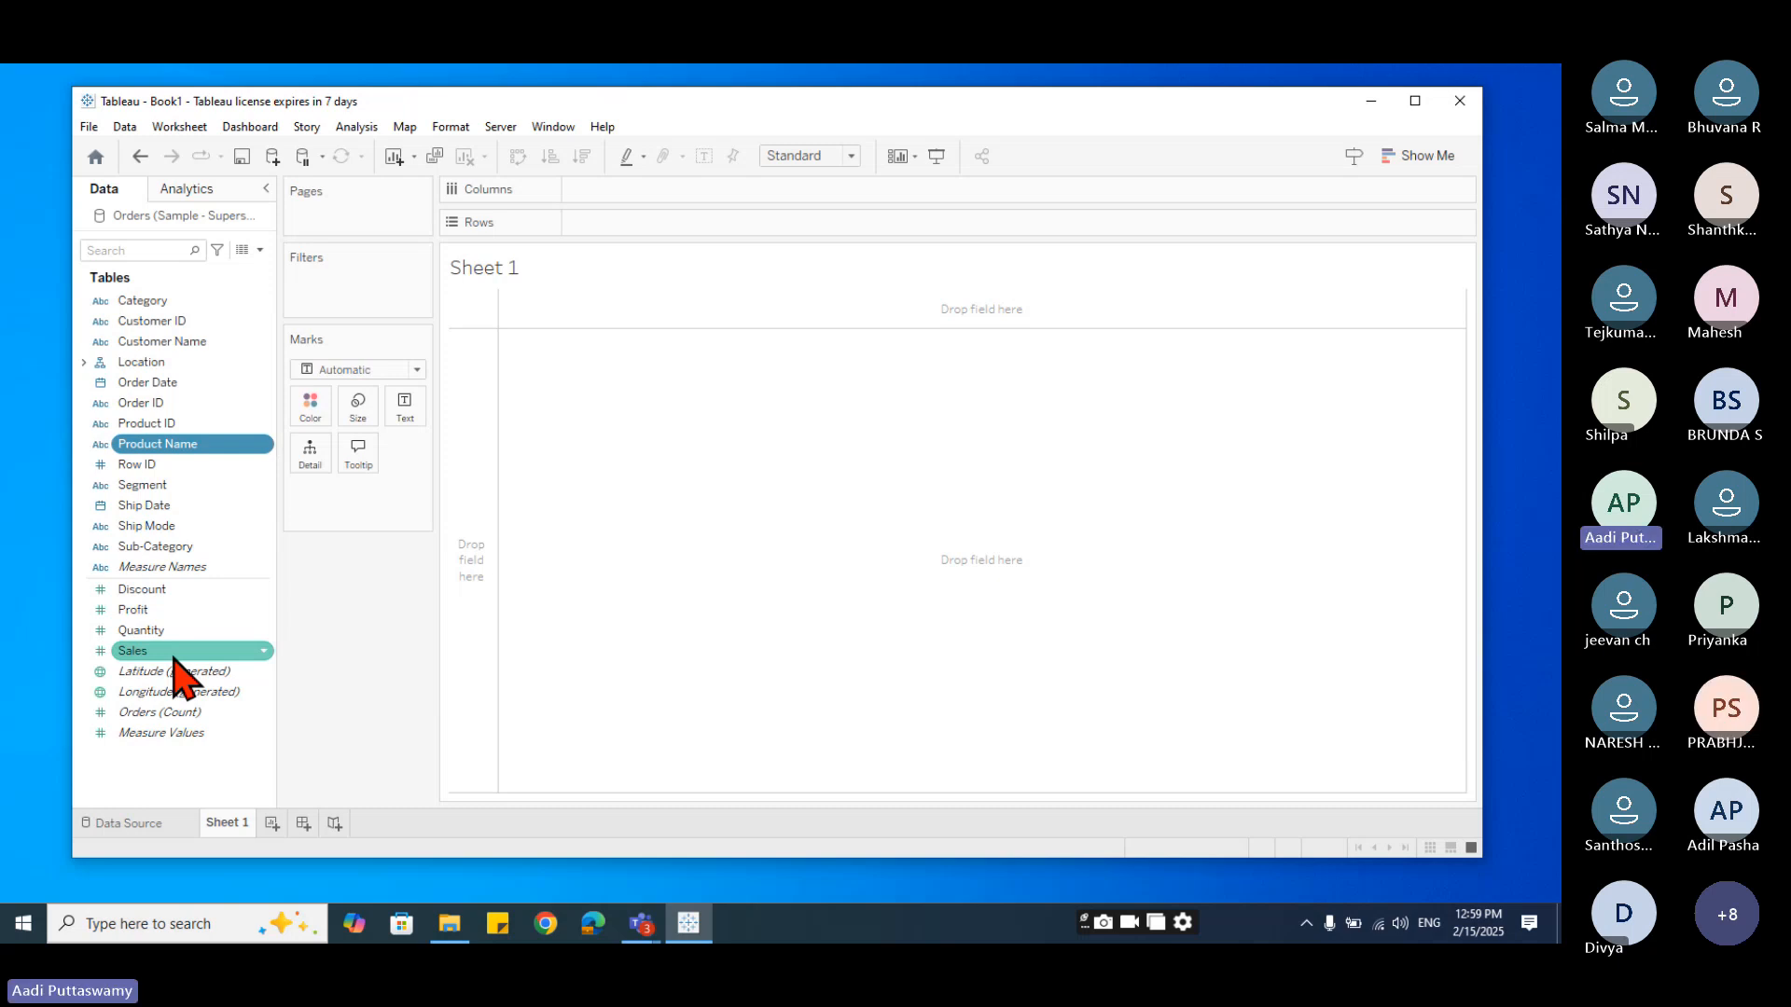
pyautogui.click(151, 301)
pyautogui.click(167, 549)
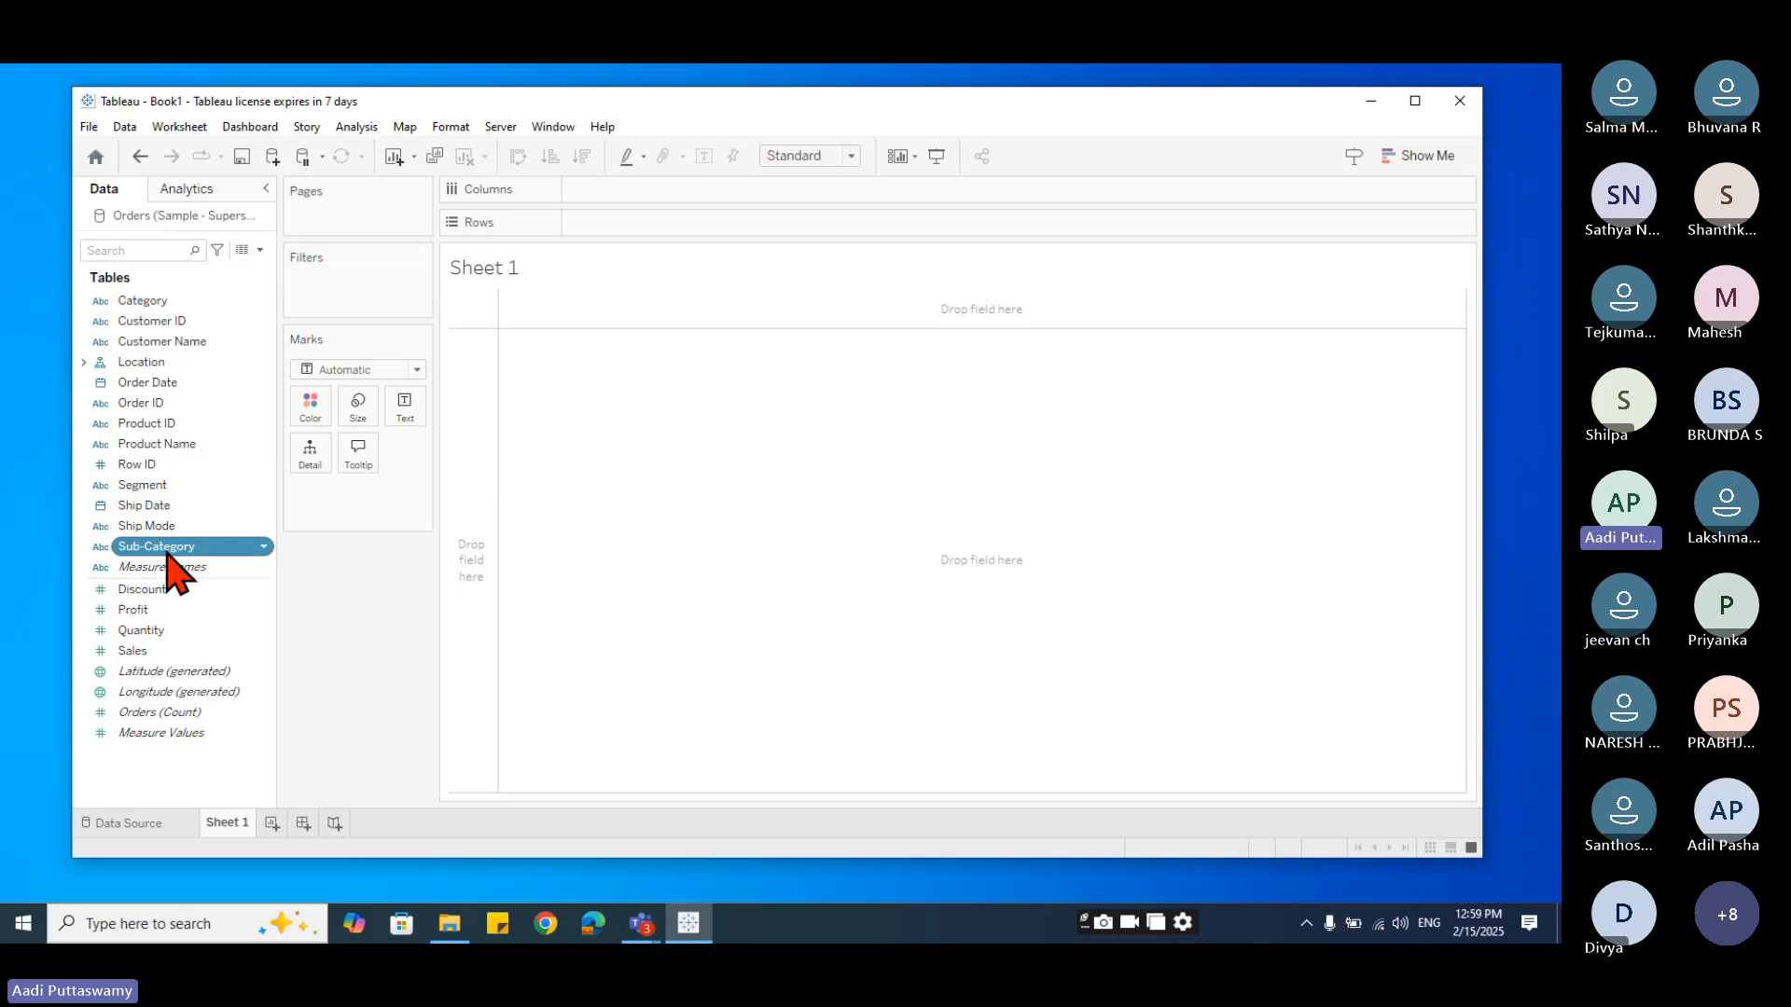
pyautogui.click(146, 426)
pyautogui.click(155, 447)
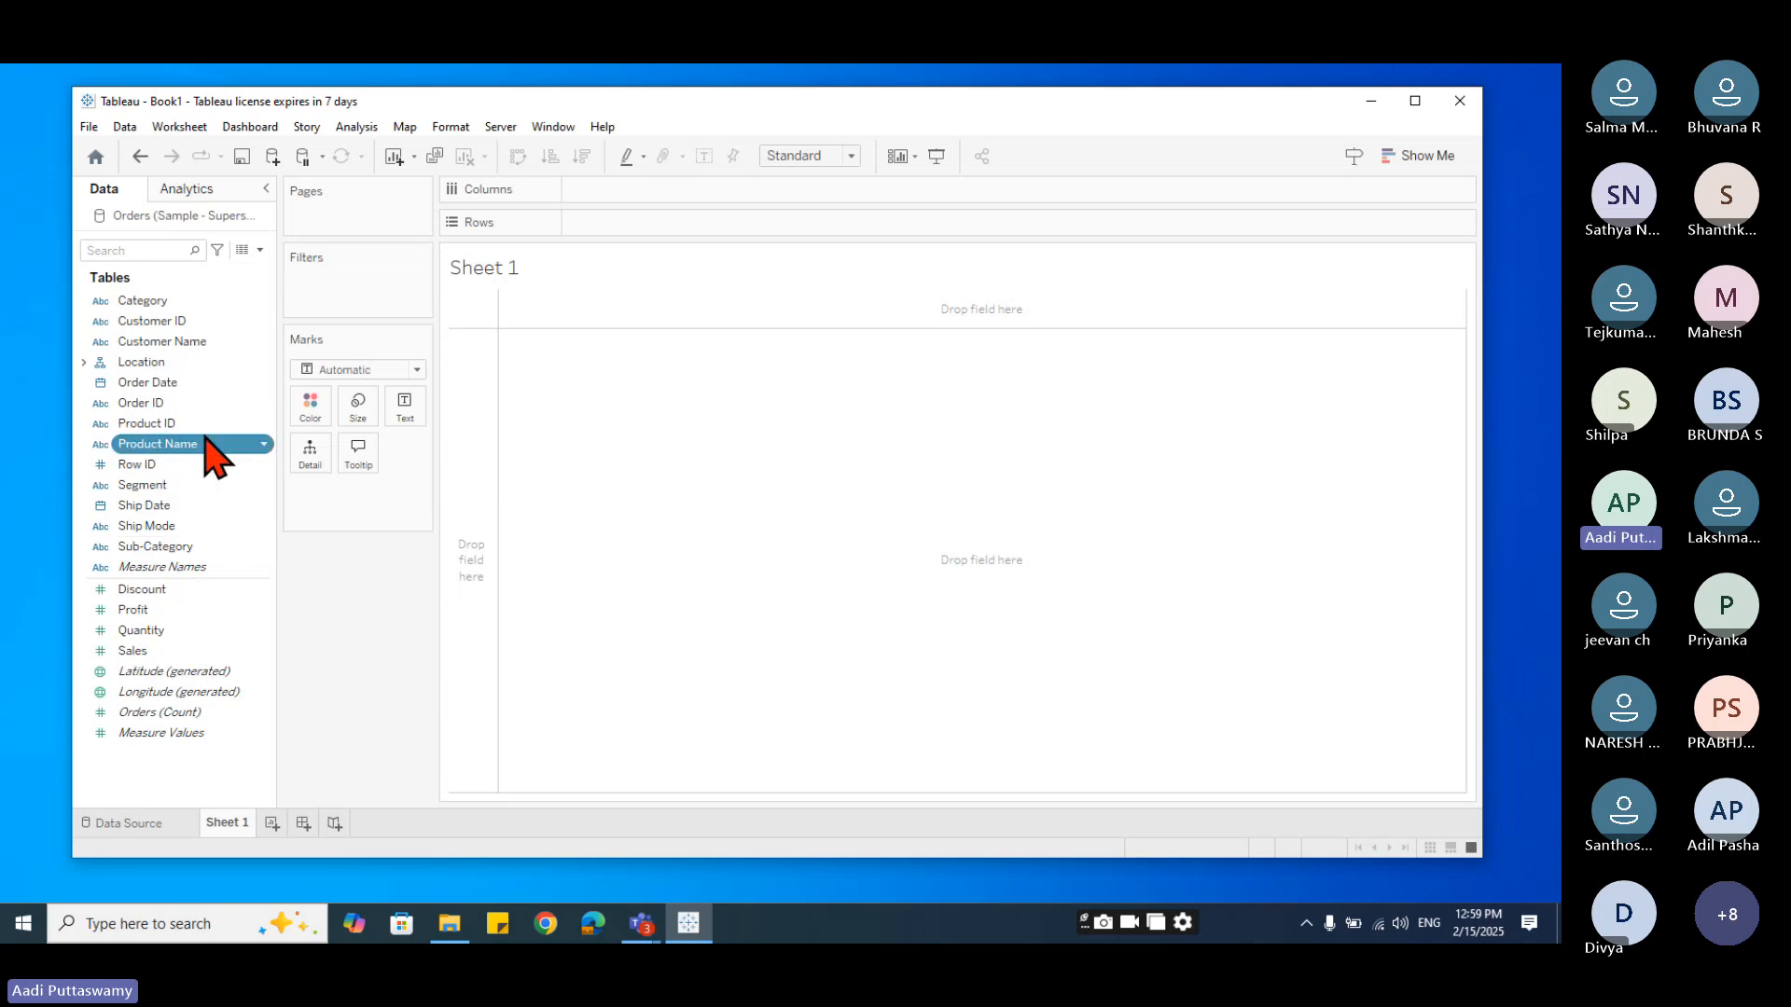
pyautogui.moveTo(183, 580)
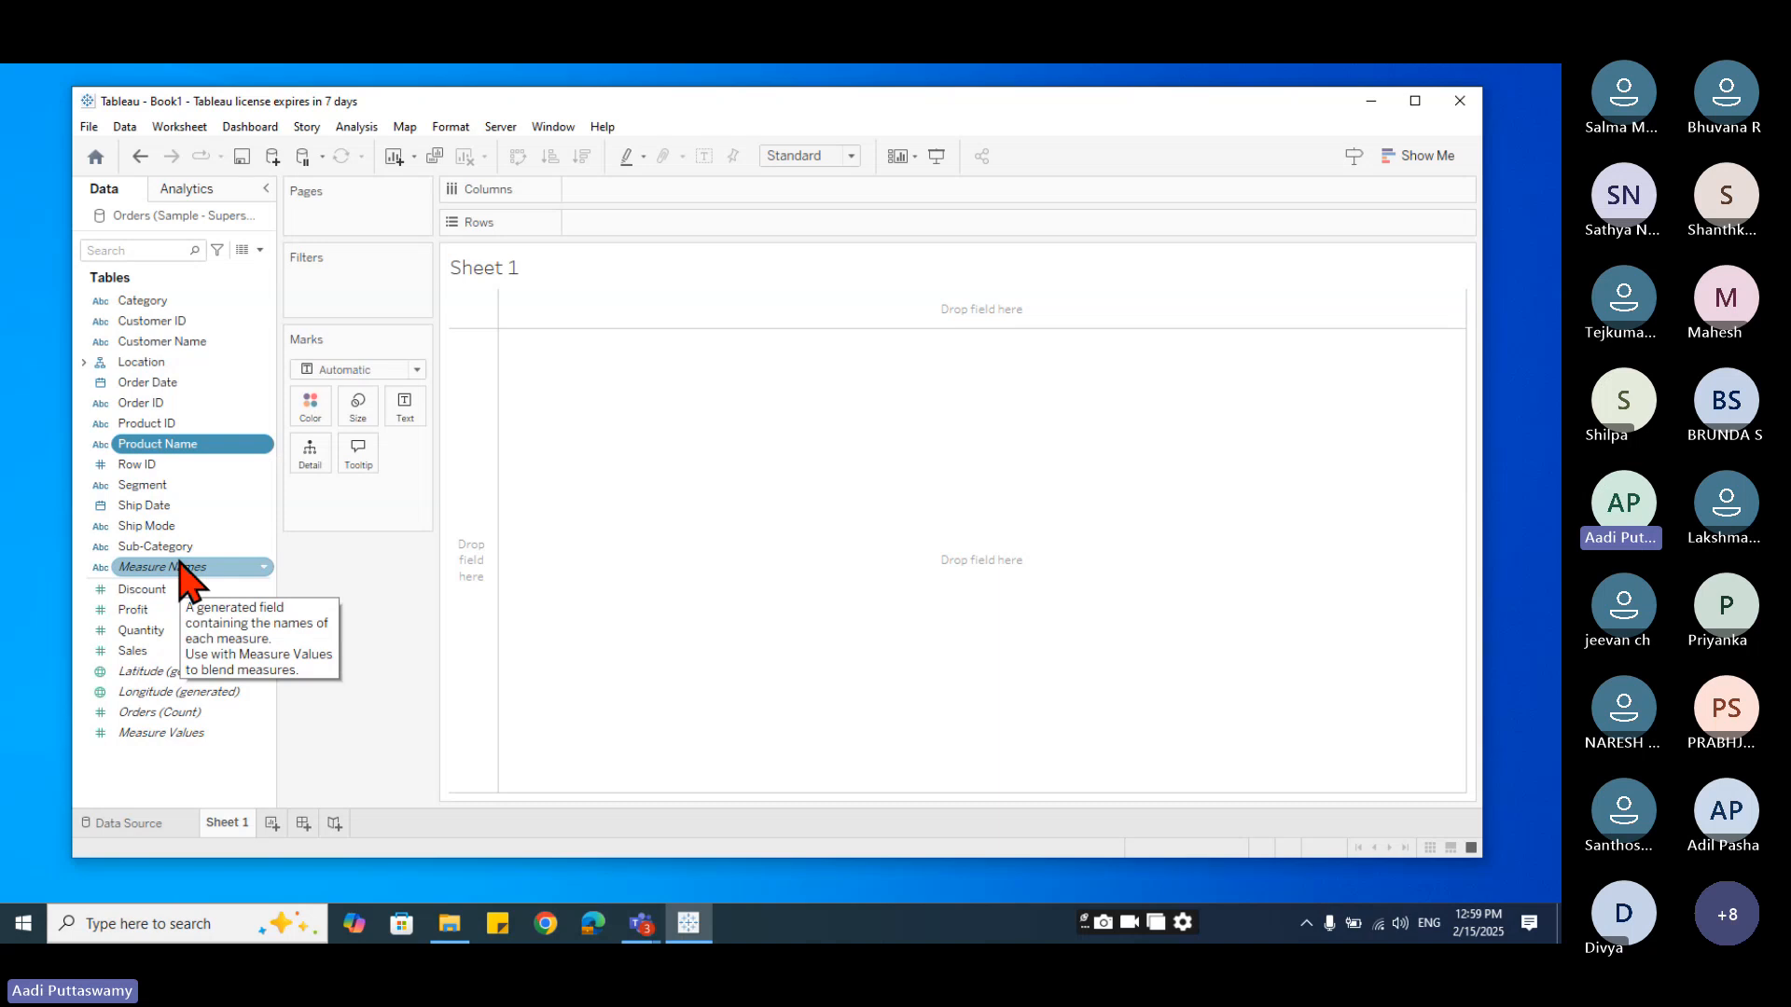
# - Group the fields in the Orders field list by folder instead of by data source table
pyautogui.rightClick(146, 308)
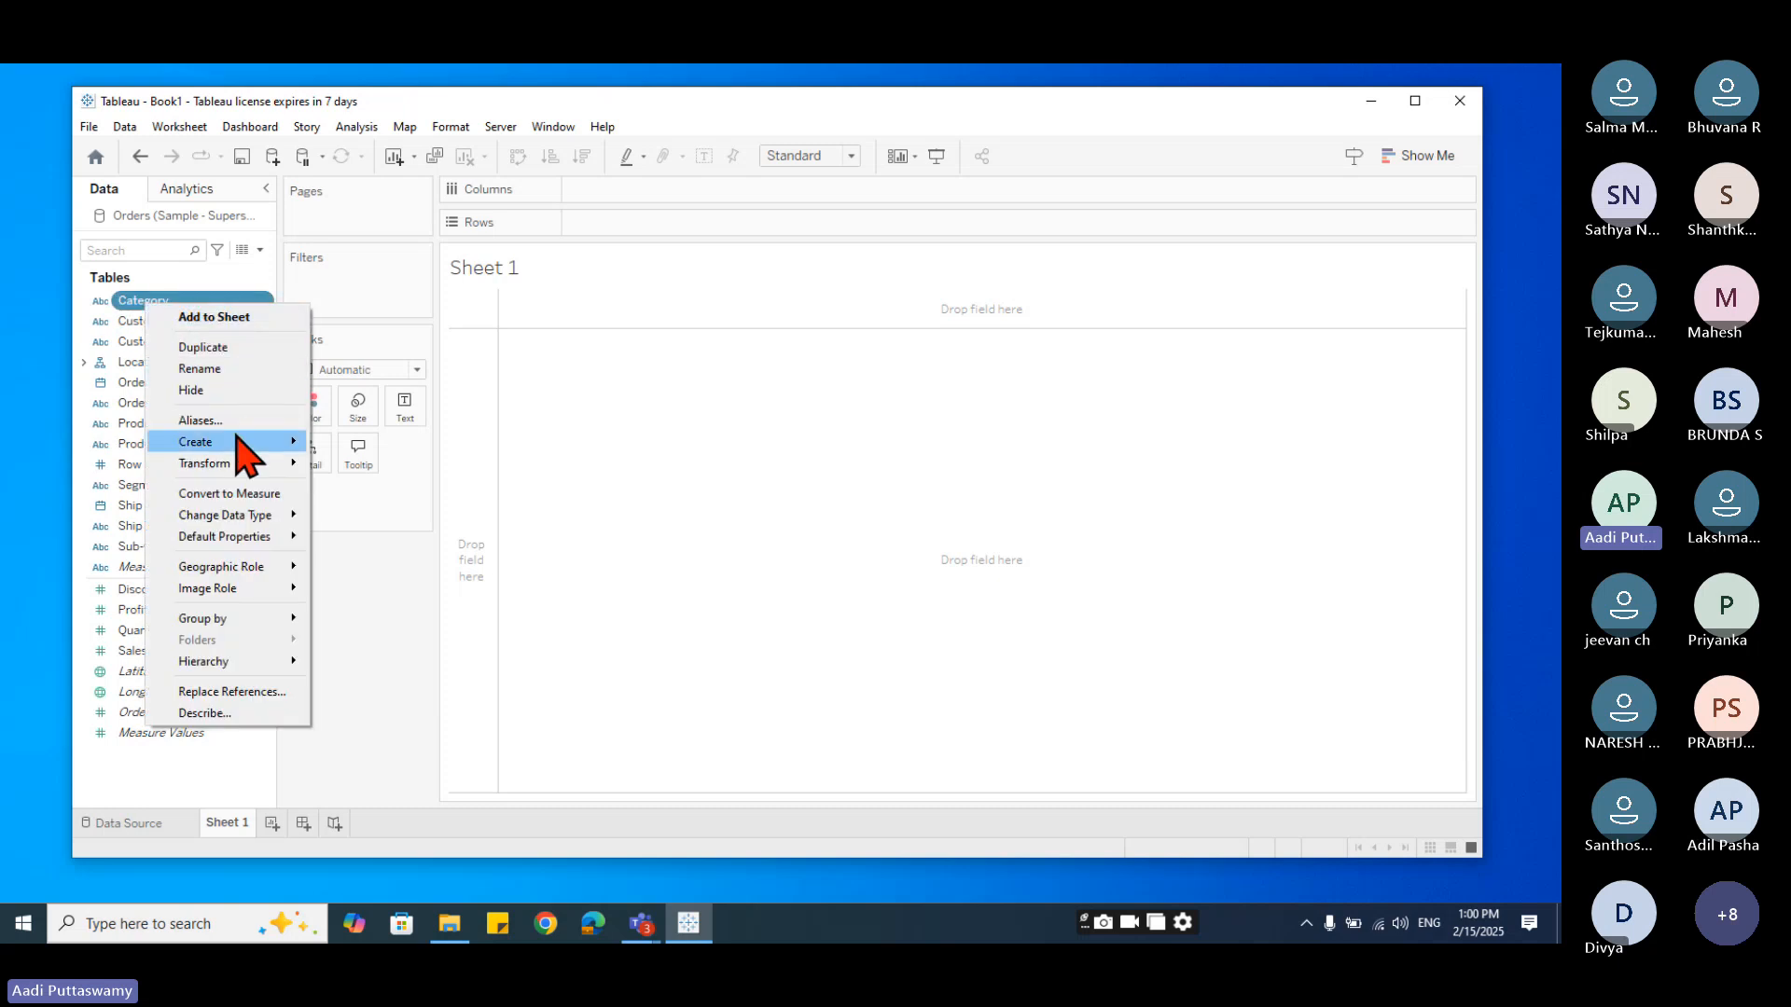
pyautogui.moveTo(237, 445)
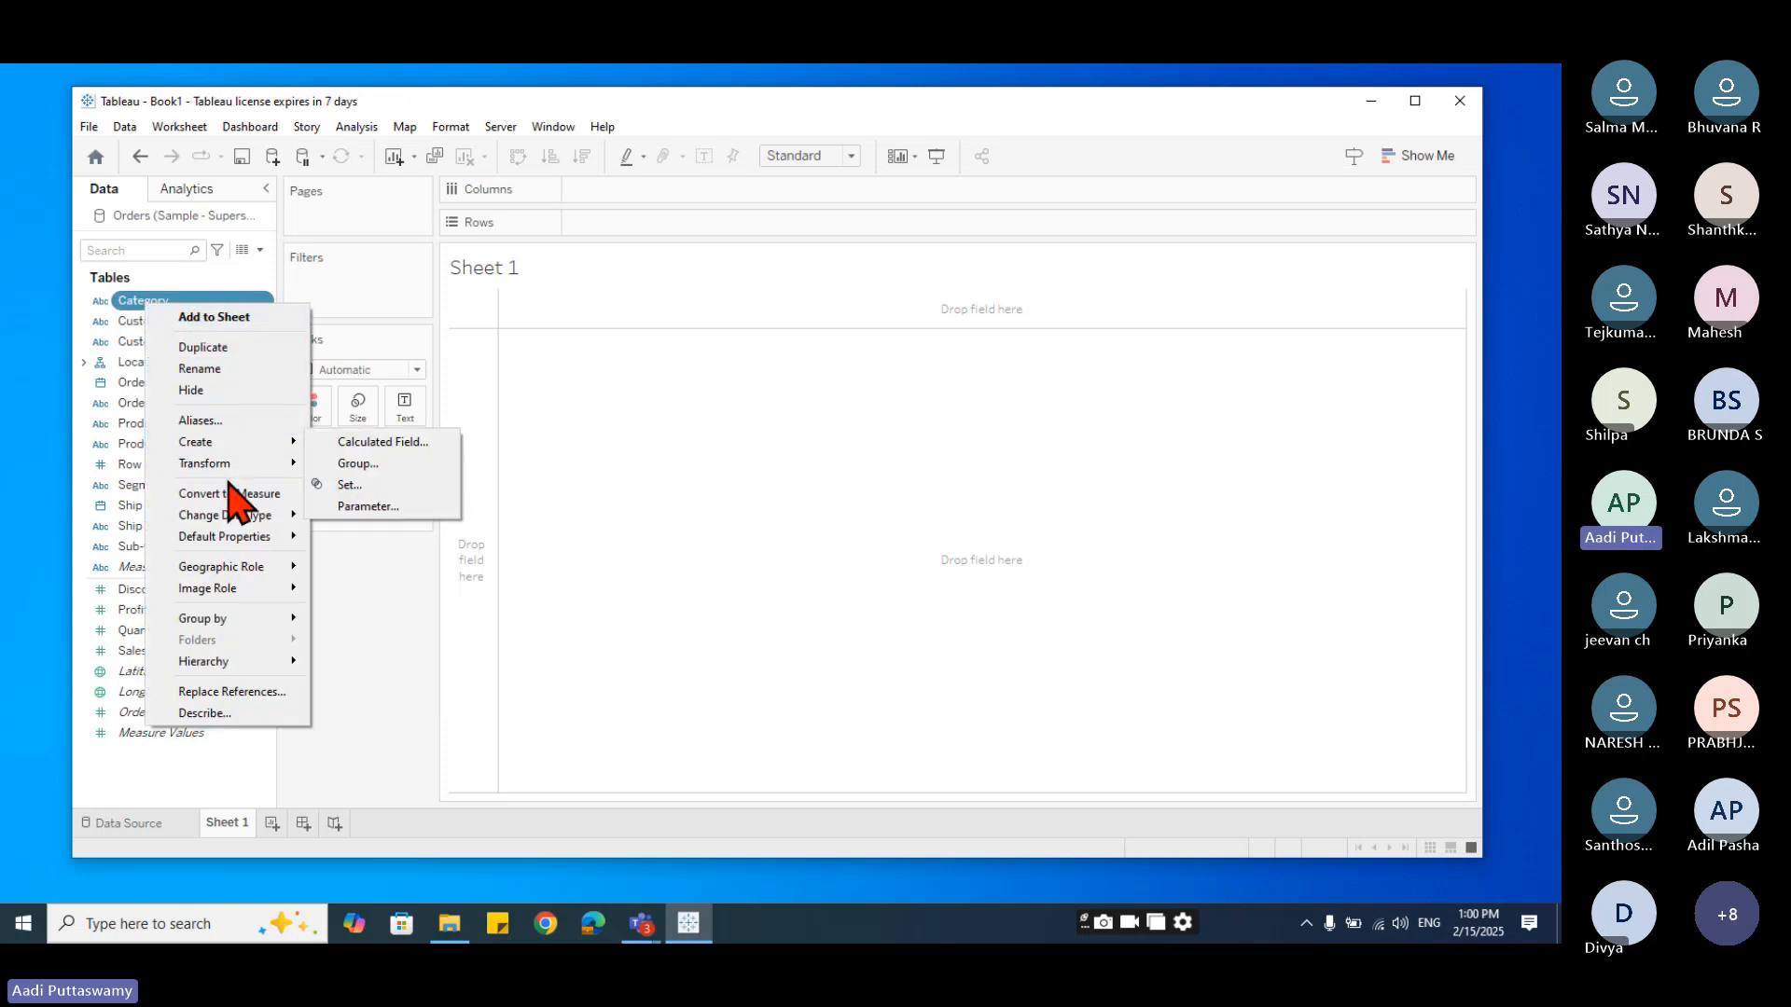
pyautogui.moveTo(212, 621)
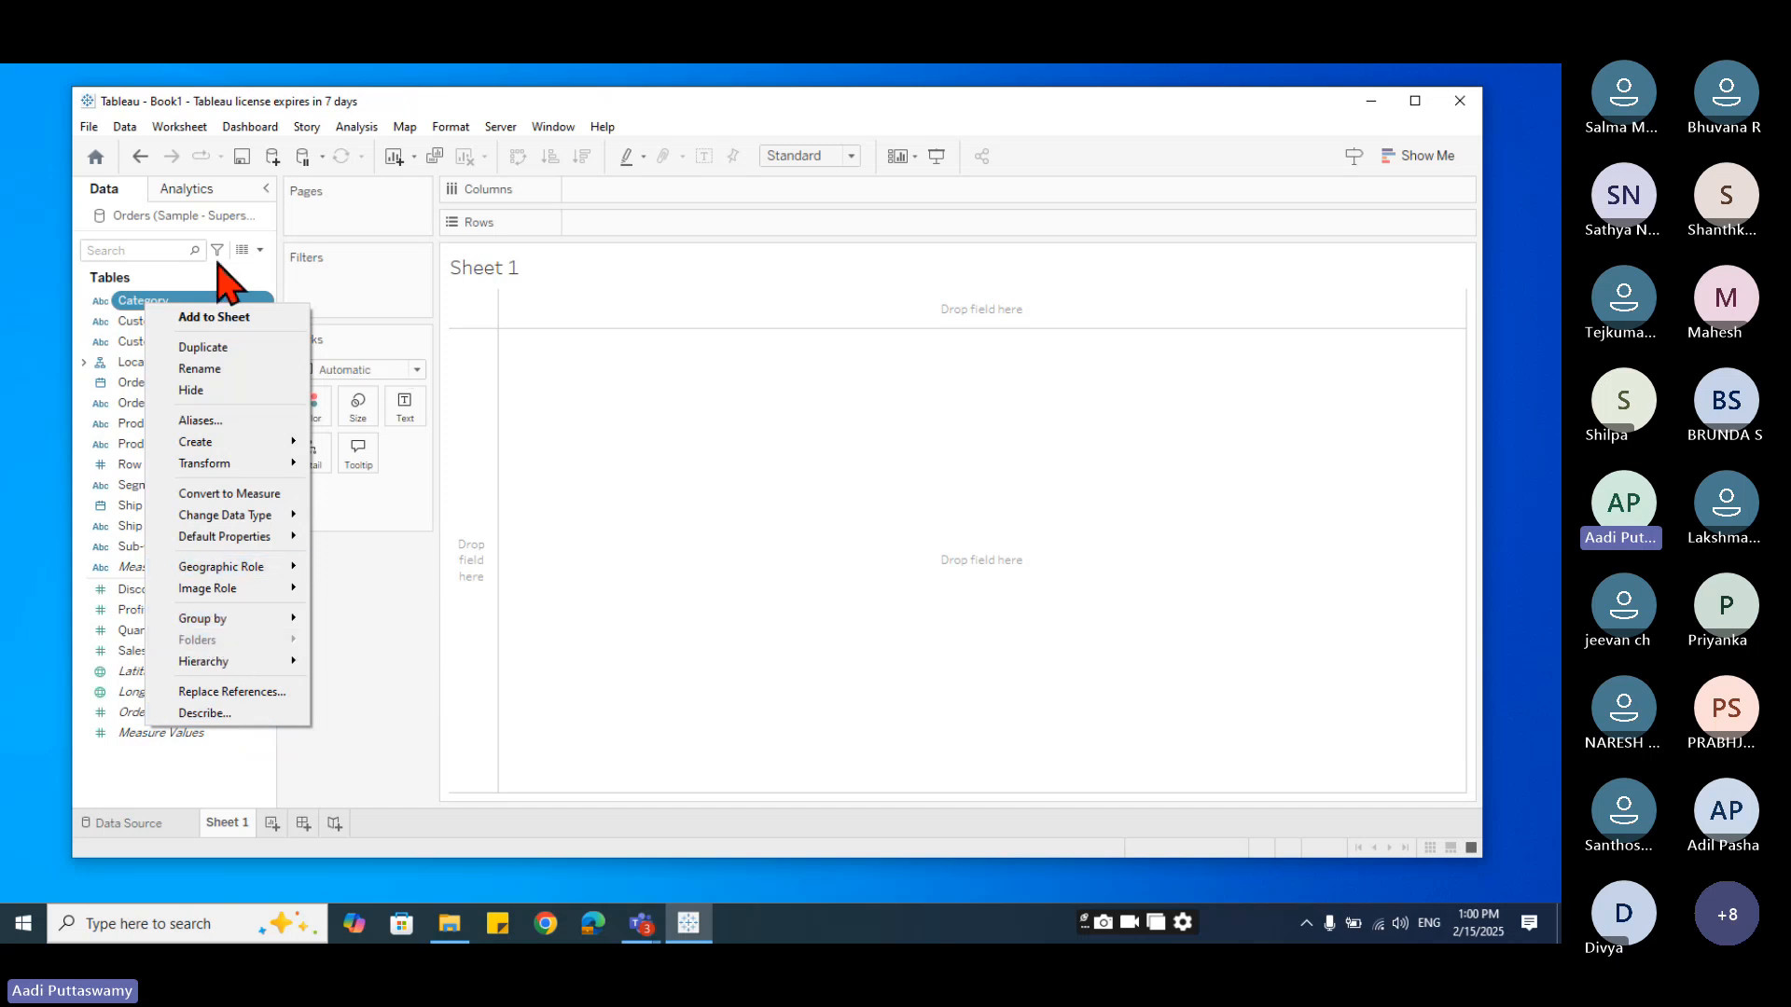
pyautogui.click(124, 282)
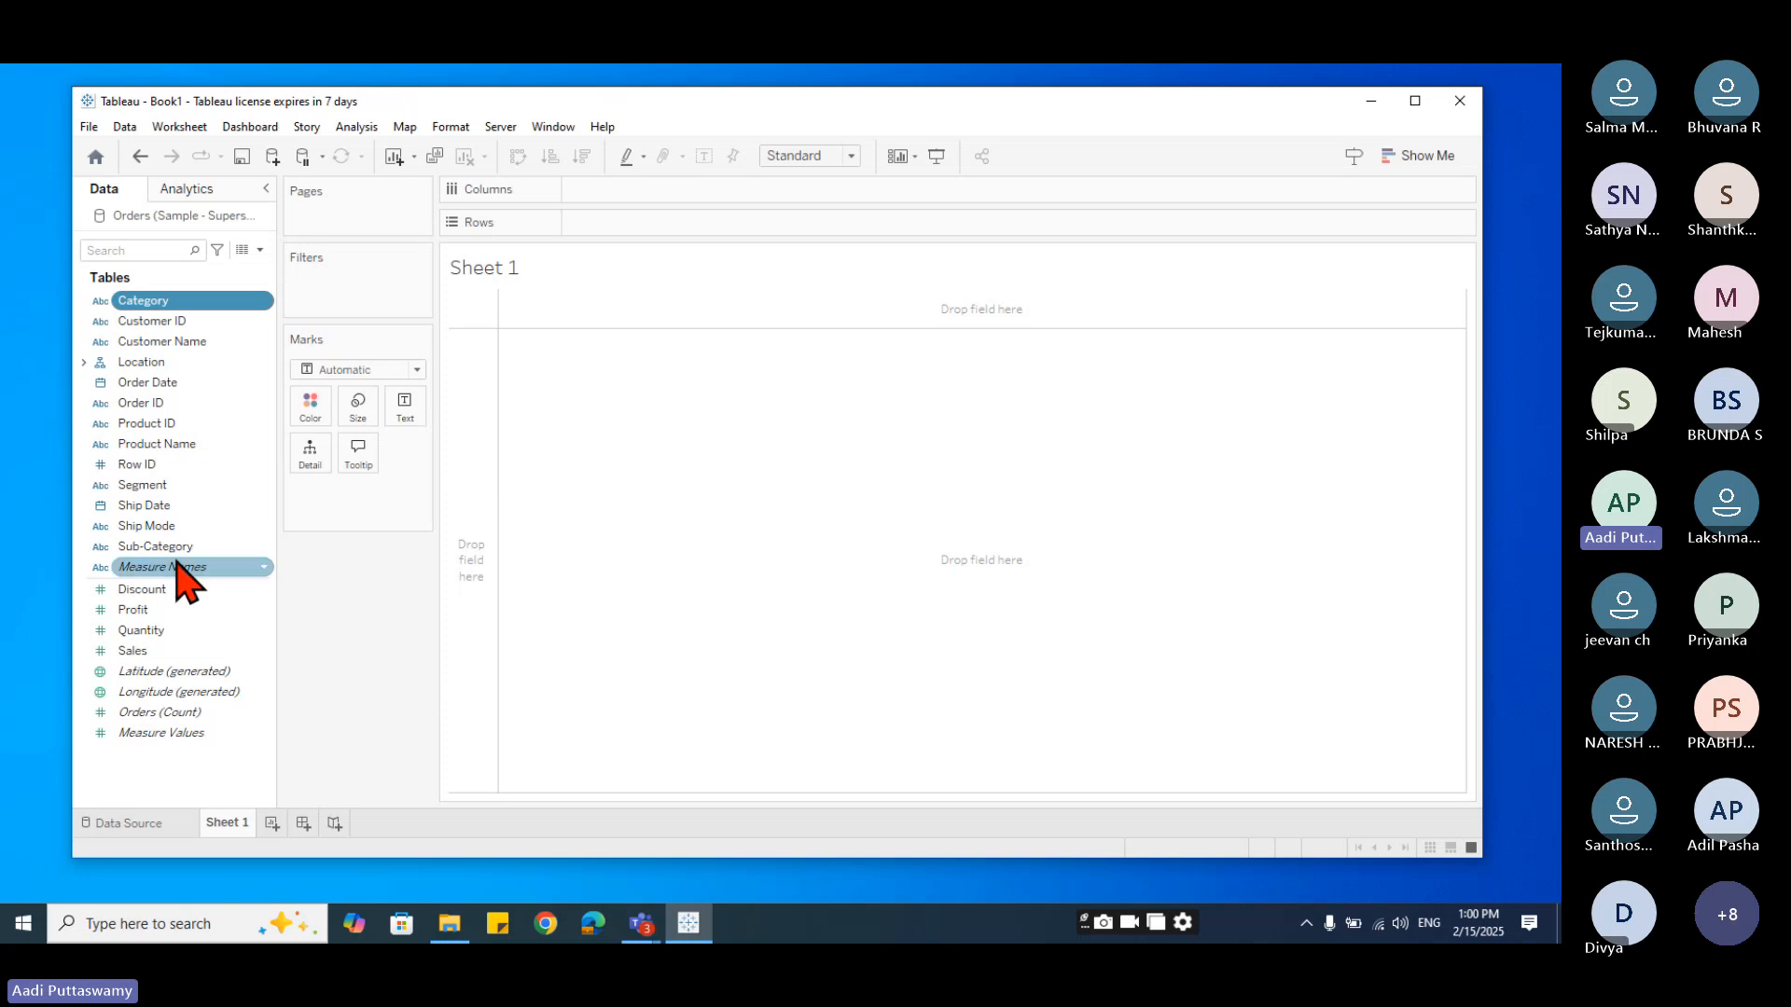
pyautogui.rightClick(155, 299)
pyautogui.moveTo(224, 614)
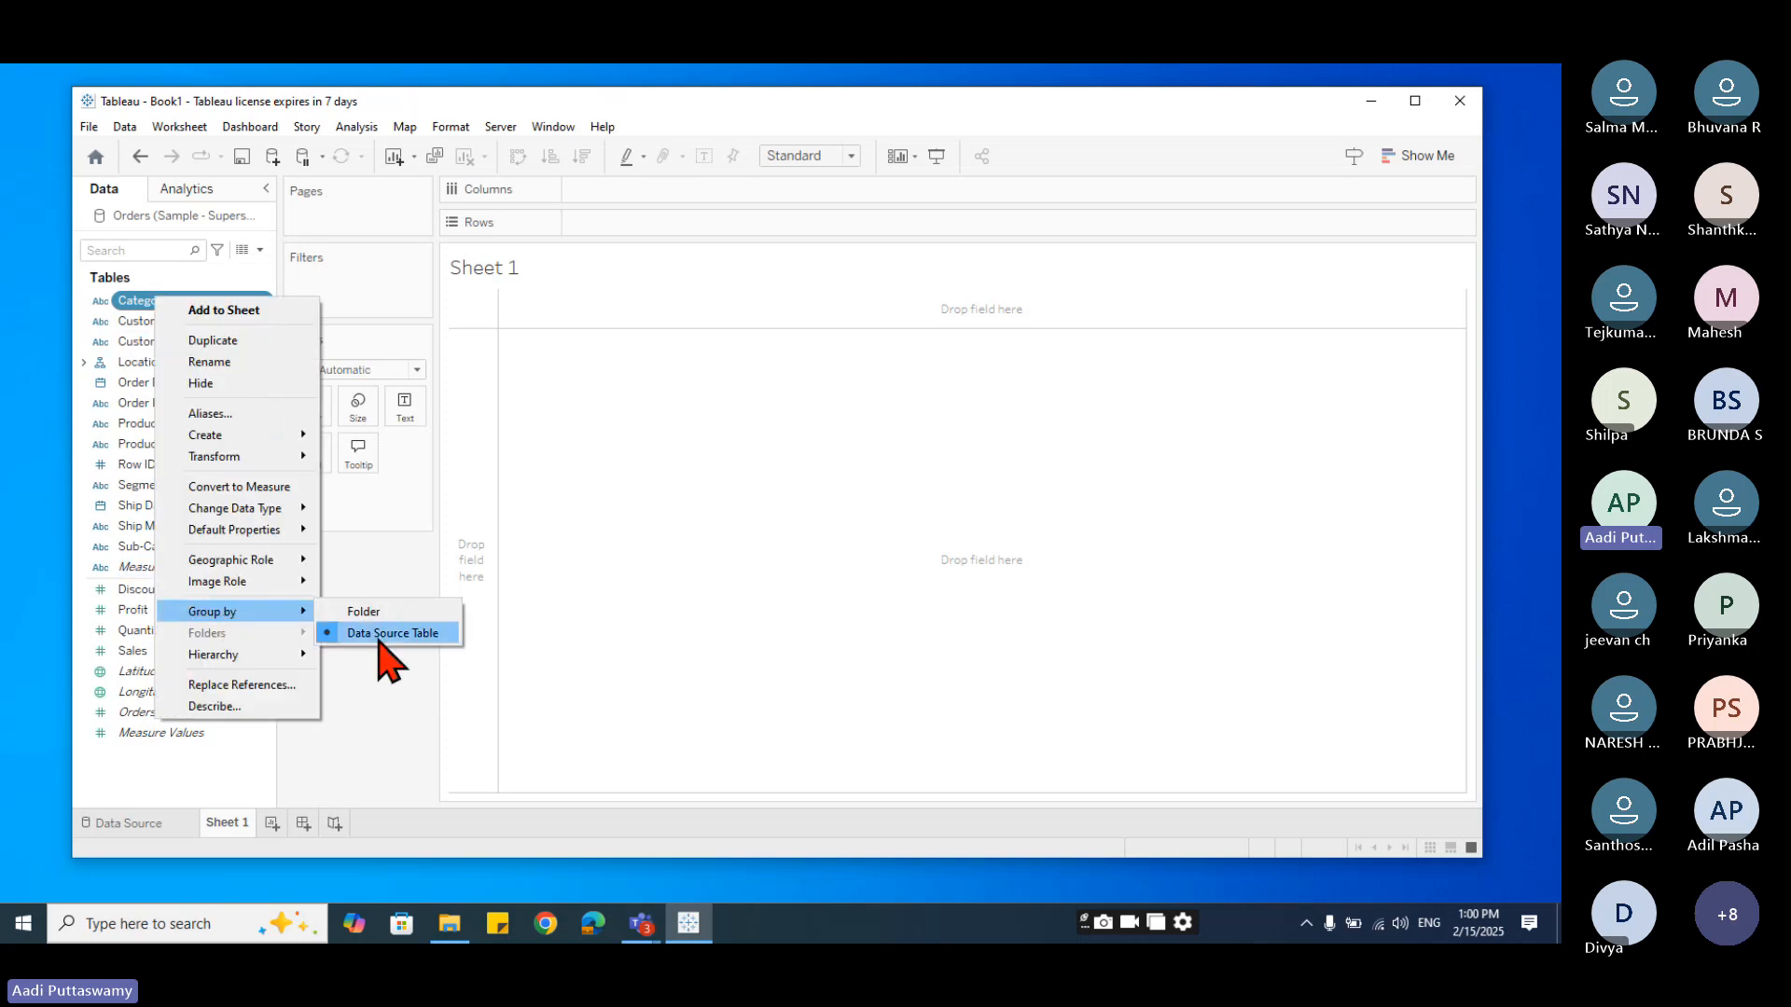
pyautogui.click(360, 616)
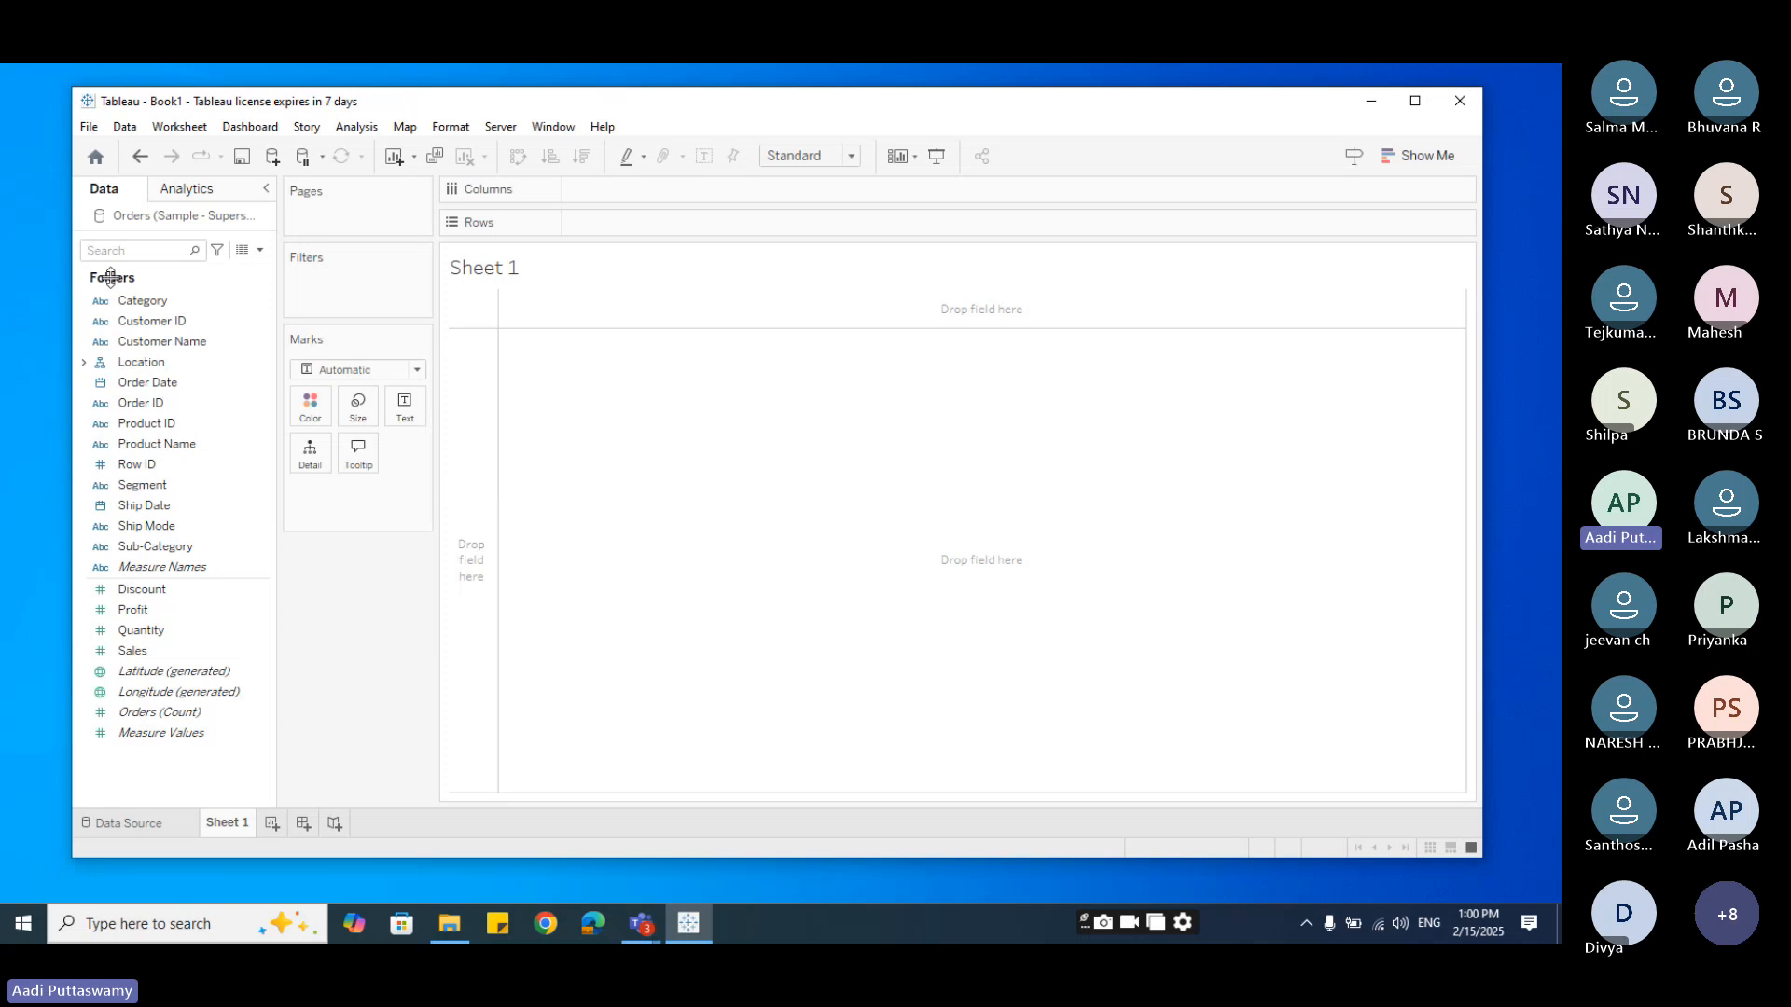
# - Create a folder named Product Details from the Category field
pyautogui.rightClick(158, 302)
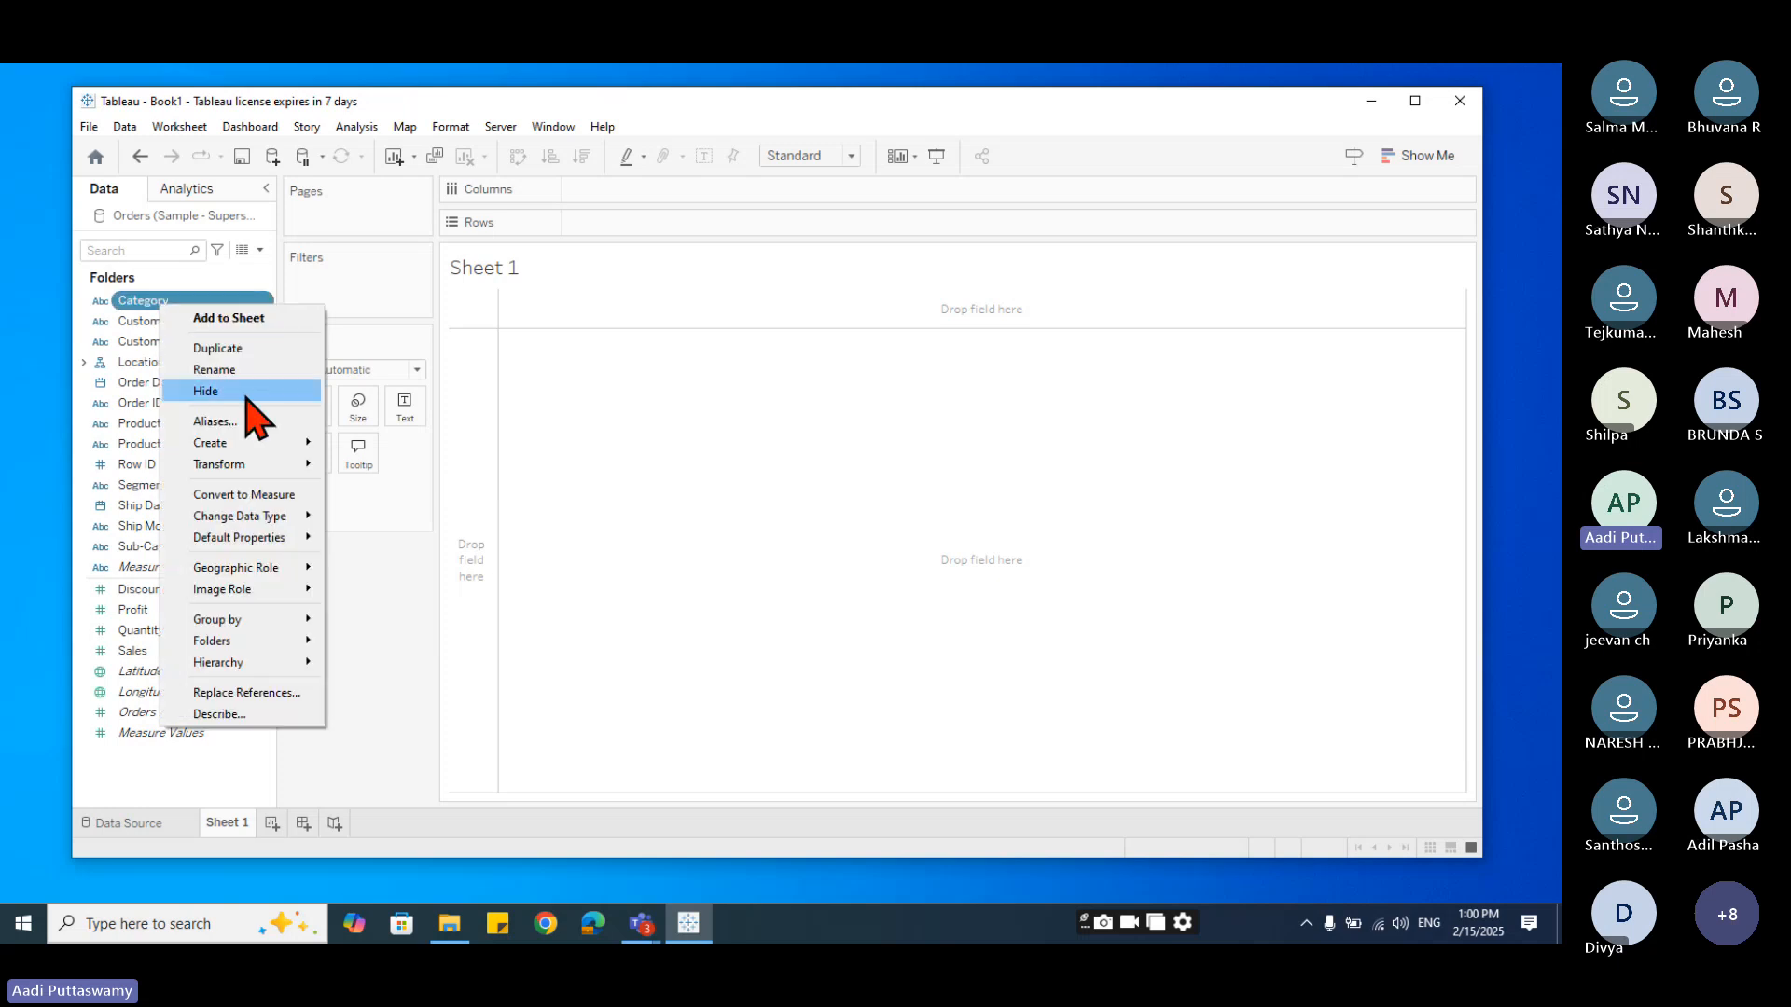
pyautogui.moveTo(270, 620)
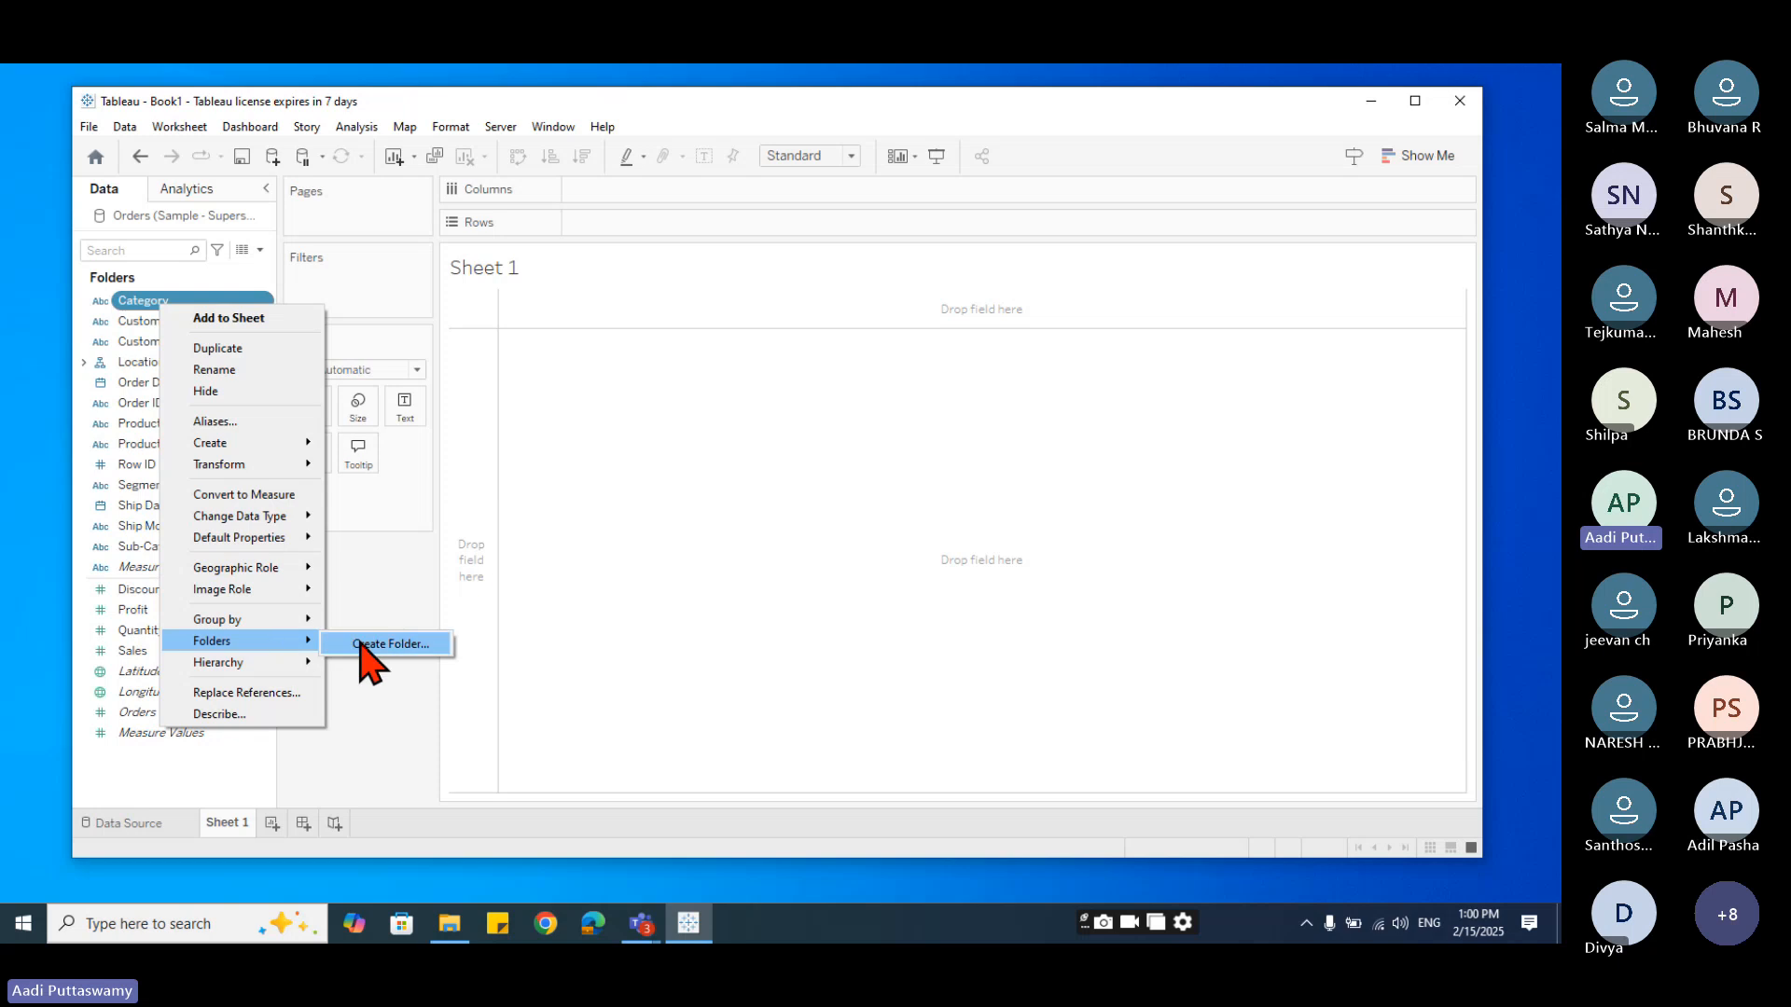
pyautogui.click(378, 644)
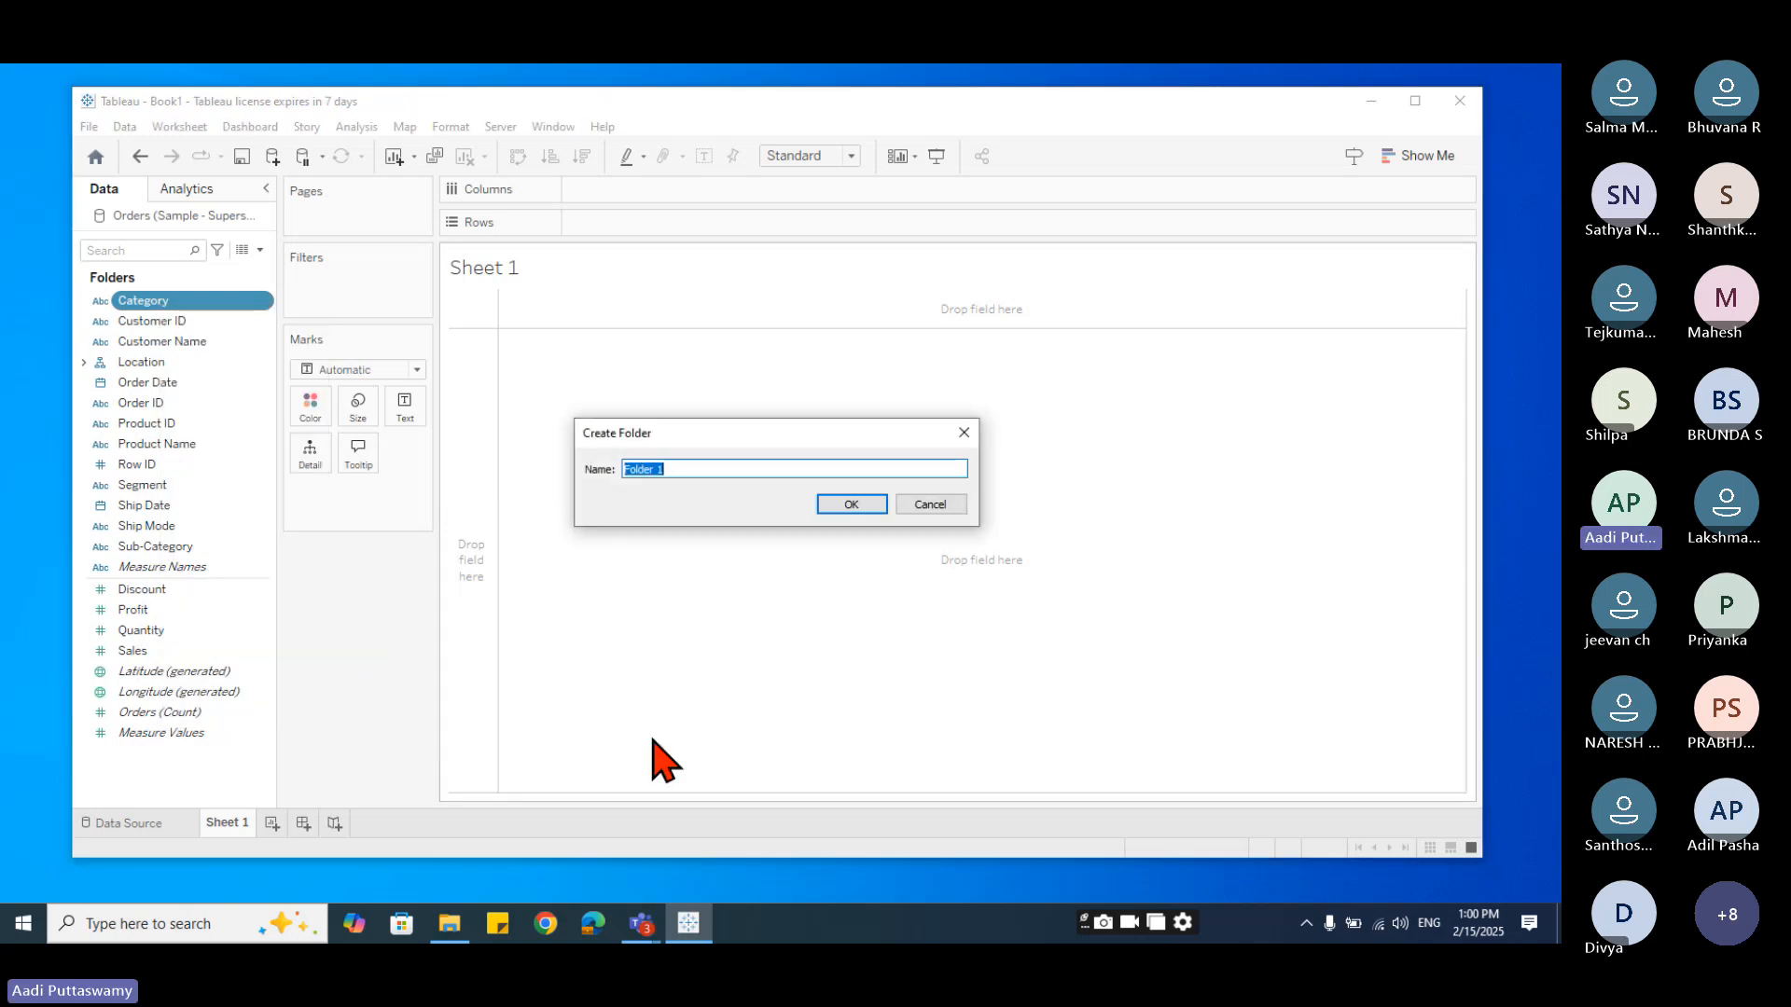
pyautogui.write('Product')
pyautogui.press('BackSpace')
pyautogui.press('BackSpace')
pyautogui.press('BackSpace')
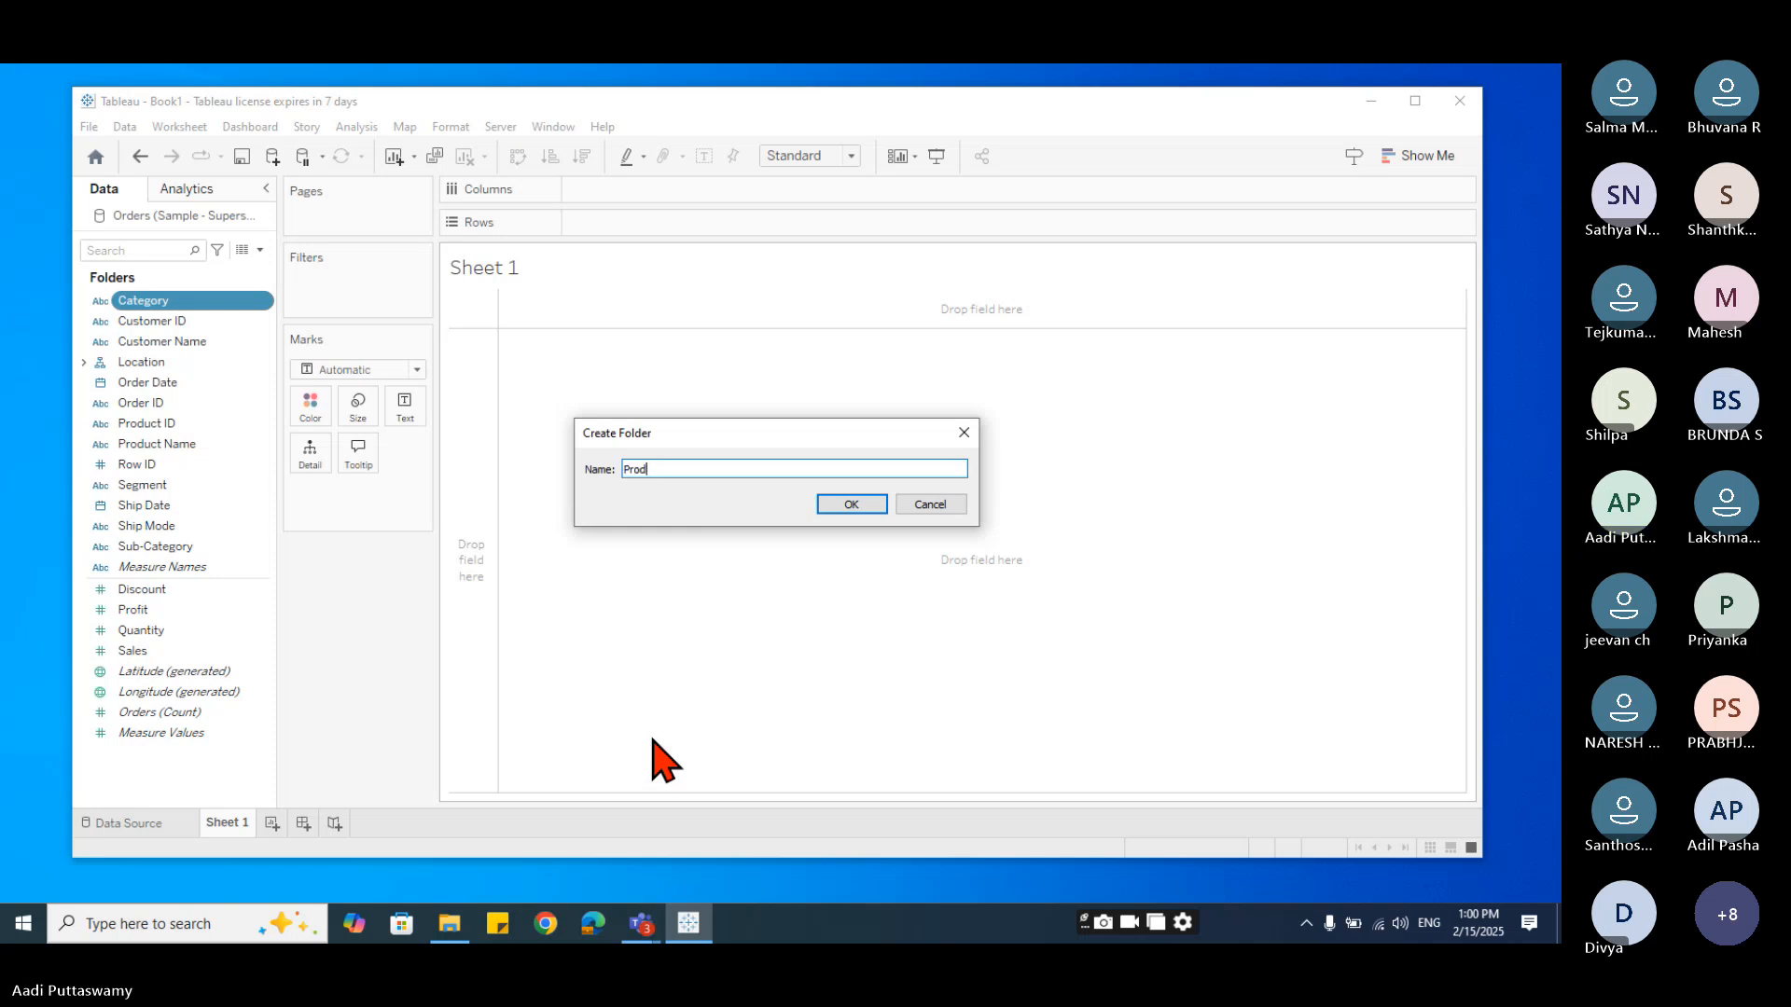
pyautogui.write('uct Details')
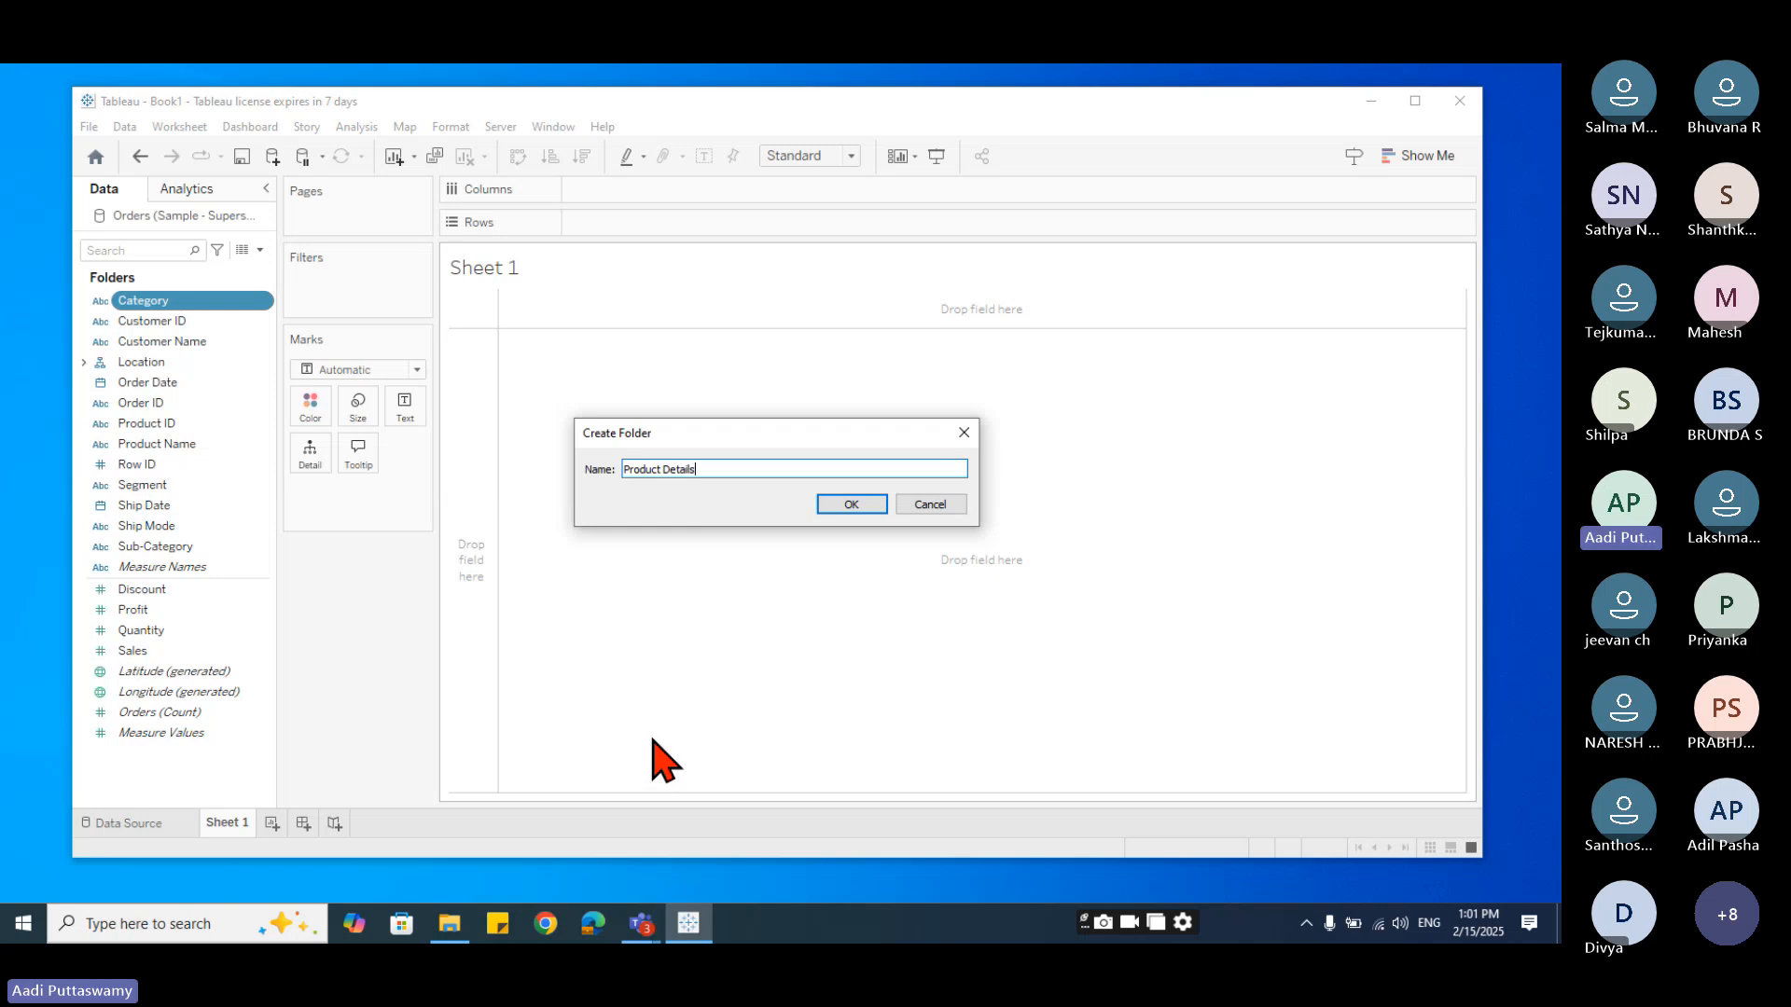
pyautogui.click(852, 504)
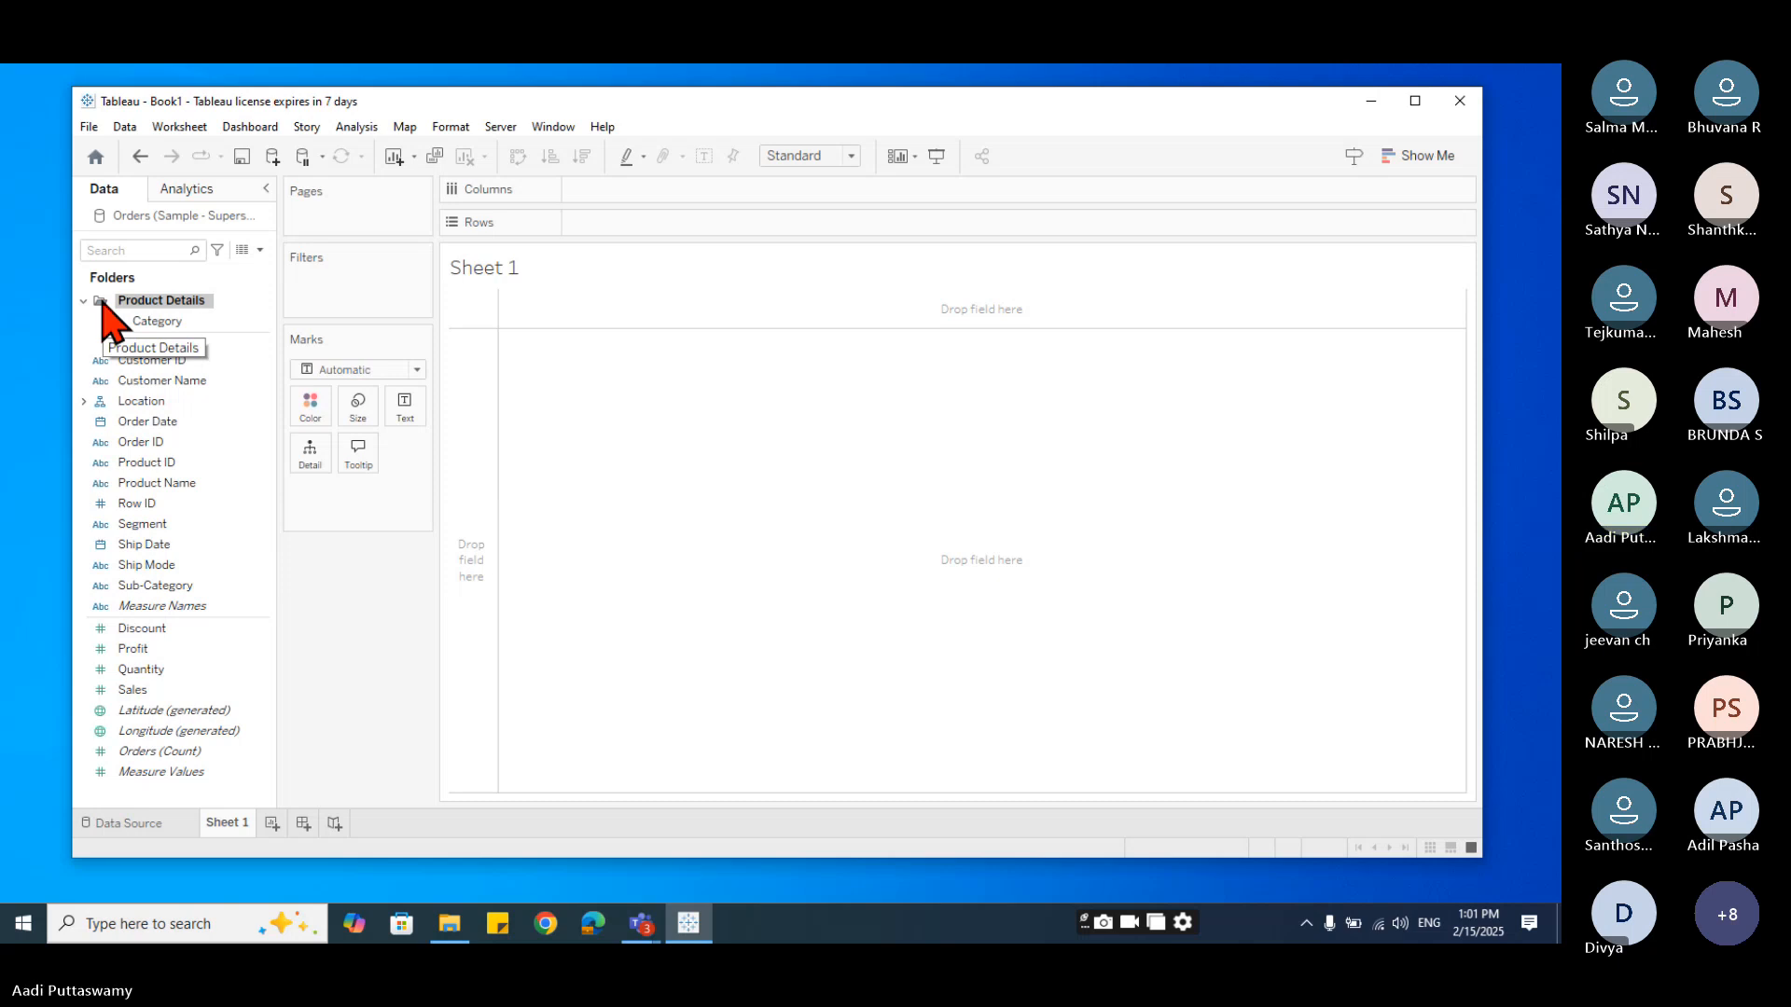
# - Add the Sub-Category and Product Name fields to the Product Details folder
pyautogui.click(137, 321)
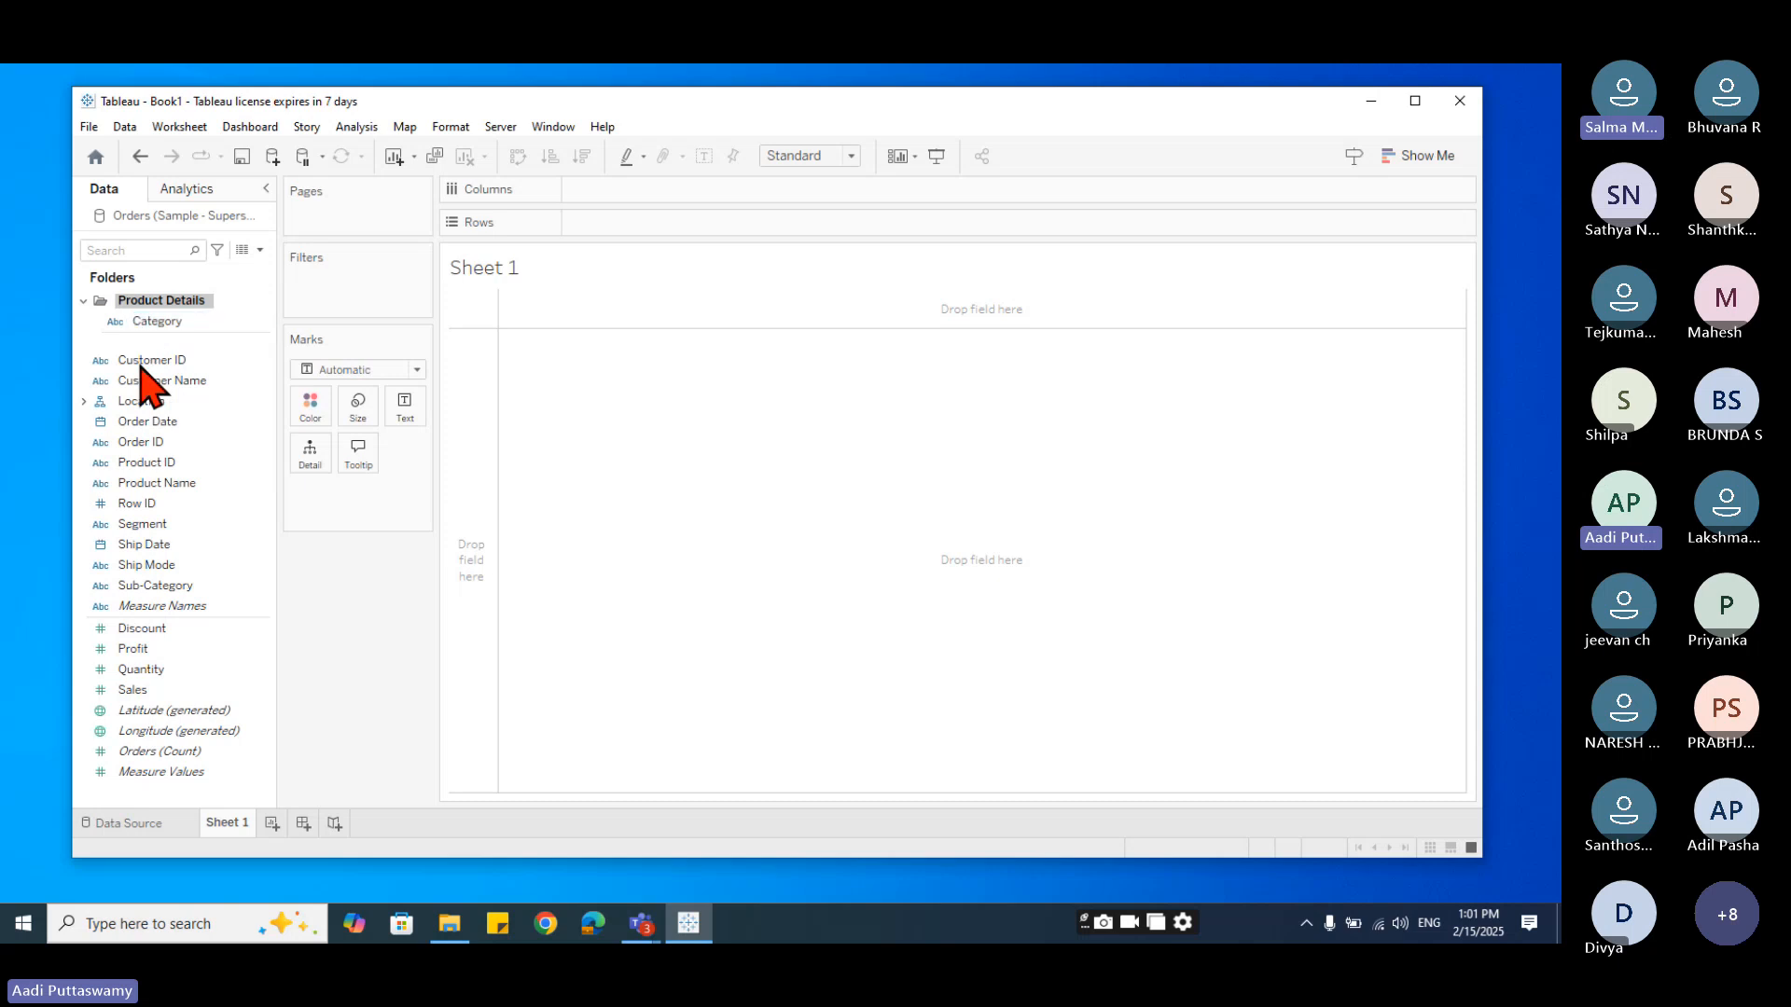
pyautogui.click(156, 586)
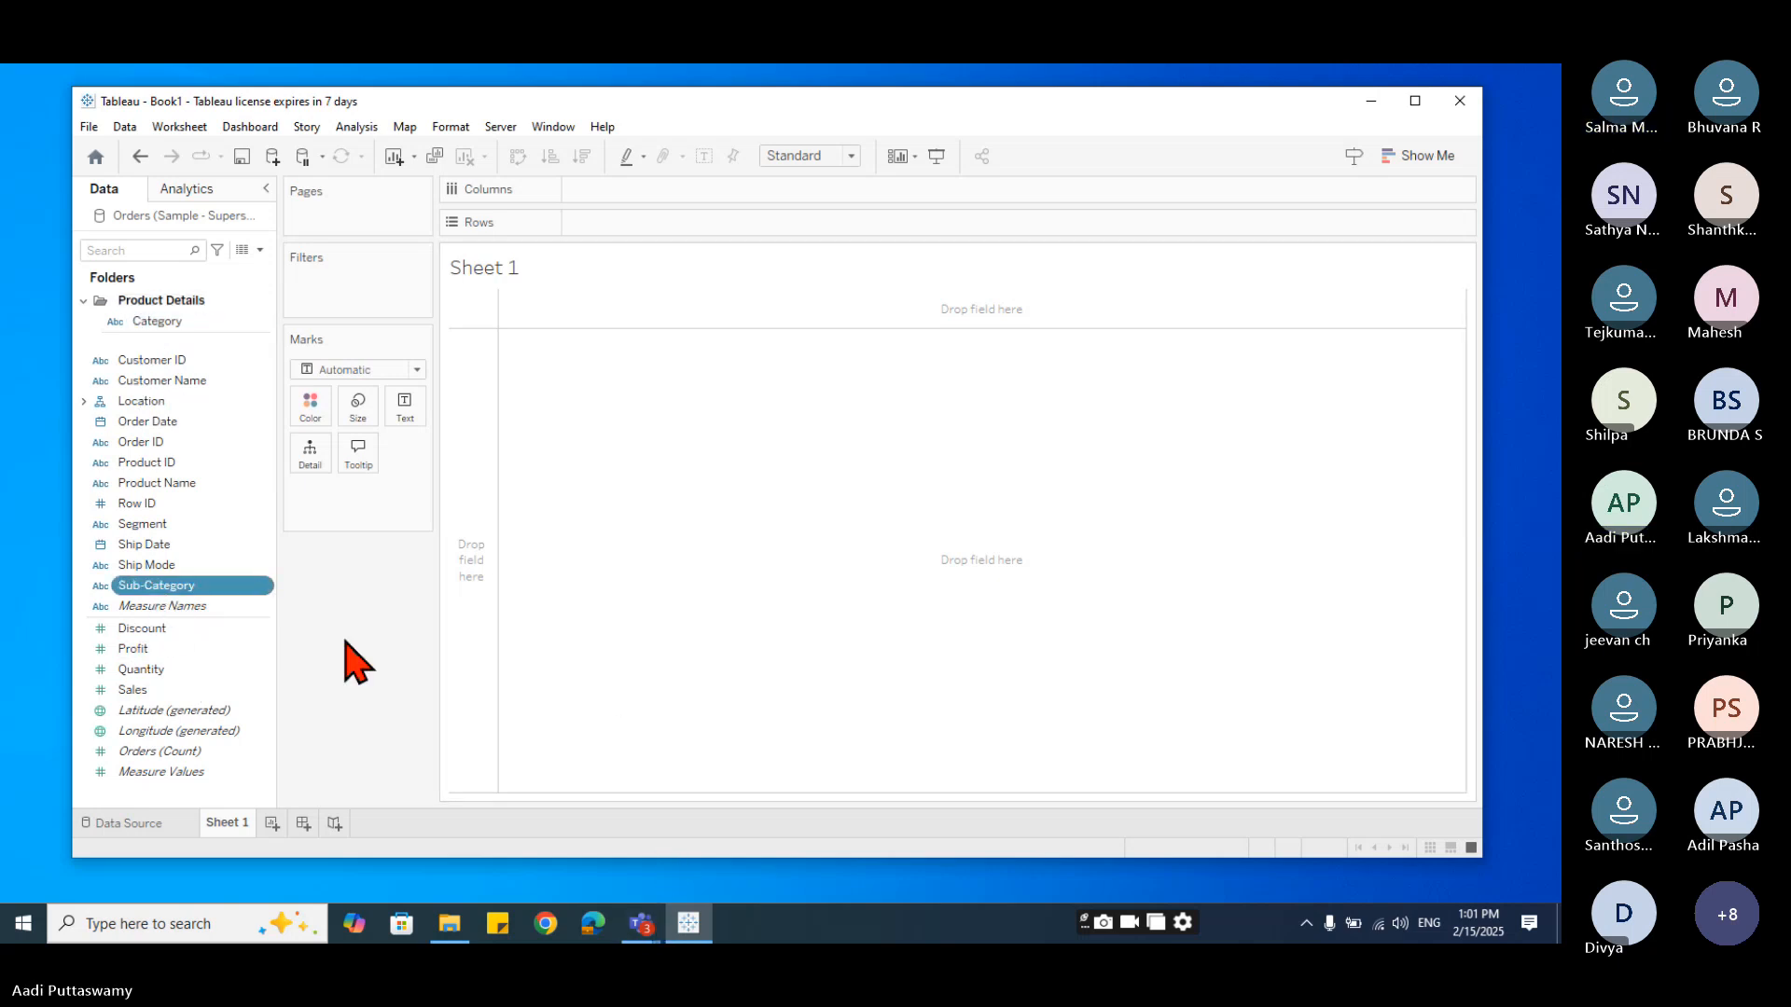
pyautogui.moveTo(196, 588); pyautogui.dragTo(198, 328)
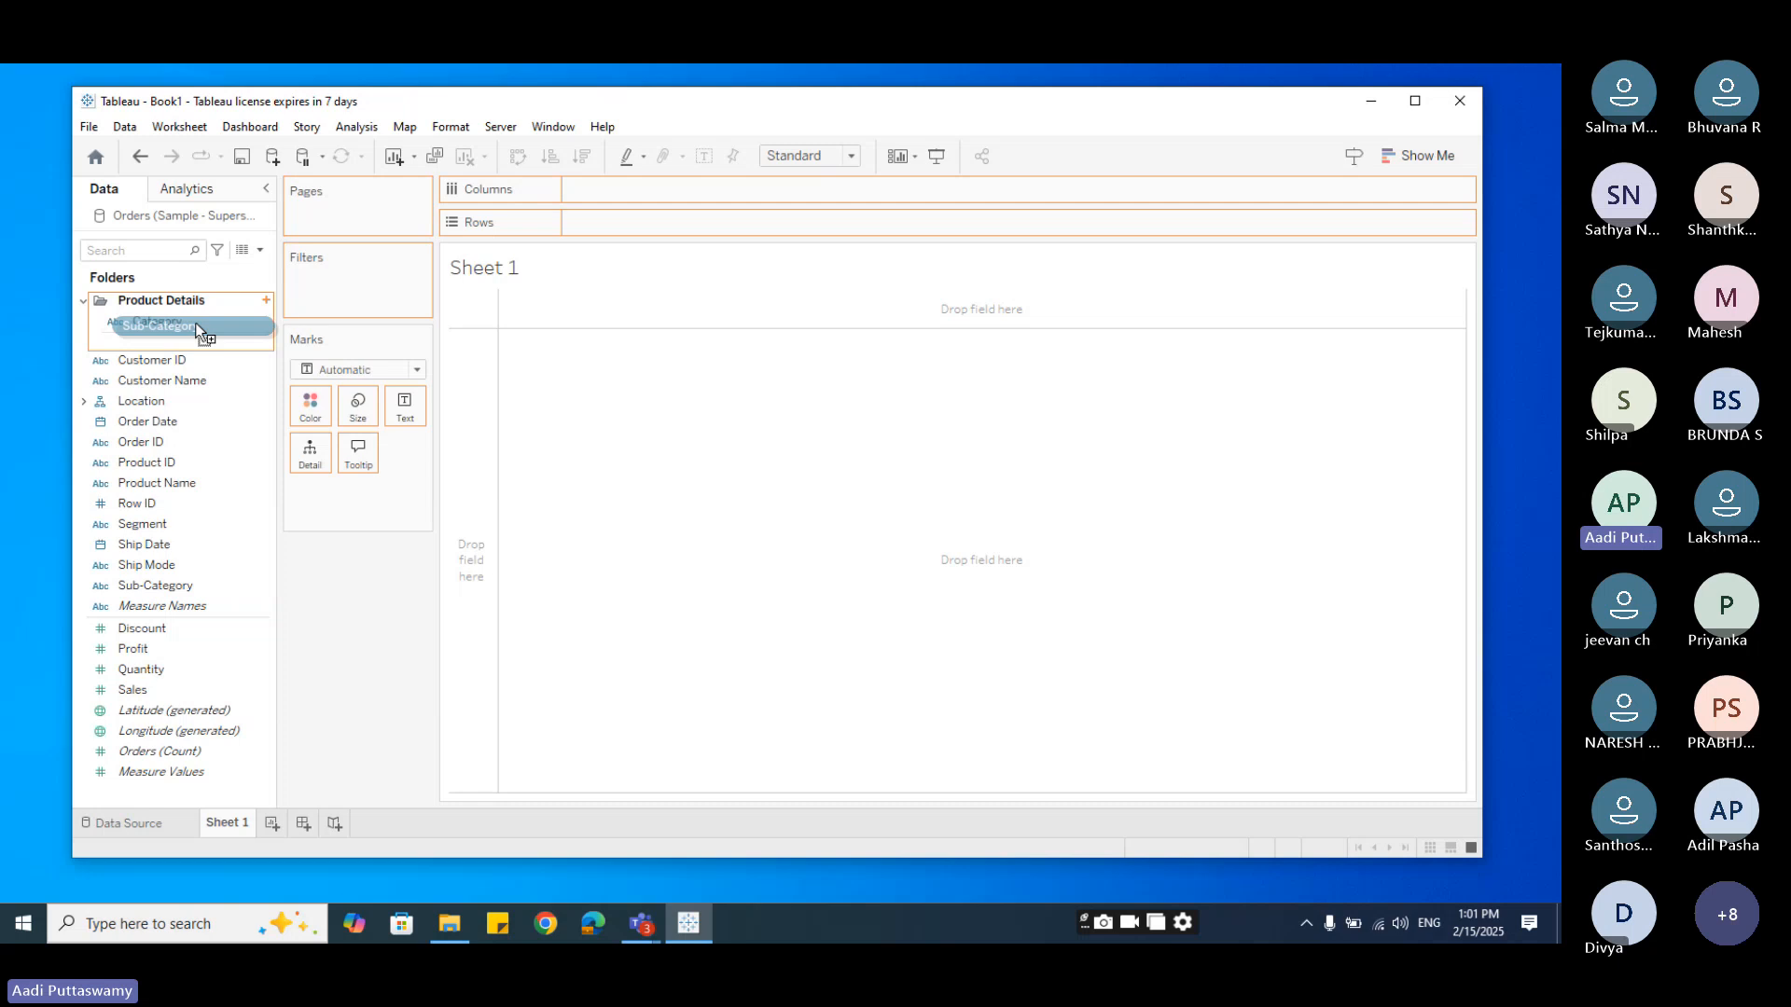
pyautogui.moveTo(197, 326)
pyautogui.mouseDown()
pyautogui.moveTo(222, 461)
pyautogui.moveTo(190, 329)
pyautogui.mouseUp()
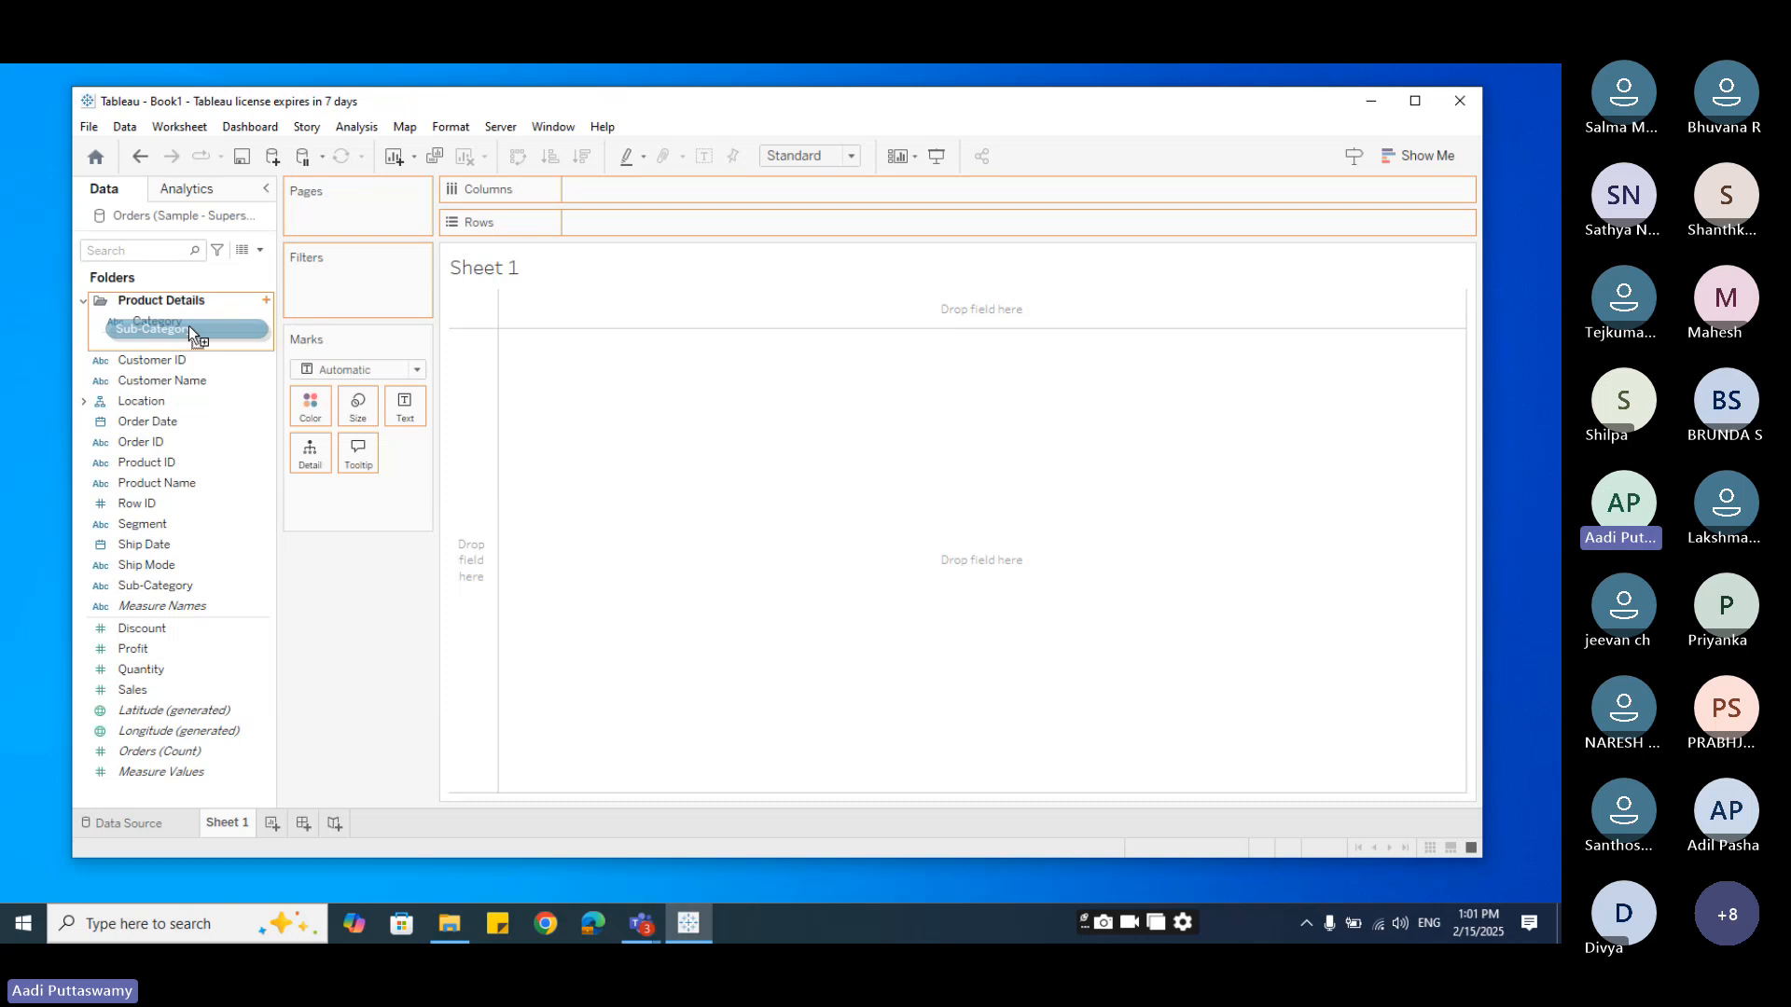
pyautogui.moveTo(188, 326); pyautogui.dragTo(188, 326)
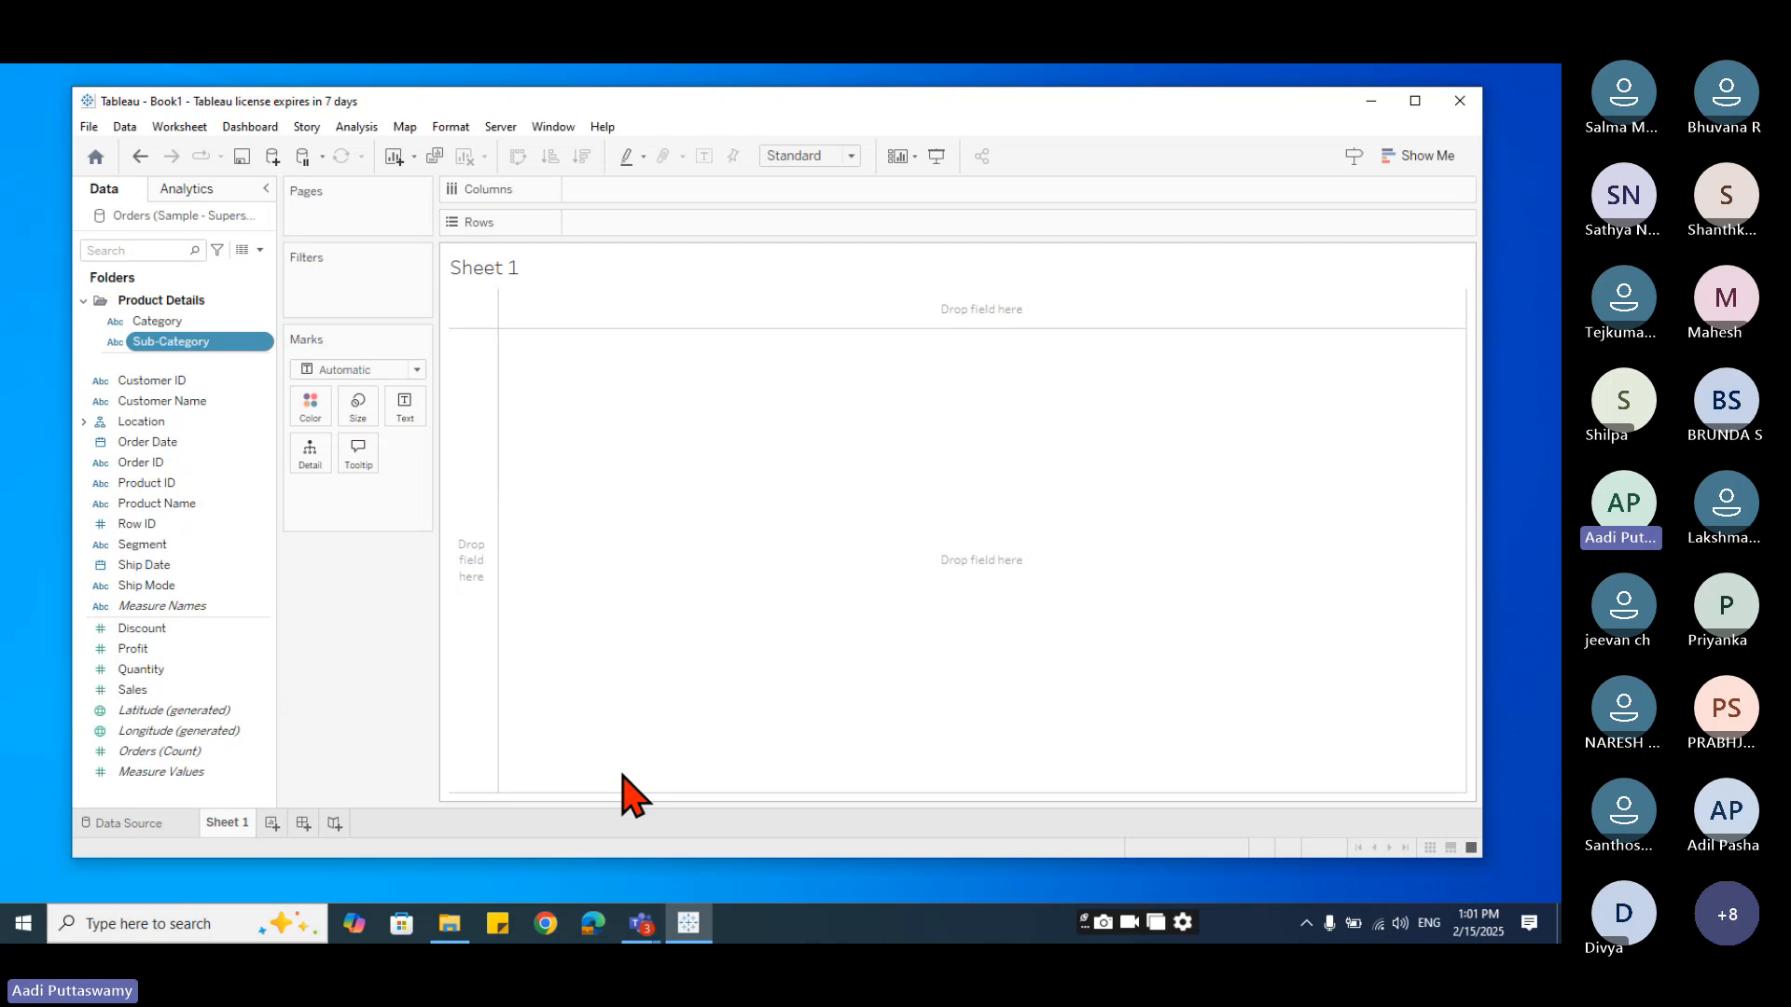
pyautogui.rightClick(150, 504)
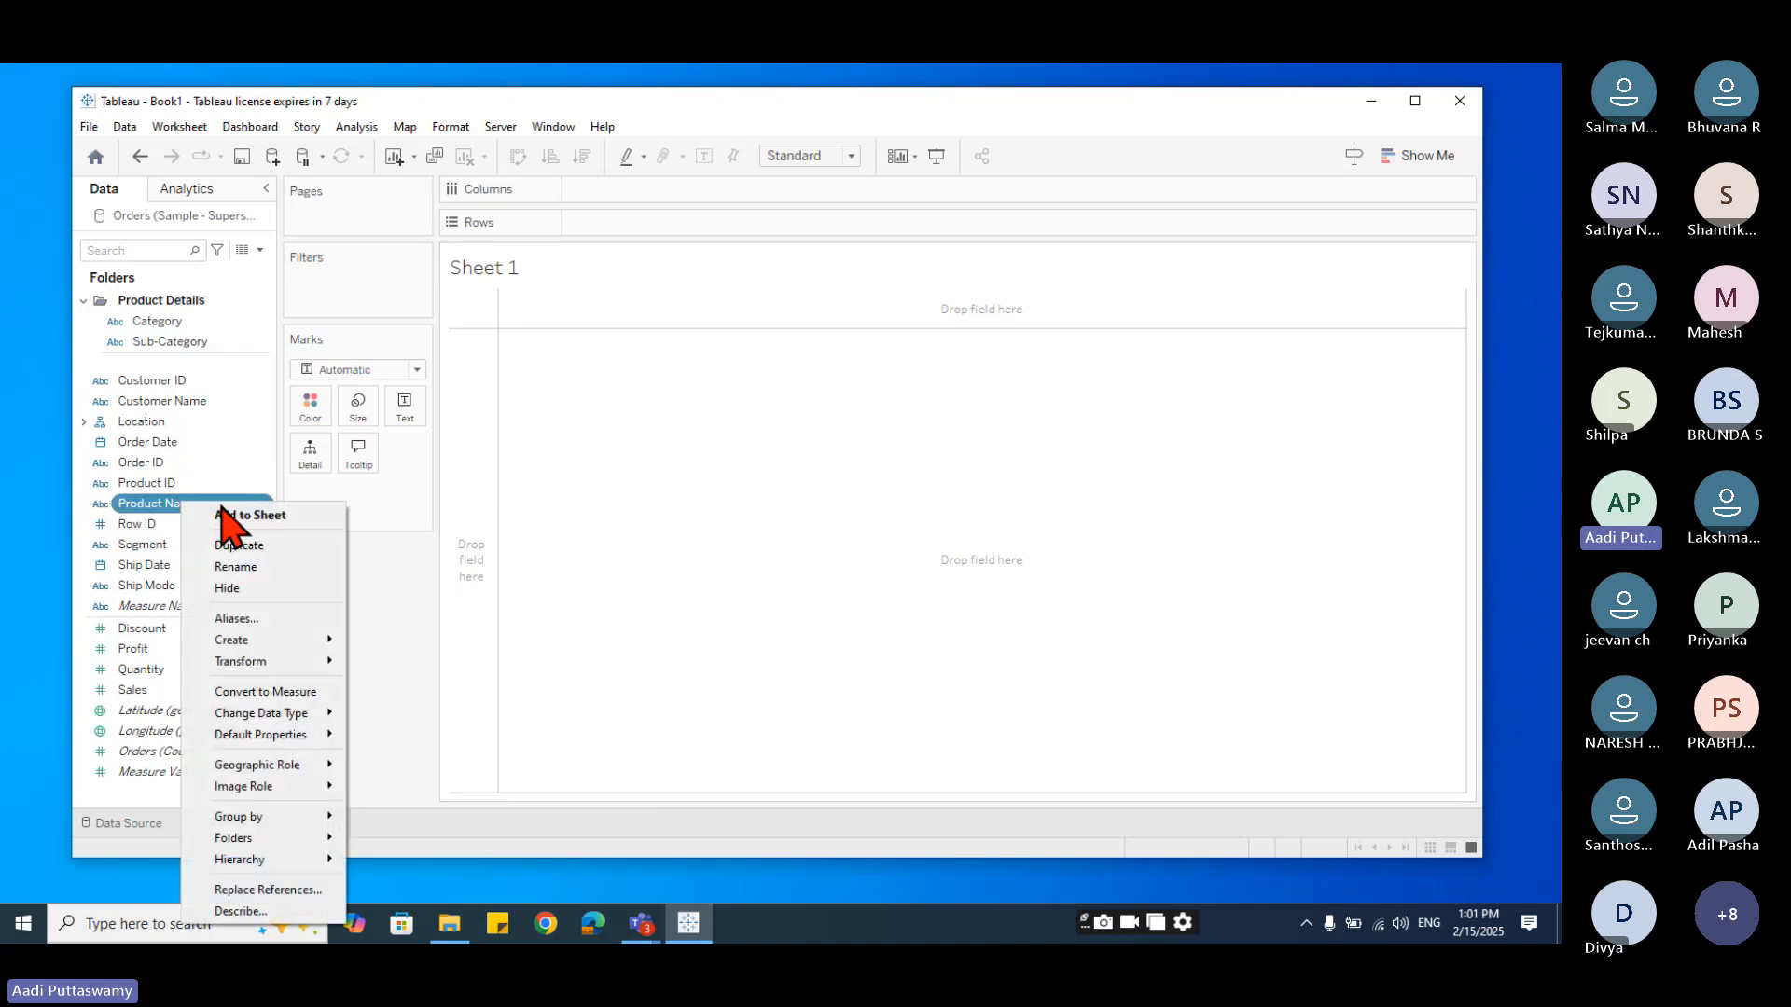
pyautogui.moveTo(262, 846)
pyautogui.moveTo(388, 847)
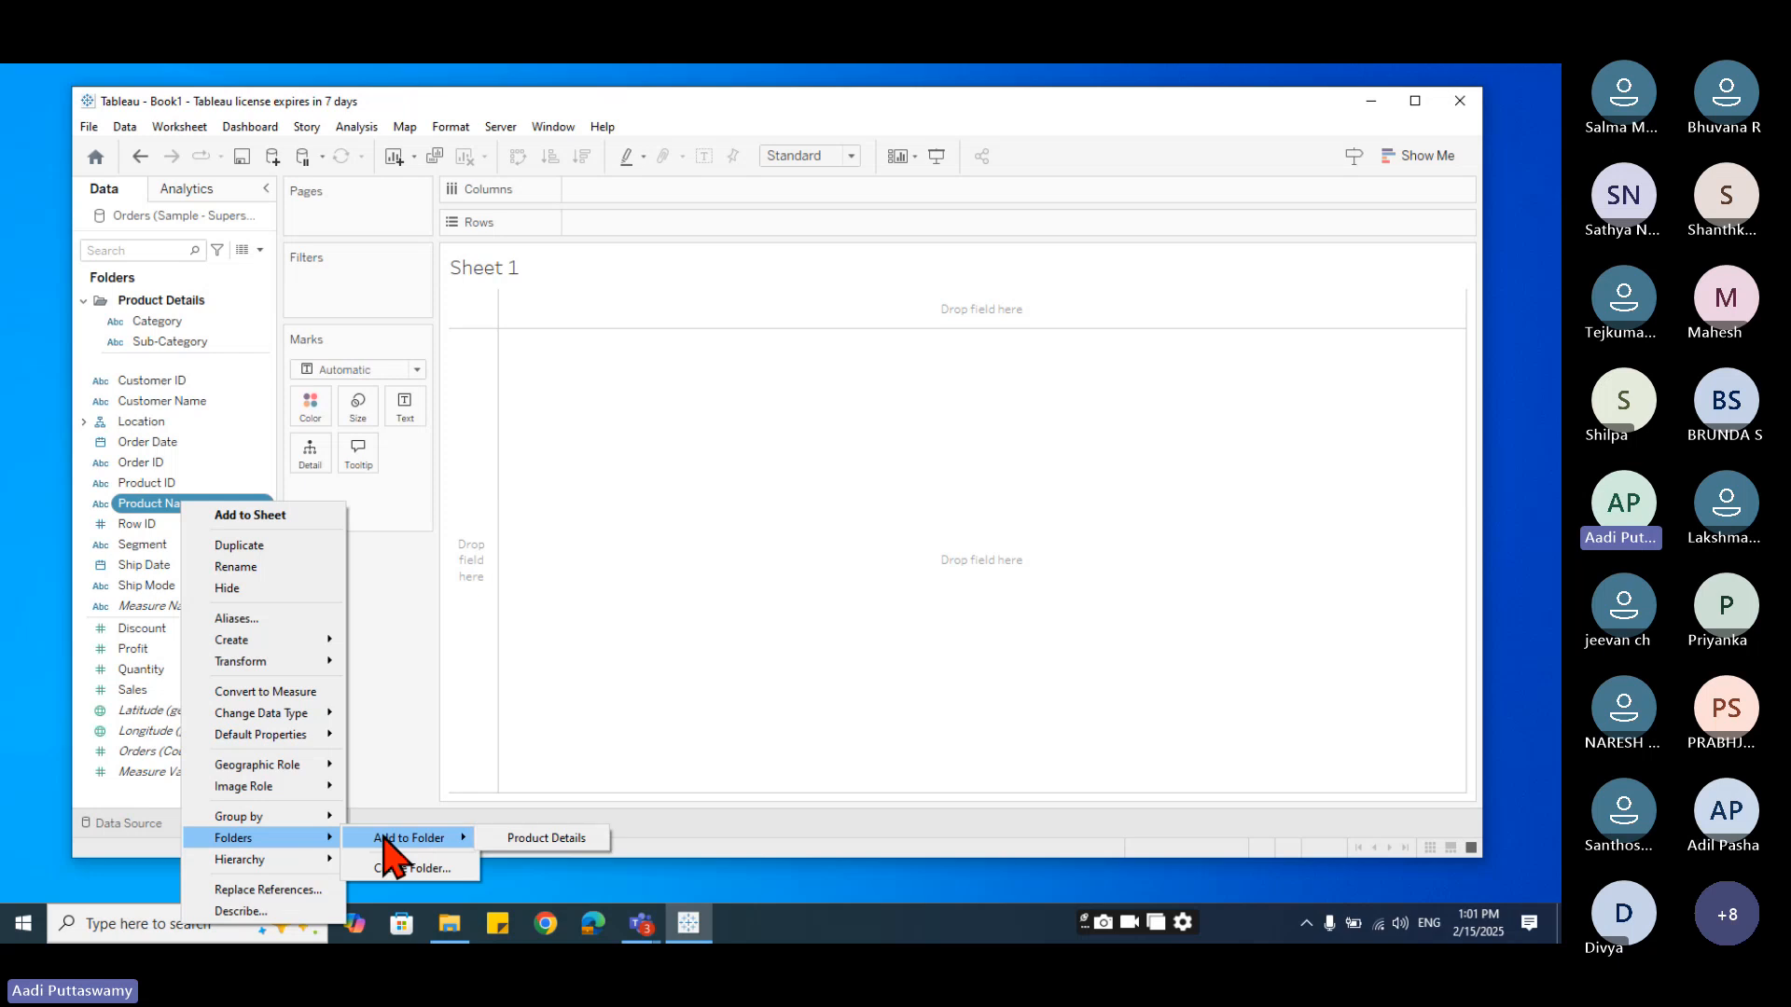
pyautogui.click(515, 839)
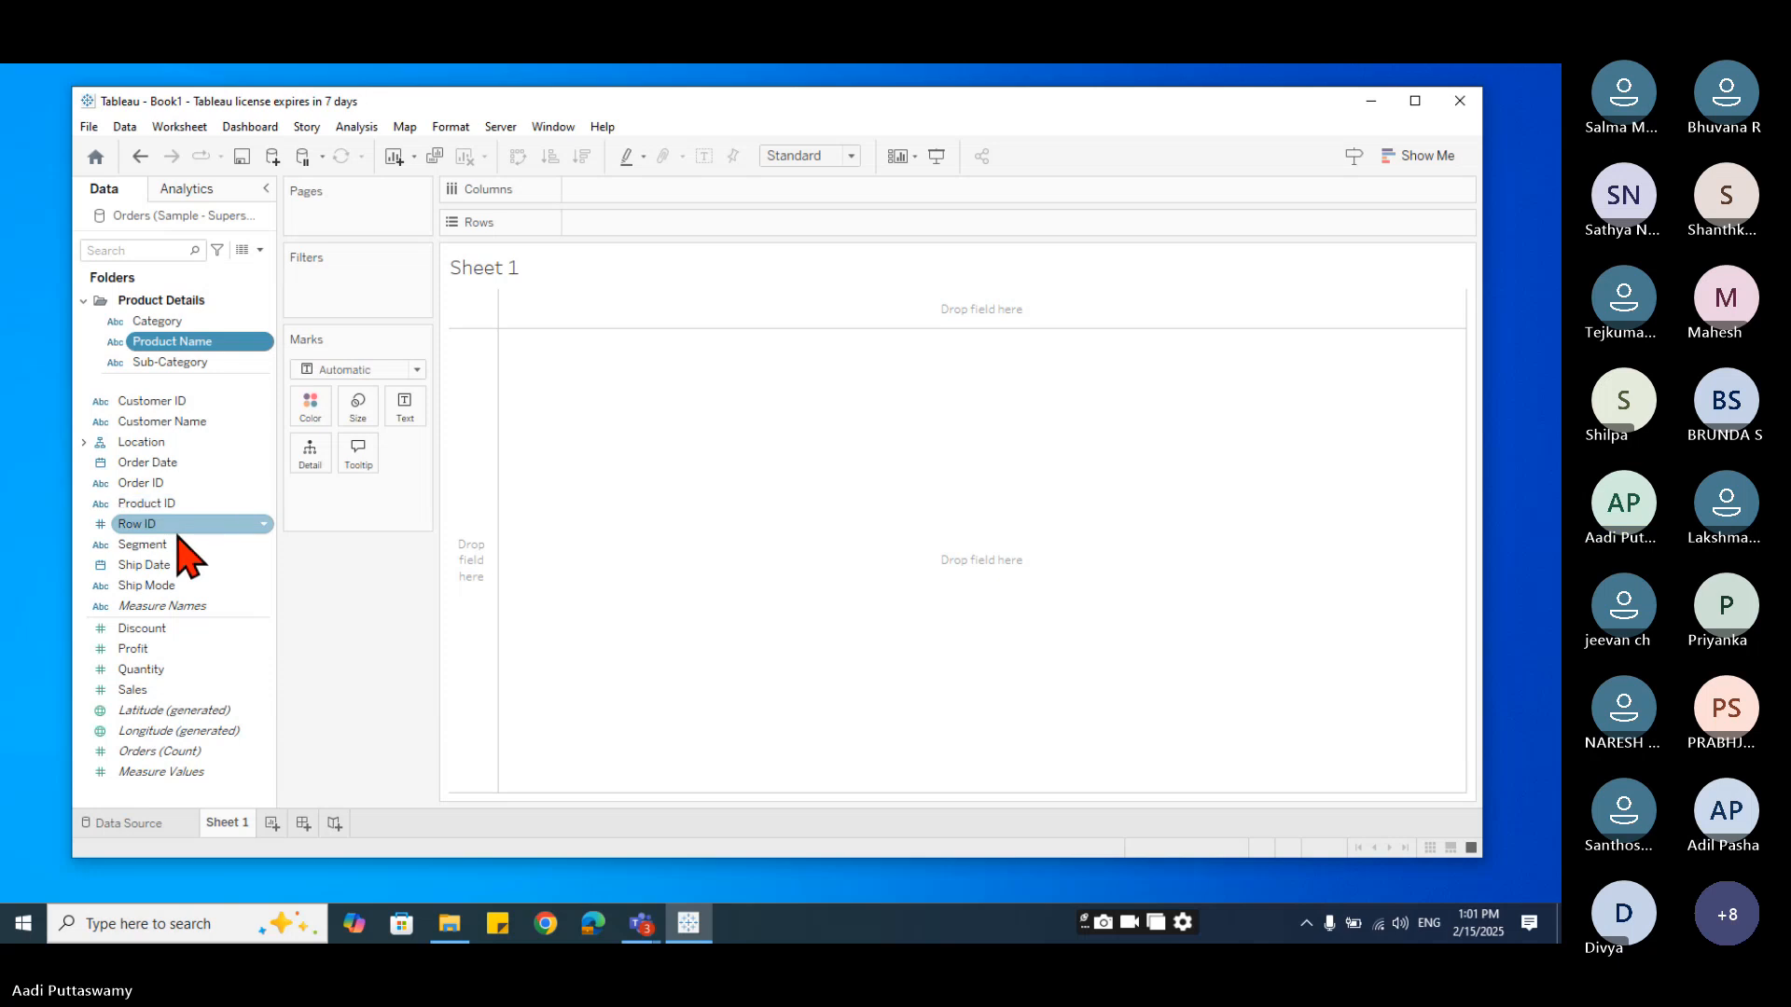
# - Add the Order ID, Order Date and Product ID fields to the Product Details folder
pyautogui.rightClick(142, 484)
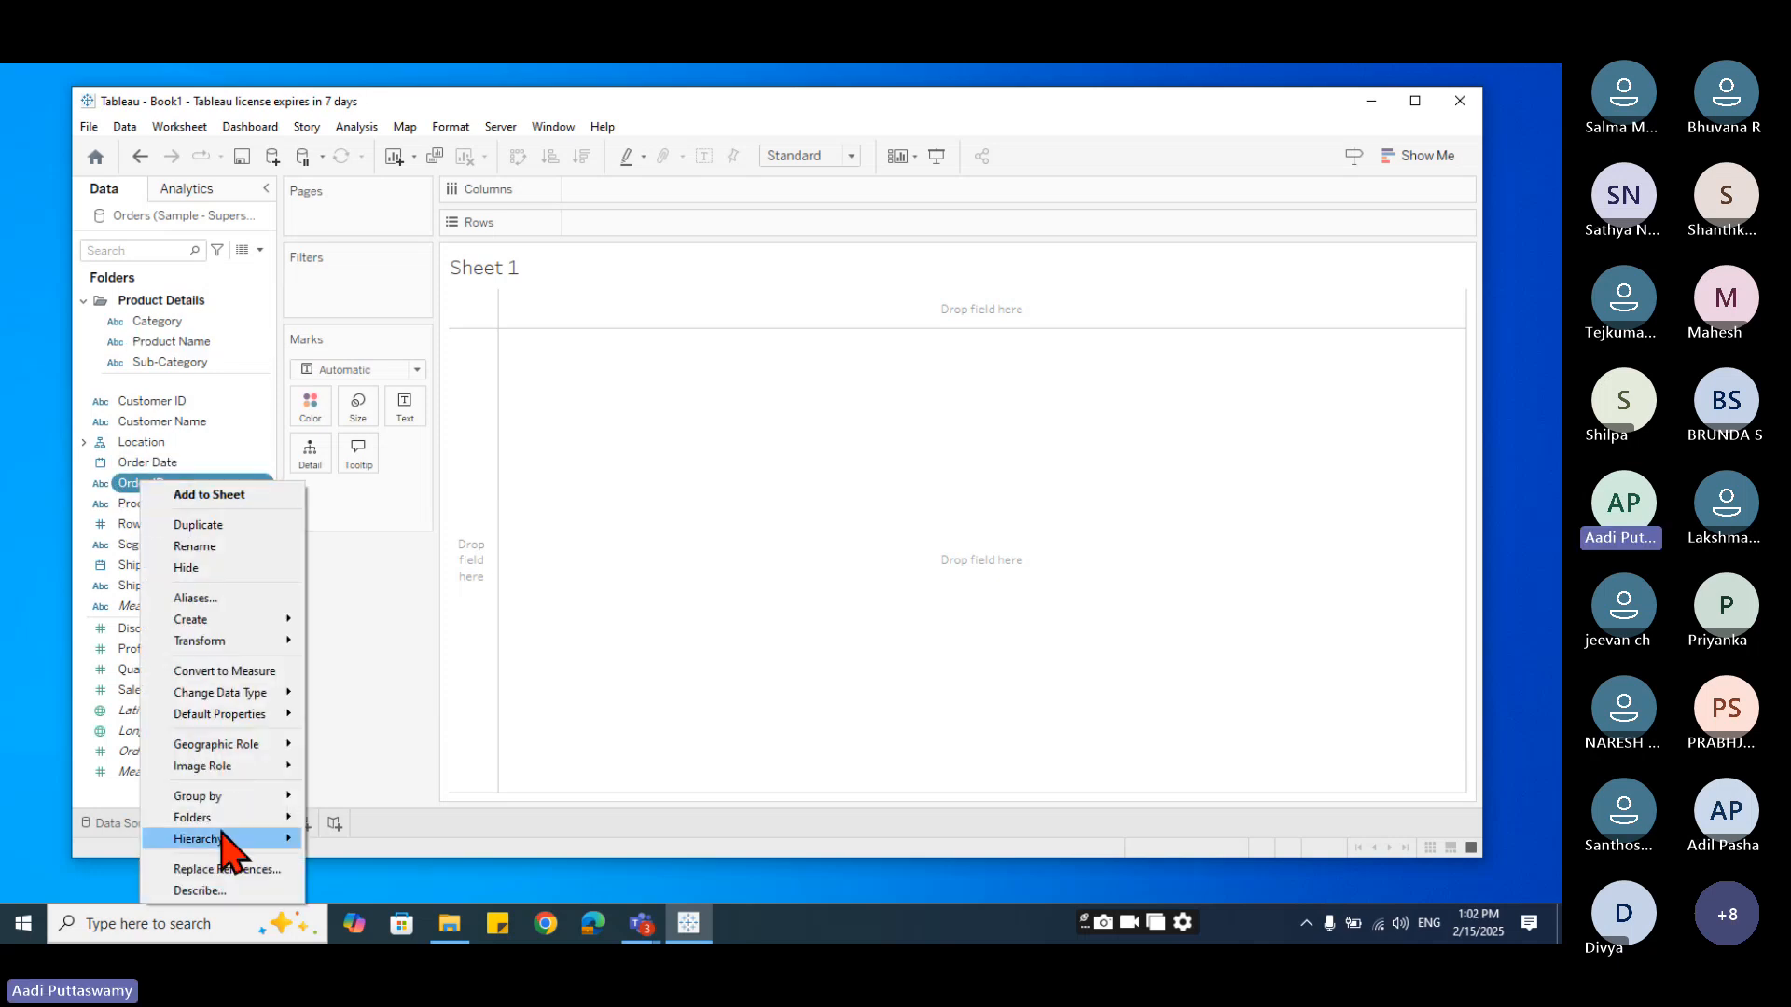
pyautogui.moveTo(214, 819)
pyautogui.moveTo(352, 821)
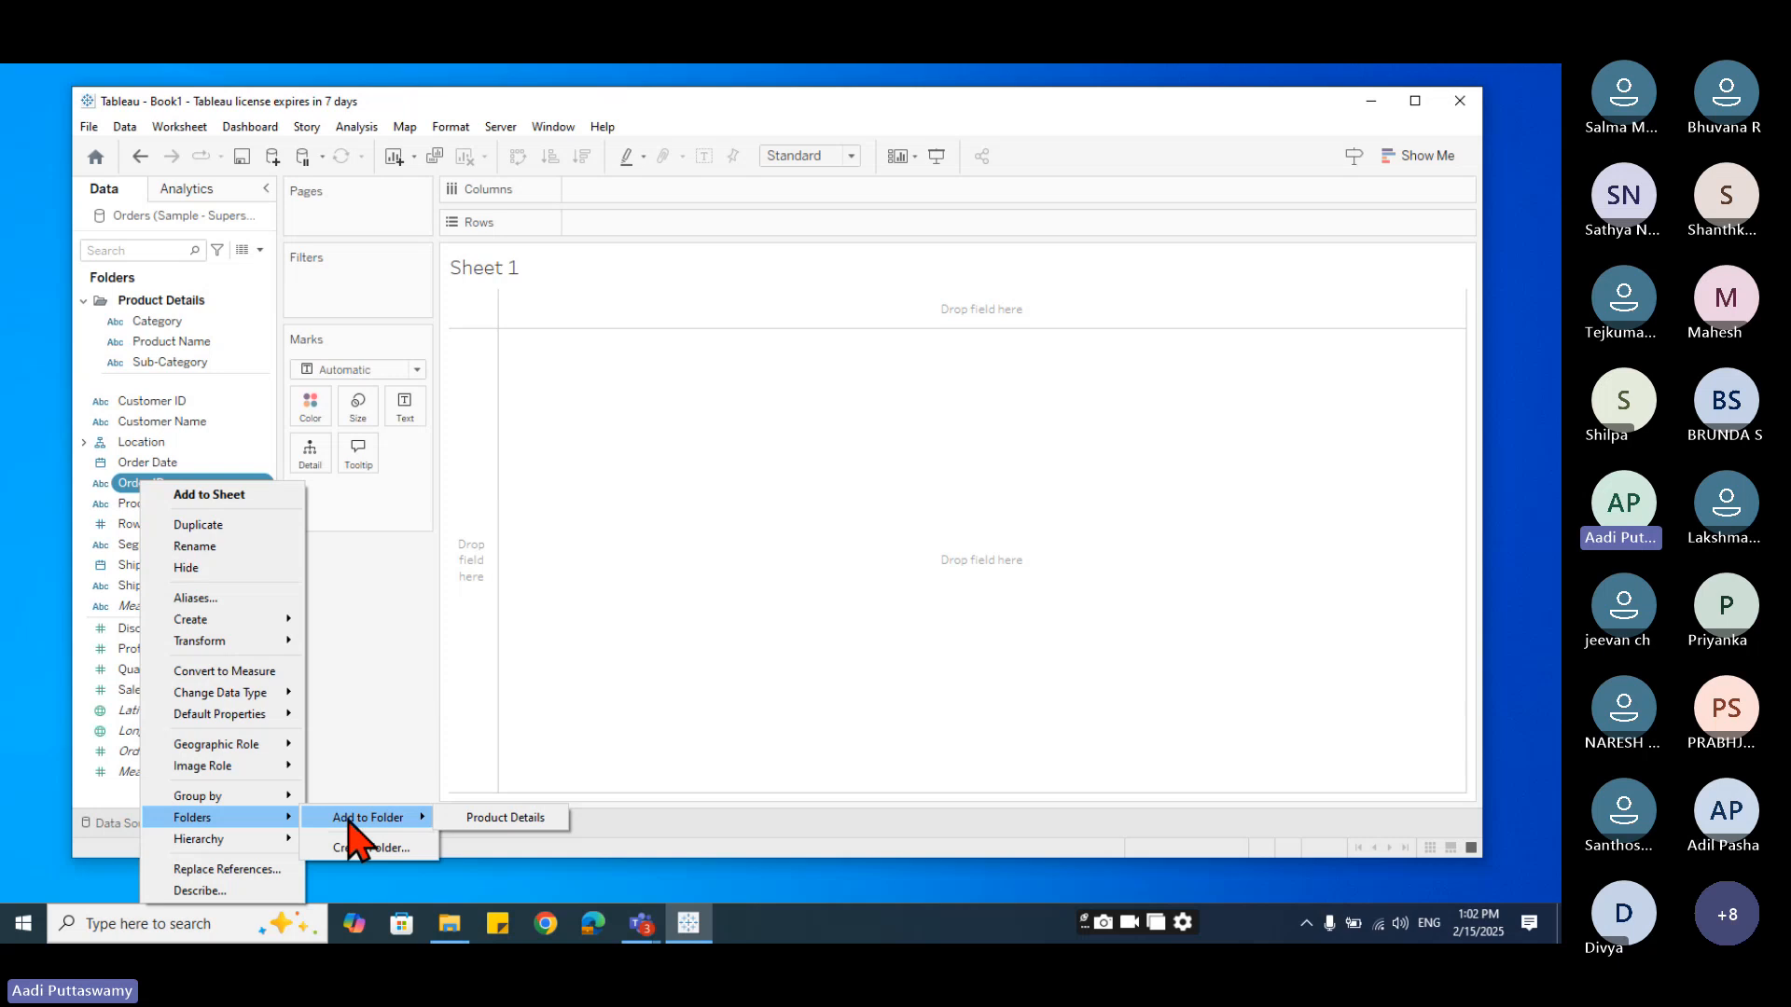
pyautogui.click(494, 819)
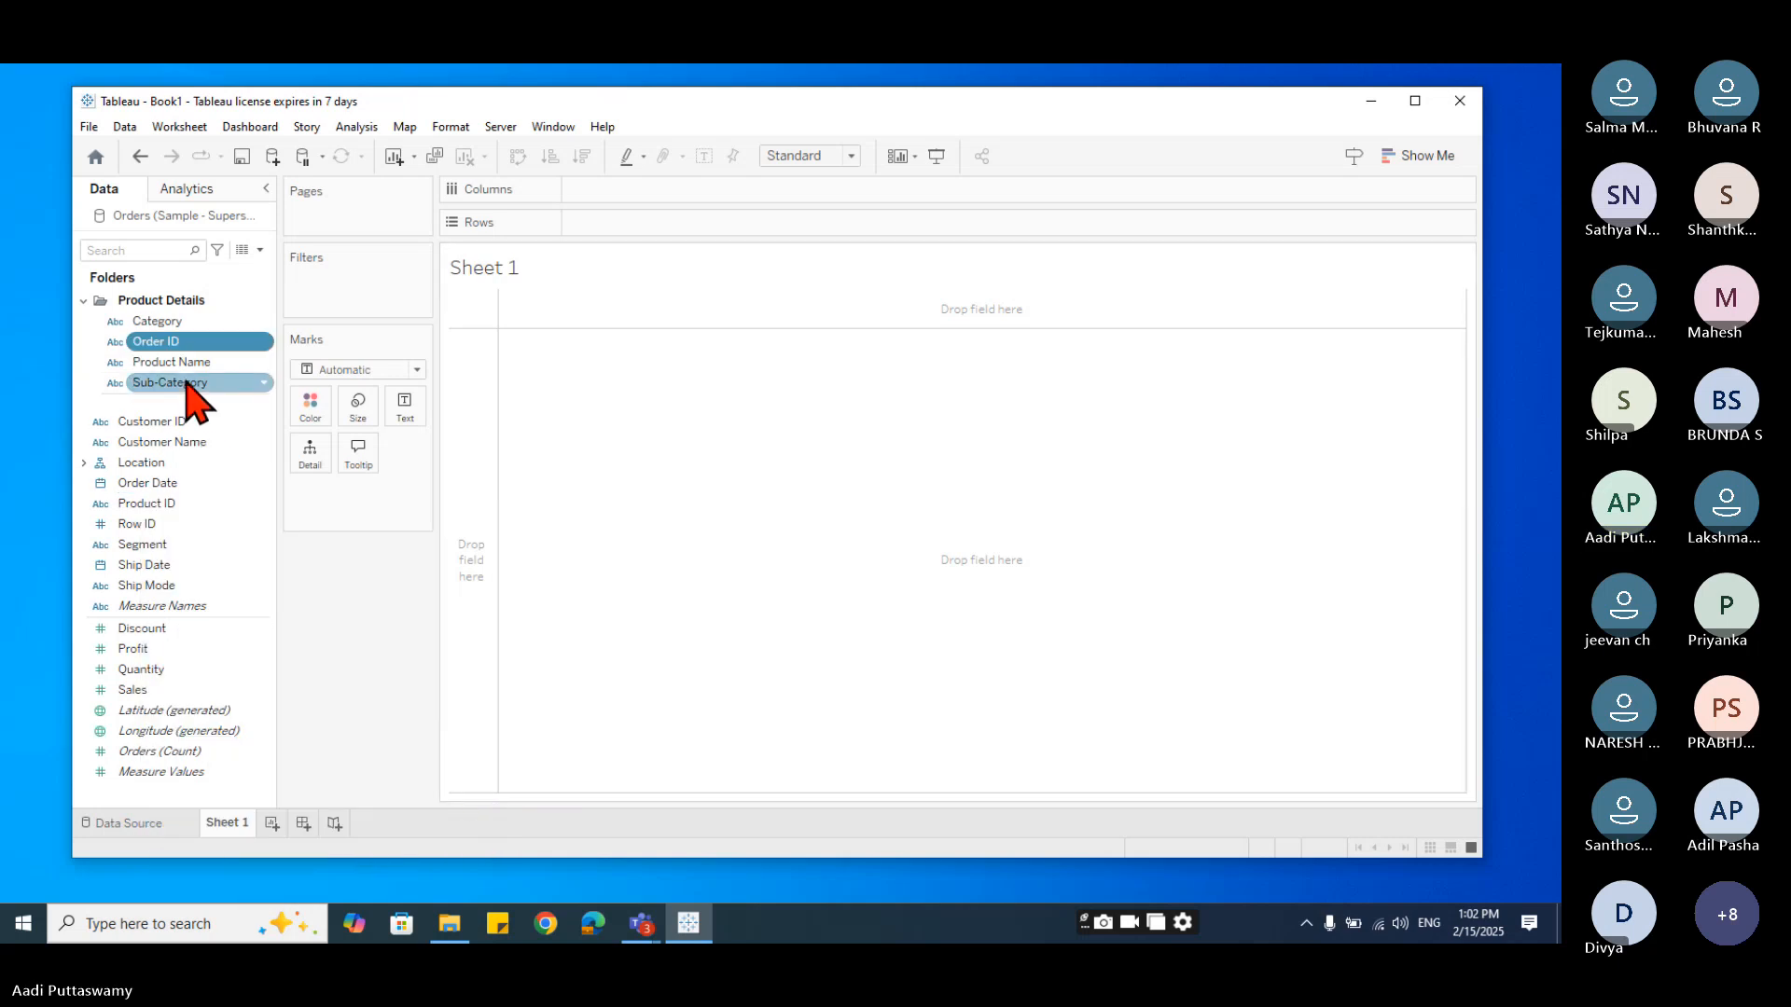
pyautogui.moveTo(198, 483); pyautogui.dragTo(193, 344)
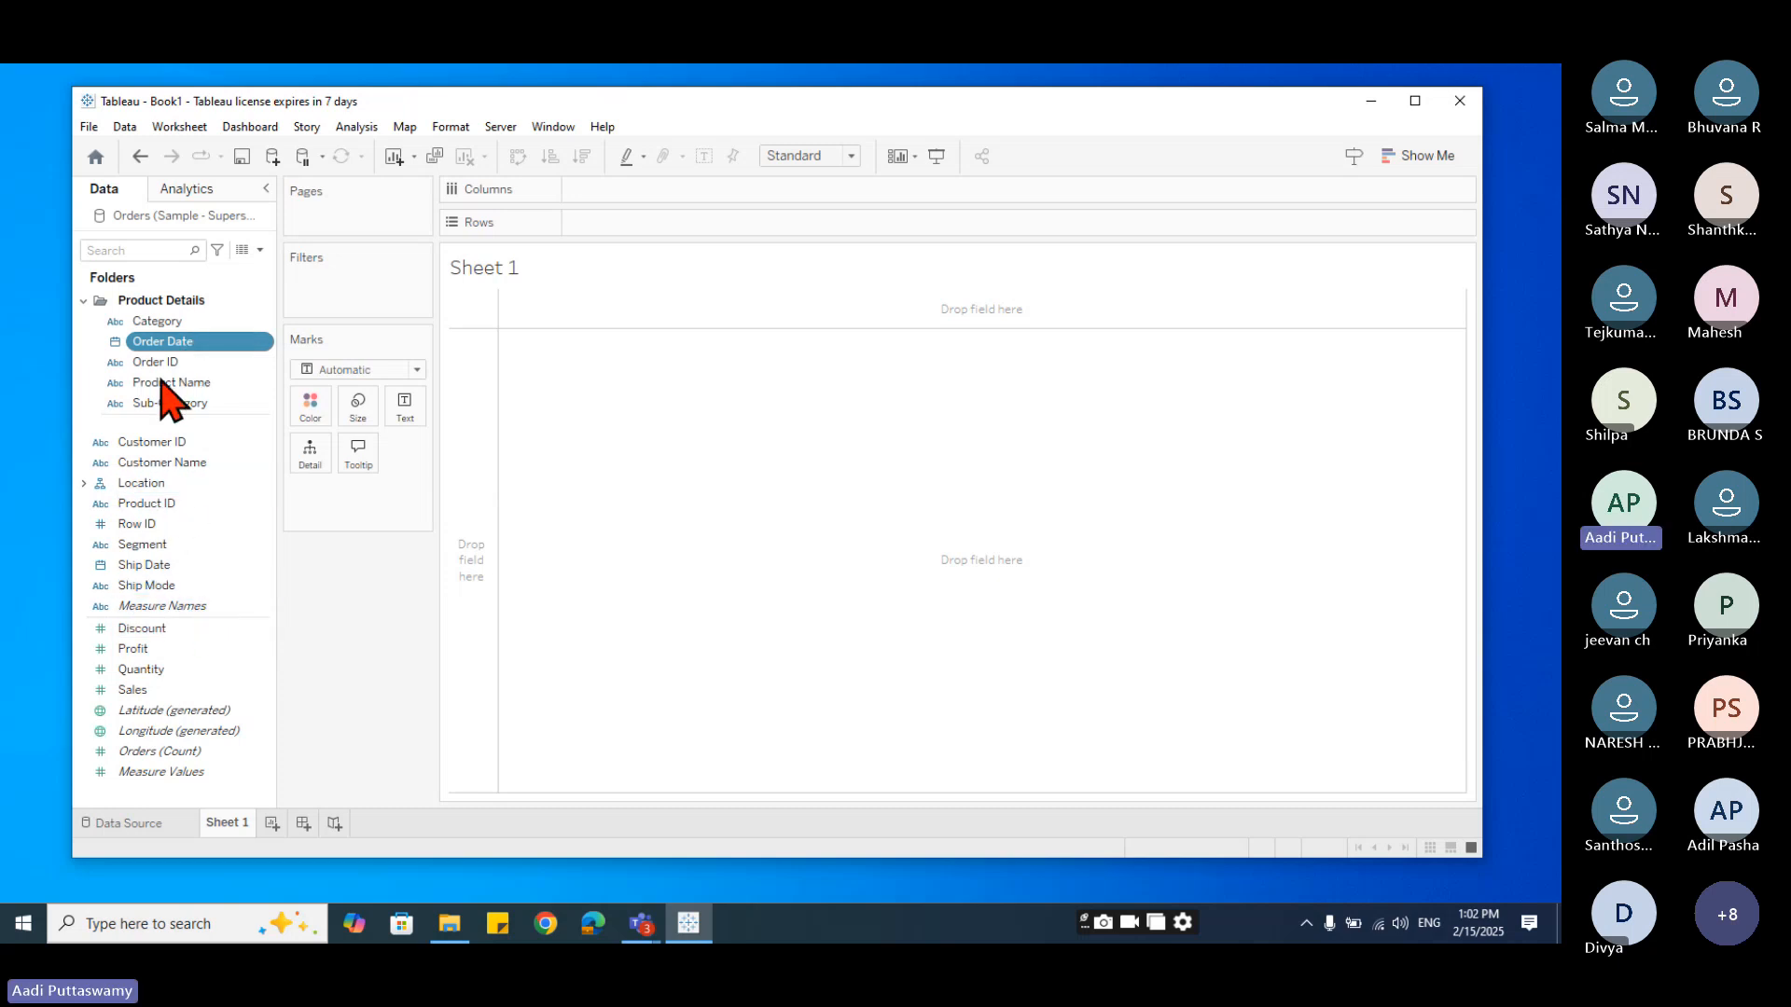
pyautogui.click(160, 506)
pyautogui.moveTo(160, 509); pyautogui.dragTo(181, 371)
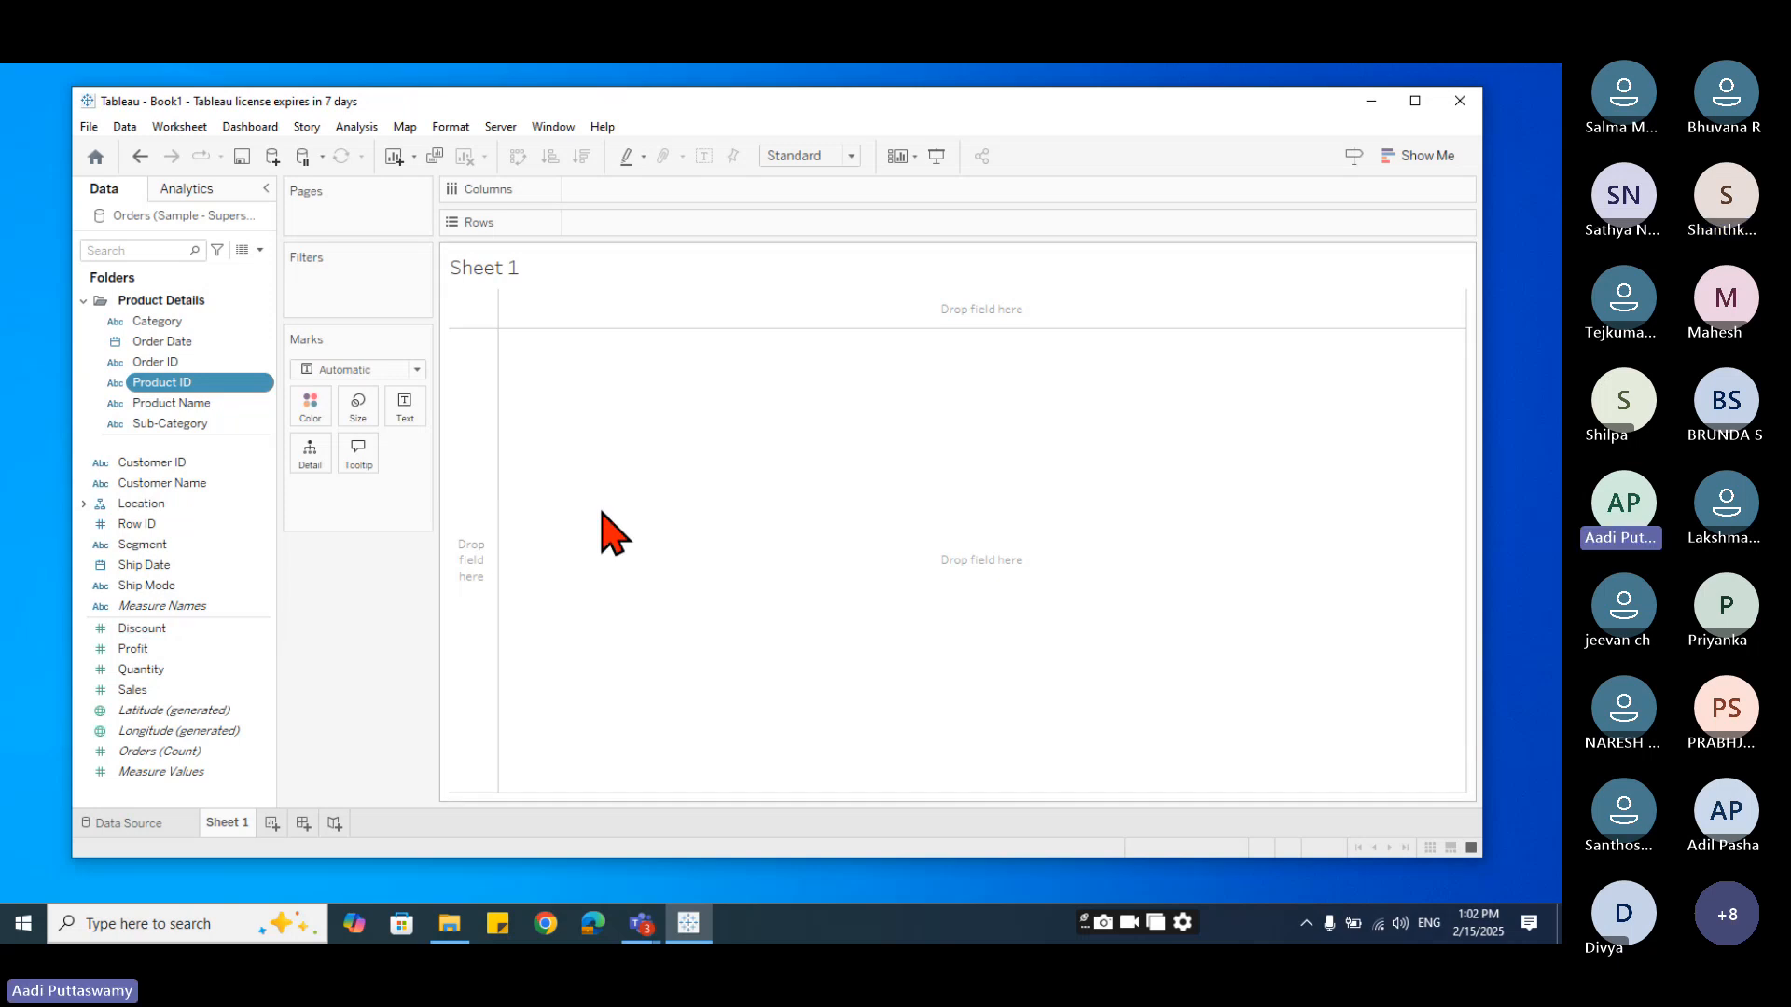
# - Switch to the Microsoft Teams meeting to check the chat messages, and return to Tableau
pyautogui.click(641, 924)
pyautogui.click(602, 877)
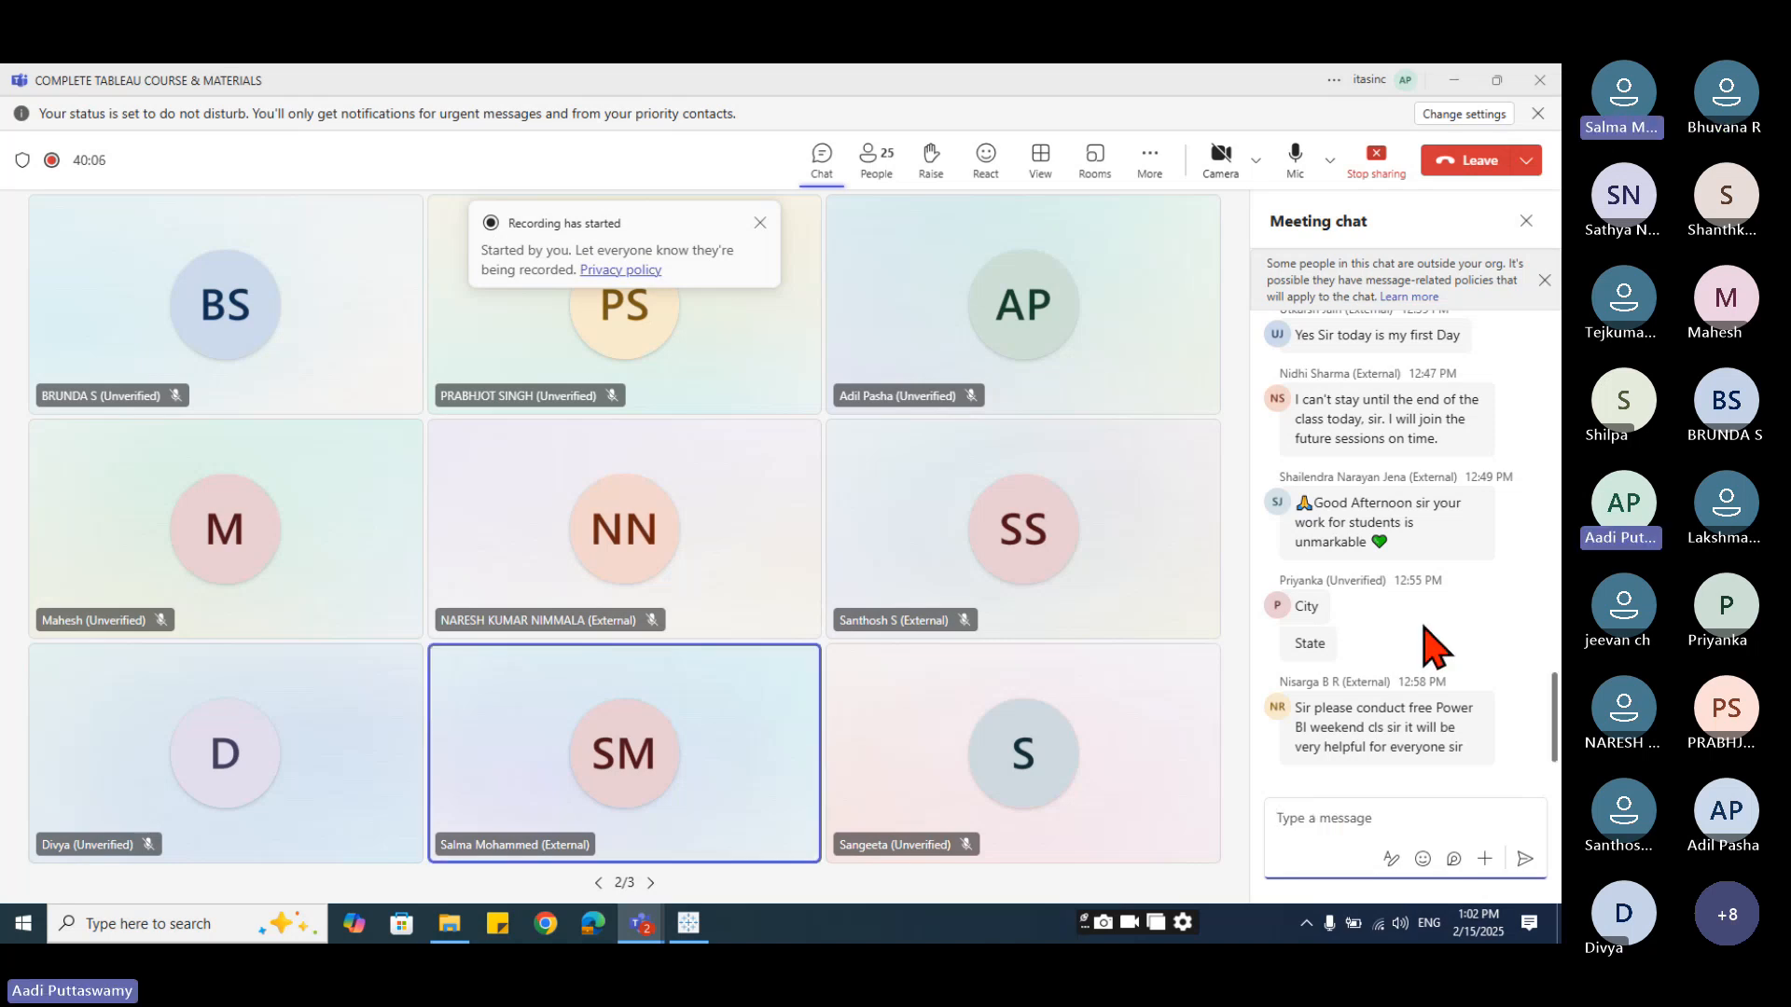
pyautogui.click(1453, 81)
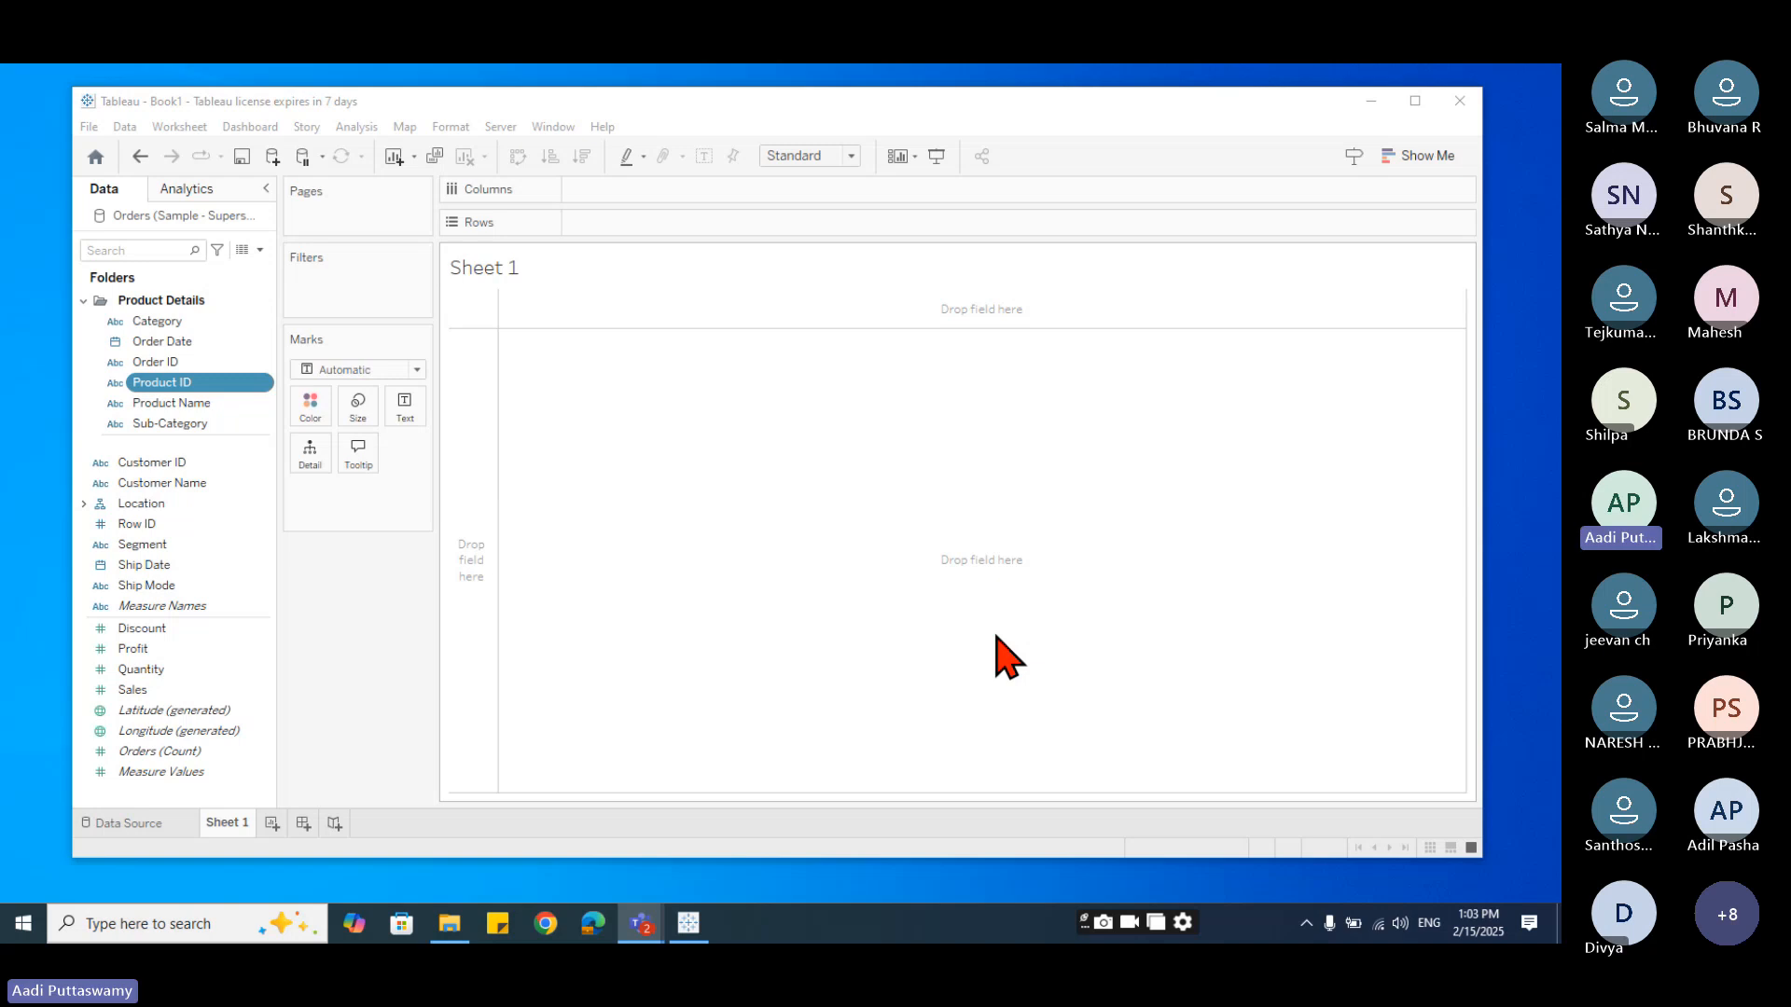
# - Collapse and re-expand the Product Details folder to review its fields, leaving it collapsed
pyautogui.click(84, 301)
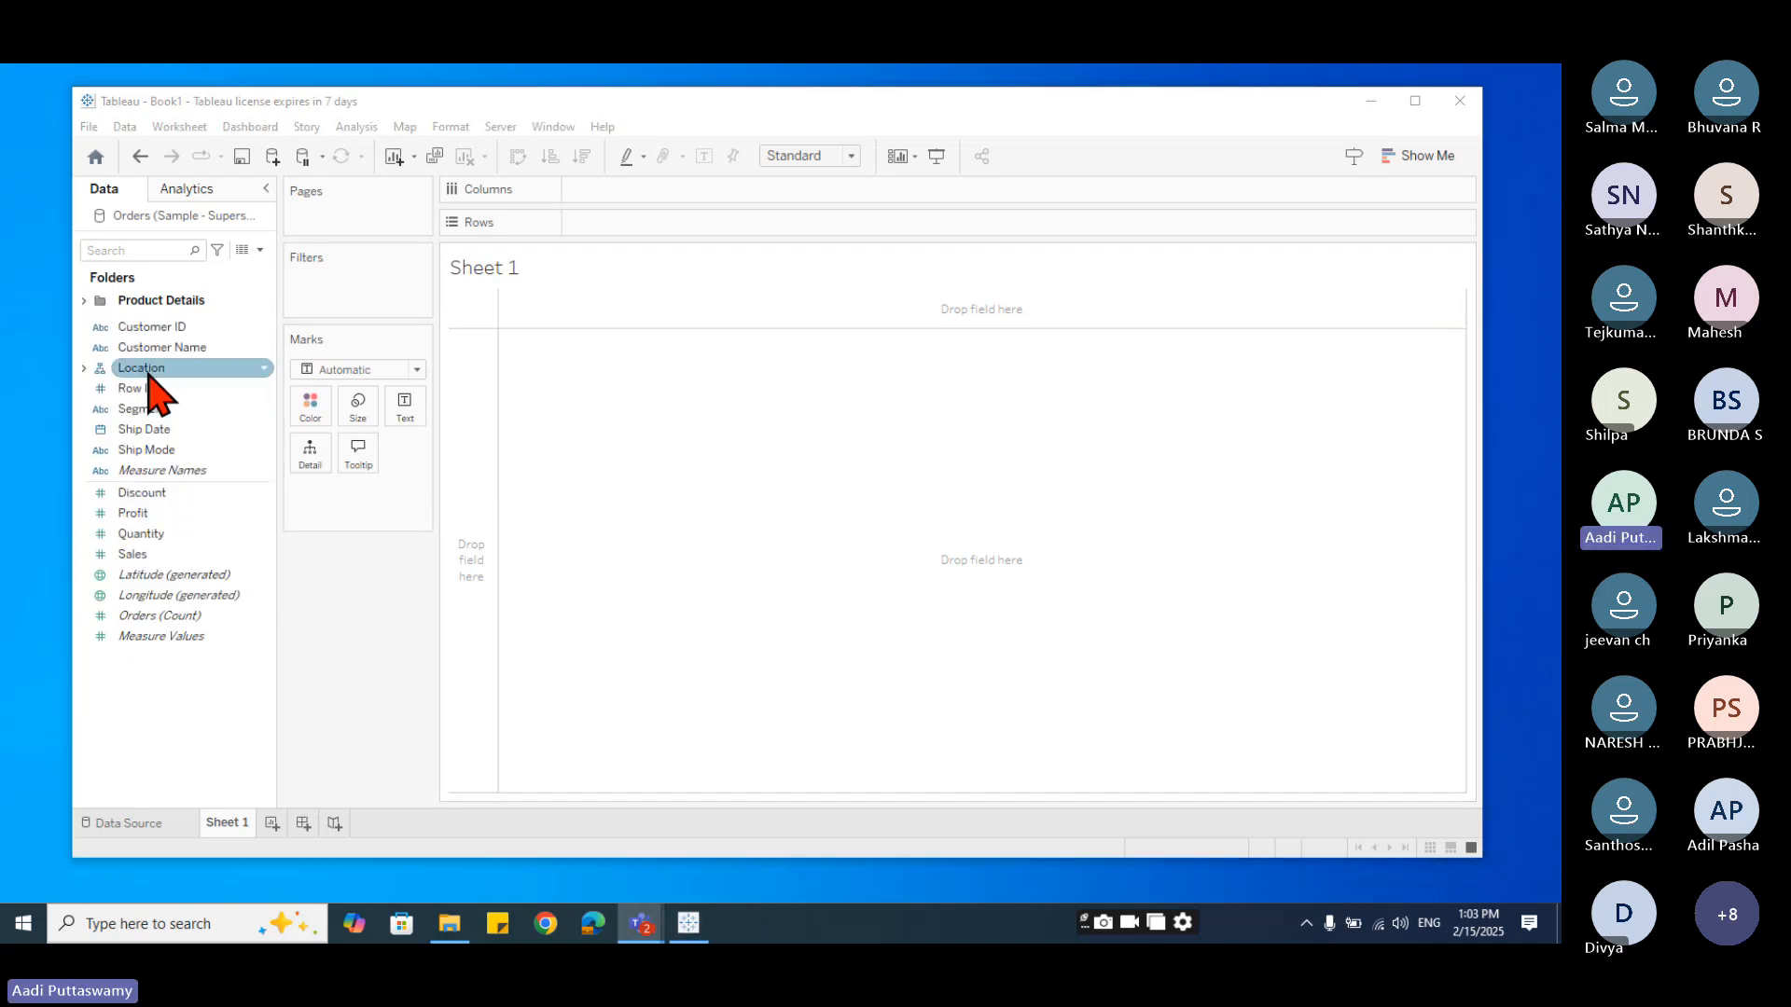
pyautogui.click(142, 328)
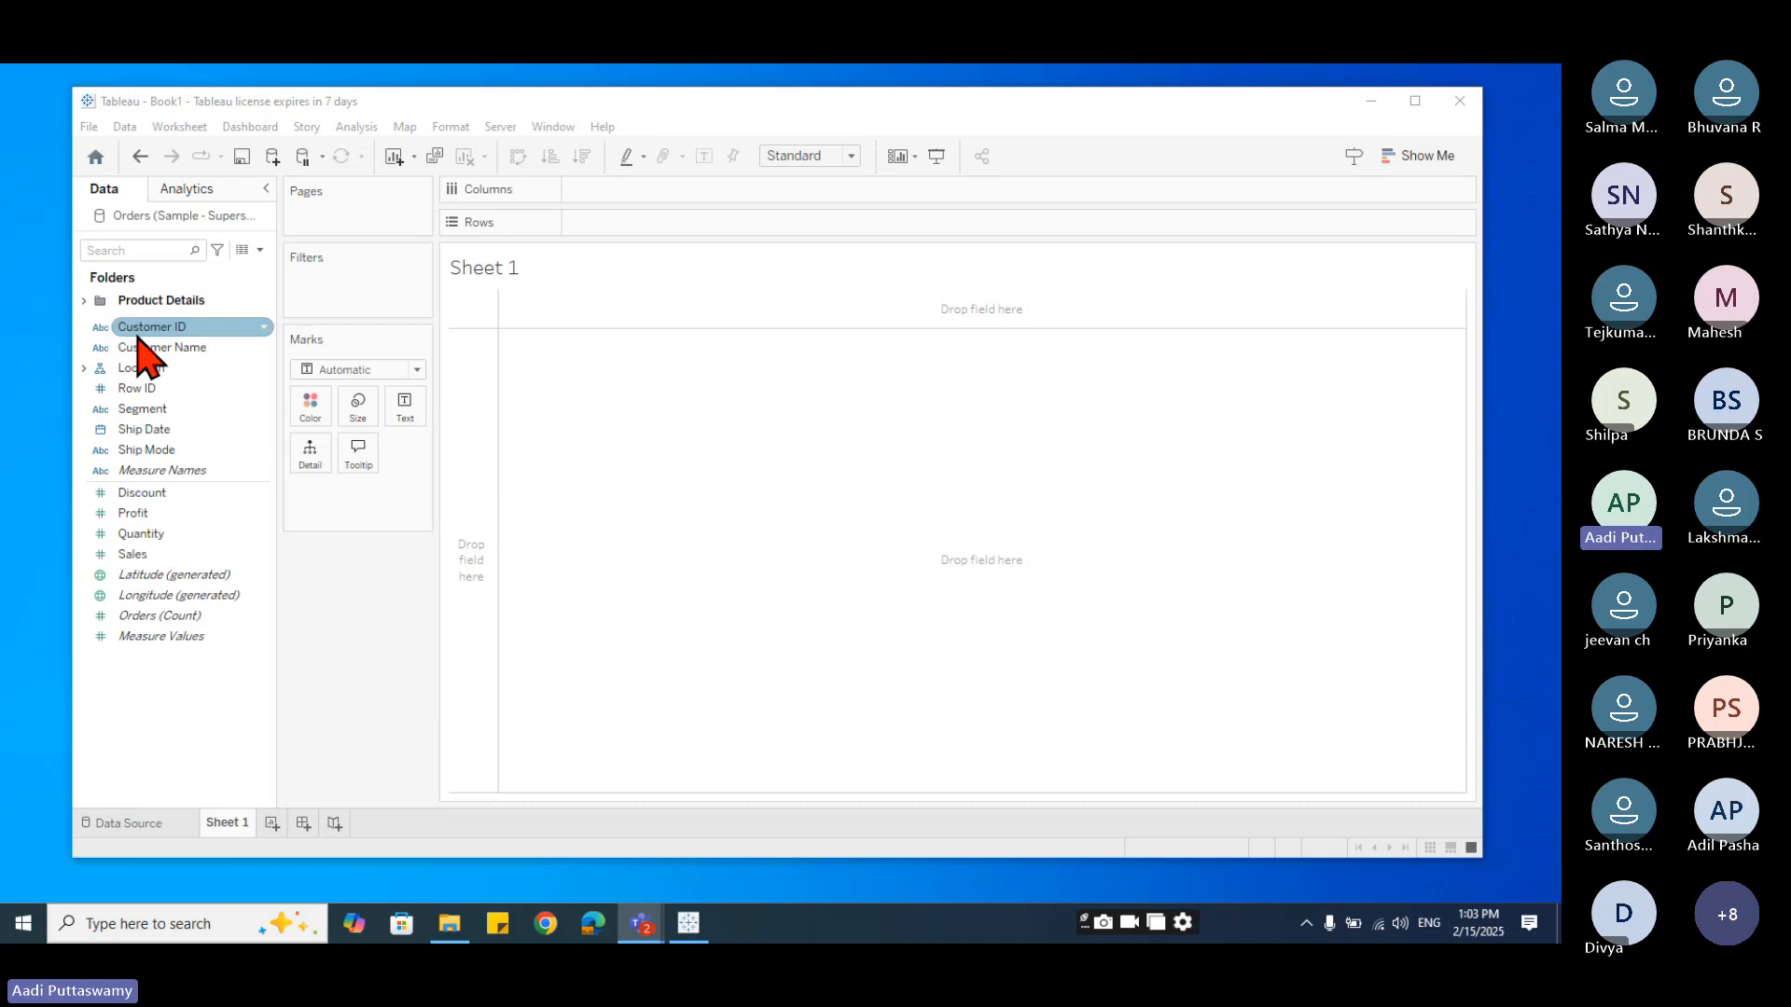
pyautogui.click(84, 300)
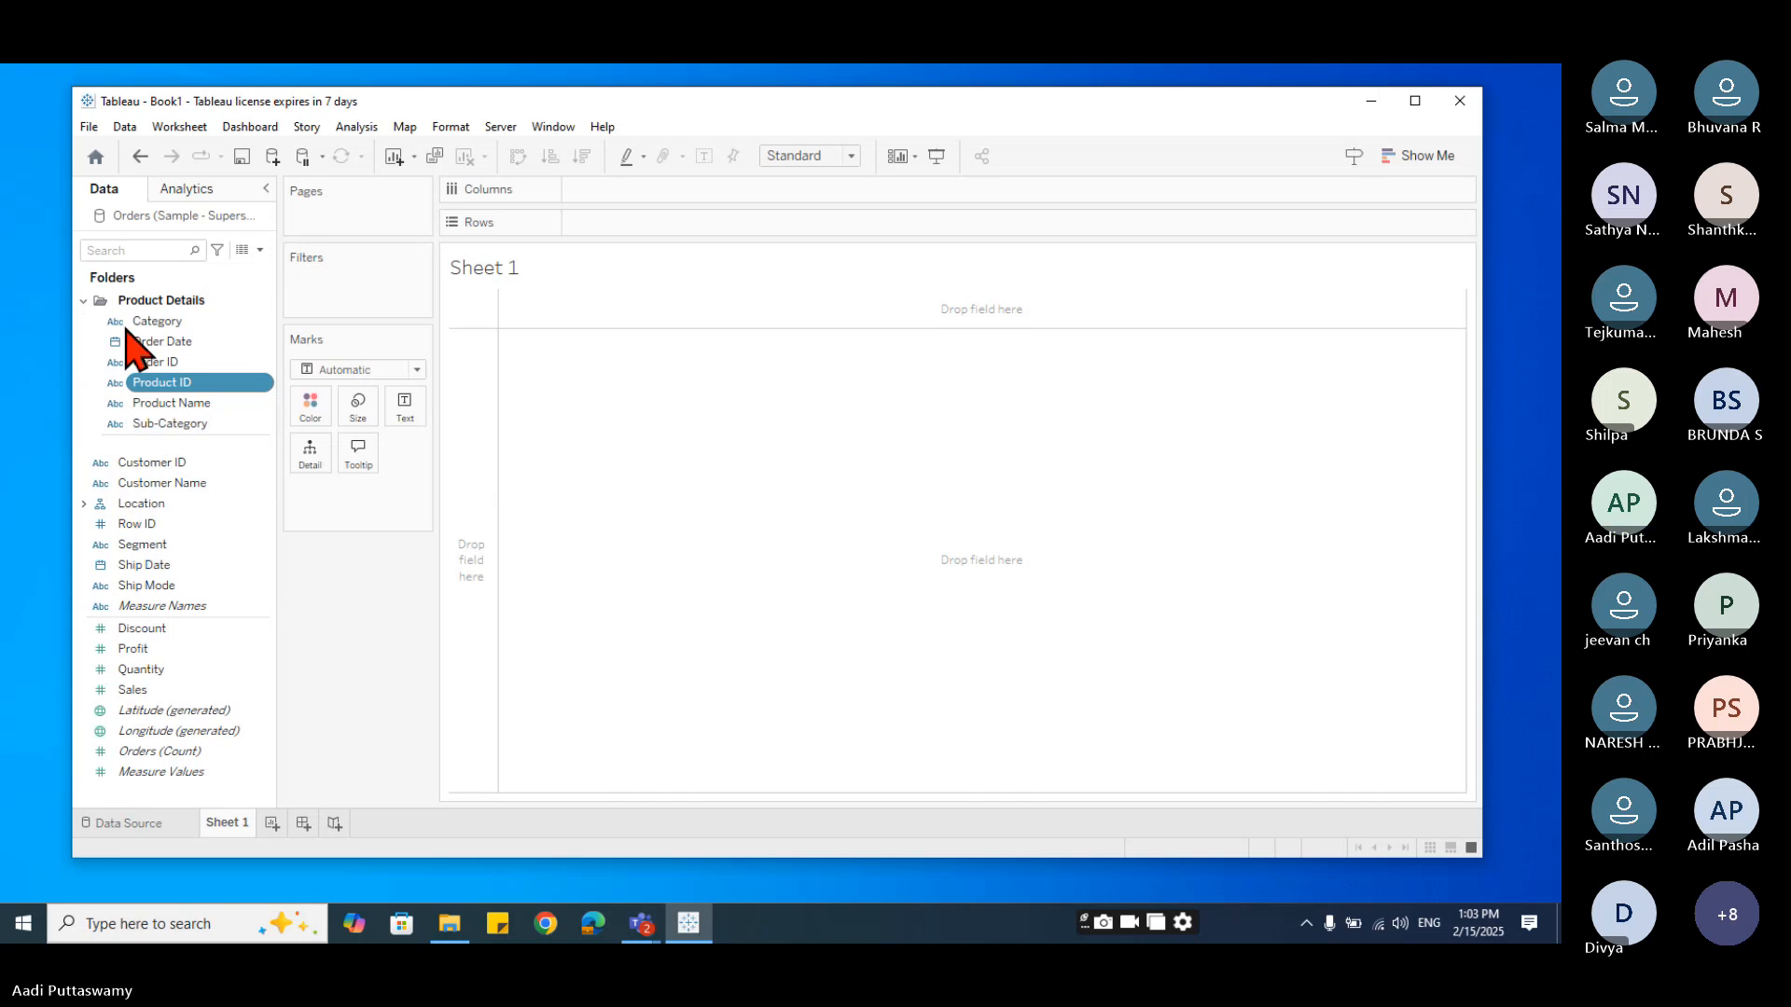
pyautogui.click(85, 301)
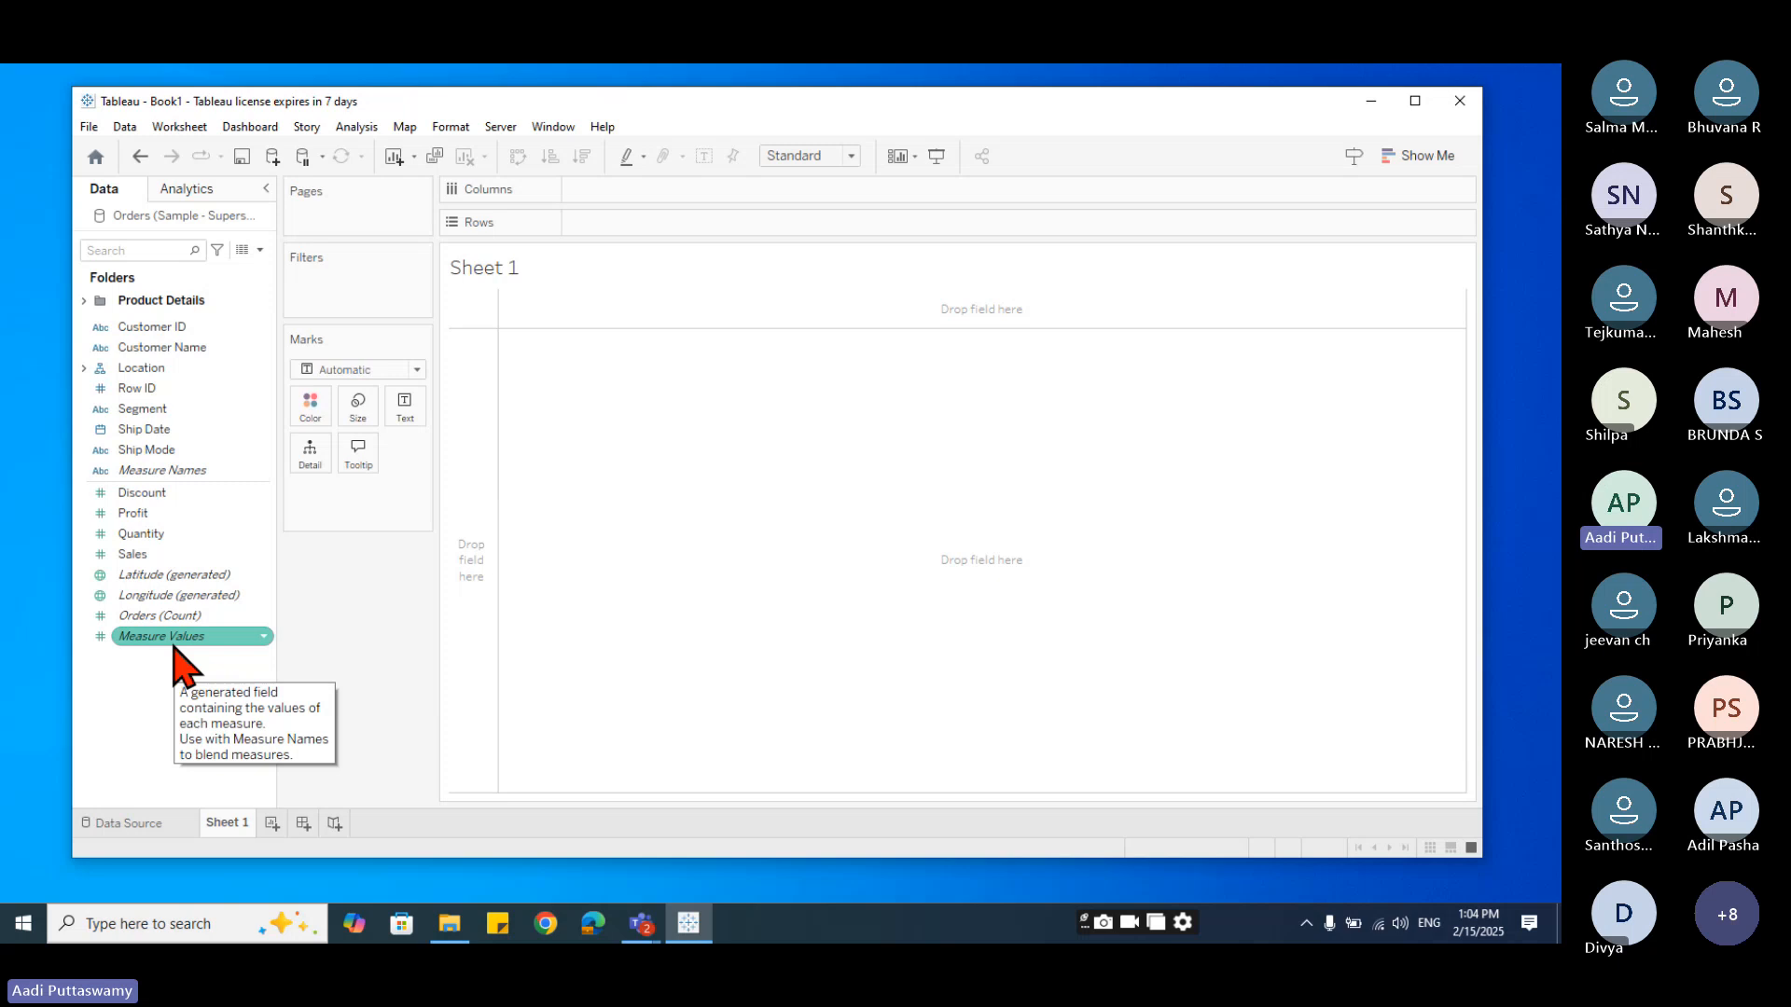
pyautogui.moveTo(154, 429)
pyautogui.mouseDown()
pyautogui.moveTo(670, 205)
pyautogui.moveTo(139, 442)
pyautogui.mouseUp()
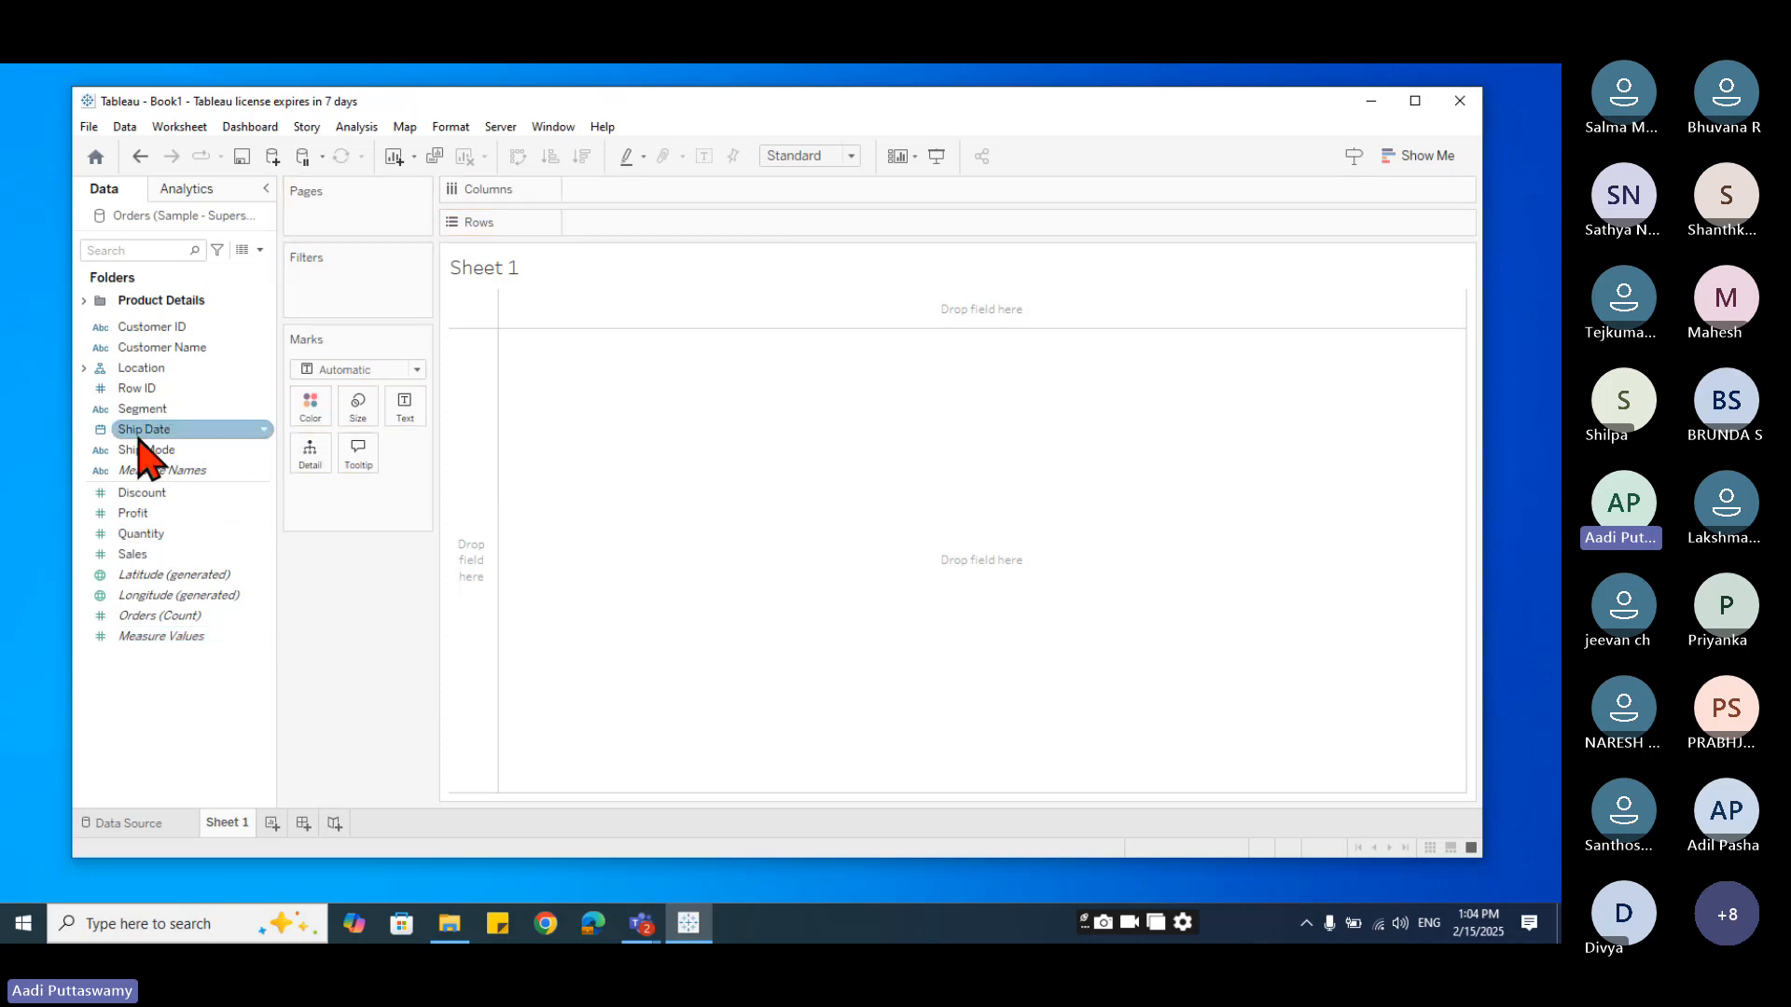
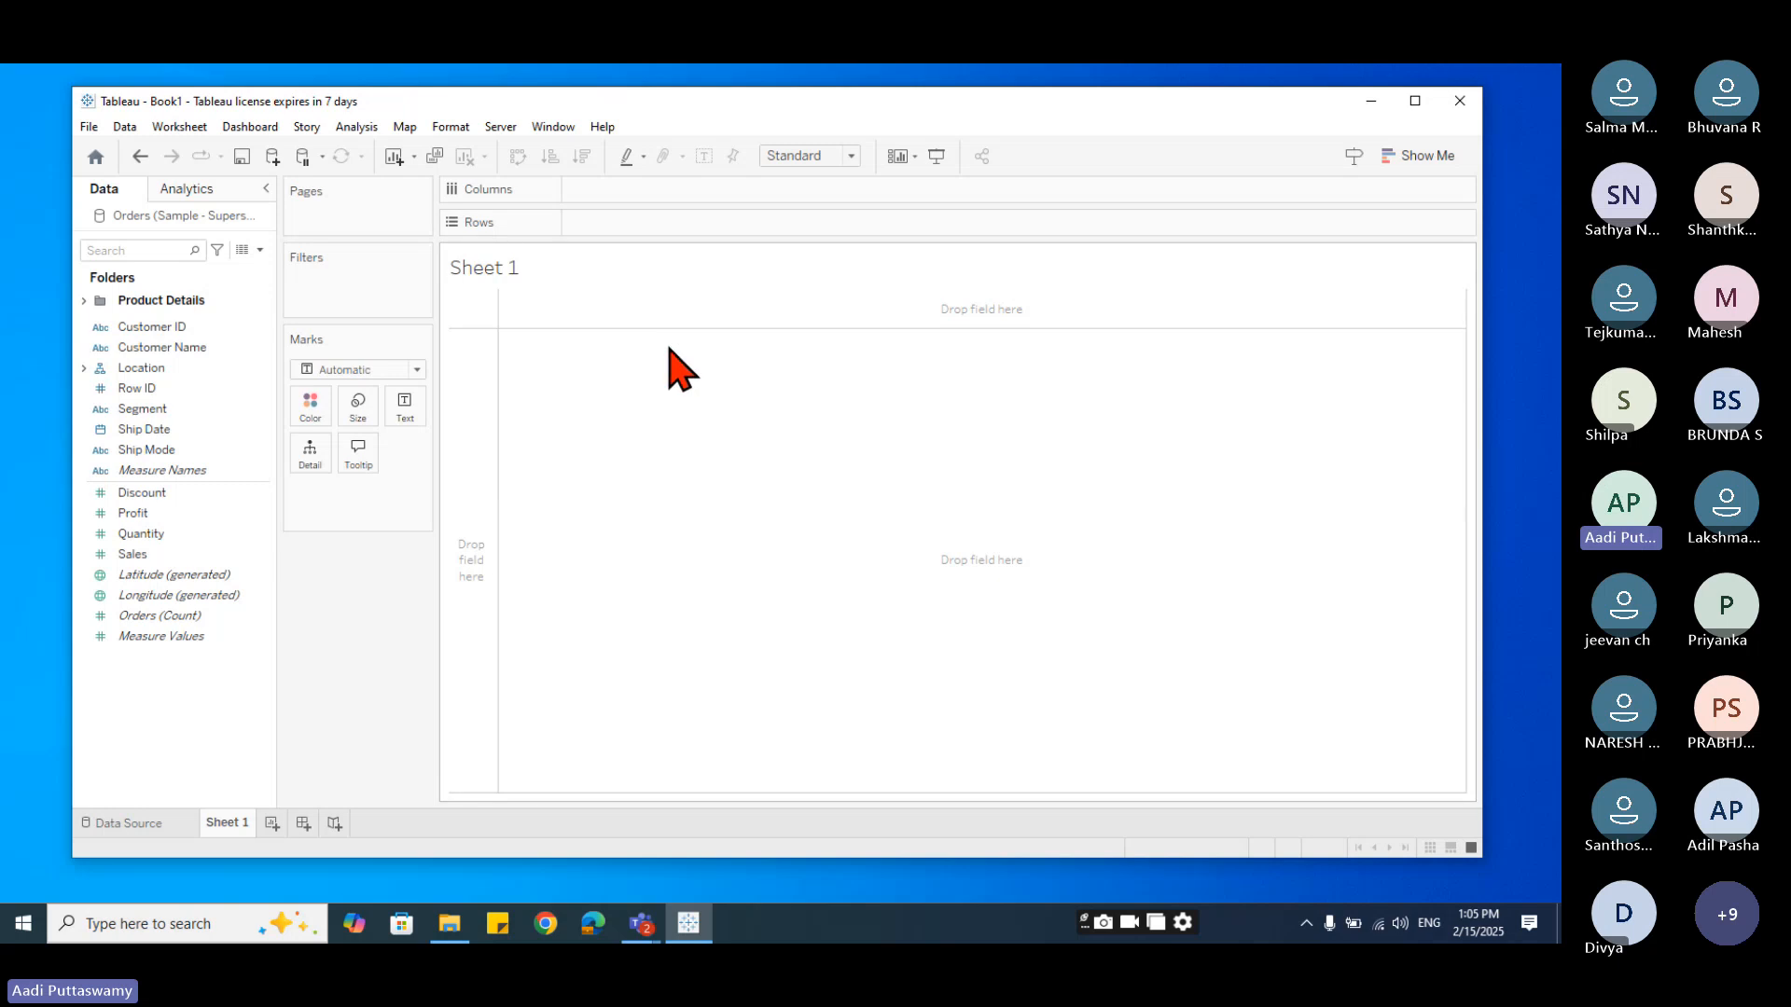
# - Expand the Location hierarchy in the field list and place its Region field on Rows
pyautogui.click(83, 369)
pyautogui.click(187, 411)
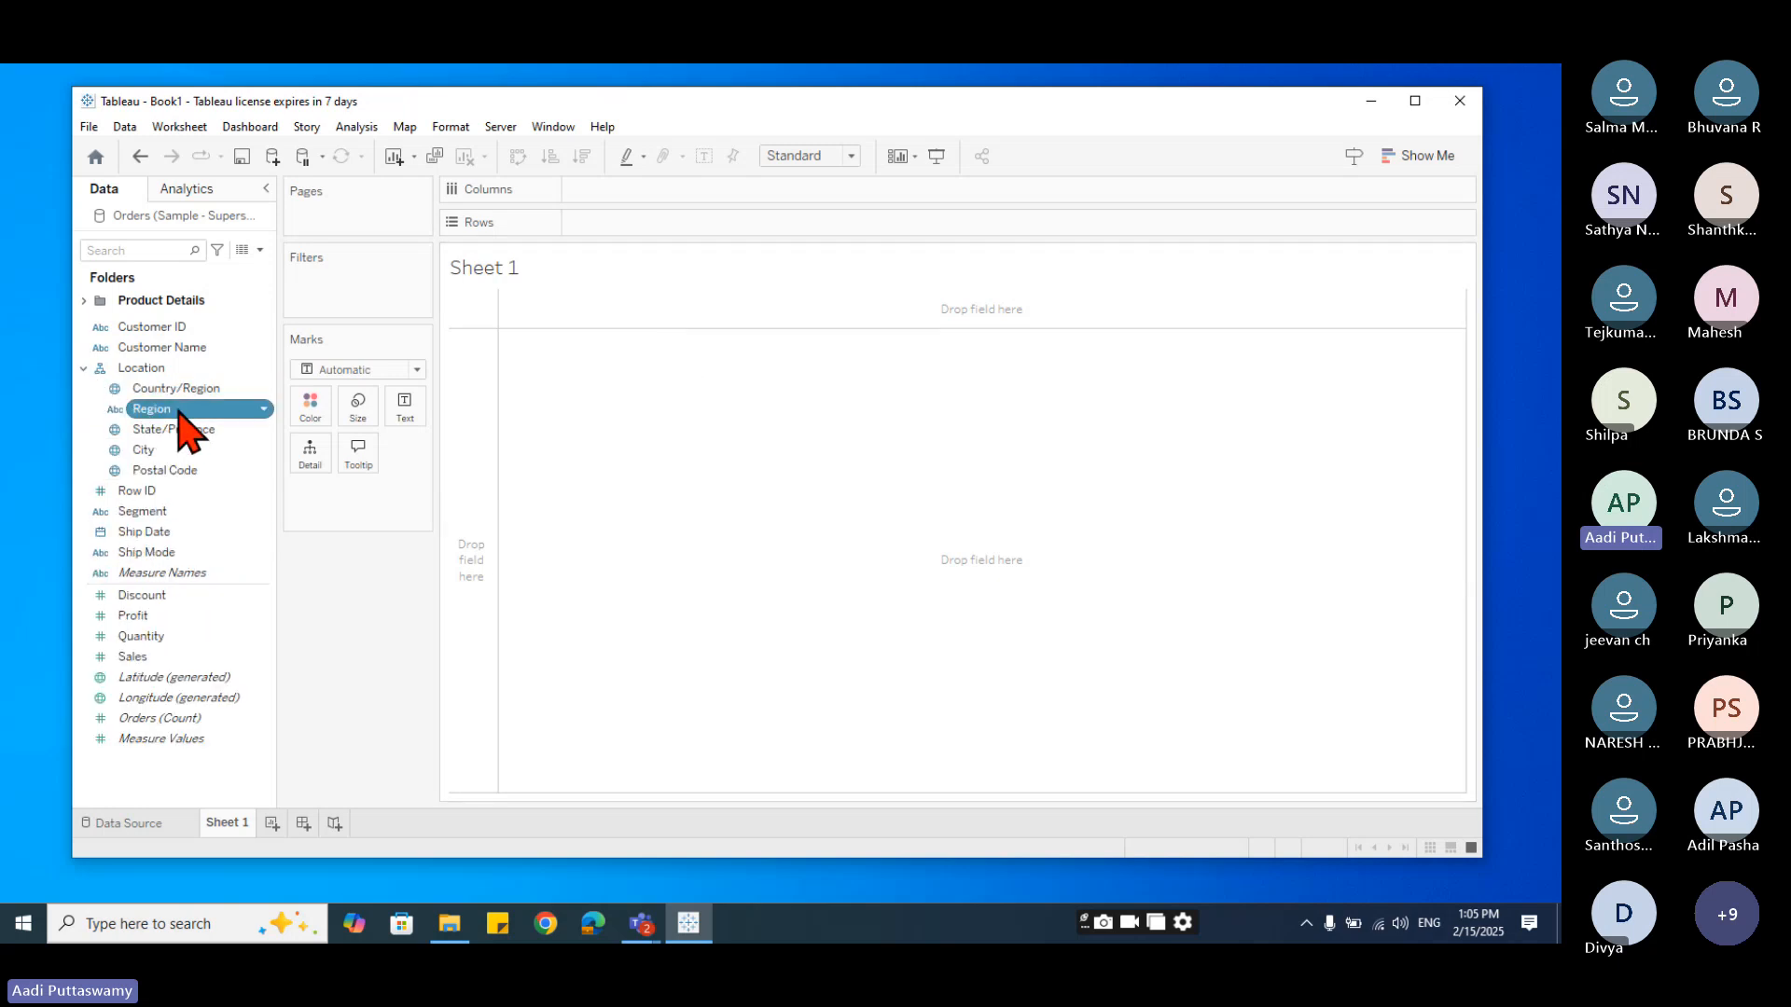
pyautogui.moveTo(188, 413); pyautogui.dragTo(658, 231)
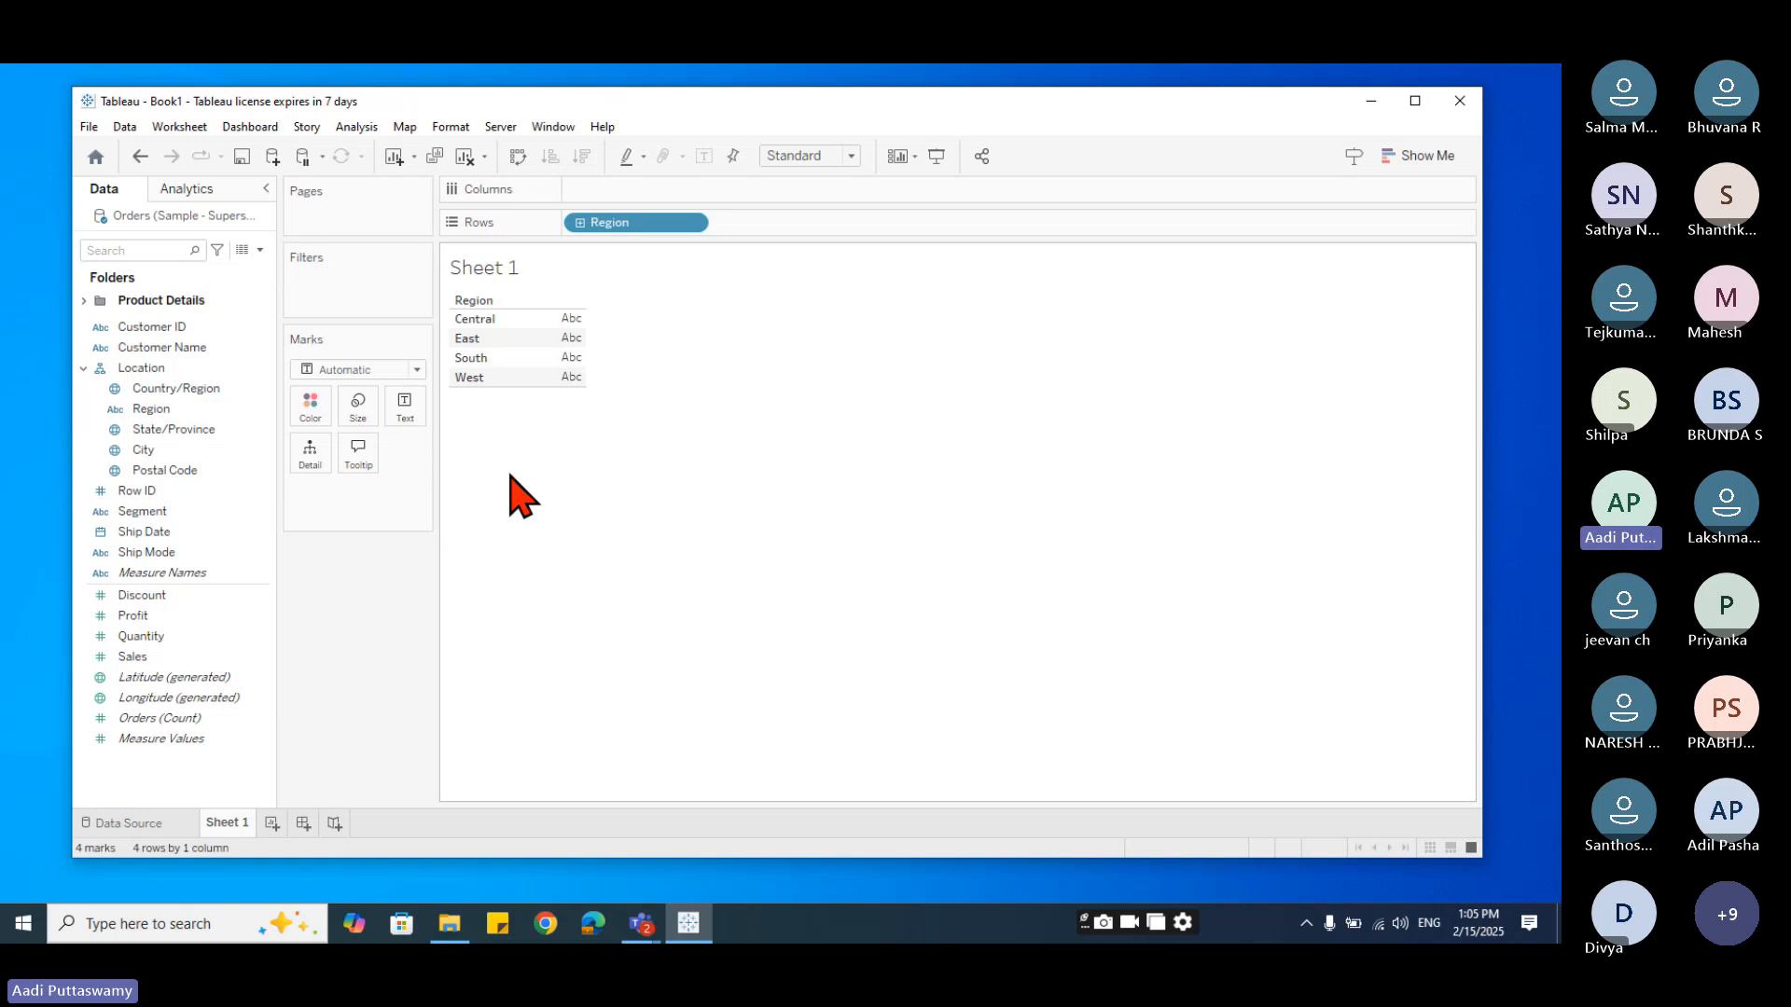
# - Place Sales in the cells of the Region table as its text values
pyautogui.click(160, 659)
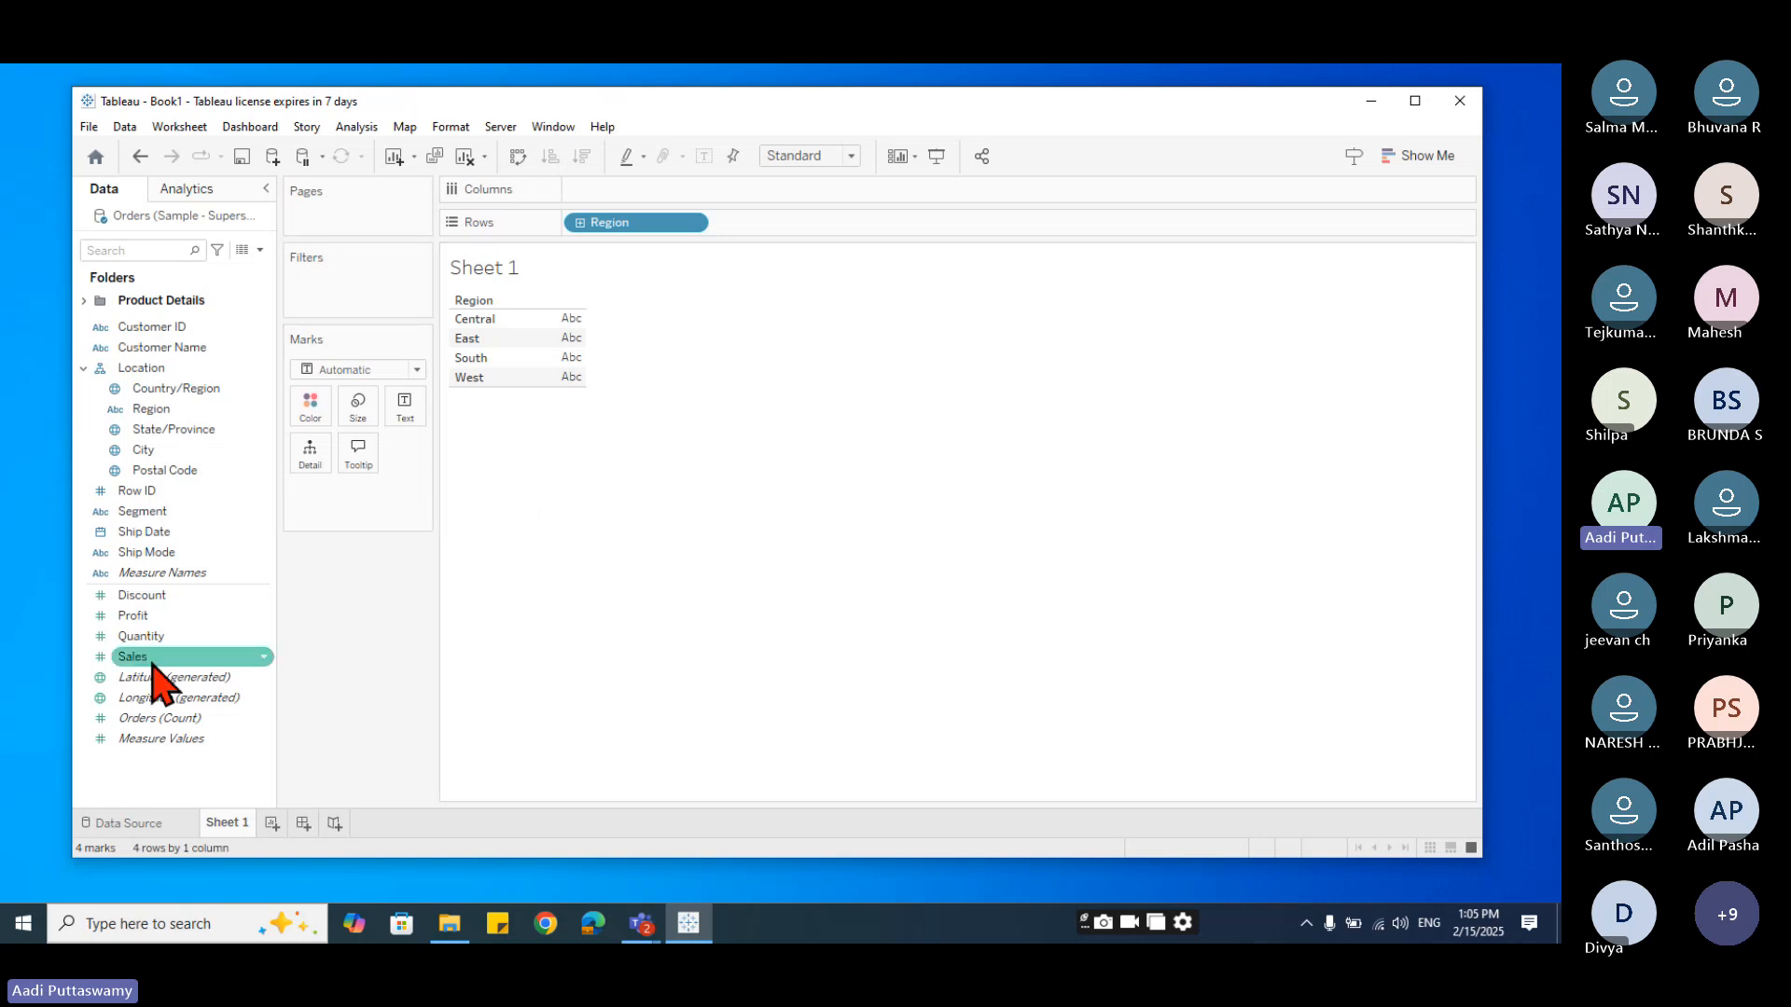
pyautogui.moveTo(165, 661); pyautogui.dragTo(549, 352)
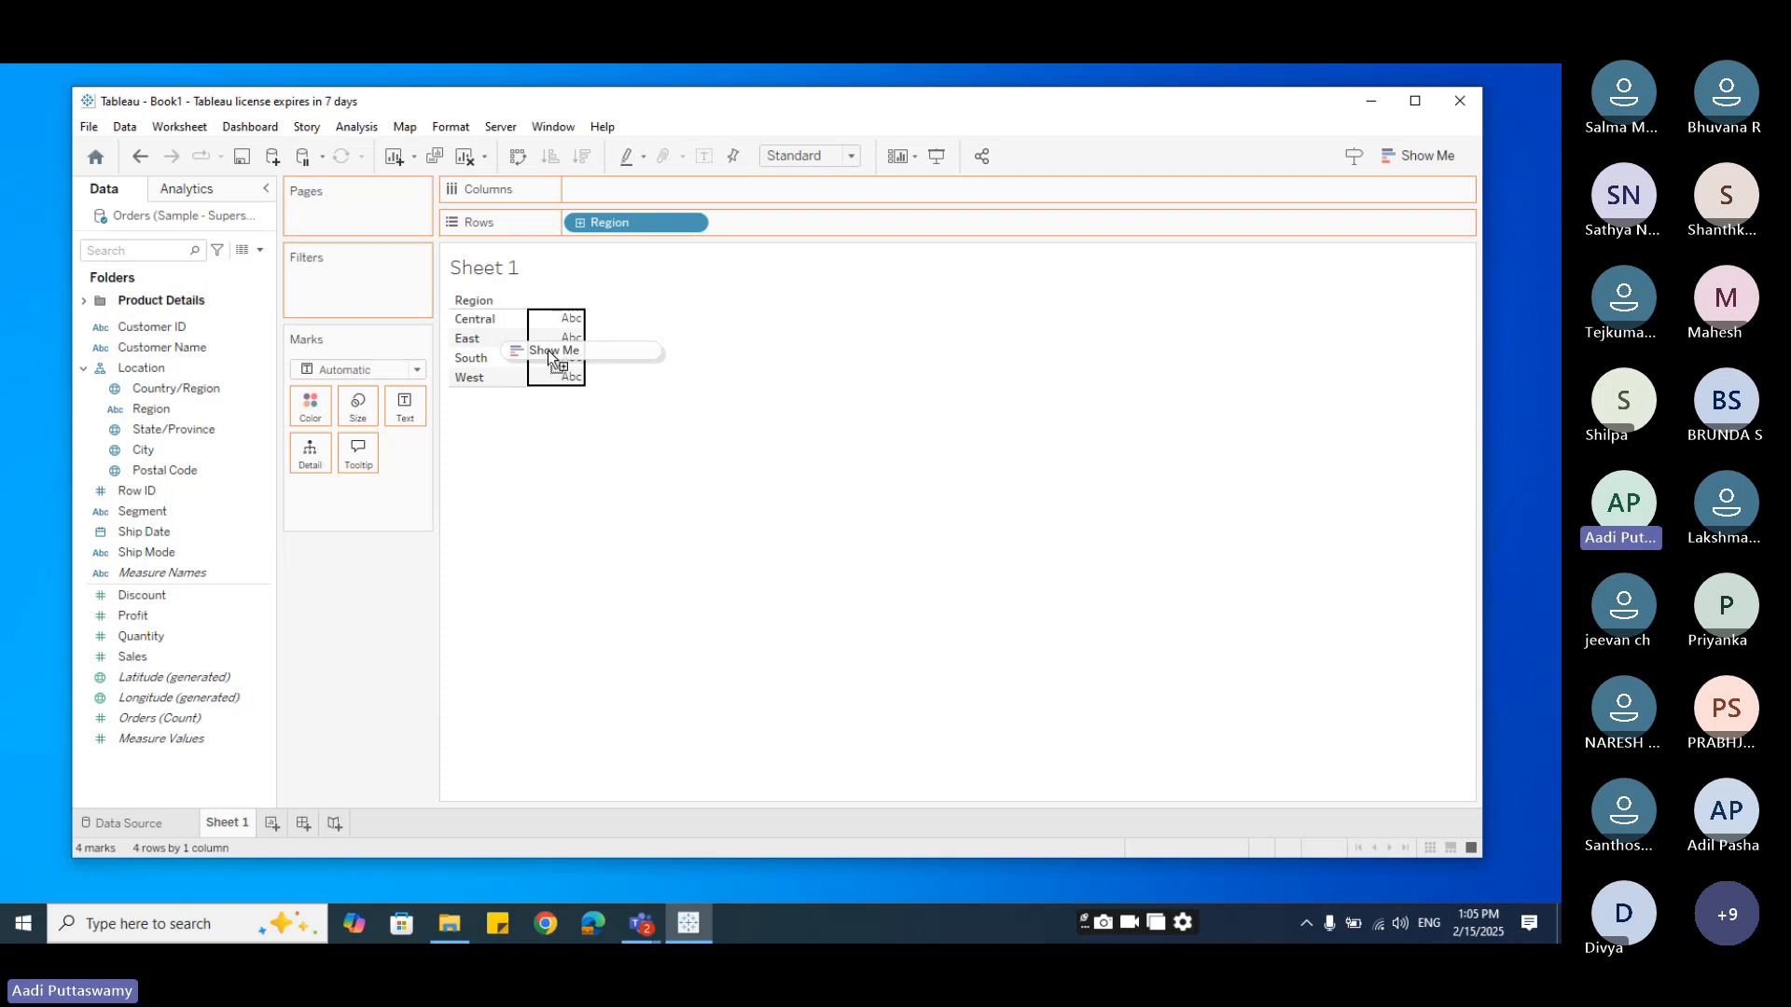
pyautogui.moveTo(549, 353); pyautogui.dragTo(561, 373)
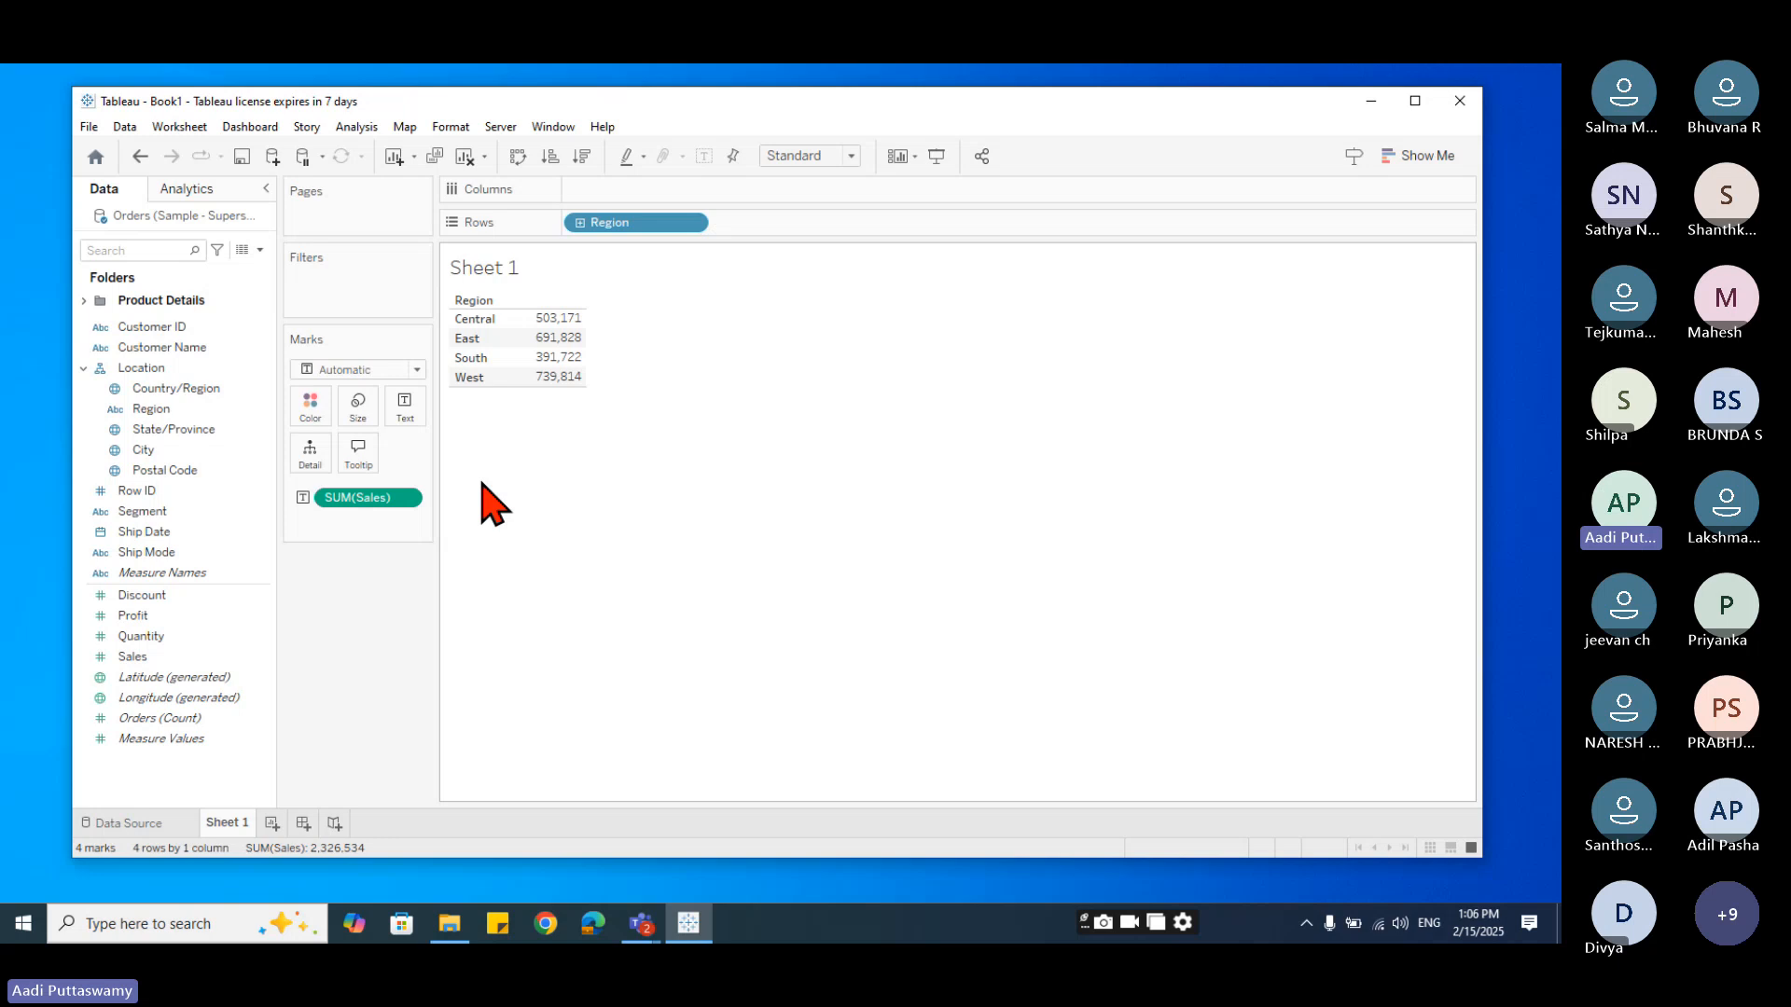
# - Set the aggregation of Sales on the Marks card to Average, and return it to Sum
pyautogui.rightClick(410, 499)
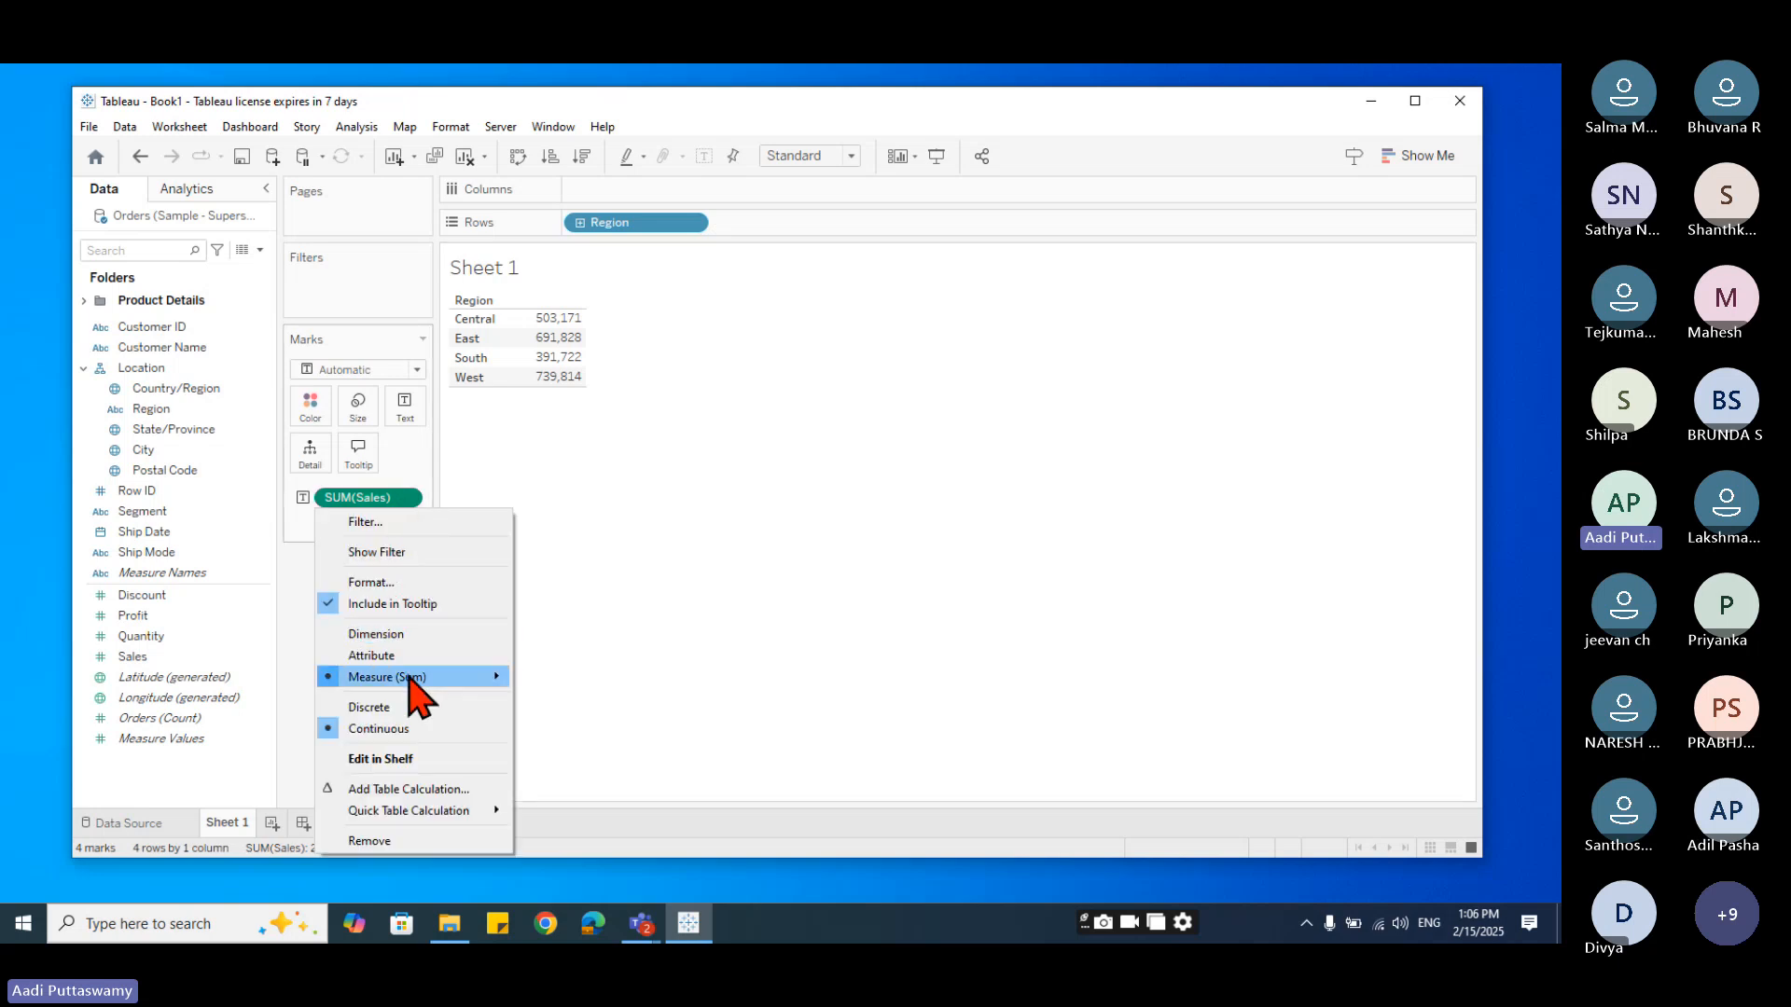
pyautogui.moveTo(415, 681)
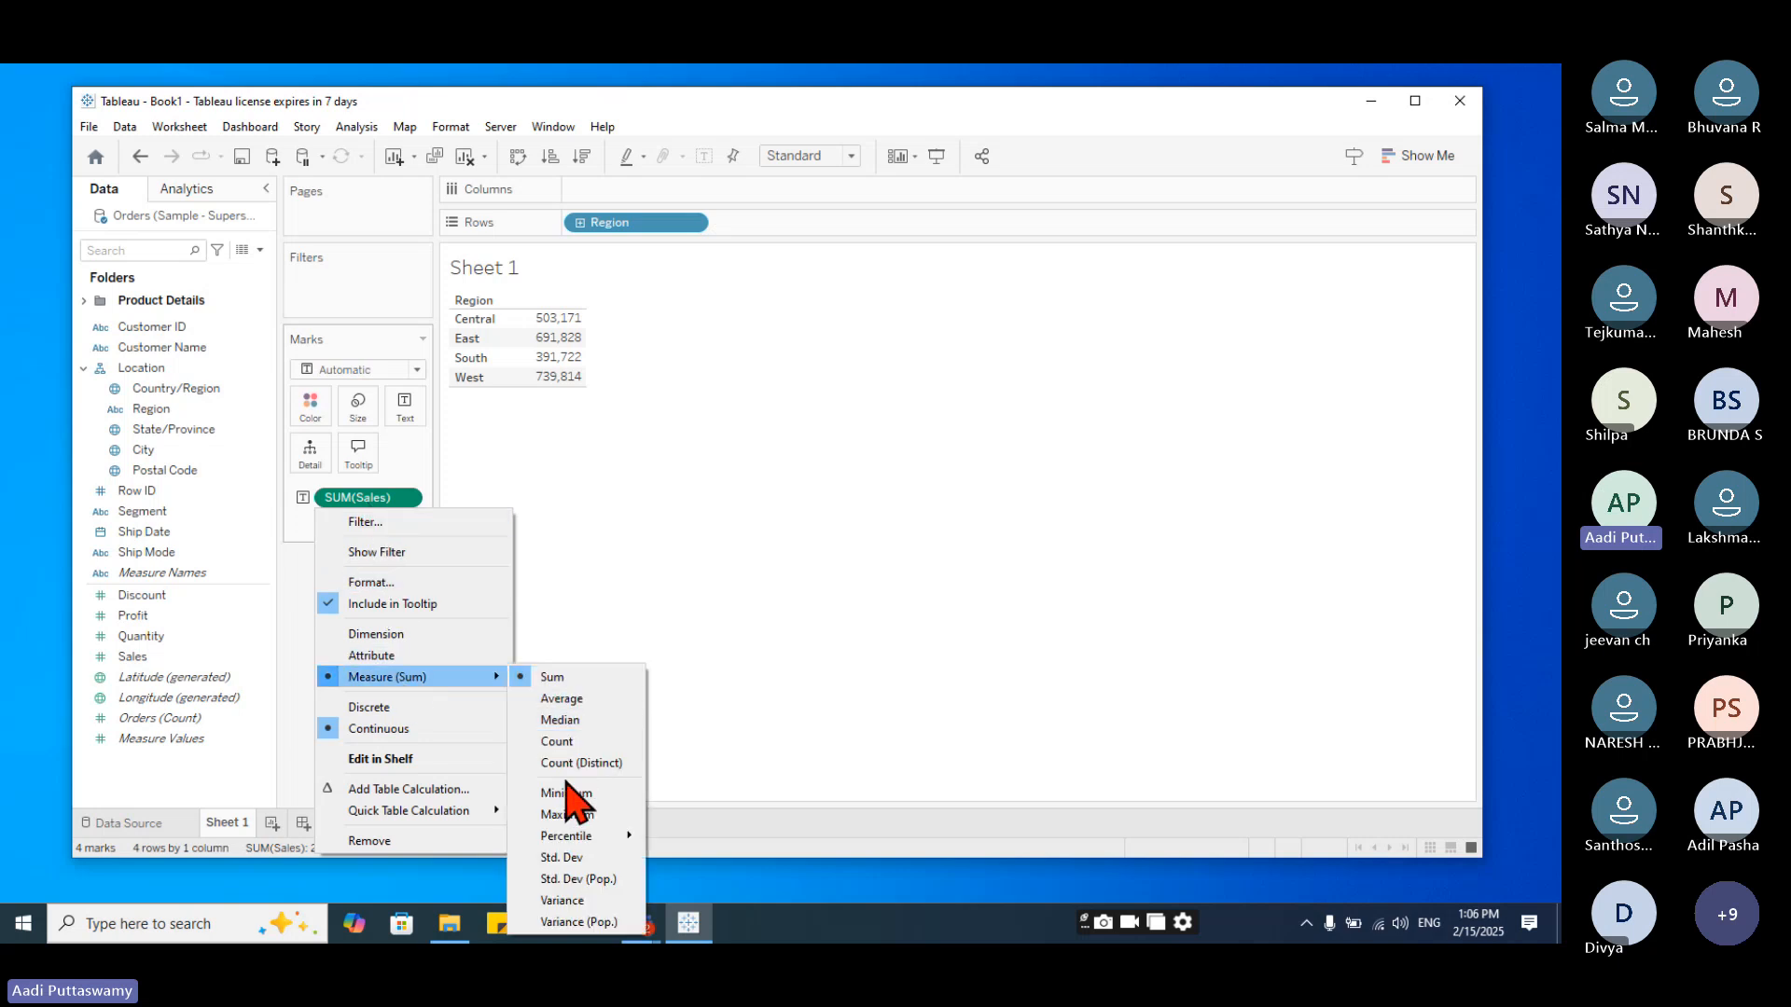
pyautogui.click(524, 676)
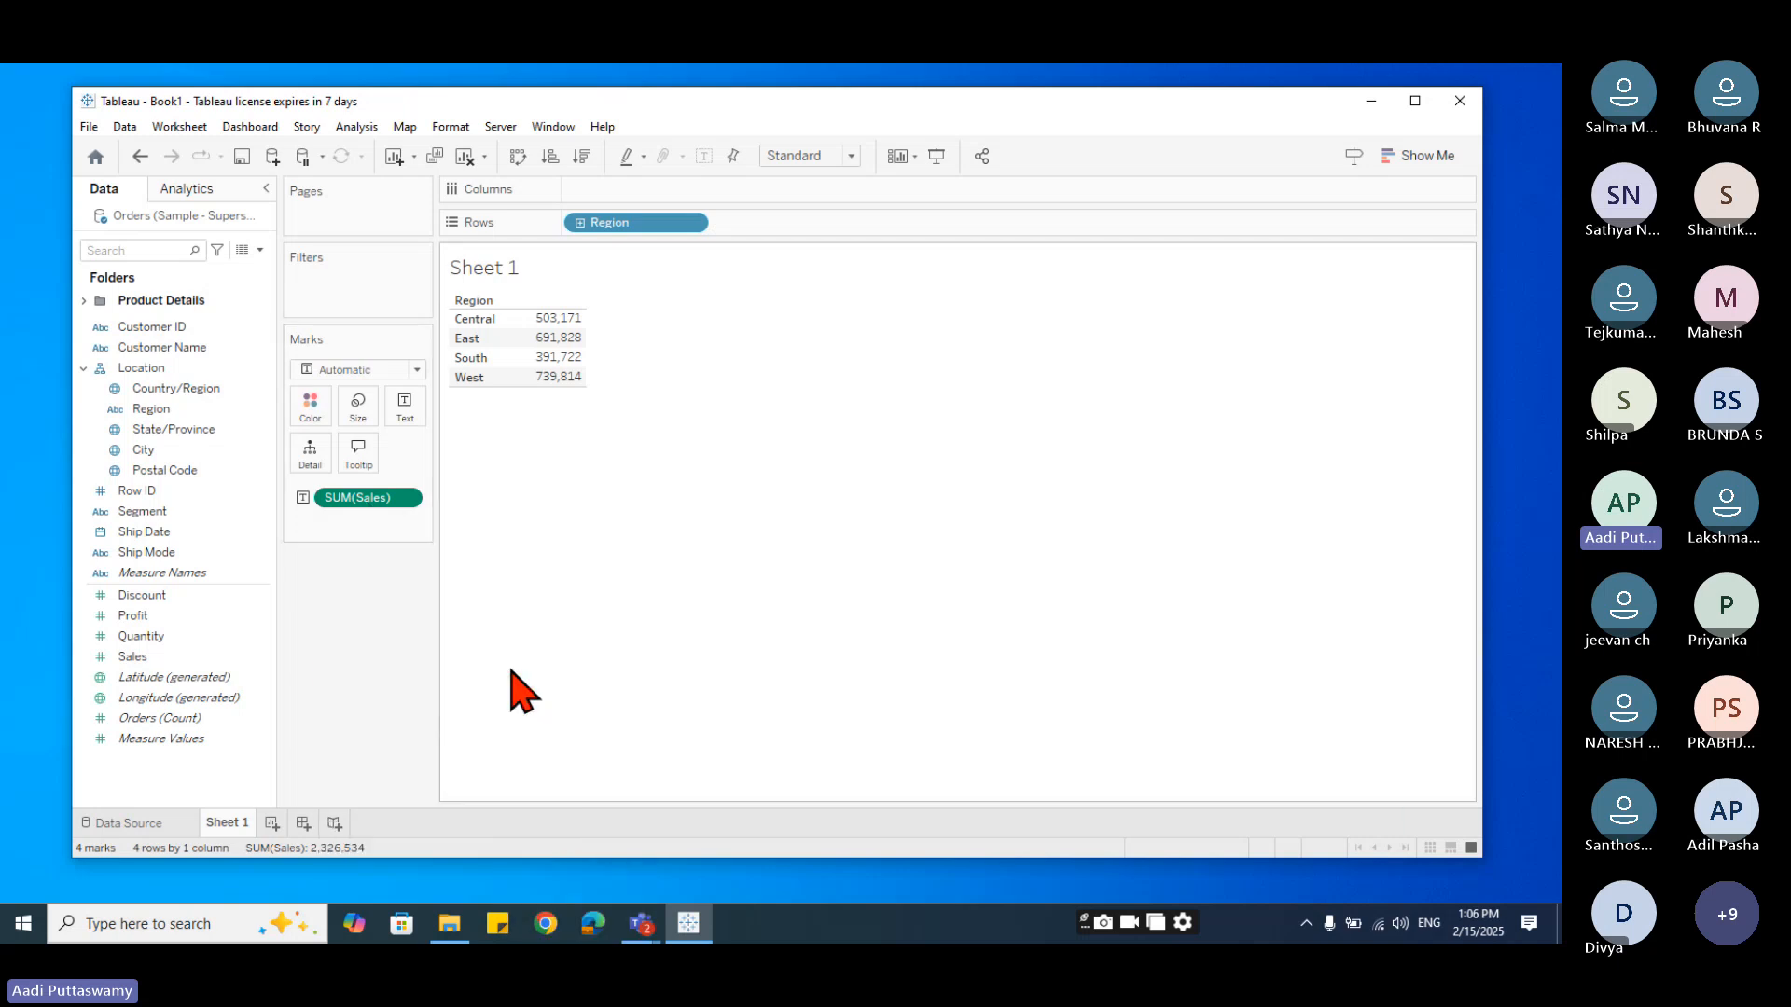
pyautogui.click(406, 498)
pyautogui.moveTo(429, 677)
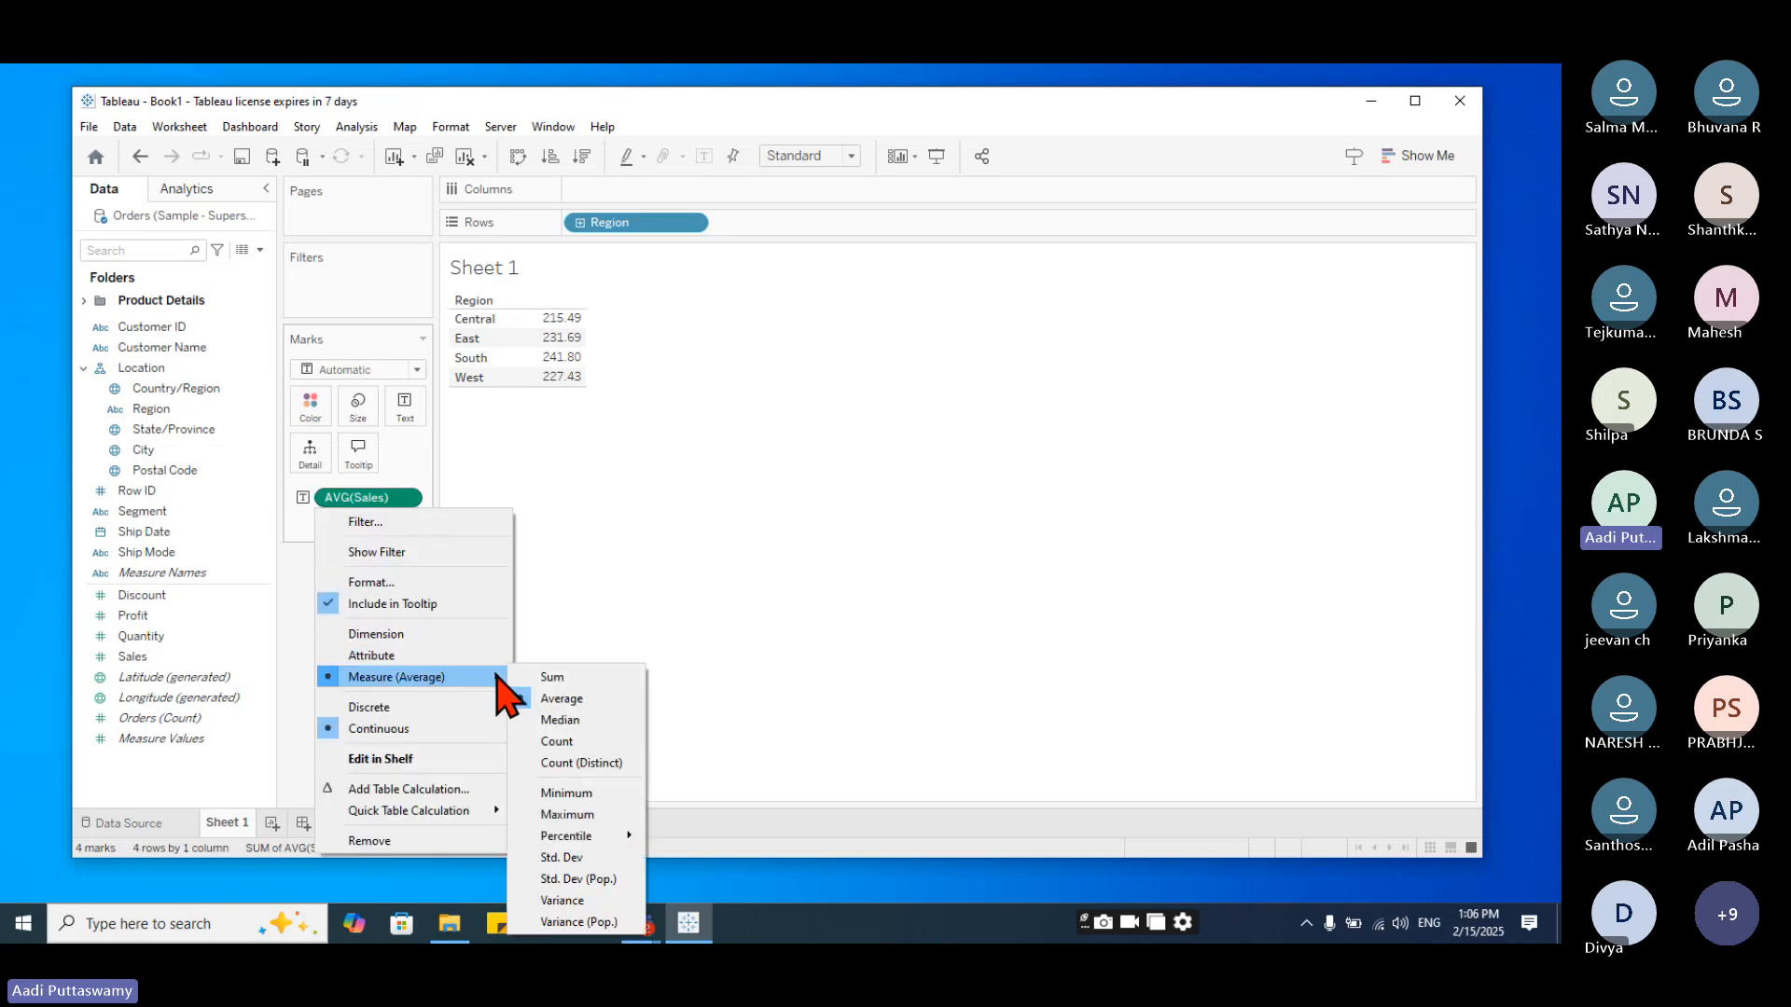
pyautogui.click(550, 677)
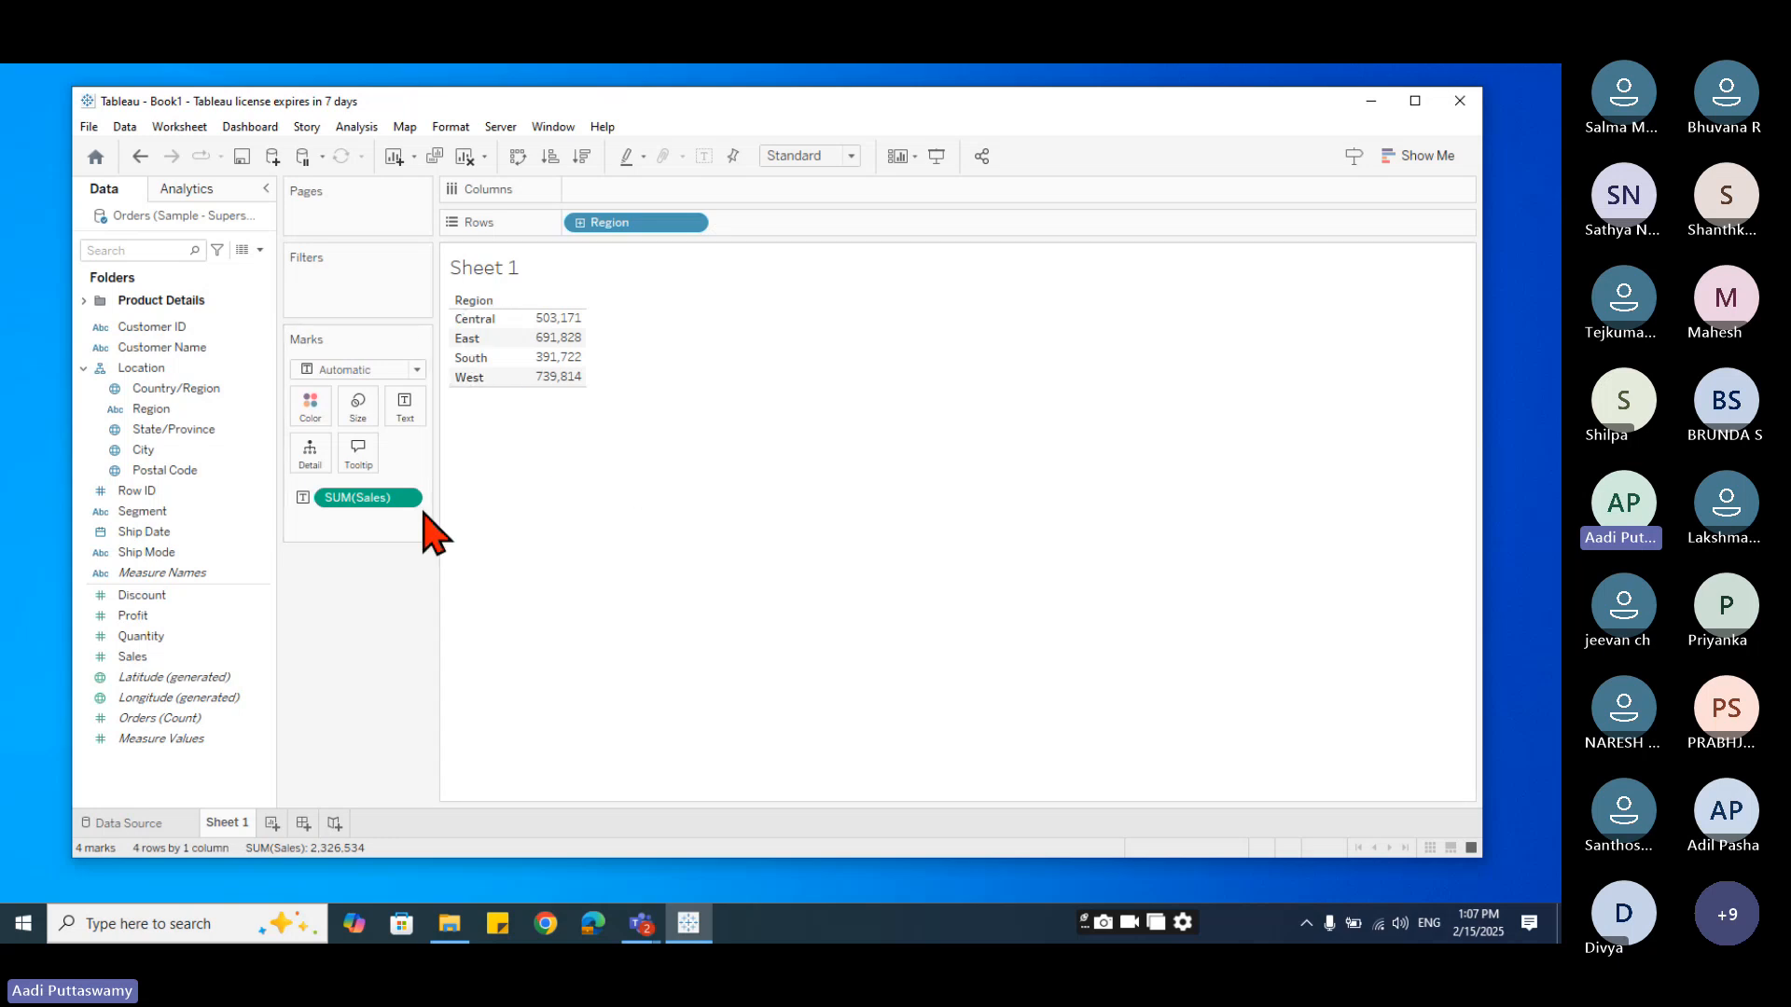
# - Replace the Sales values with Segment on Columns, and widen the resulting Region by Segment table
pyautogui.moveTo(376, 496); pyautogui.dragTo(373, 644)
pyautogui.click(144, 531)
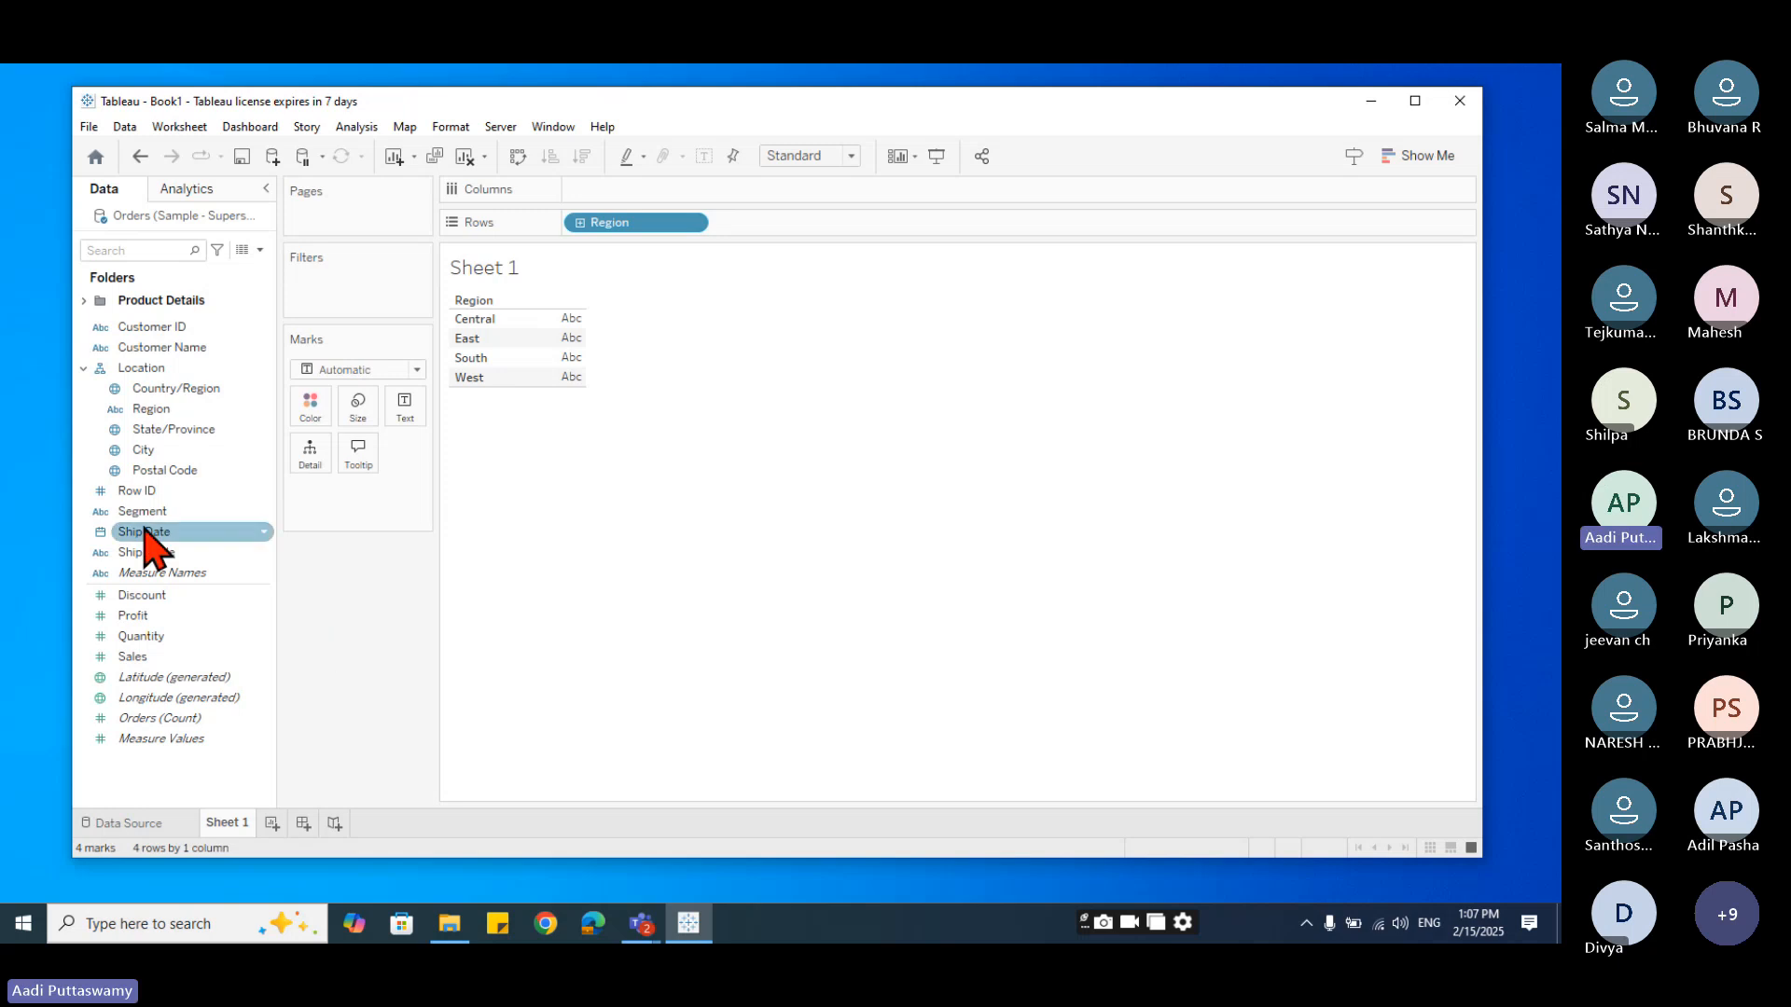
pyautogui.moveTo(144, 534); pyautogui.dragTo(608, 200)
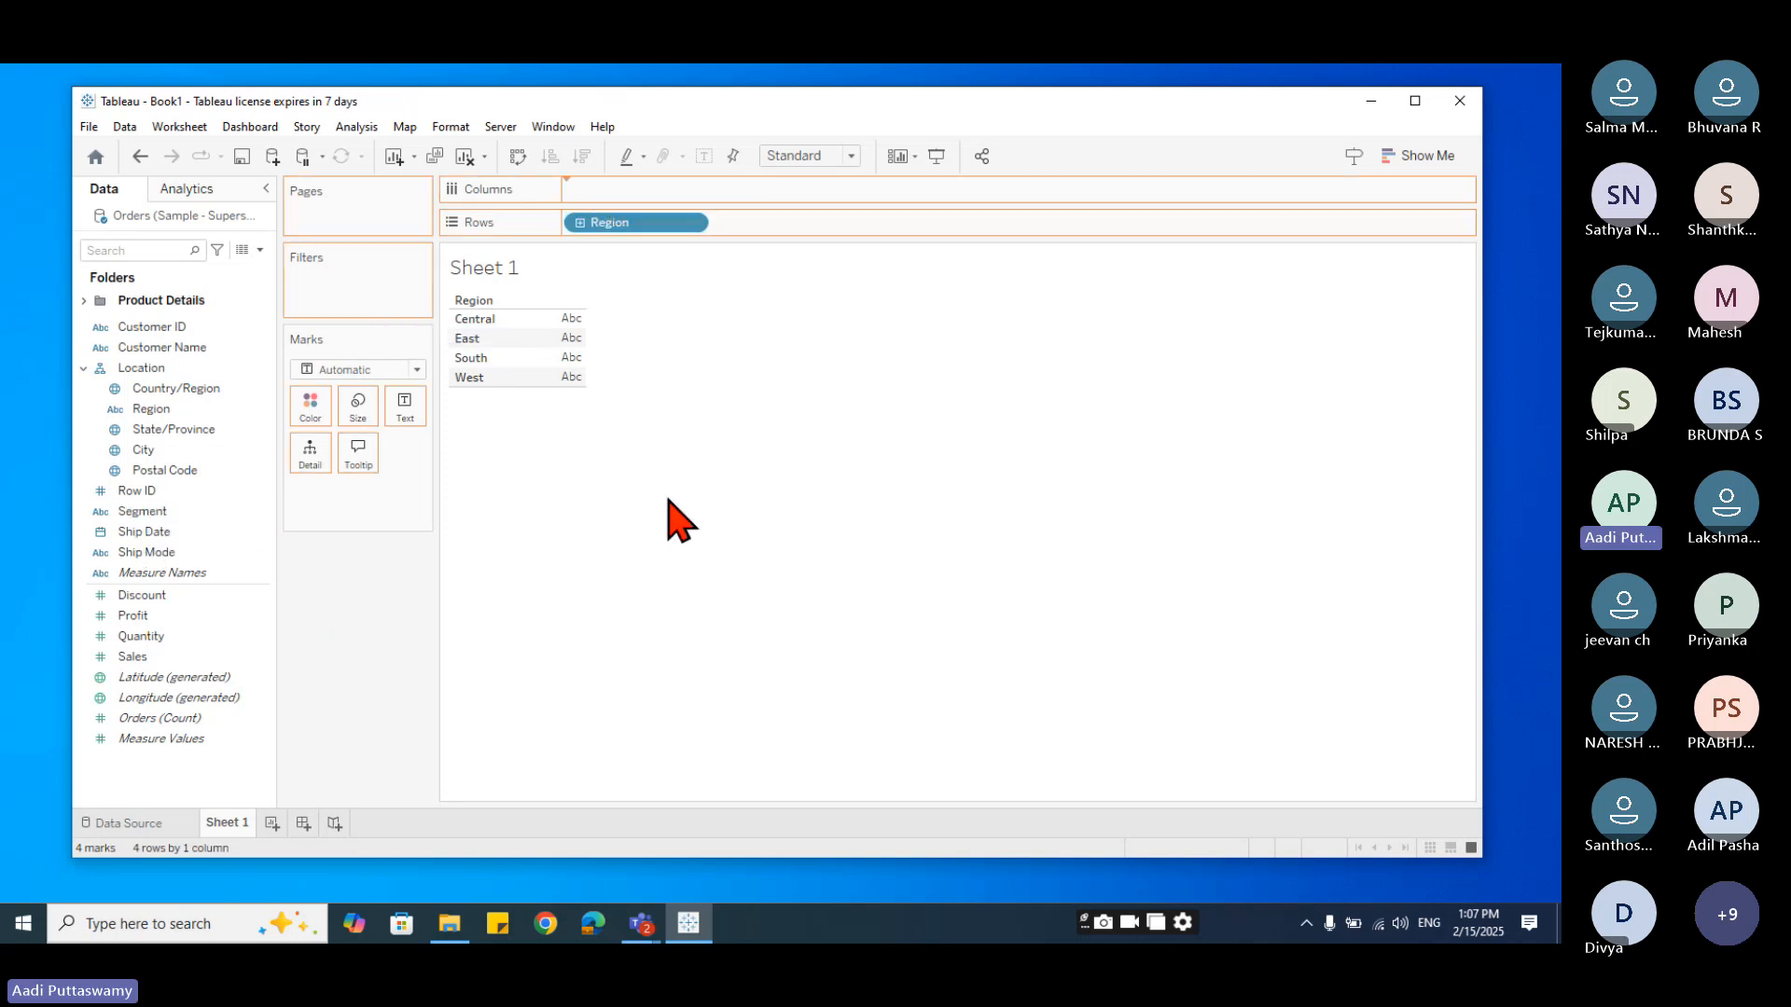
pyautogui.moveTo(667, 501); pyautogui.dragTo(600, 308)
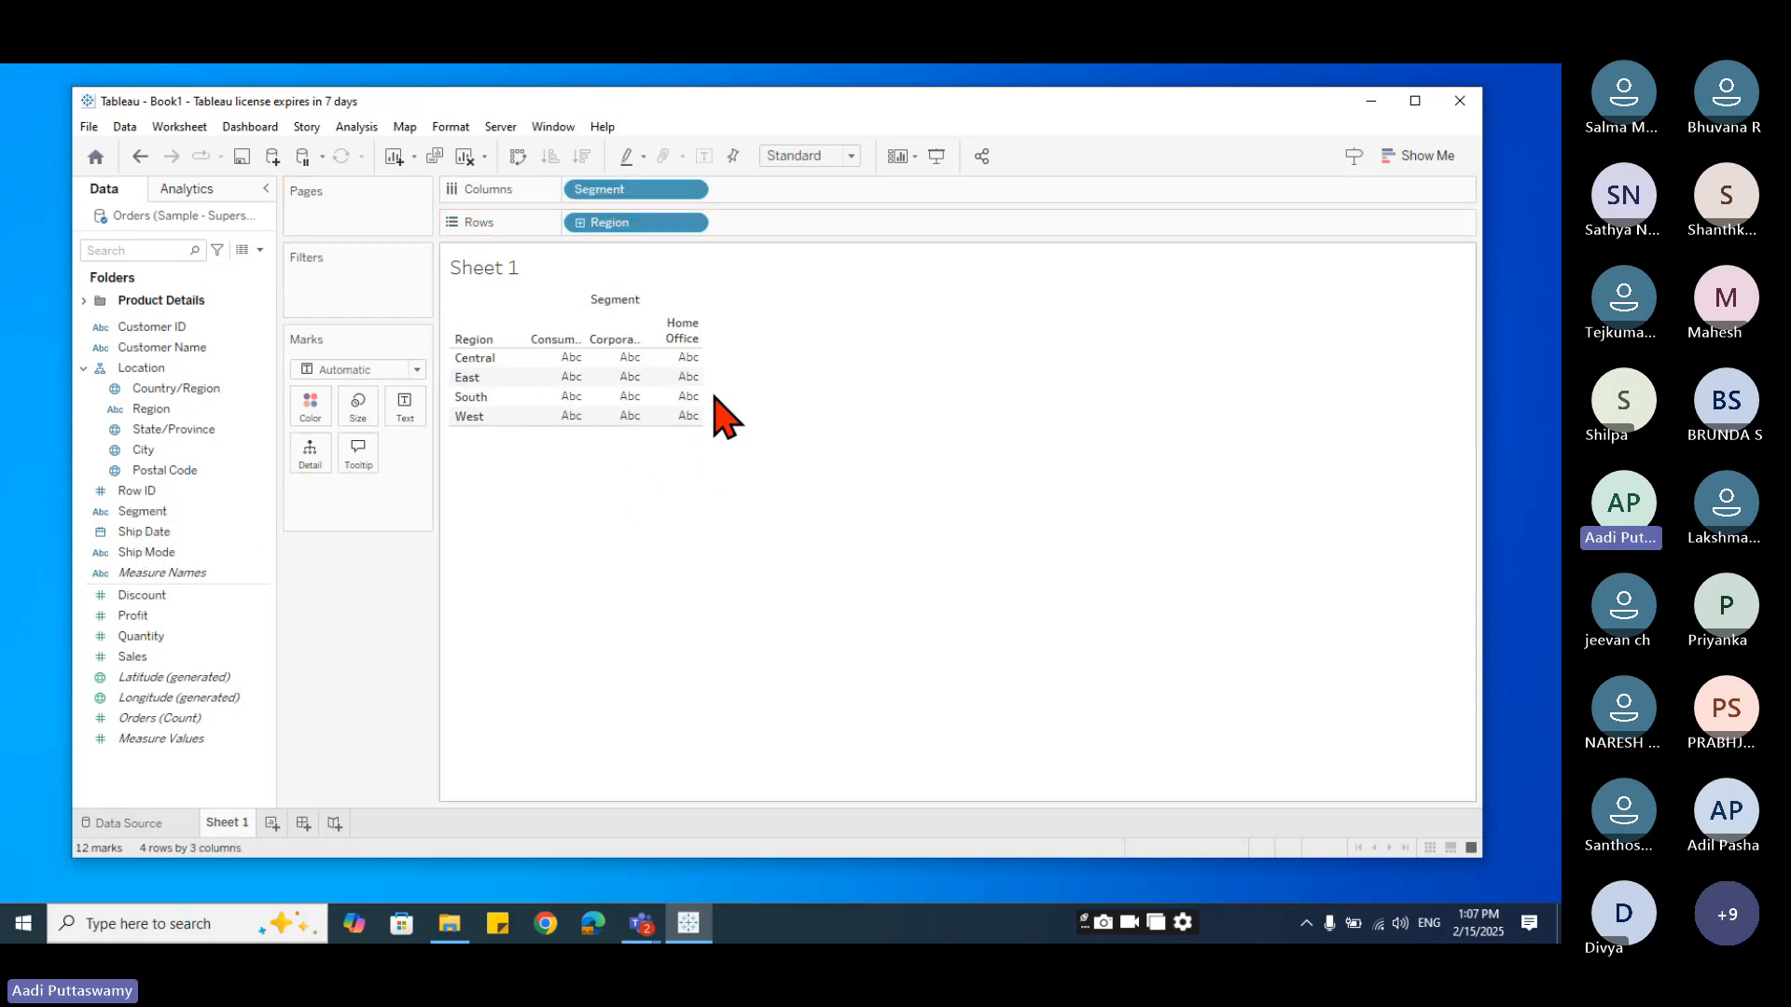
pyautogui.moveTo(702, 385); pyautogui.dragTo(932, 460)
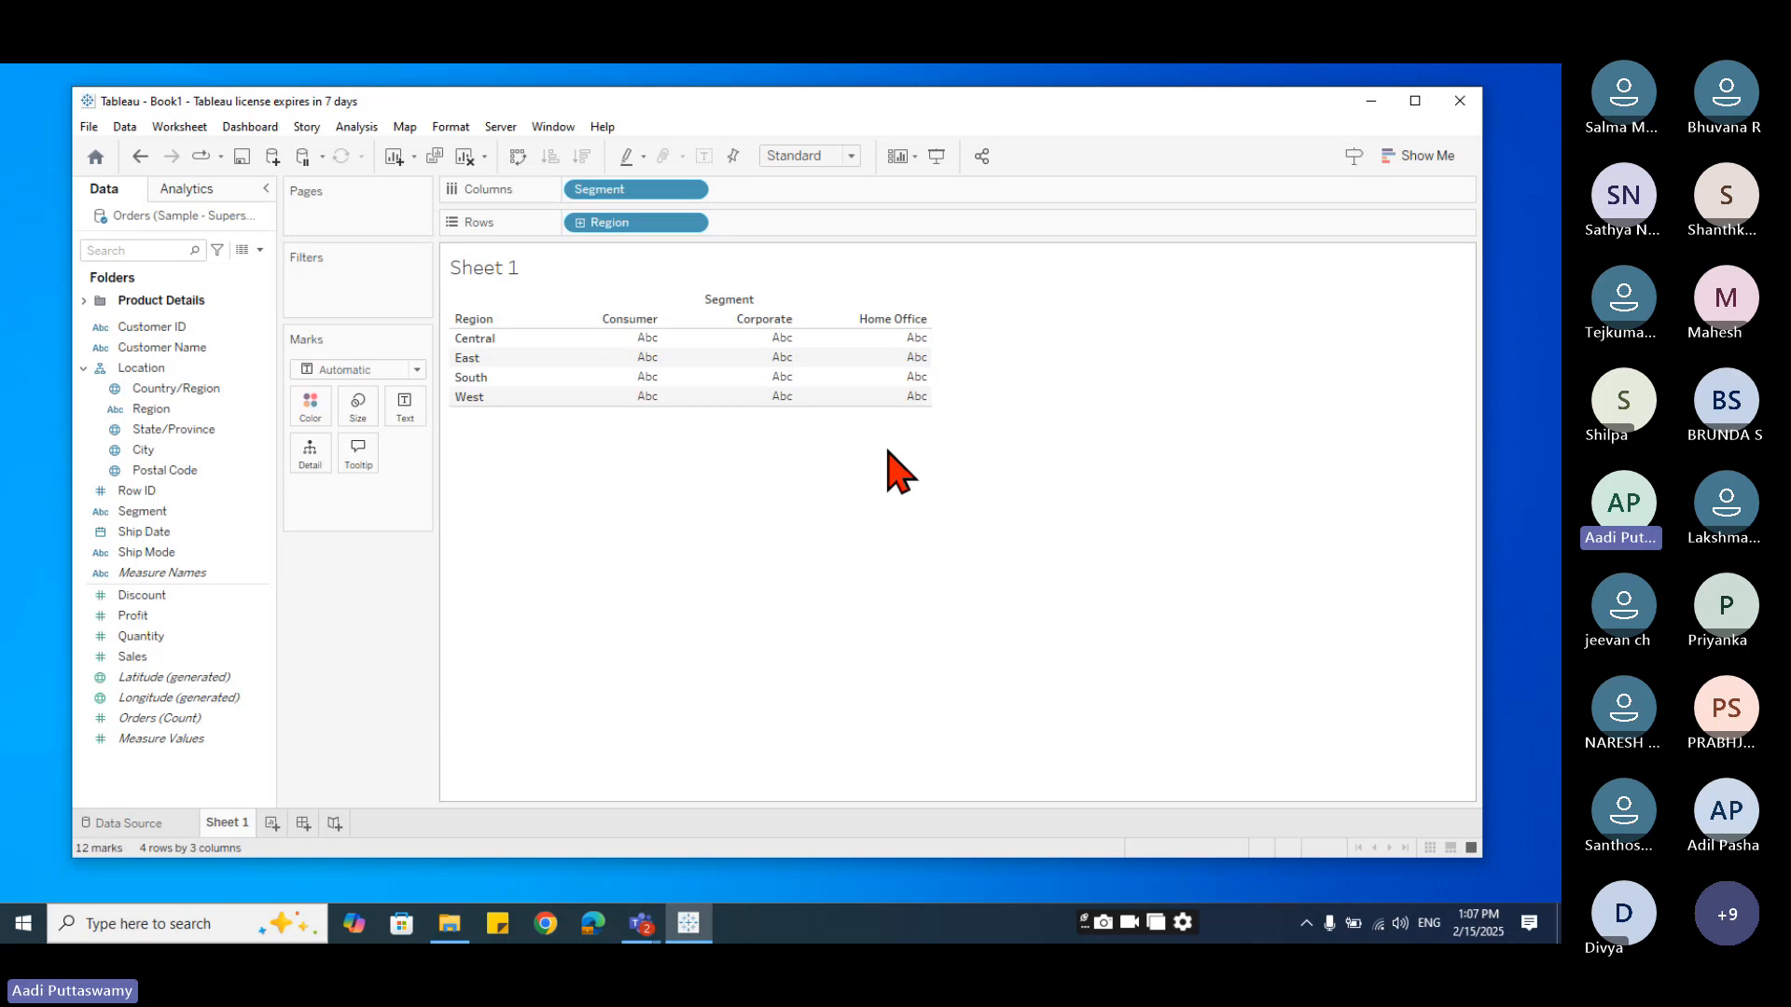
# - Place Sales directly in the cells of the Region by Segment table, and remove it again
pyautogui.click(131, 659)
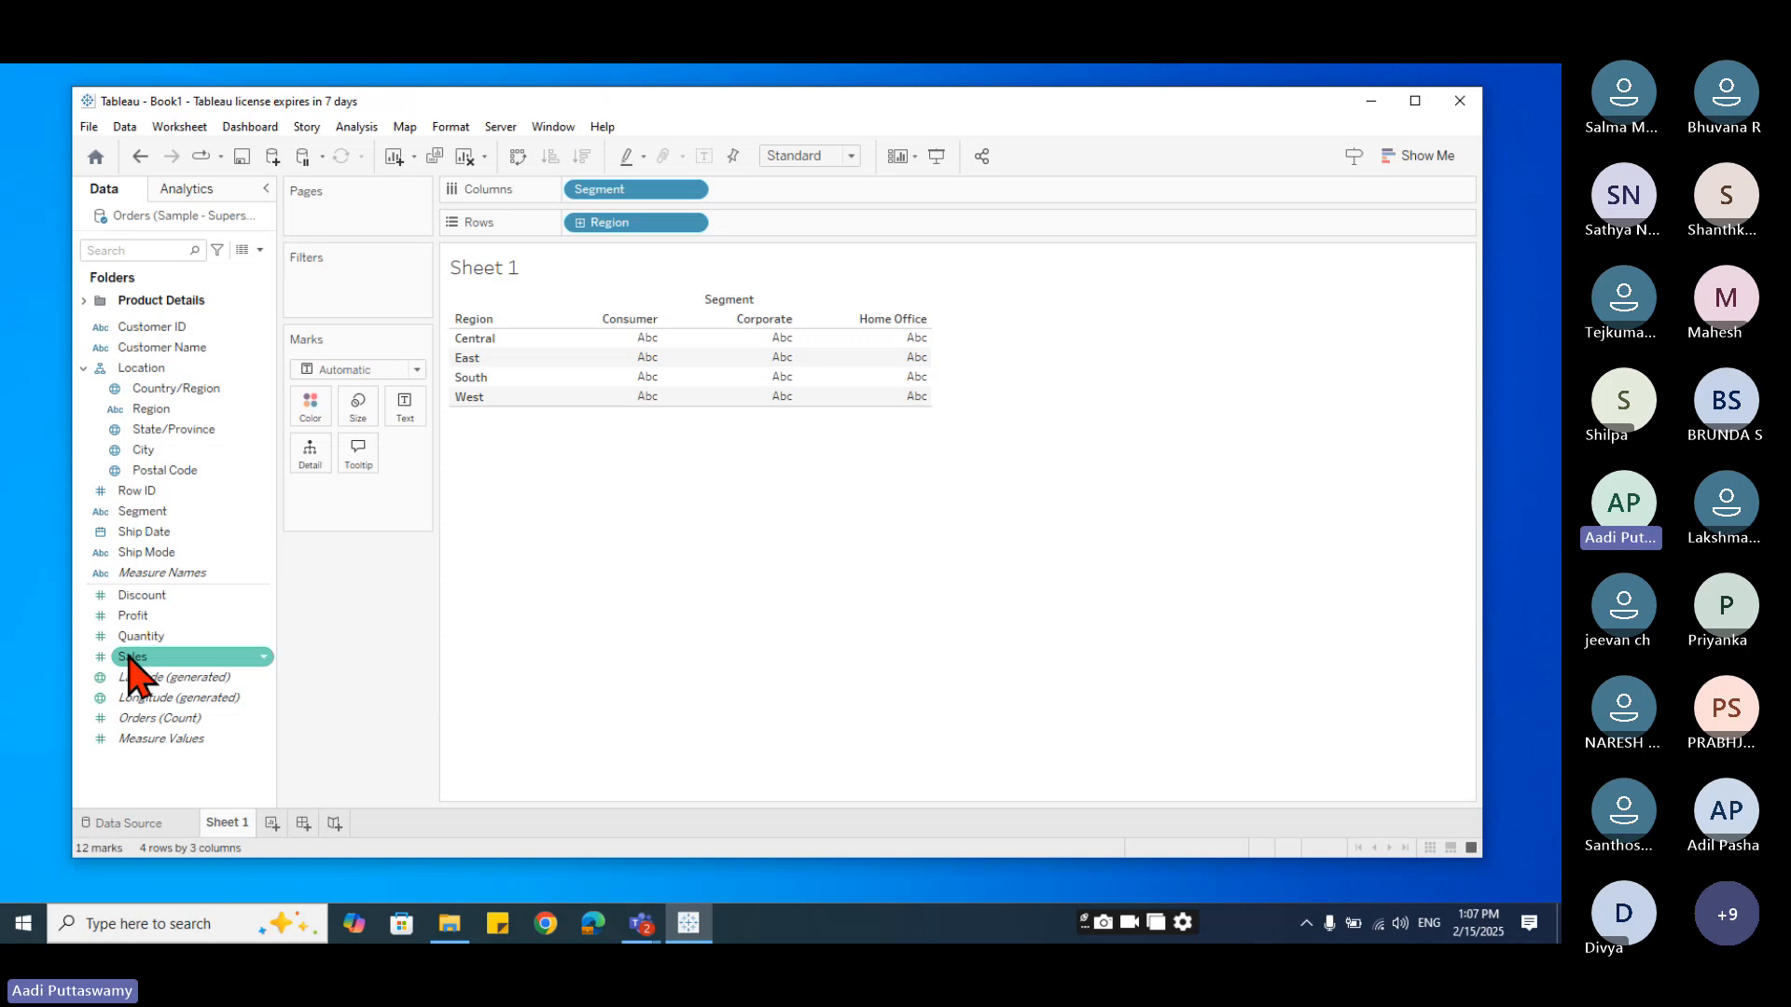
pyautogui.moveTo(130, 658); pyautogui.dragTo(709, 402)
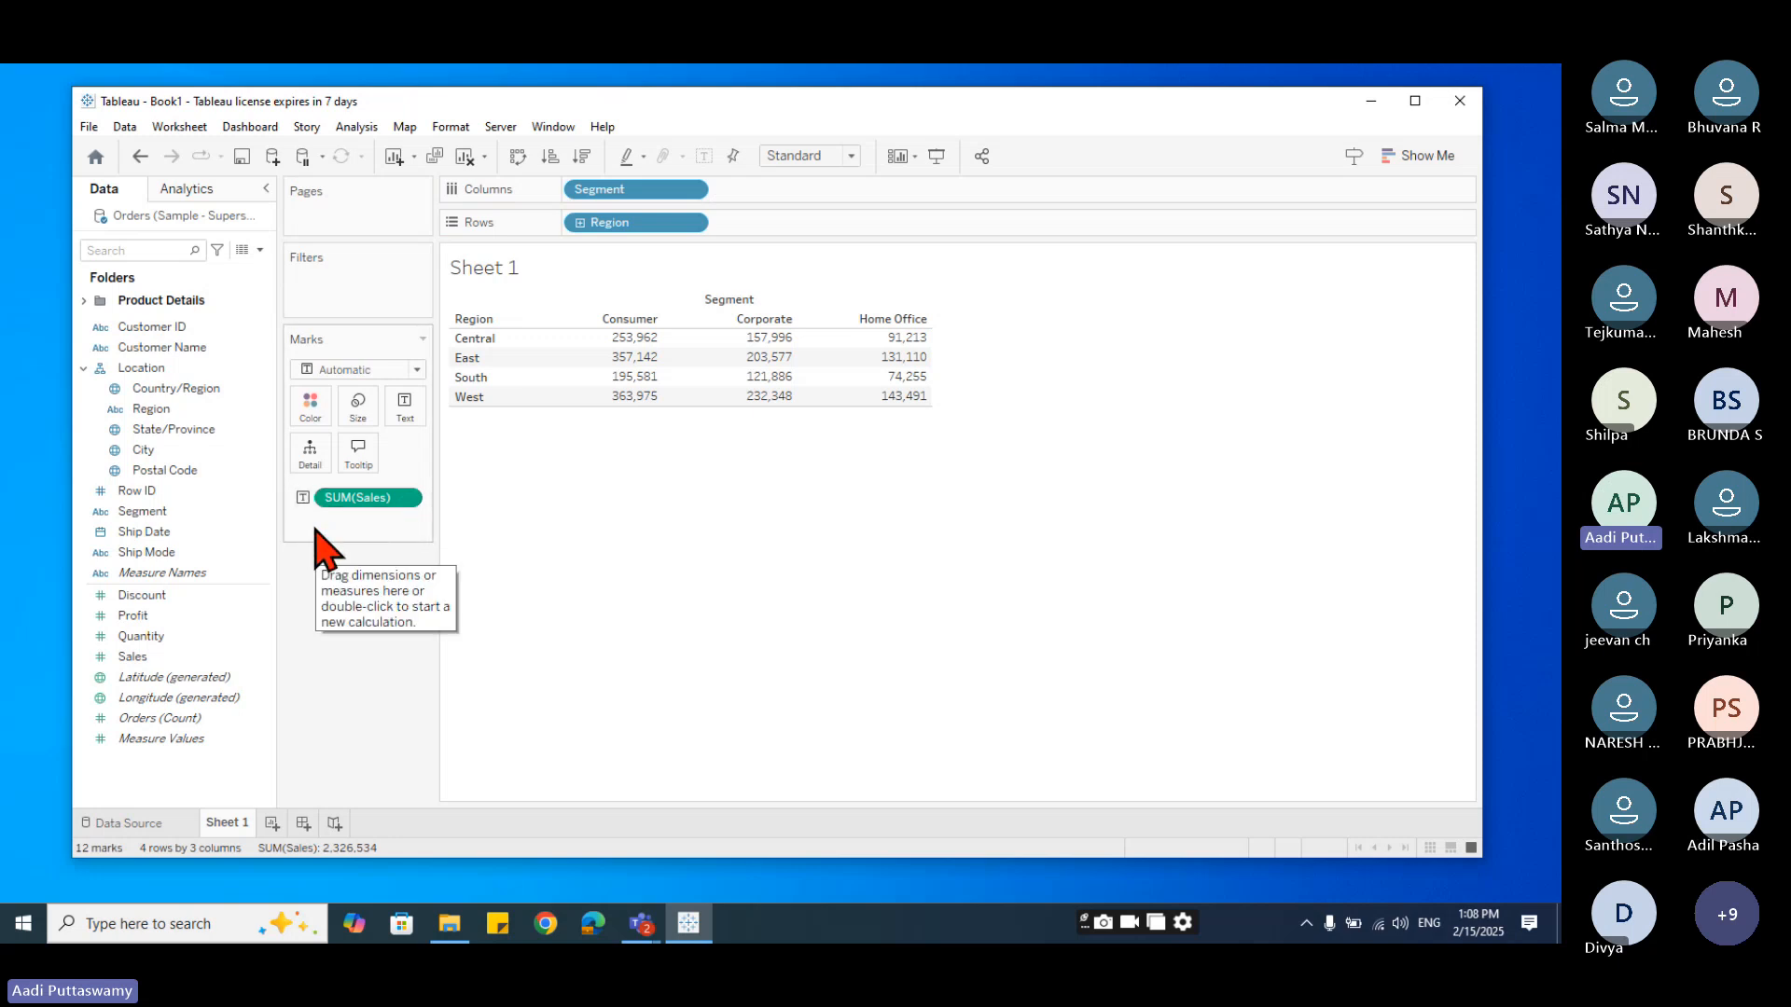
pyautogui.moveTo(378, 497); pyautogui.dragTo(388, 705)
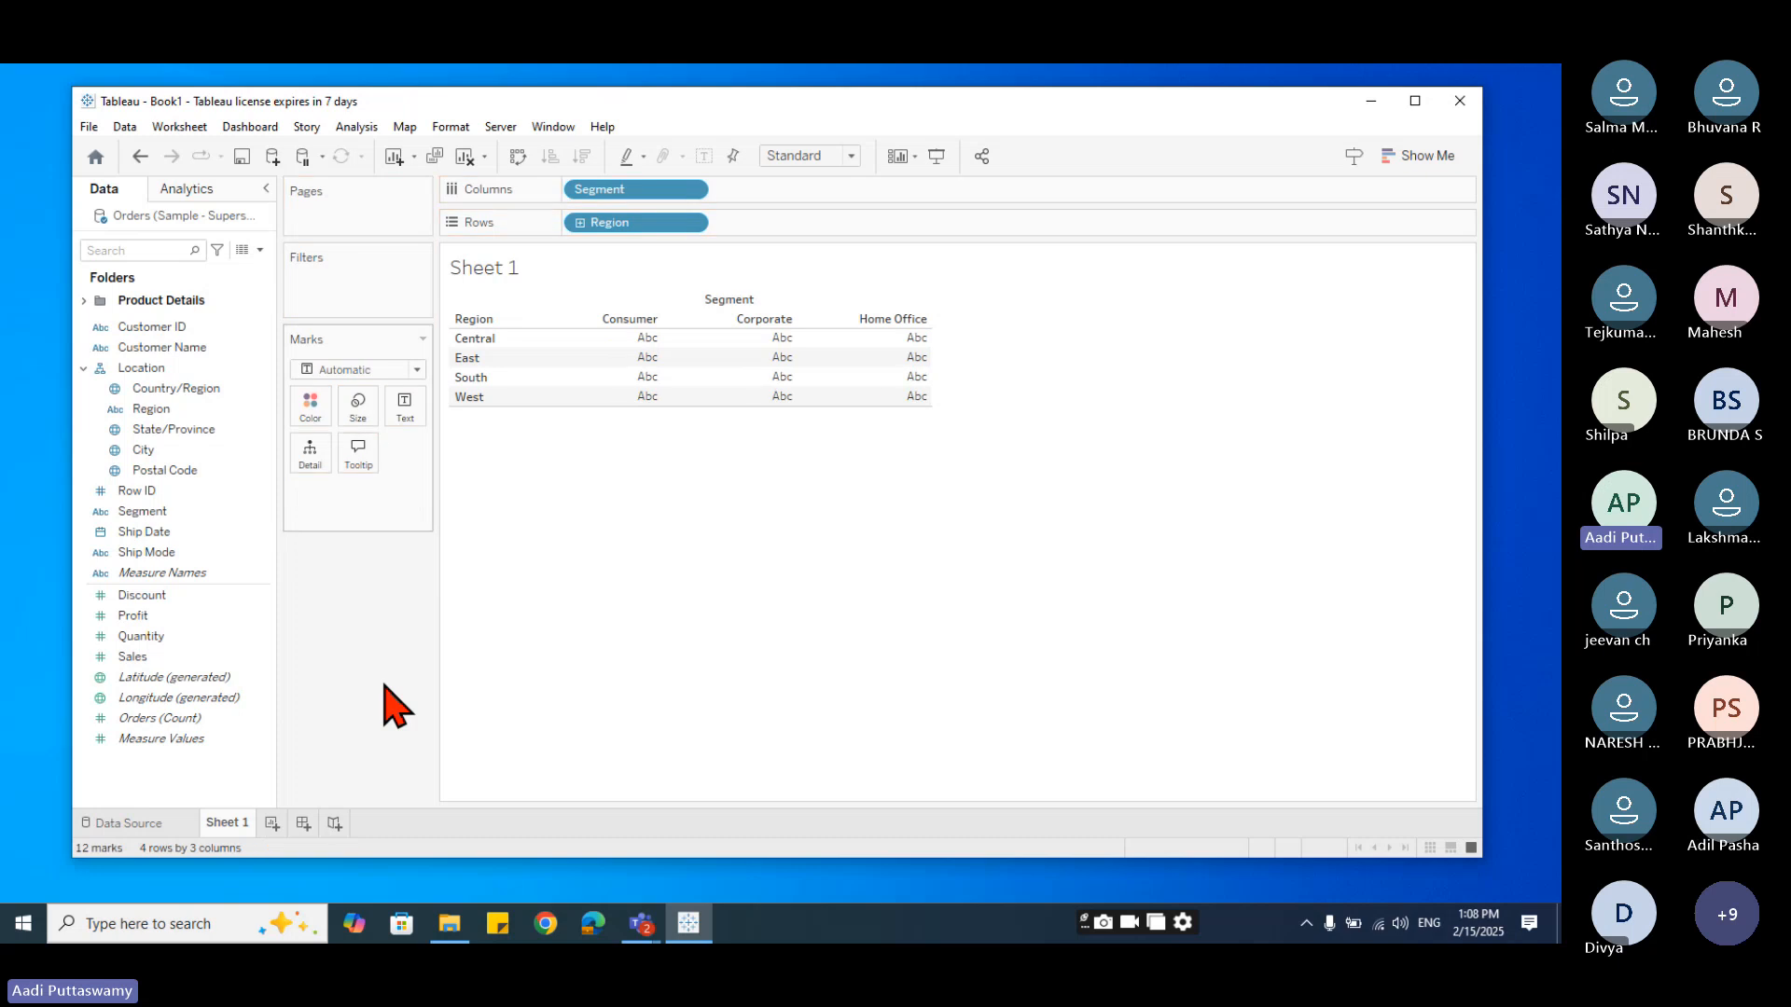
# - Place Sales on the Text mark, remove it, and place it on the Text mark again
pyautogui.moveTo(170, 658); pyautogui.dragTo(406, 407)
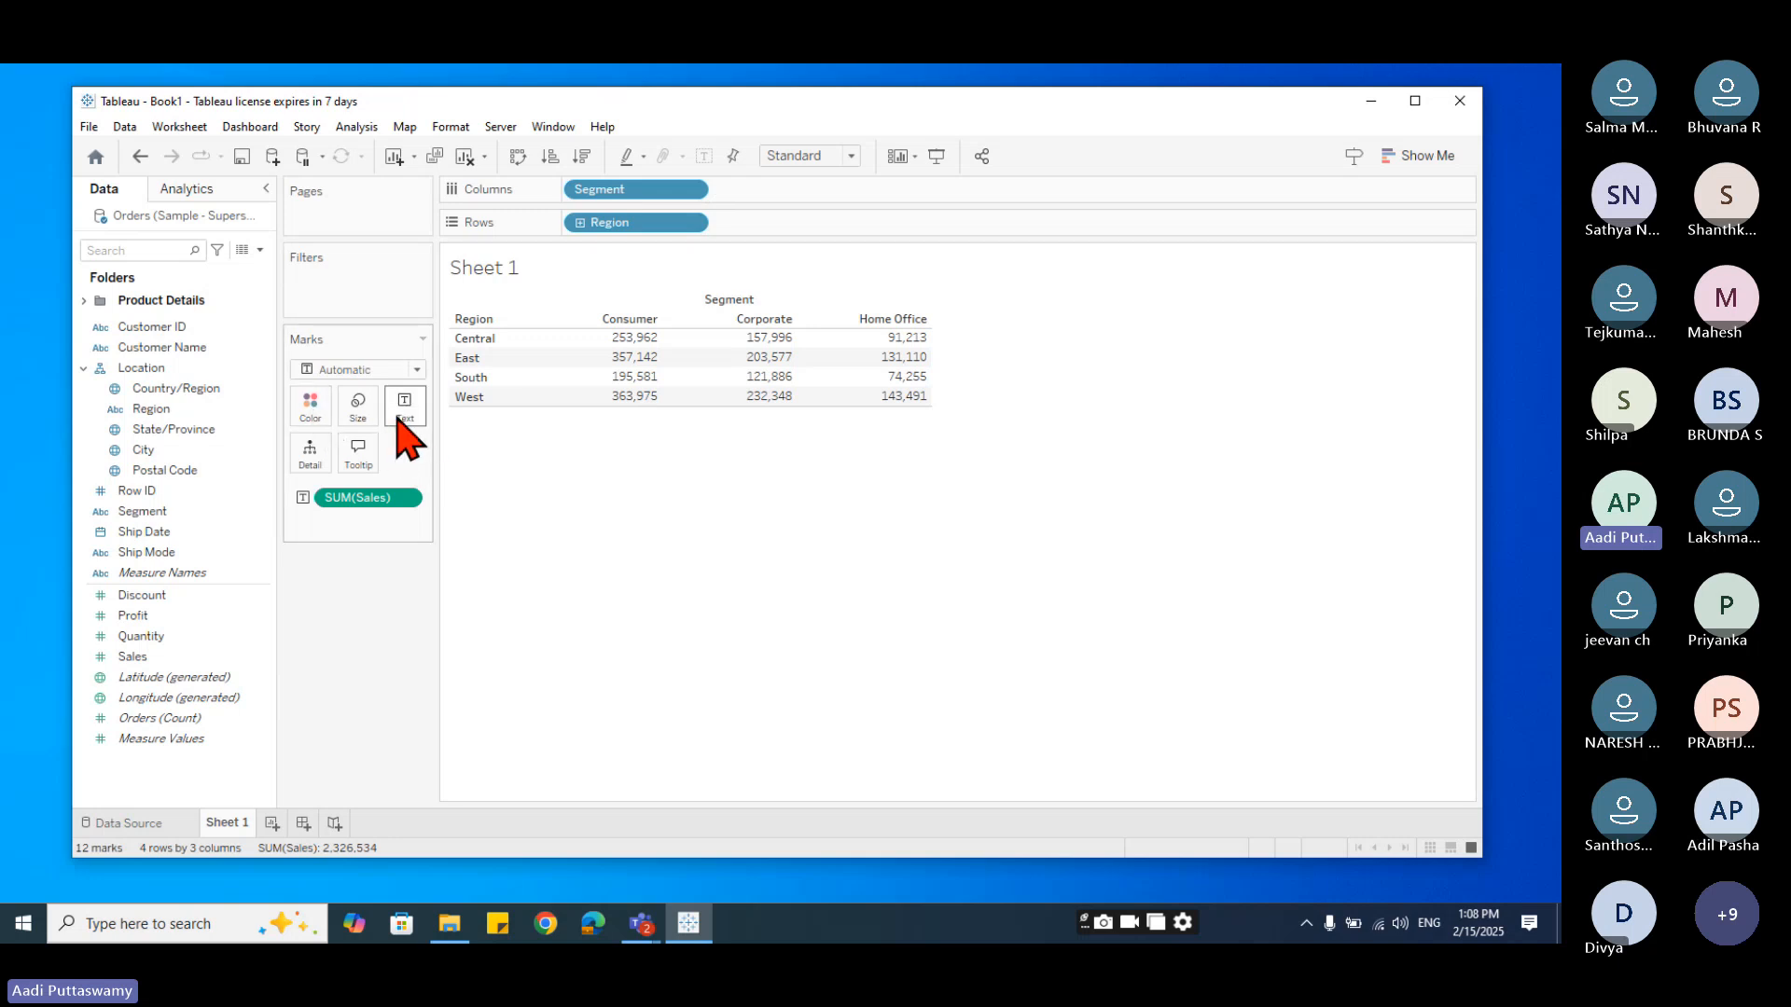
pyautogui.moveTo(392, 498); pyautogui.dragTo(377, 648)
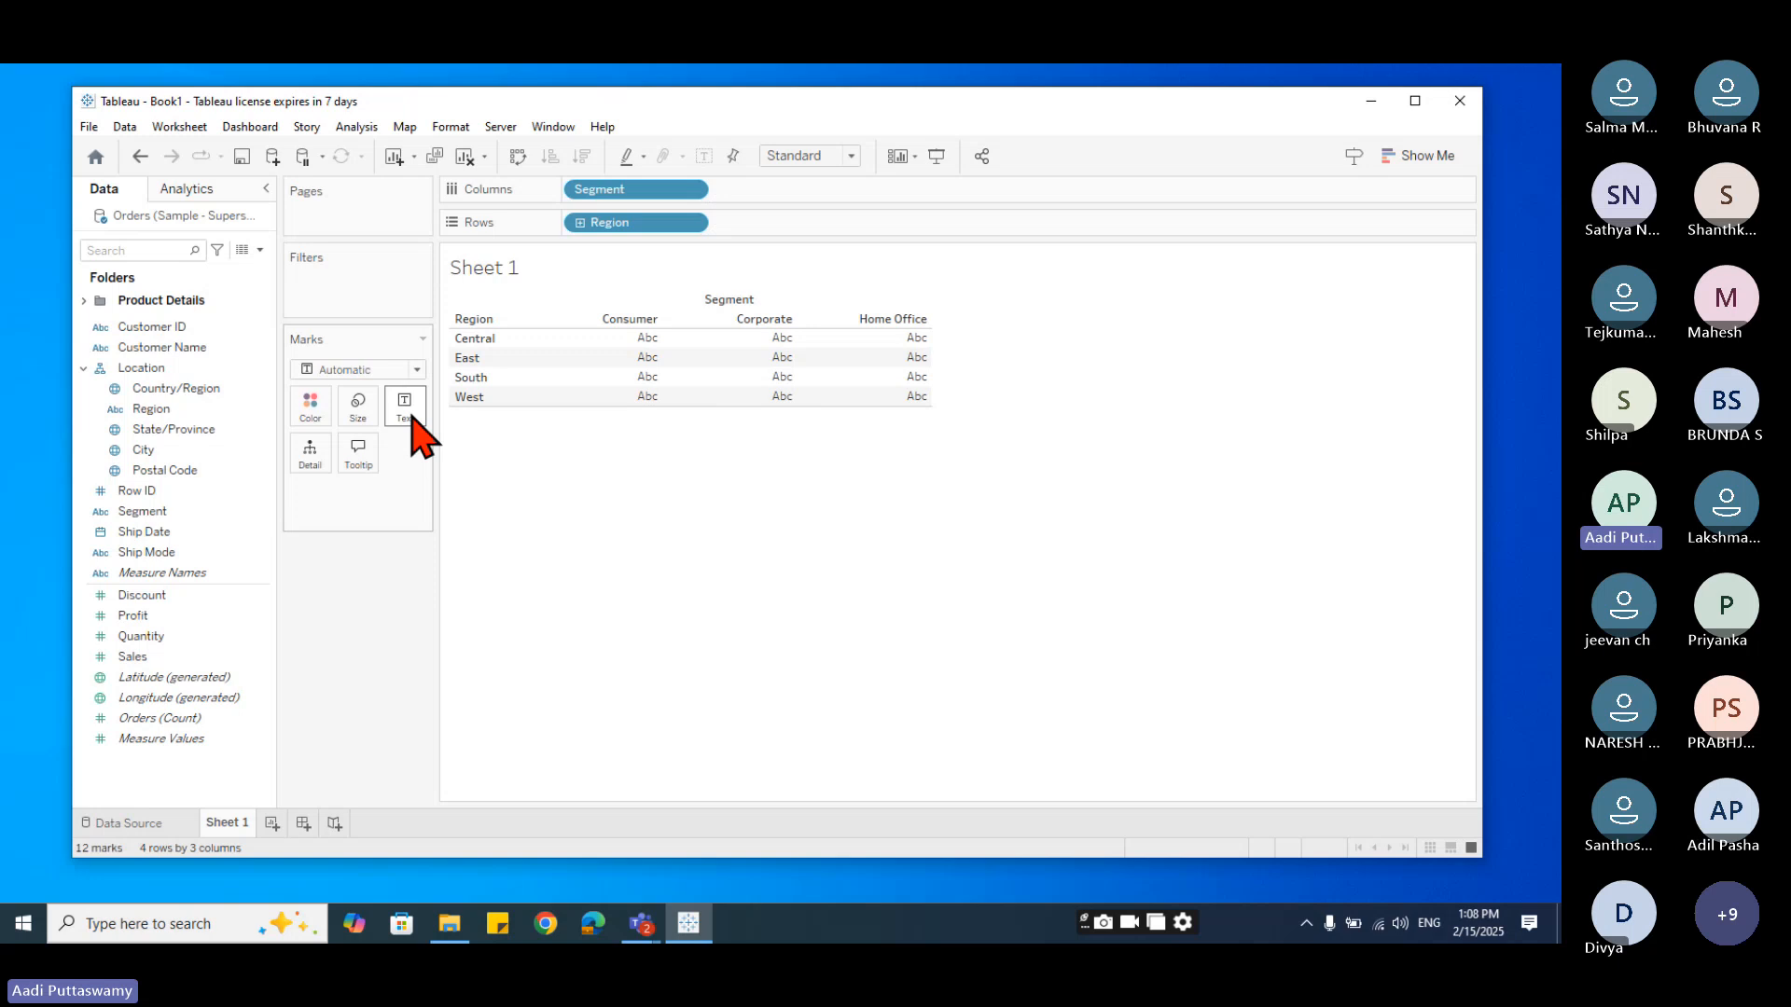
pyautogui.click(144, 638)
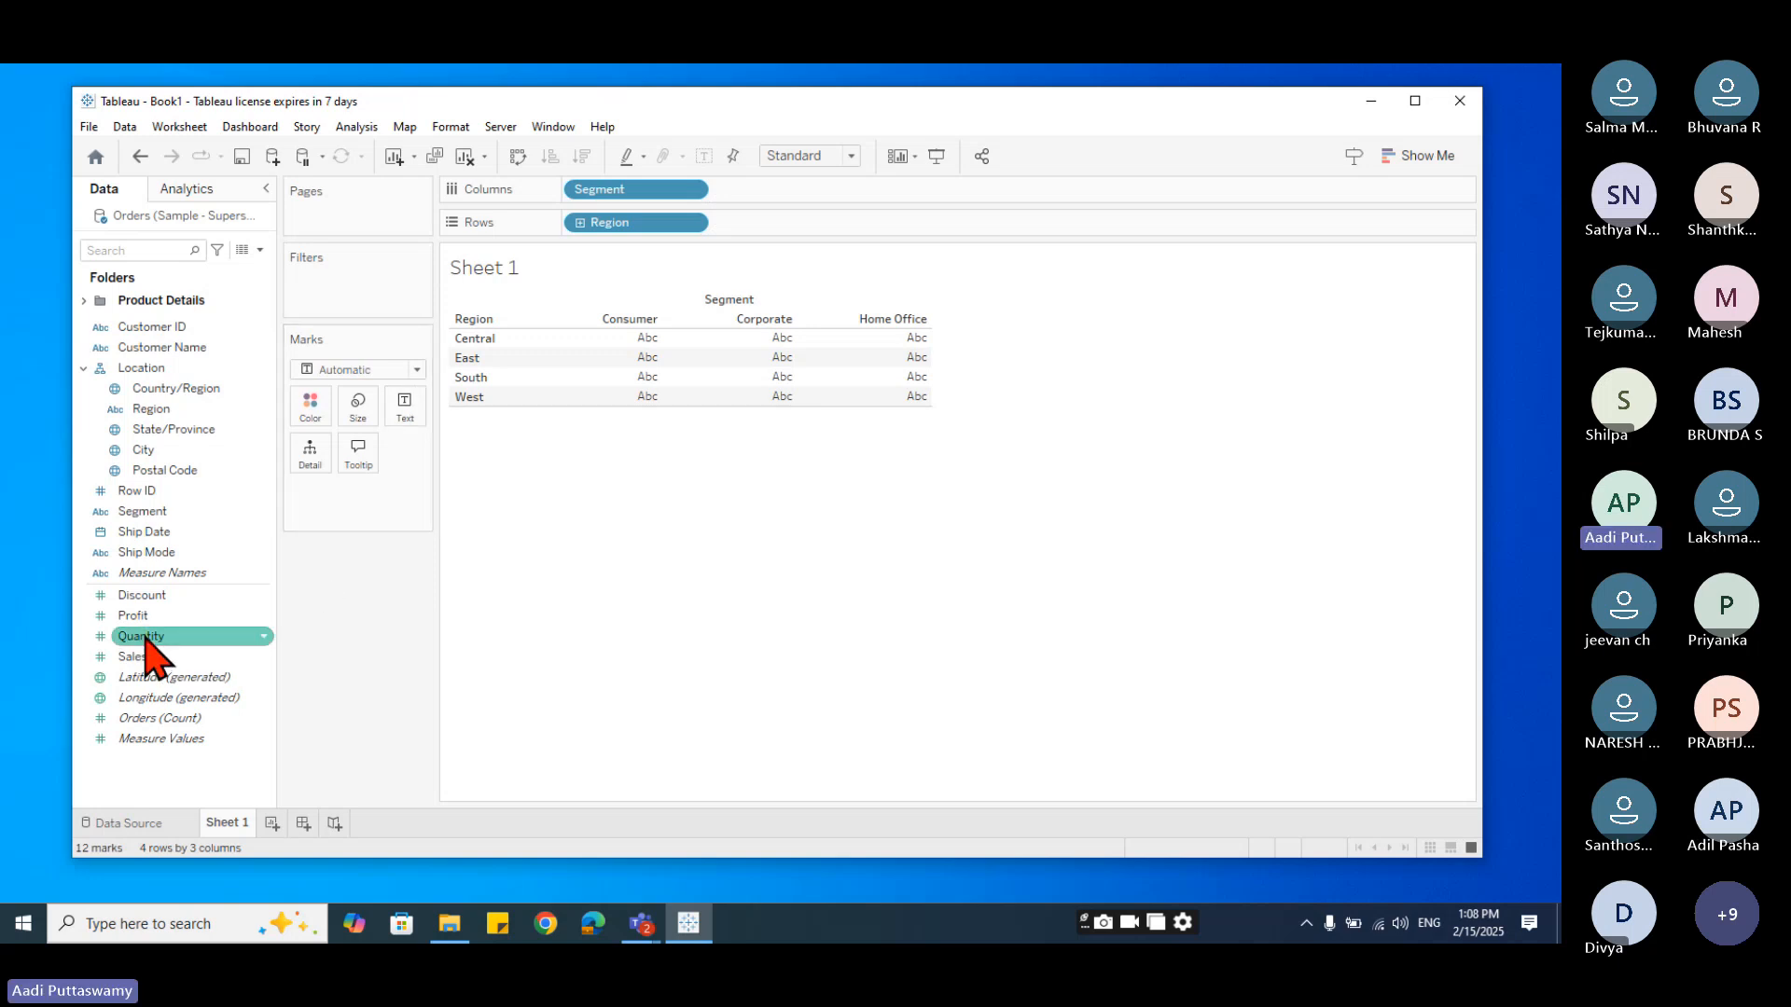
pyautogui.moveTo(138, 658); pyautogui.dragTo(405, 411)
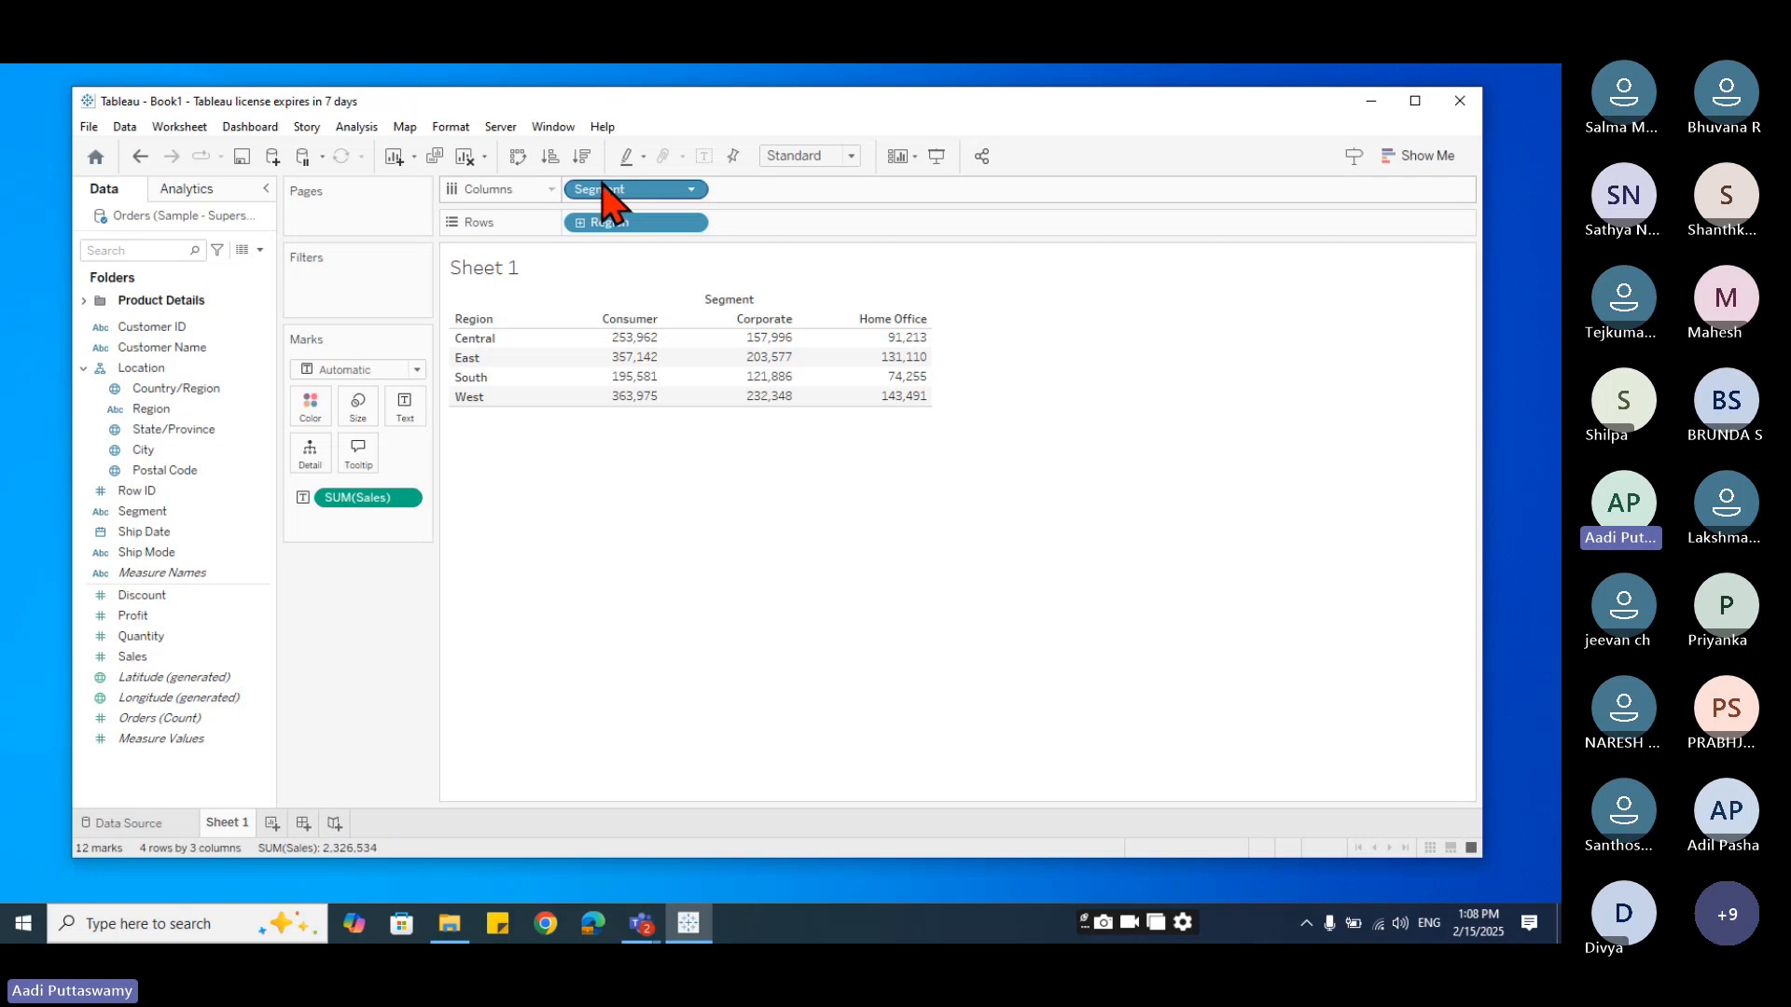
# - Take Segment off Columns and put it back on Columns
pyautogui.moveTo(604, 190); pyautogui.dragTo(1228, 488)
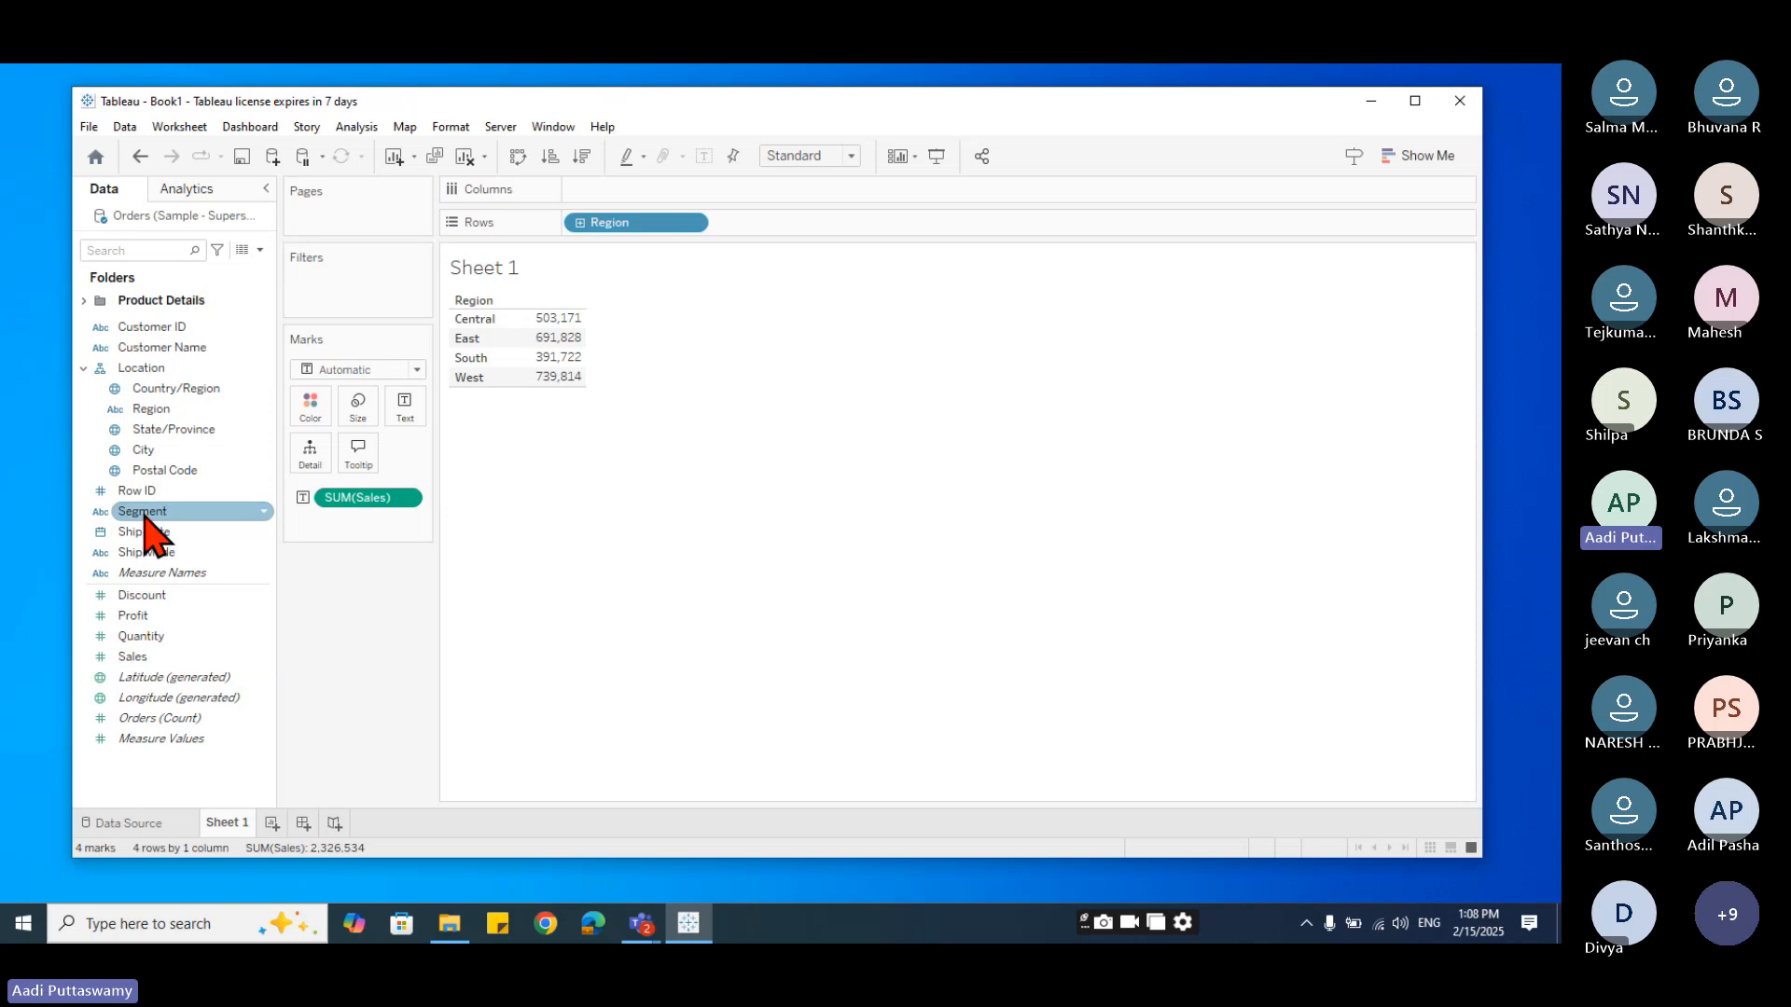
pyautogui.moveTo(142, 511); pyautogui.dragTo(718, 190)
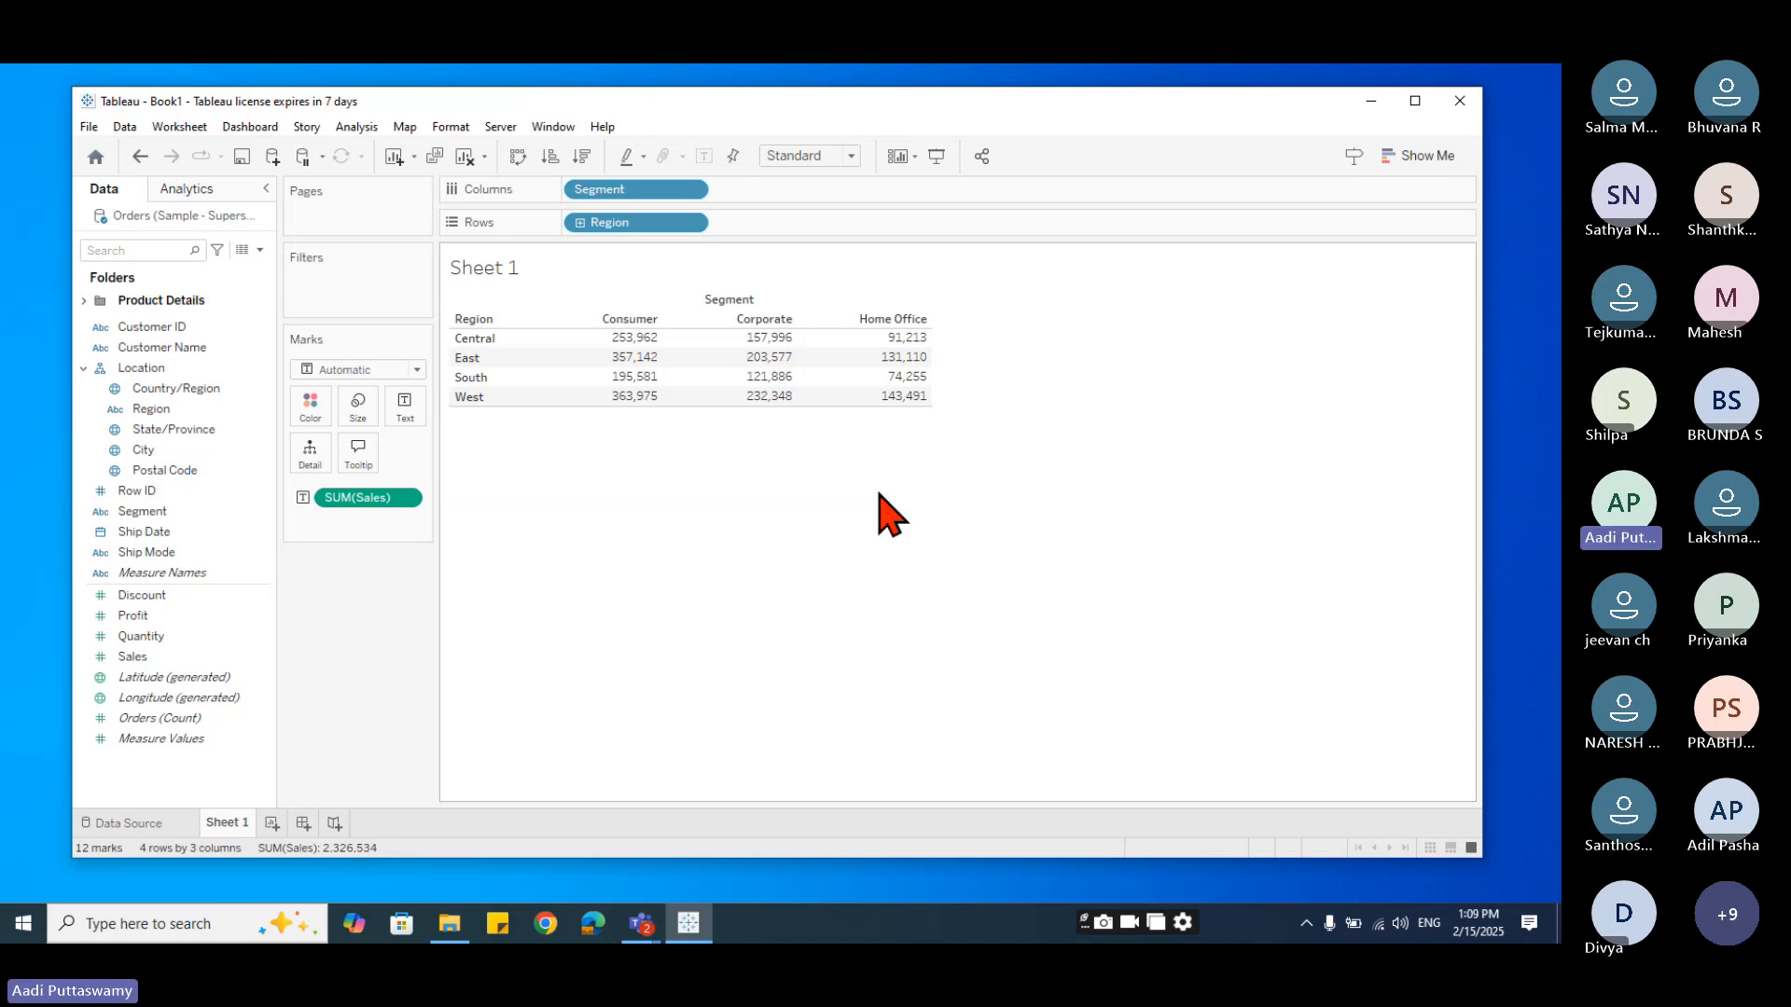
# - Clear the sheet by removing Segment from Columns, Region from Rows and Sales from the Marks card
pyautogui.moveTo(615, 190); pyautogui.dragTo(709, 606)
pyautogui.moveTo(611, 224); pyautogui.dragTo(376, 579)
pyautogui.moveTo(368, 497); pyautogui.dragTo(369, 573)
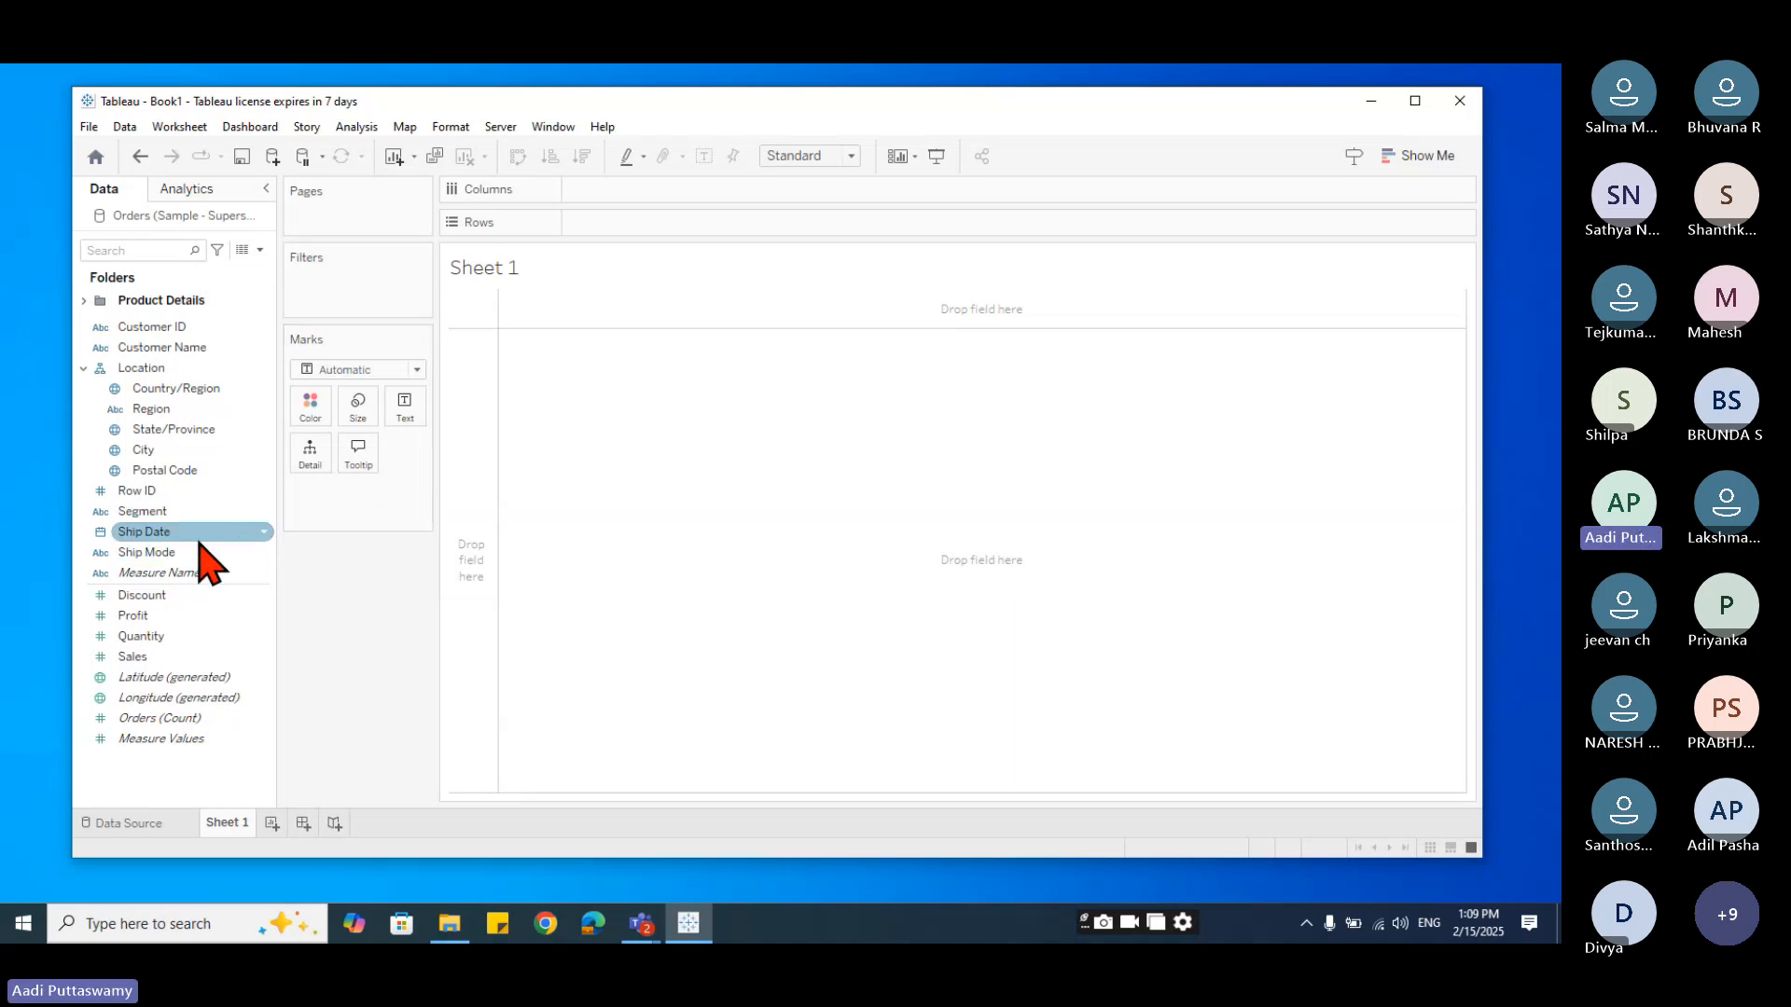
# - Place Region on Rows and Sales on the Text mark to build a text table
pyautogui.moveTo(157, 411); pyautogui.dragTo(625, 240)
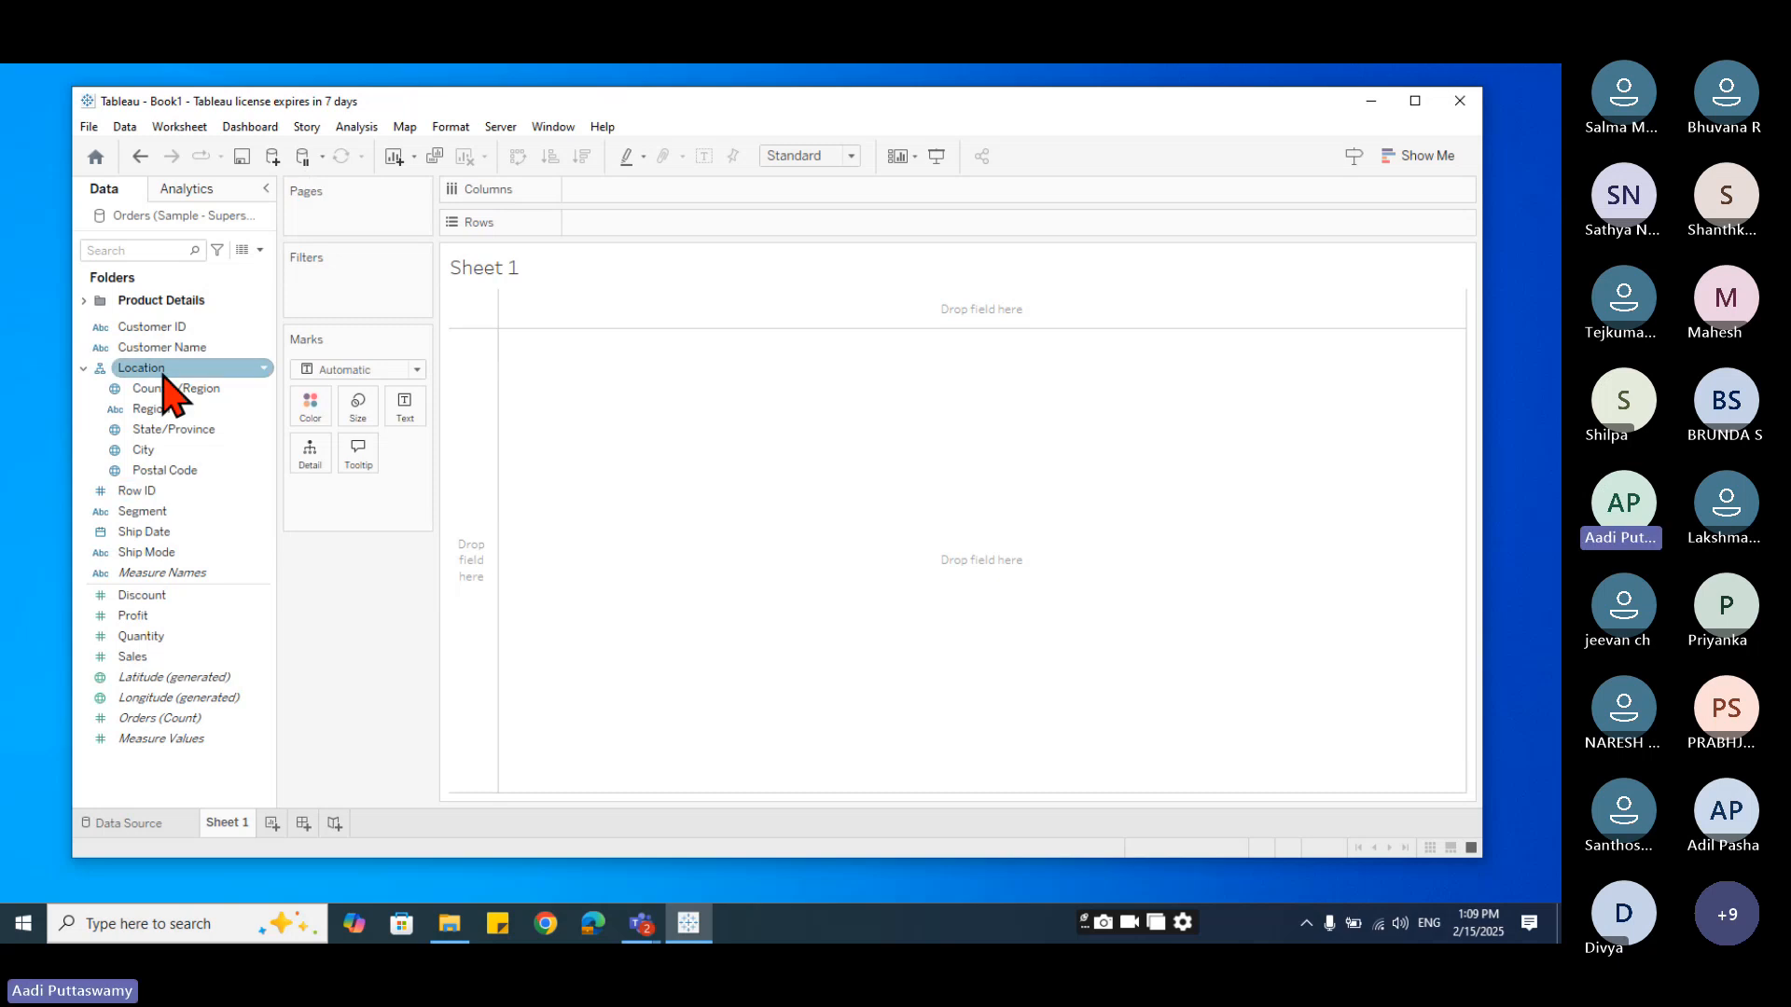
pyautogui.moveTo(149, 410); pyautogui.dragTo(635, 244)
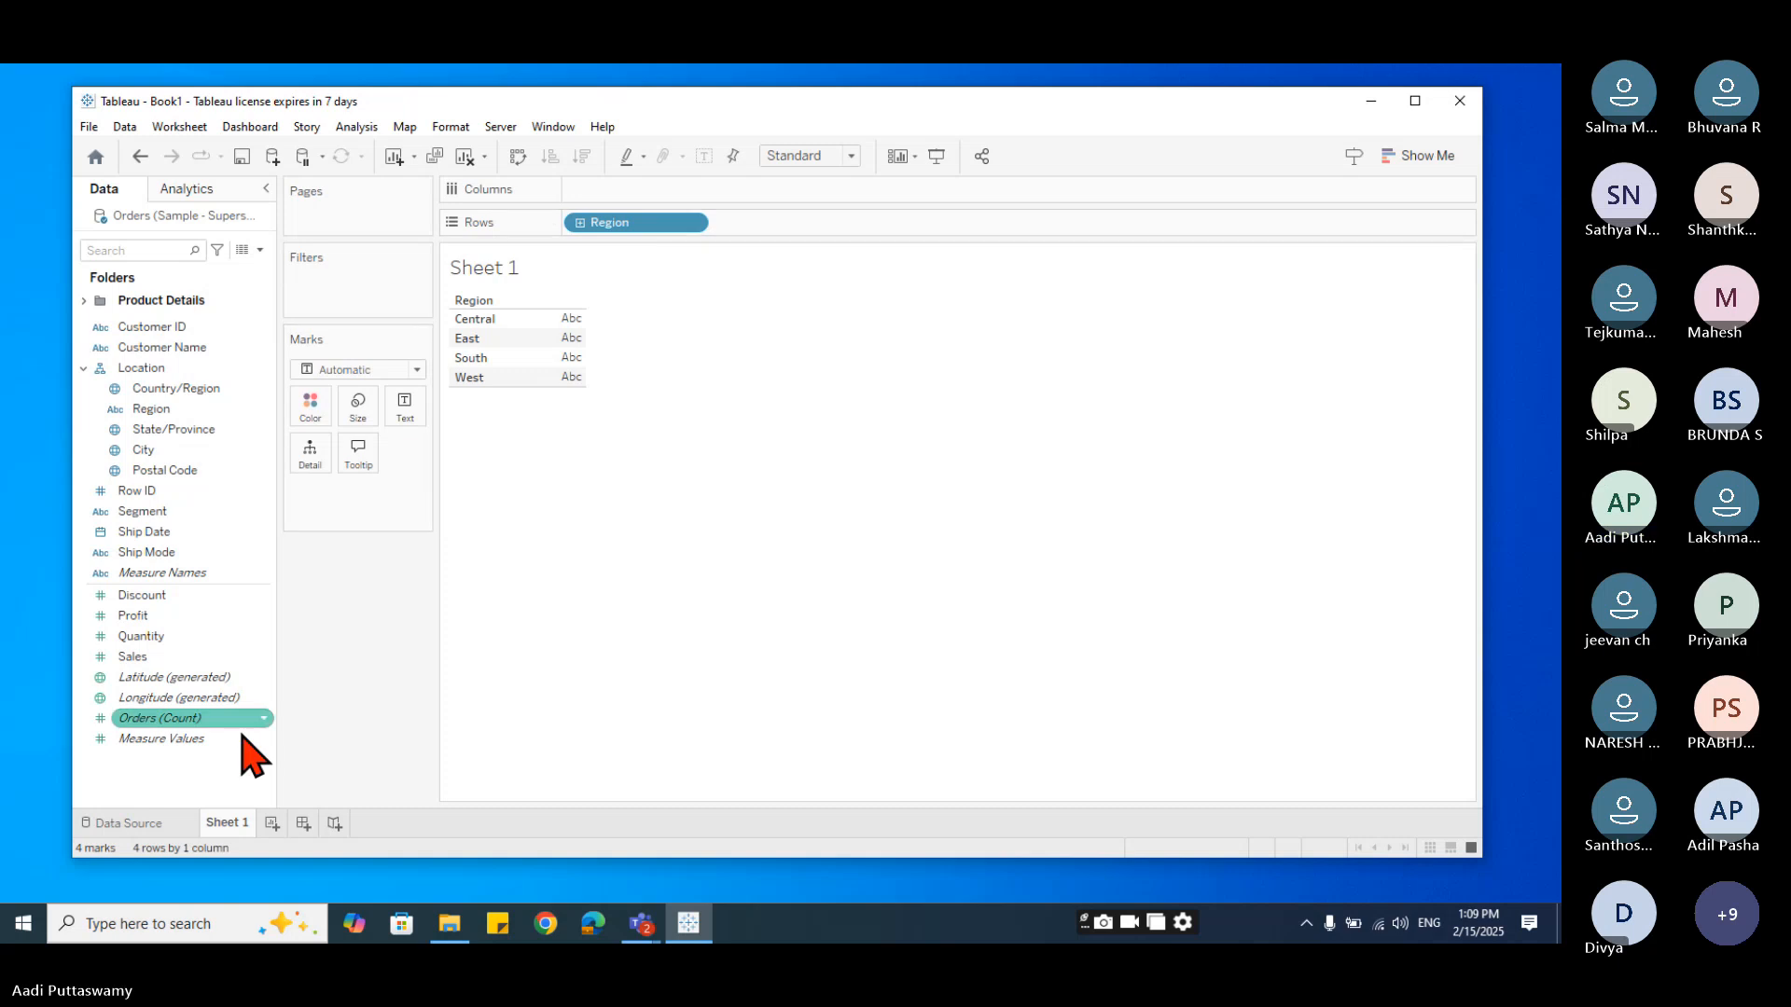
pyautogui.click(139, 657)
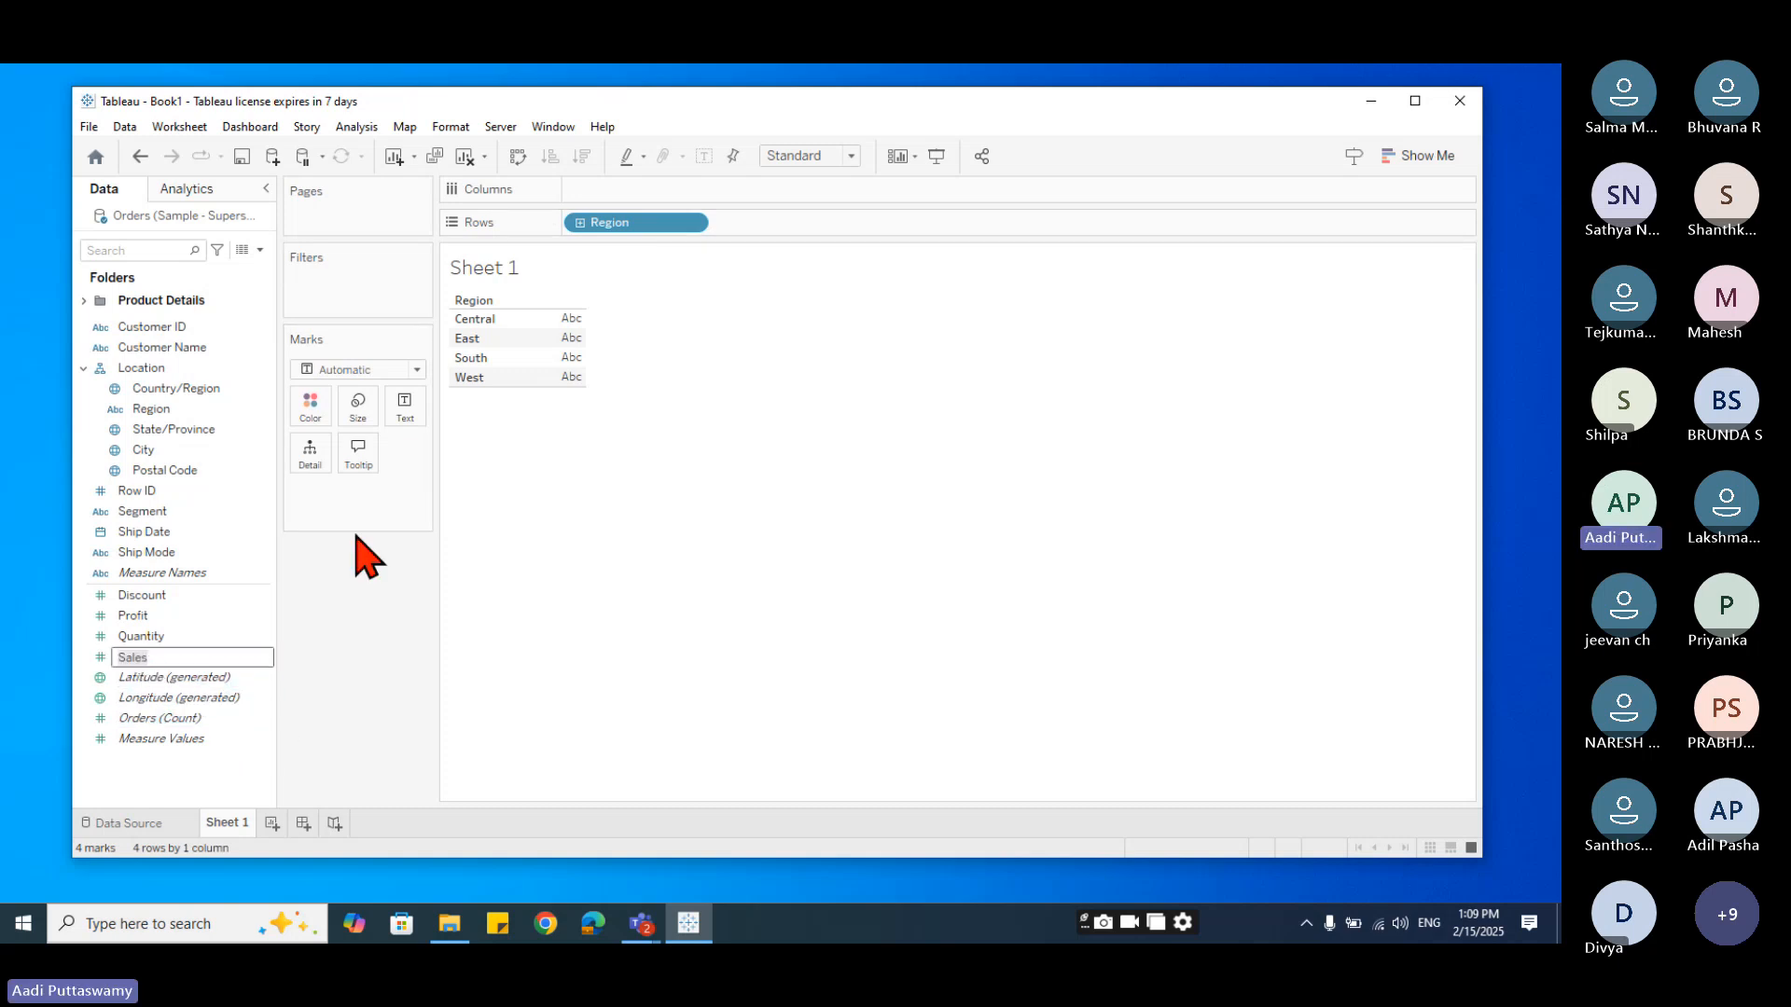
pyautogui.moveTo(192, 660); pyautogui.dragTo(405, 413)
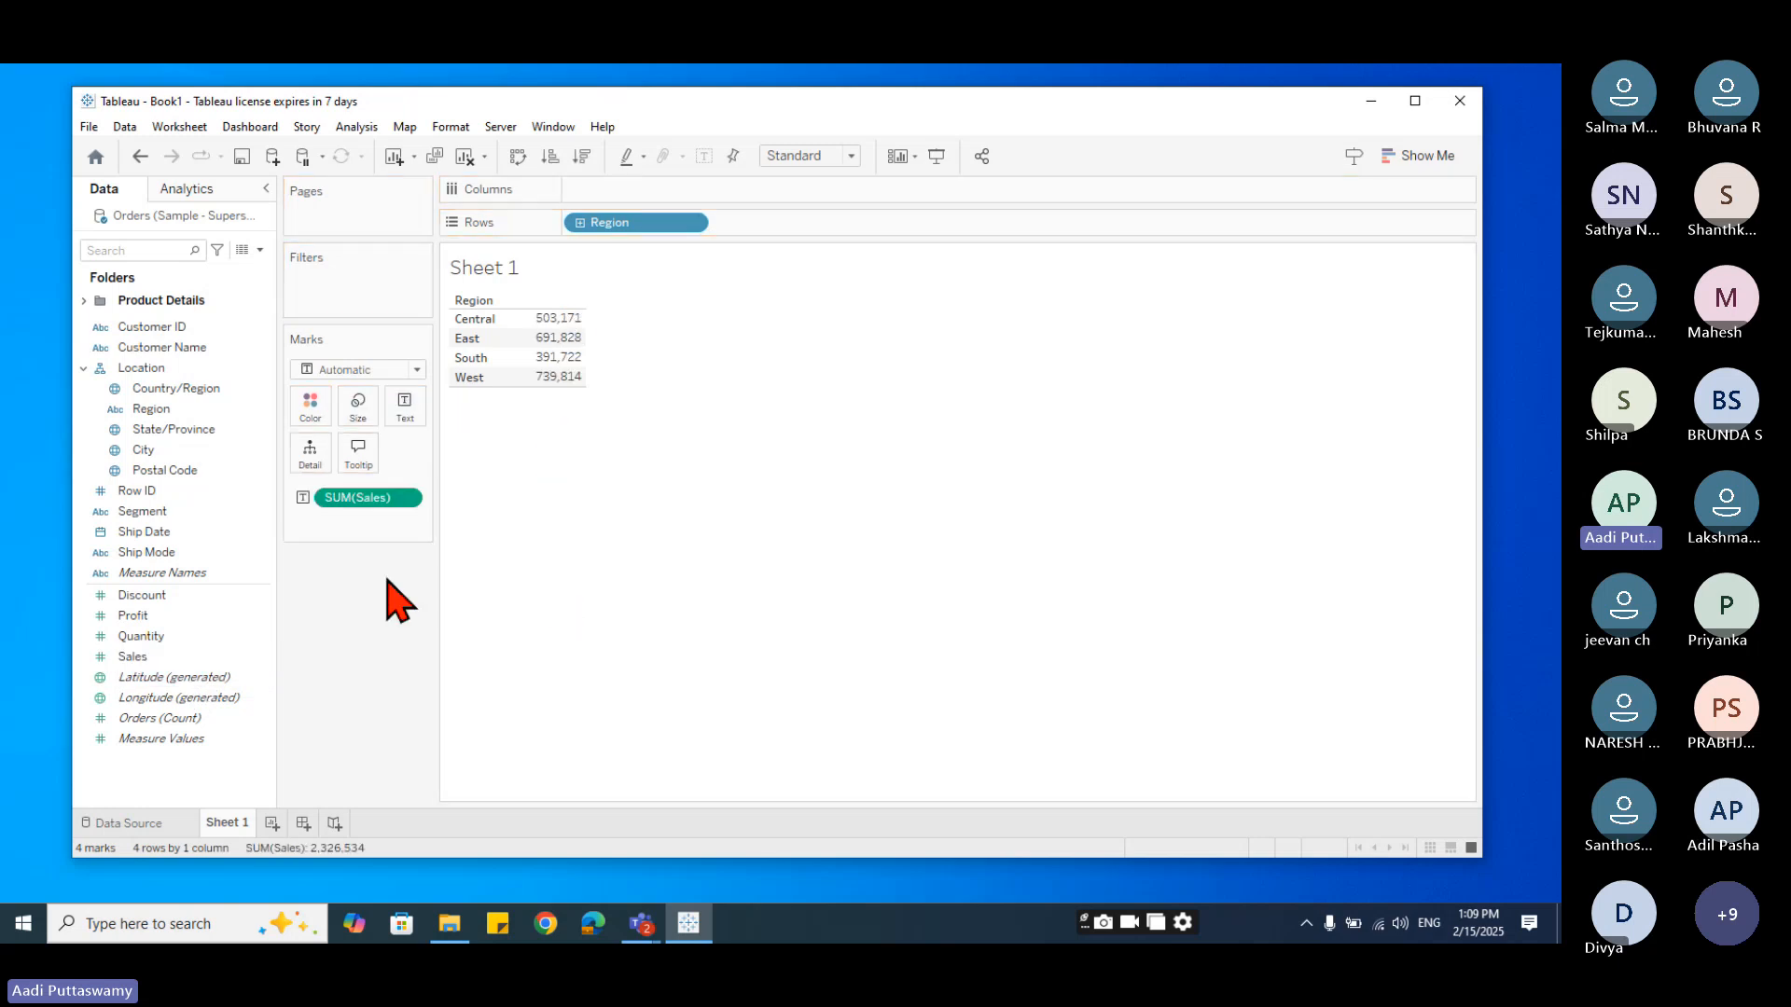
# - Remove Sales from the Text mark and place it on Columns to chart Sales by Region as horizontal bars
pyautogui.moveTo(368, 497); pyautogui.dragTo(377, 780)
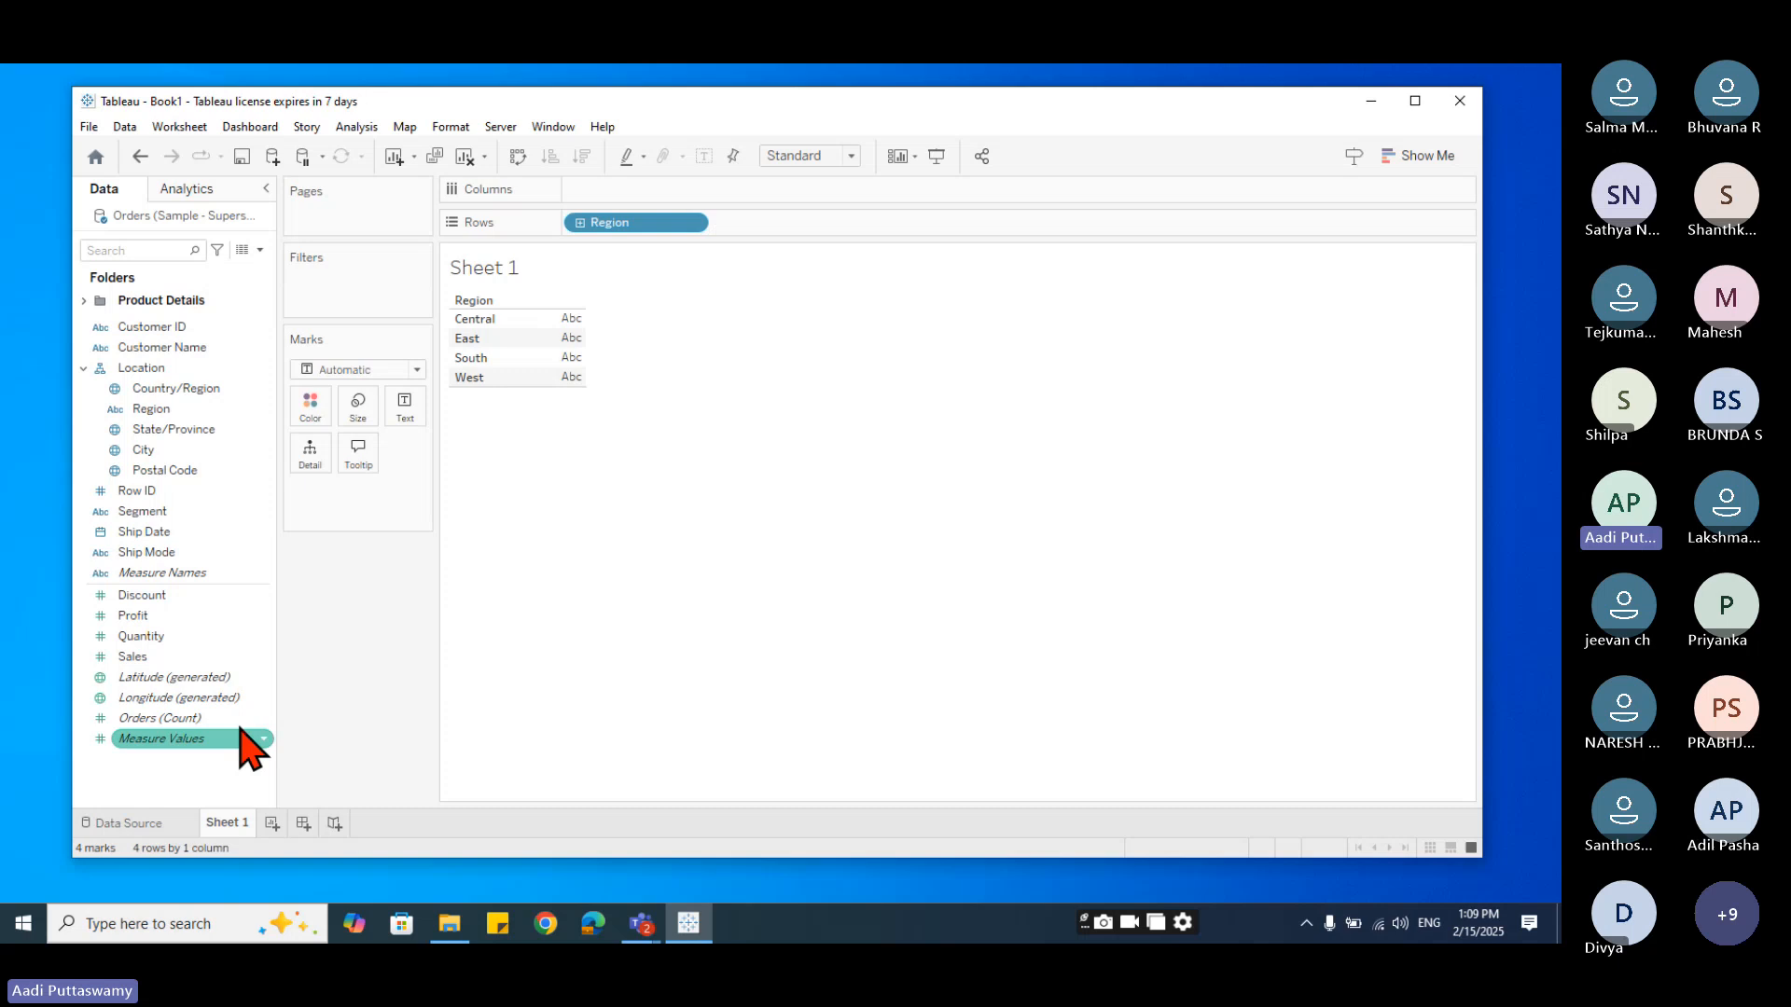
pyautogui.click(146, 660)
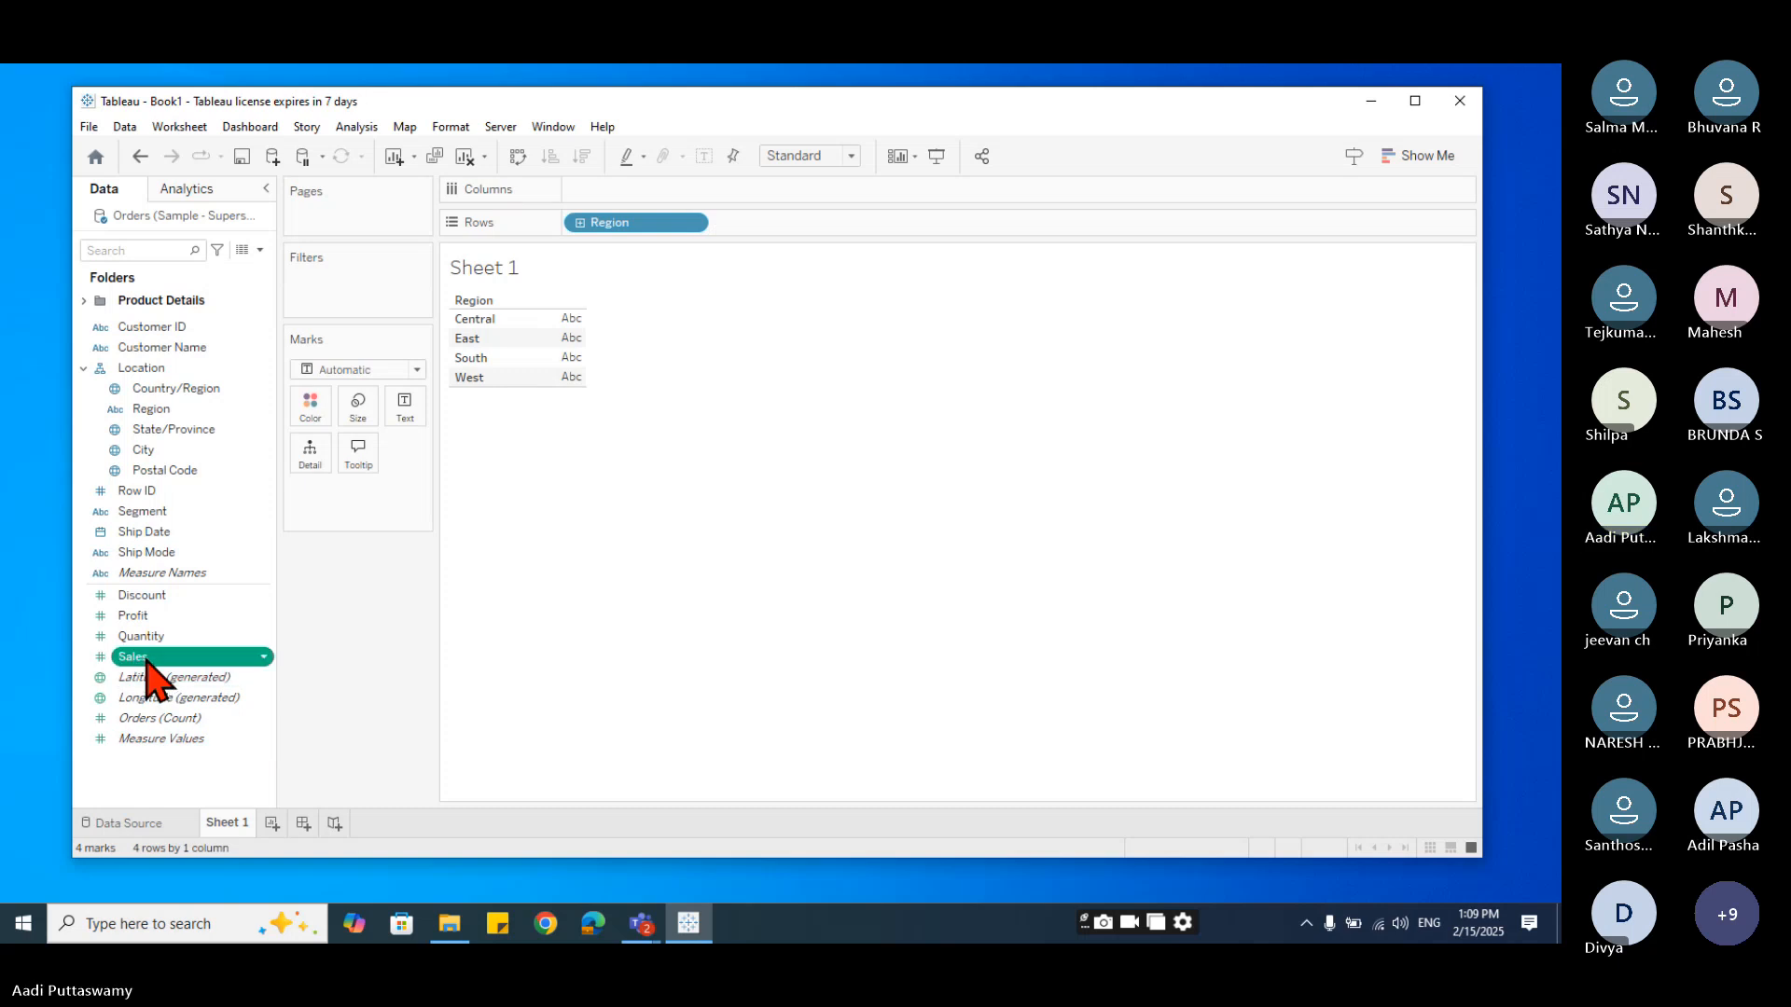
pyautogui.moveTo(146, 660); pyautogui.dragTo(601, 192)
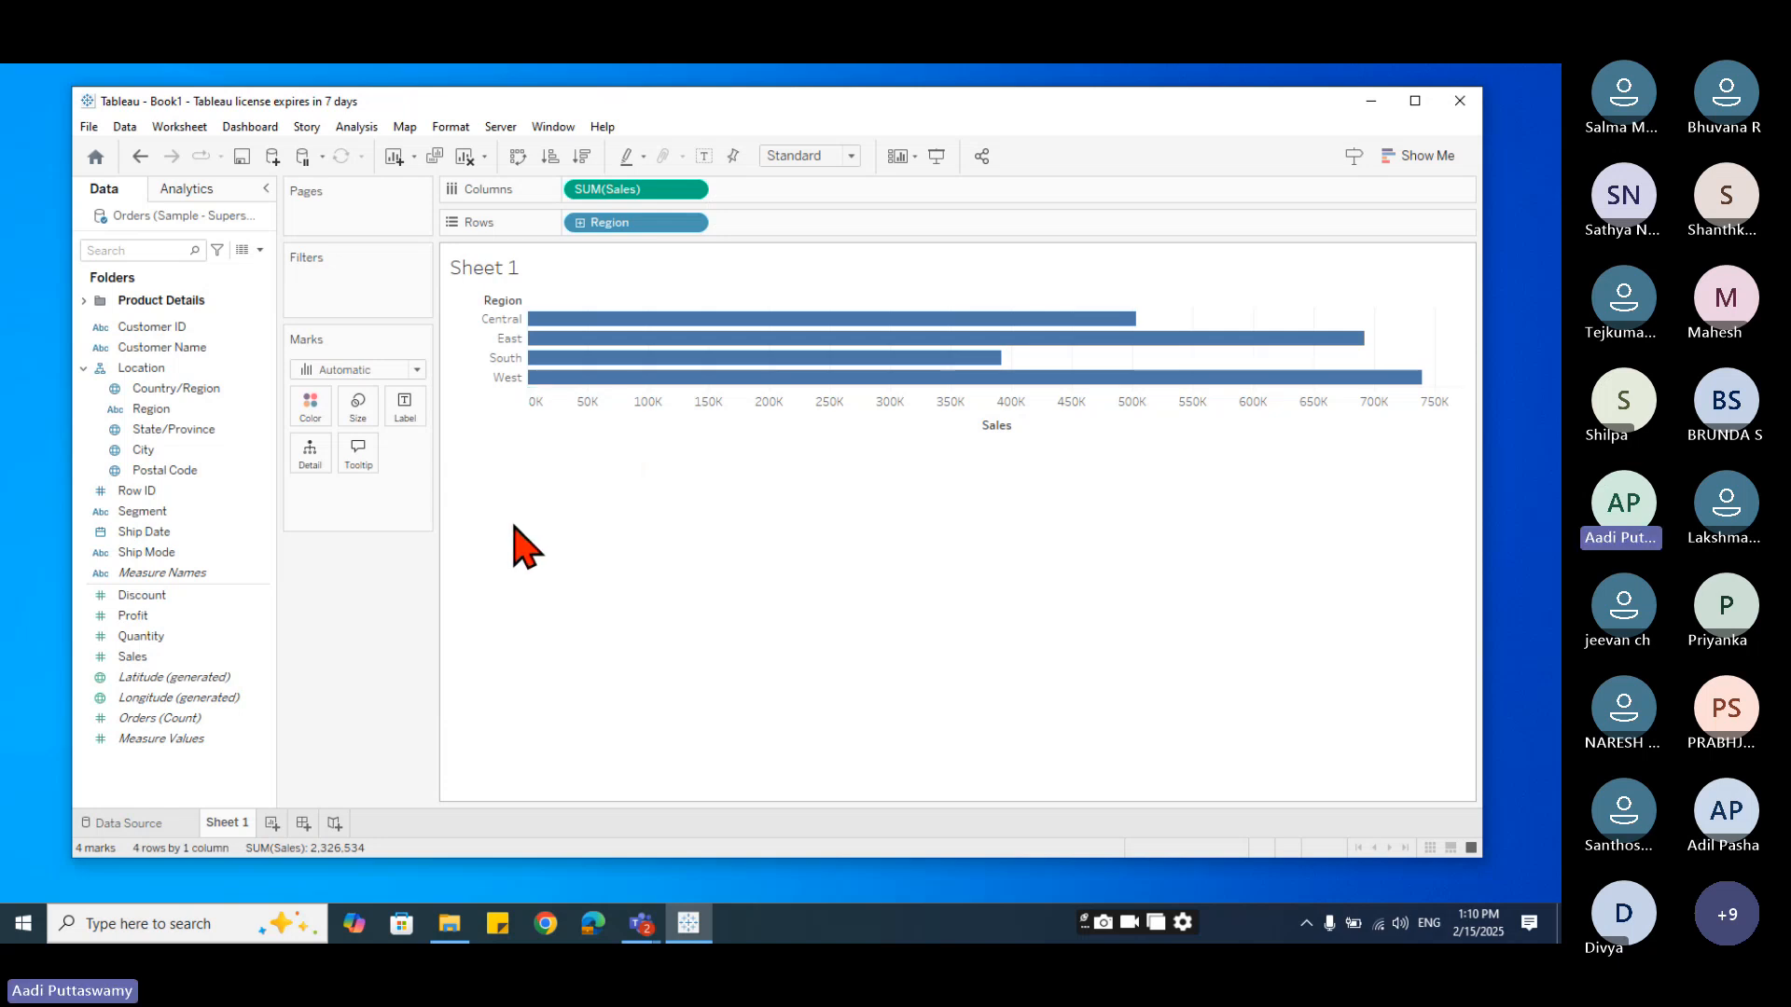
# - Swap rows and columns back and forth, ending with Region on Columns and Sales on Rows
pyautogui.moveTo(619, 222)
pyautogui.mouseDown()
pyautogui.moveTo(773, 196)
pyautogui.moveTo(642, 226)
pyautogui.mouseUp()
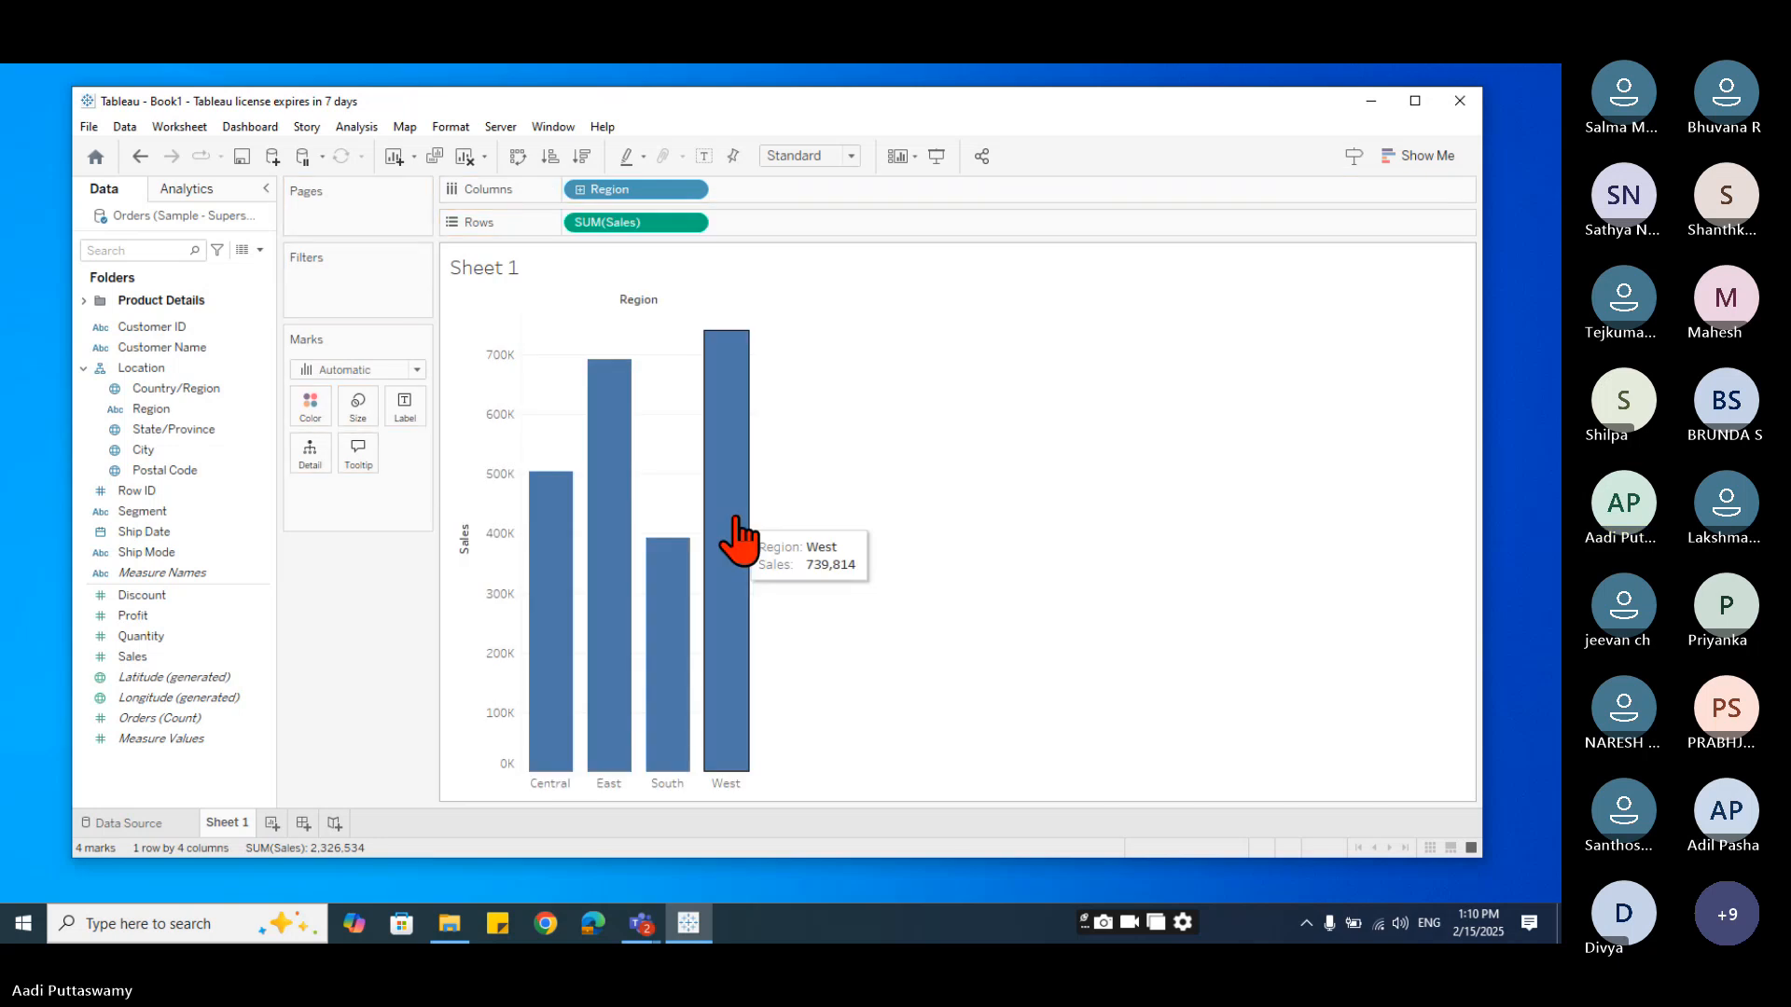
pyautogui.click(518, 159)
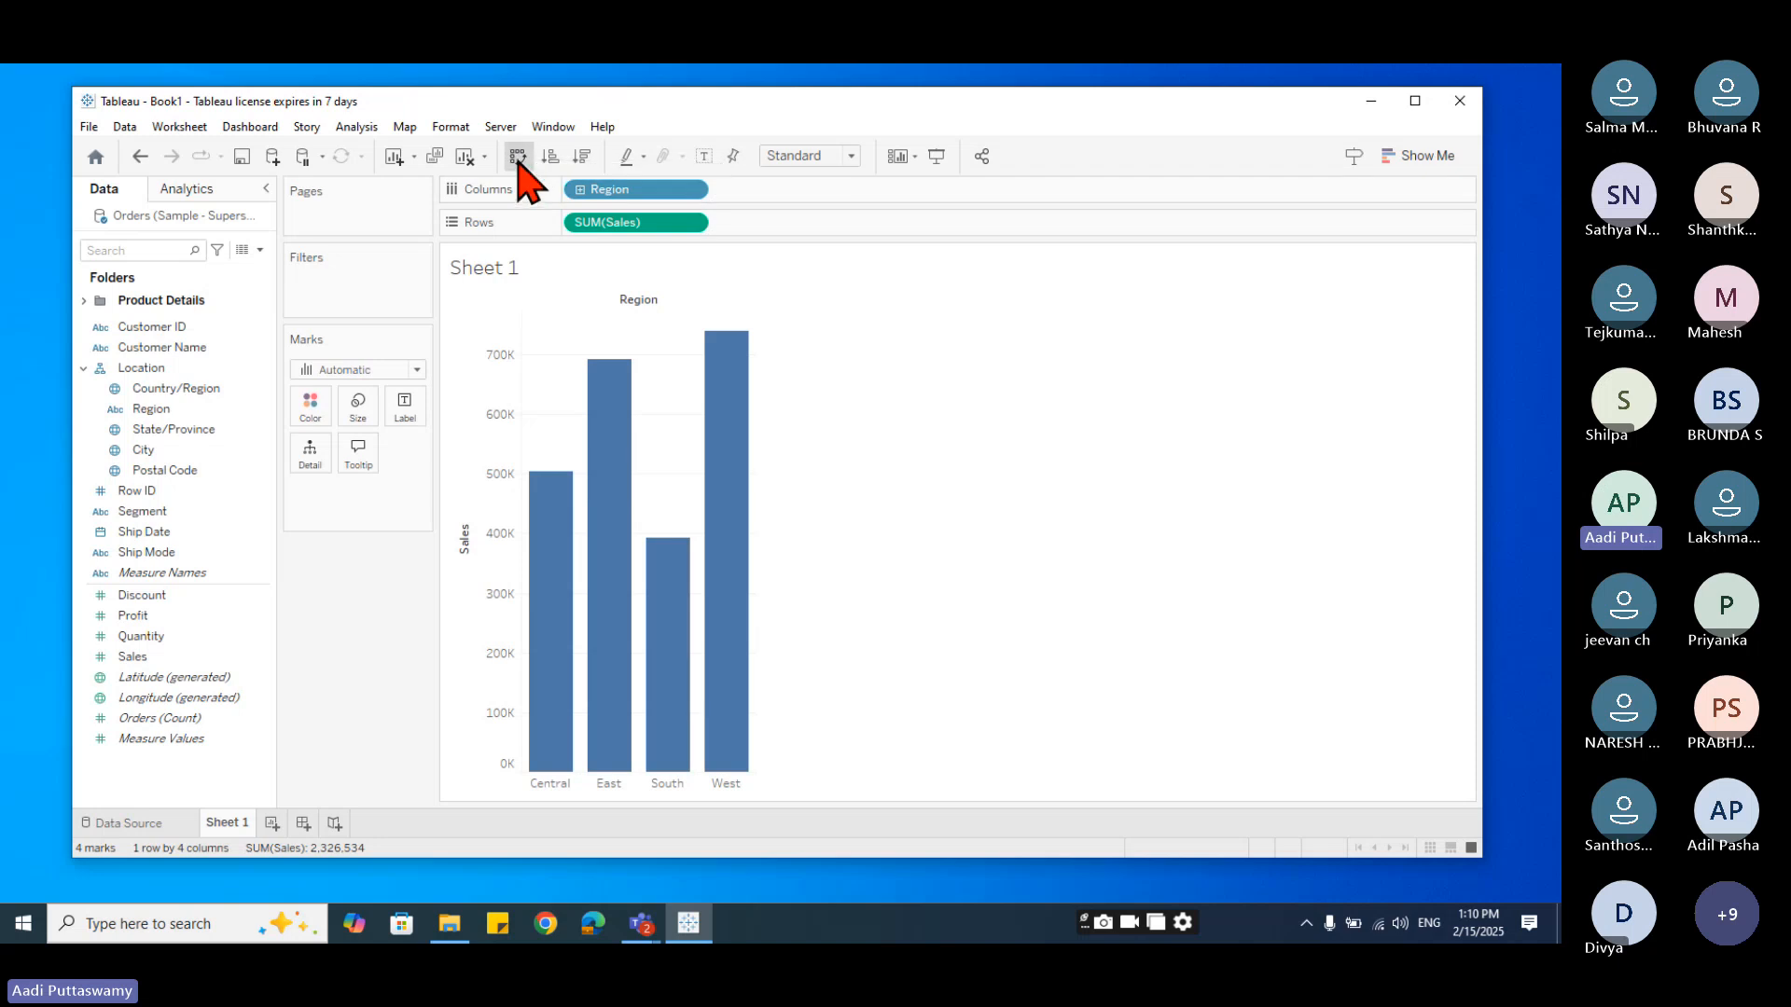
pyautogui.click(518, 158)
pyautogui.click(517, 159)
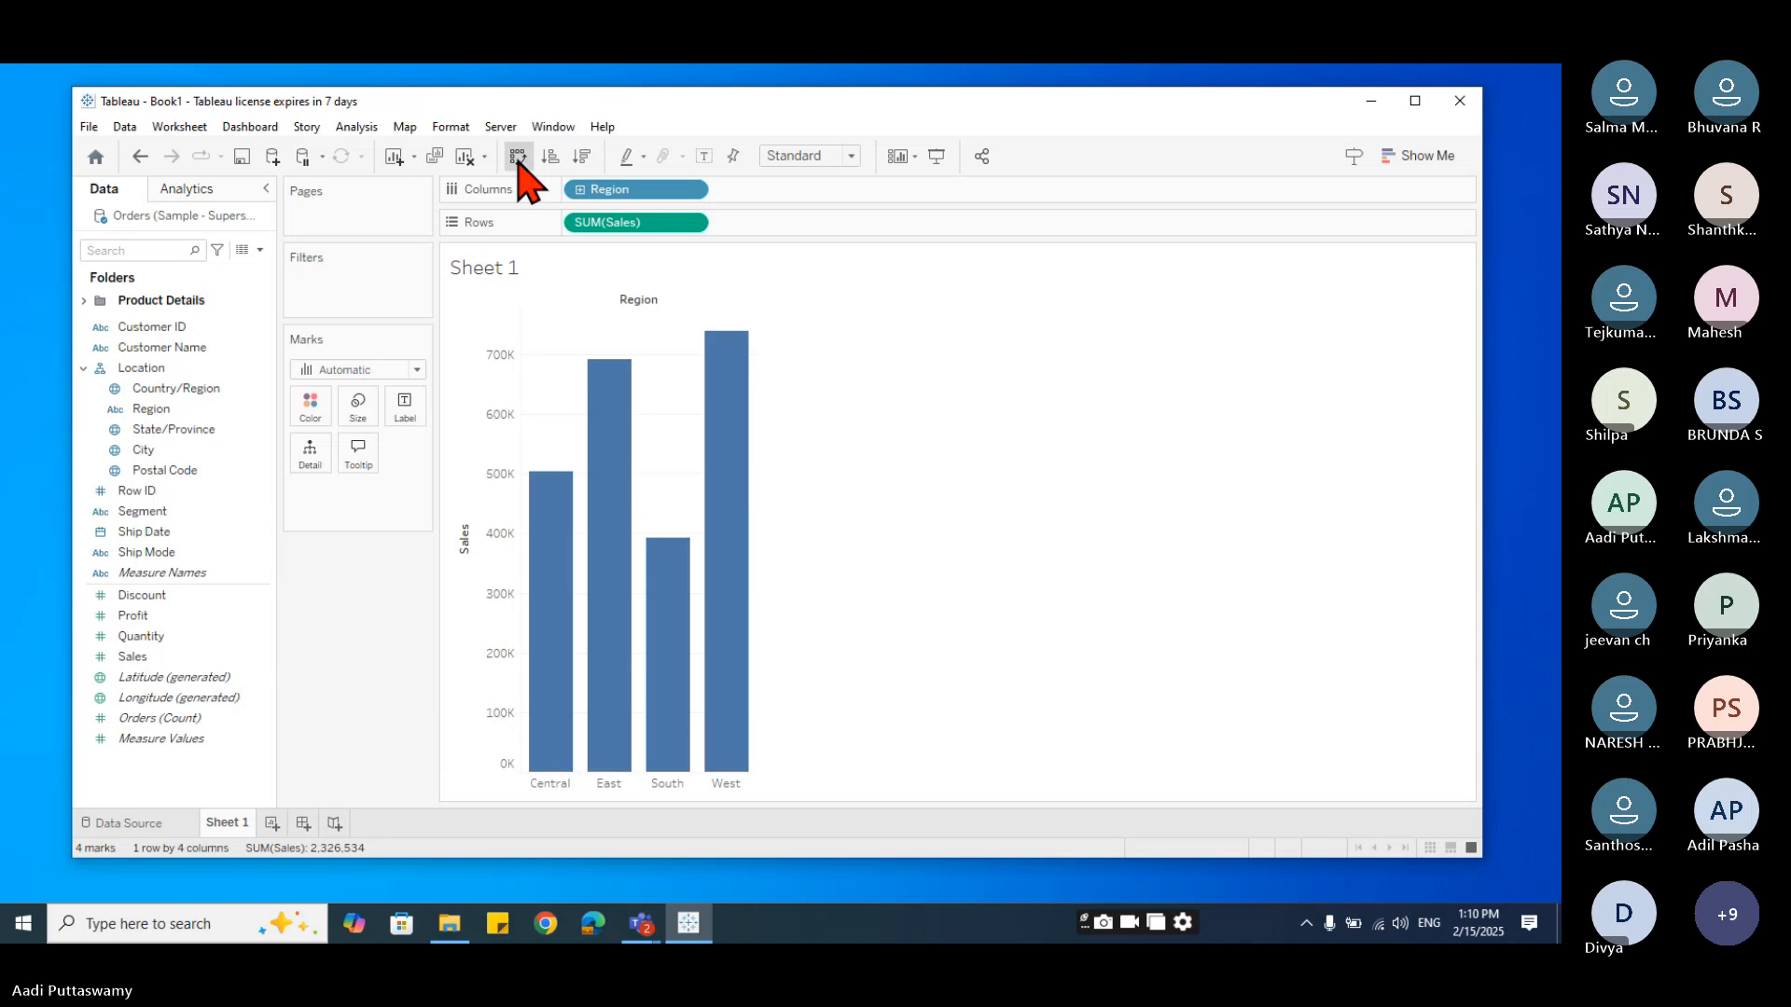
pyautogui.click(518, 159)
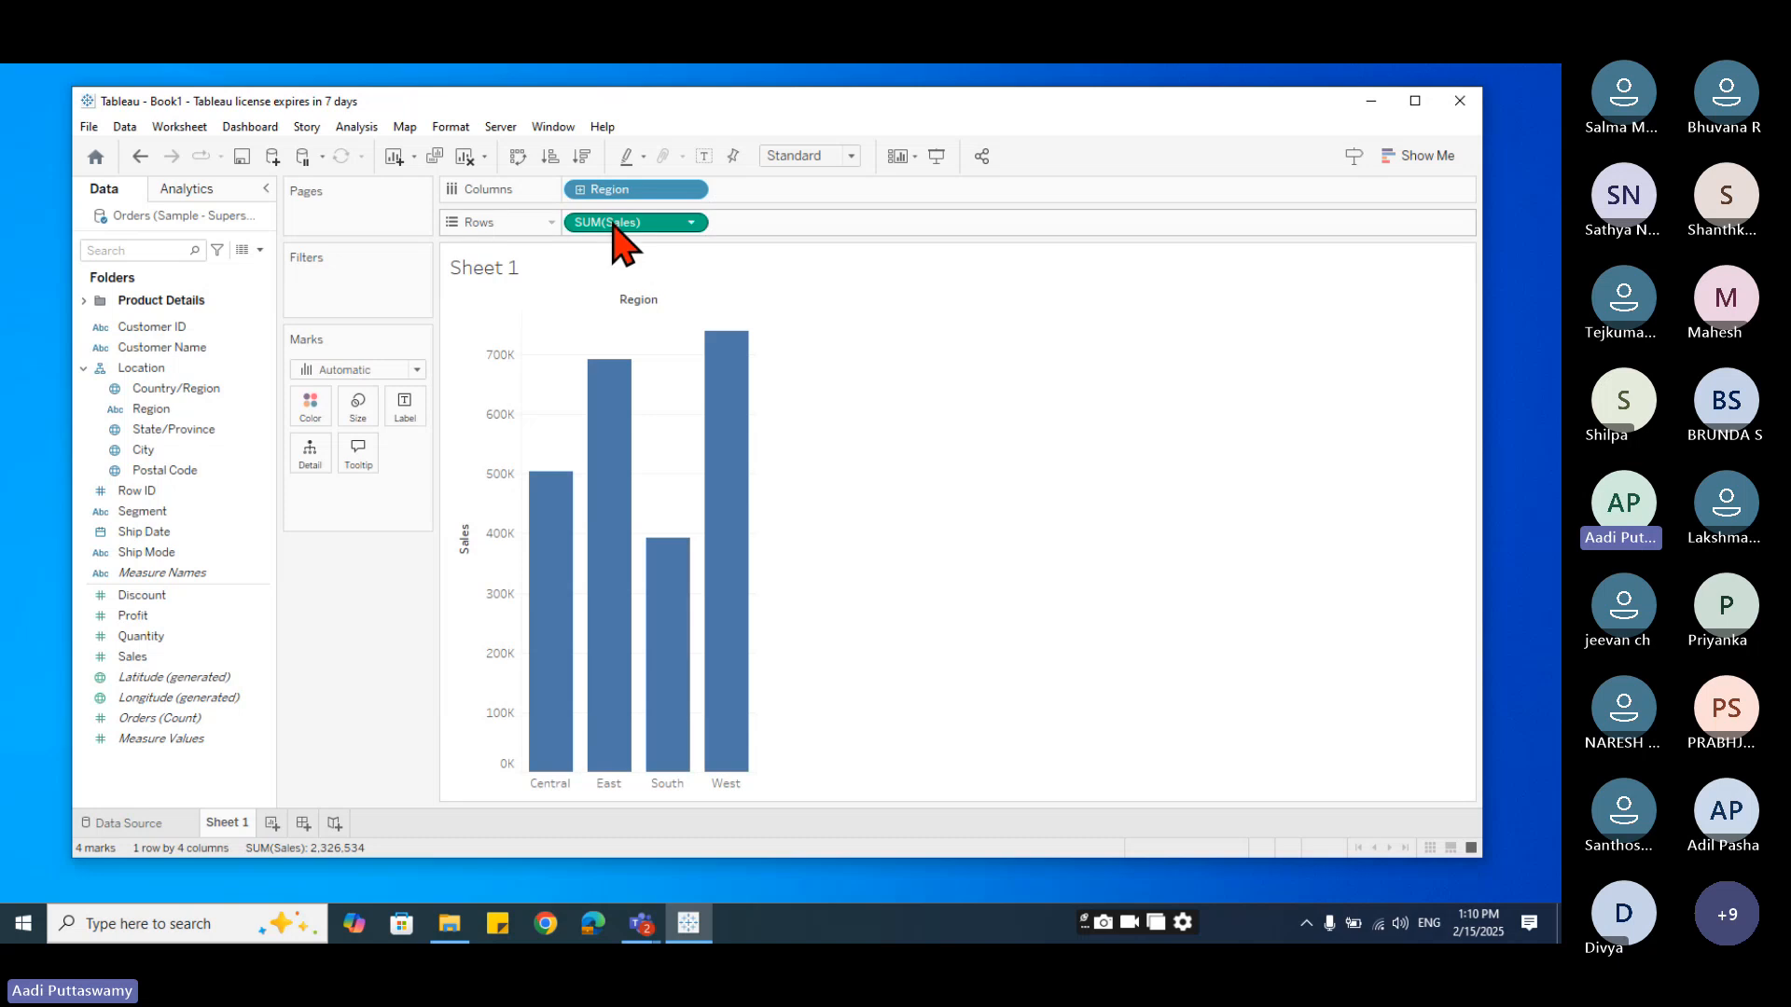
# - Move Sales from Rows to the Text mark, and return it to Rows
pyautogui.moveTo(618, 224); pyautogui.dragTo(403, 410)
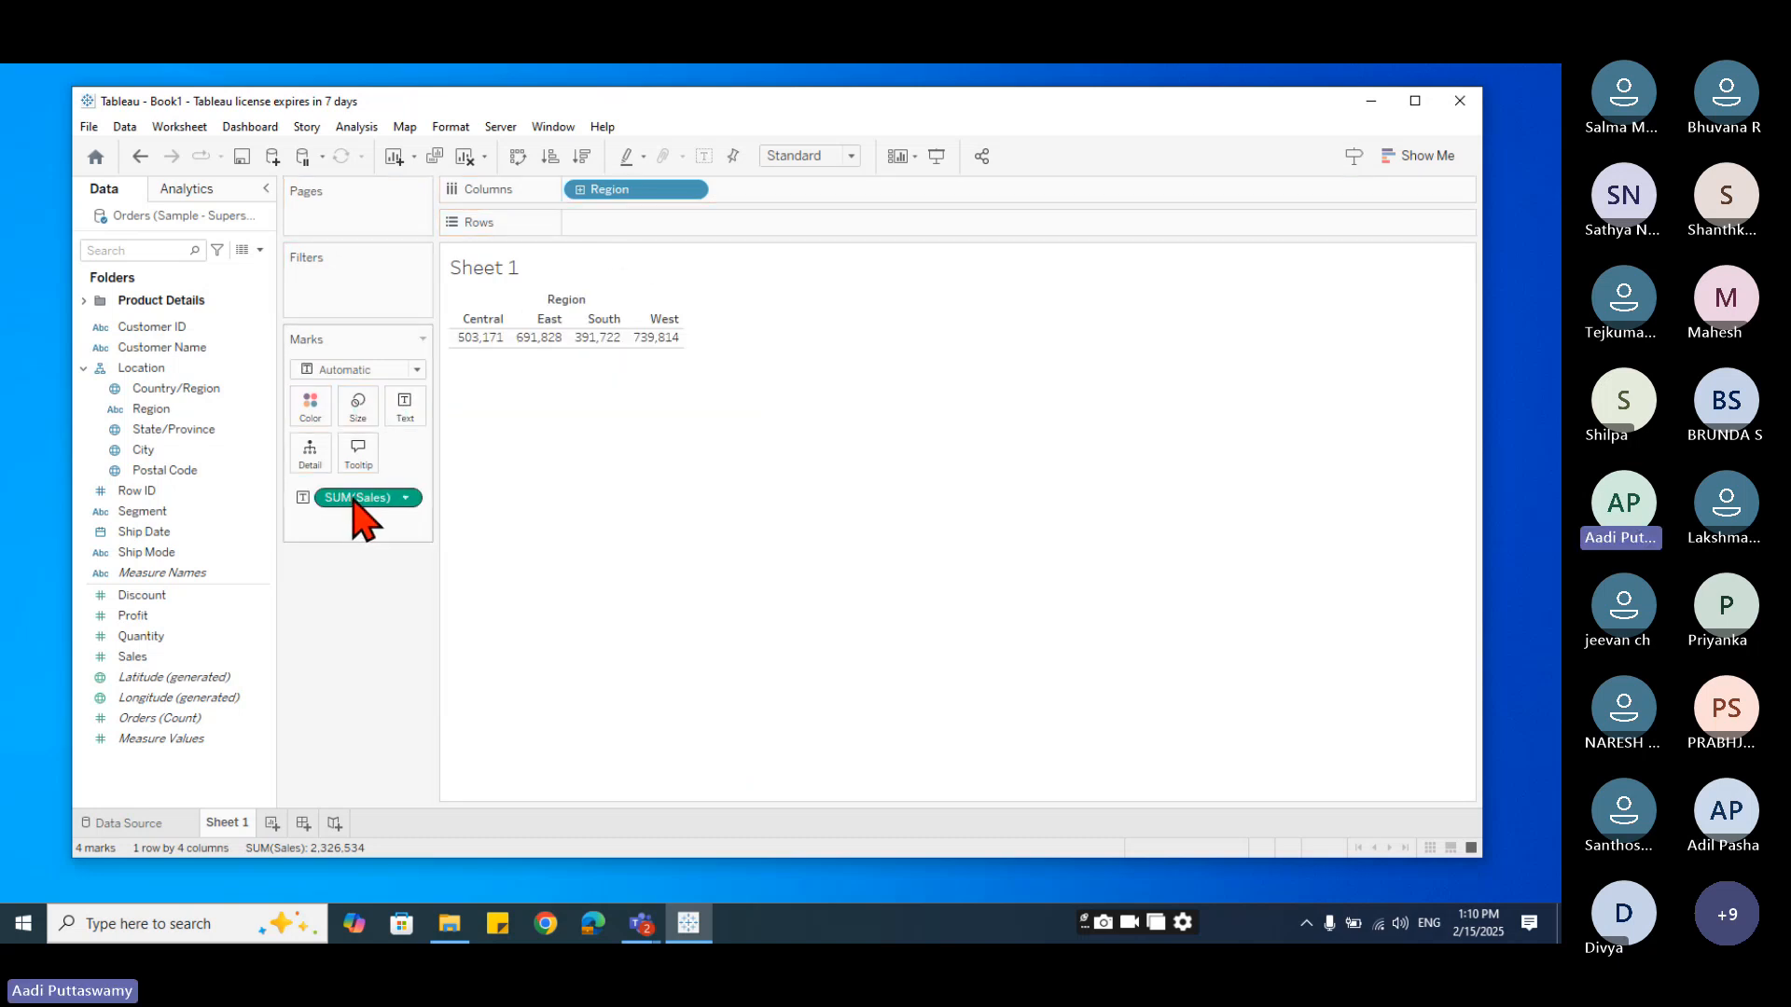
pyautogui.moveTo(359, 497); pyautogui.dragTo(660, 233)
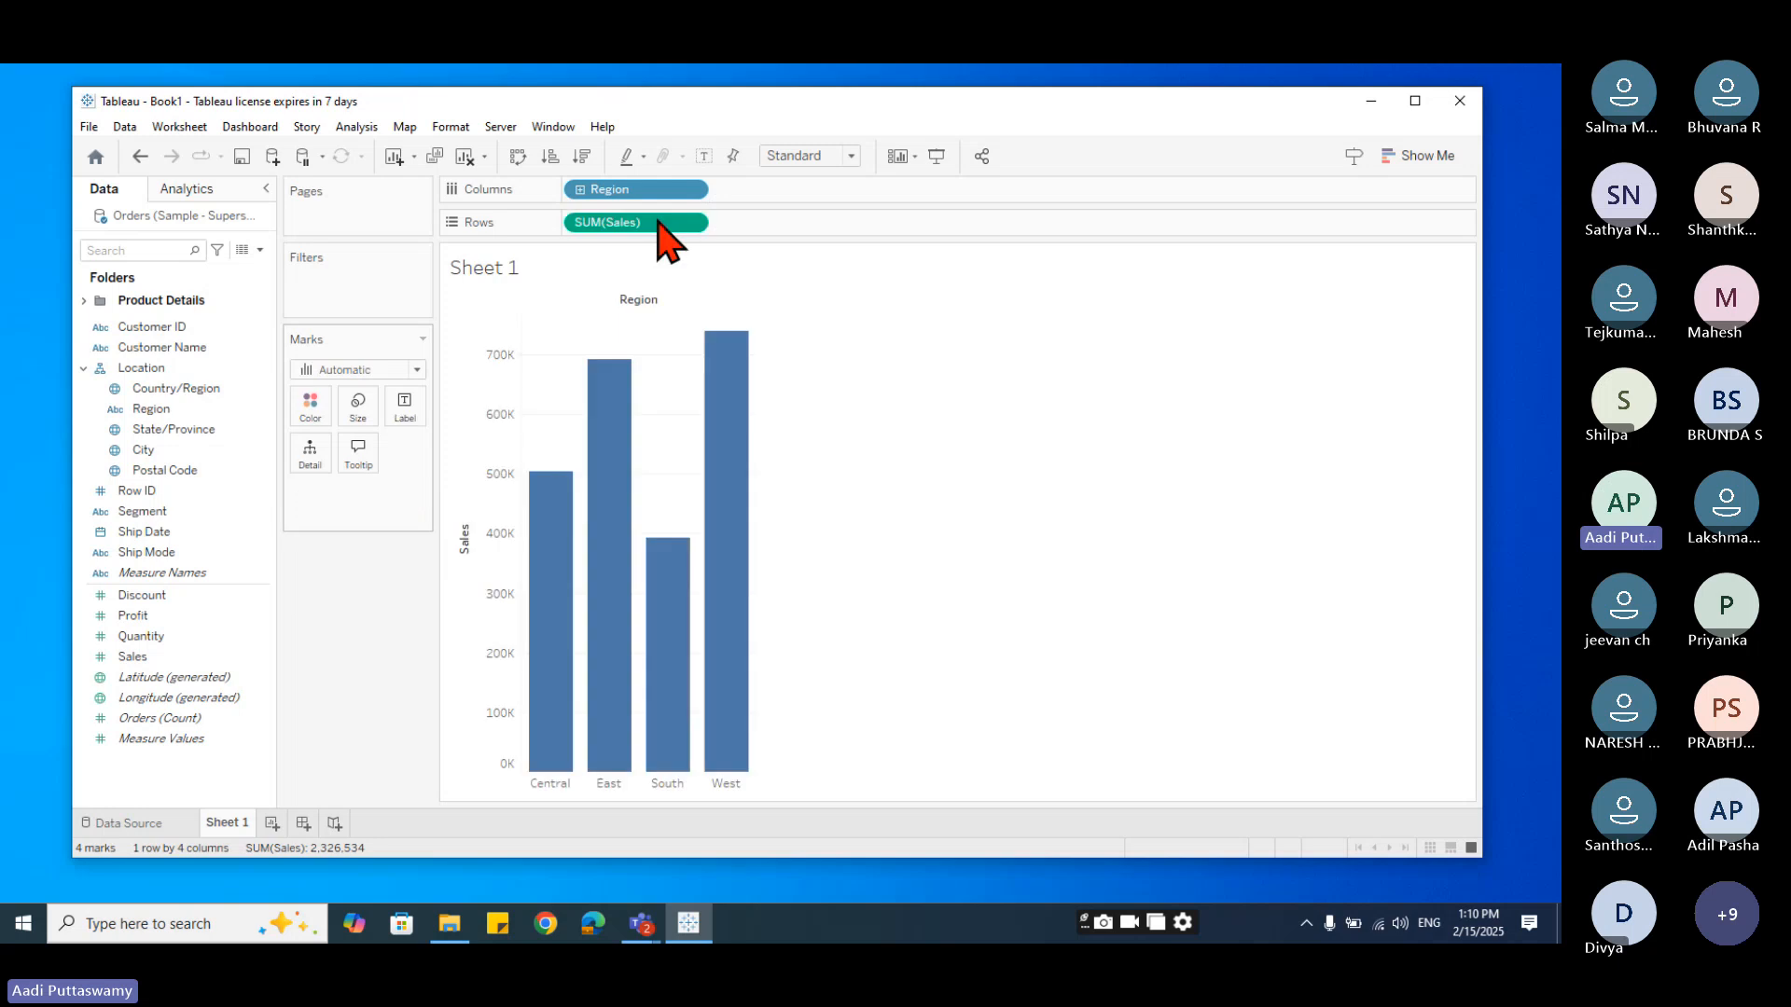
# - Add Category from the Product Details folder to Columns after Region
pyautogui.moveTo(736, 380)
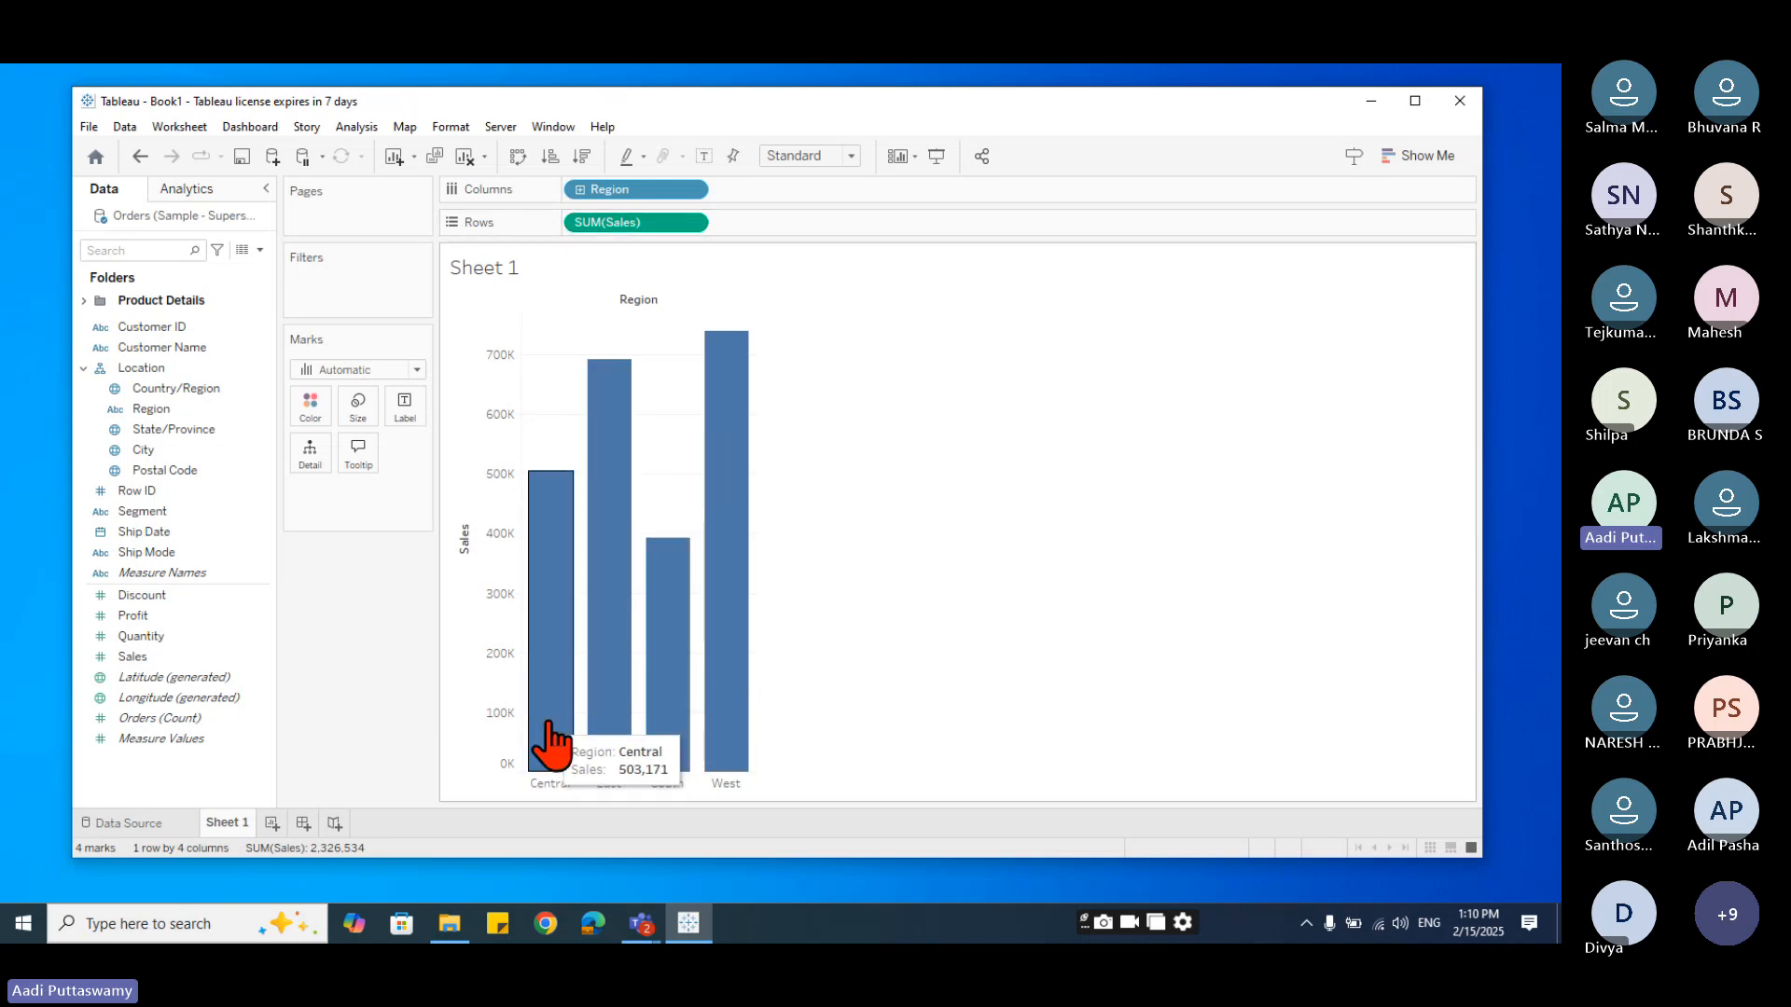
pyautogui.moveTo(607, 746)
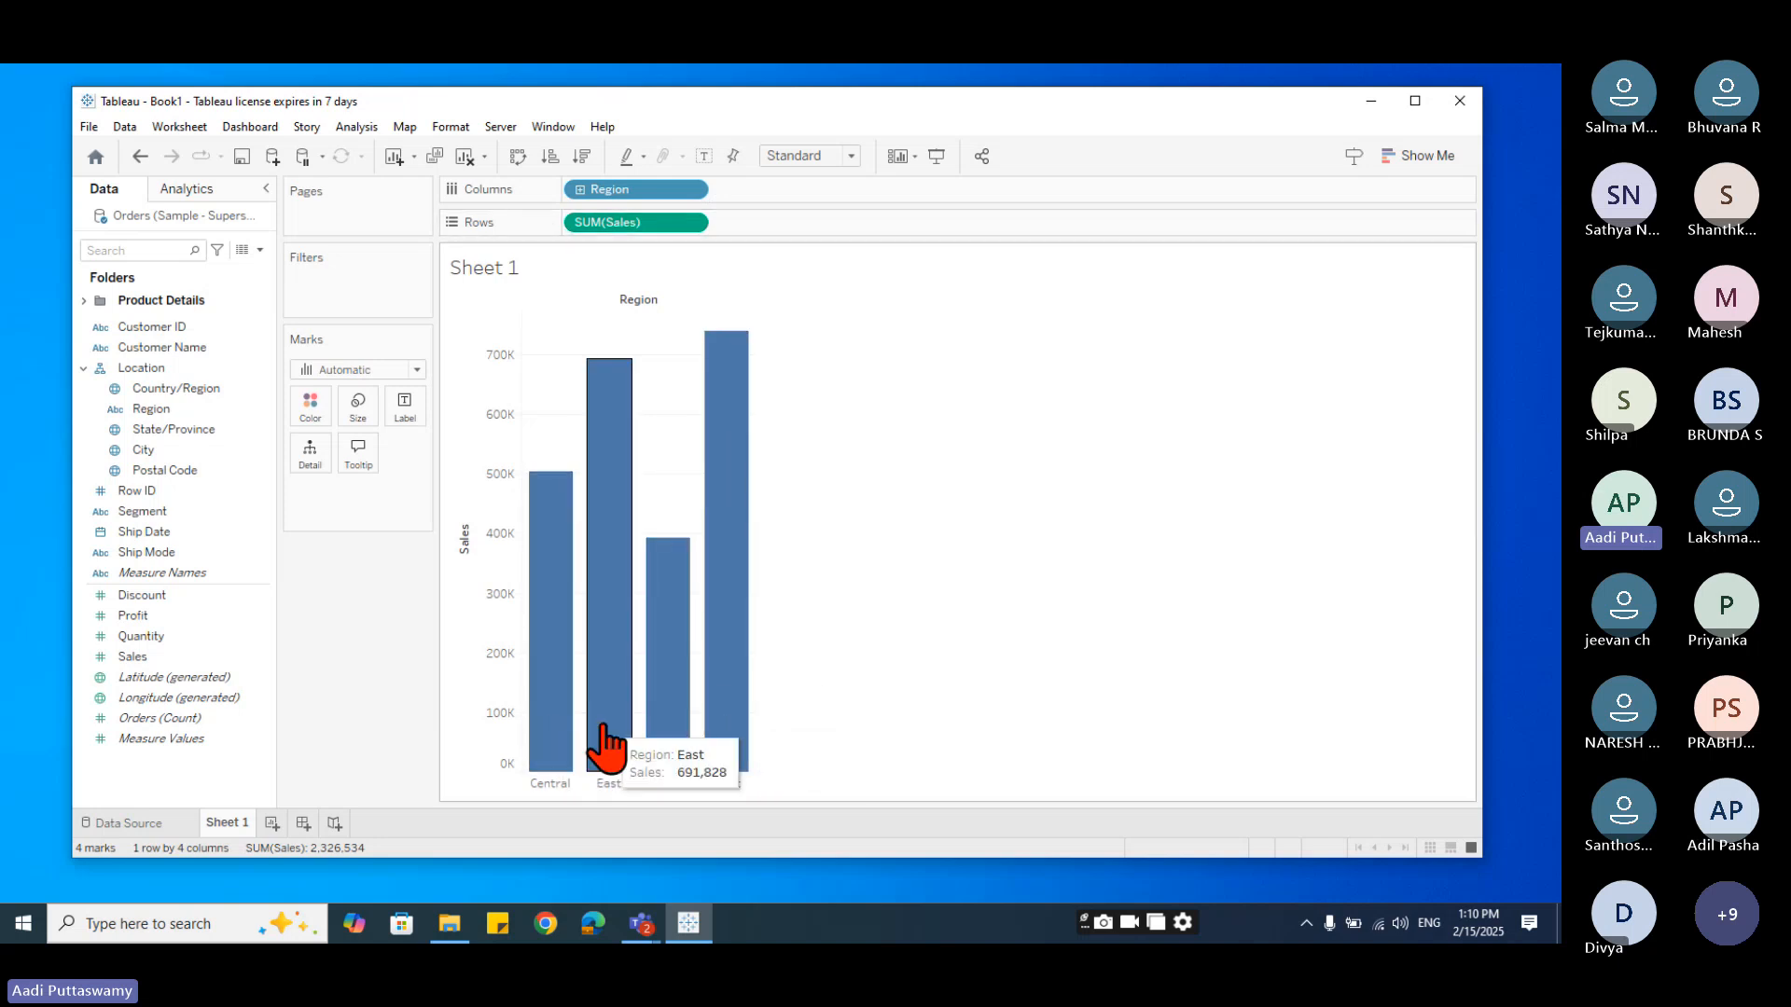
pyautogui.moveTo(716, 760)
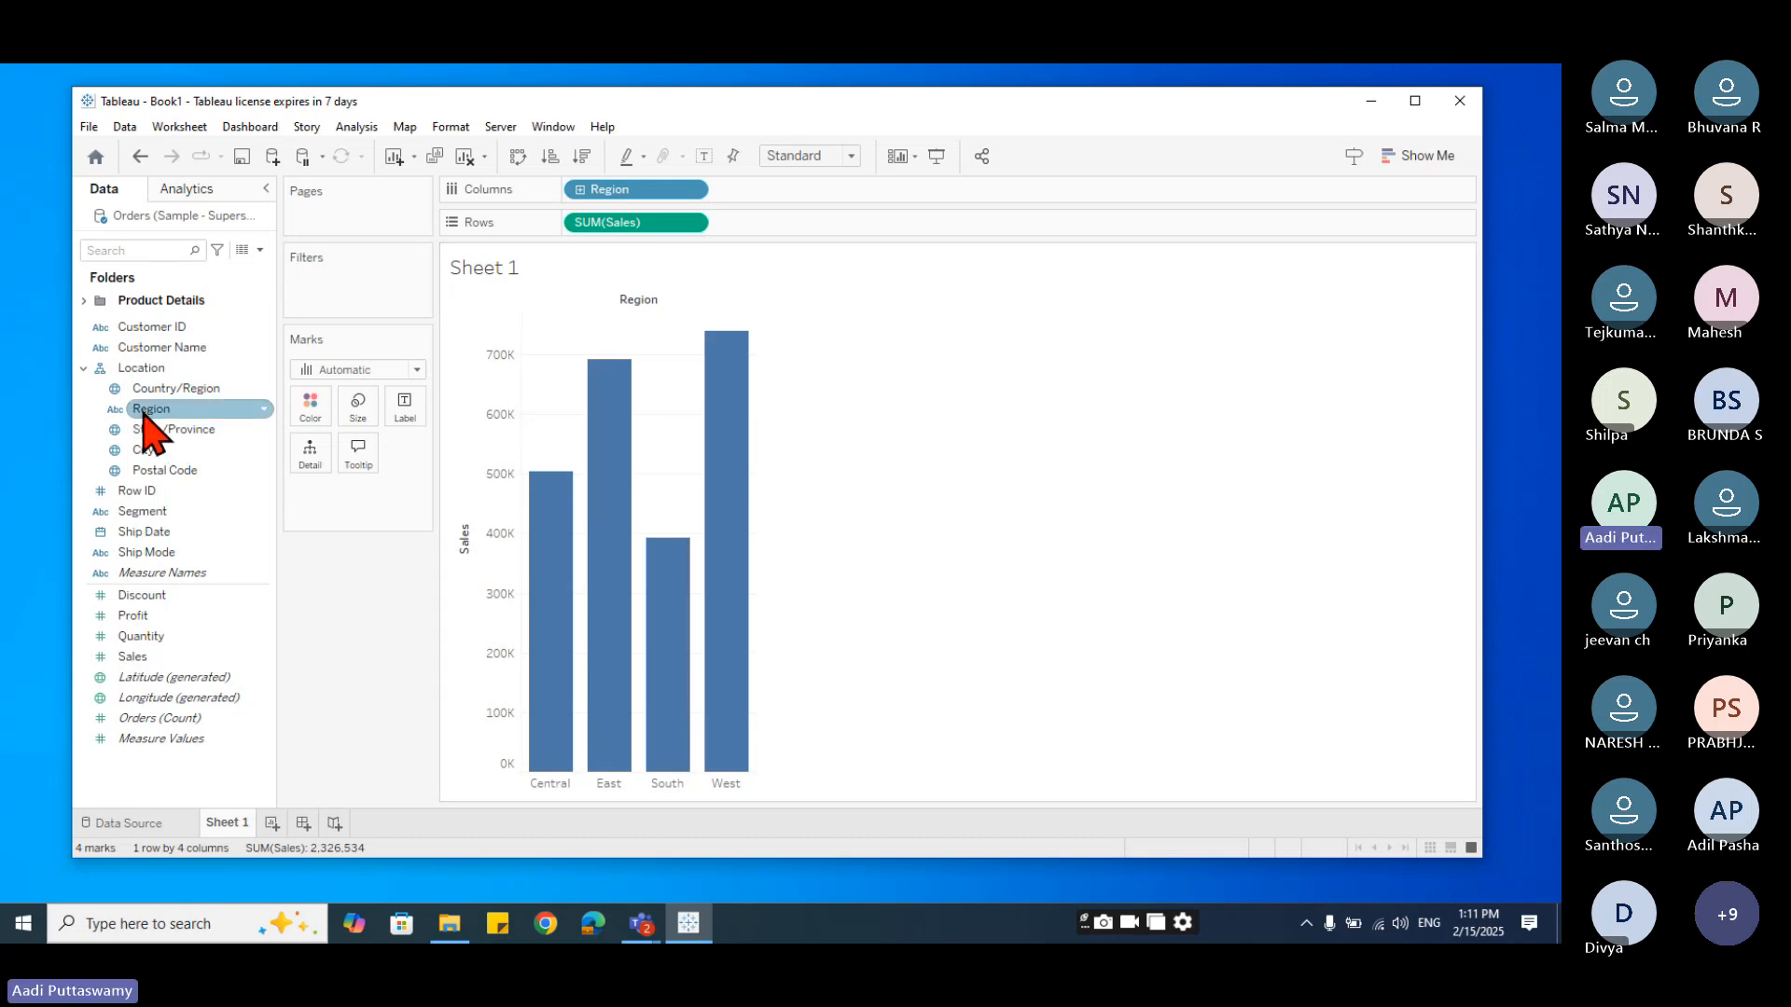
pyautogui.click(86, 301)
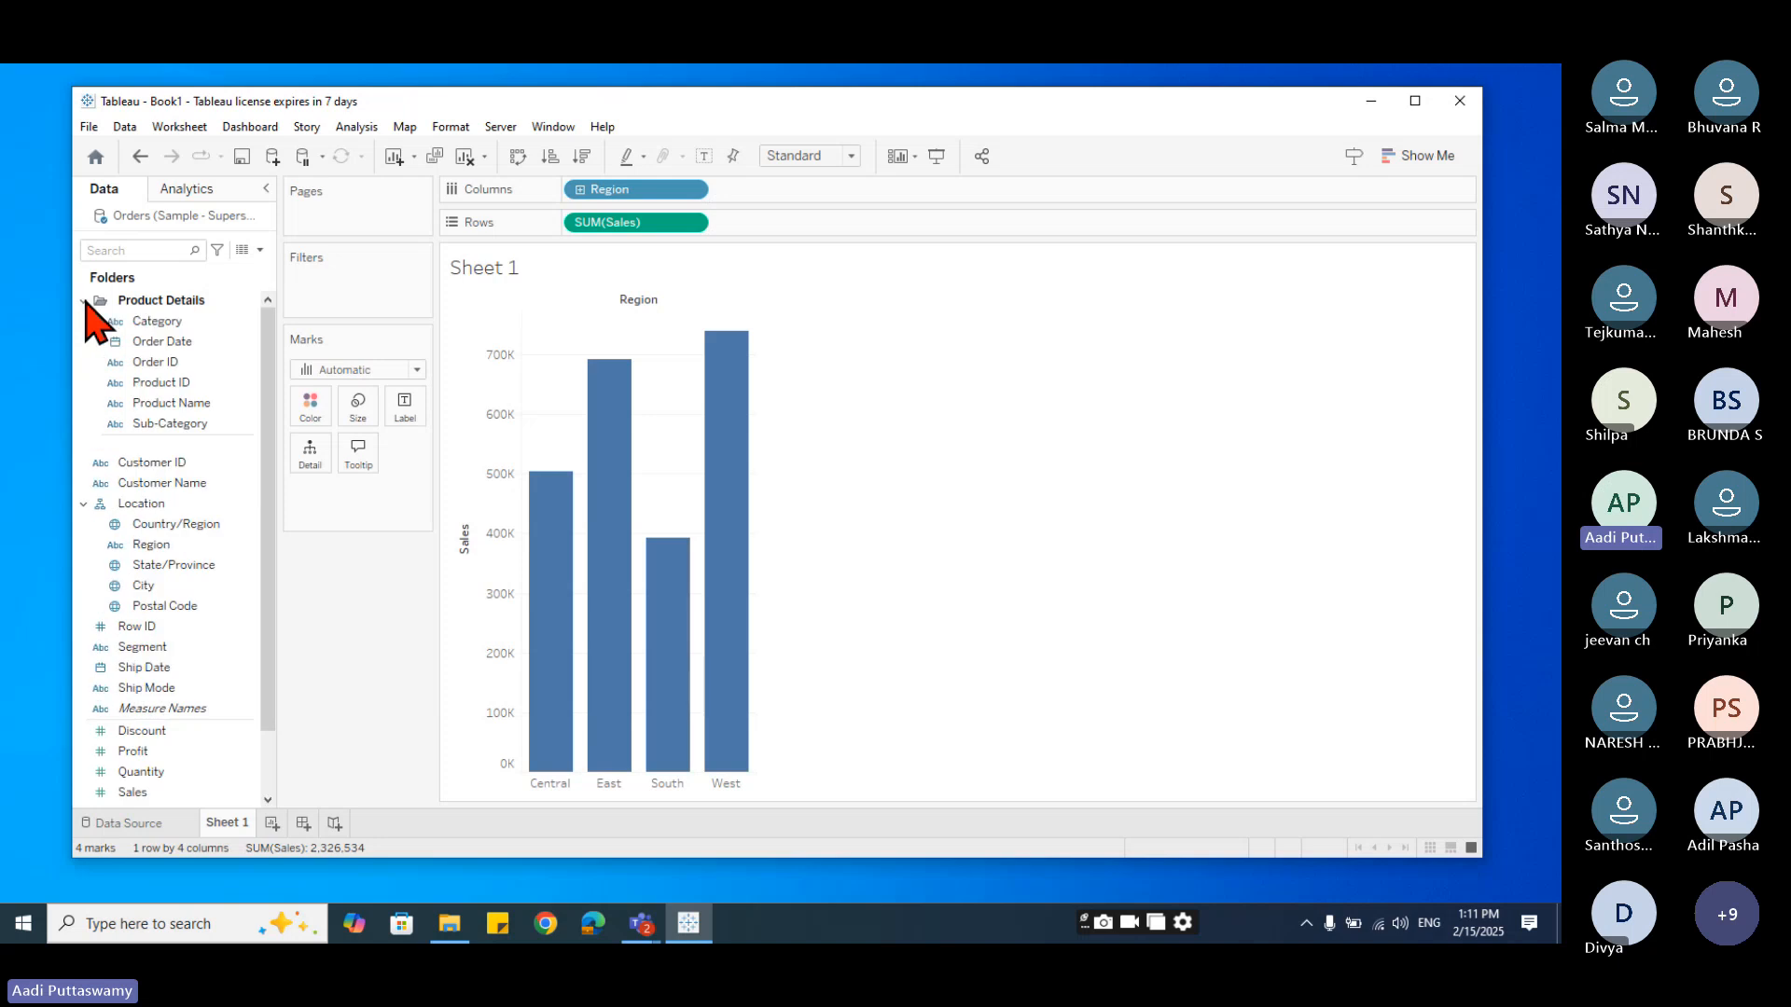
pyautogui.click(158, 322)
pyautogui.moveTo(164, 324); pyautogui.dragTo(770, 193)
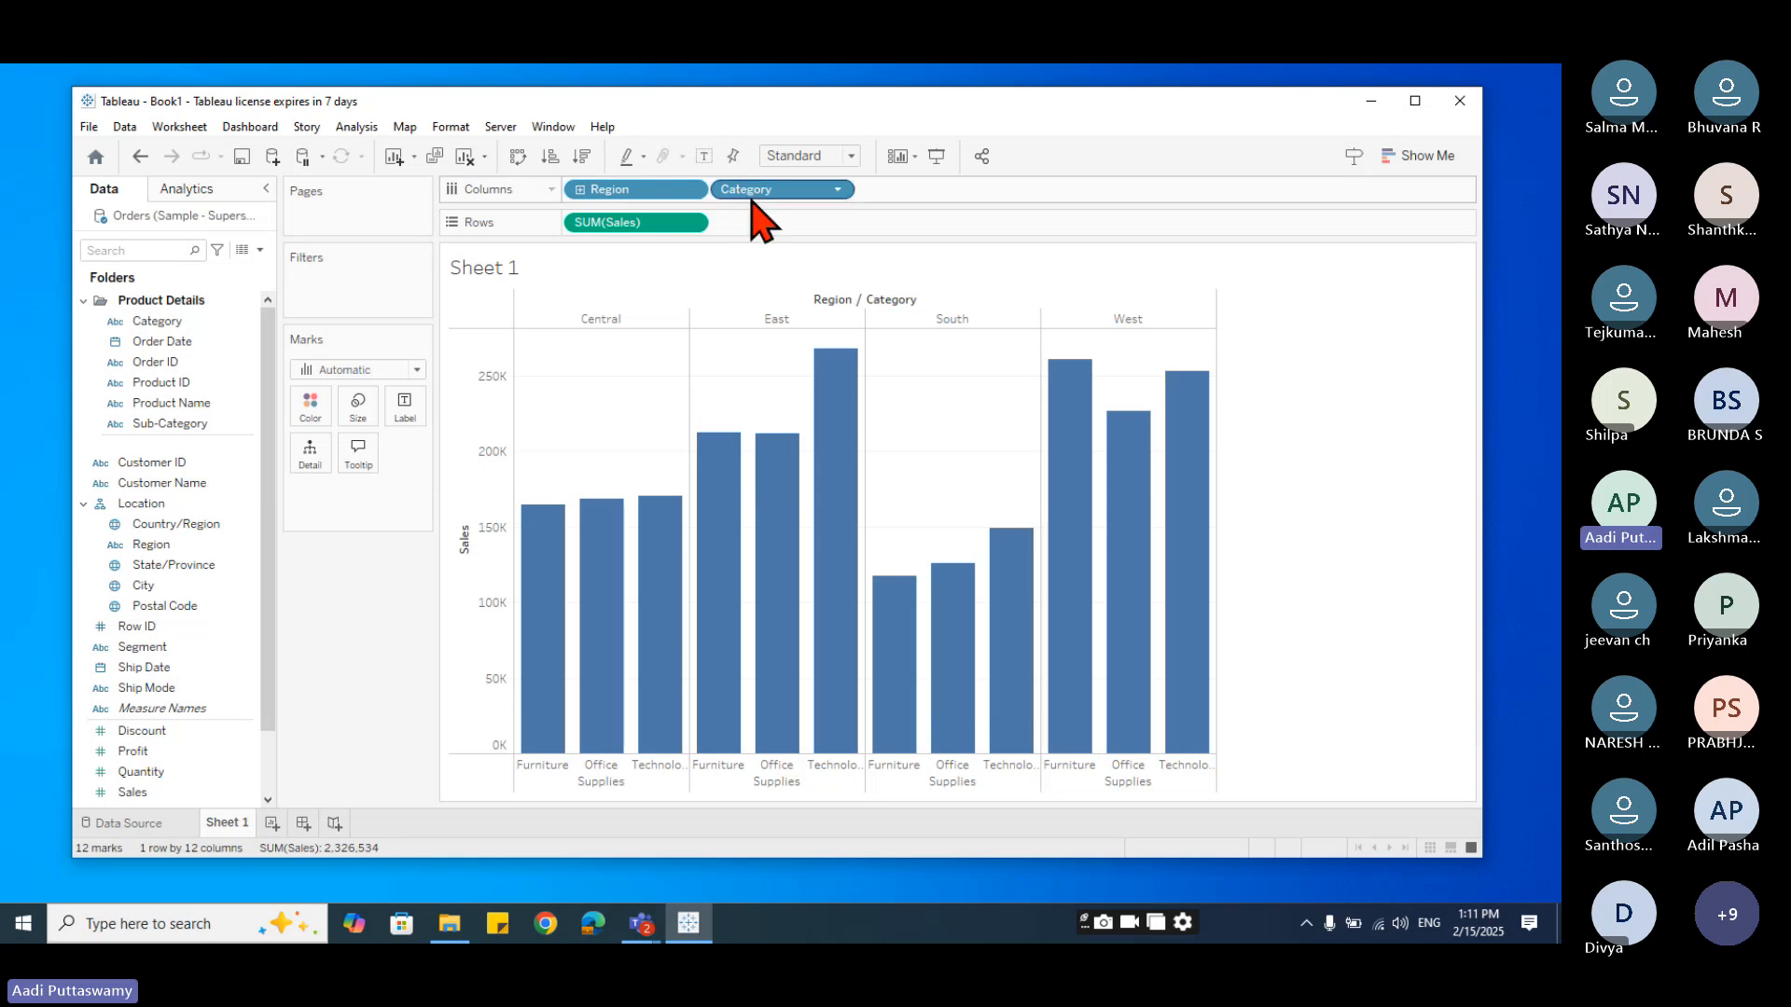
# - Move Region after Category on Columns, and remove Category from the view
pyautogui.moveTo(607, 189); pyautogui.dragTo(922, 196)
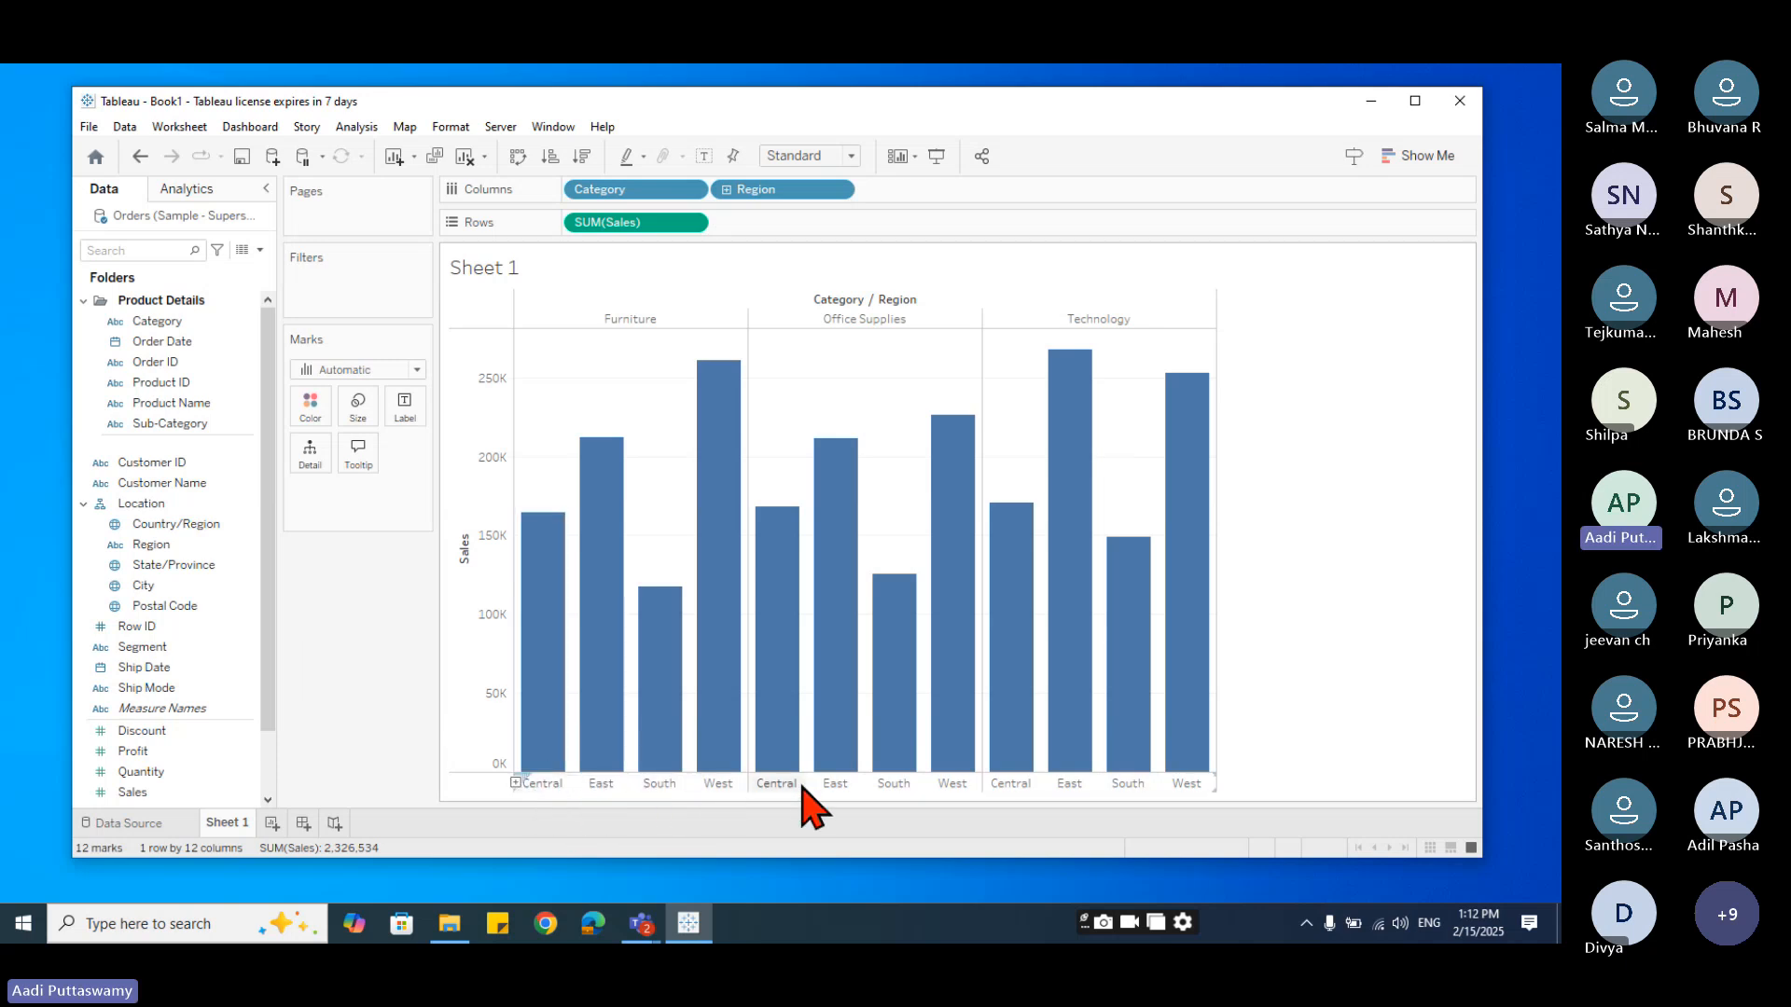
pyautogui.moveTo(800, 753)
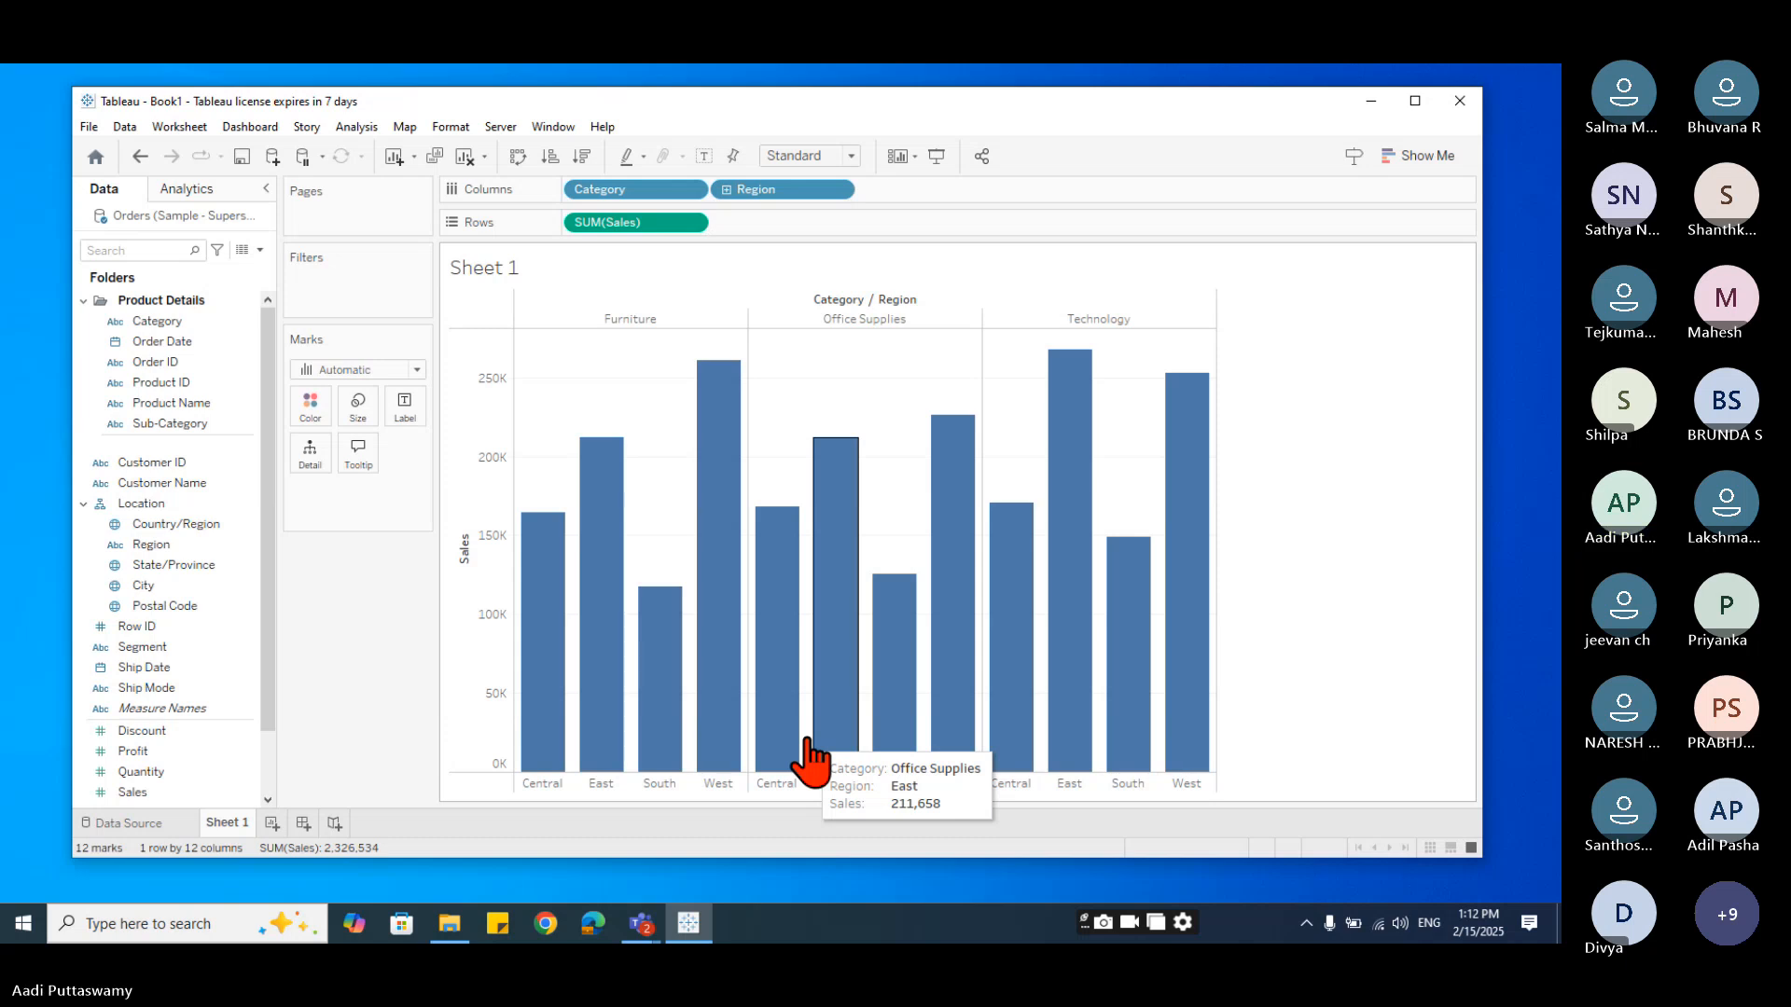
pyautogui.moveTo(638, 194); pyautogui.dragTo(431, 607)
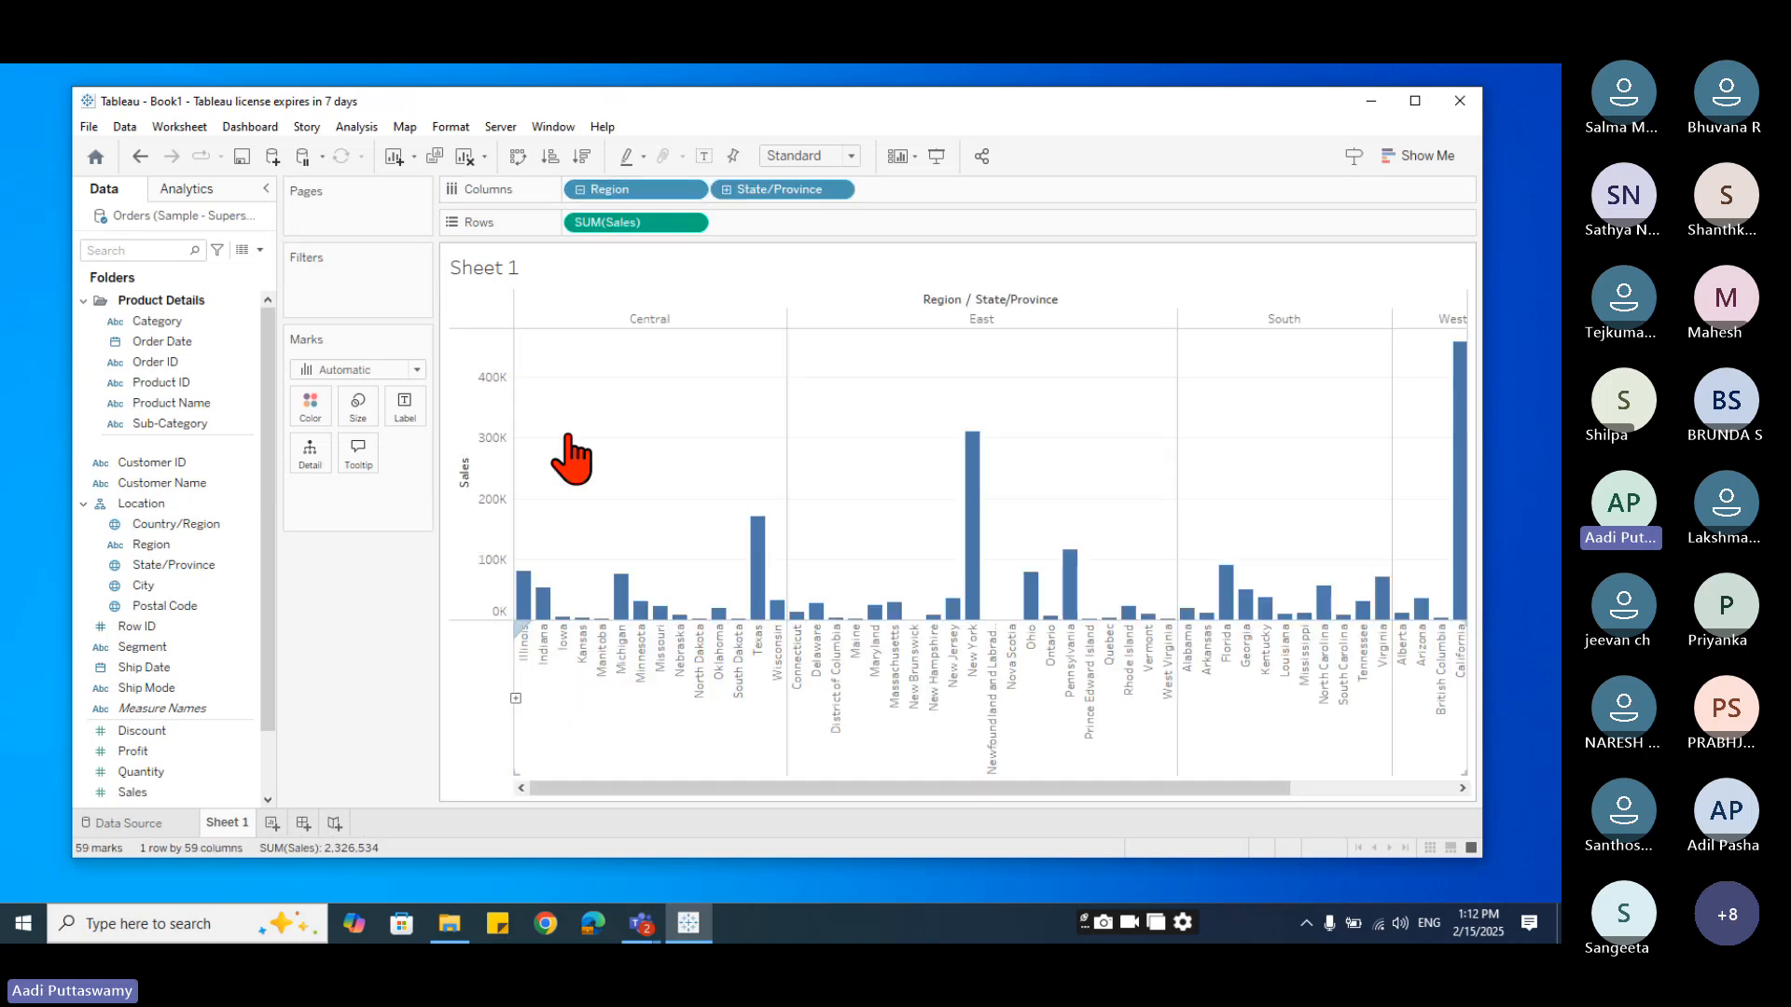
# - Drill the Location hierarchy on Columns down through State/Province to City, and remove every level below Region
pyautogui.click(727, 189)
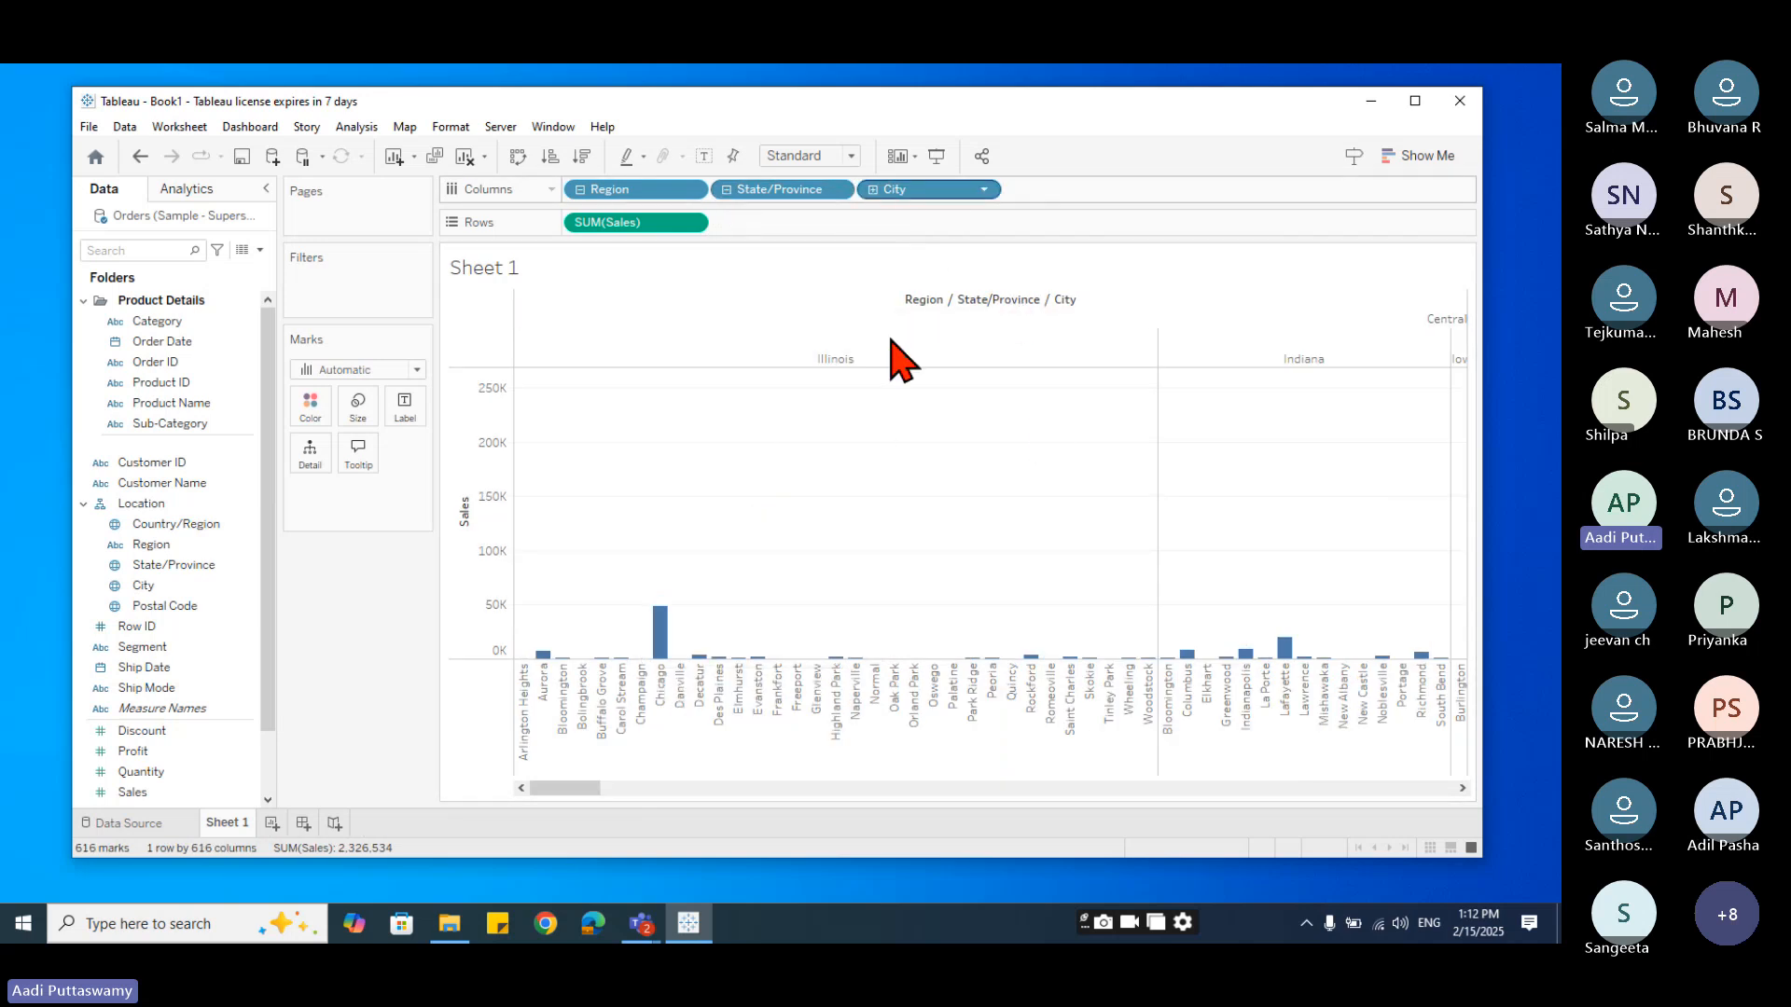
pyautogui.moveTo(1067, 190); pyautogui.dragTo(368, 704)
pyautogui.moveTo(783, 199); pyautogui.dragTo(416, 709)
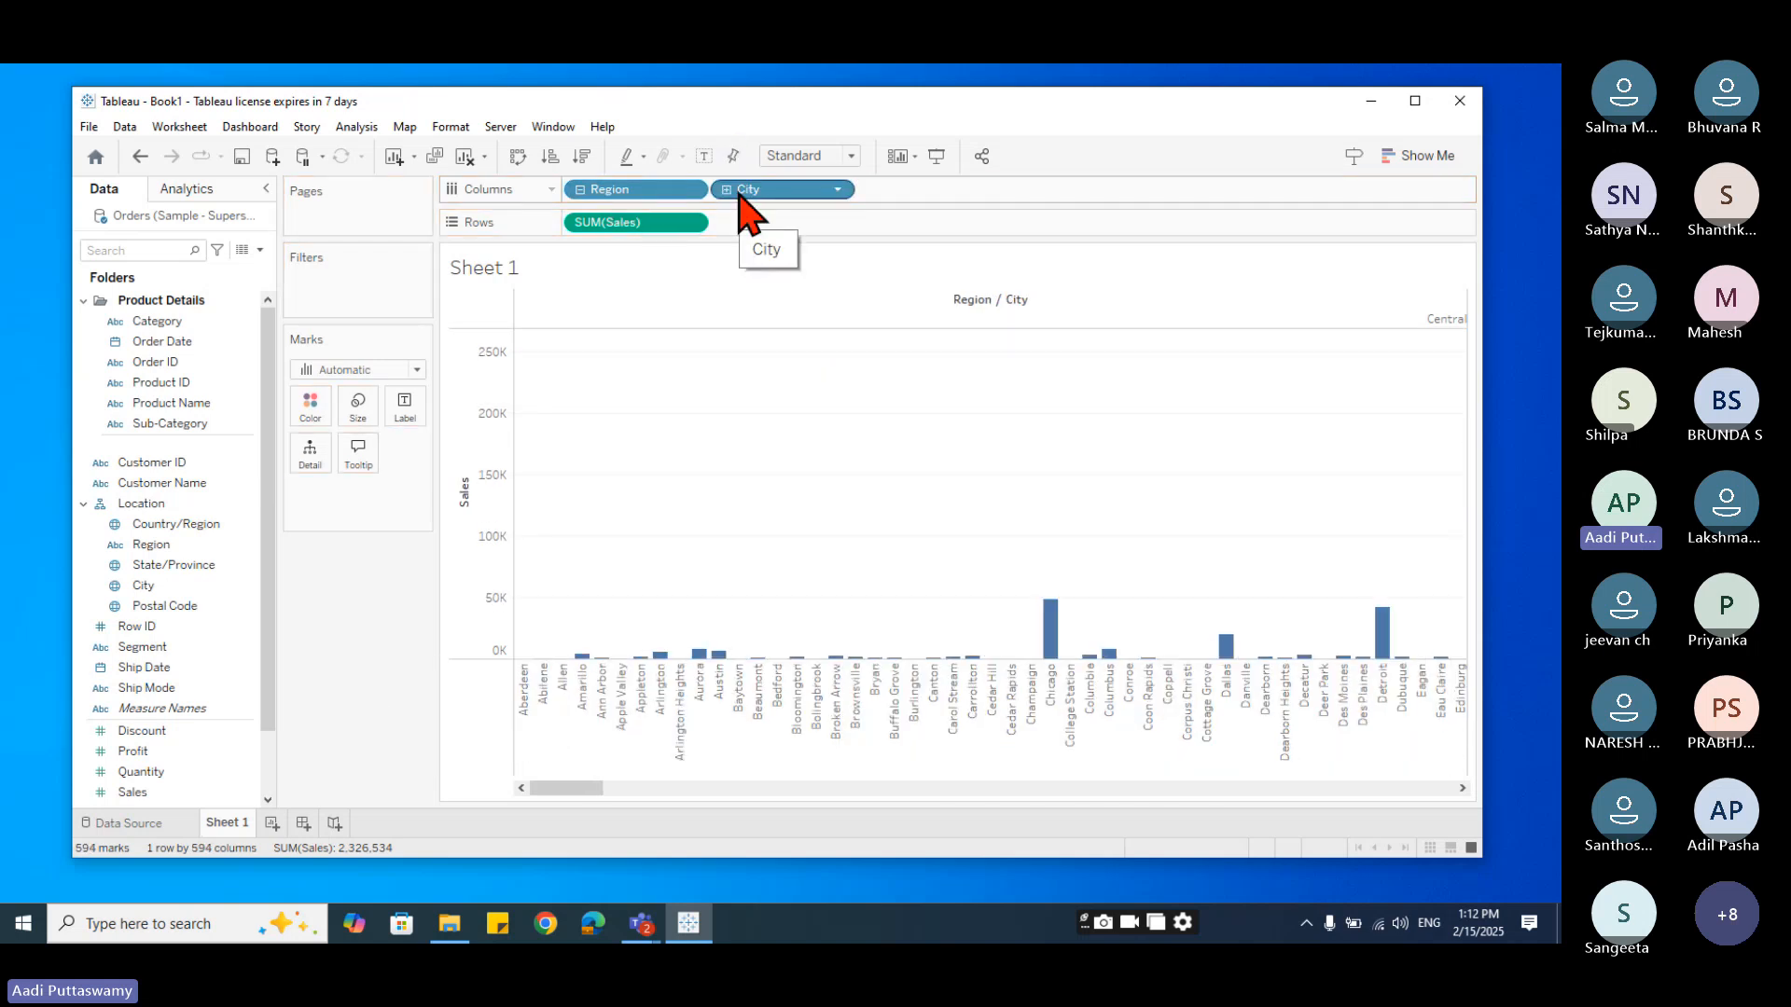
pyautogui.moveTo(792, 192); pyautogui.dragTo(424, 668)
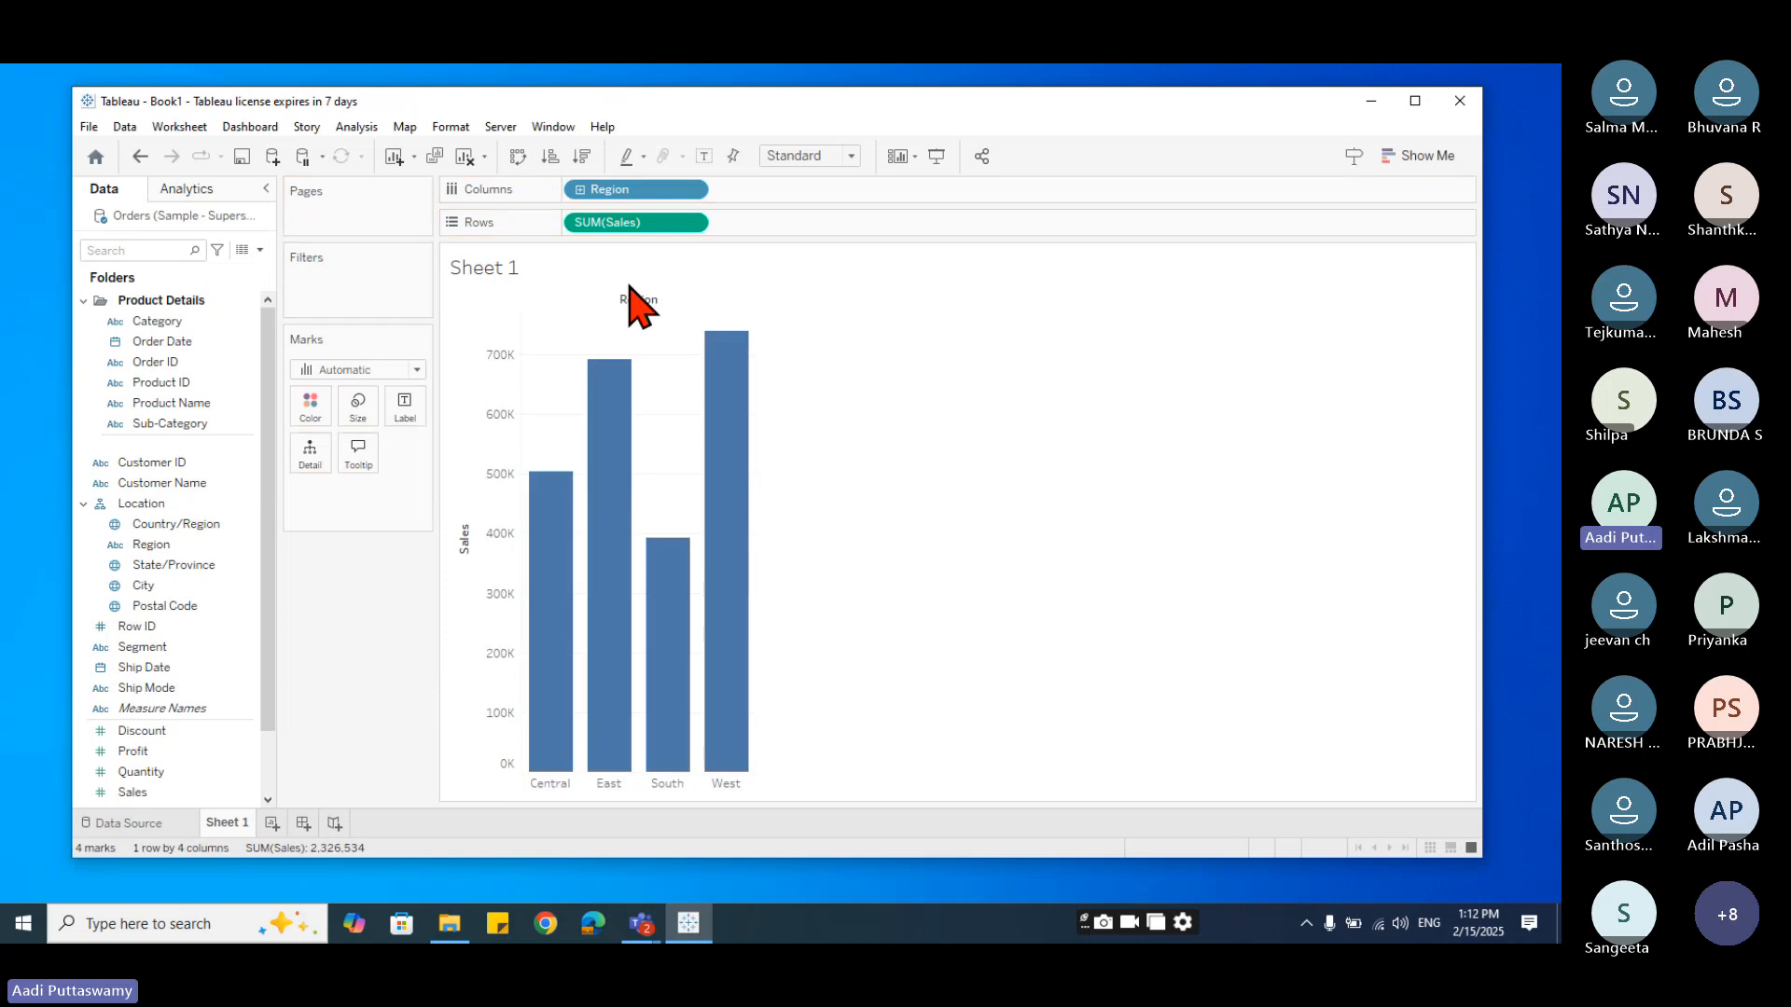
# - Drill Region down to State/Province, reverse their order on Columns and back, and remove State/Province
pyautogui.click(580, 190)
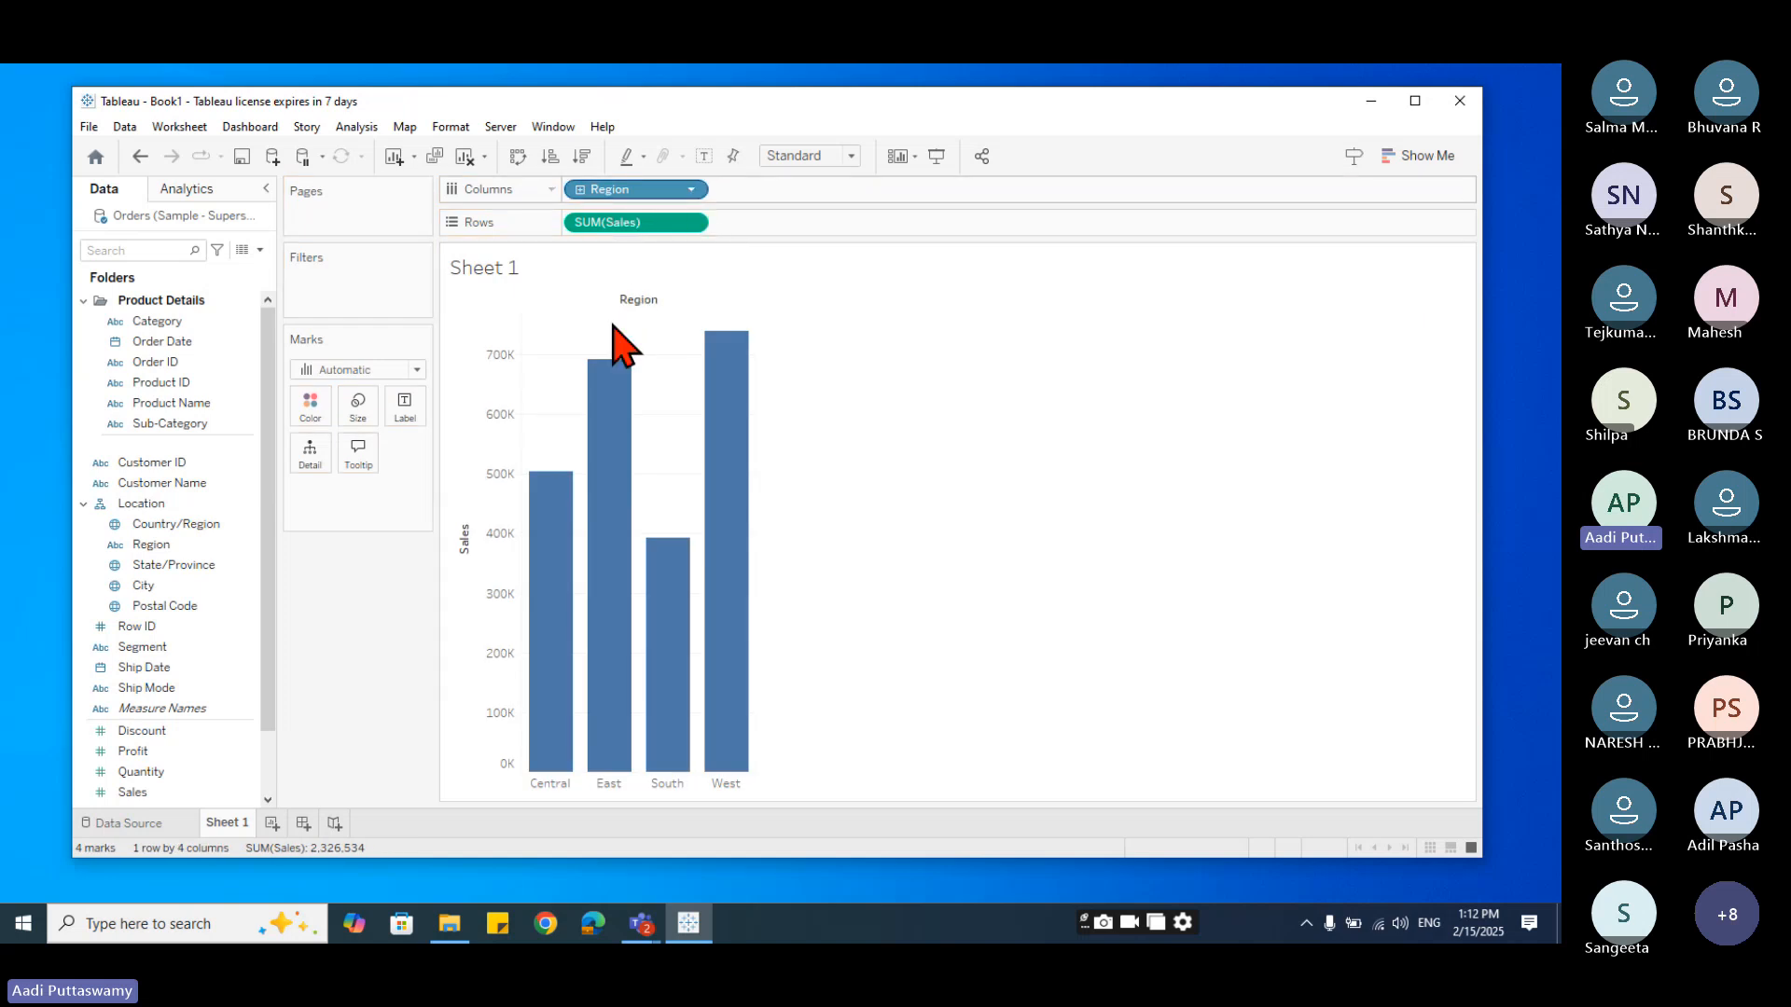
pyautogui.moveTo(623, 191); pyautogui.dragTo(901, 200)
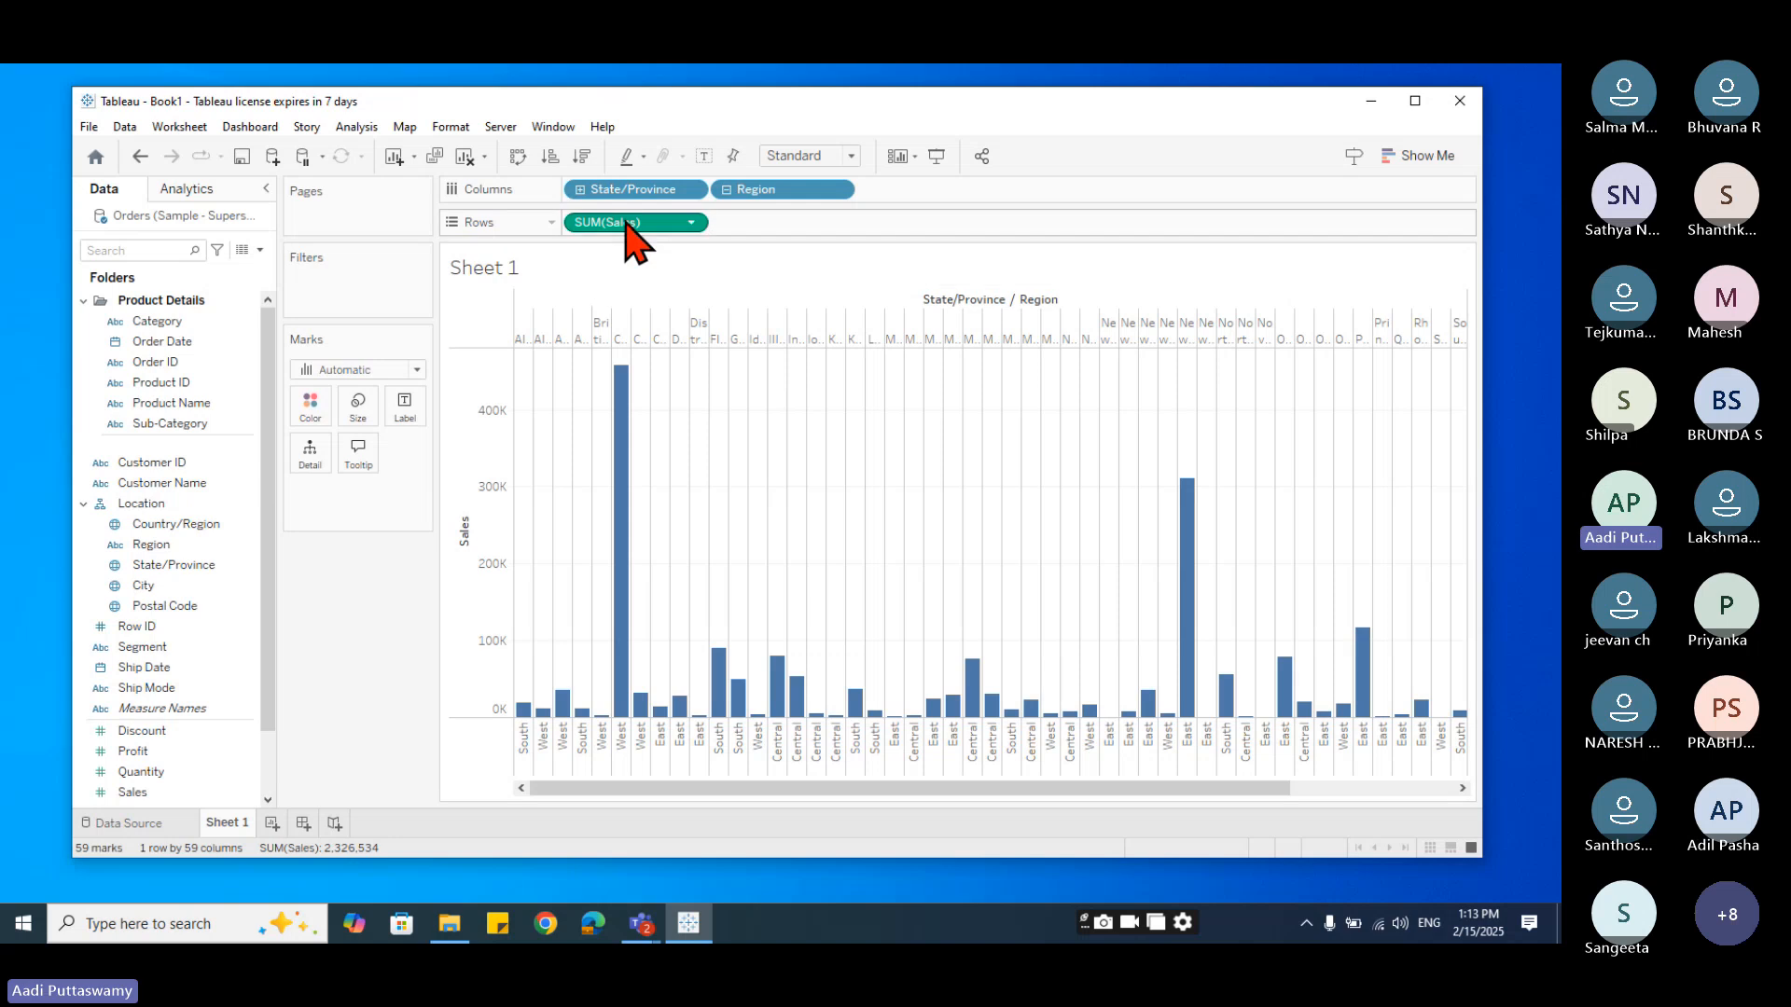
pyautogui.moveTo(608, 196); pyautogui.dragTo(909, 200)
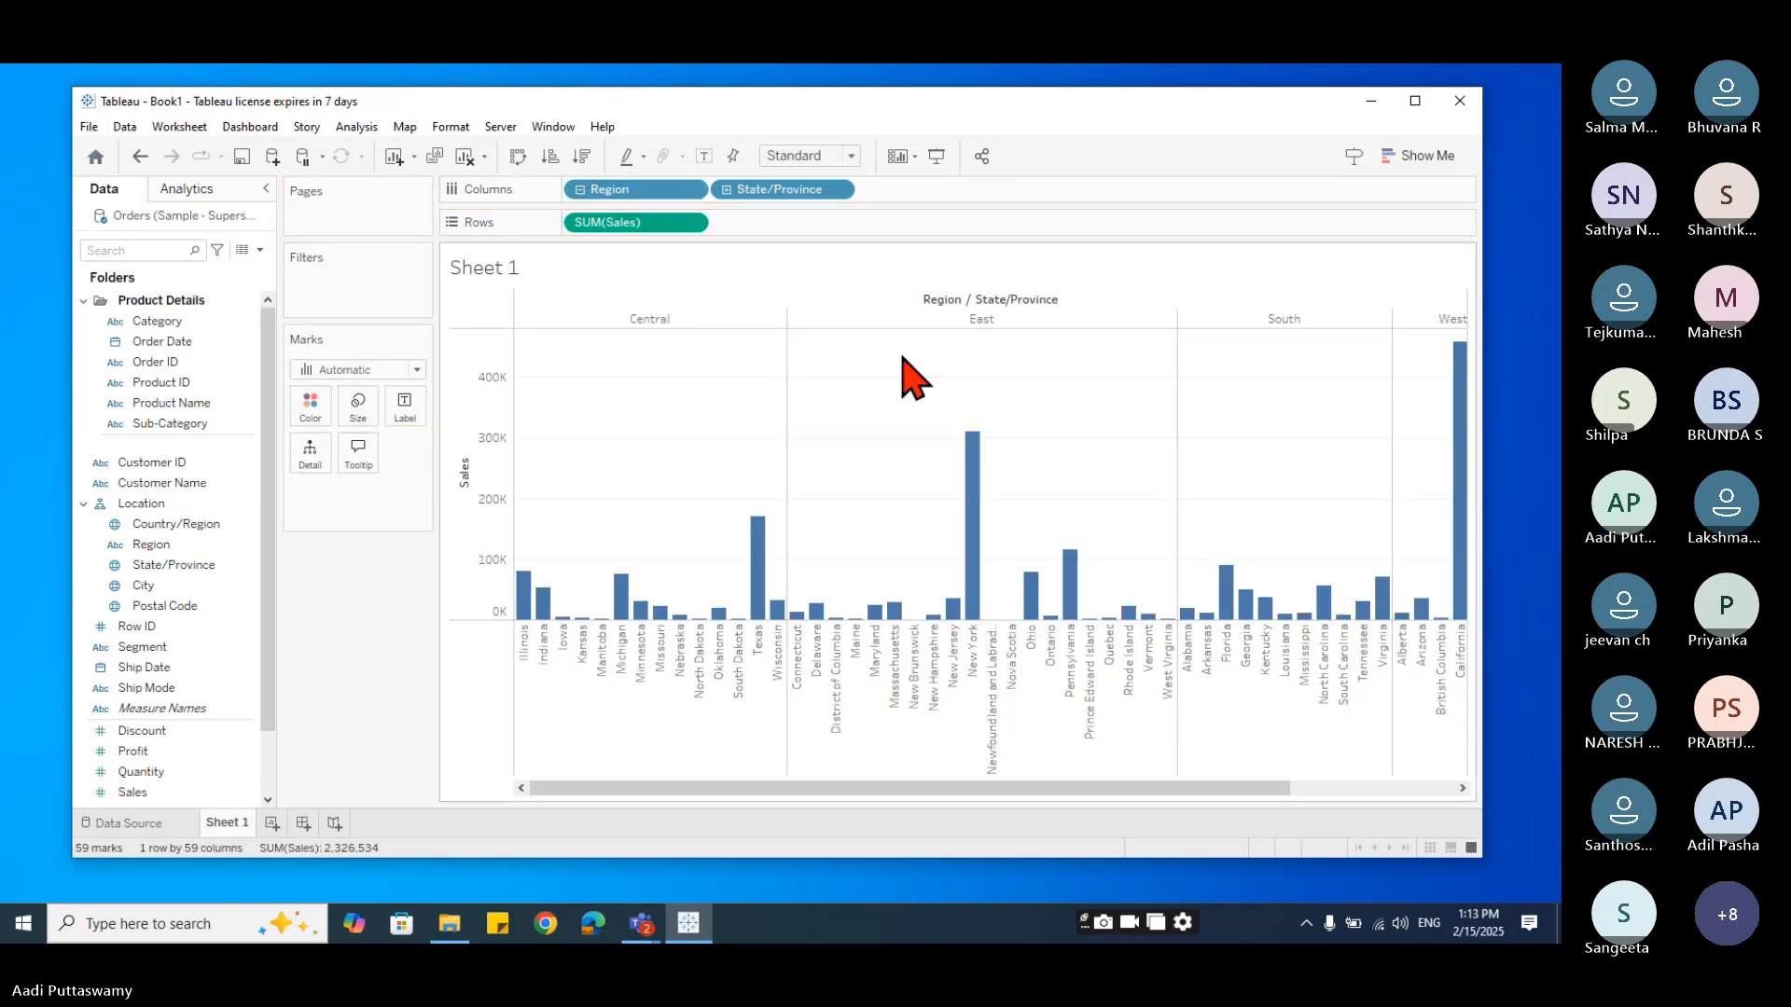
pyautogui.moveTo(782, 191); pyautogui.dragTo(351, 619)
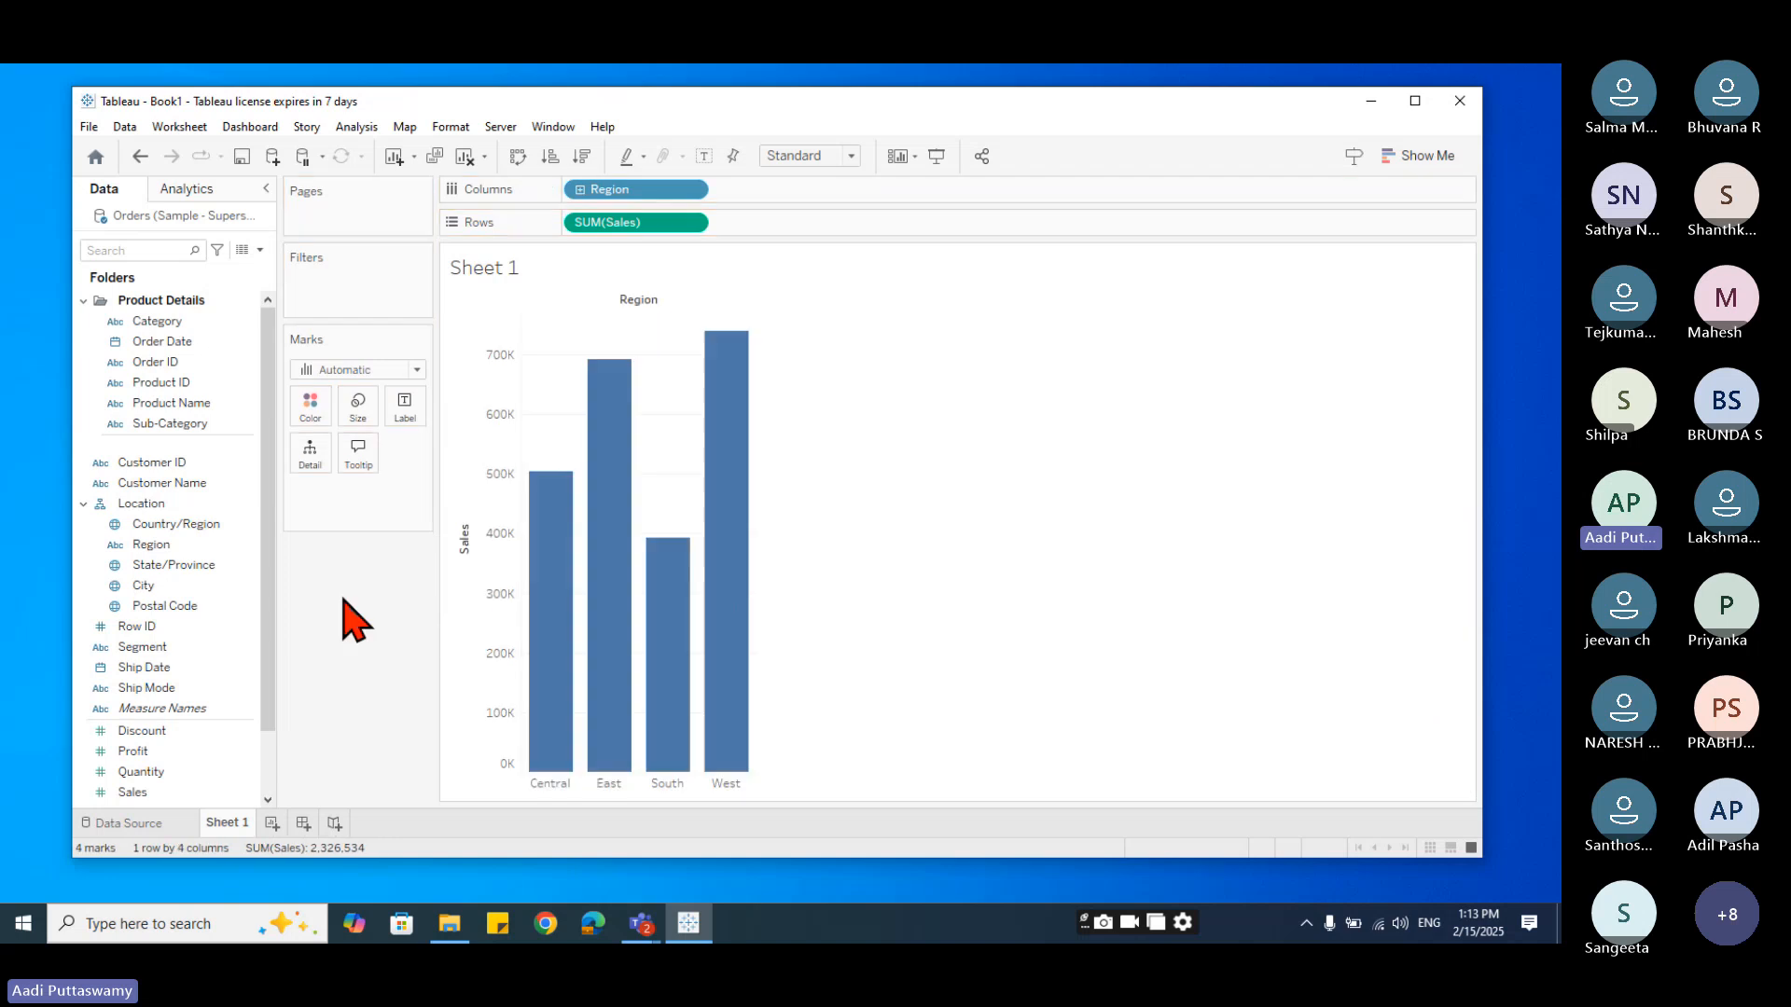
# - Add Category to Columns and move it to the Color mark, replacing it there with Segment
pyautogui.moveTo(157, 321); pyautogui.dragTo(821, 193)
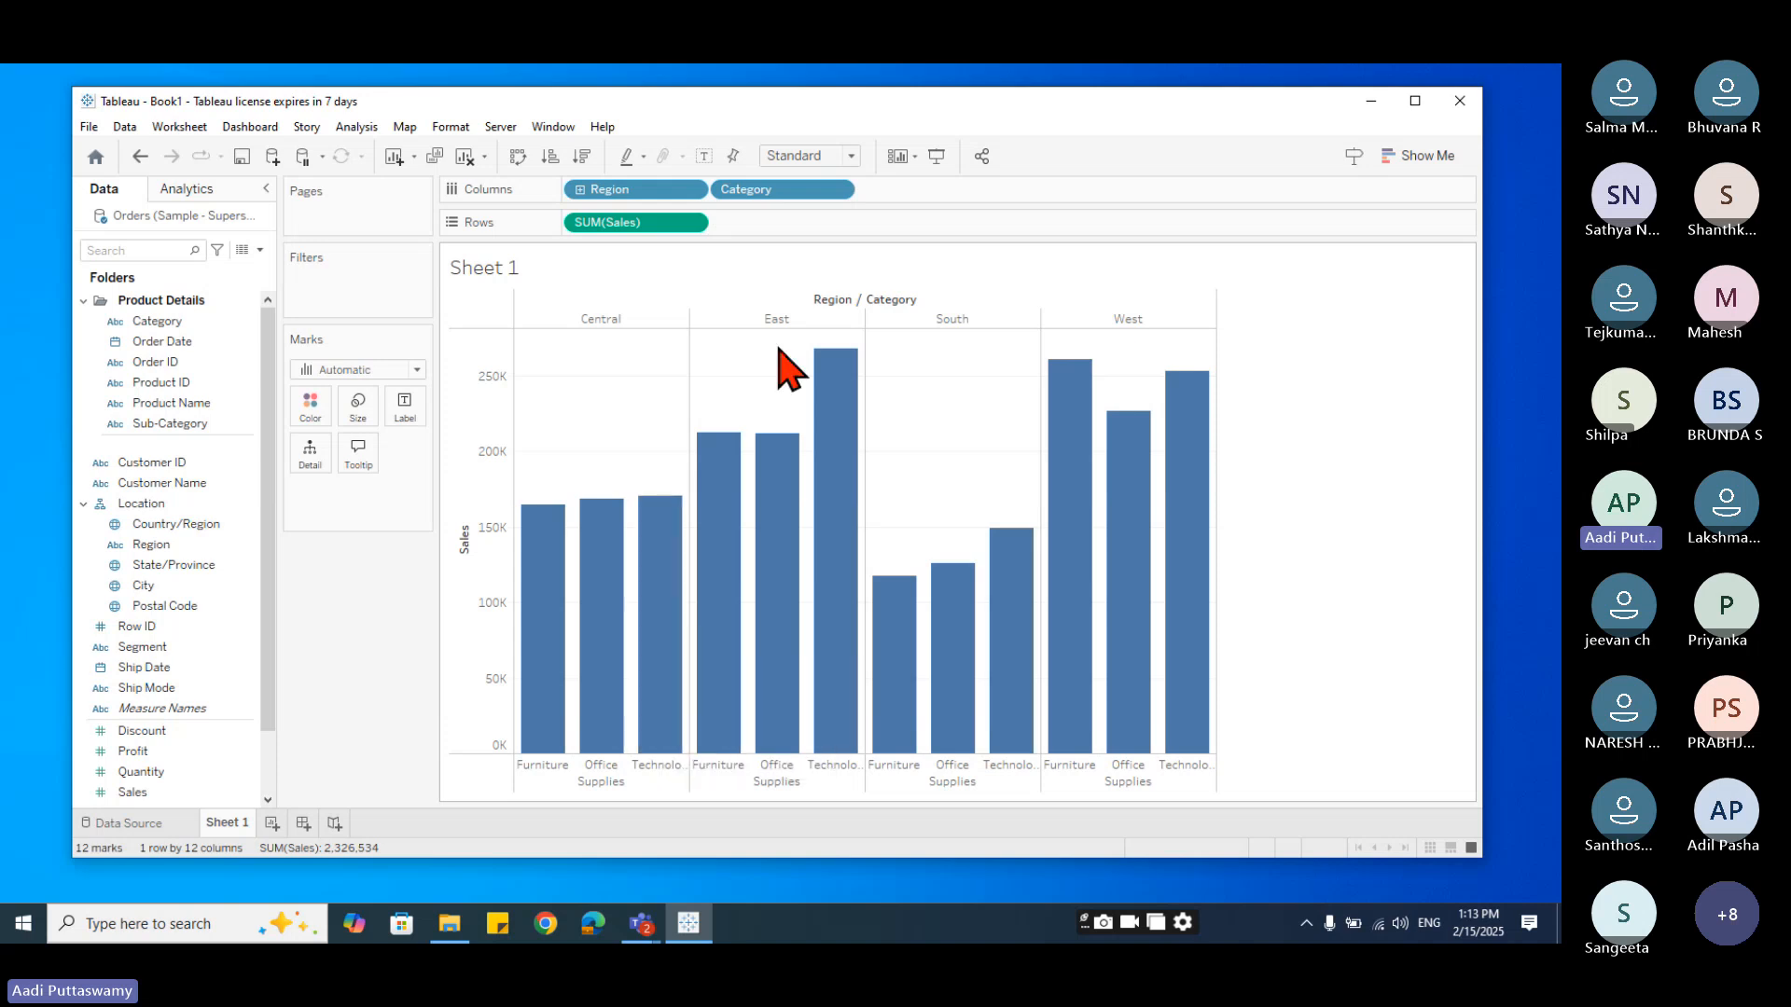
pyautogui.moveTo(781, 210); pyautogui.dragTo(311, 417)
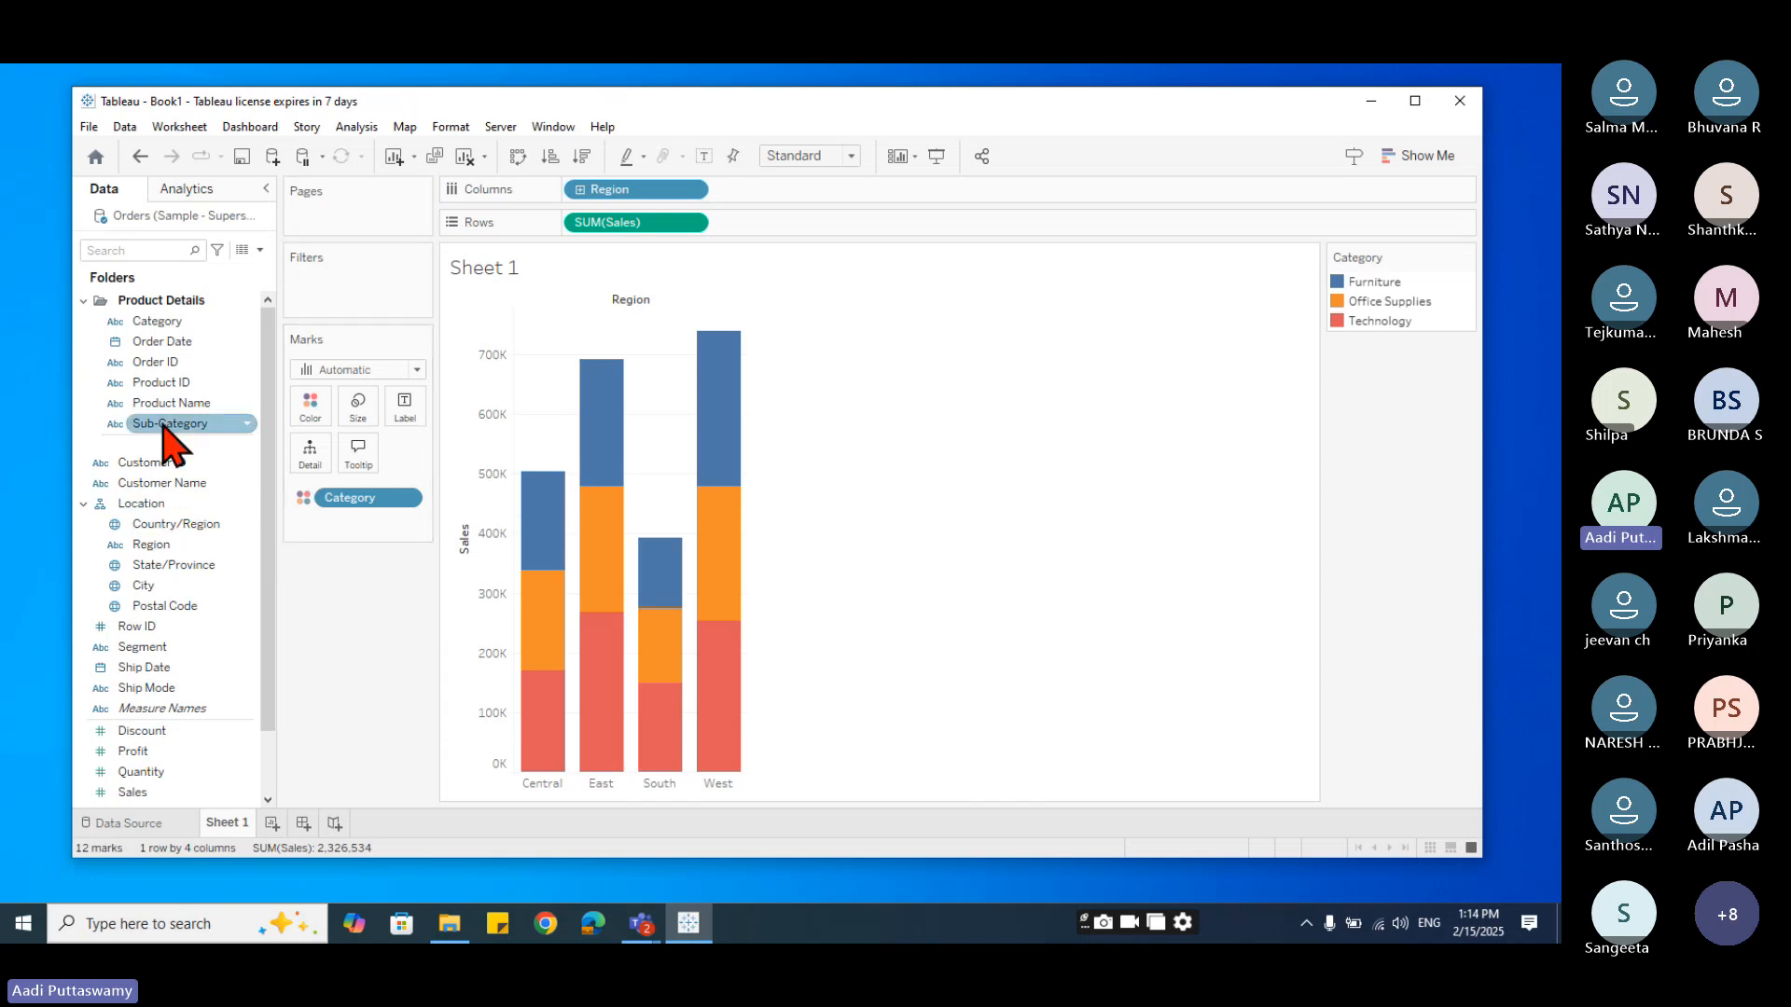
pyautogui.scroll(-1, 187, 723)
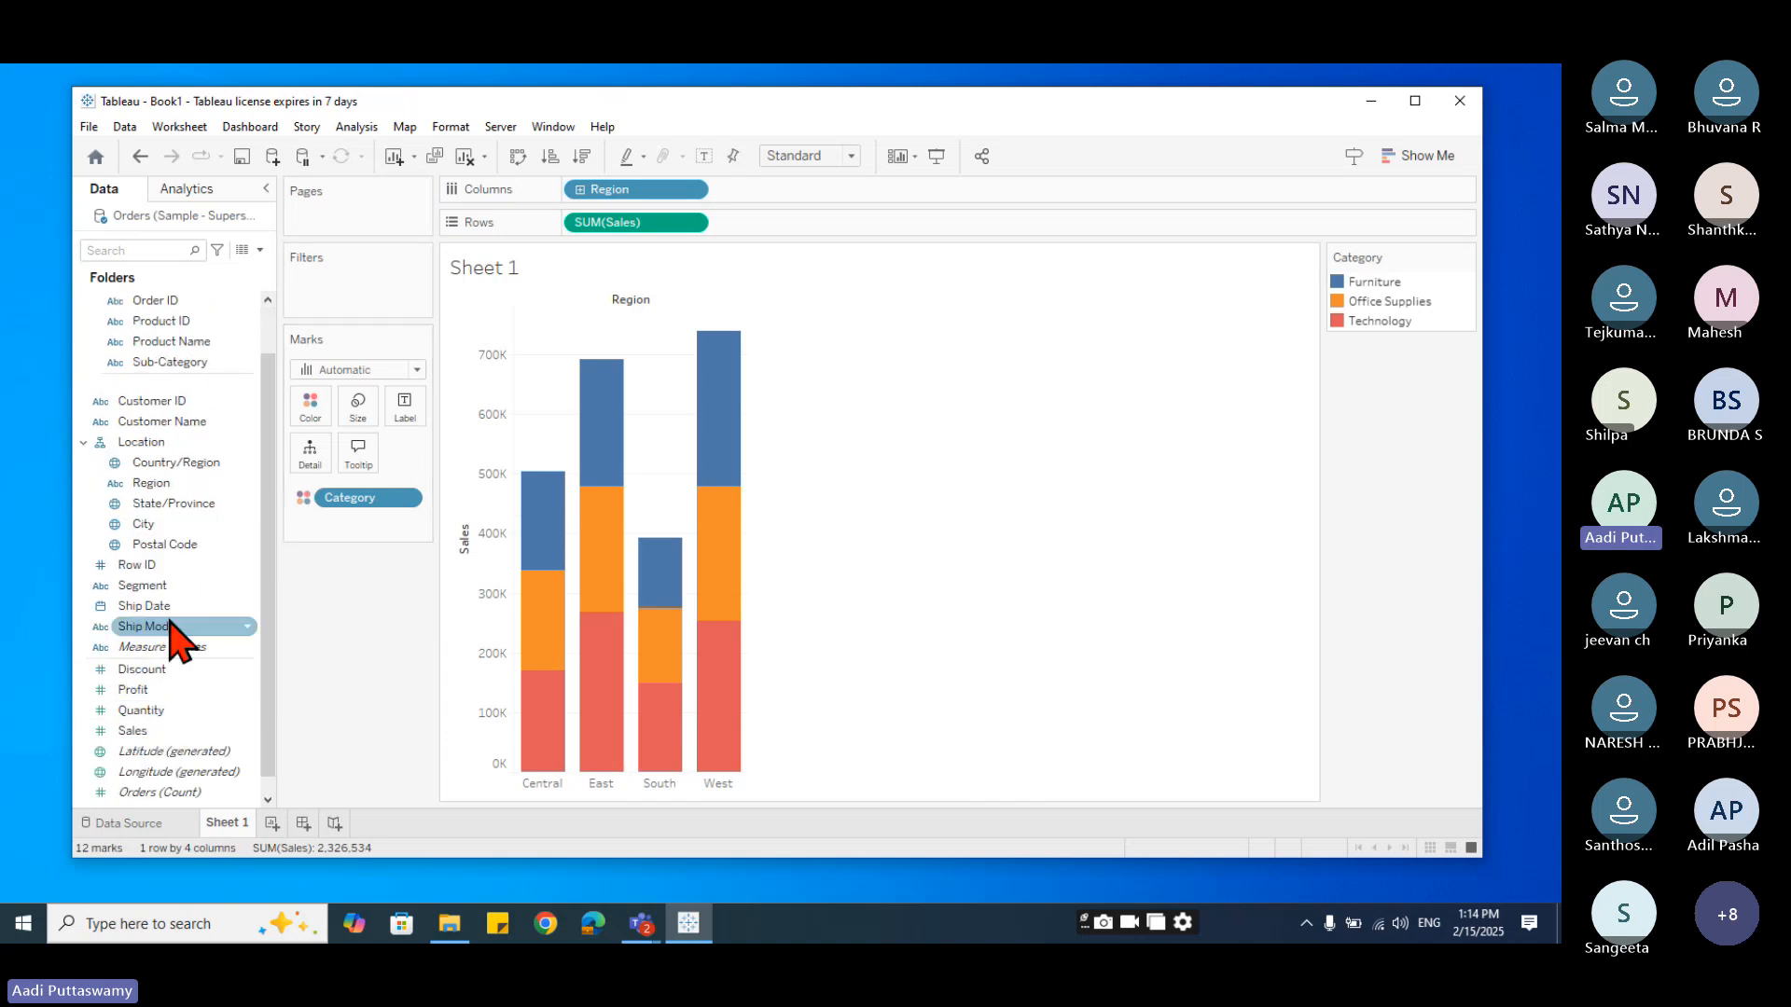
pyautogui.moveTo(154, 586); pyautogui.dragTo(311, 415)
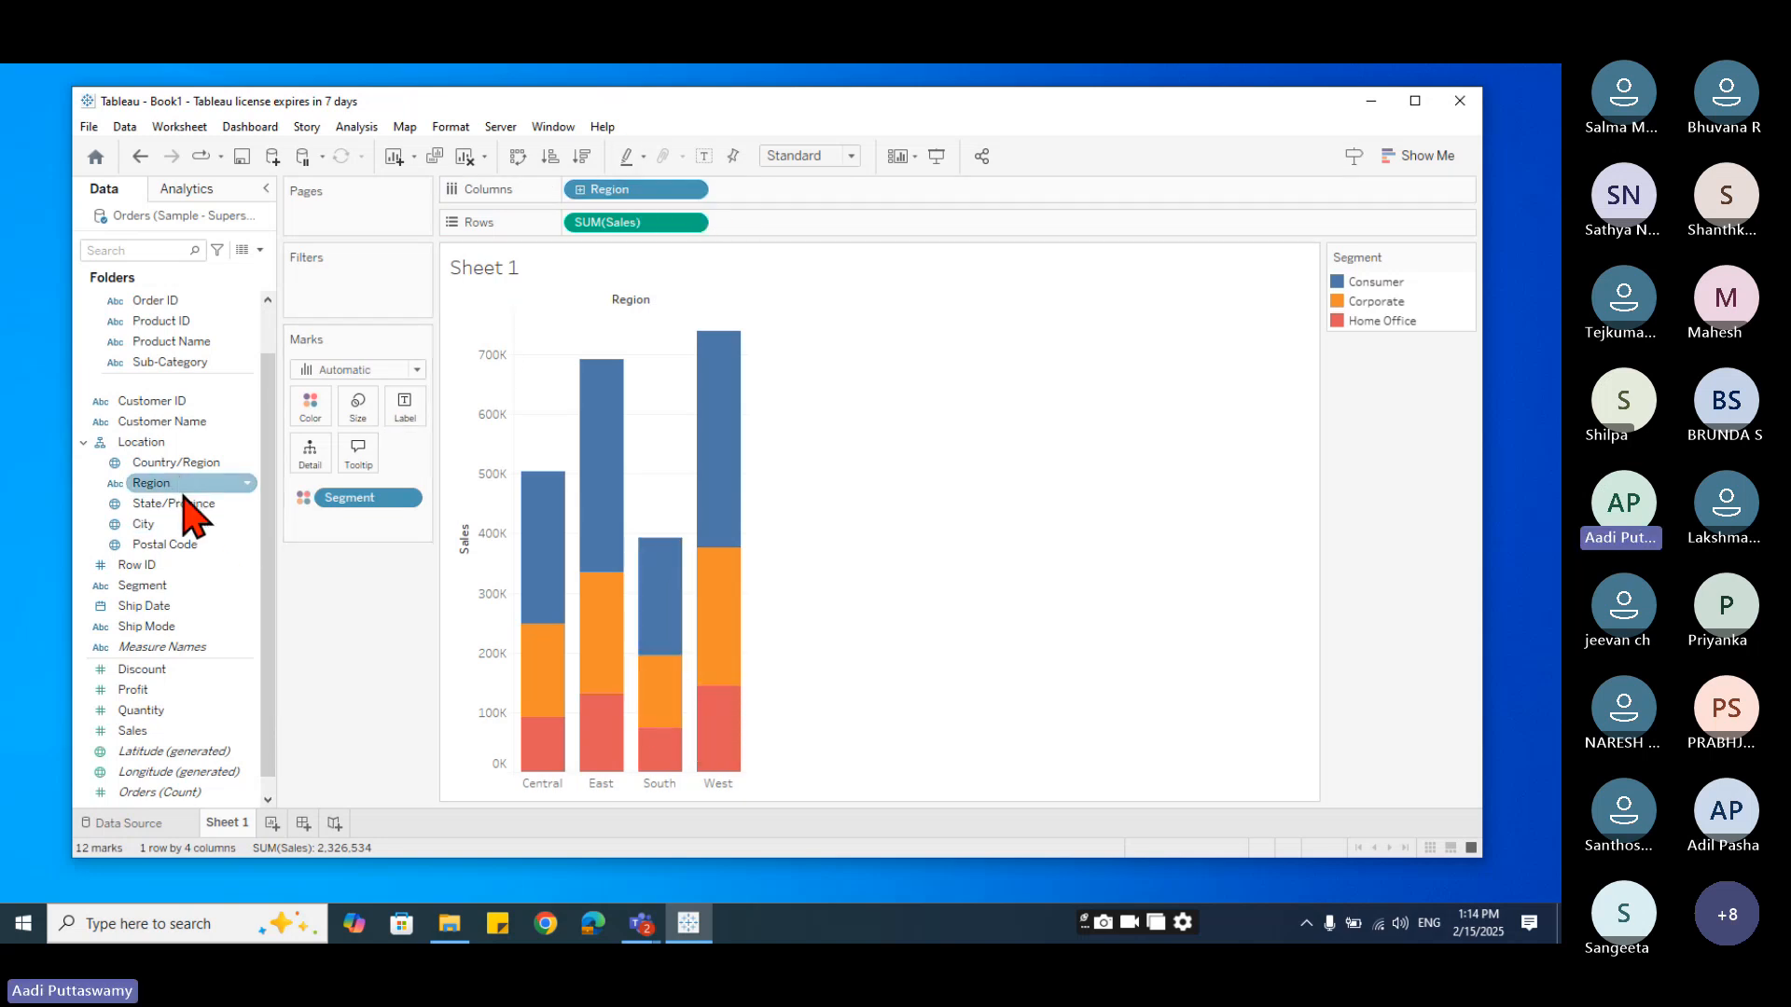
# - Add Category to Columns after Region, and clear both Category and Segment from the view
pyautogui.scroll(1, 176, 546)
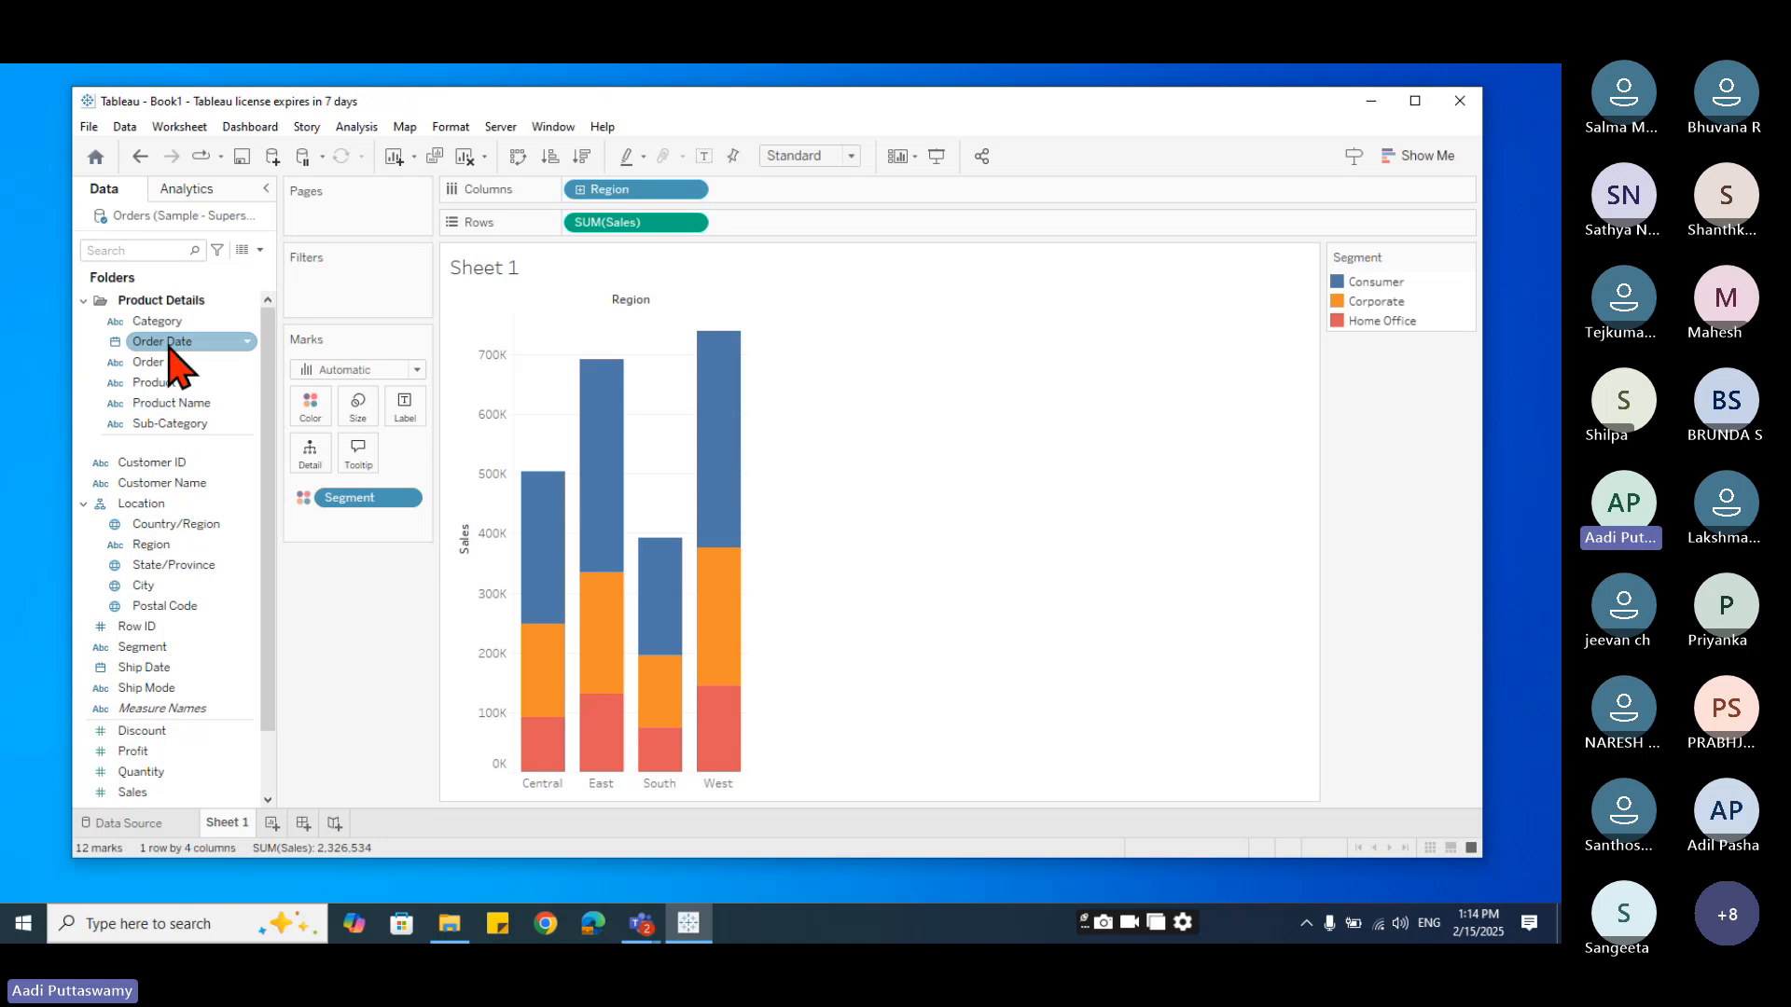
pyautogui.moveTo(158, 321); pyautogui.dragTo(746, 190)
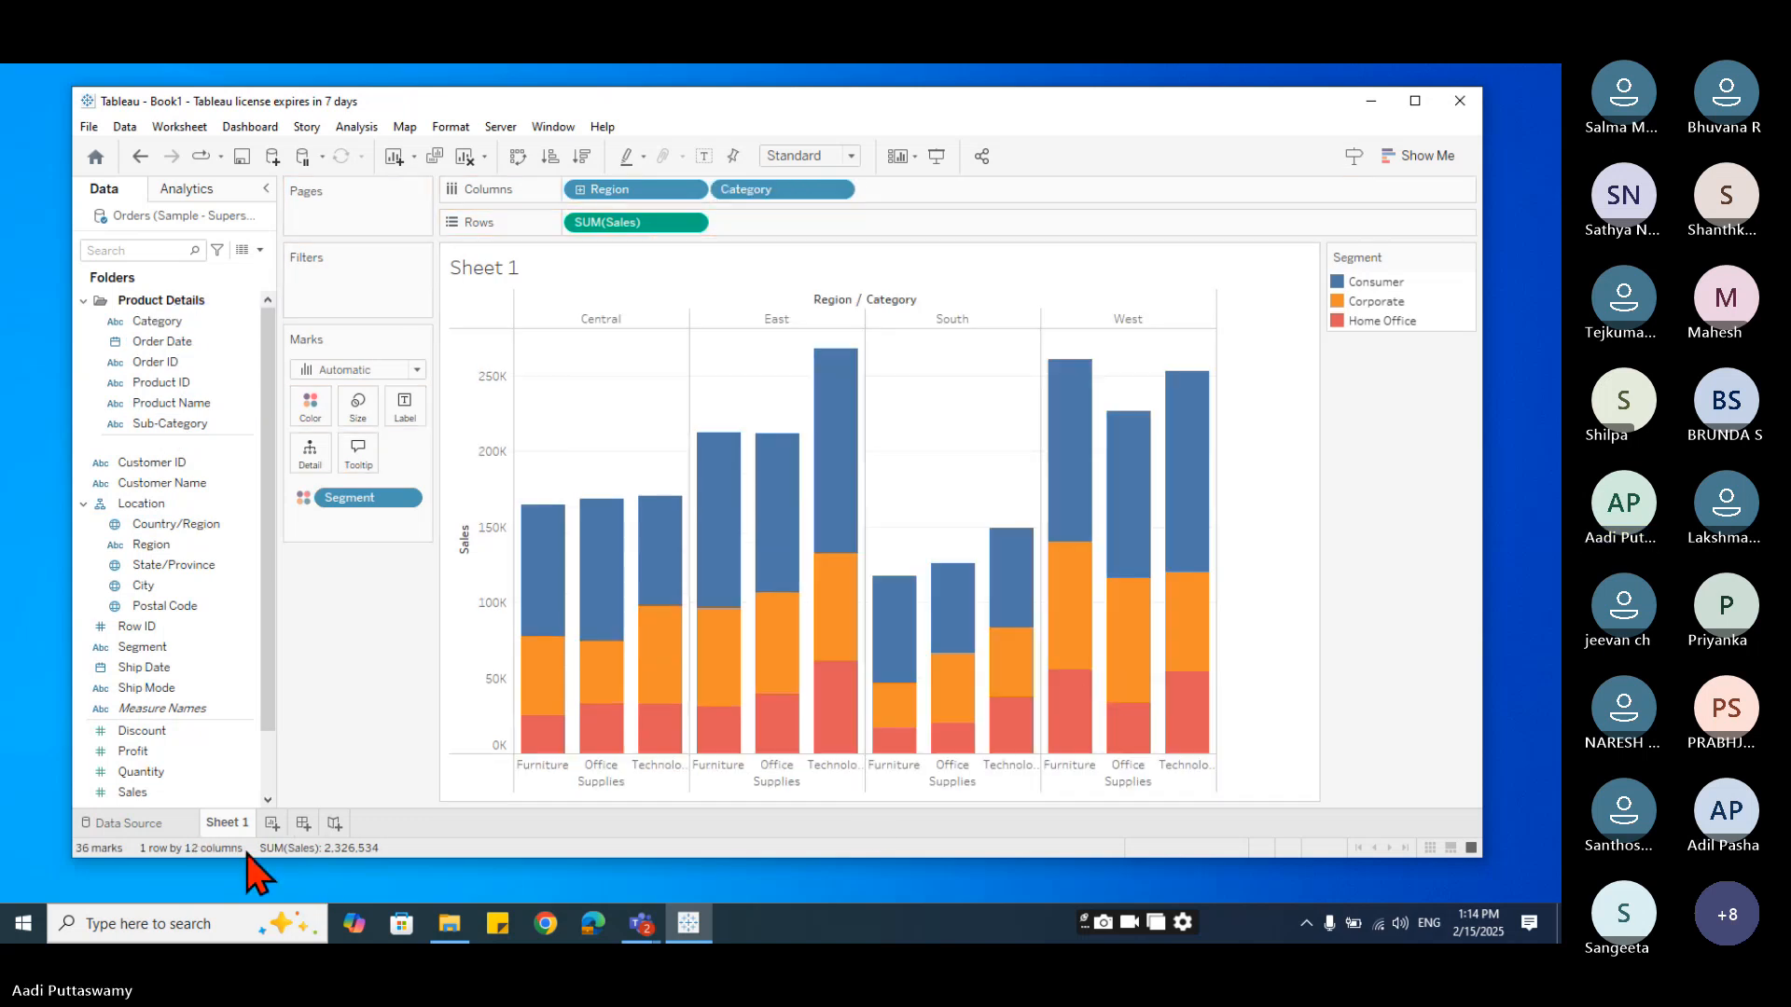
pyautogui.moveTo(771, 196); pyautogui.dragTo(390, 635)
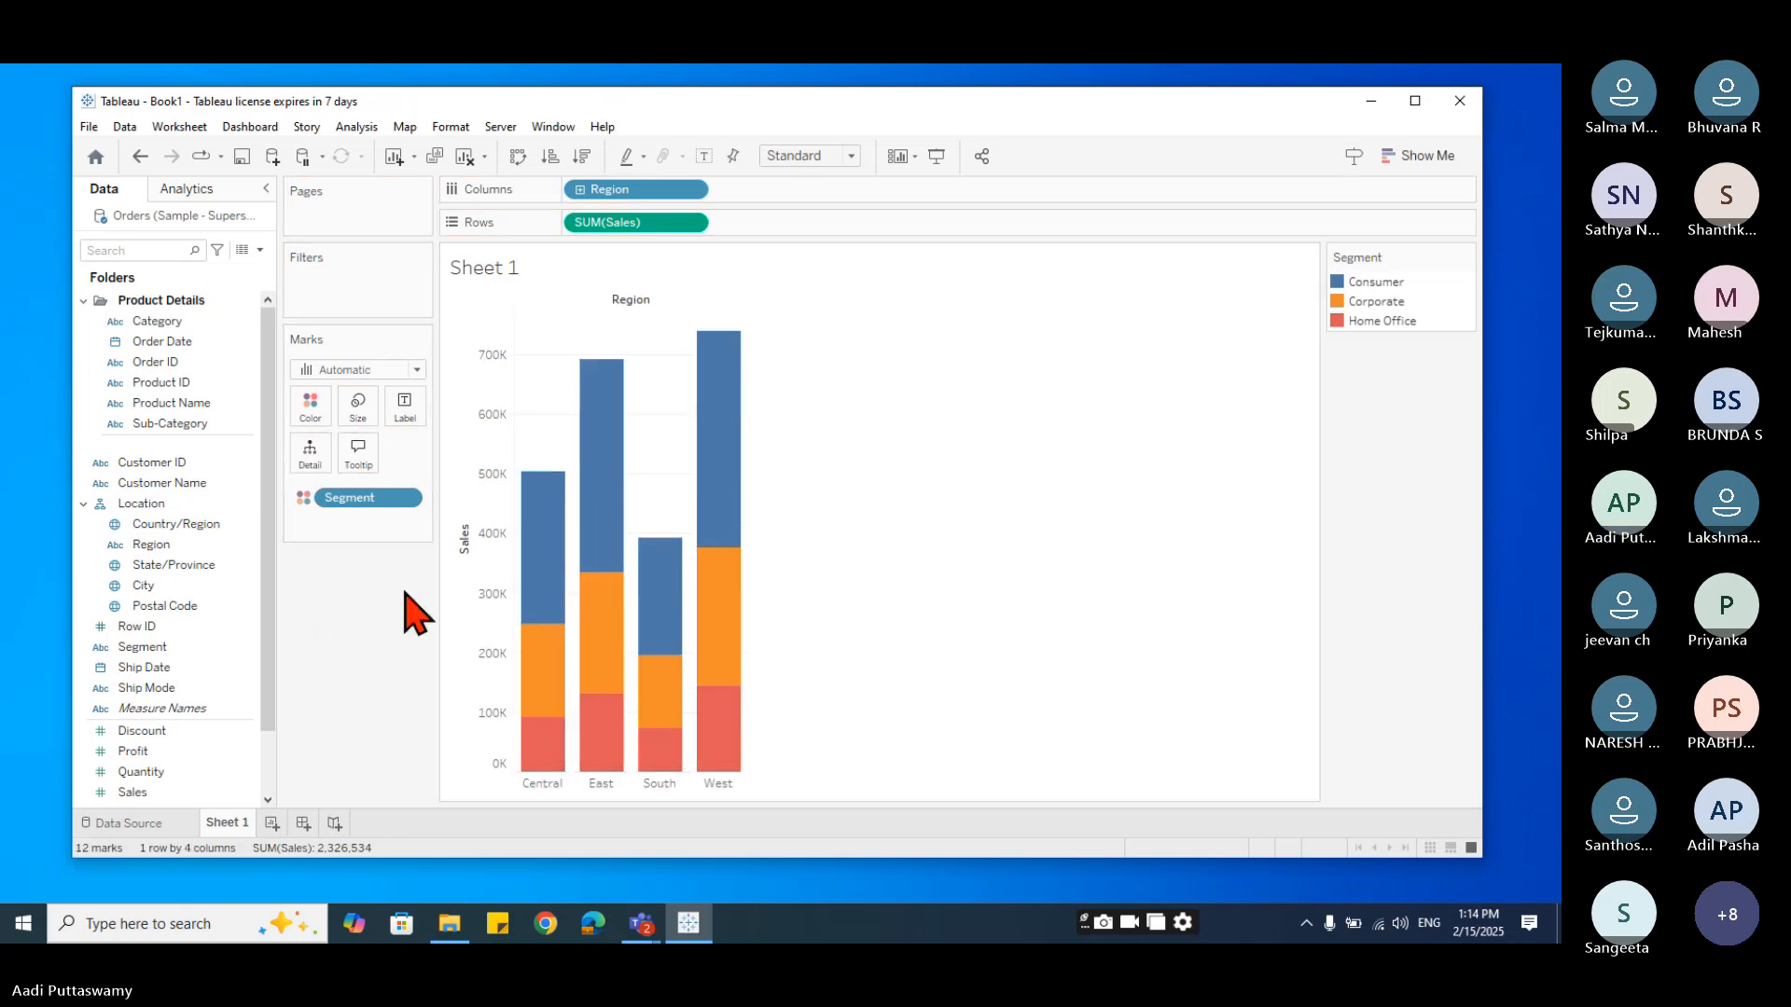
pyautogui.moveTo(386, 501); pyautogui.dragTo(390, 757)
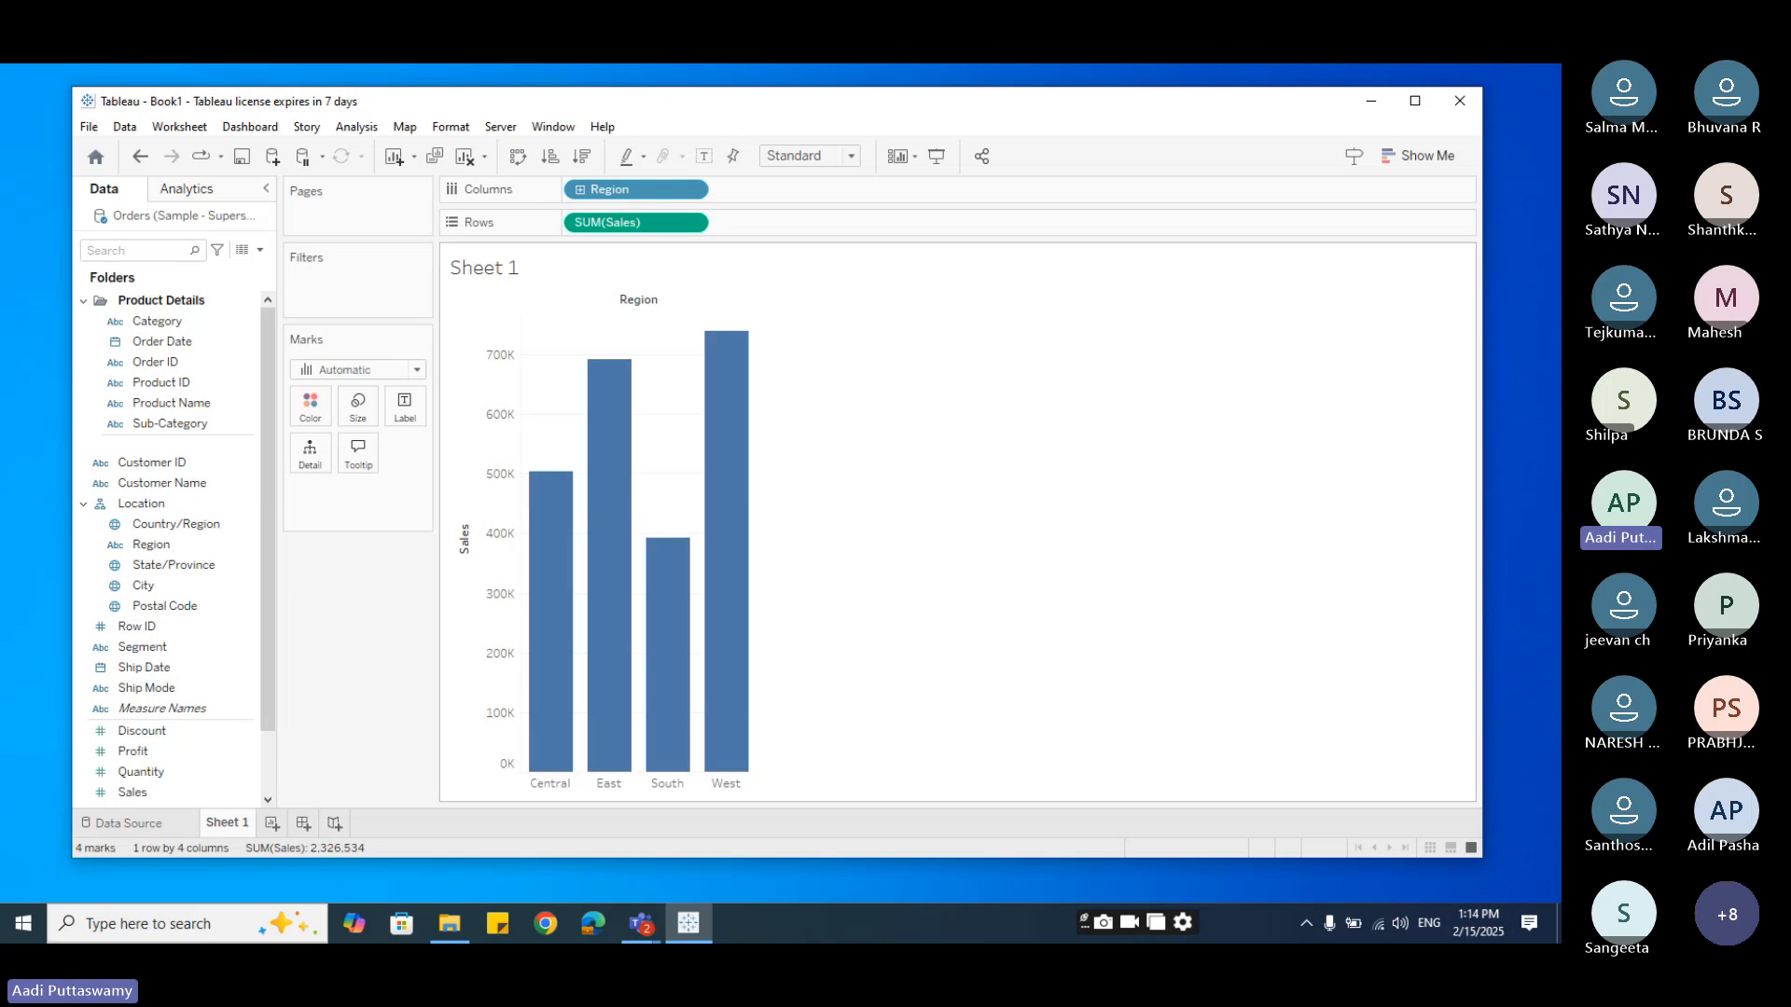
# - Use Show Me to change the chart to horizontal bars, stacked bars and back to horizontal bars
pyautogui.click(1399, 154)
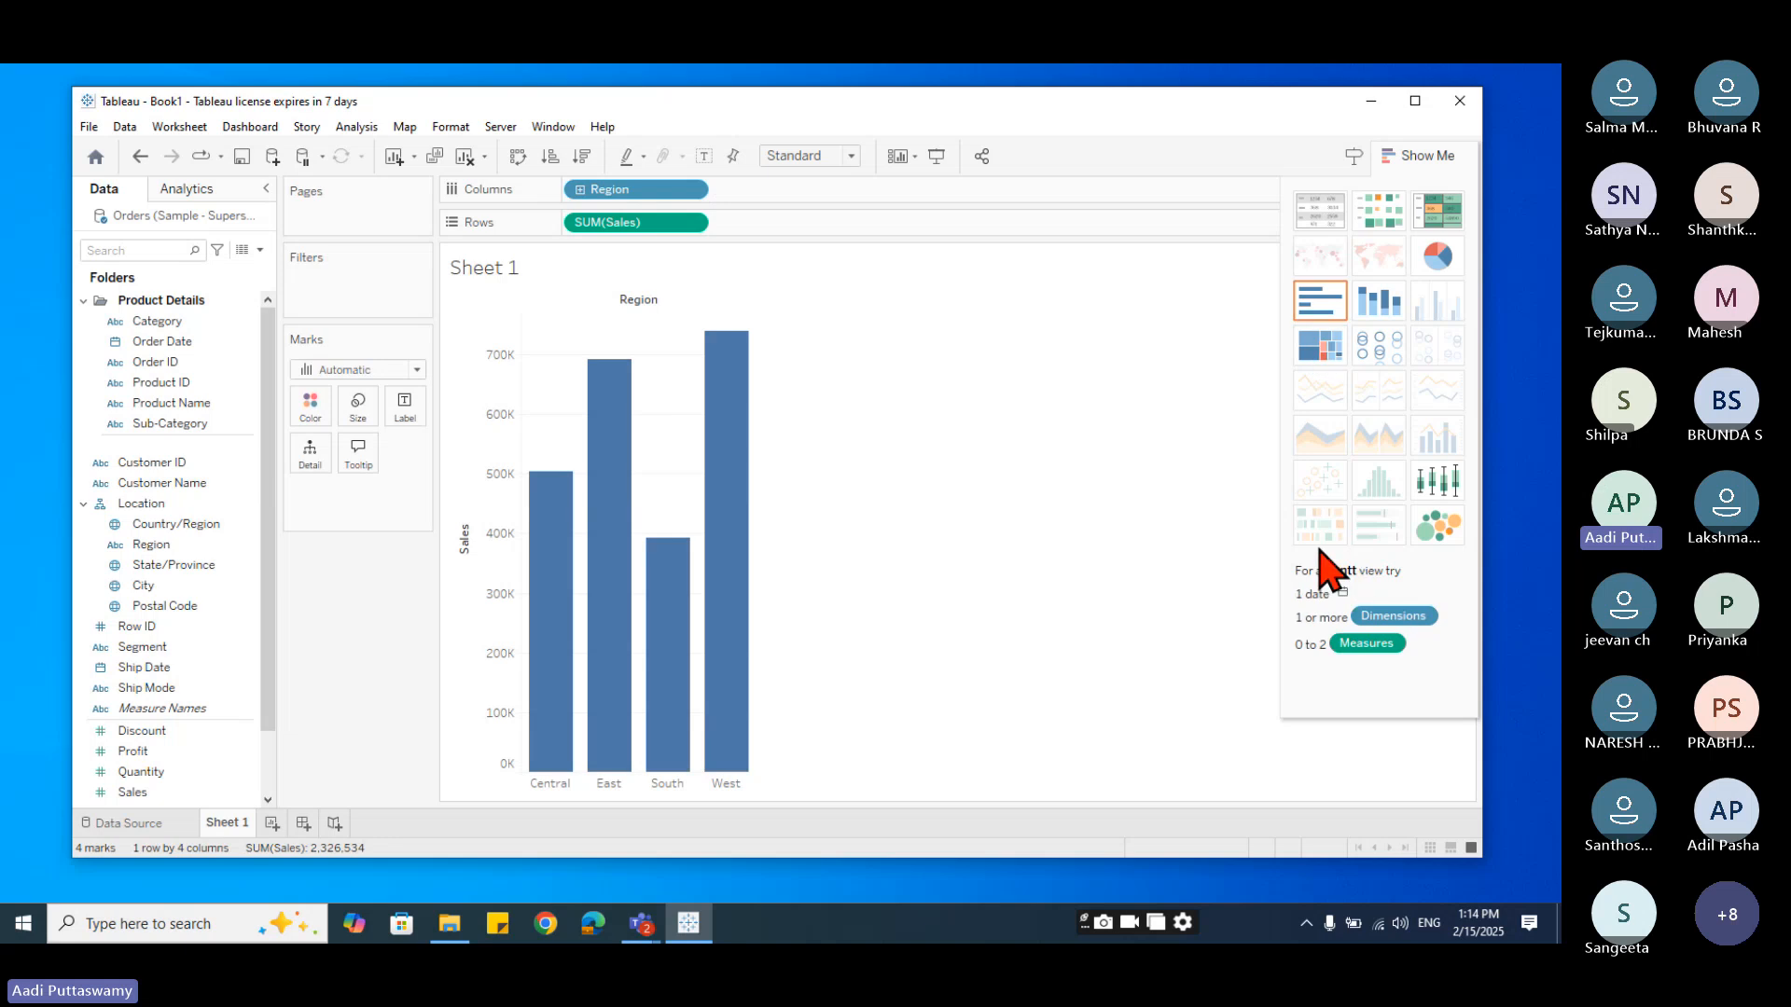
pyautogui.click(1319, 308)
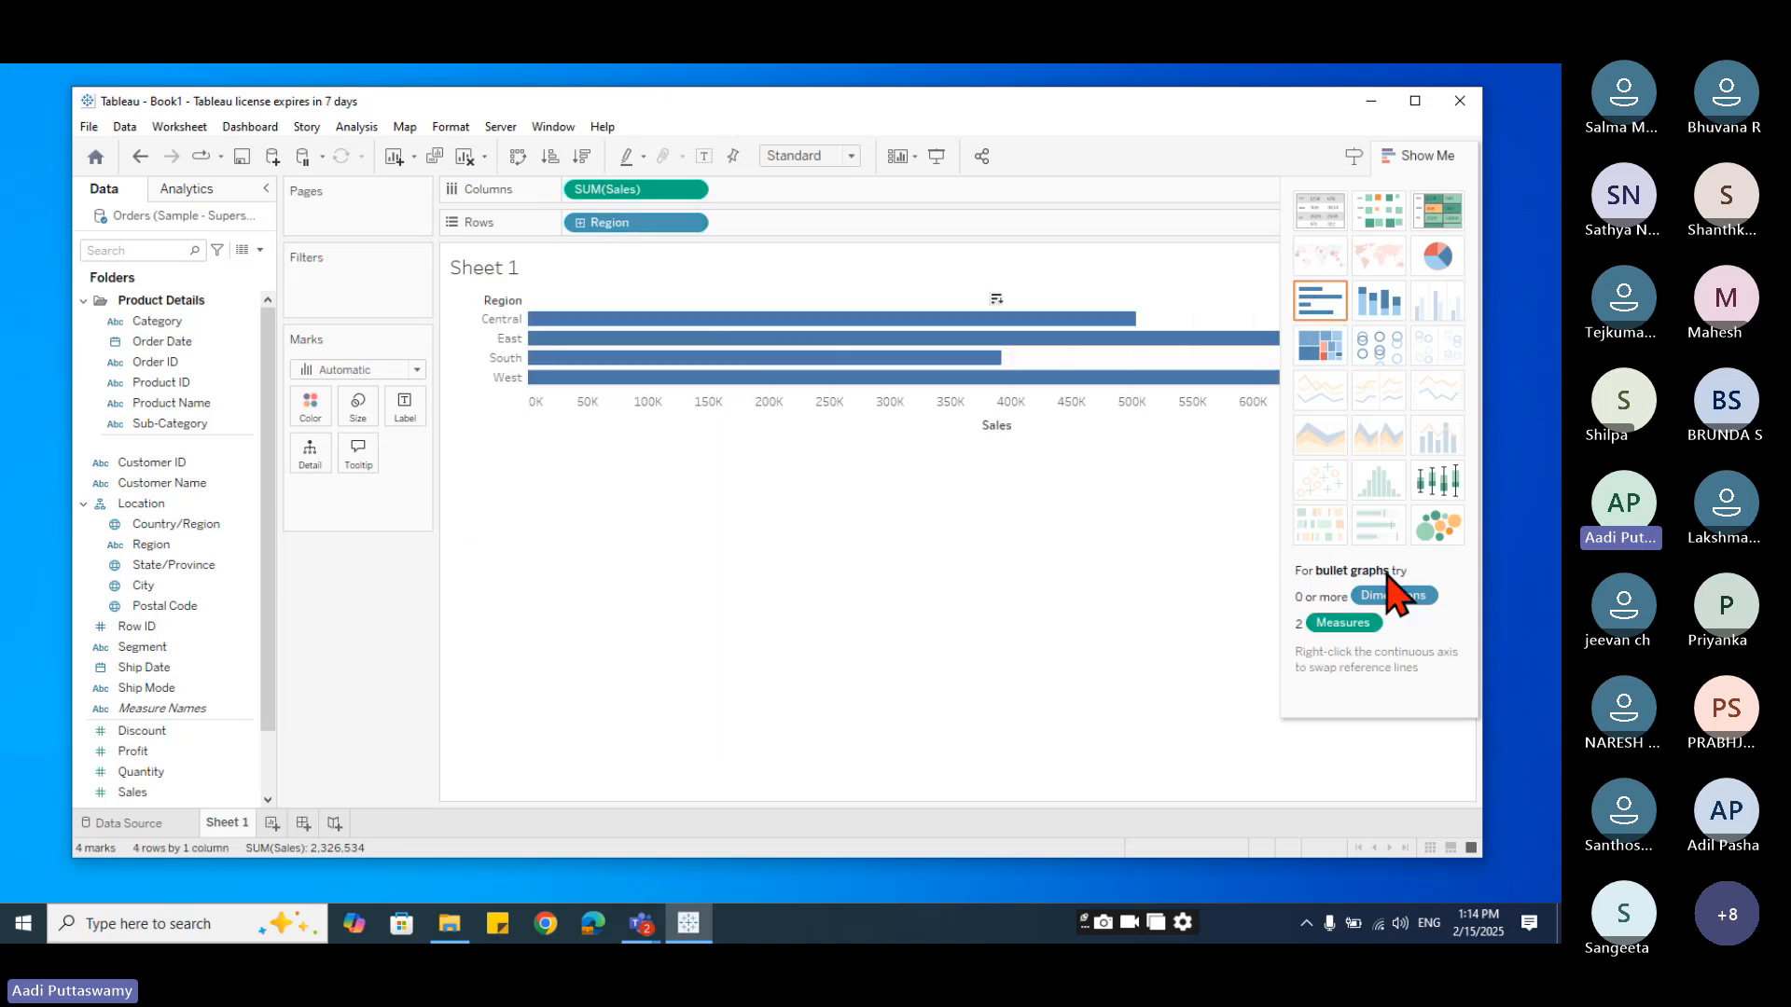
pyautogui.click(1381, 313)
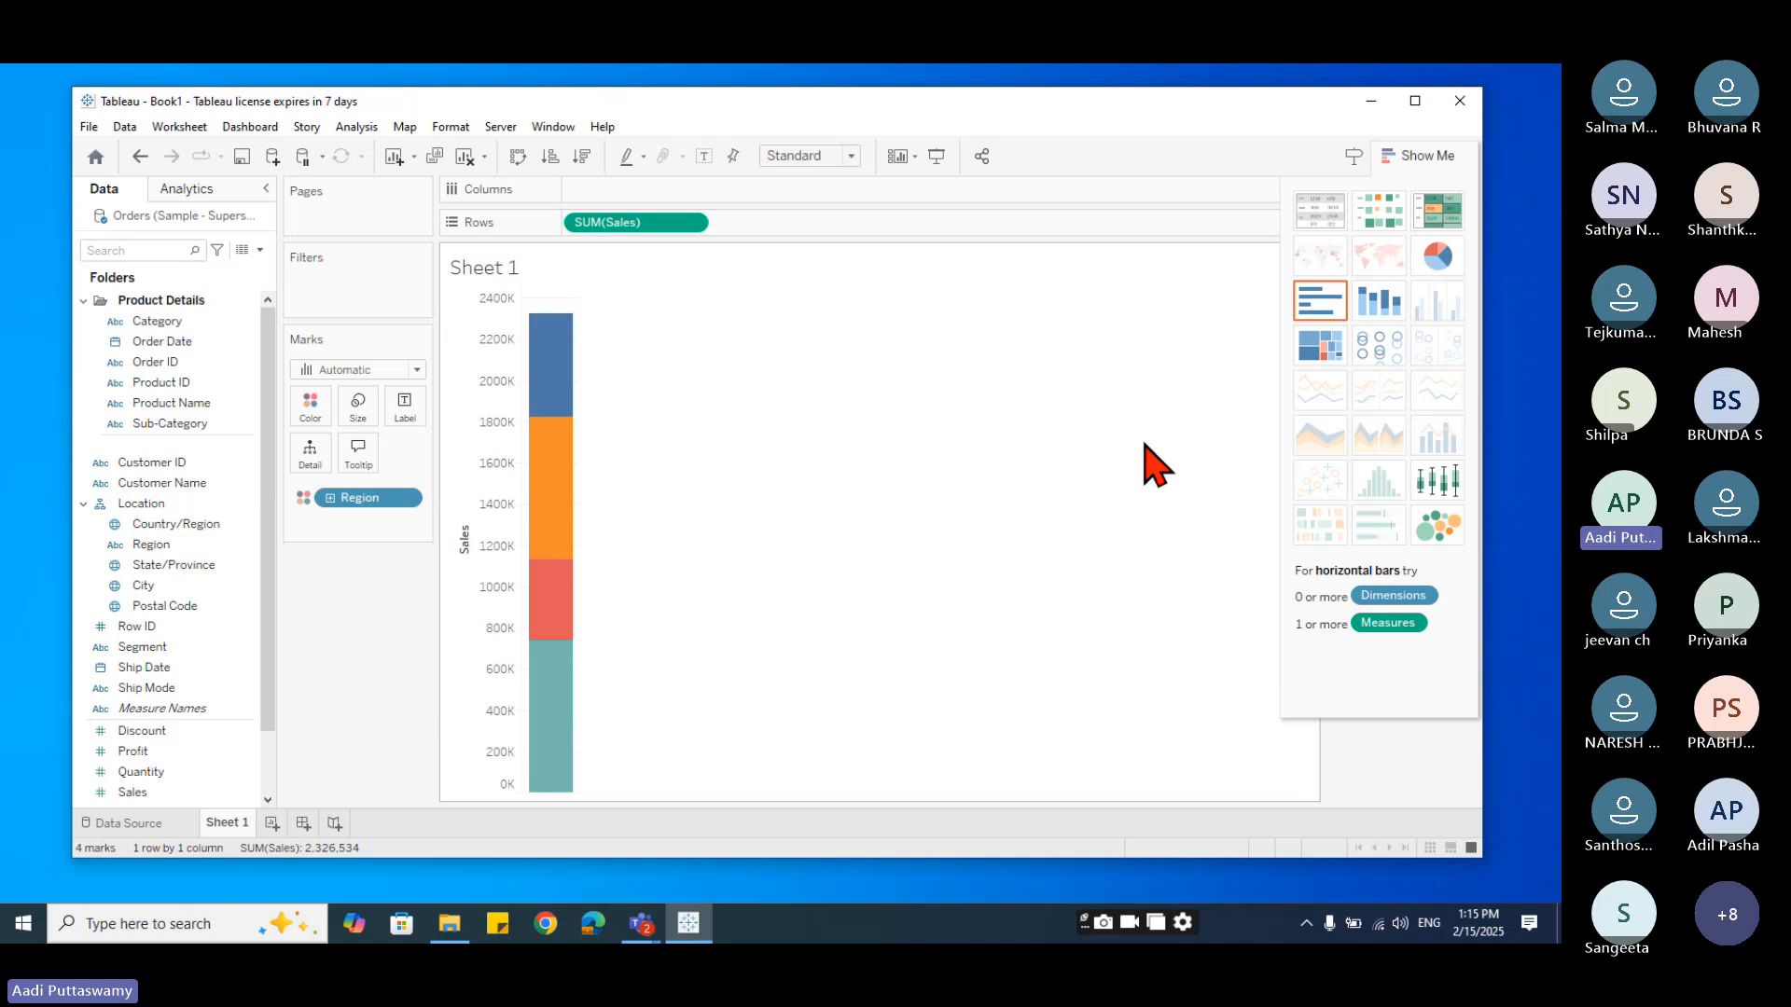
pyautogui.click(1310, 313)
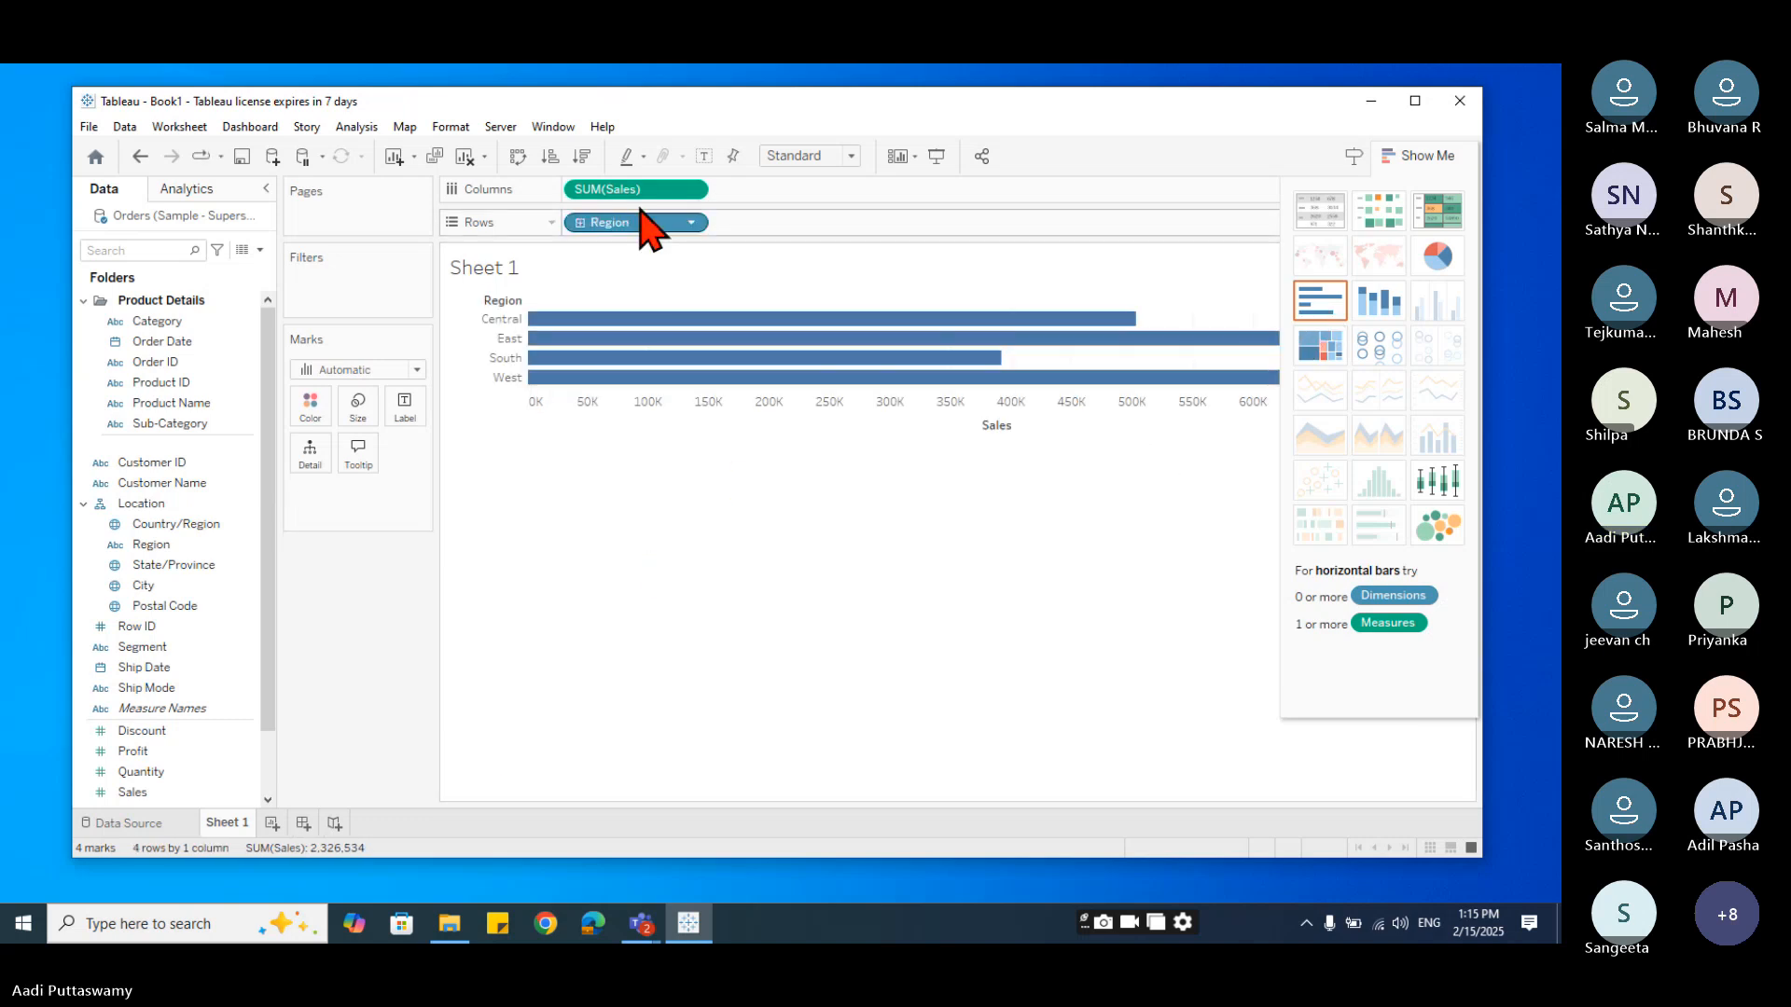
# - Swap rows and columns to get vertical bars by Region, and widen the chart
pyautogui.moveTo(620, 195)
pyautogui.mouseDown()
pyautogui.moveTo(484, 584)
pyautogui.moveTo(374, 674)
pyautogui.moveTo(643, 132)
pyautogui.moveTo(623, 188)
pyautogui.mouseUp()
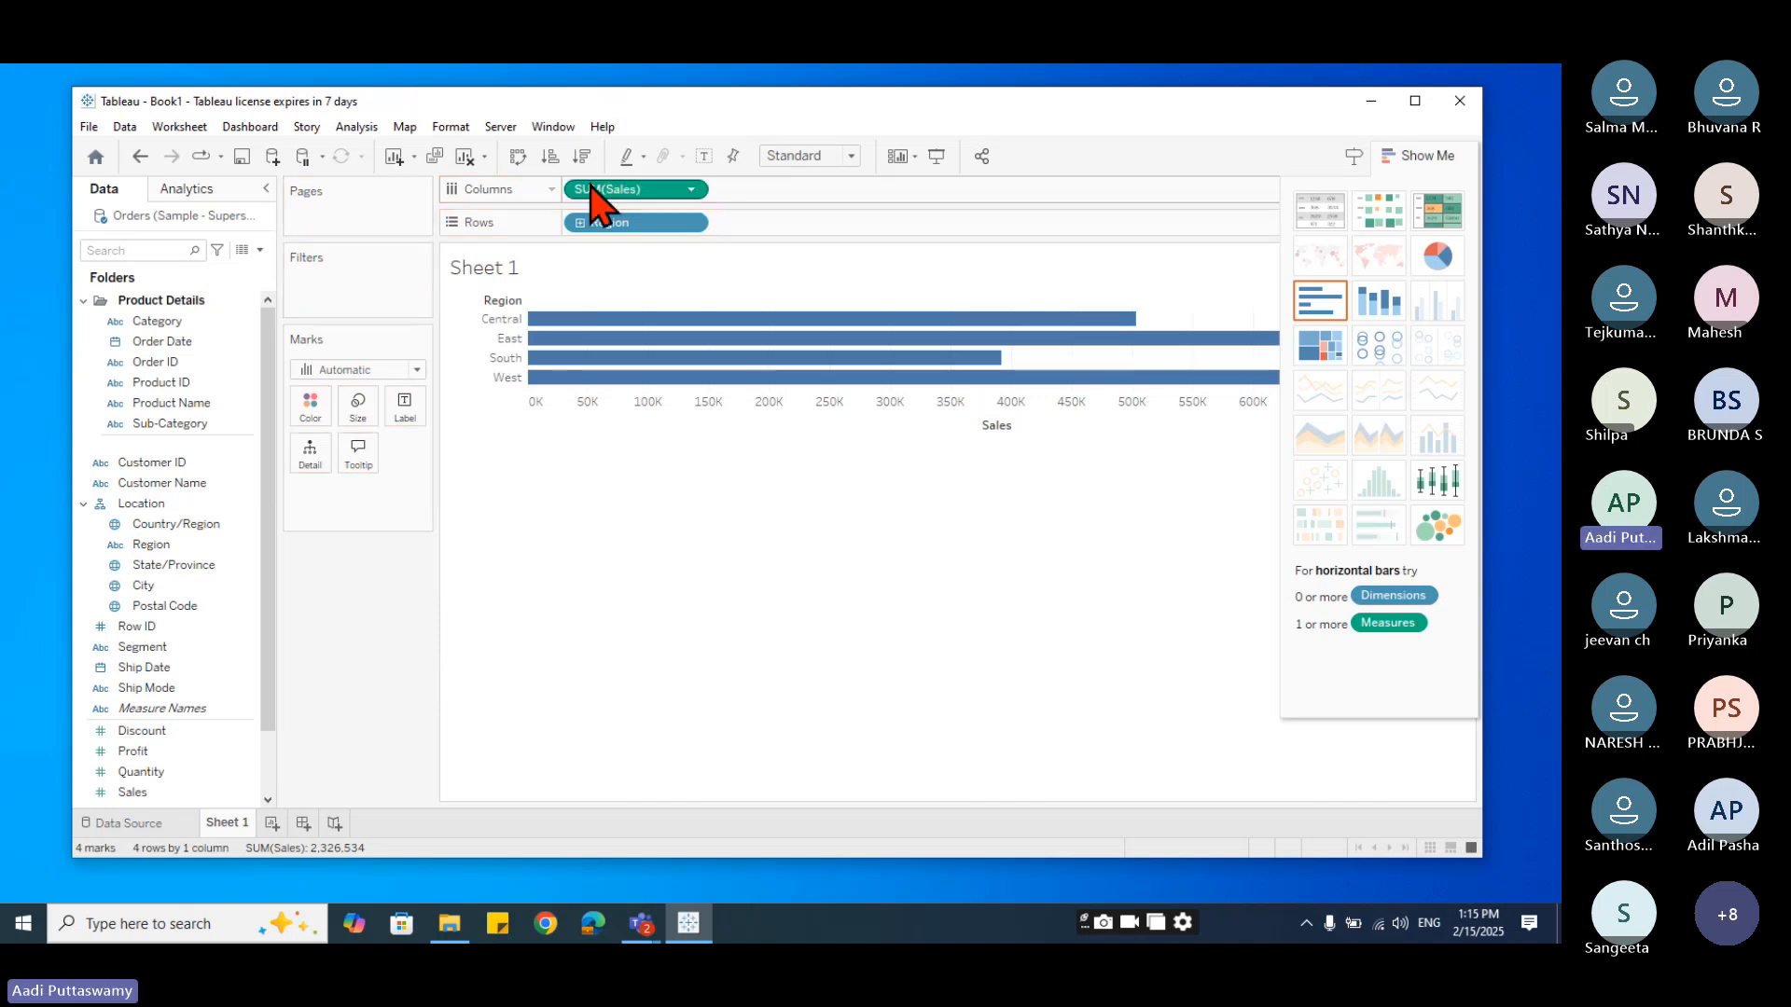
pyautogui.click(518, 156)
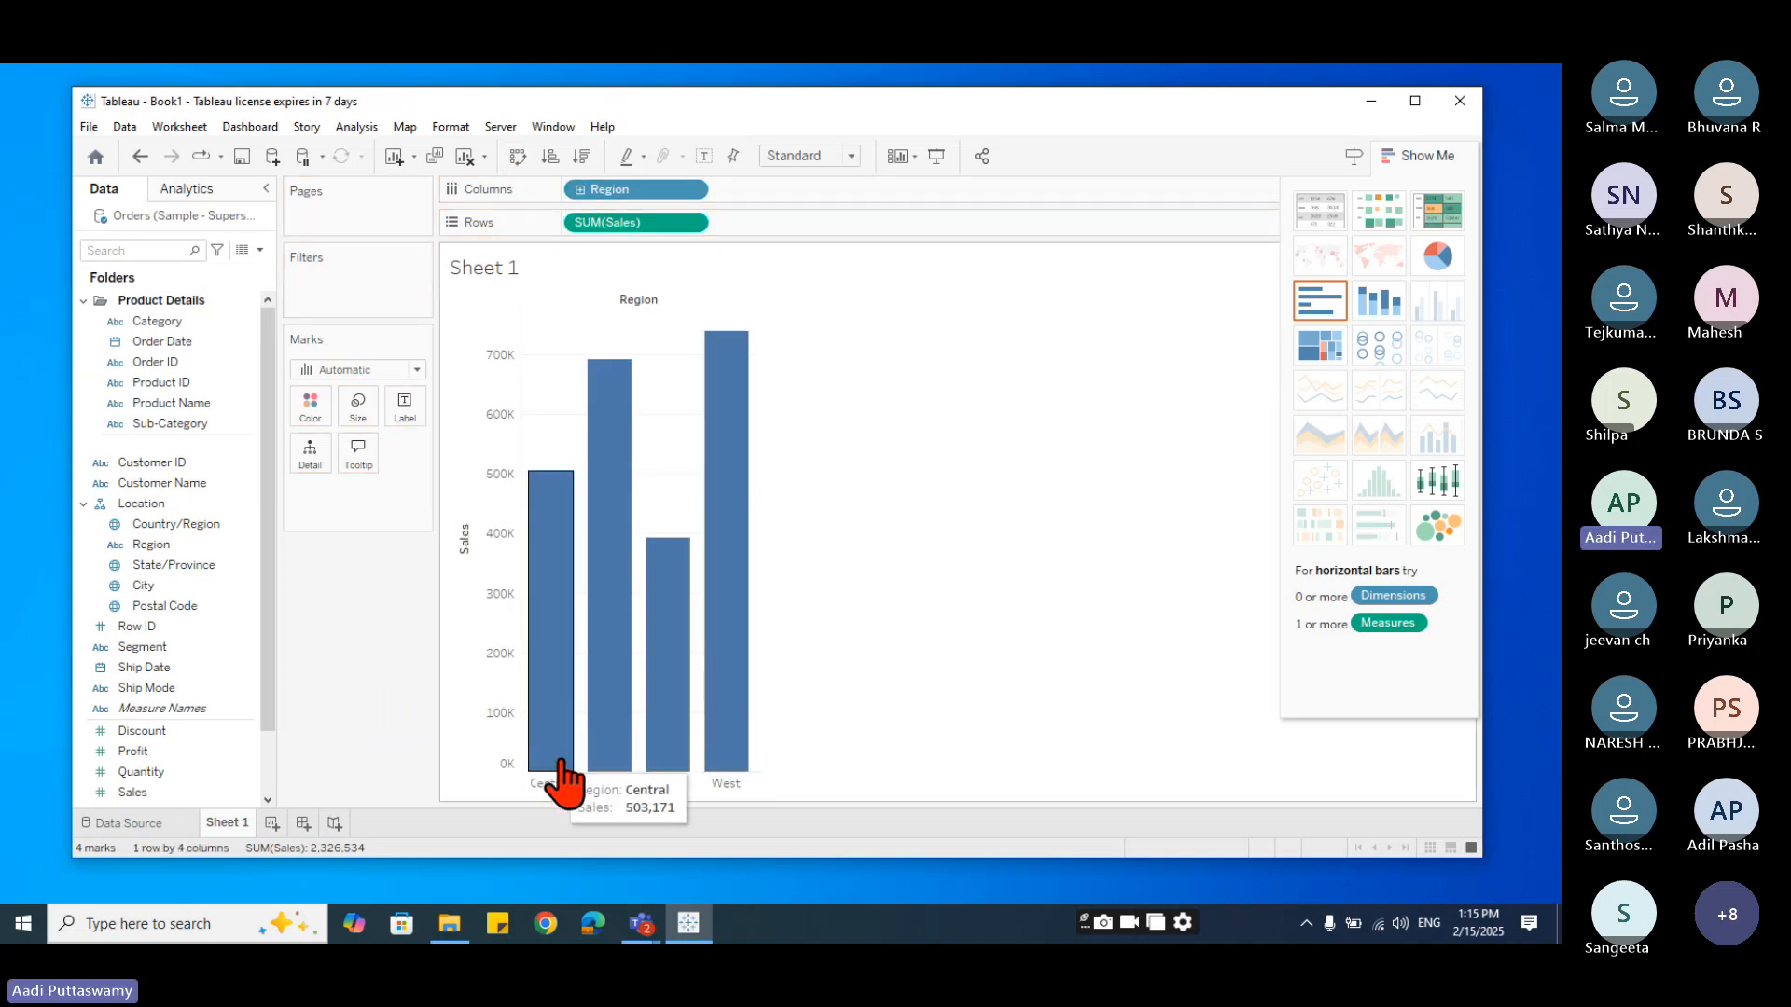
pyautogui.moveTo(619, 758)
pyautogui.moveTo(737, 767)
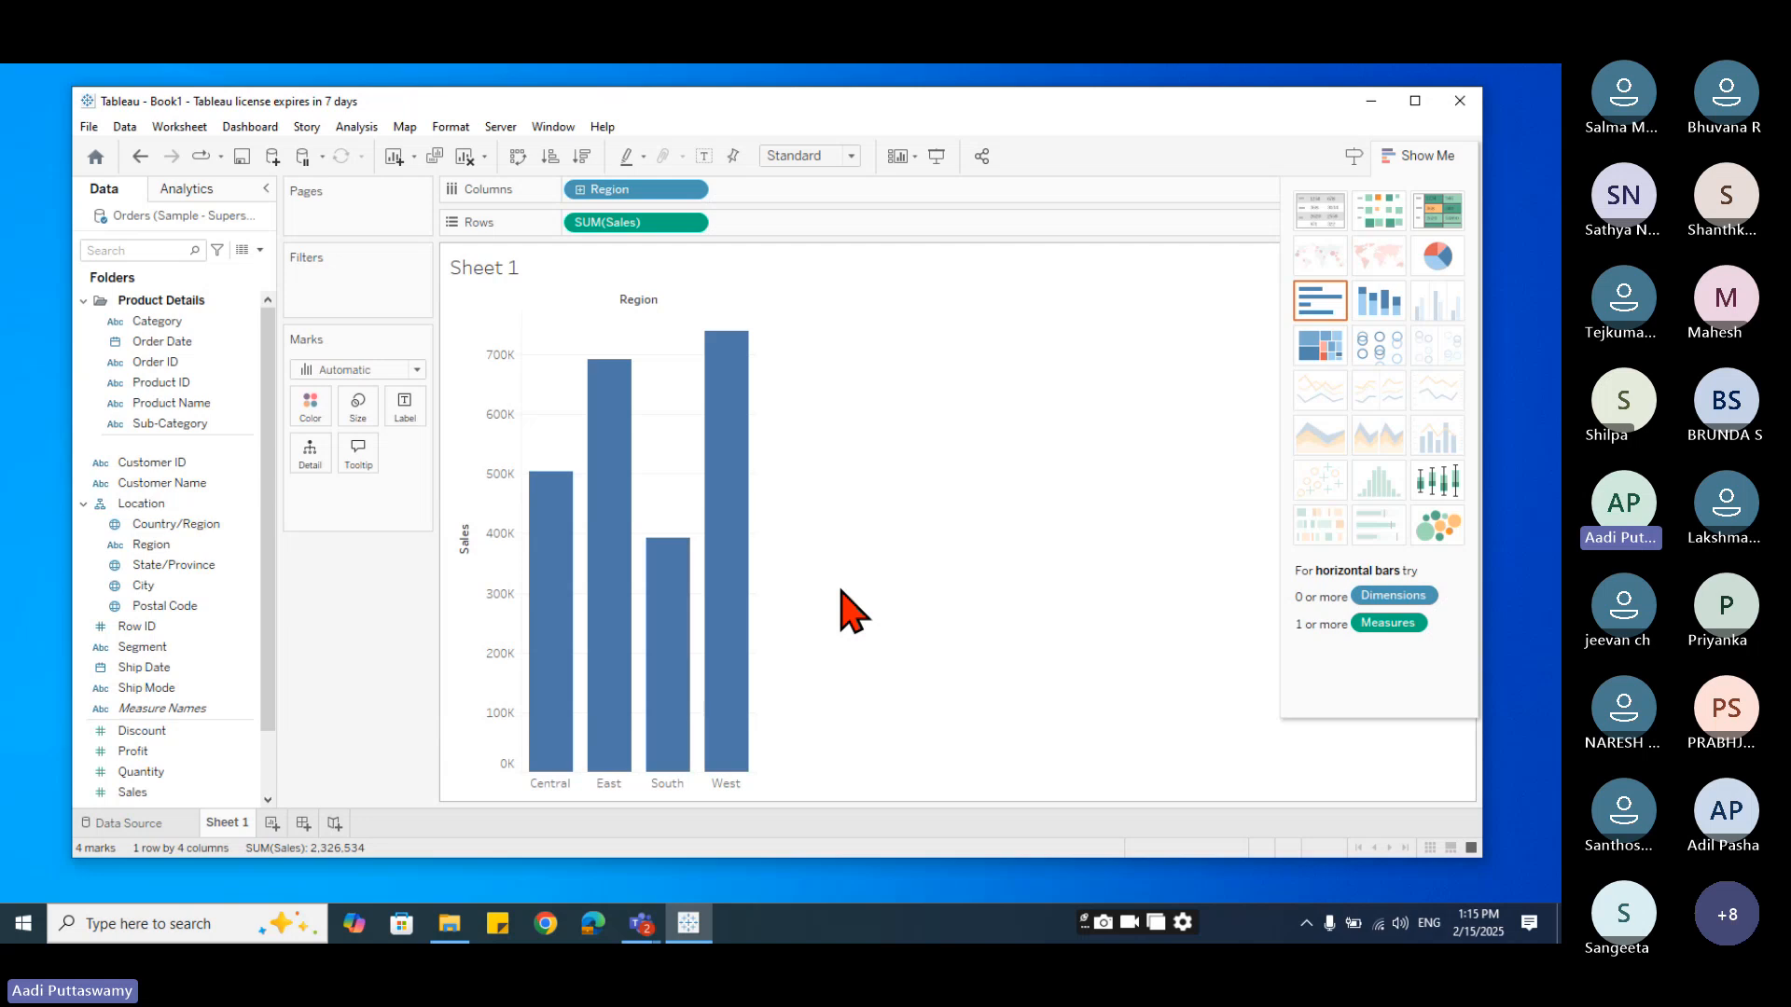
pyautogui.moveTo(755, 587); pyautogui.dragTo(990, 582)
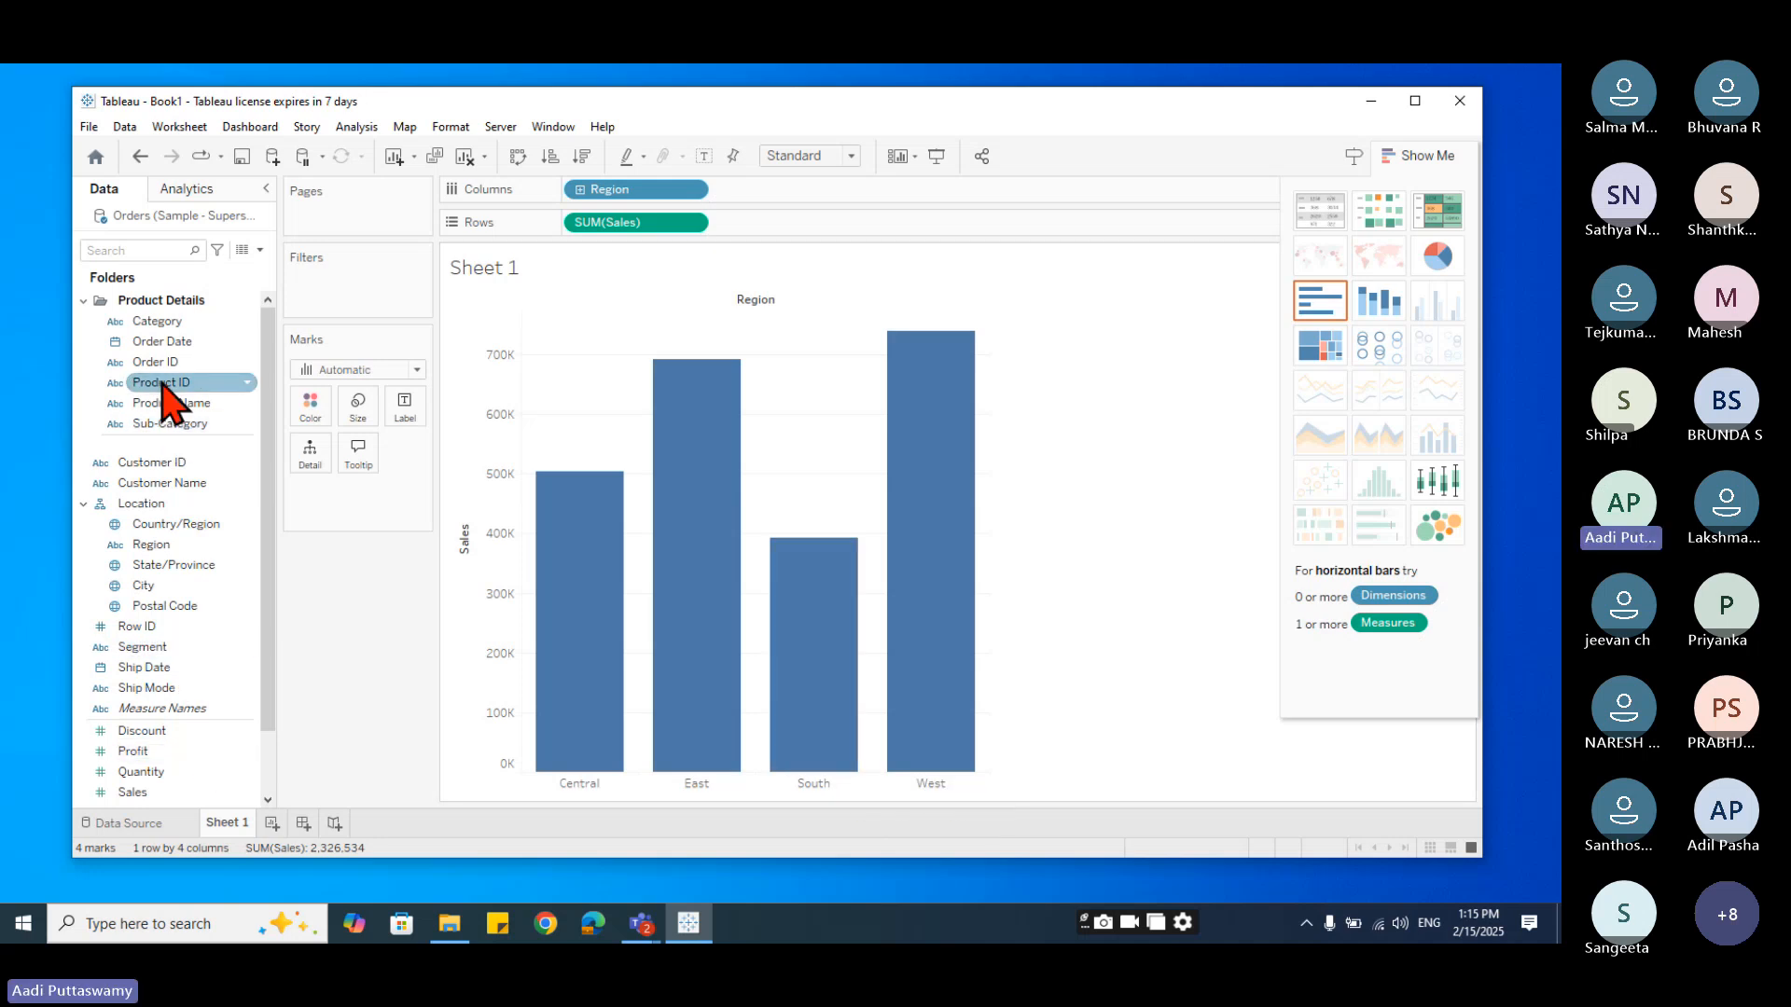
# - Place Sales on the Size mark to vary the width of the Region bars
pyautogui.scroll(-1, 159, 737)
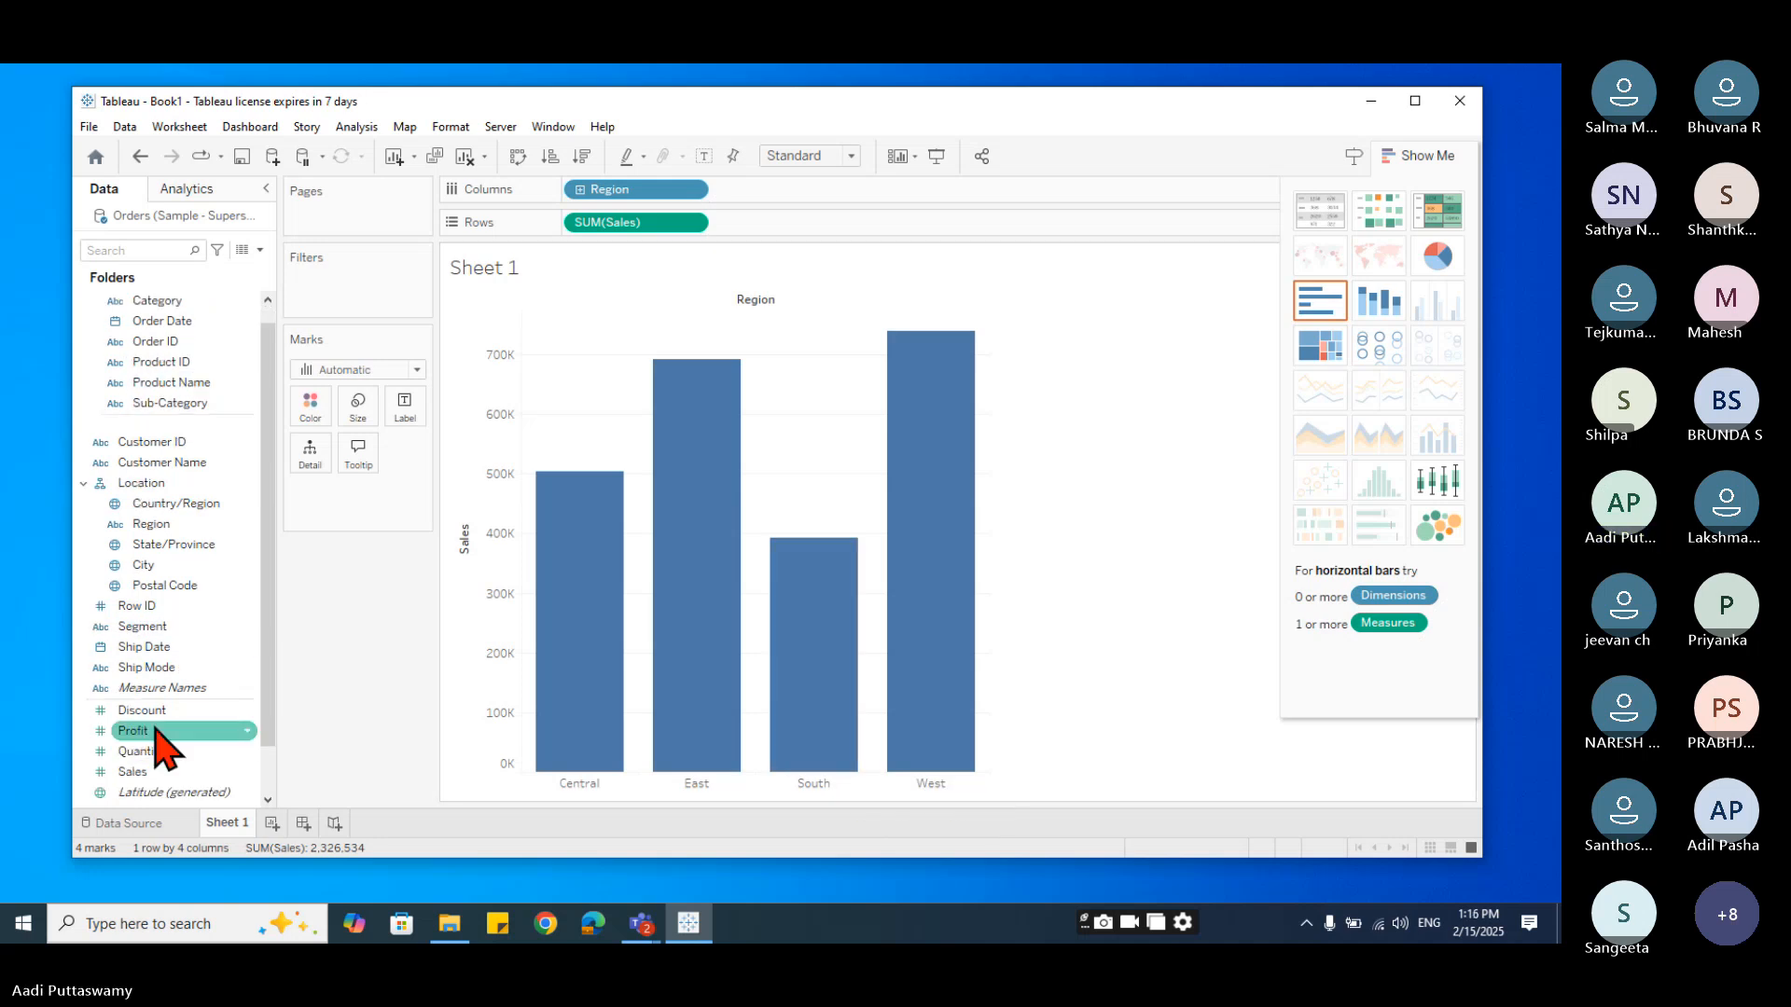
pyautogui.moveTo(149, 772); pyautogui.dragTo(345, 422)
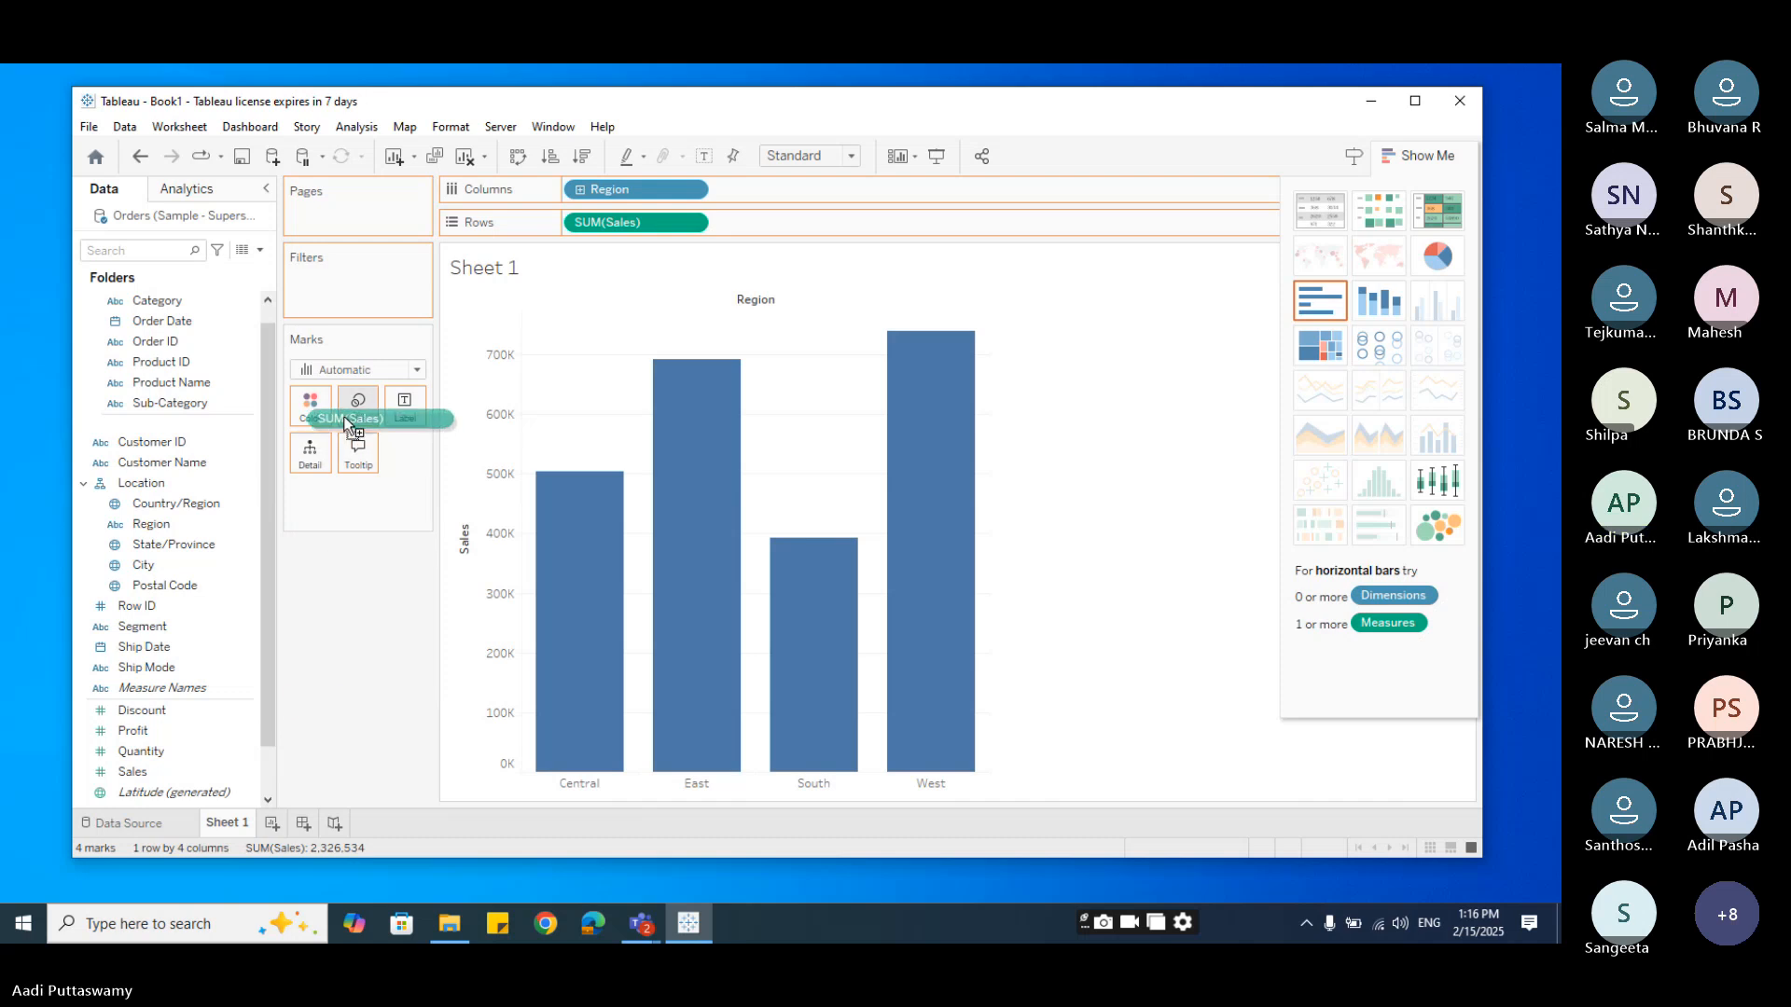
pyautogui.moveTo(343, 416); pyautogui.dragTo(343, 418)
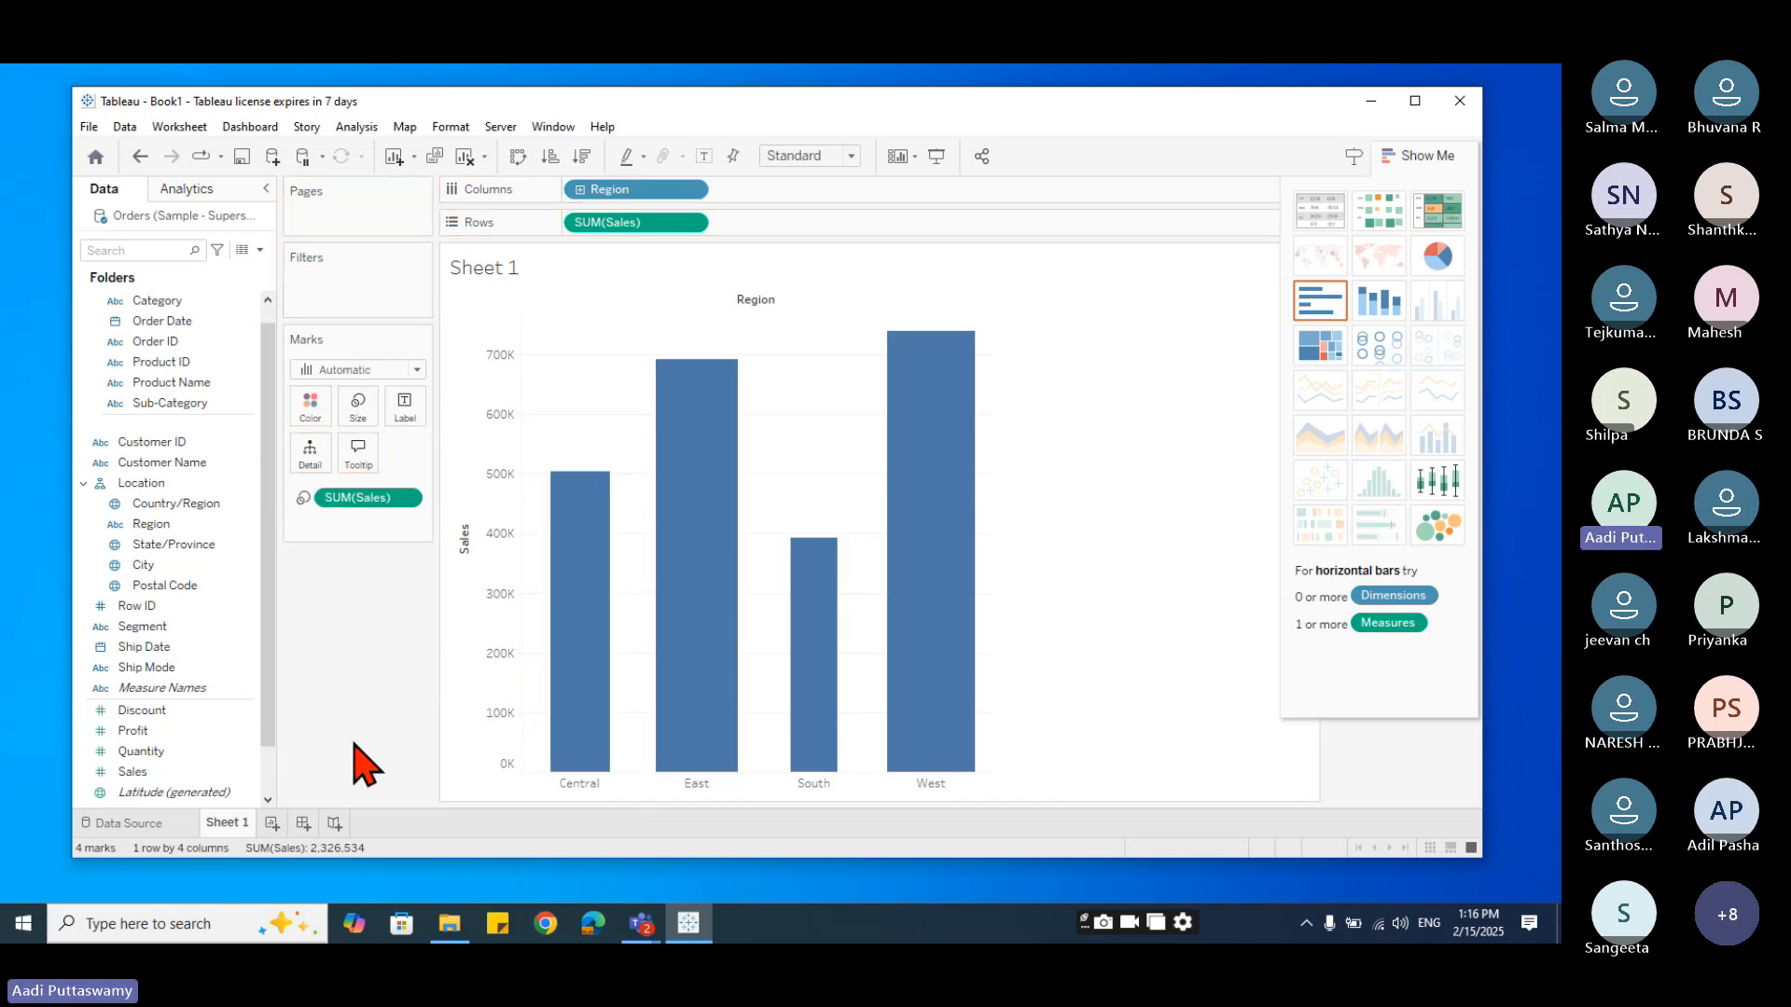
# - Replace Sales with Profit on the Size mark
pyautogui.moveTo(378, 513); pyautogui.dragTo(264, 700)
pyautogui.scroll(-1, 168, 743)
pyautogui.moveTo(145, 674); pyautogui.dragTo(346, 416)
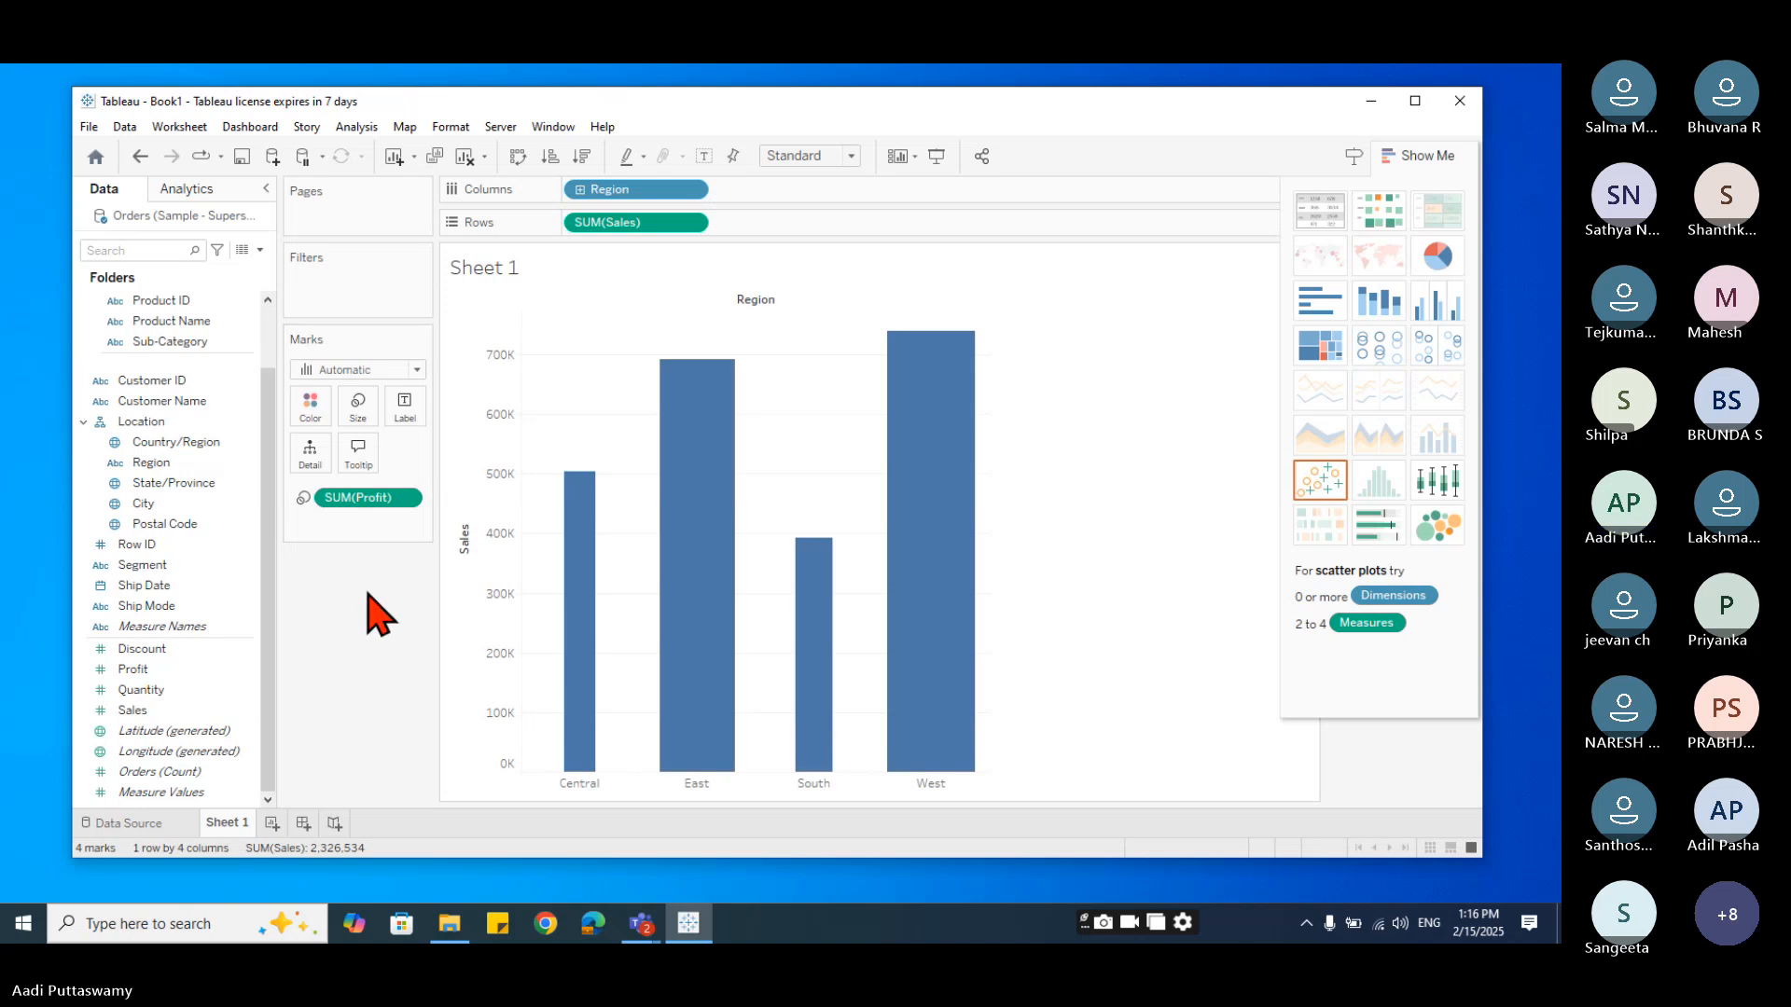
# - Remove Profit from the Size mark and label the Region bars with Sales
pyautogui.moveTo(362, 497); pyautogui.dragTo(371, 690)
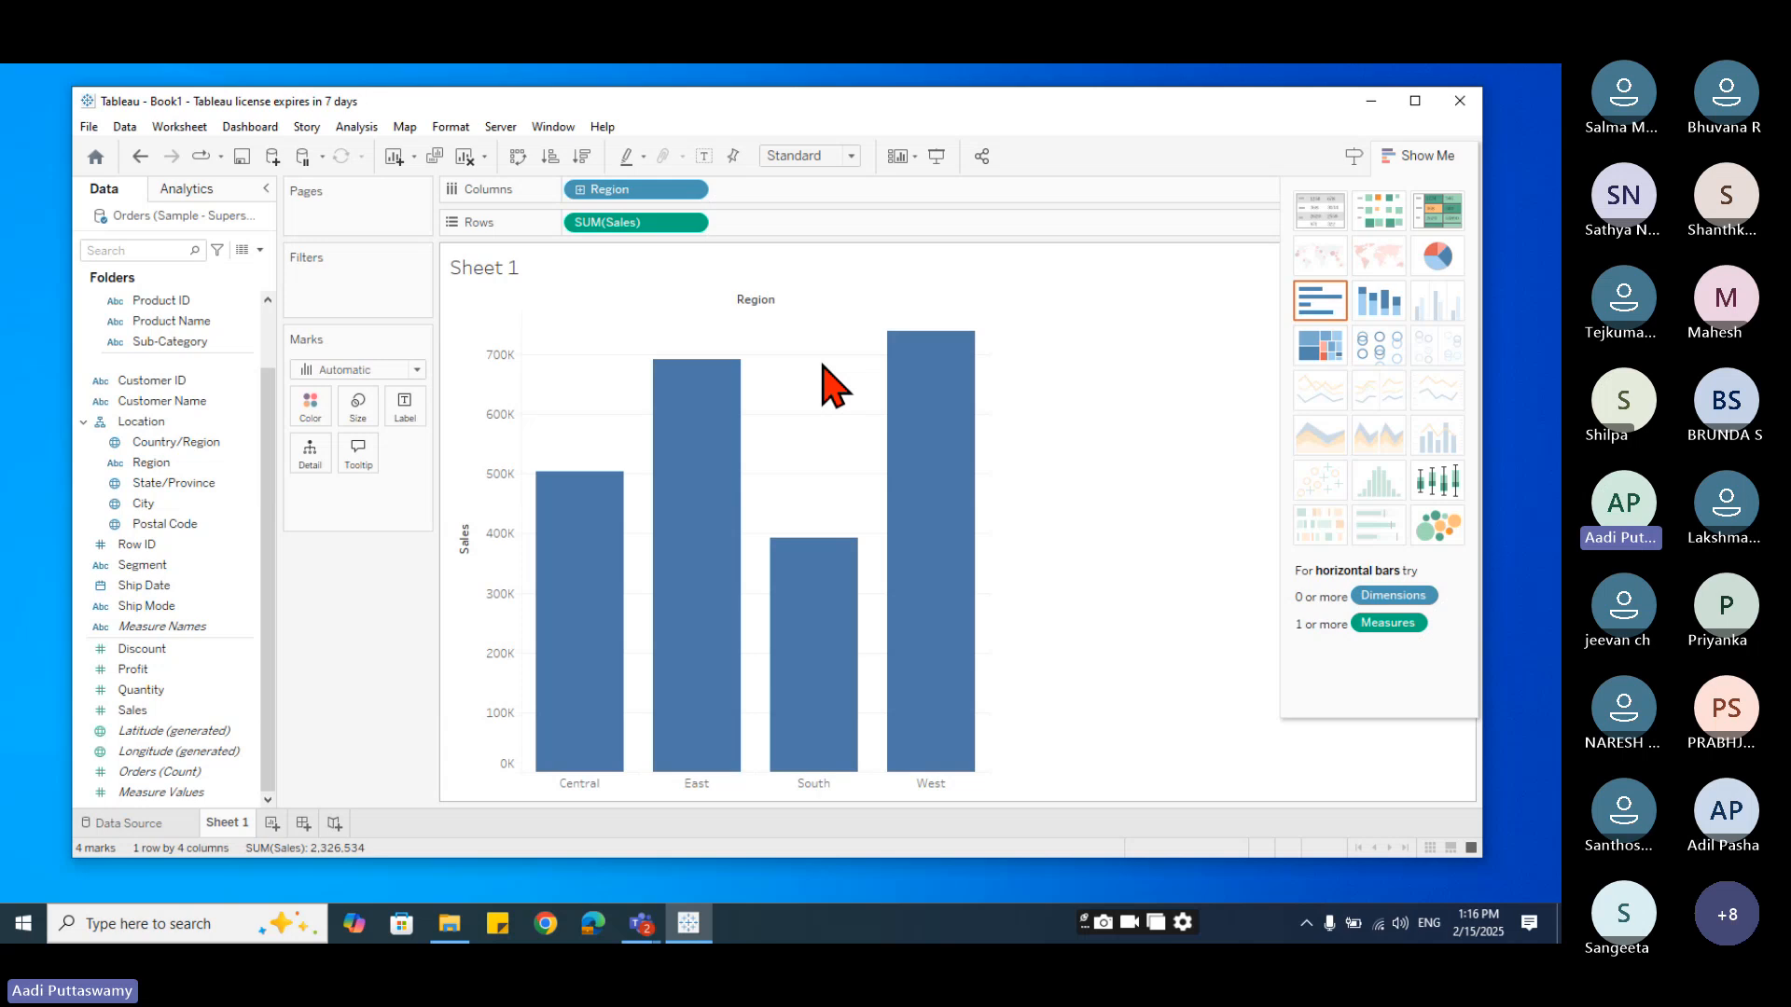
pyautogui.moveTo(566, 560)
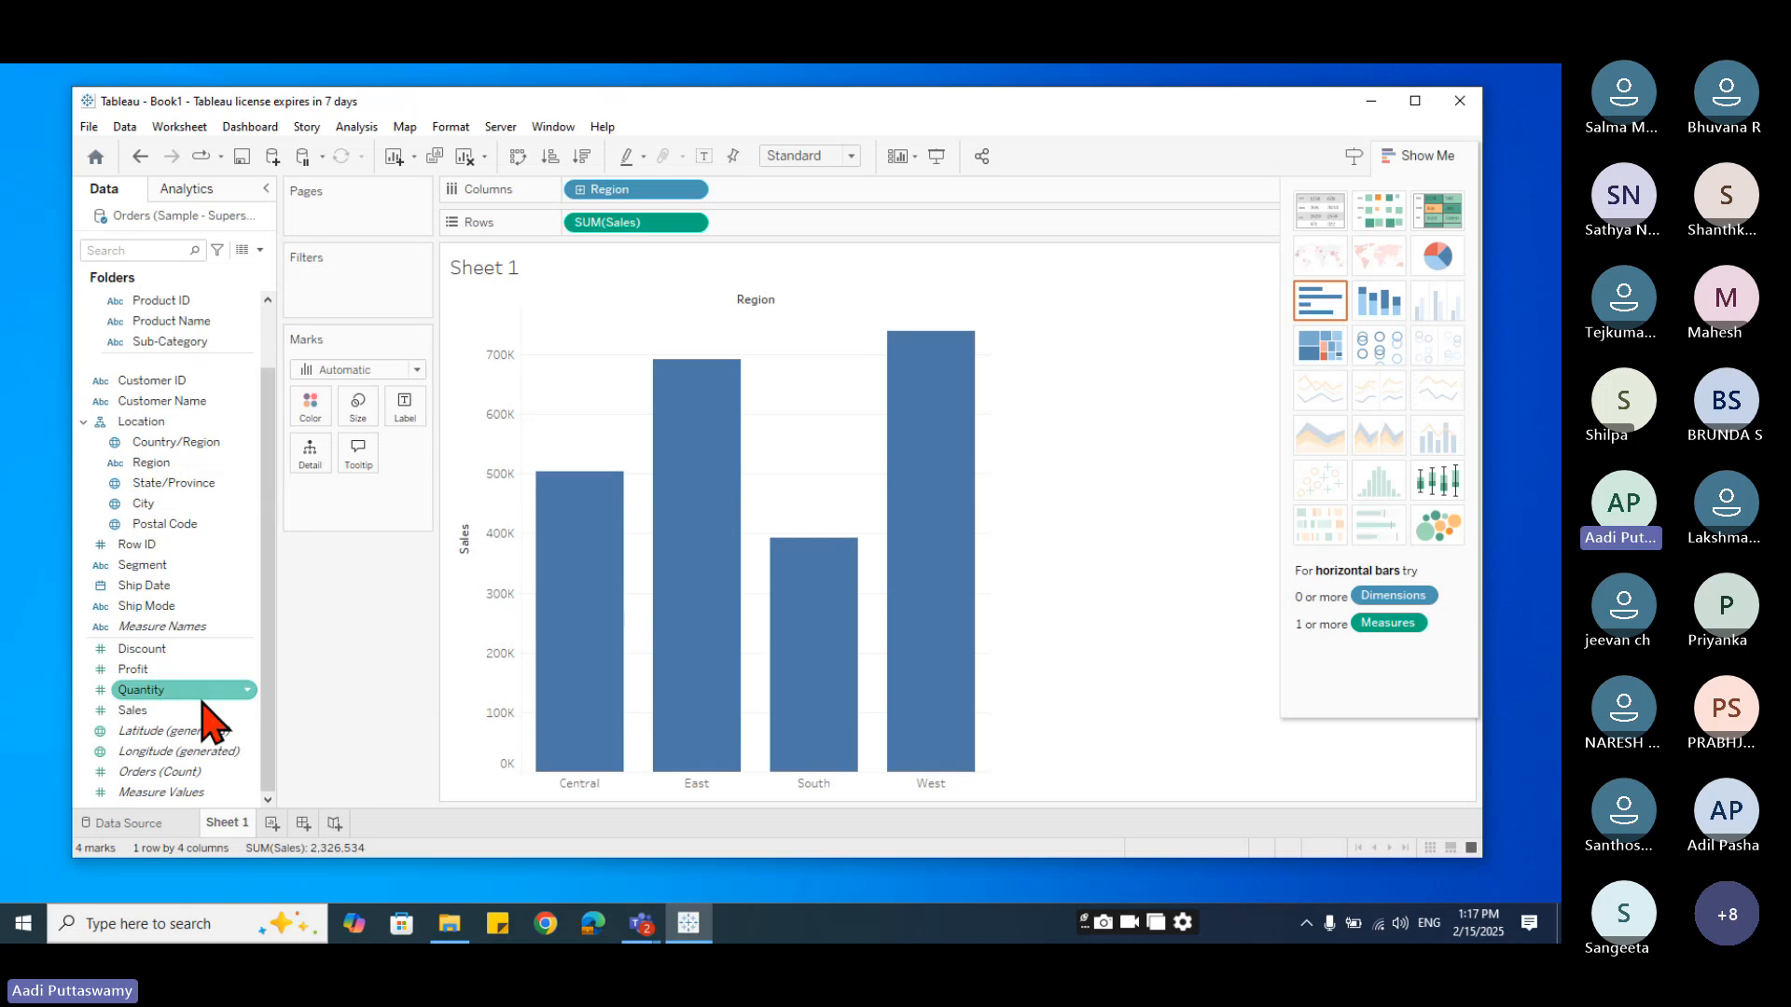
pyautogui.moveTo(204, 704); pyautogui.dragTo(408, 420)
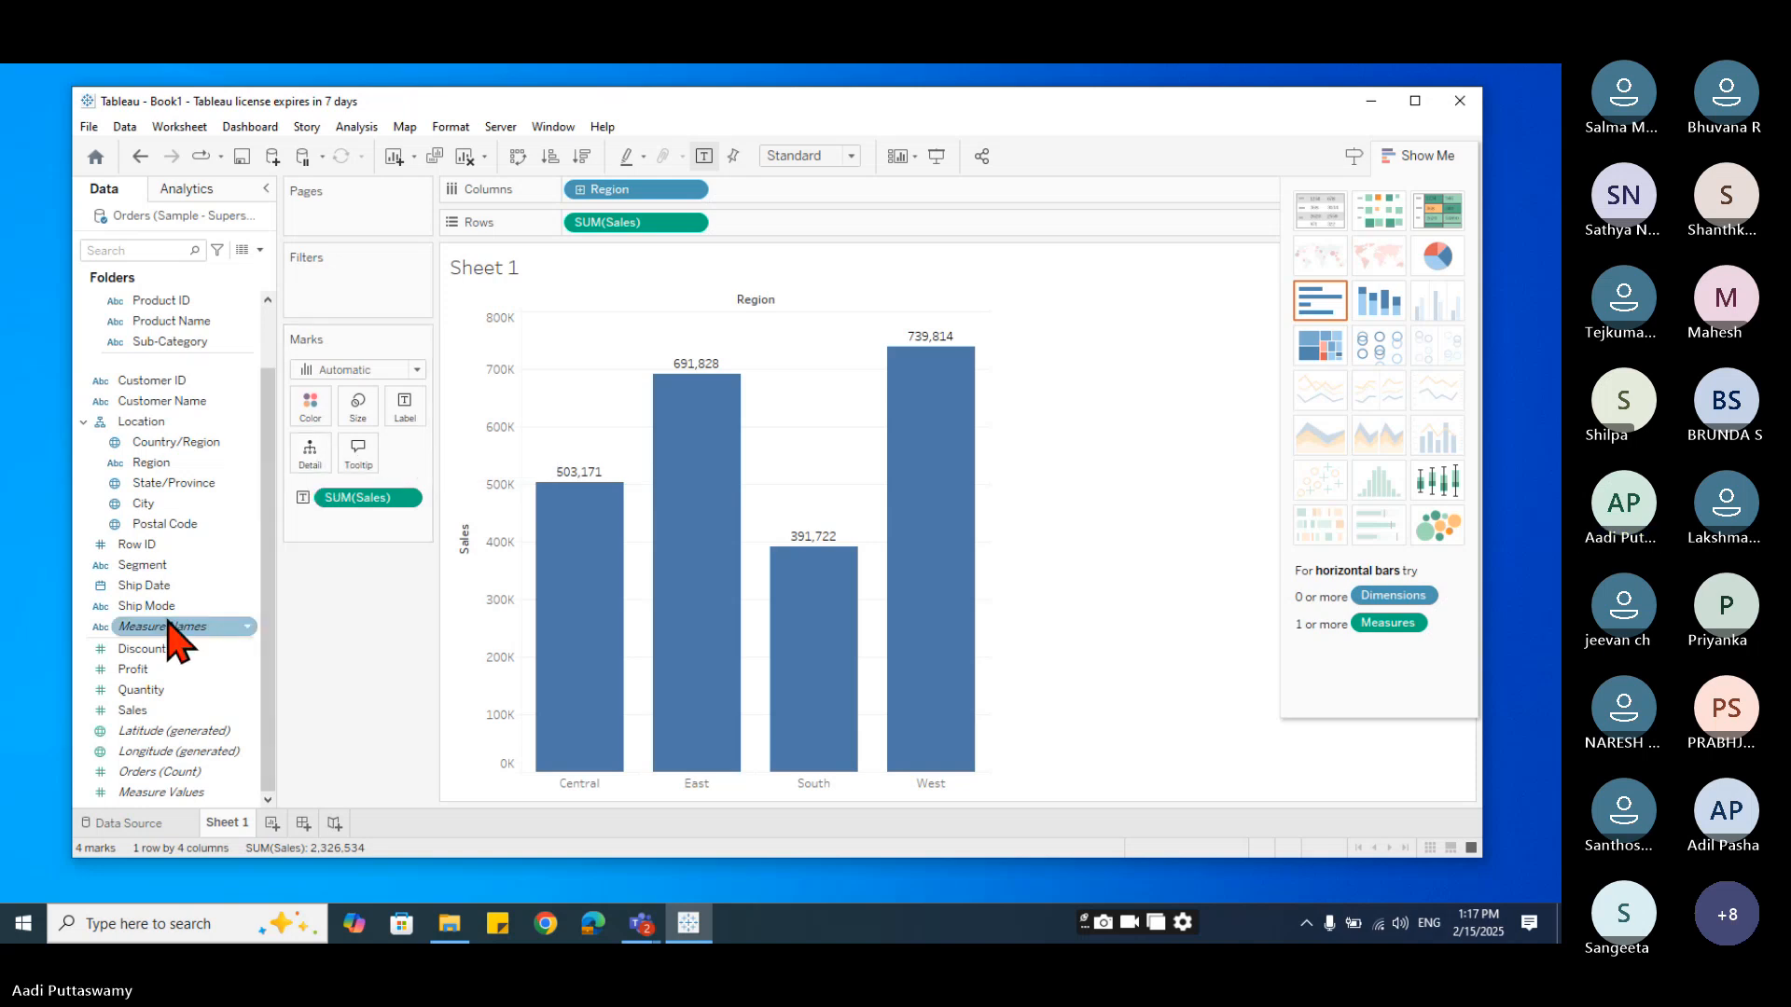
# - Split the Region bars by Segment using the Detail mark, and move Segment to the Color mark
pyautogui.moveTo(145, 565); pyautogui.dragTo(296, 462)
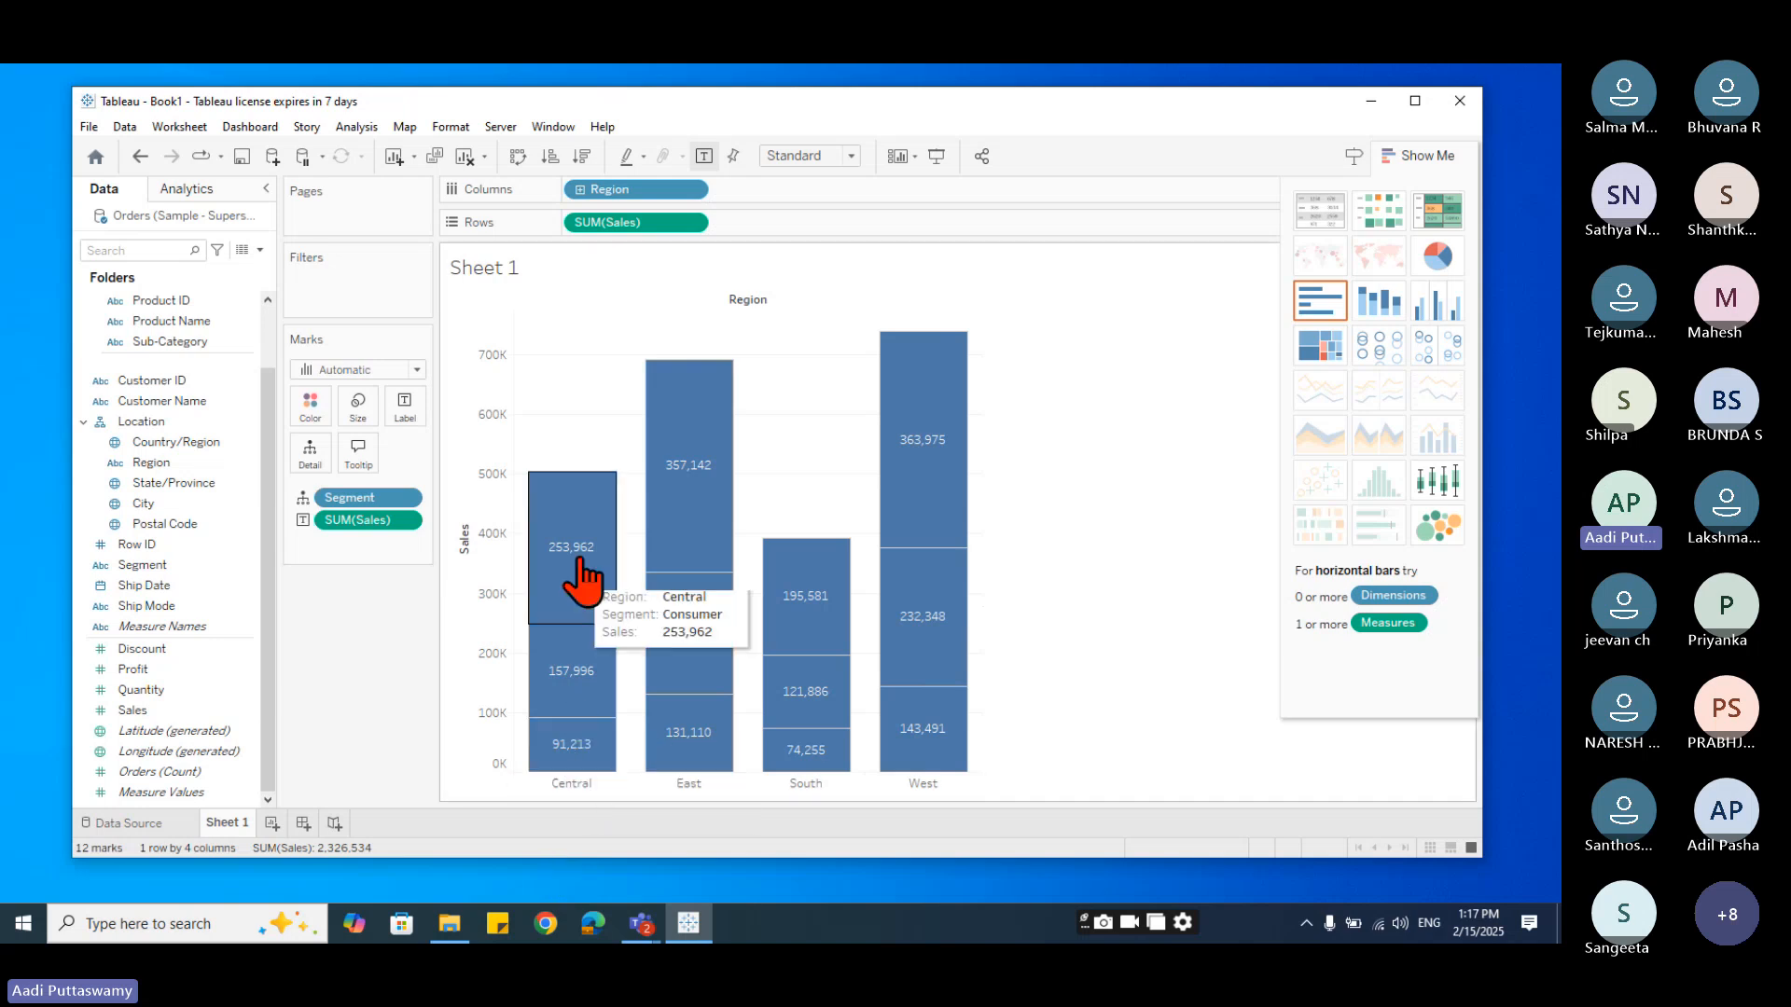
pyautogui.moveTo(565, 678)
pyautogui.moveTo(557, 739)
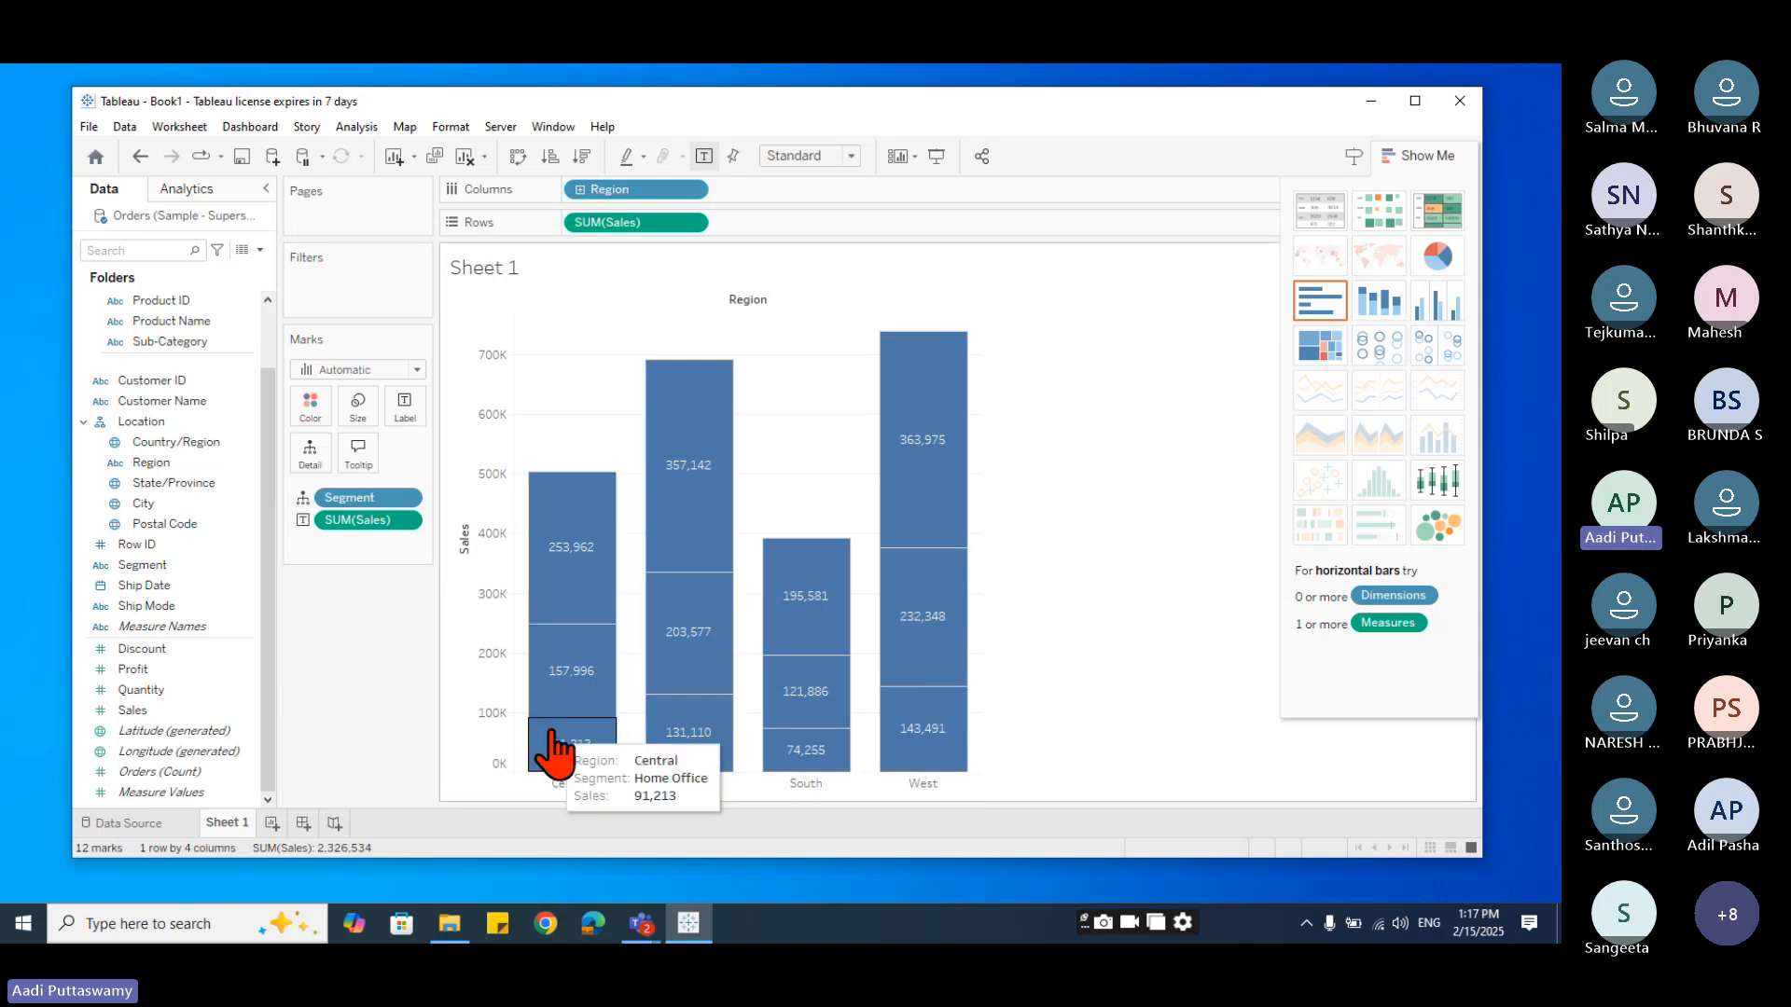
pyautogui.moveTo(365, 498); pyautogui.dragTo(318, 417)
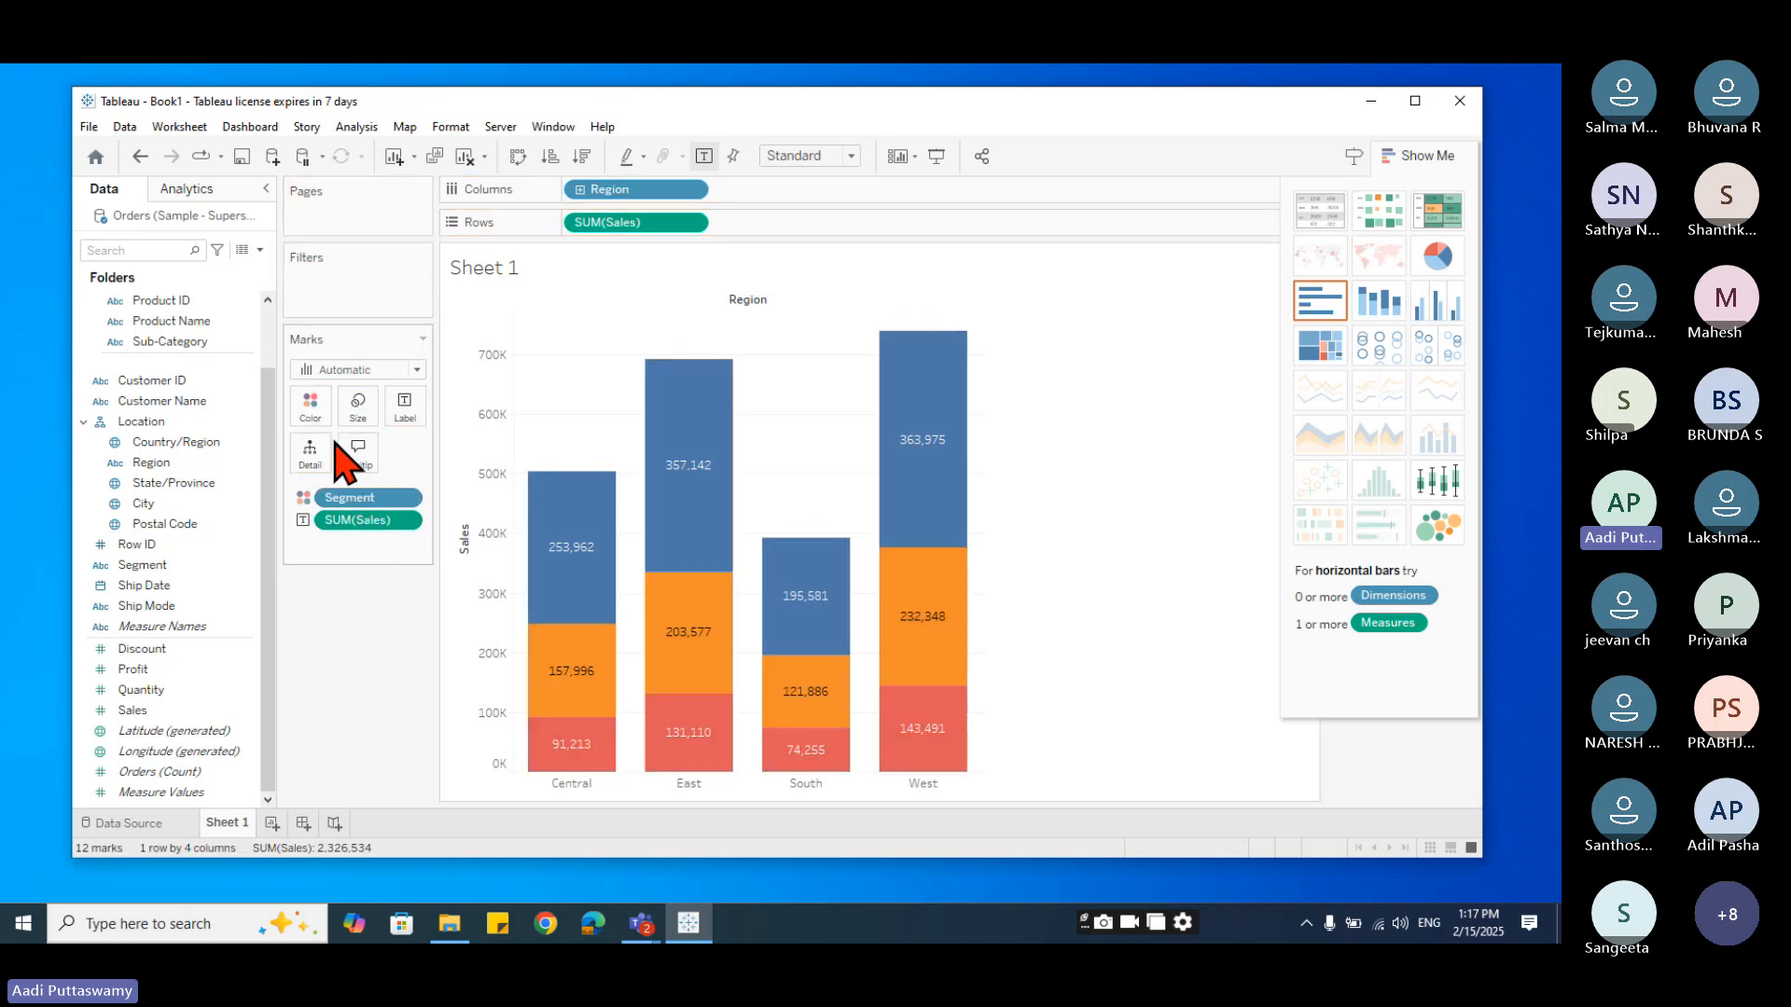
# - Remove Segment from the marks and replace Region with State/Province on the columns shelf
pyautogui.moveTo(354, 513); pyautogui.dragTo(369, 734)
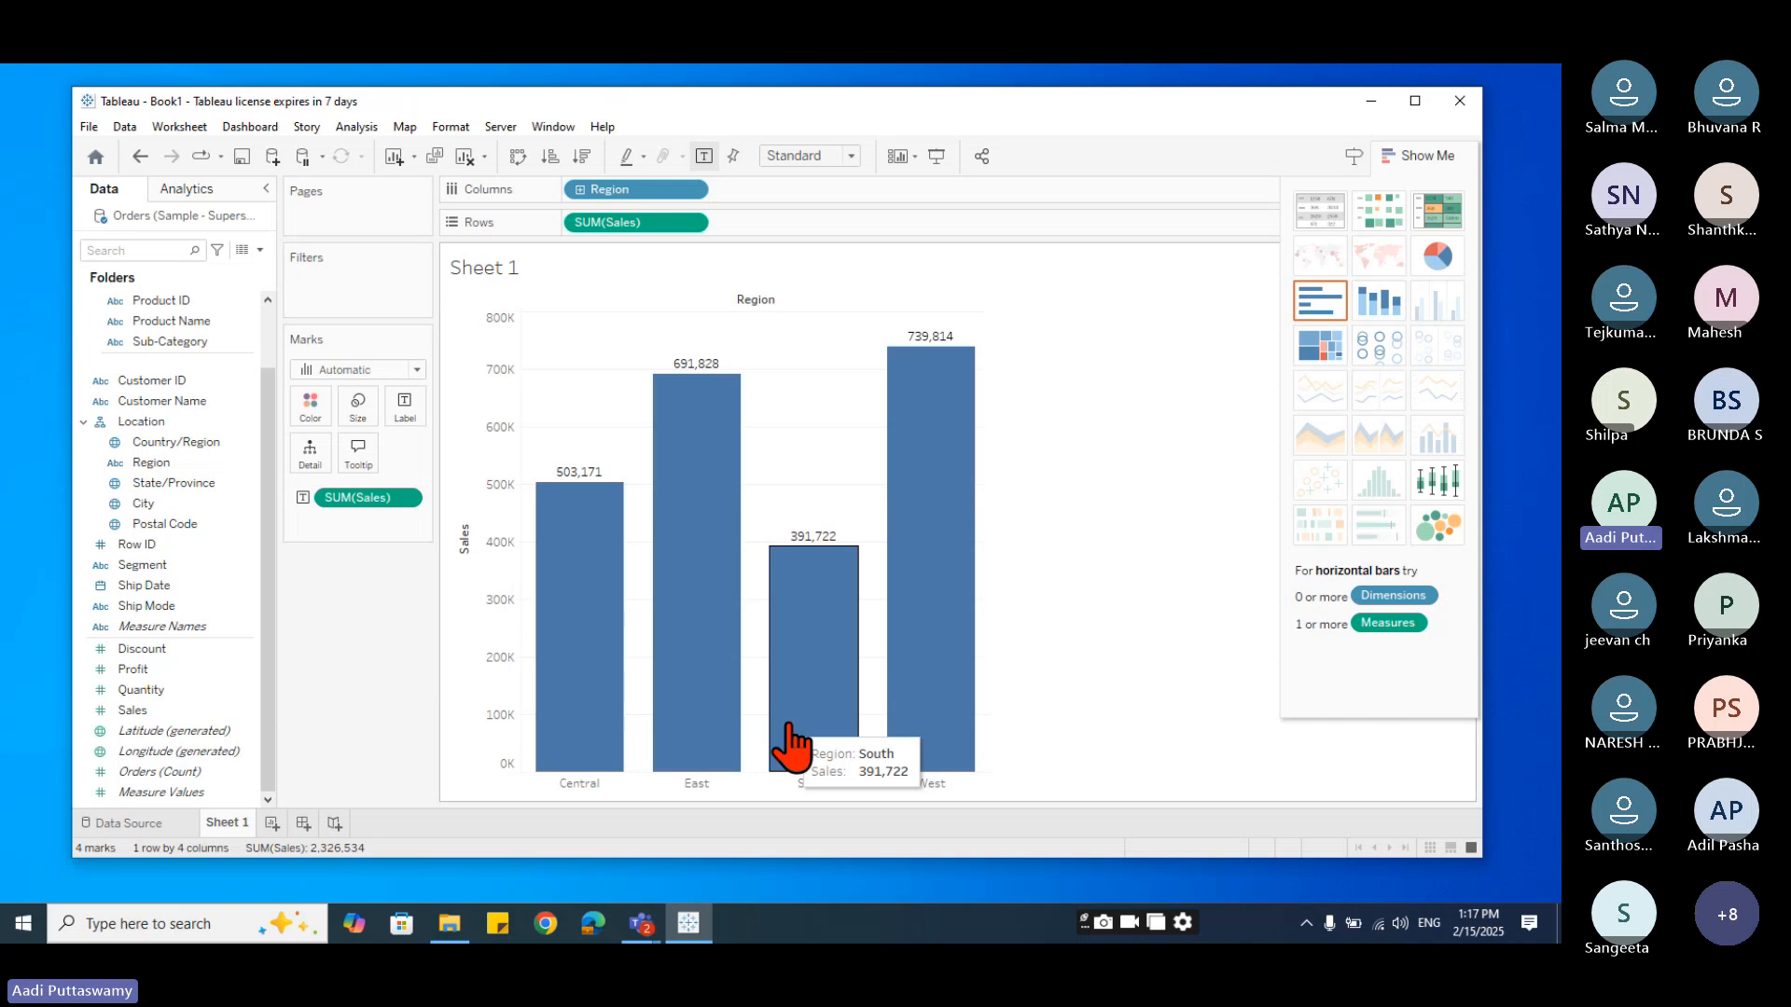
pyautogui.moveTo(583, 189); pyautogui.dragTo(383, 695)
pyautogui.moveTo(175, 483); pyautogui.dragTo(652, 198)
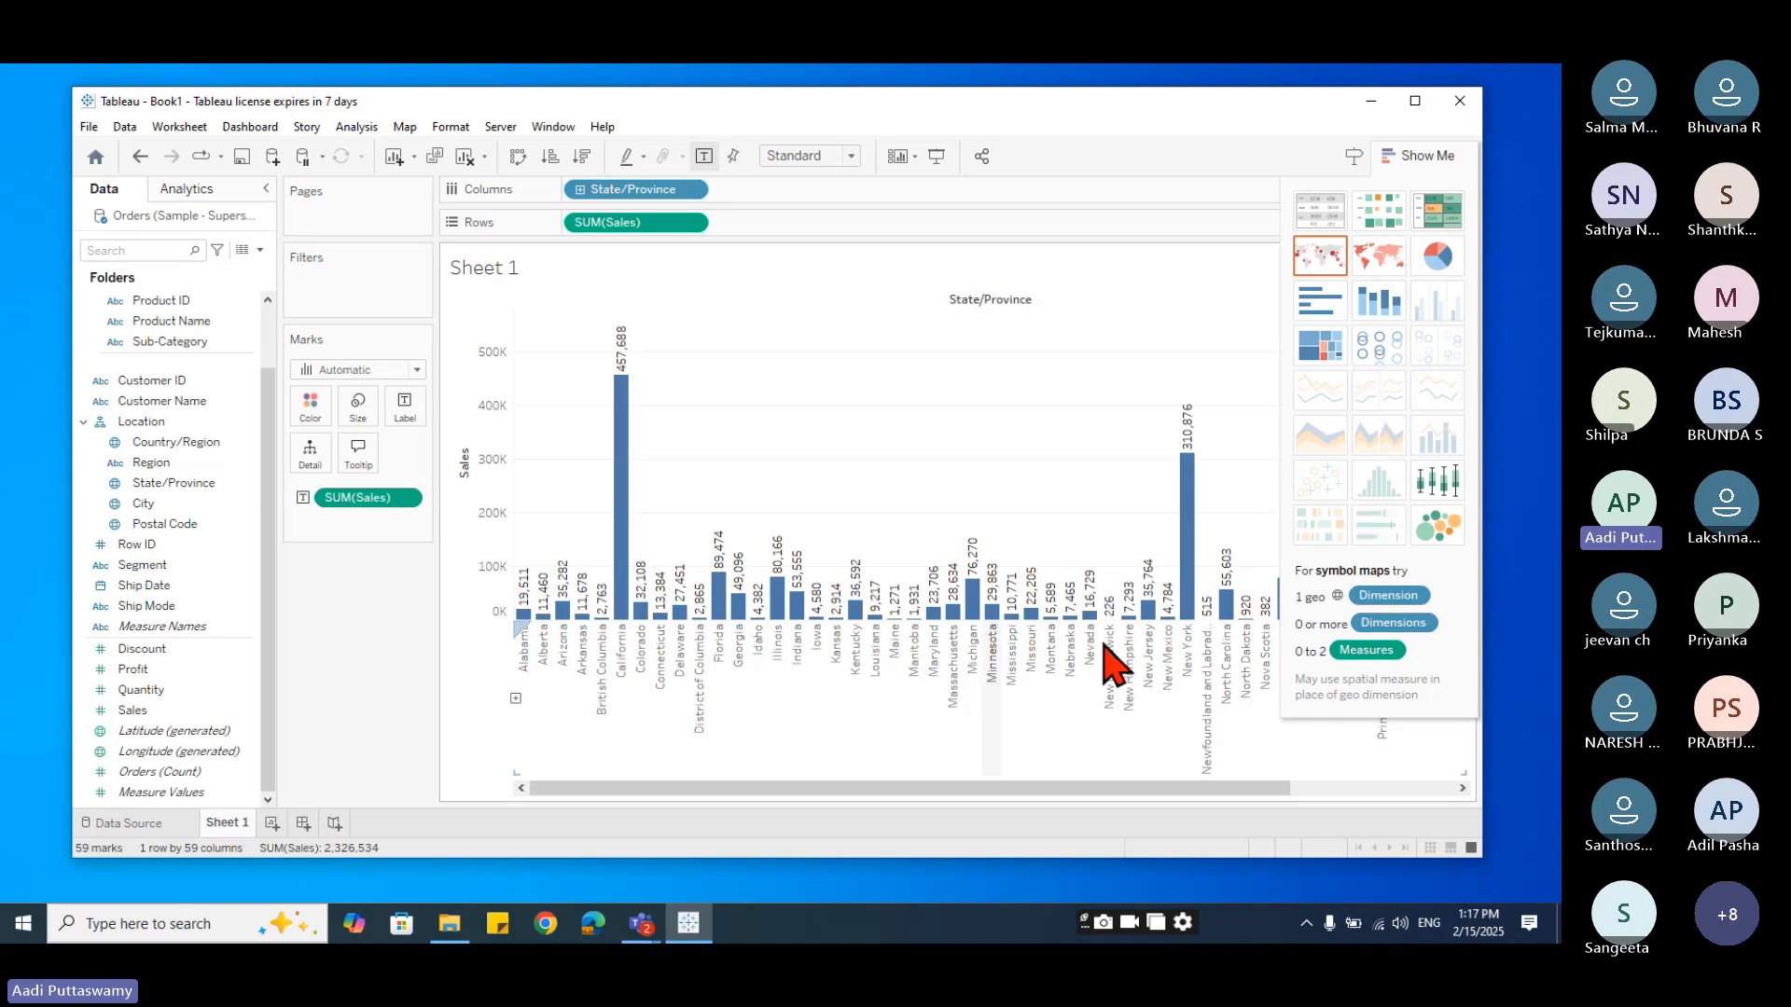
pyautogui.click(1426, 163)
pyautogui.moveTo(628, 497)
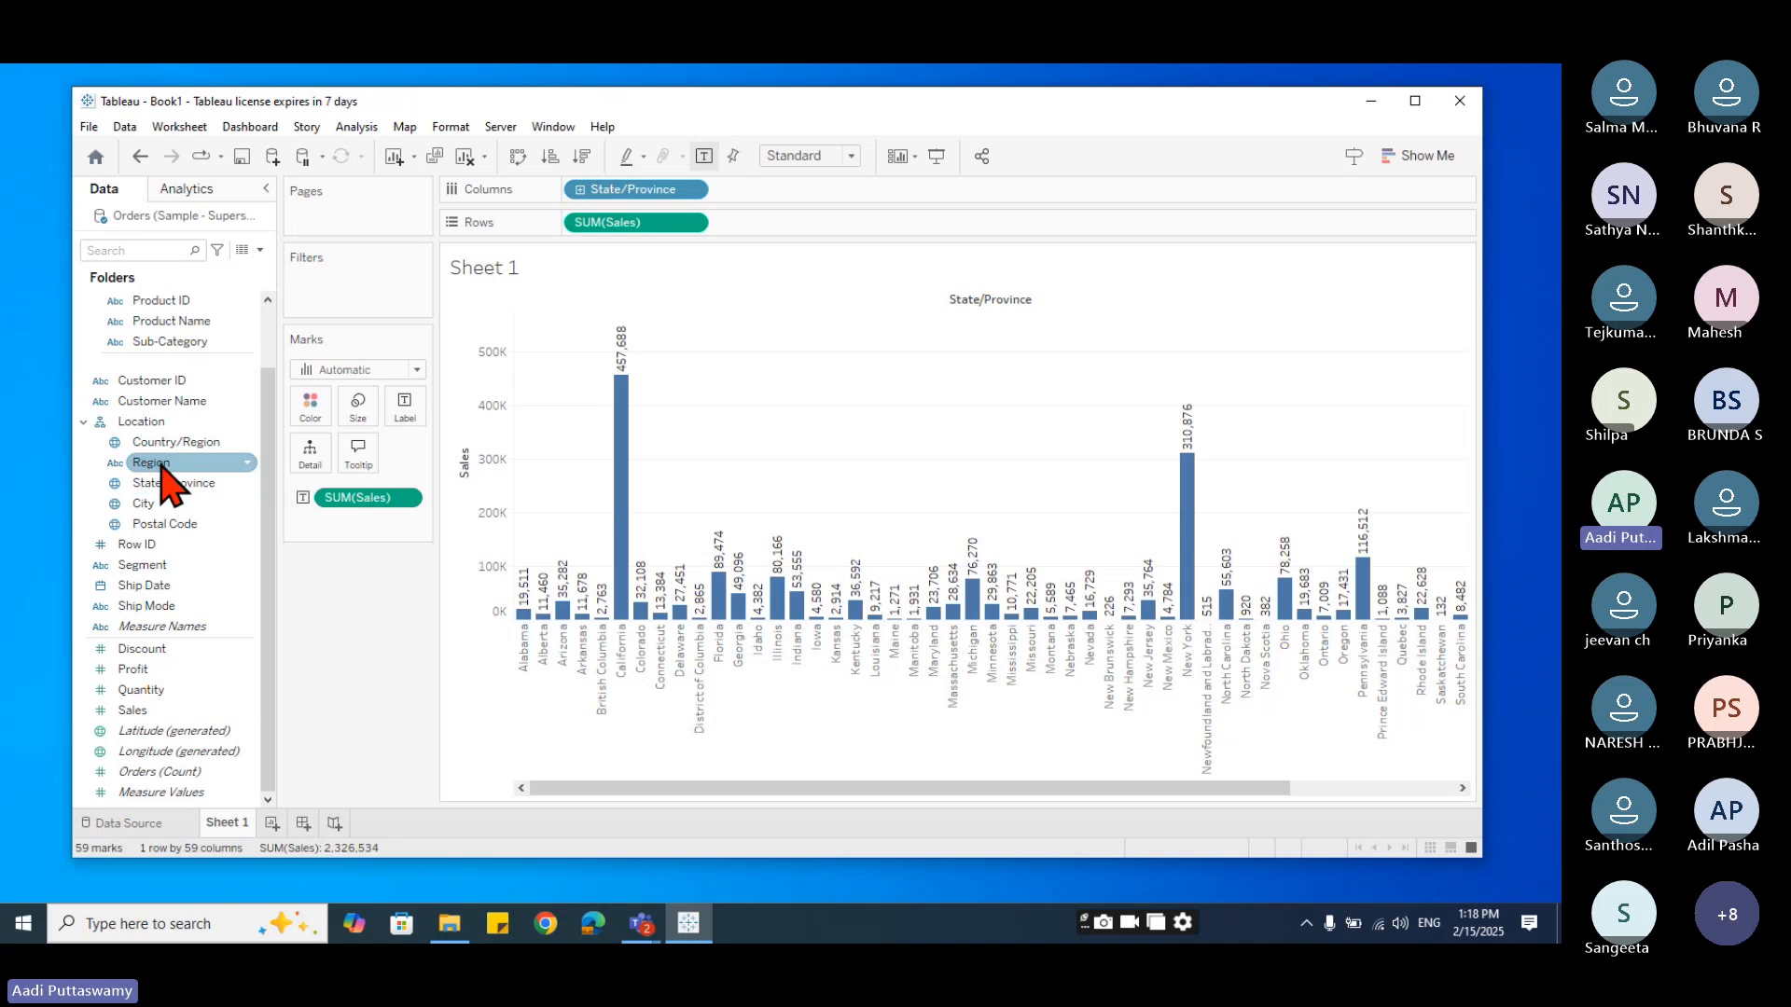
# - Add Region to the Tooltip mark of the State/Province bars, and replace it with Segment
pyautogui.moveTo(159, 463); pyautogui.dragTo(360, 467)
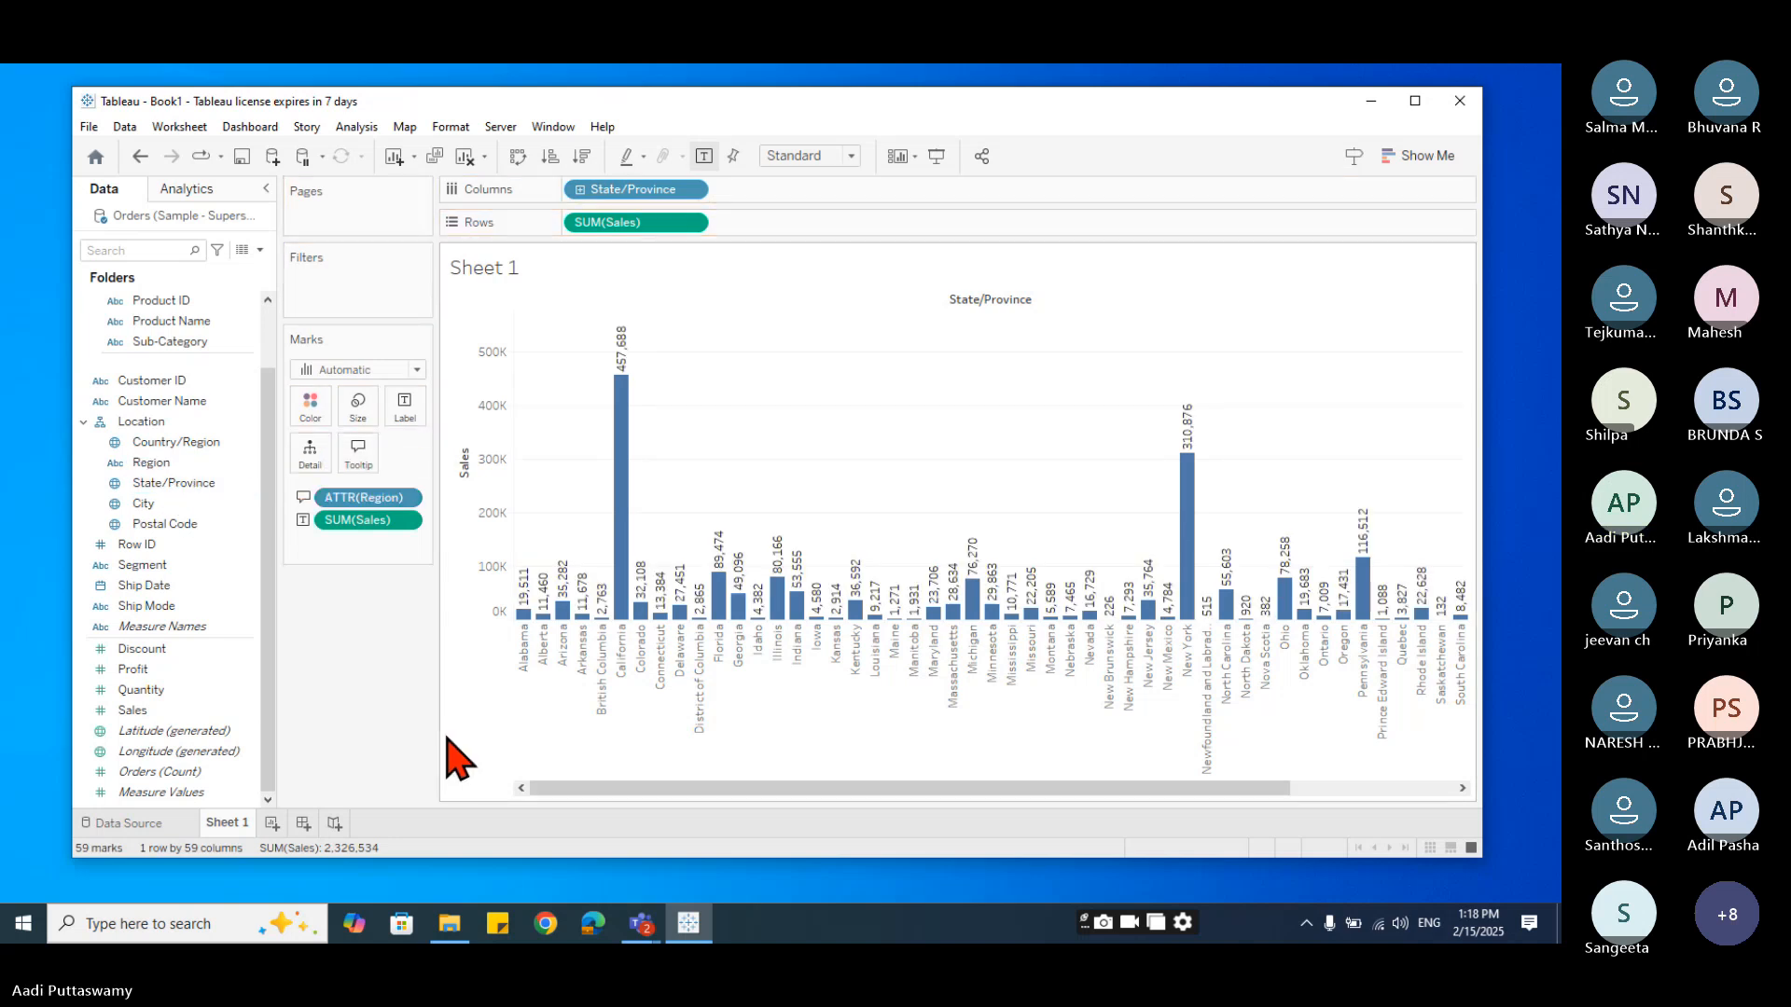
pyautogui.moveTo(621, 429)
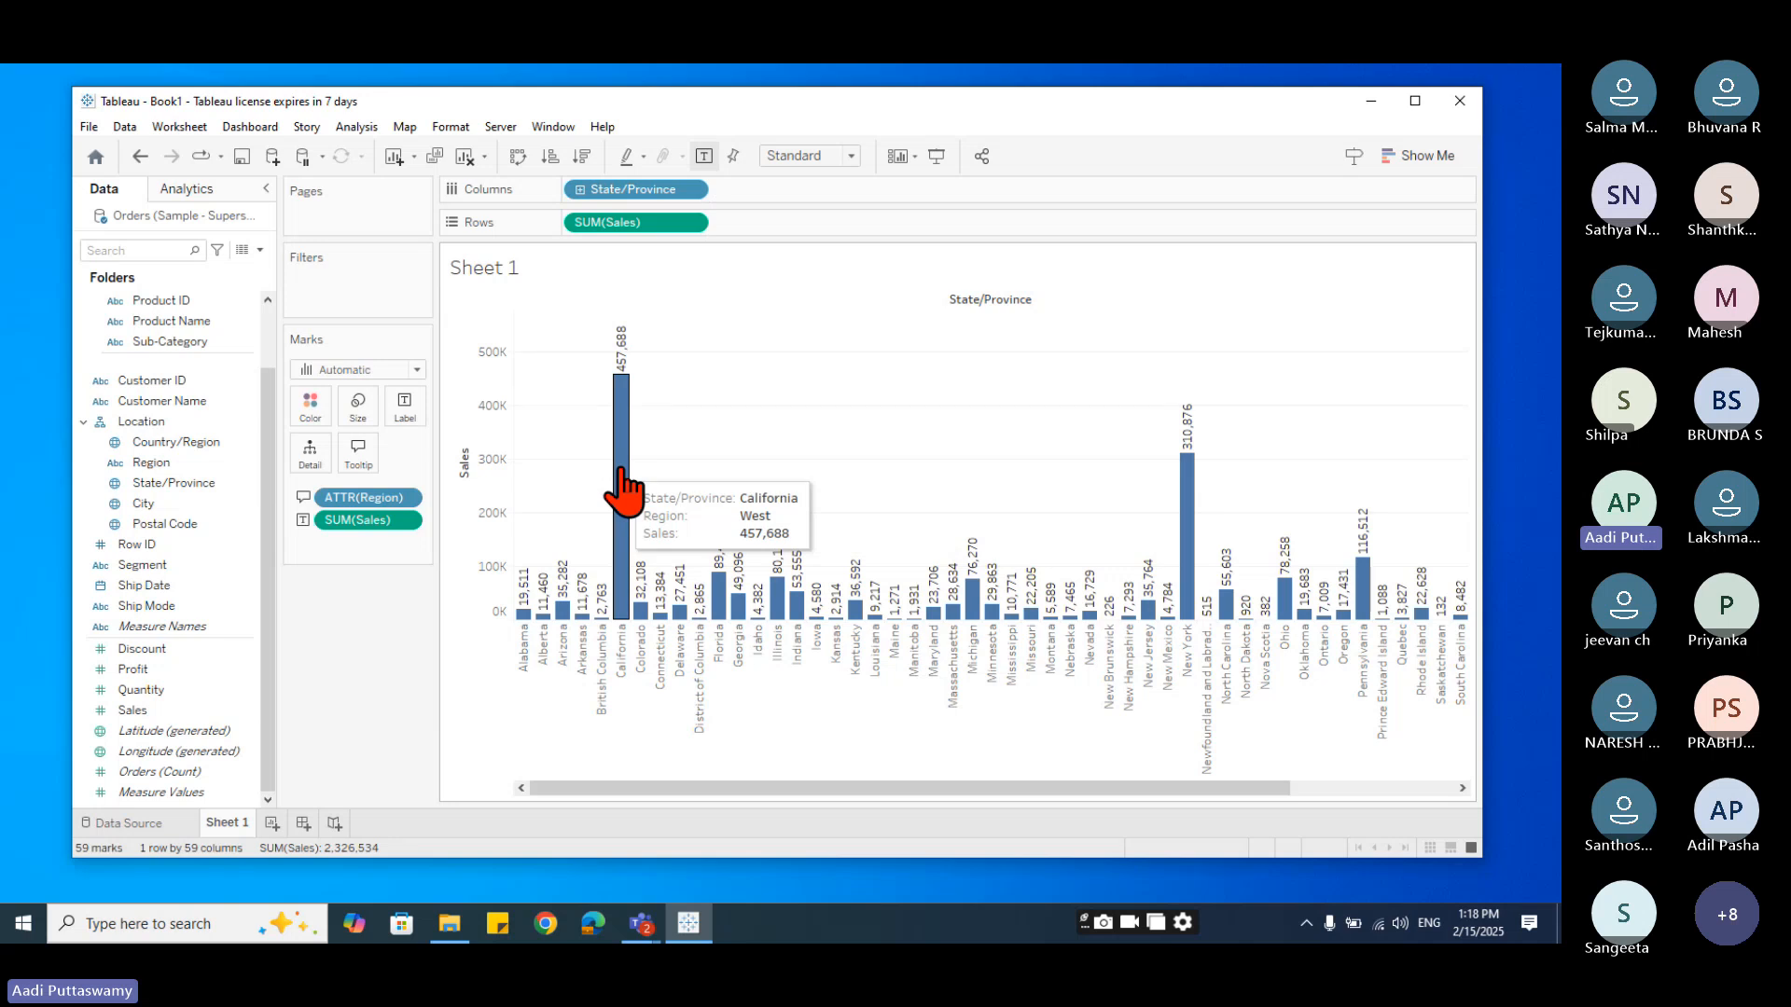
pyautogui.moveTo(383, 501); pyautogui.dragTo(388, 703)
pyautogui.moveTo(149, 565); pyautogui.dragTo(402, 412)
pyautogui.moveTo(381, 522); pyautogui.dragTo(362, 450)
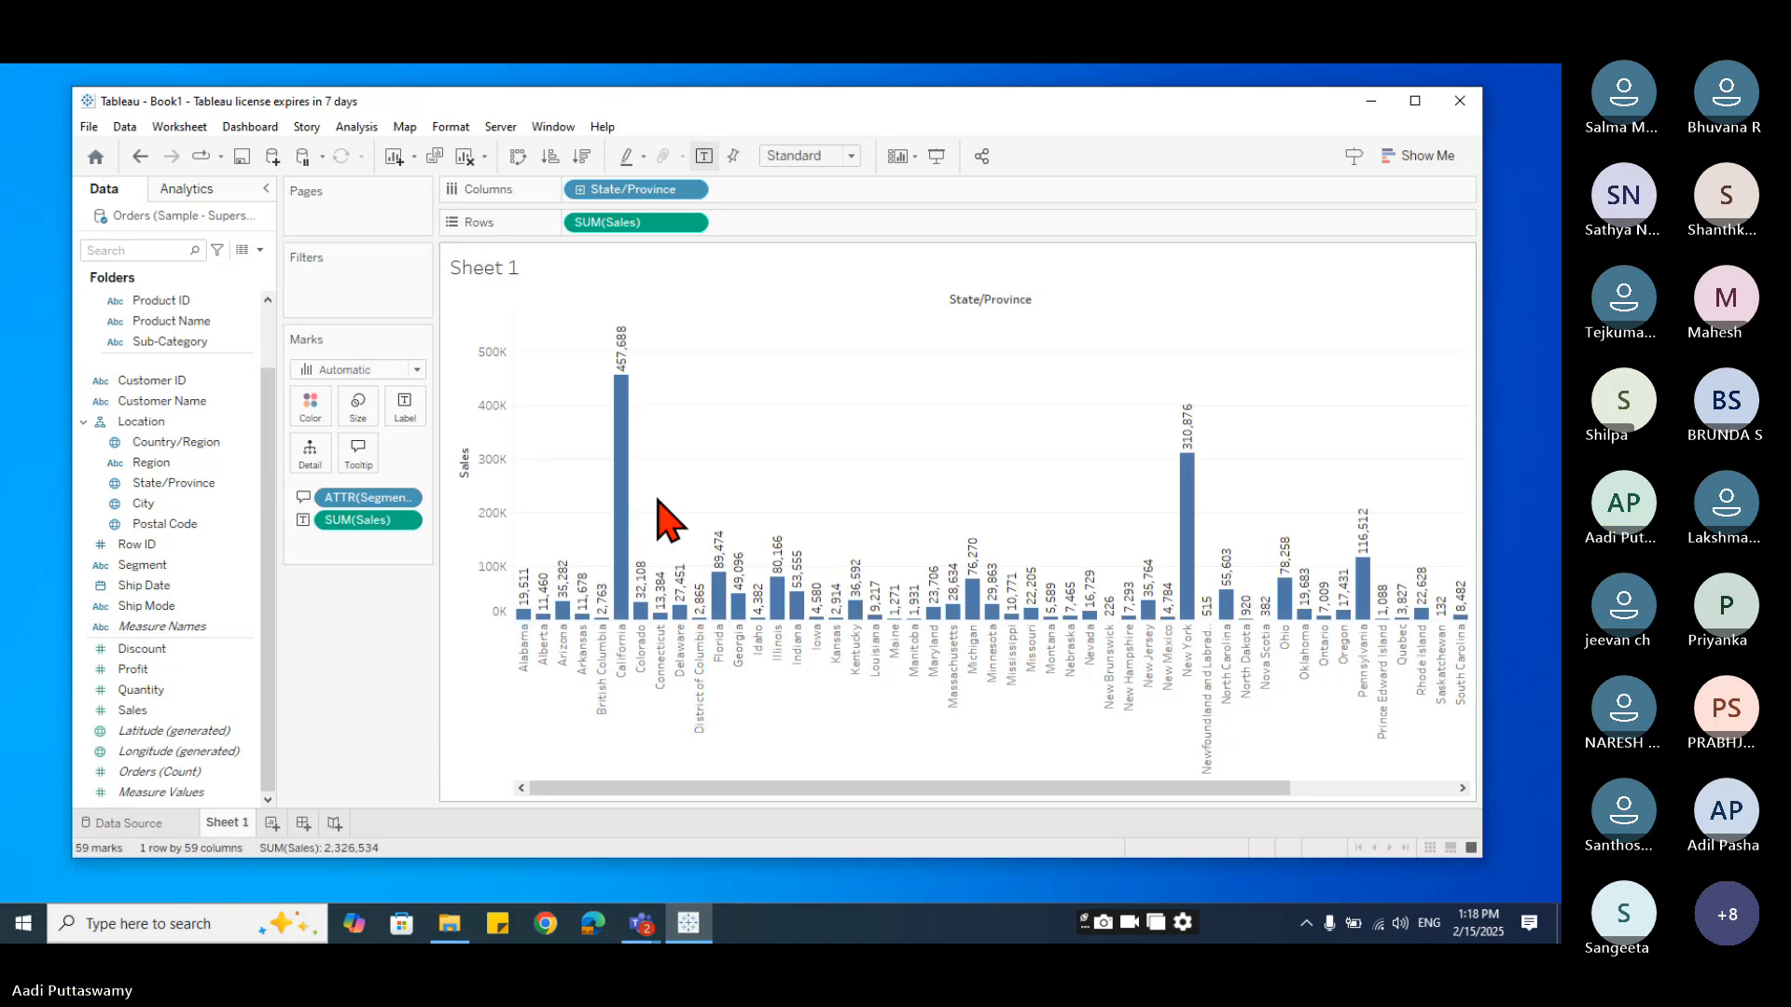
pyautogui.moveTo(627, 493)
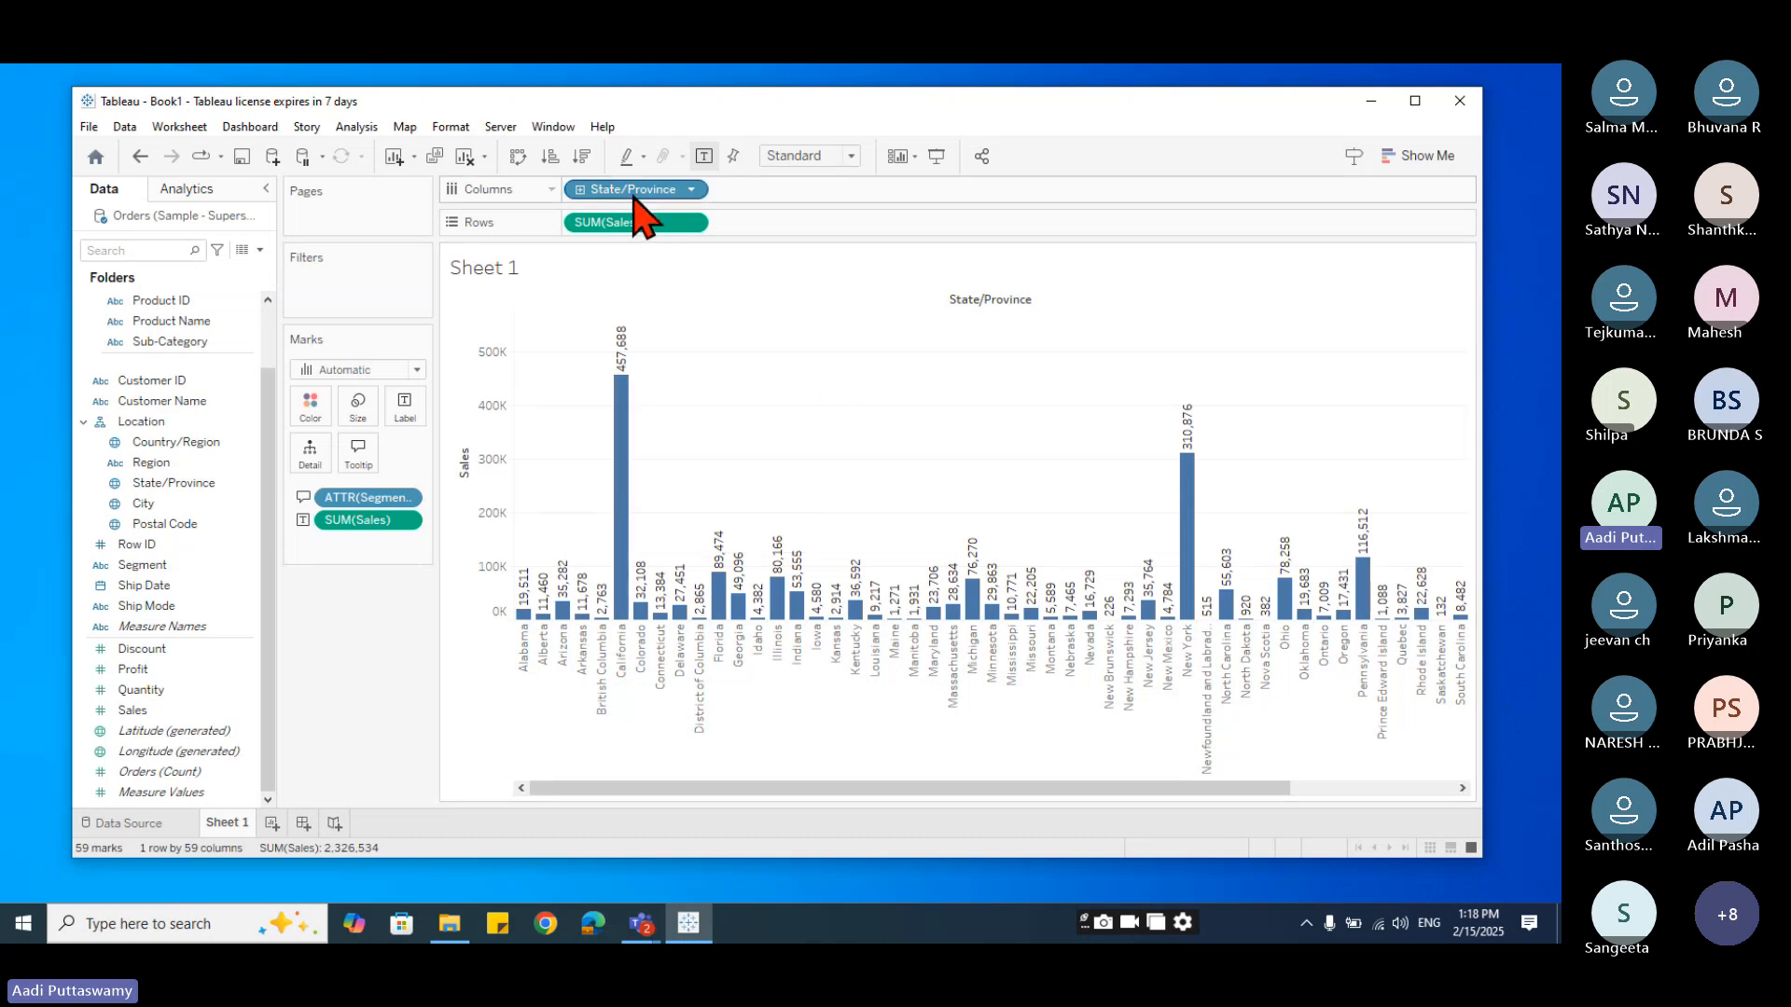
# - Replace State/Province with Sub-Category on the columns shelf and remove Segment from the Tooltip mark
pyautogui.moveTo(638, 190); pyautogui.dragTo(388, 669)
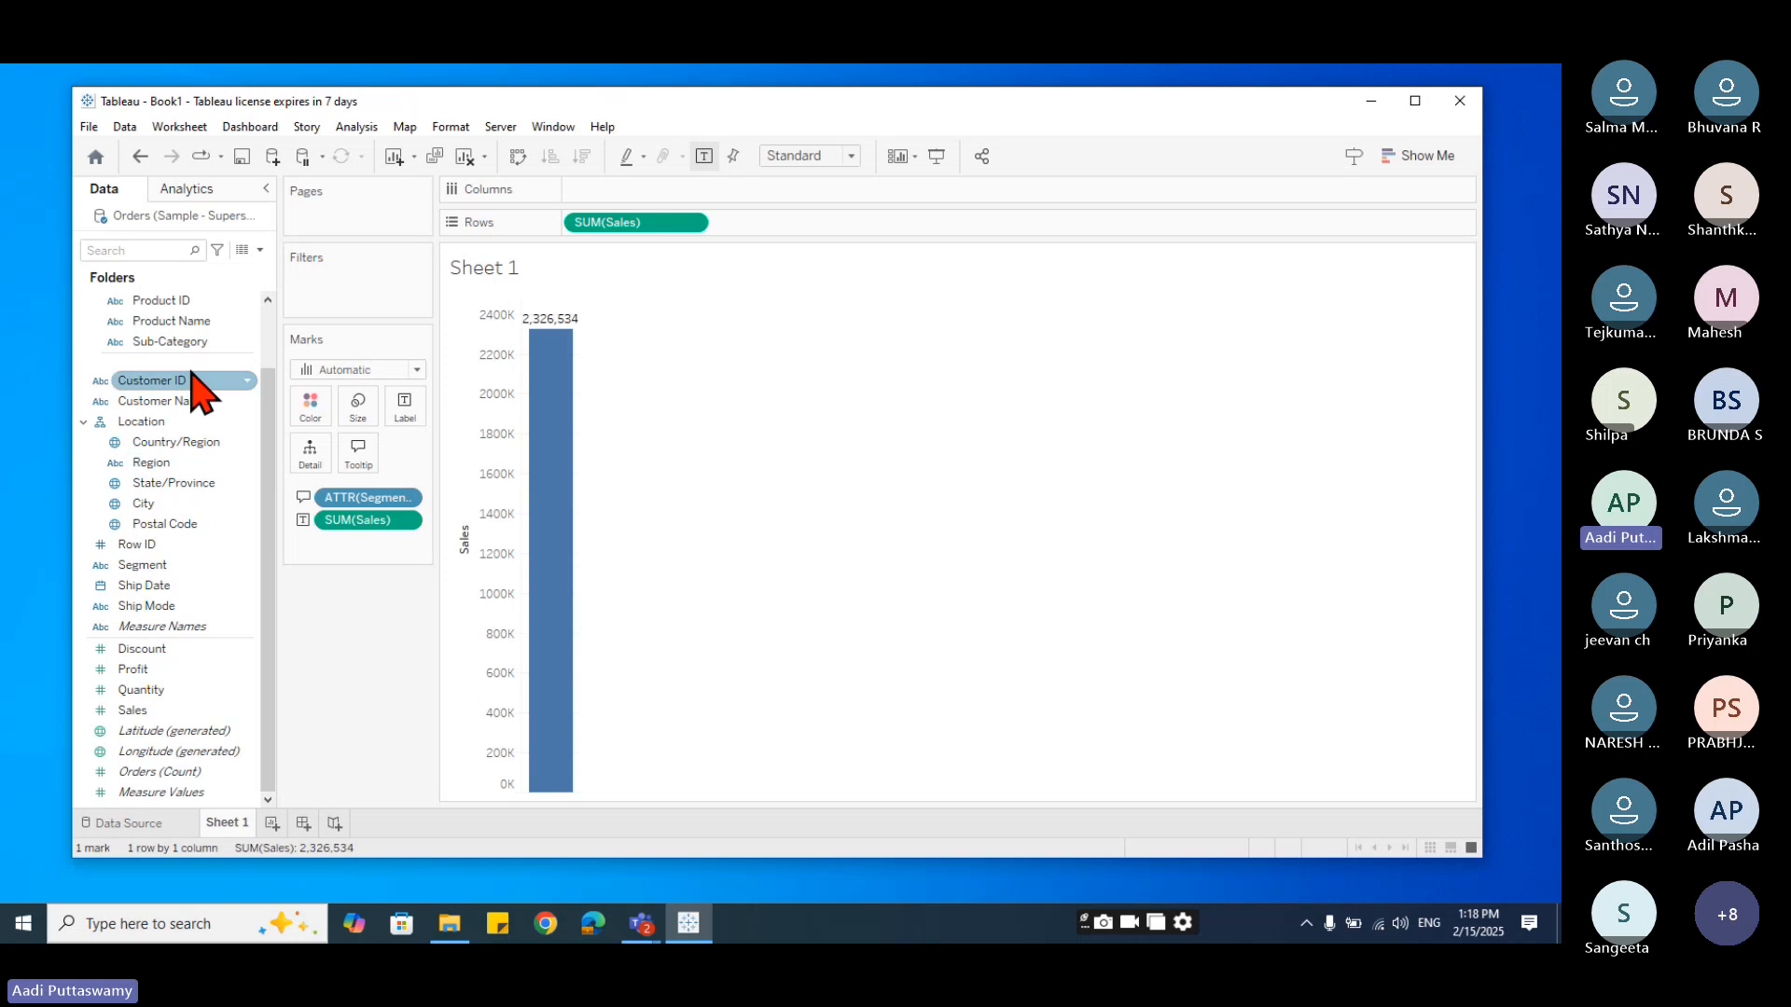
pyautogui.moveTo(170, 341); pyautogui.dragTo(668, 193)
pyautogui.moveTo(369, 498); pyautogui.dragTo(241, 673)
# - Add Category to the tooltips of the Sub-Category bars, and swap rows and columns to get horizontal bars
pyautogui.scroll(2, 168, 406)
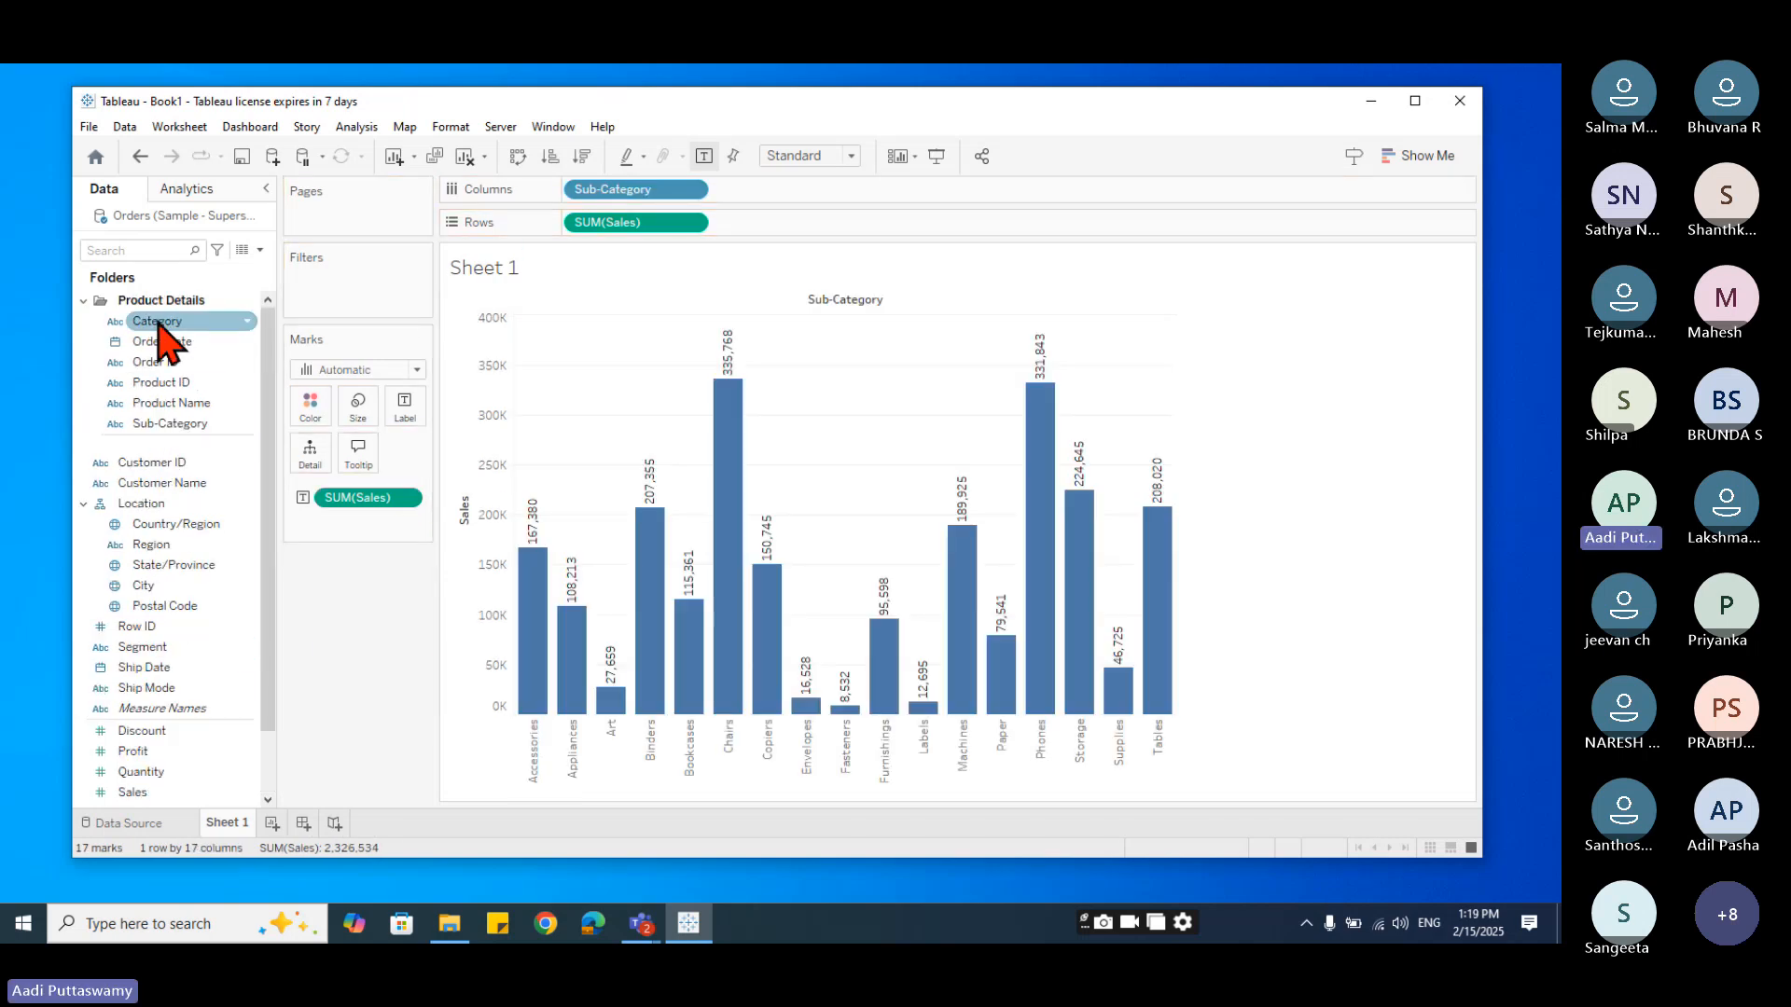
pyautogui.moveTo(157, 321); pyautogui.dragTo(350, 490)
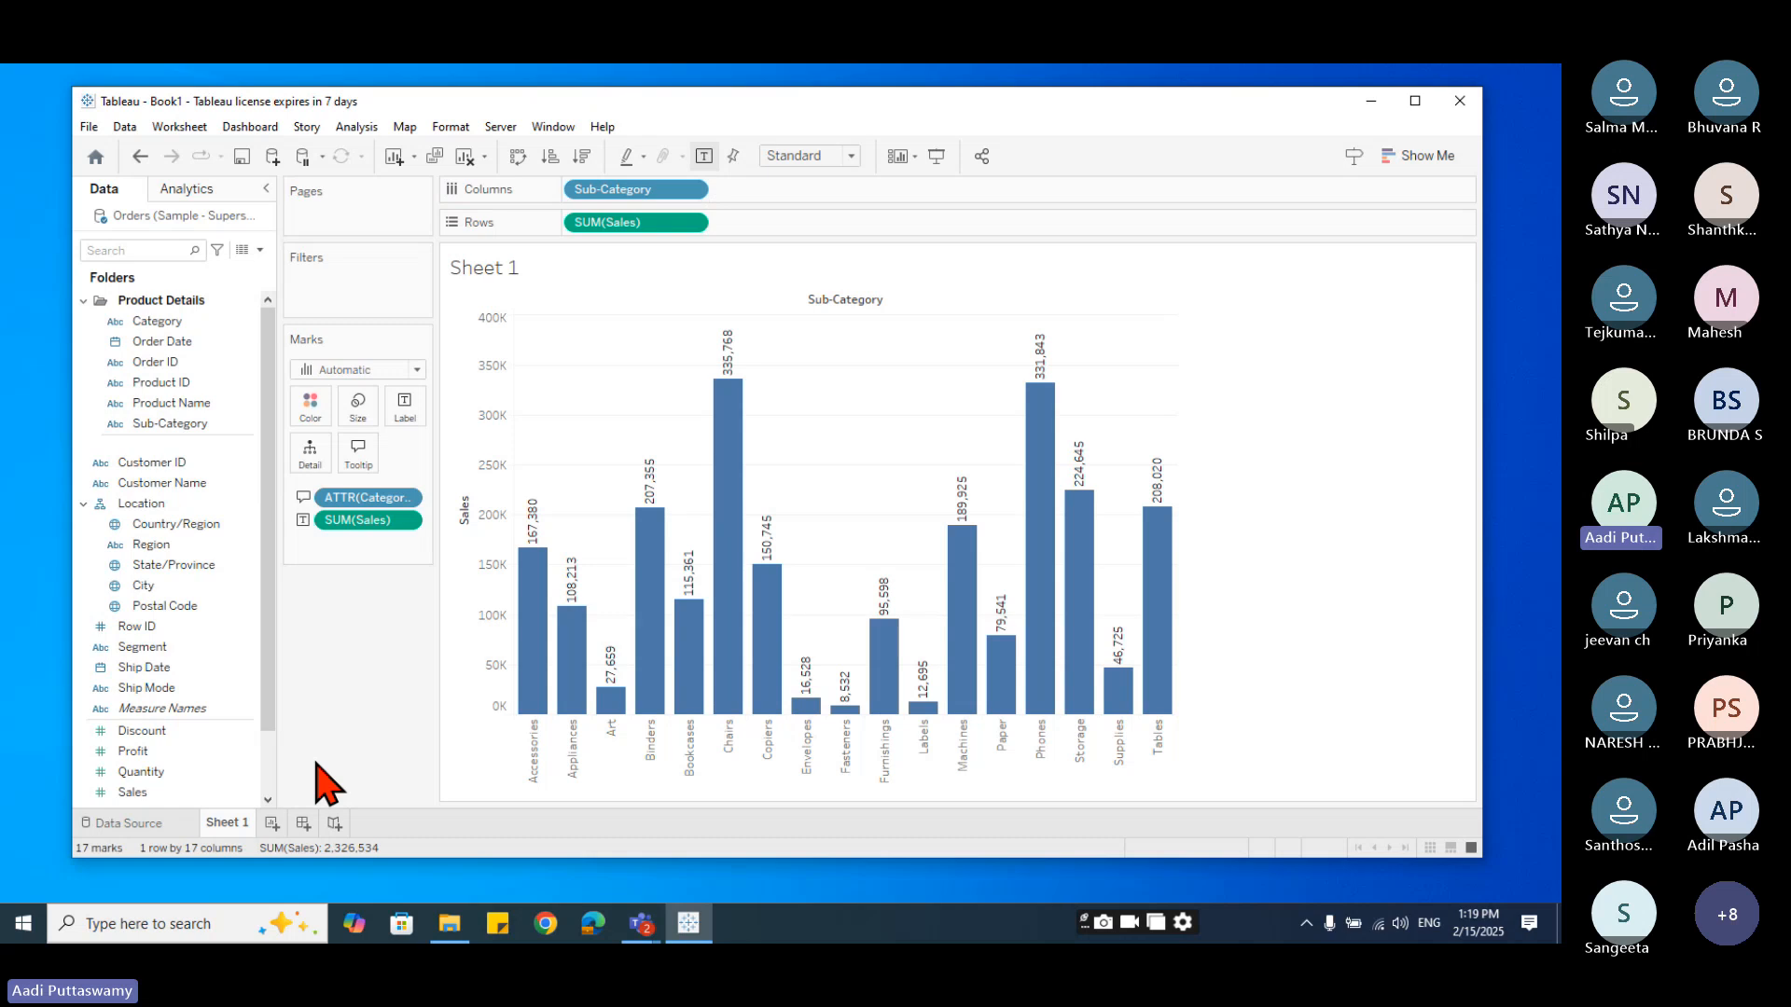
pyautogui.moveTo(520, 685)
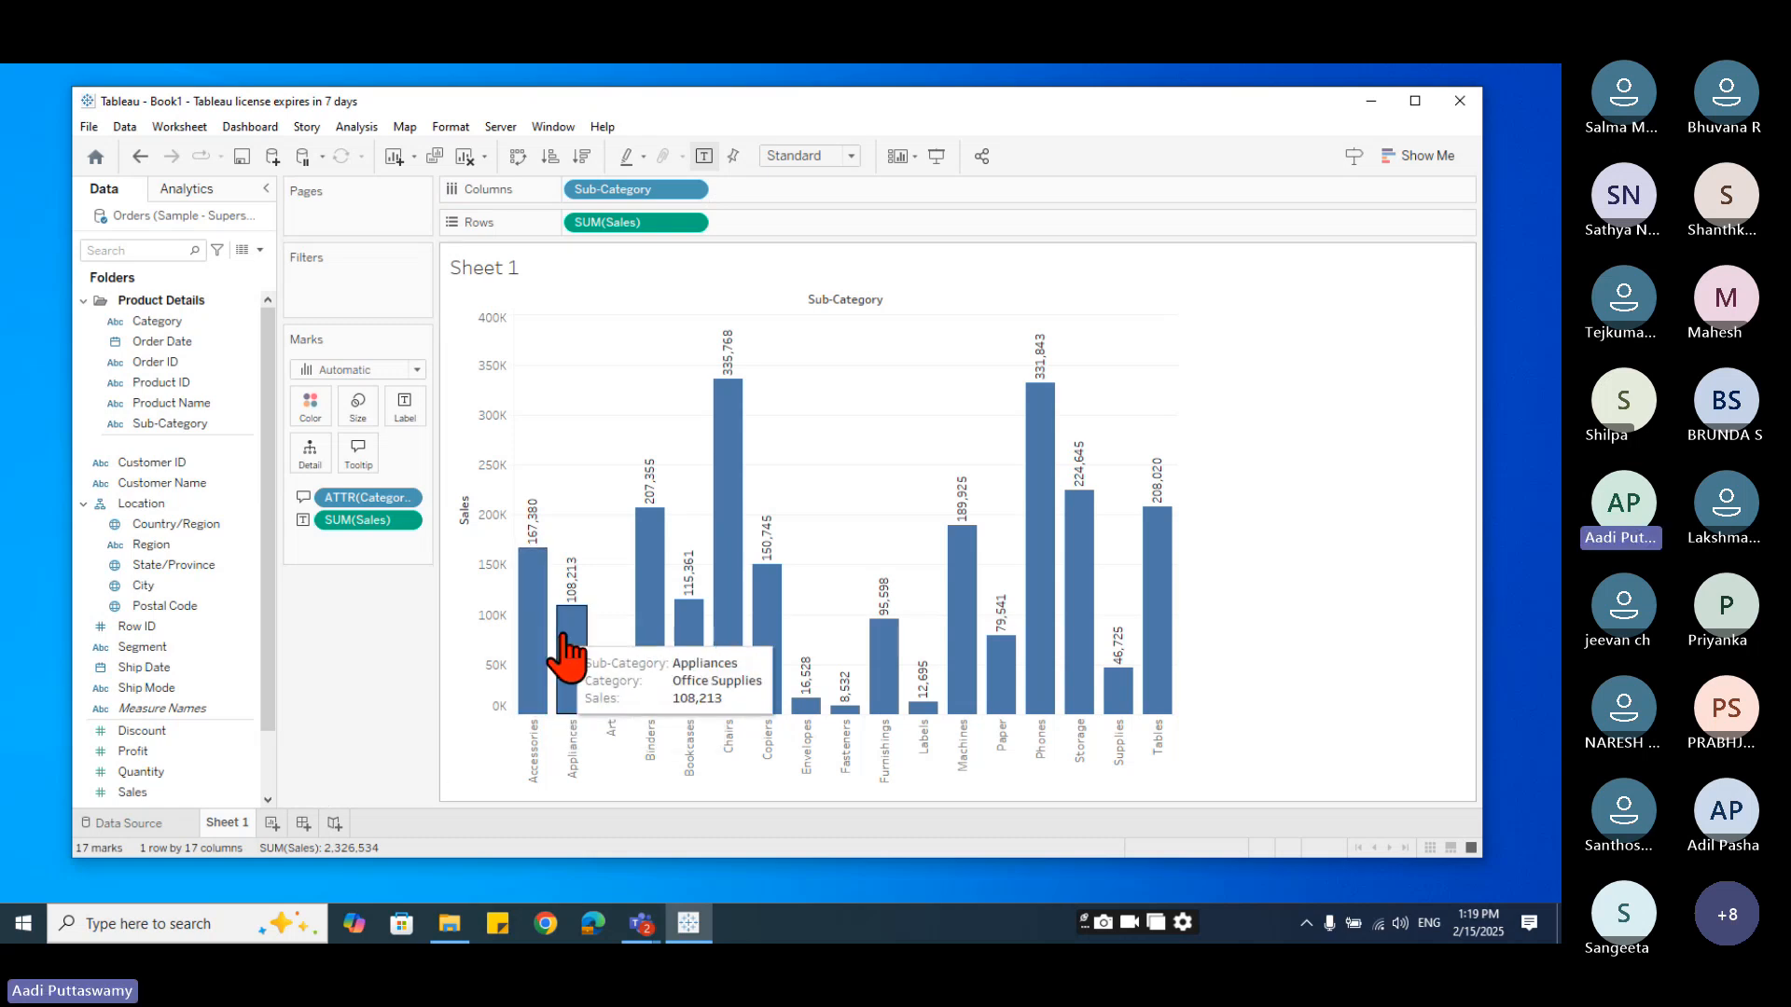
pyautogui.moveTo(608, 692)
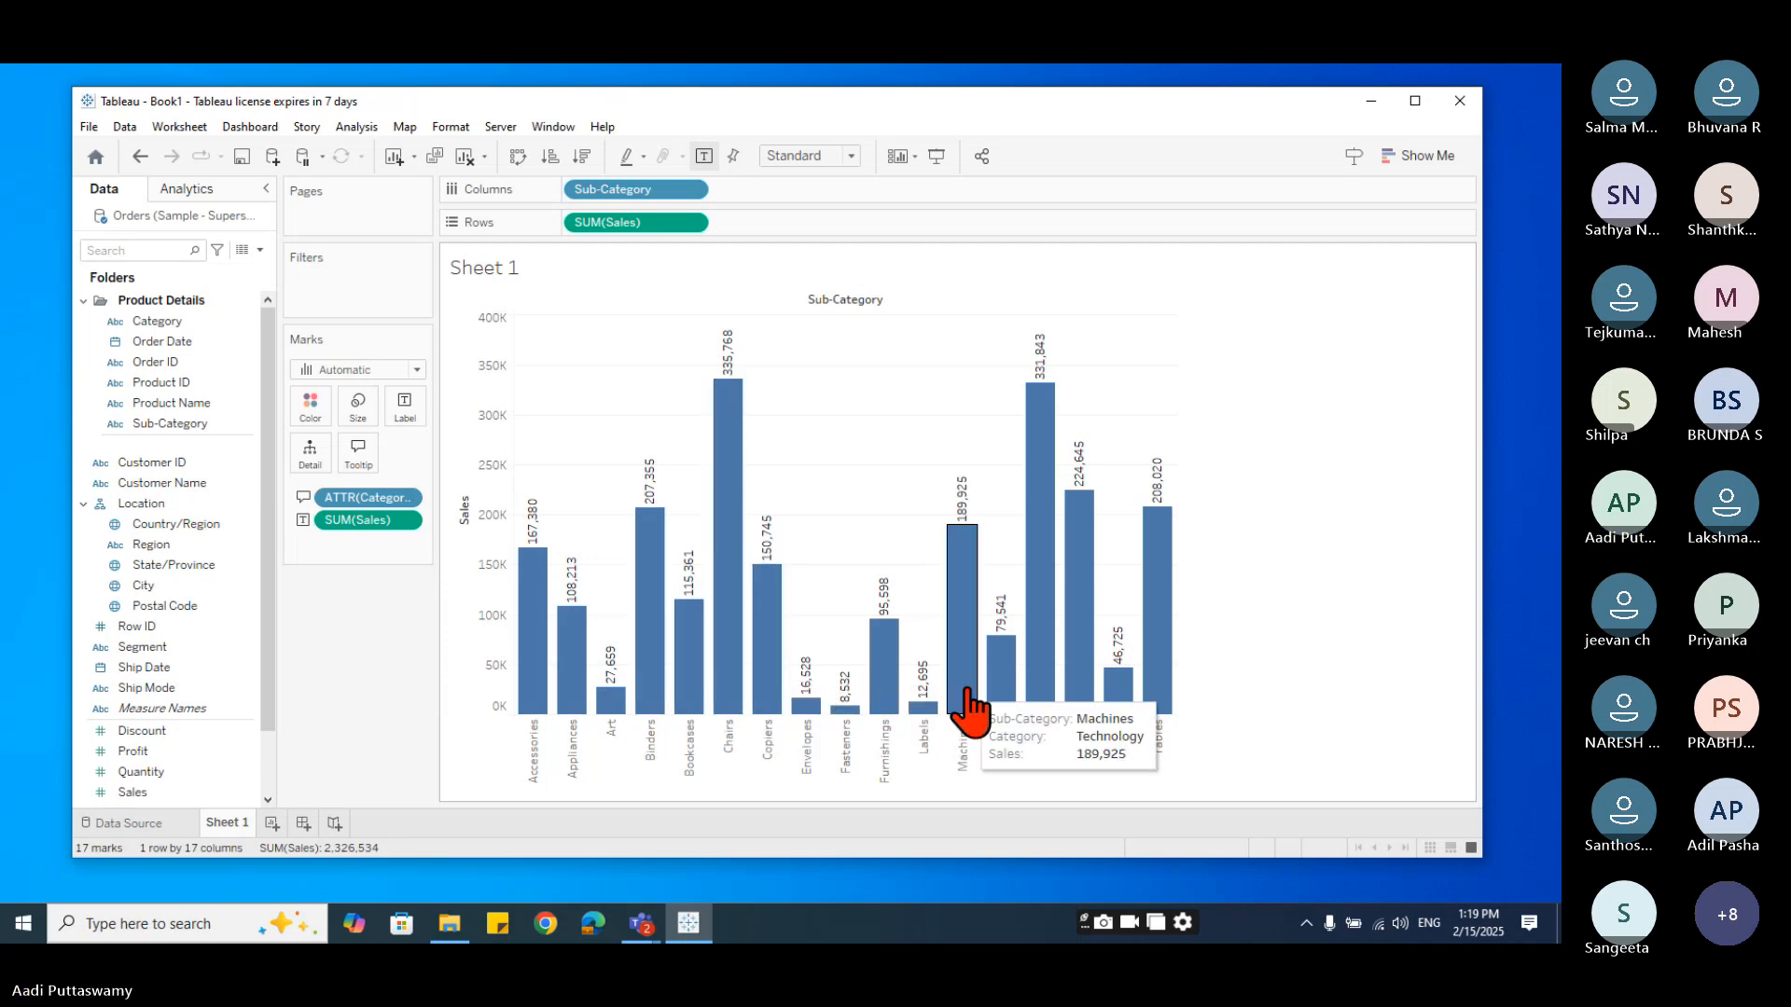
pyautogui.moveTo(1138, 679)
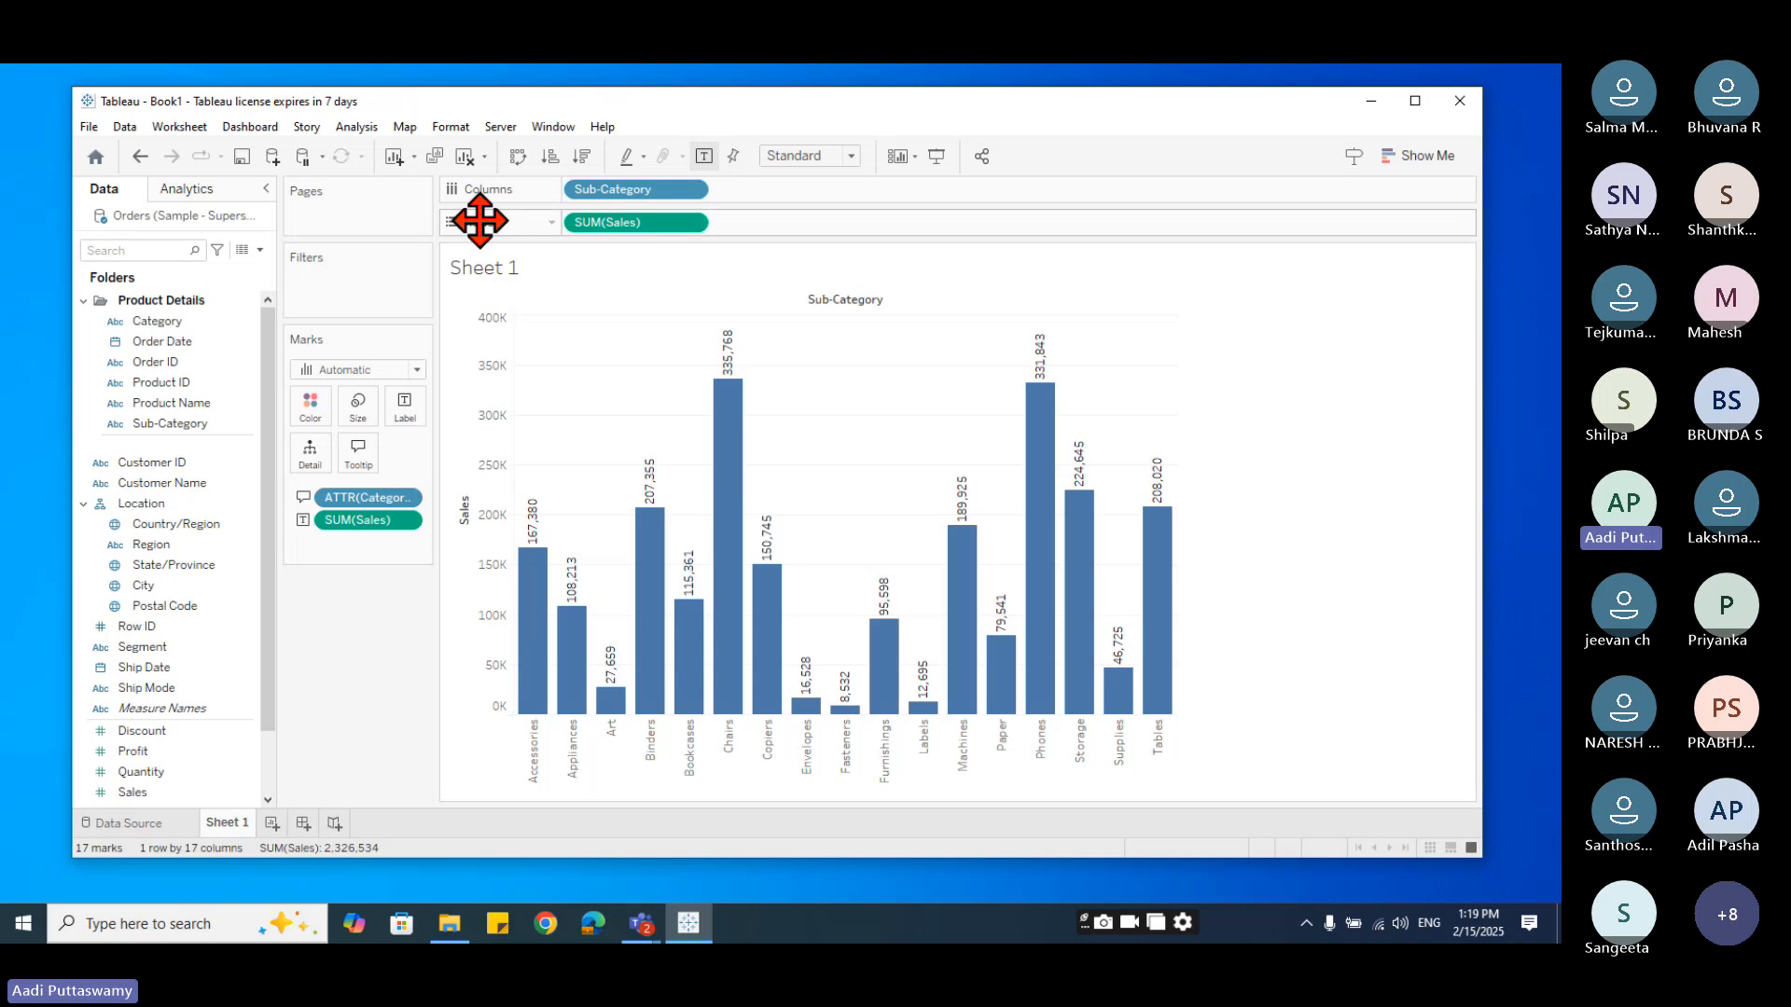
pyautogui.click(518, 157)
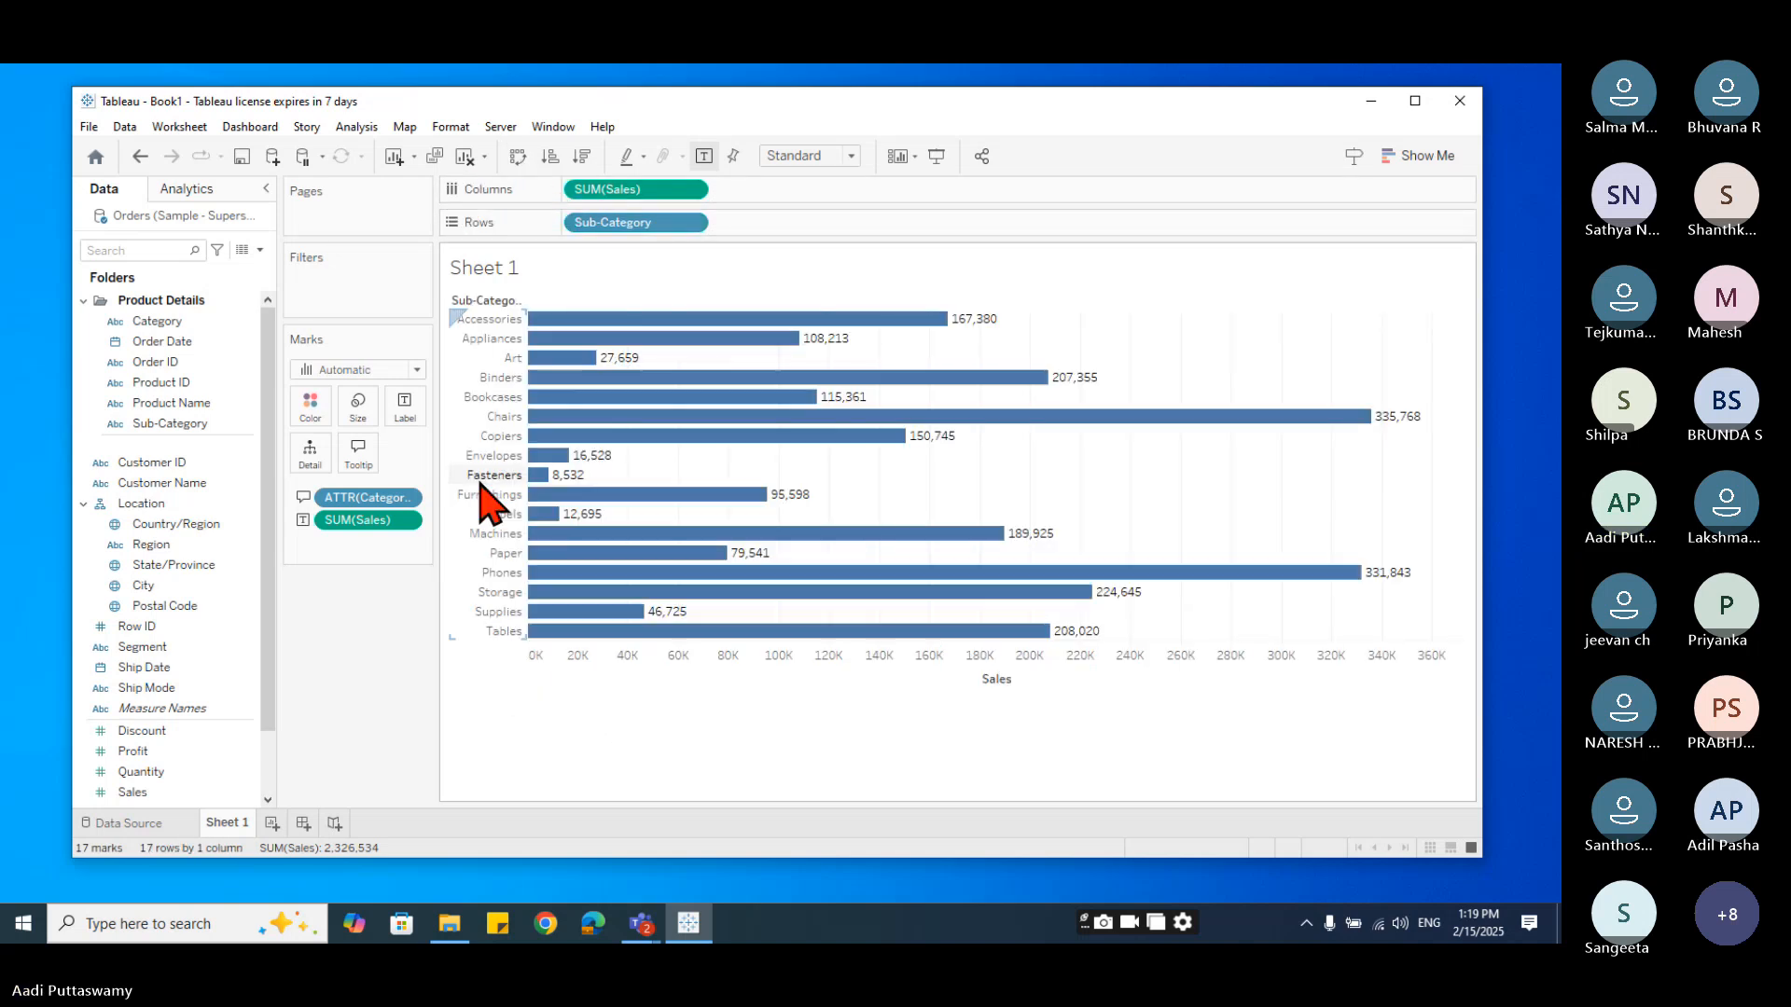
# - Clear the sheet and plot Profit on columns against Sales on rows as a scatter plot
pyautogui.click(463, 156)
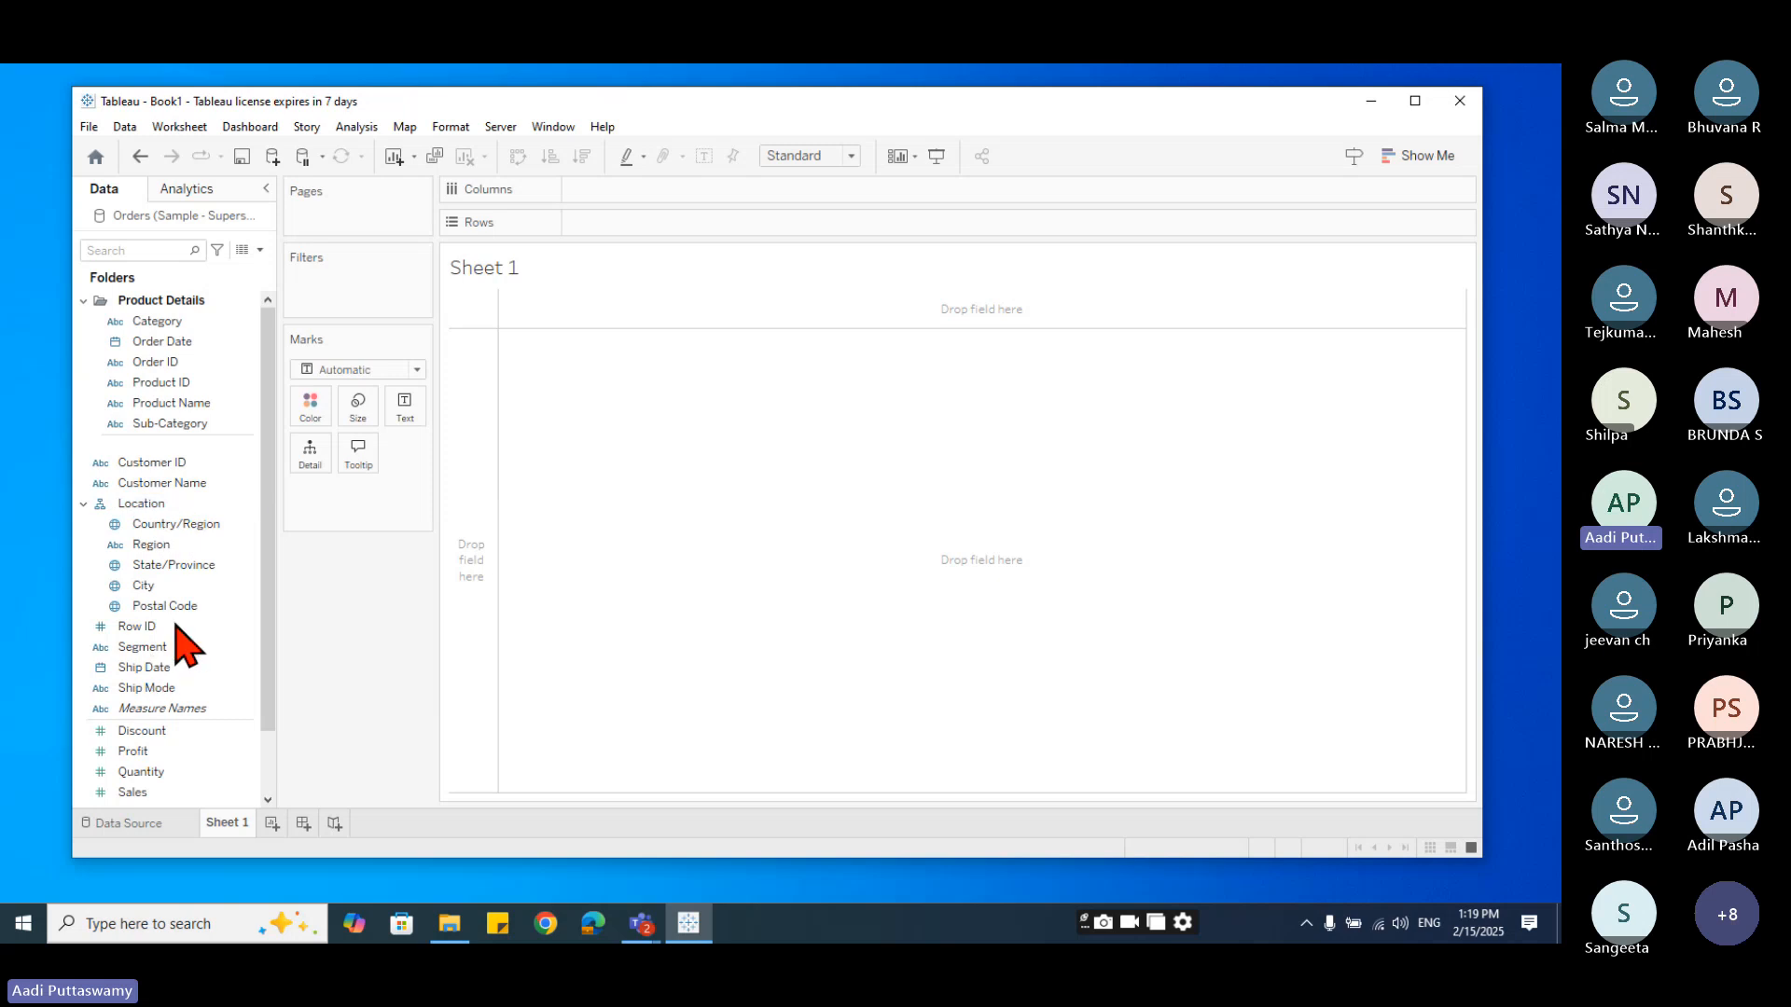
pyautogui.scroll(-2, 177, 644)
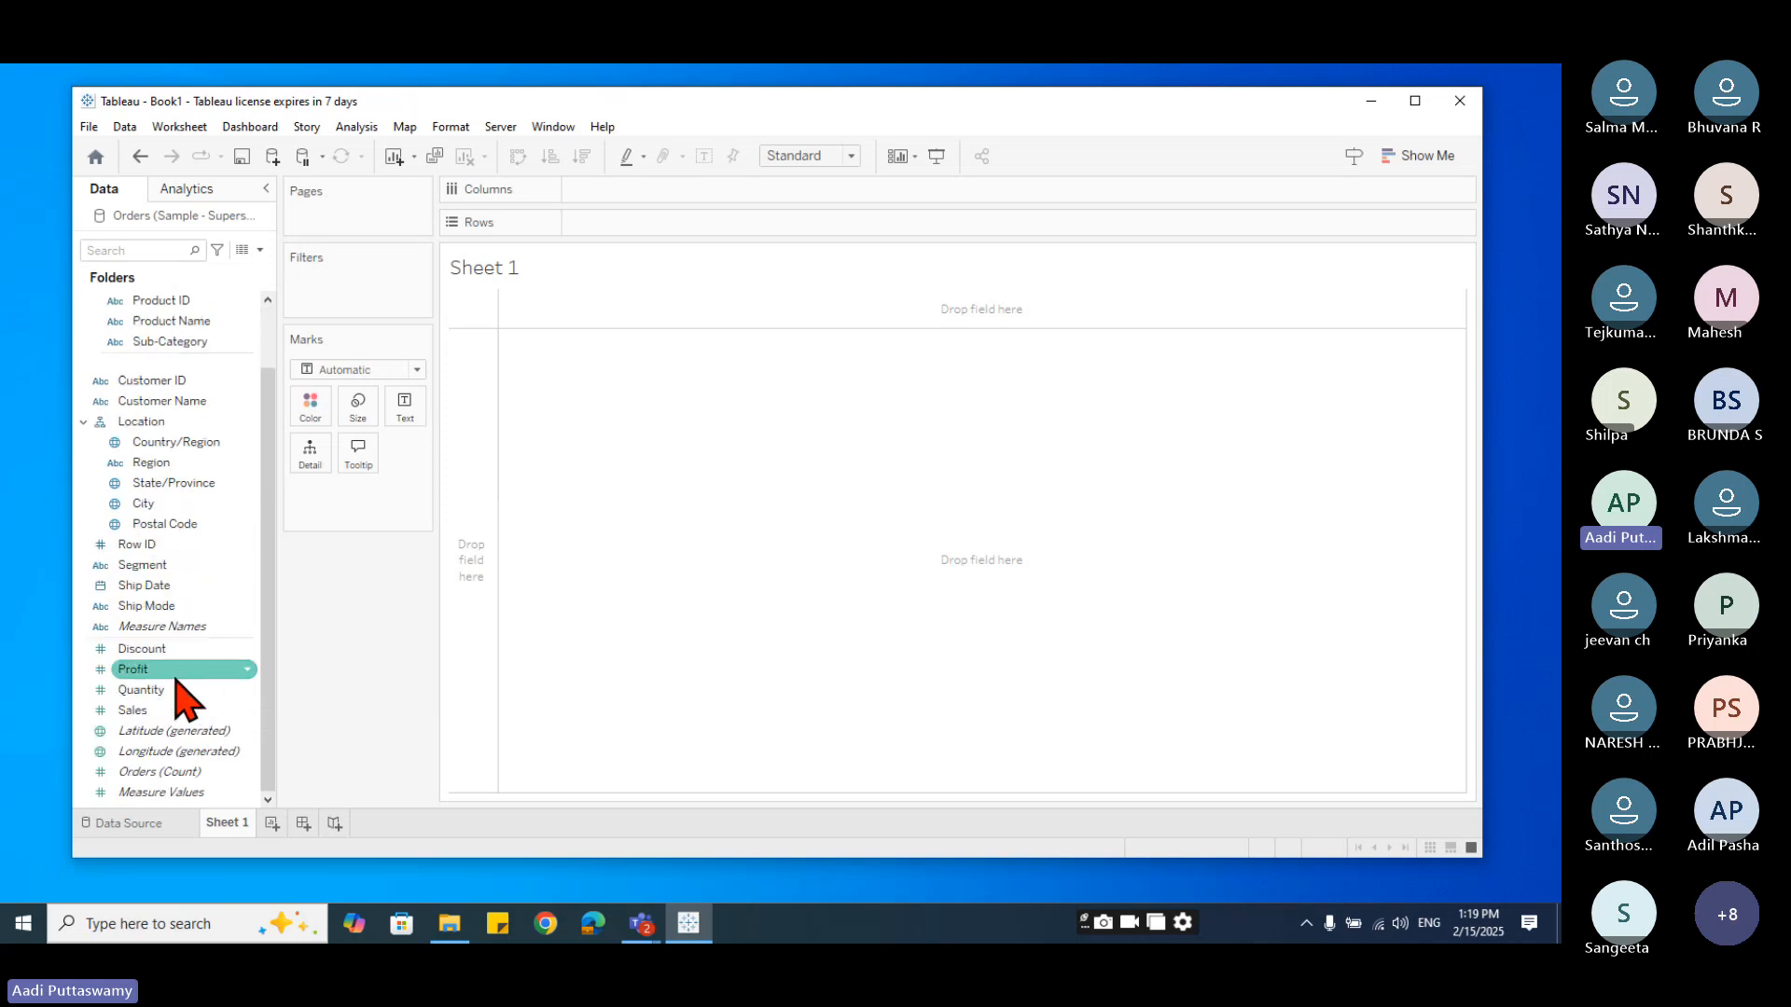
pyautogui.moveTo(176, 681); pyautogui.dragTo(623, 192)
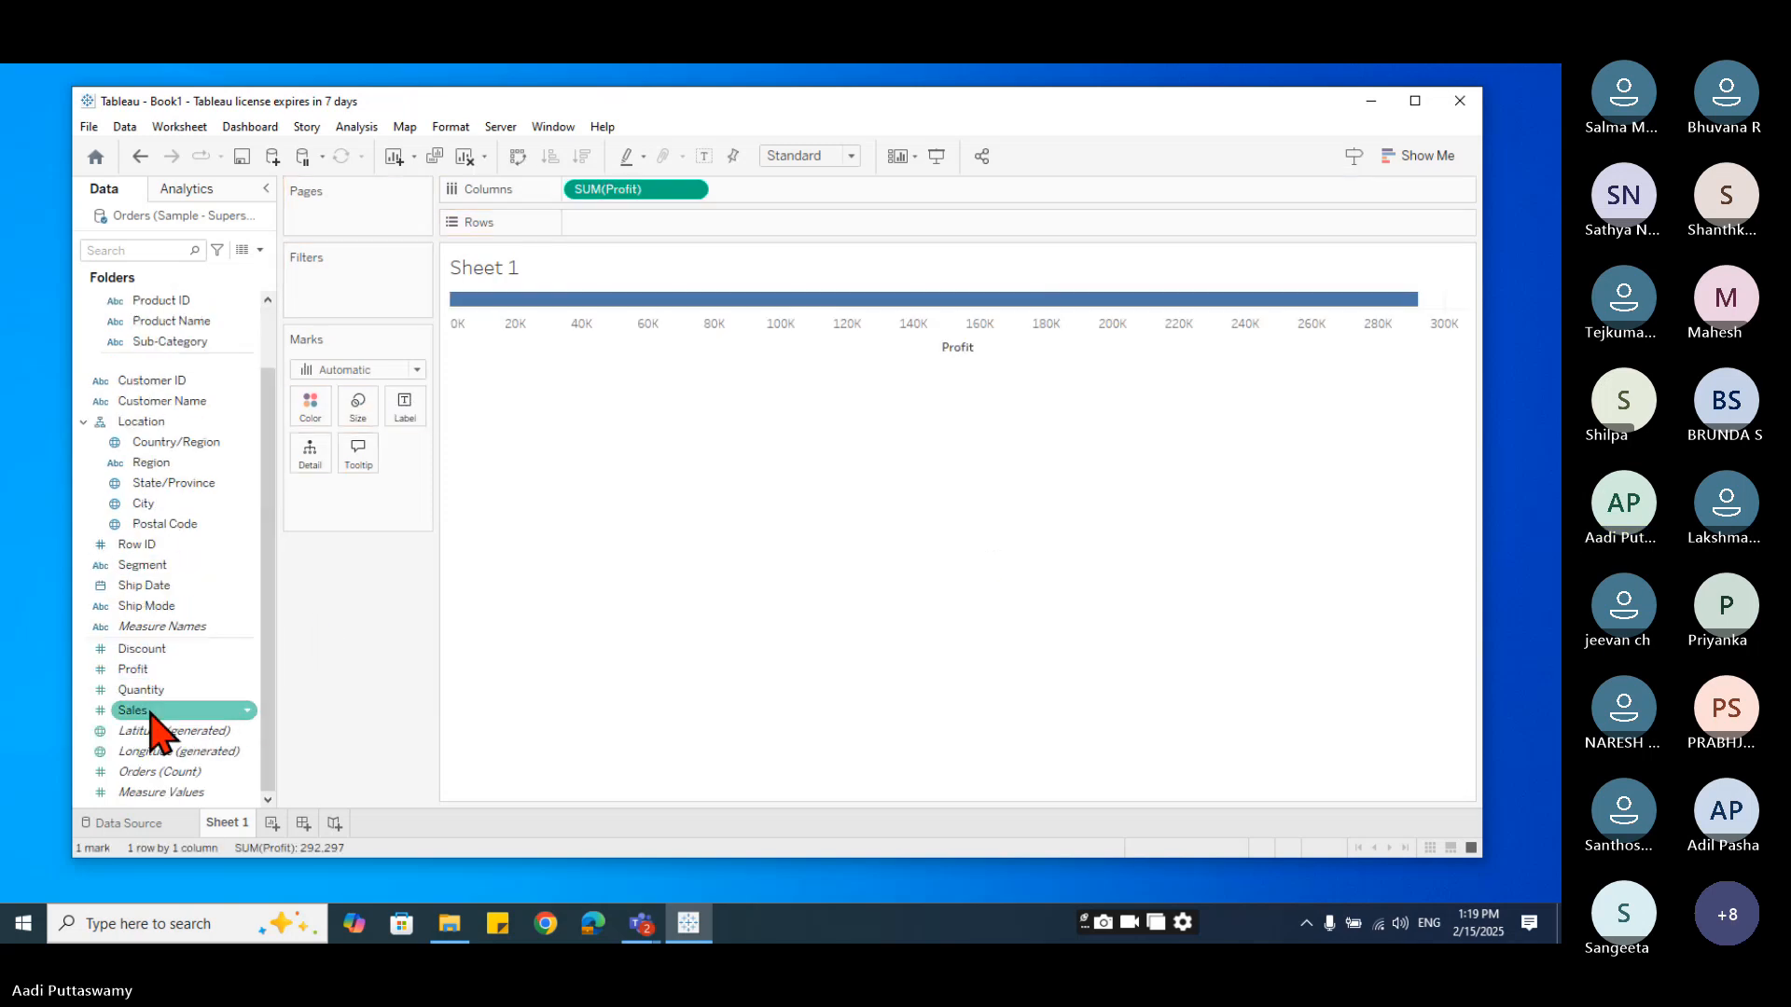
pyautogui.moveTo(150, 713); pyautogui.dragTo(623, 668)
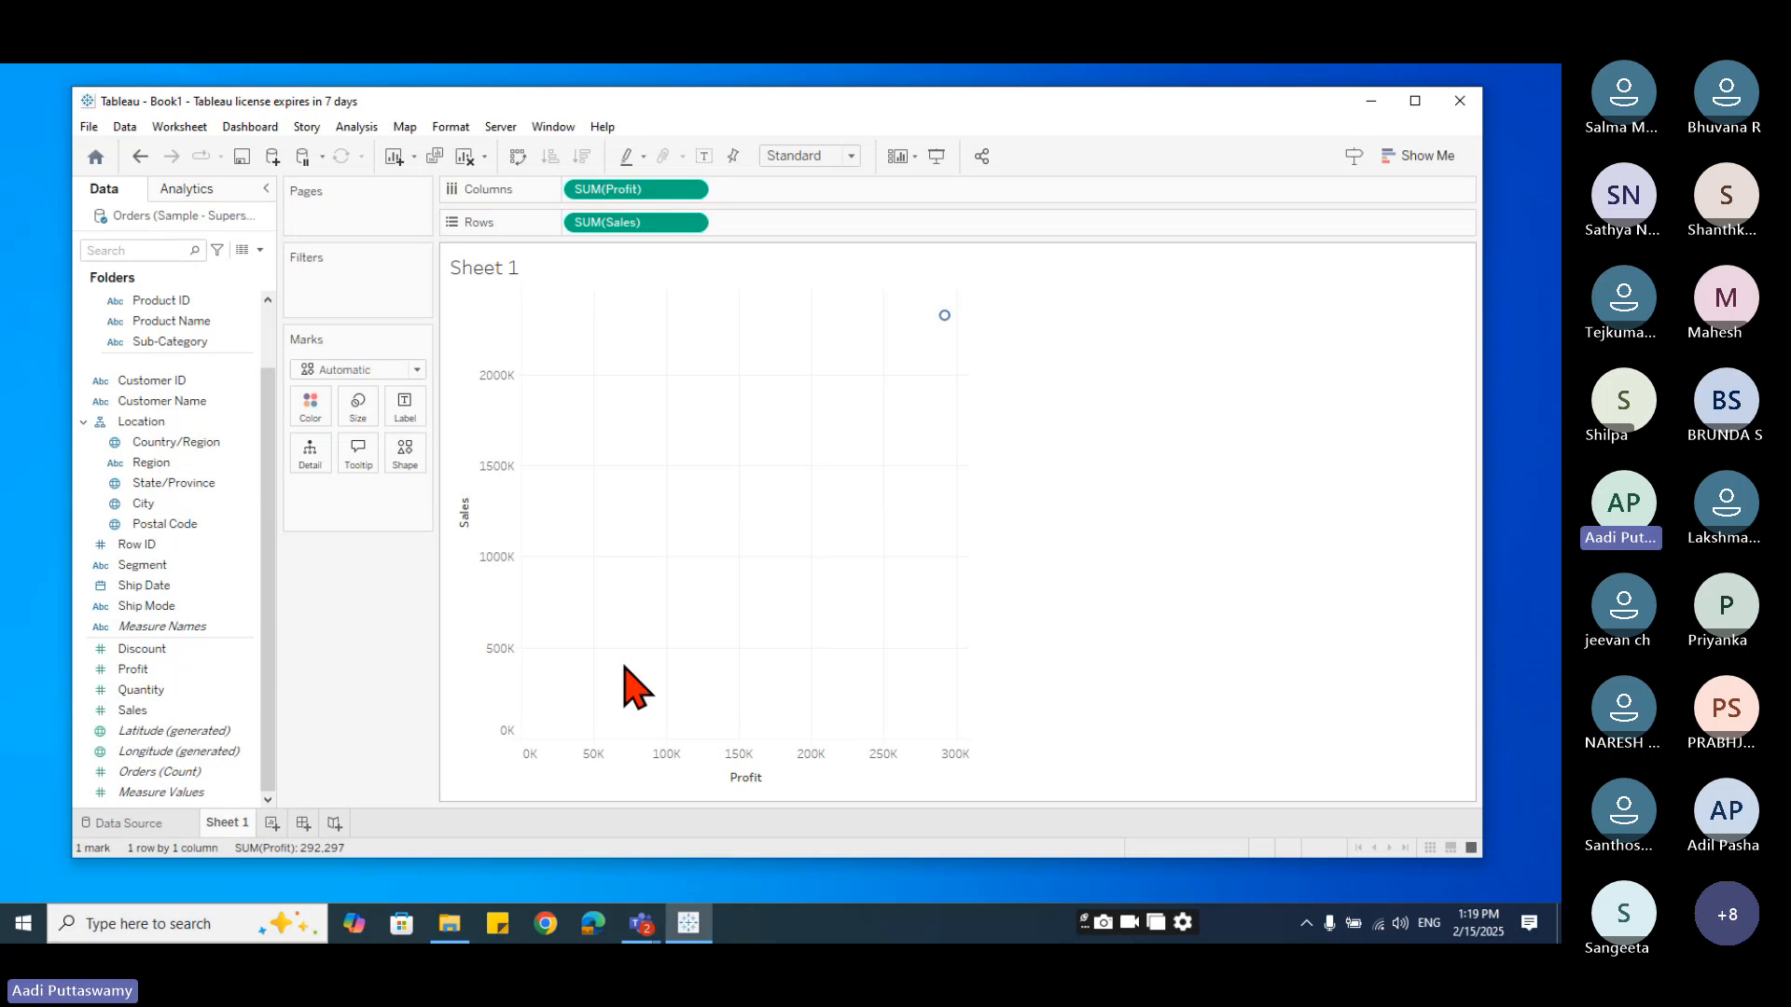
pyautogui.moveTo(944, 318)
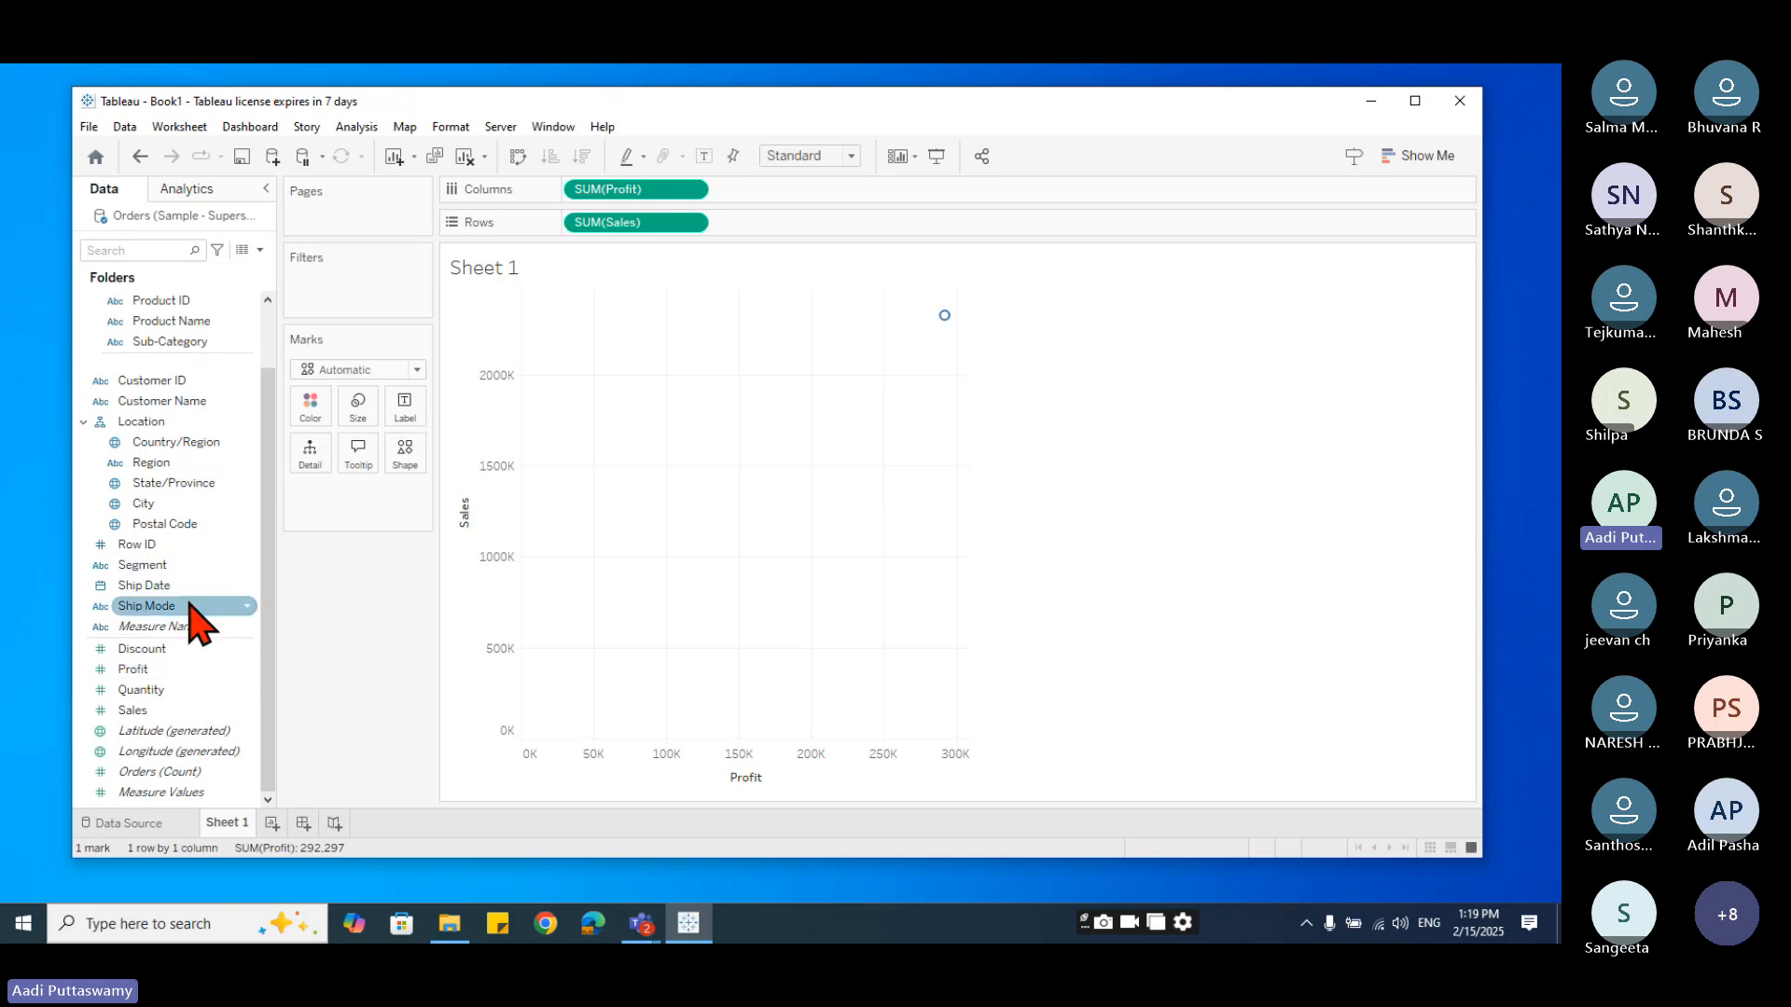
# - Color the scatter plot by Sub-Category and set the shape of its marks to filled circles
pyautogui.scroll(2, 192, 512)
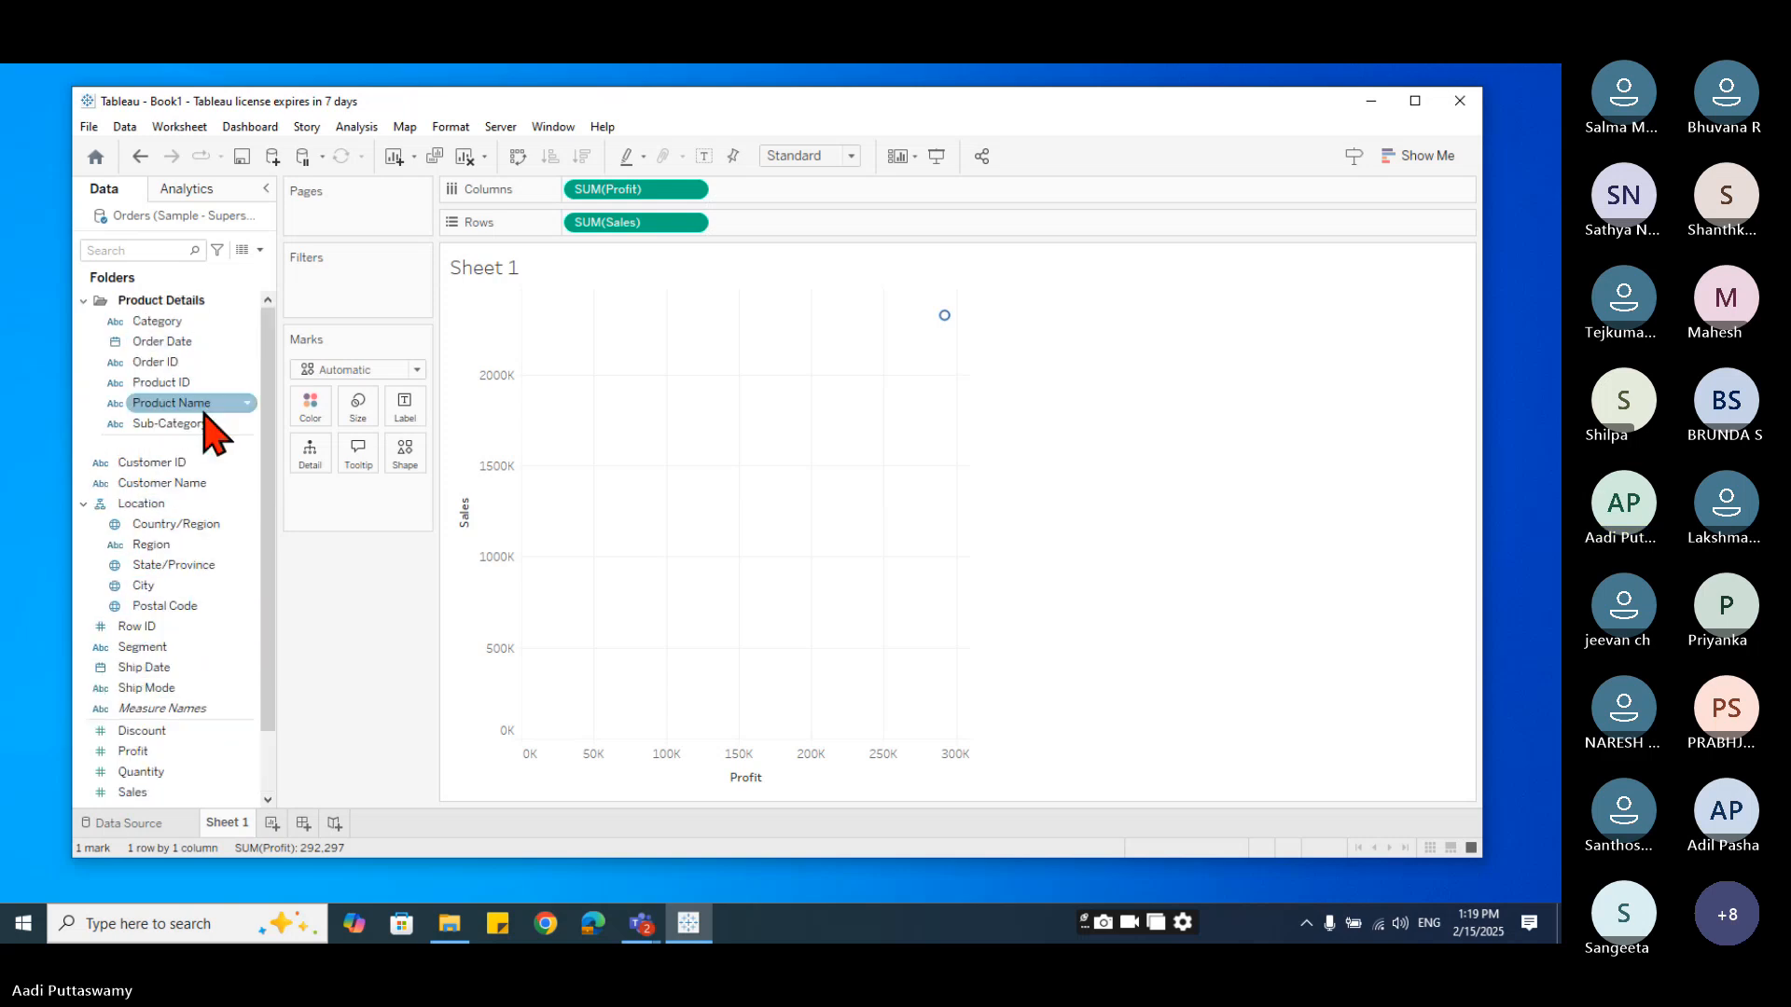
pyautogui.moveTo(187, 424); pyautogui.dragTo(312, 410)
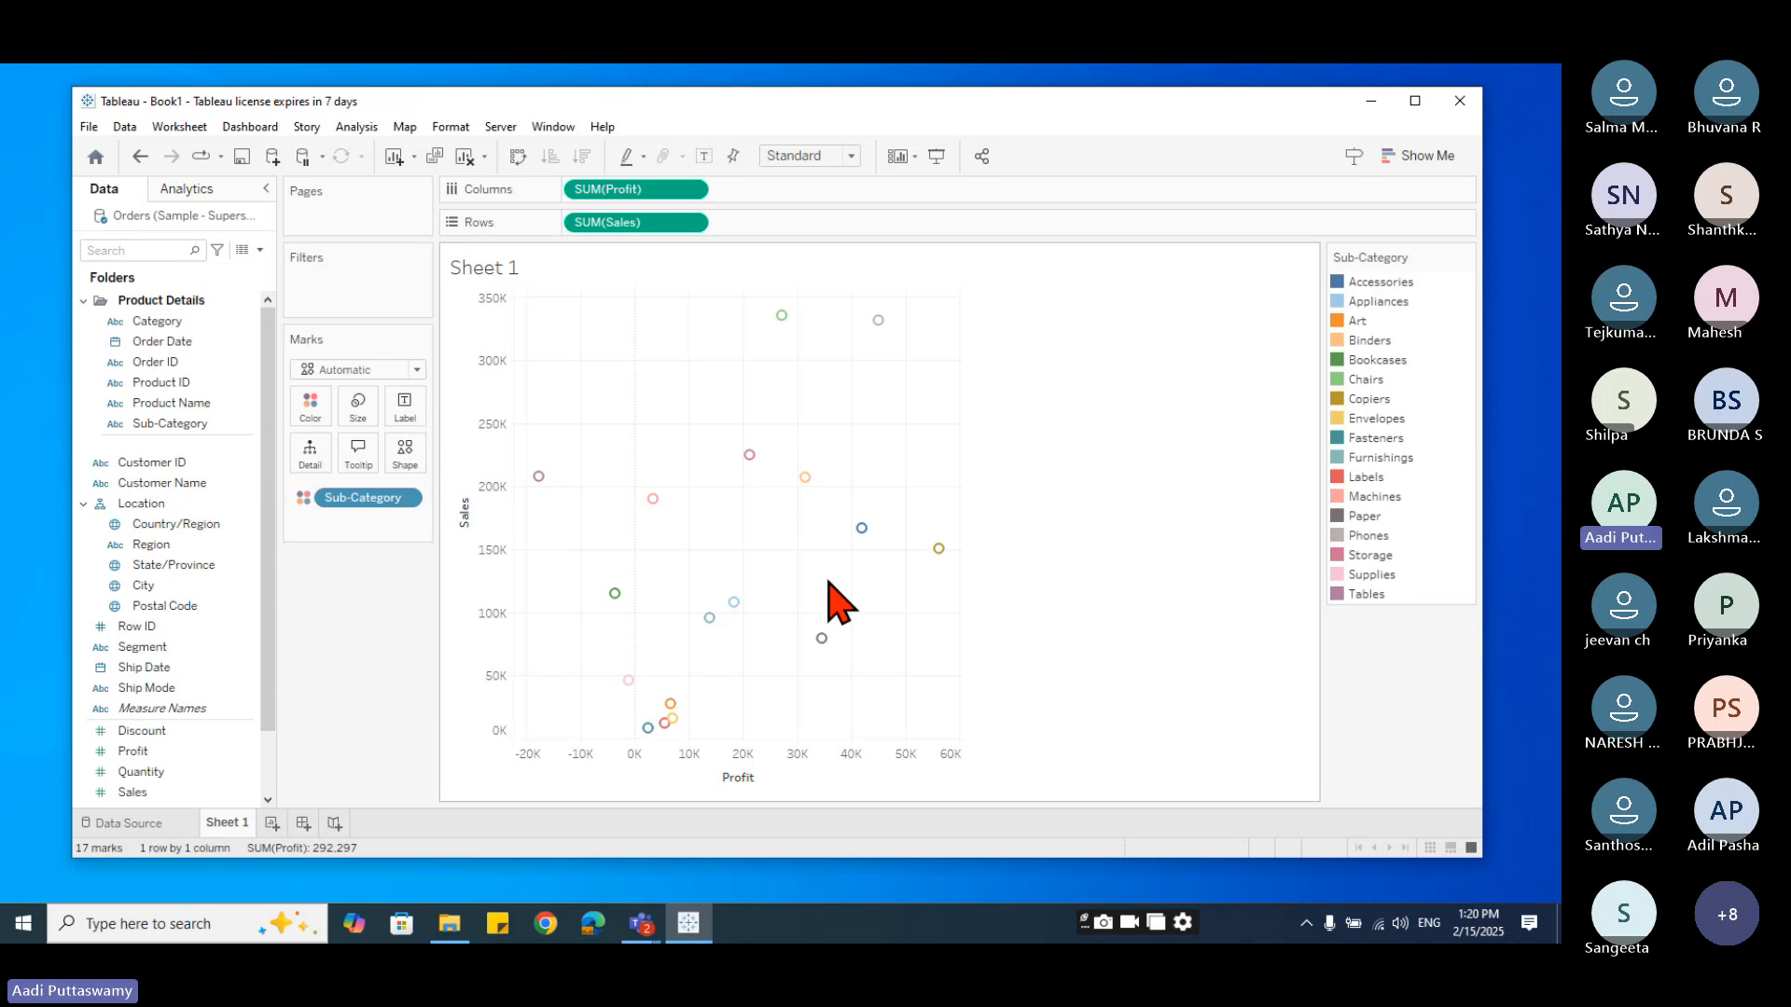
pyautogui.click(401, 471)
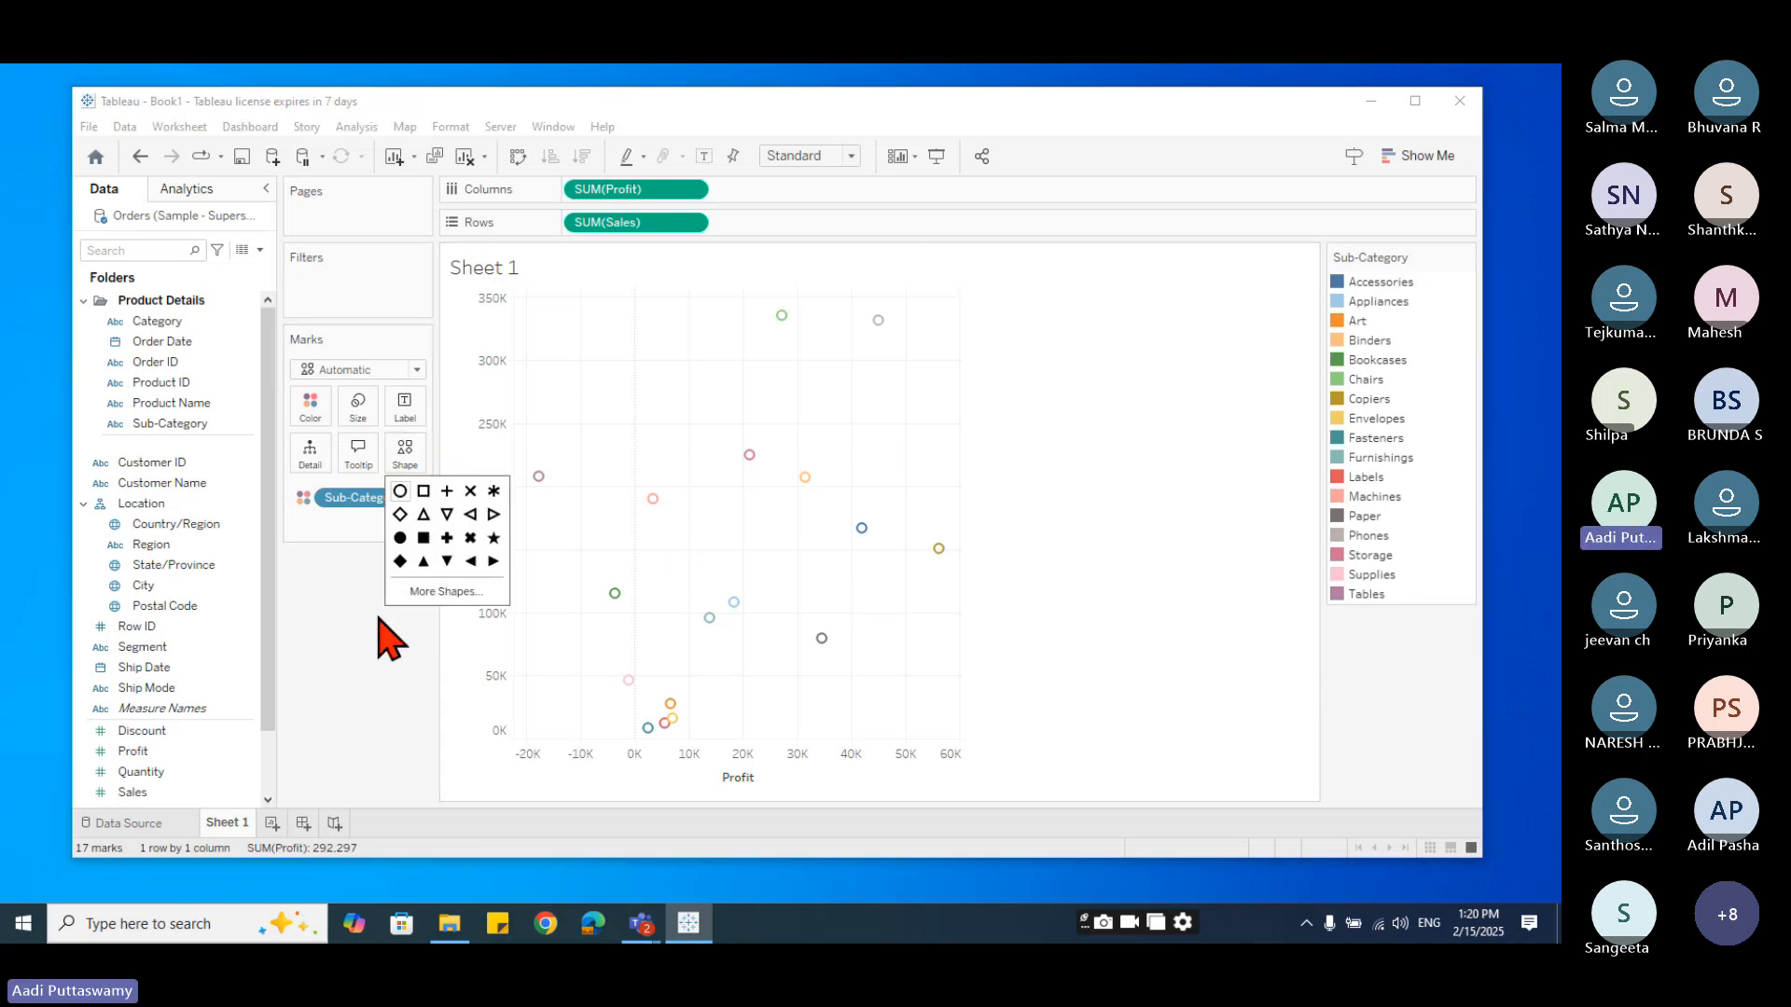
pyautogui.click(401, 538)
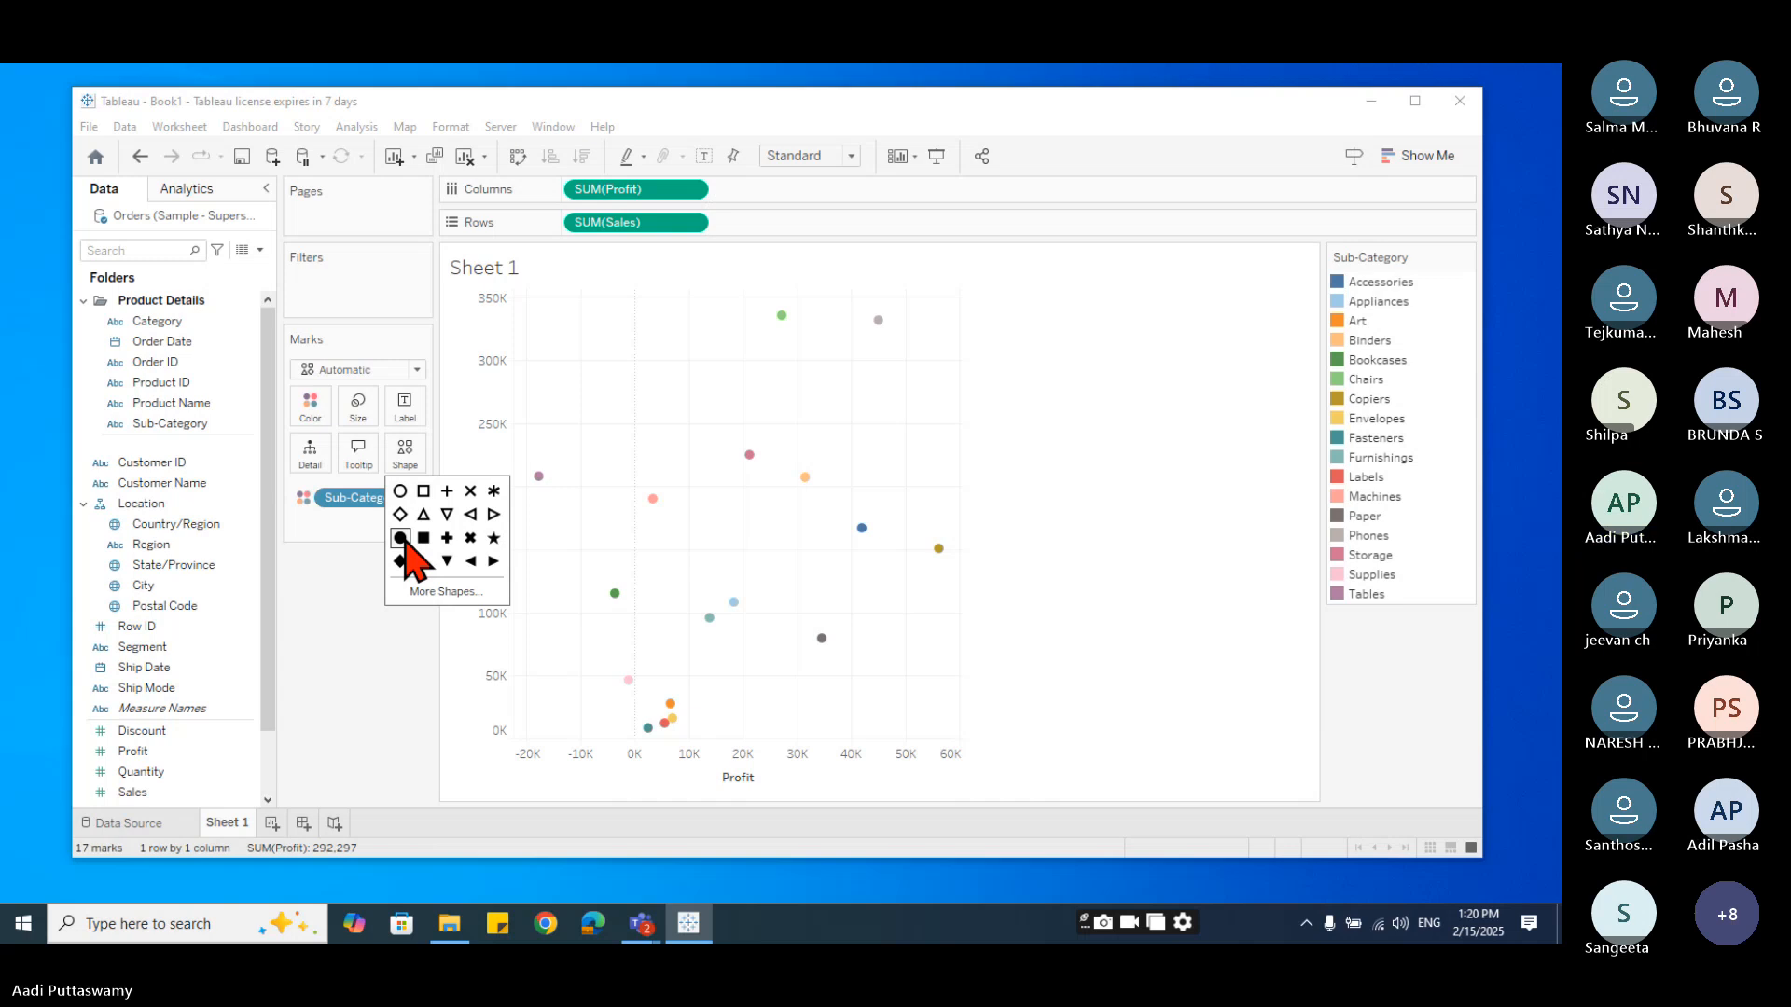
pyautogui.click(446, 561)
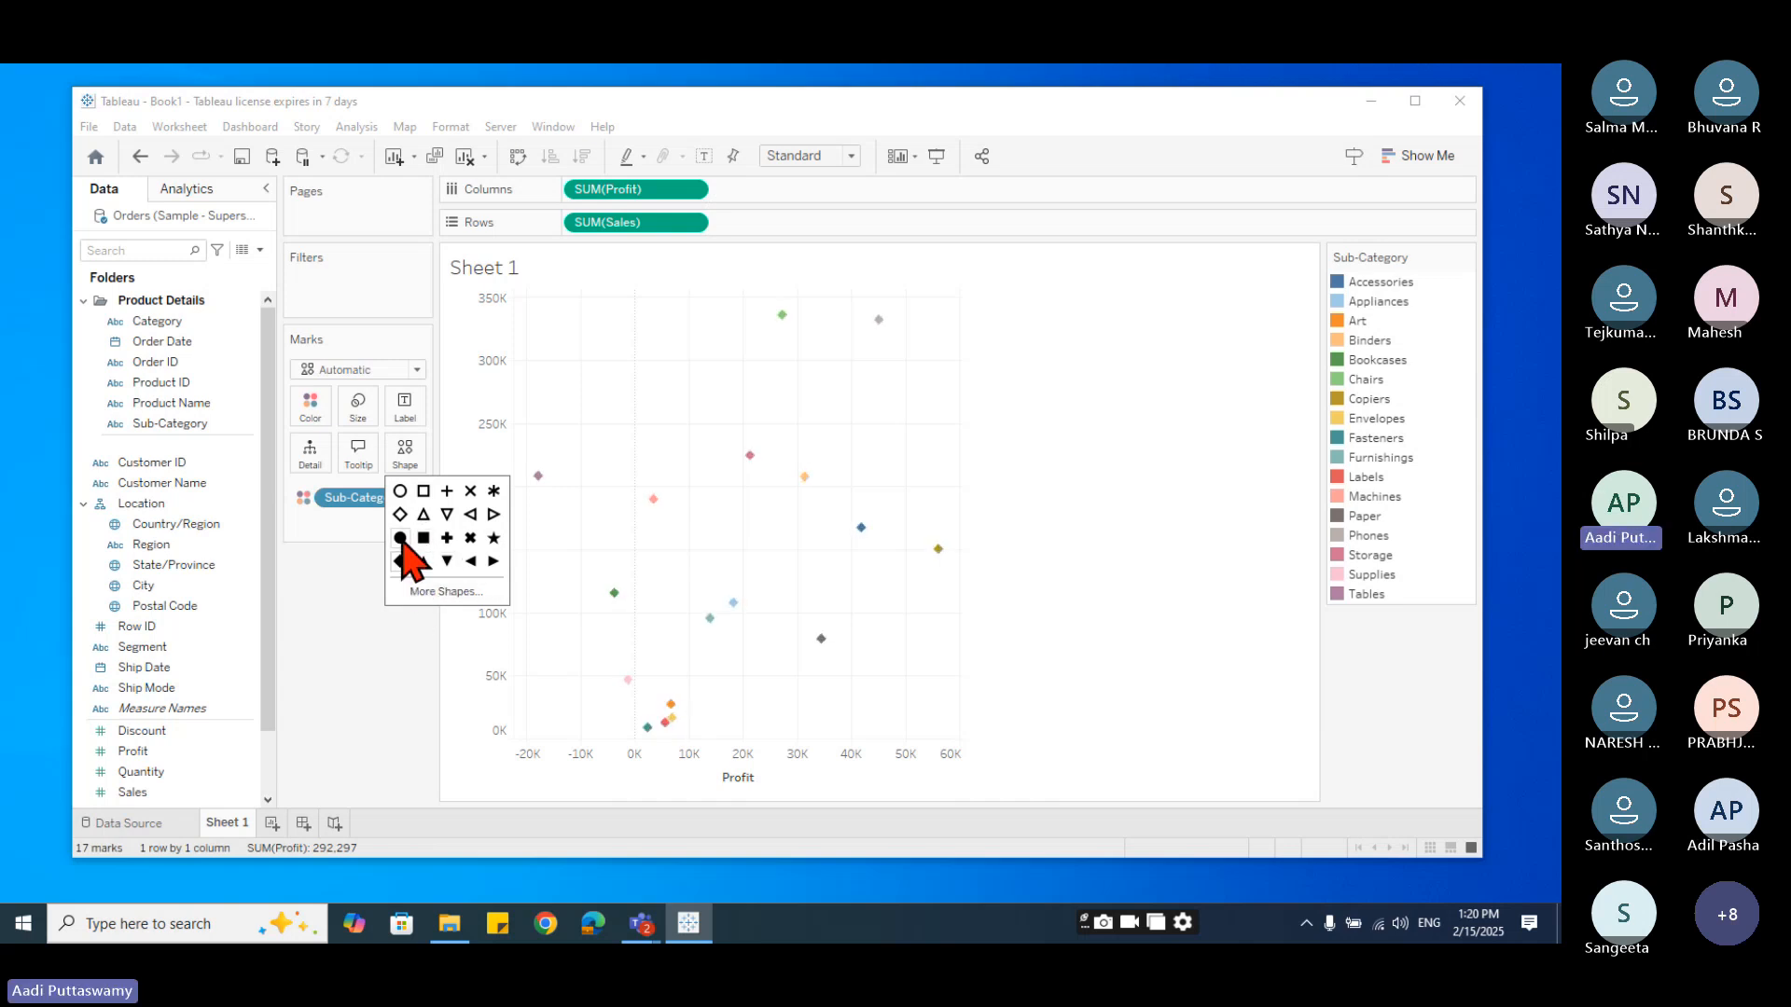
pyautogui.click(400, 538)
pyautogui.click(388, 654)
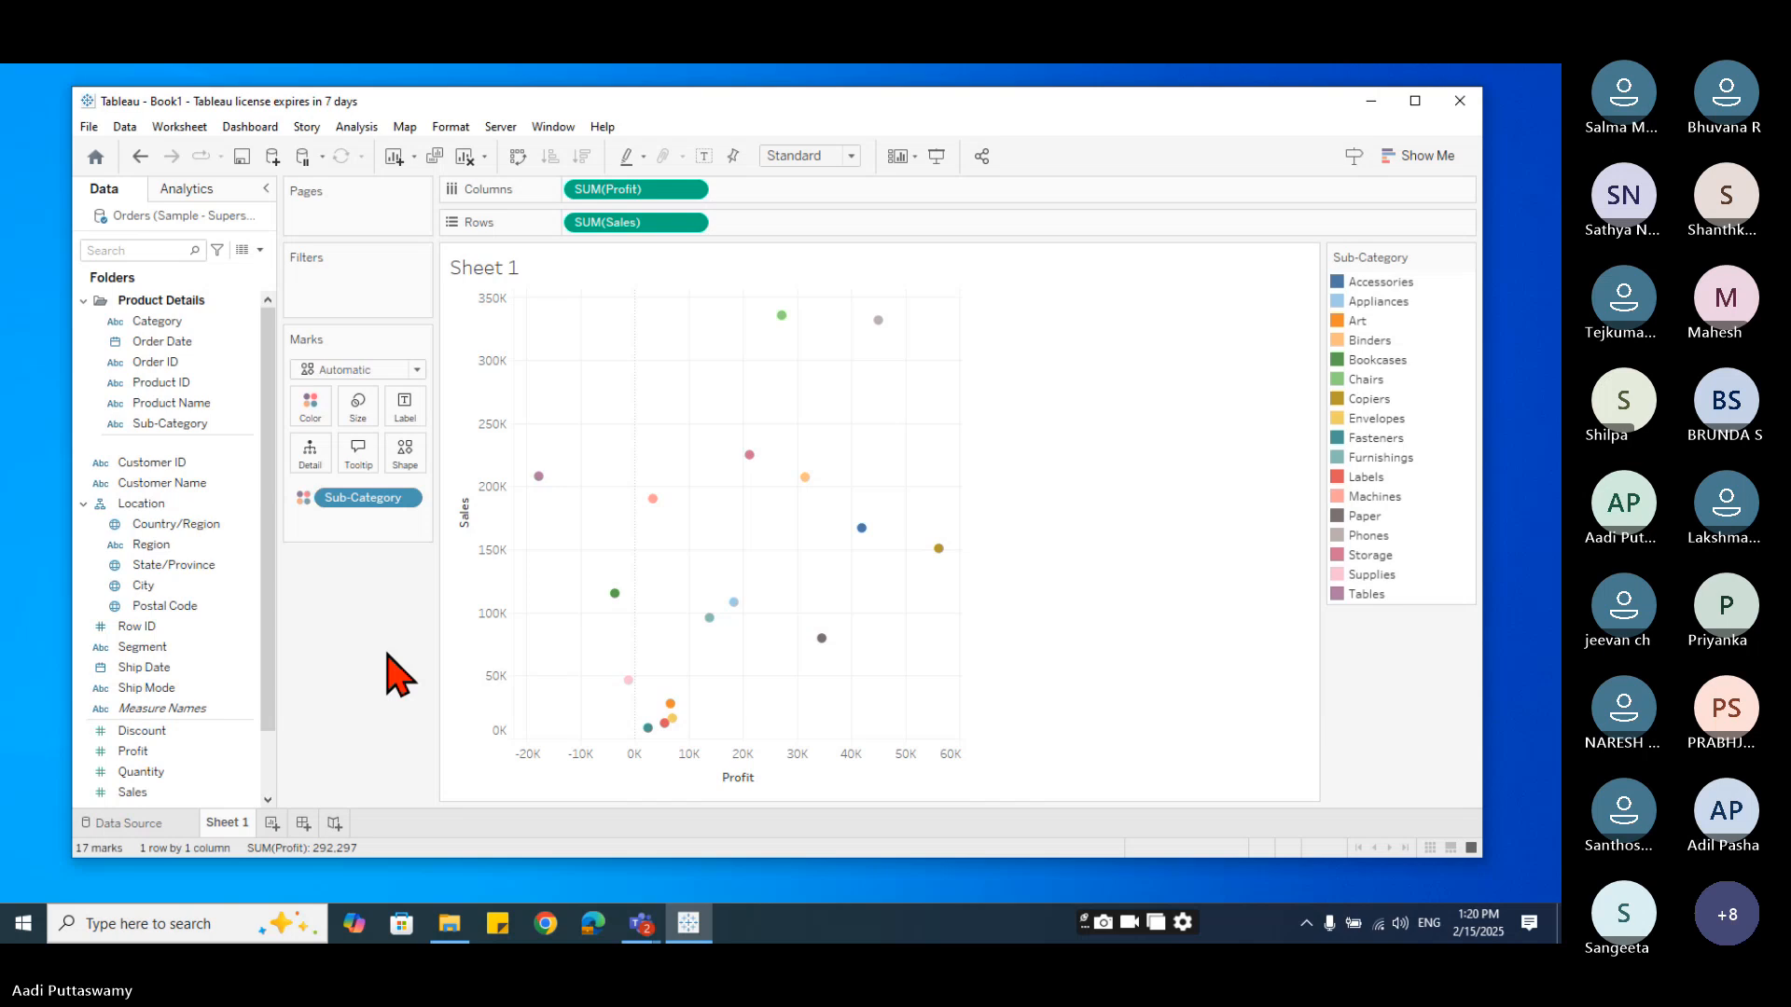
# - Enlarge the scatter plot's circles and place Sales on the Size mark to vary their size
pyautogui.moveTo(540, 480)
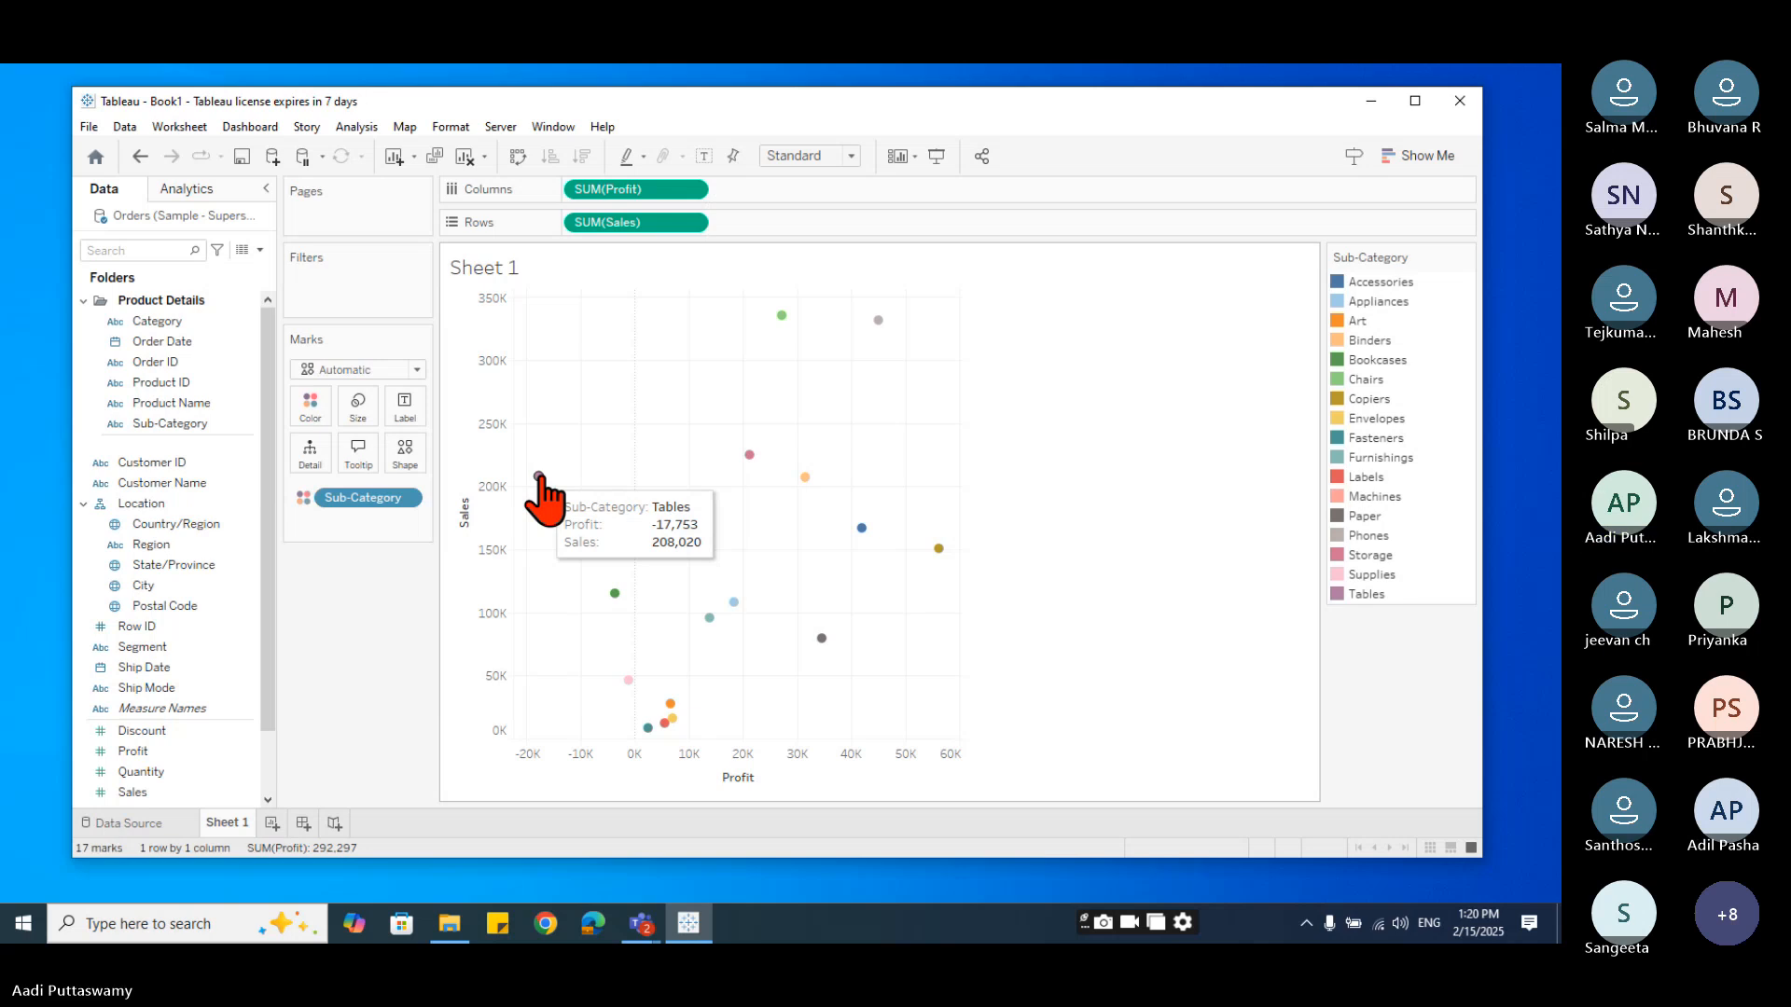
pyautogui.click(358, 409)
pyautogui.moveTo(393, 455); pyautogui.dragTo(435, 457)
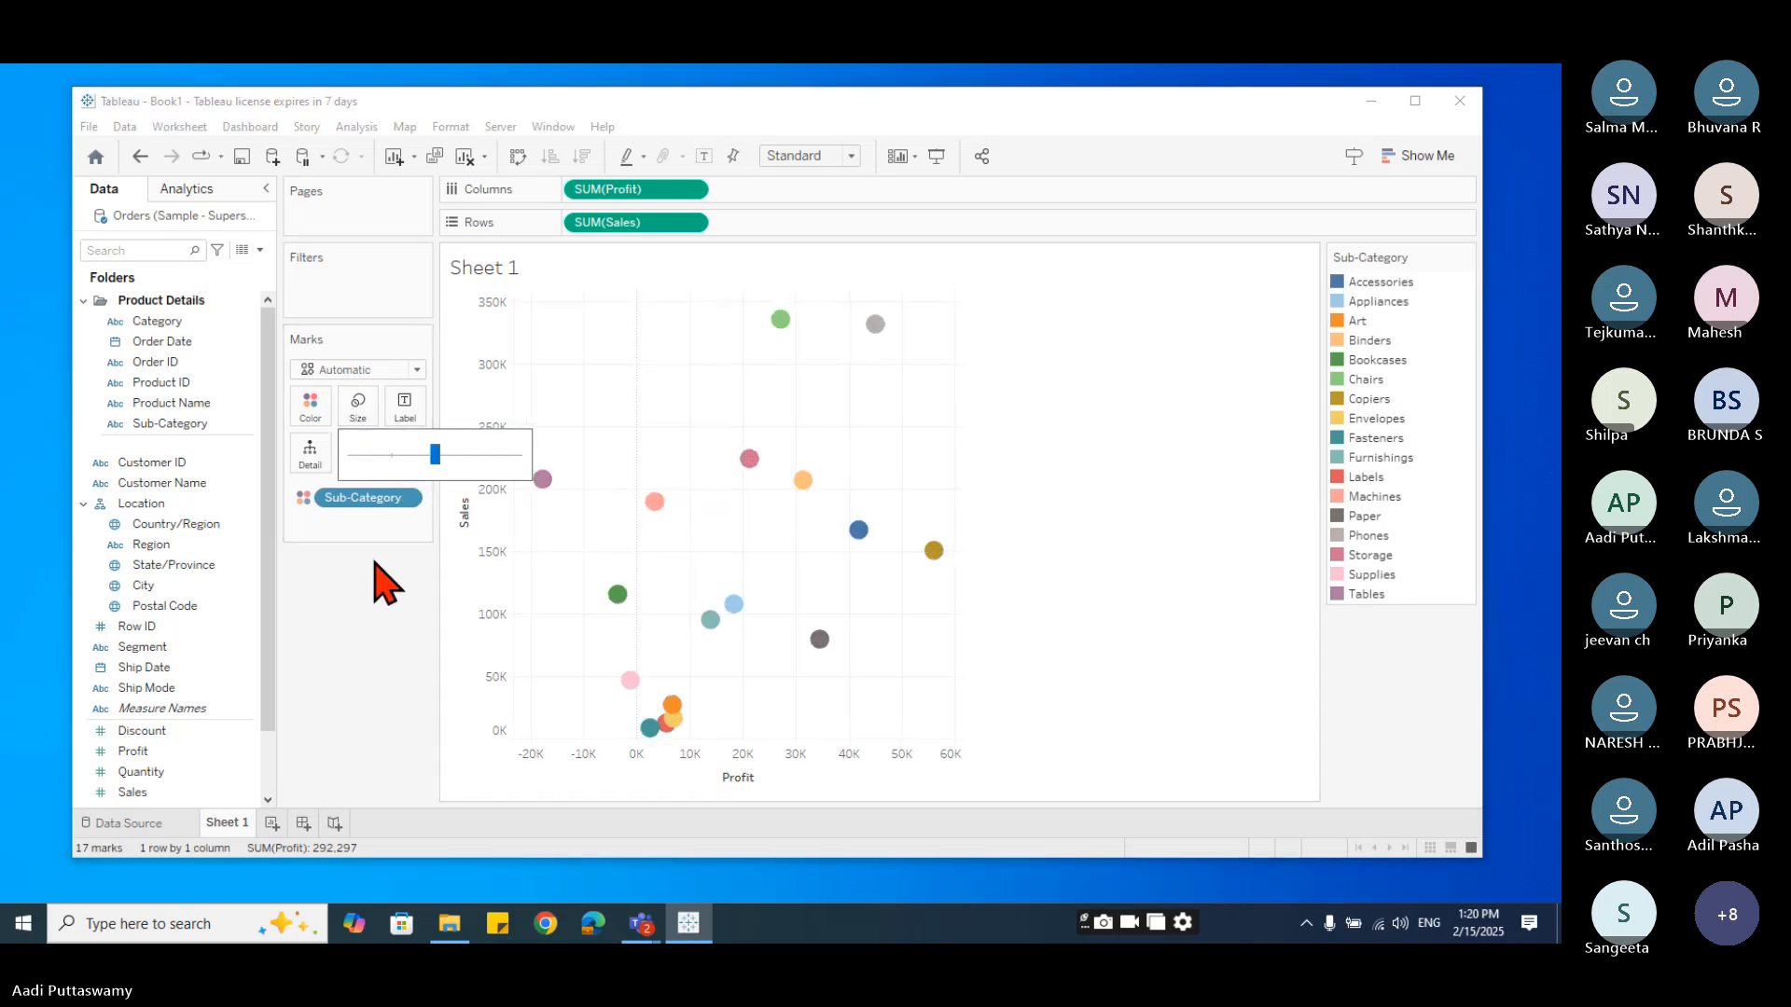
pyautogui.click(375, 606)
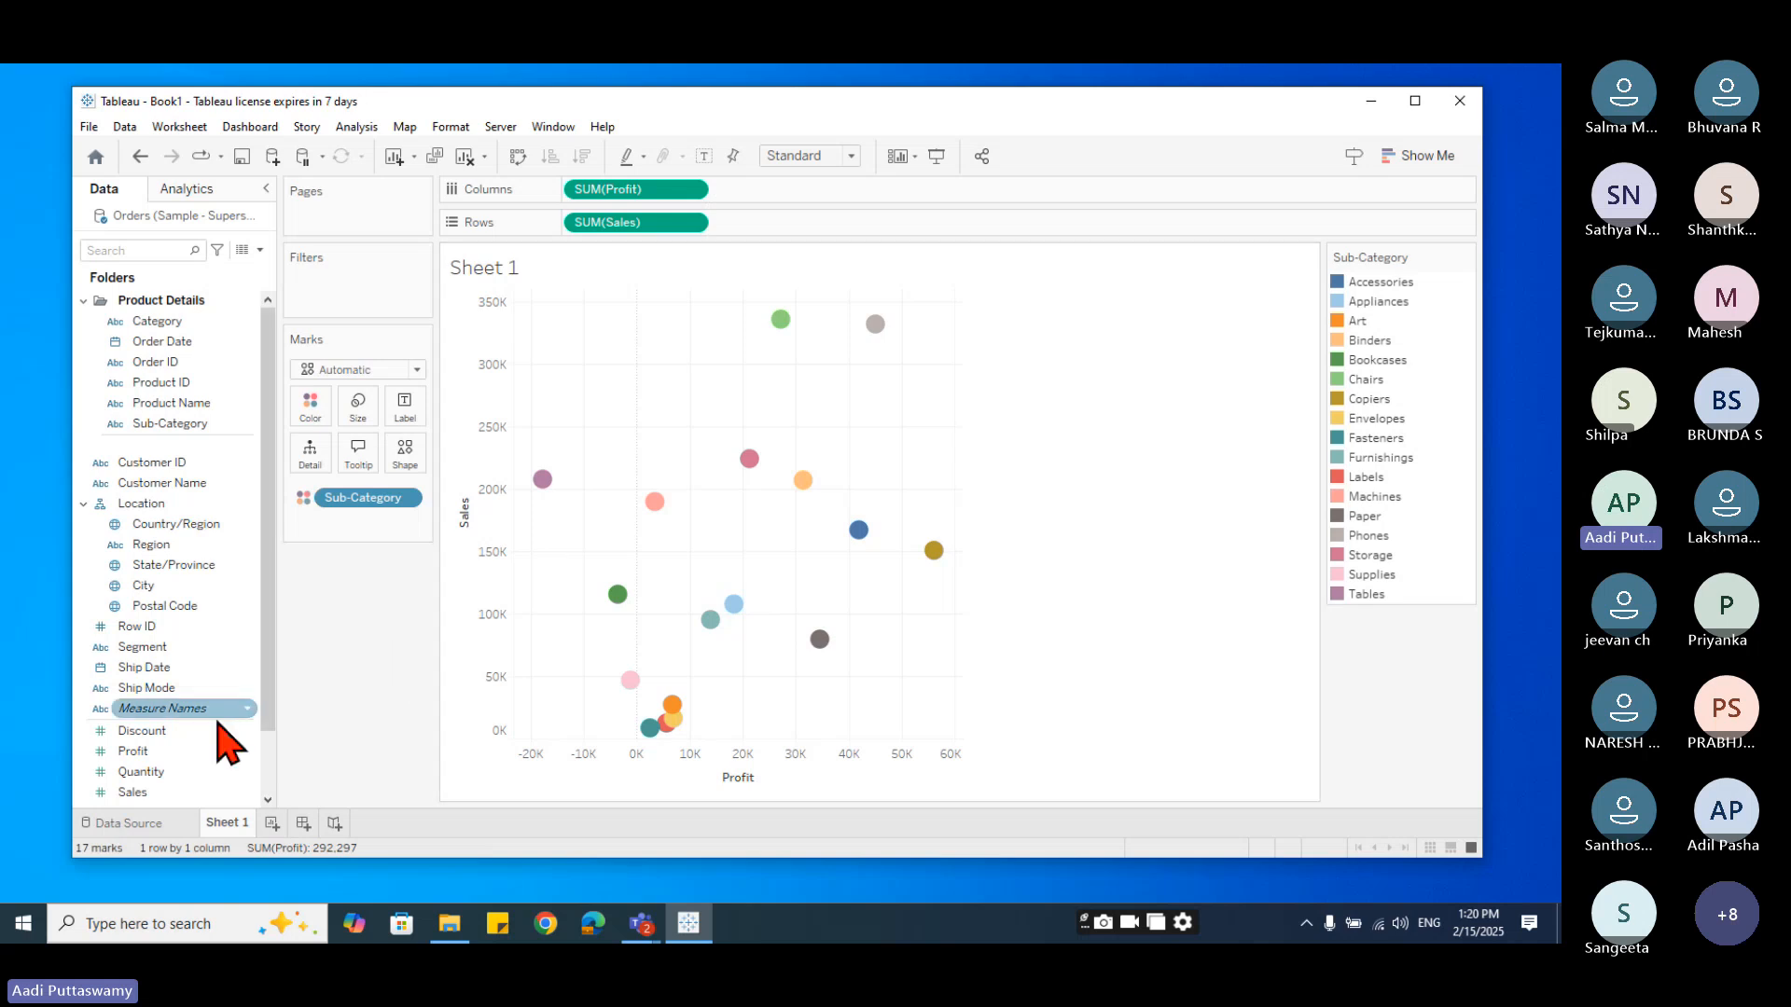
pyautogui.moveTo(145, 793); pyautogui.dragTo(358, 412)
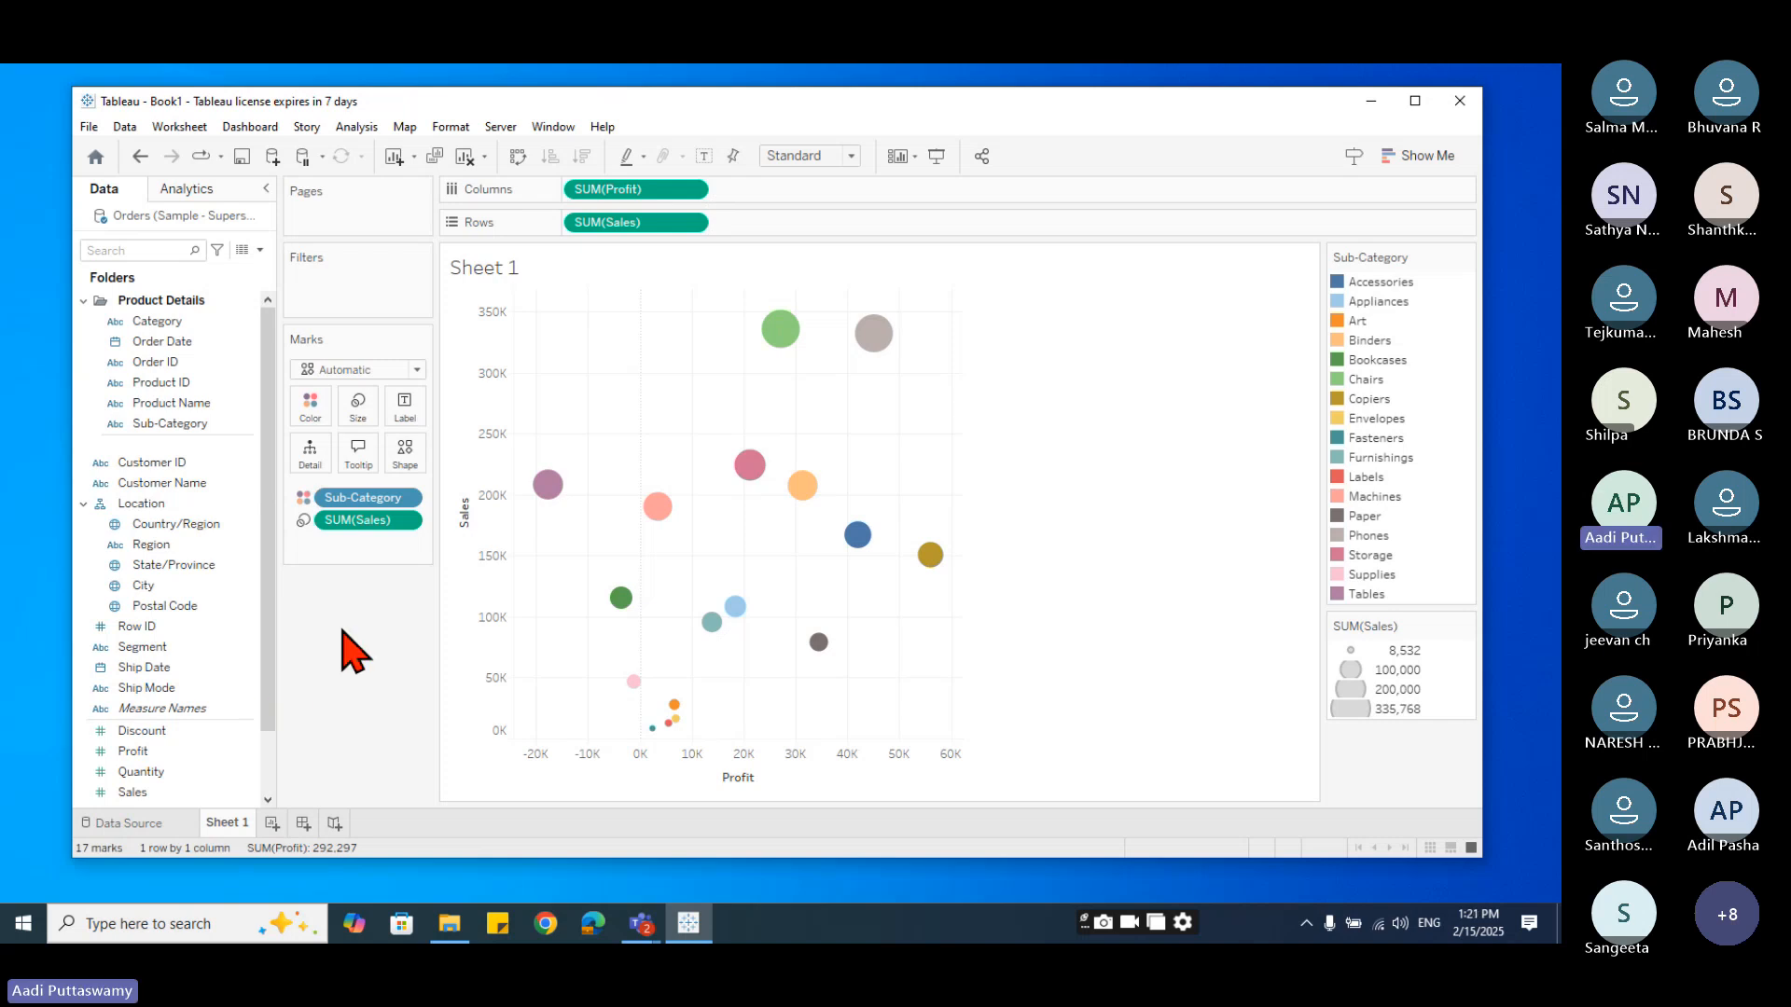
# - Change the scatter plot's mark shape to the bug from the Bug Tracking shape palette
pyautogui.click(405, 453)
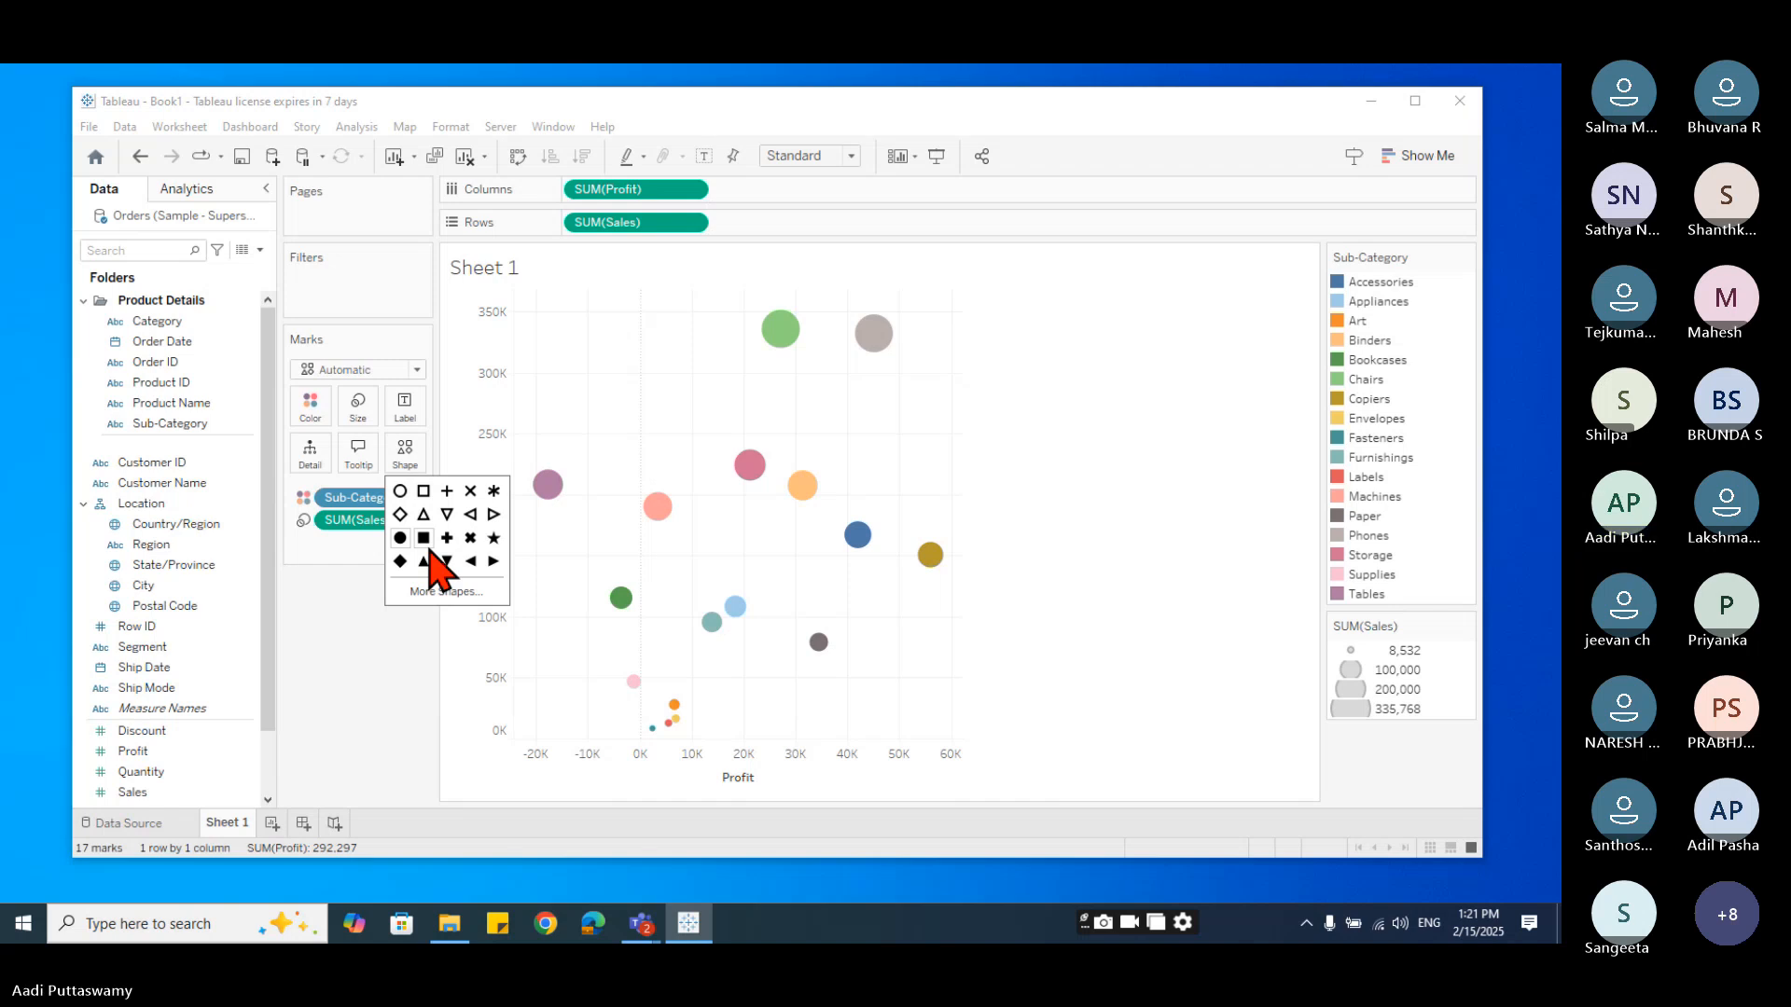
pyautogui.click(444, 592)
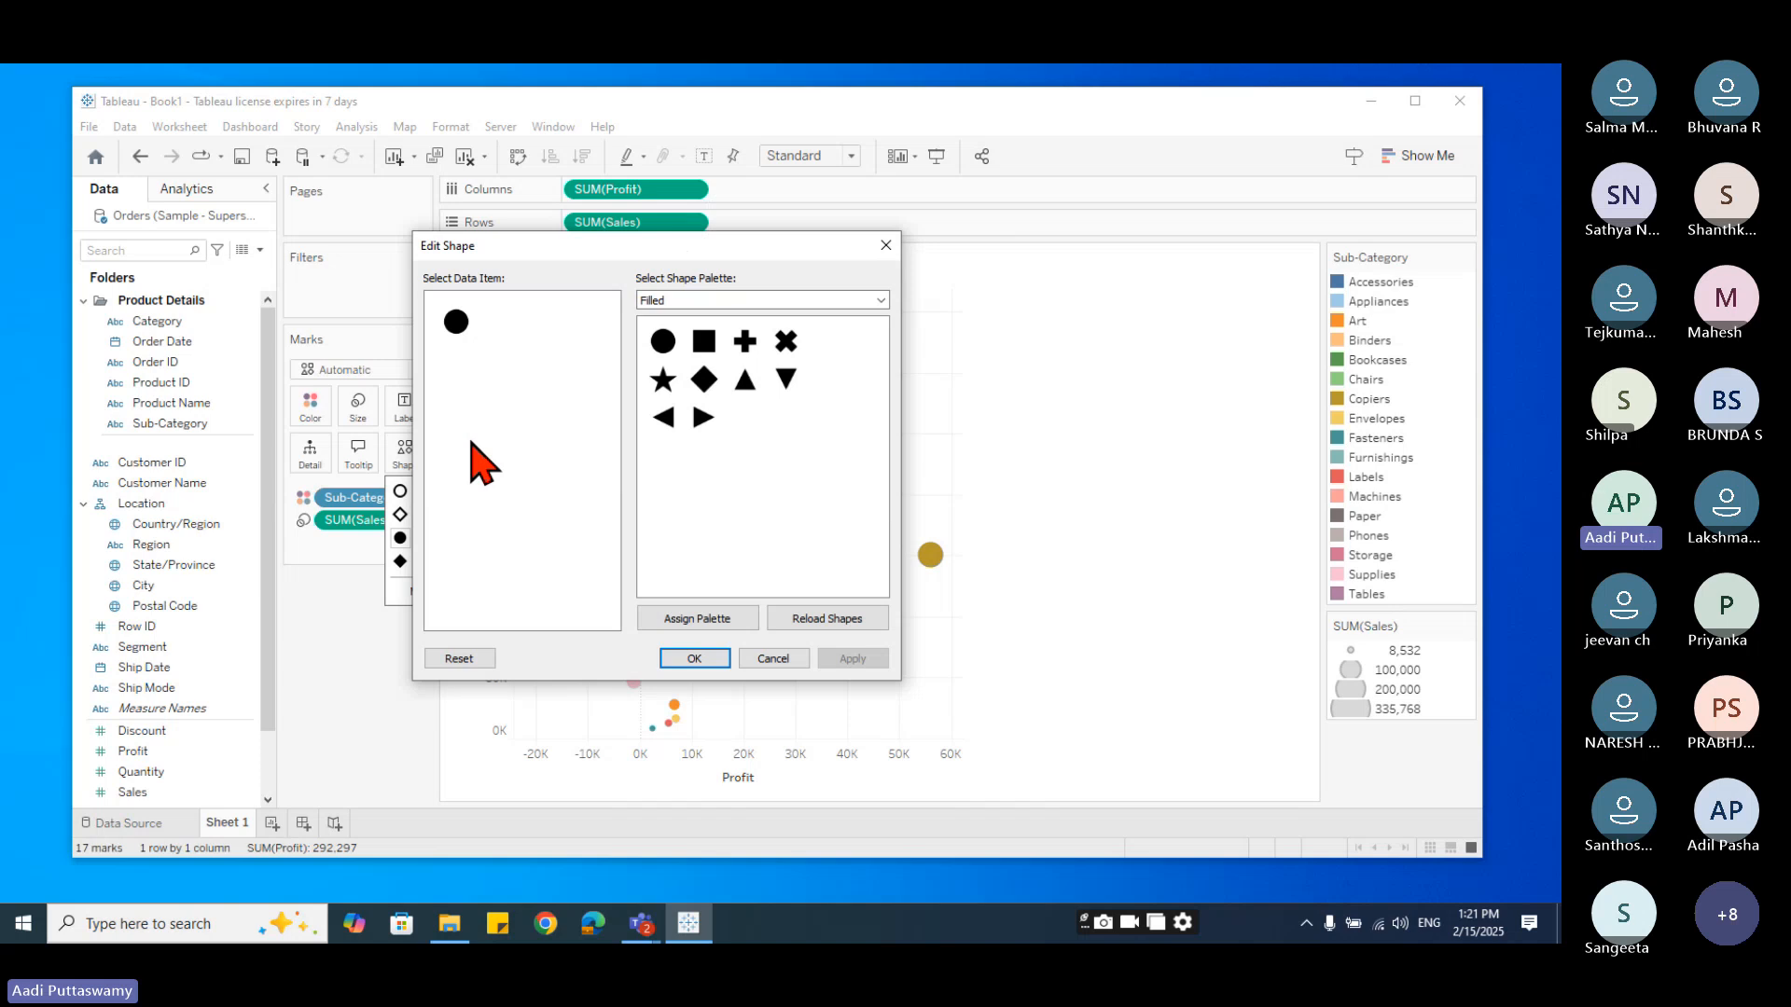
pyautogui.click(705, 379)
pyautogui.click(663, 379)
pyautogui.click(786, 341)
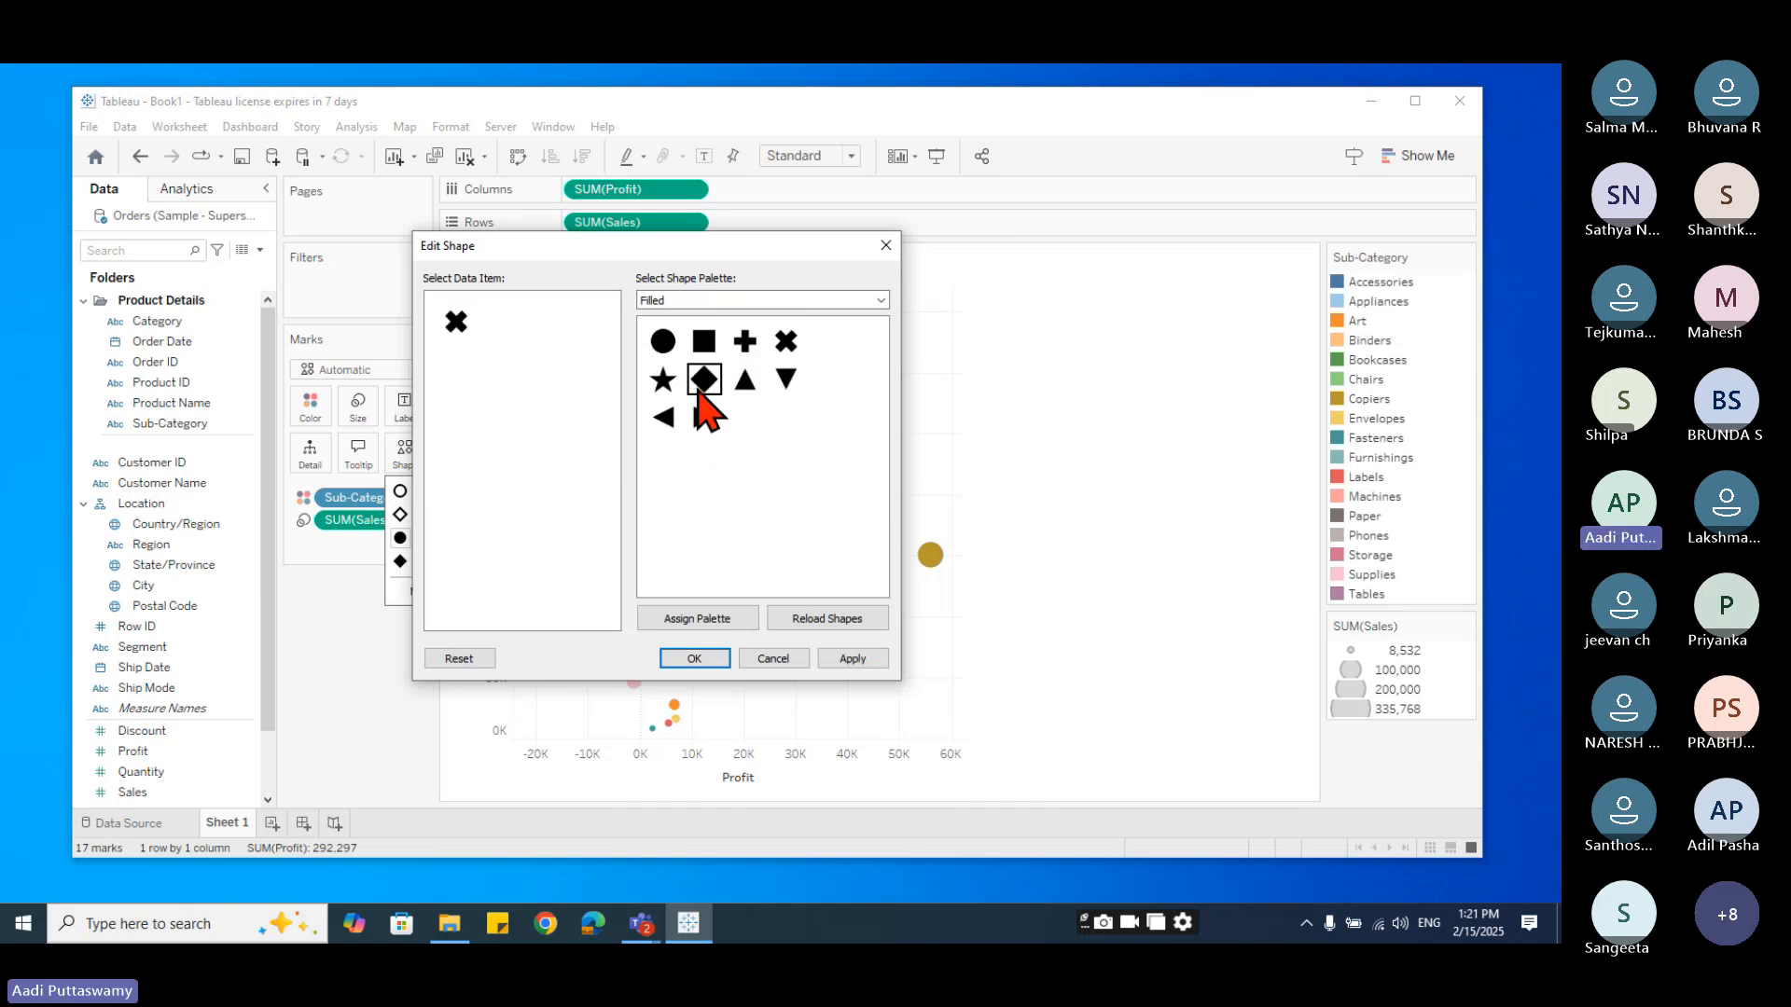
pyautogui.click(665, 418)
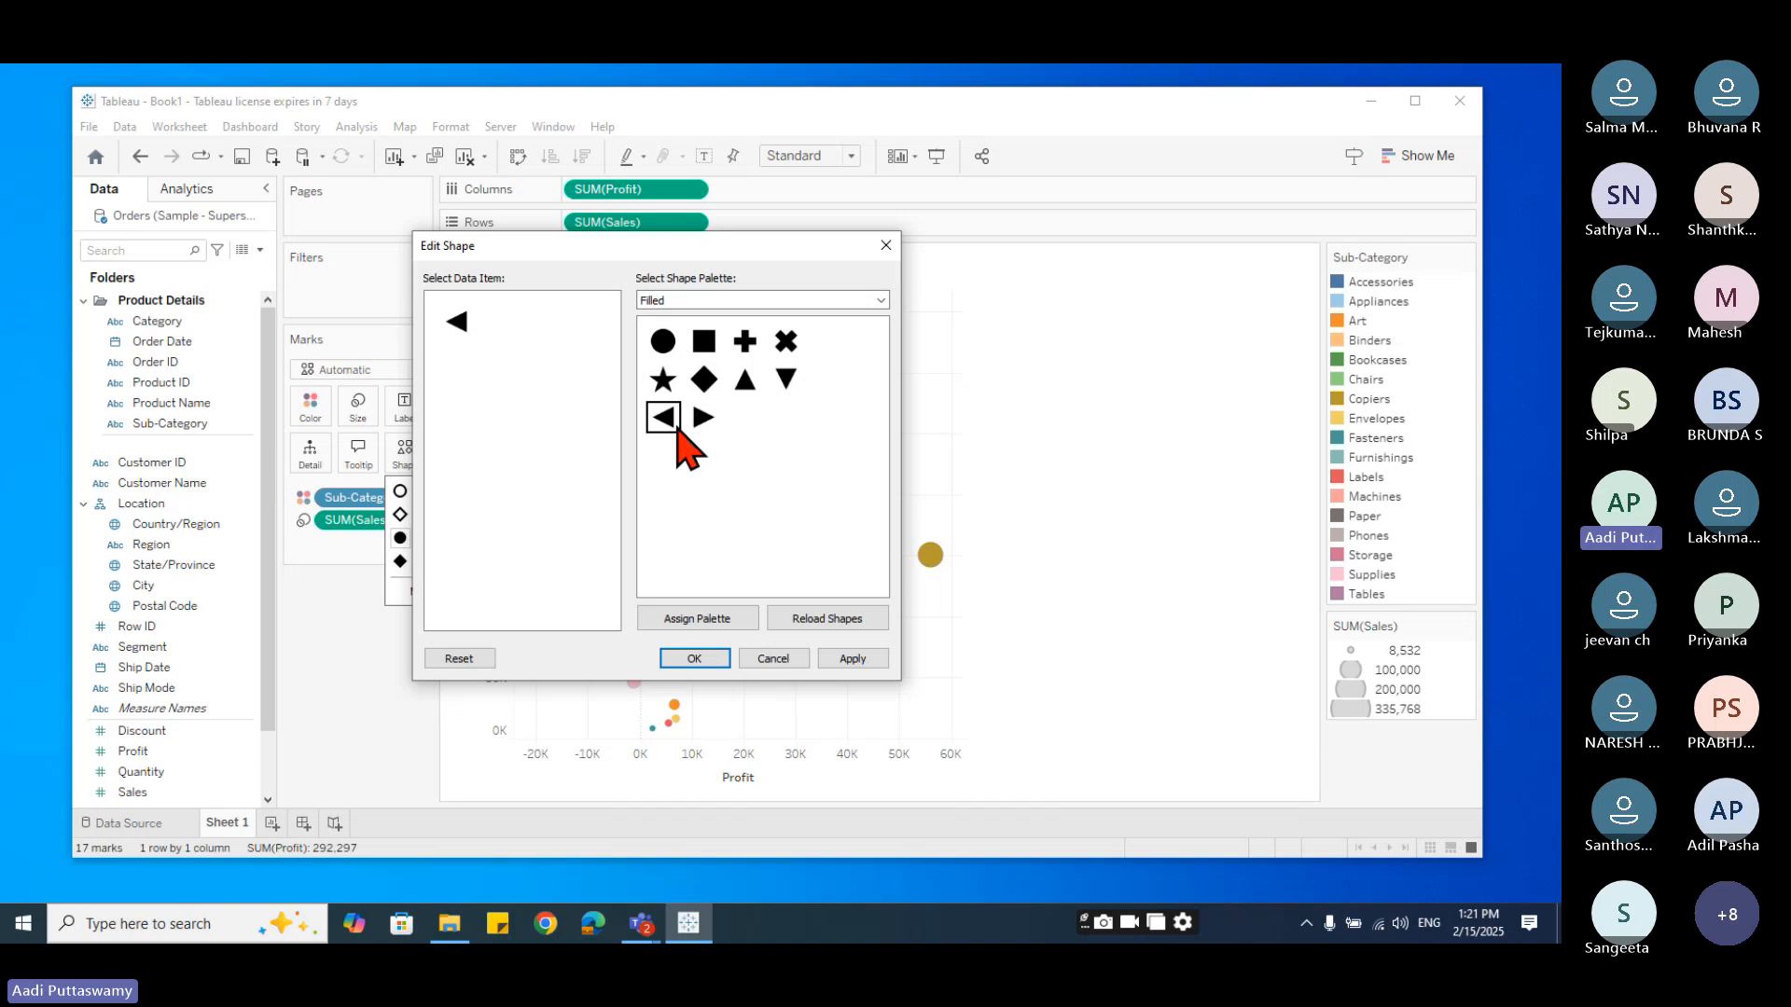
pyautogui.click(881, 300)
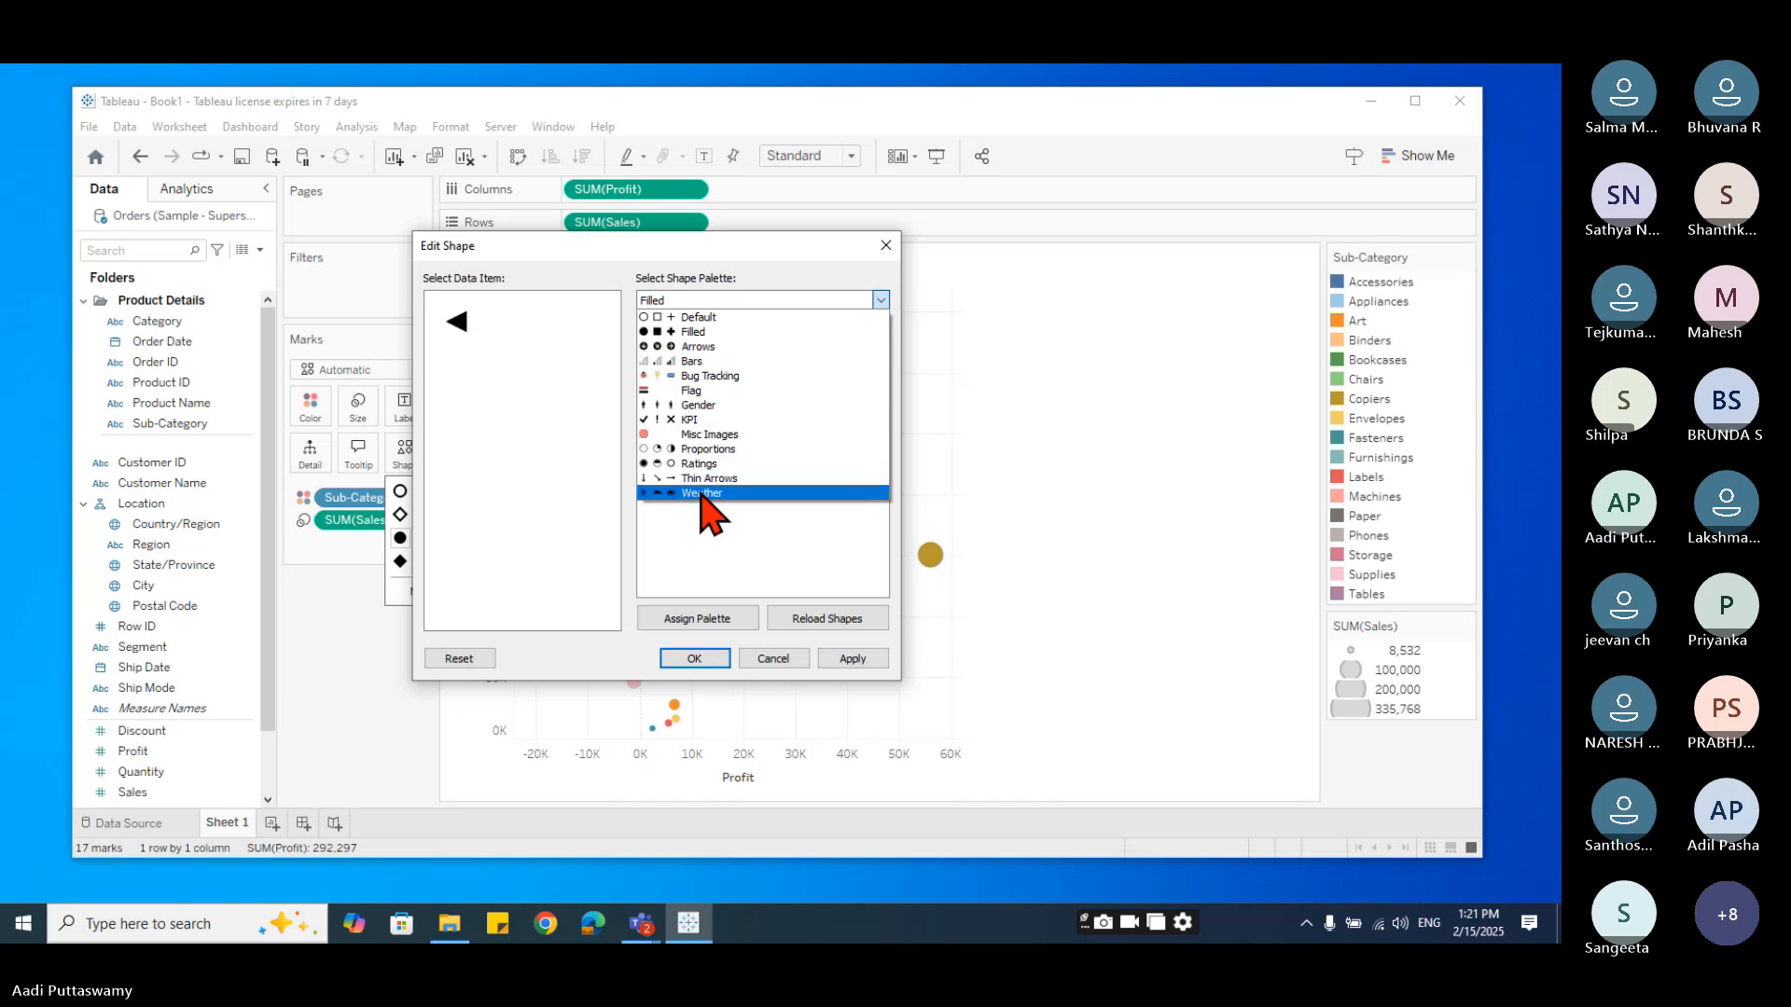
pyautogui.click(692, 376)
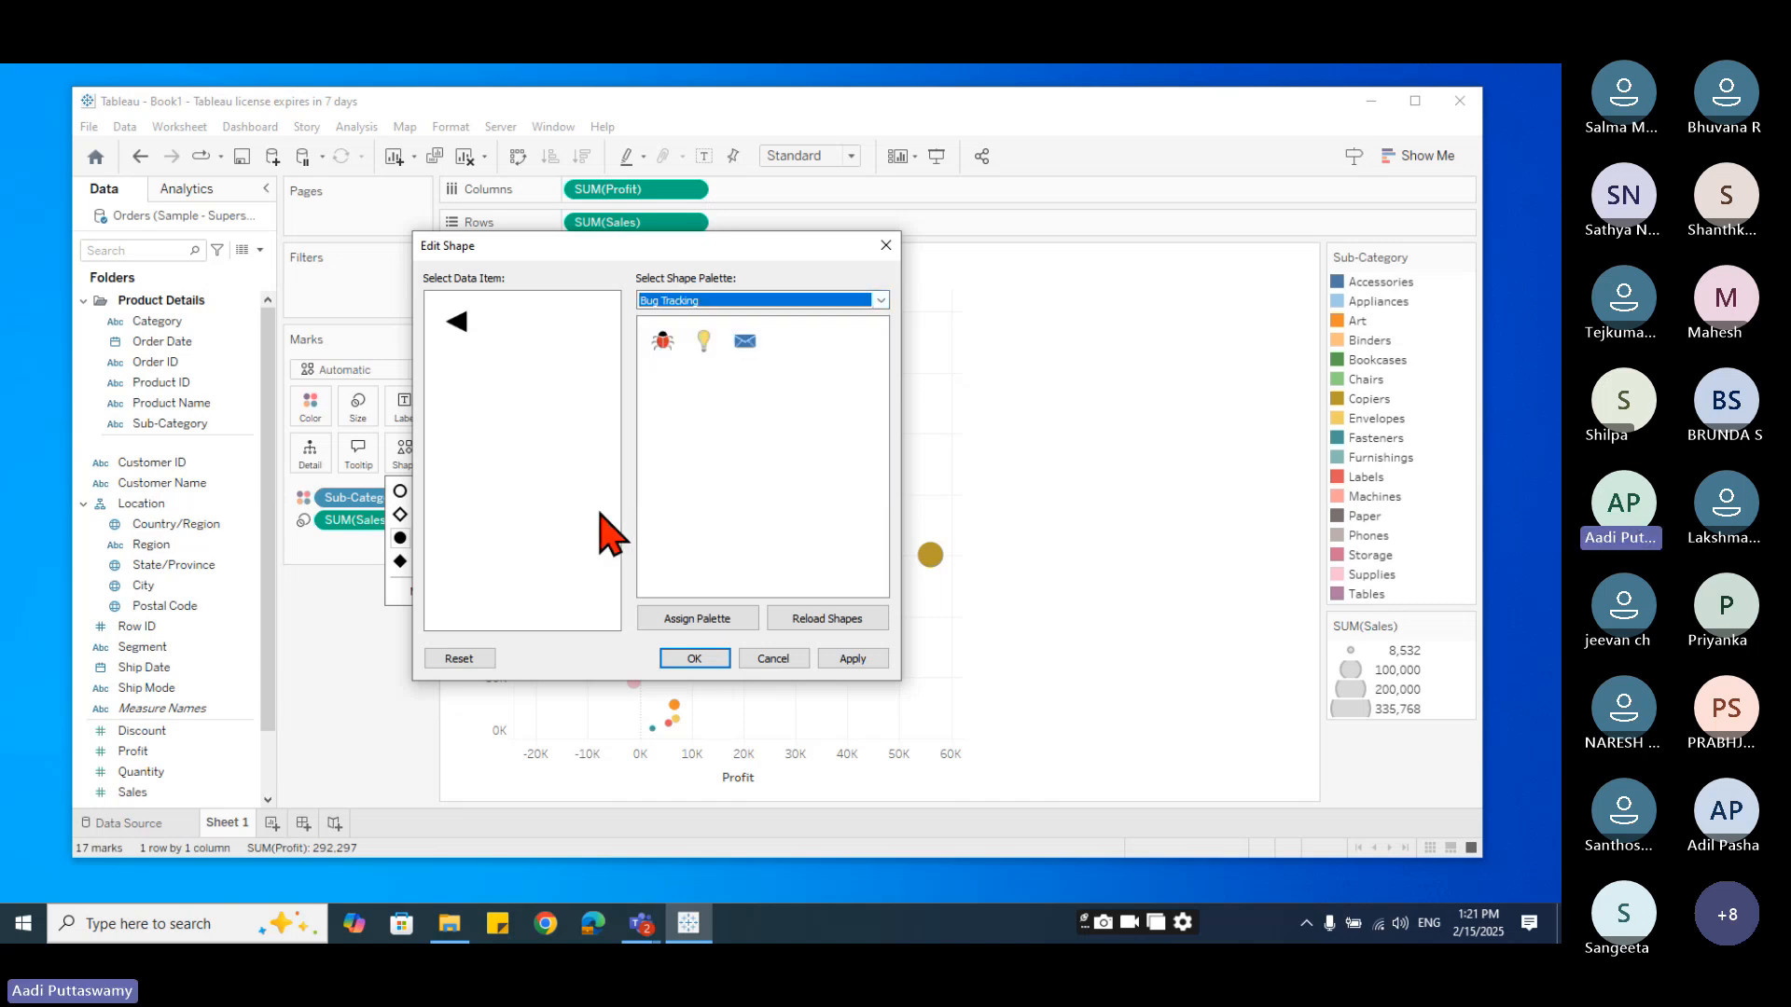
pyautogui.click(666, 352)
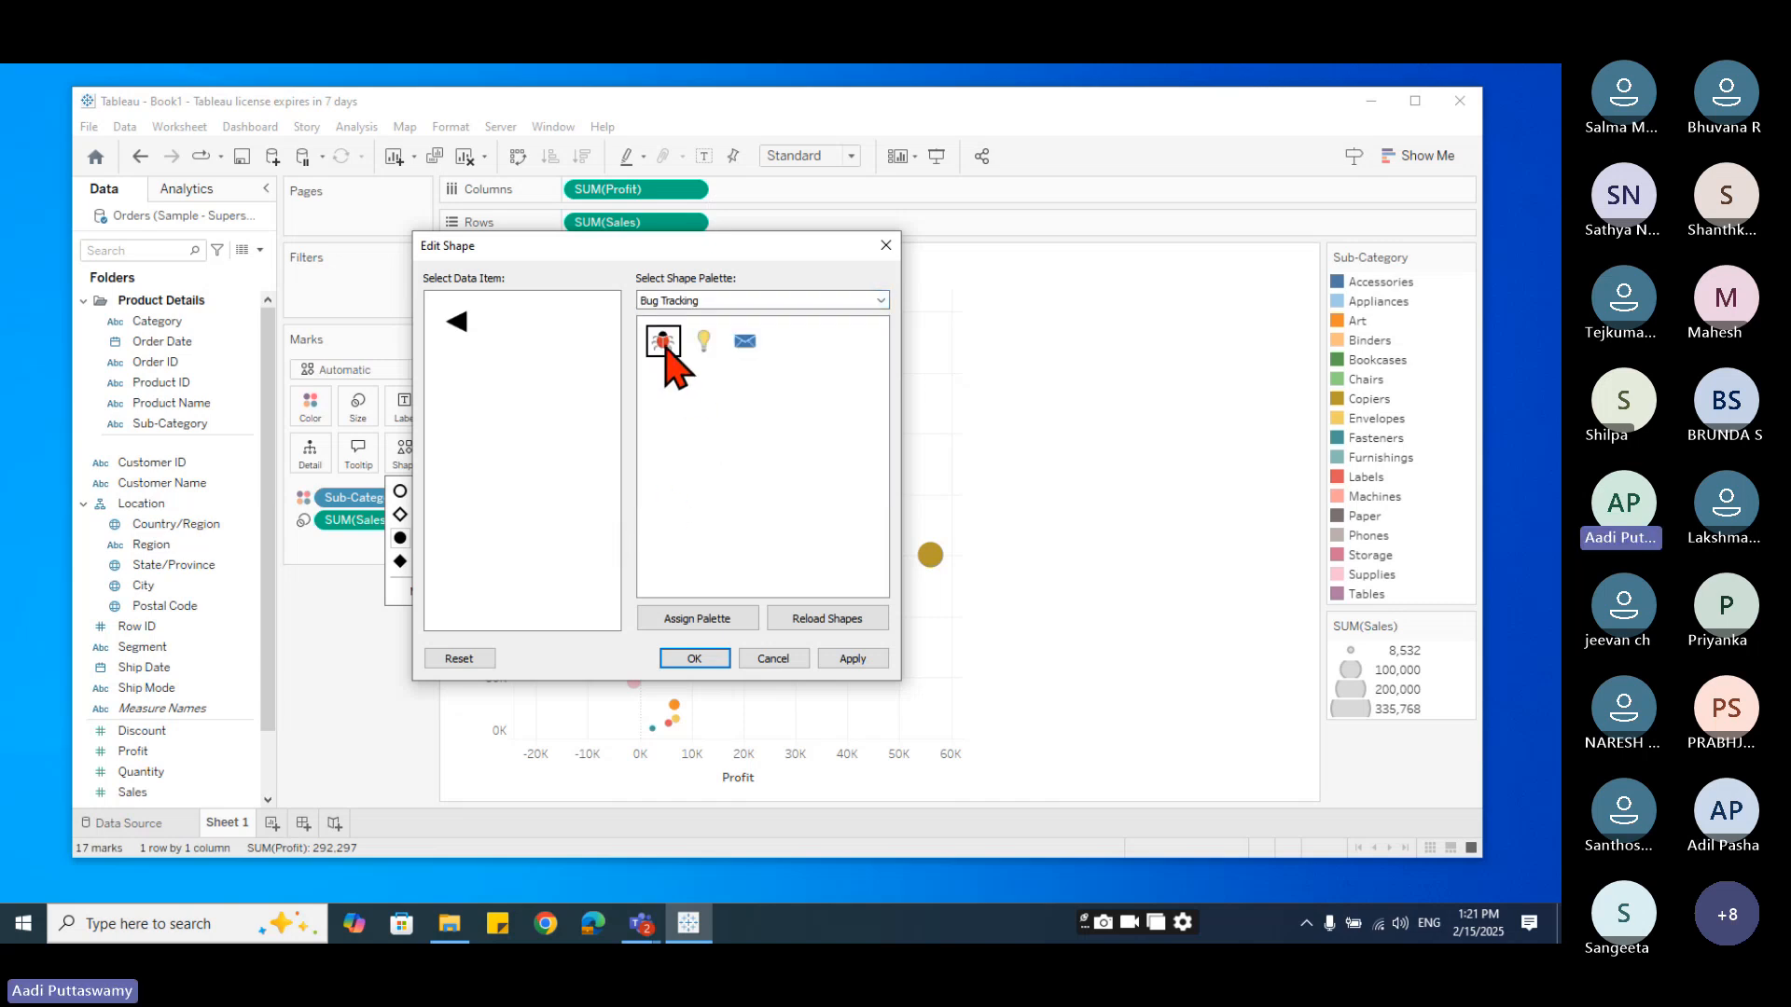
pyautogui.click(694, 658)
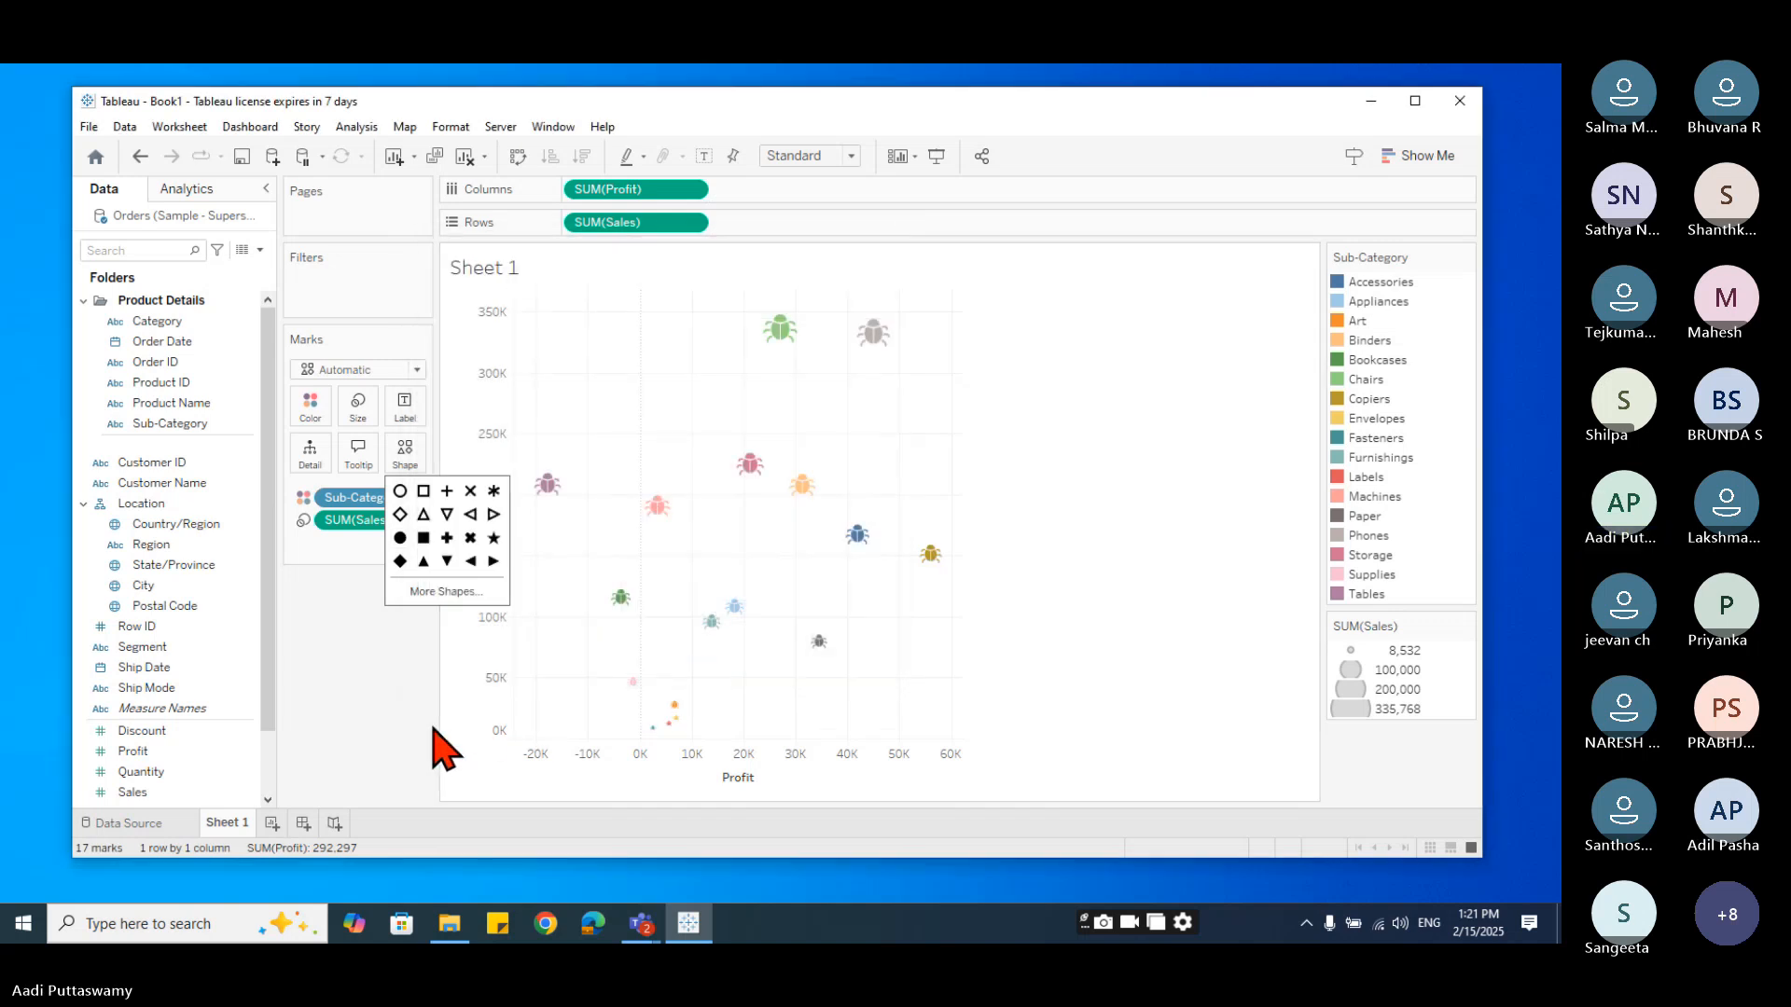
# - Enlarge the bug-shaped marks of the scatter plot
pyautogui.click(358, 408)
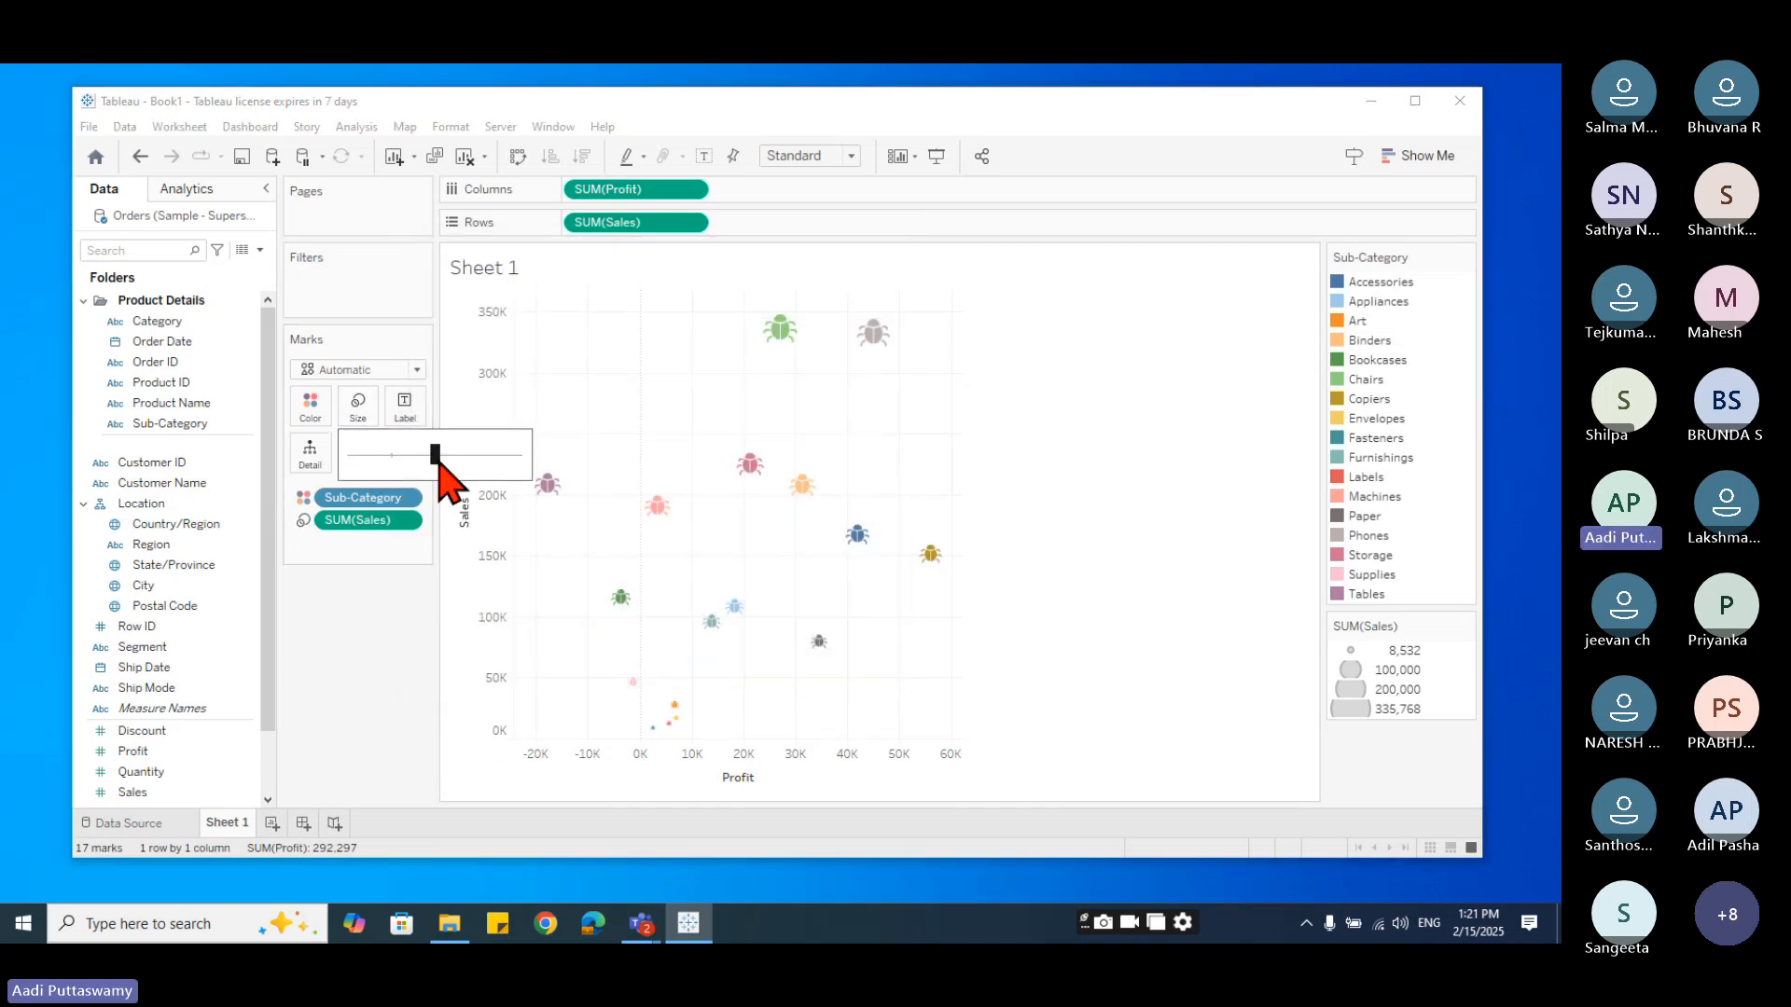
pyautogui.moveTo(473, 455); pyautogui.dragTo(482, 455)
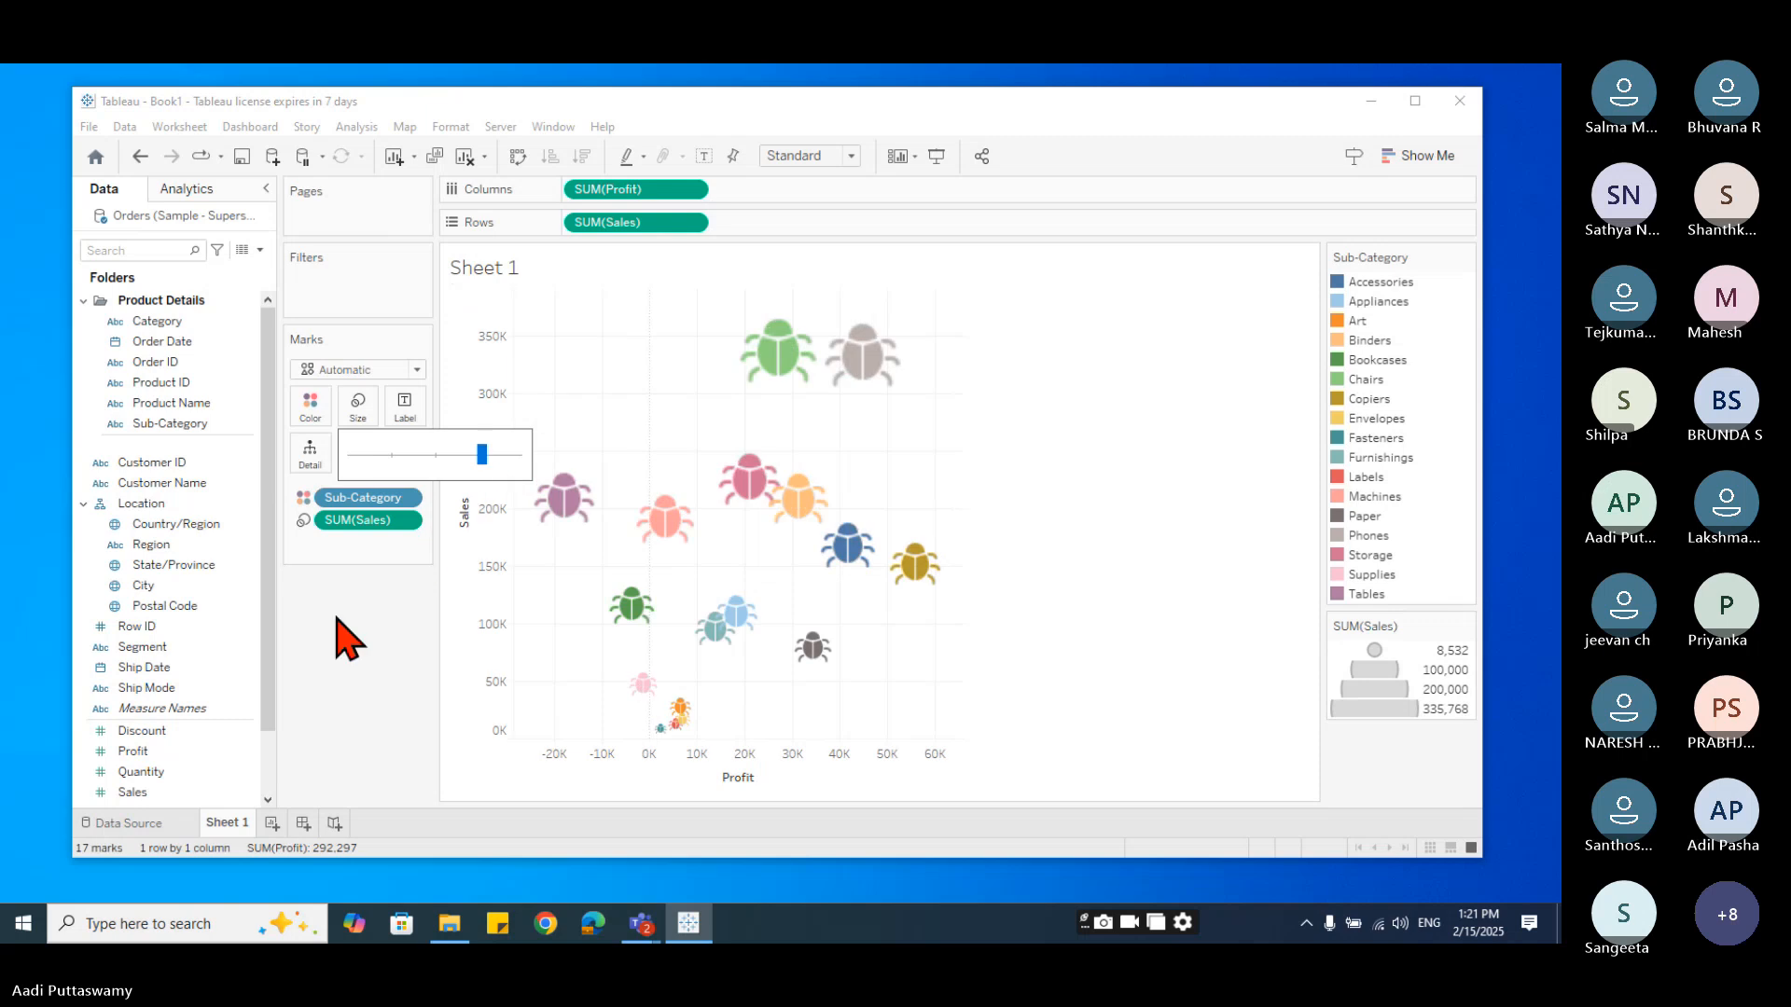
pyautogui.click(388, 604)
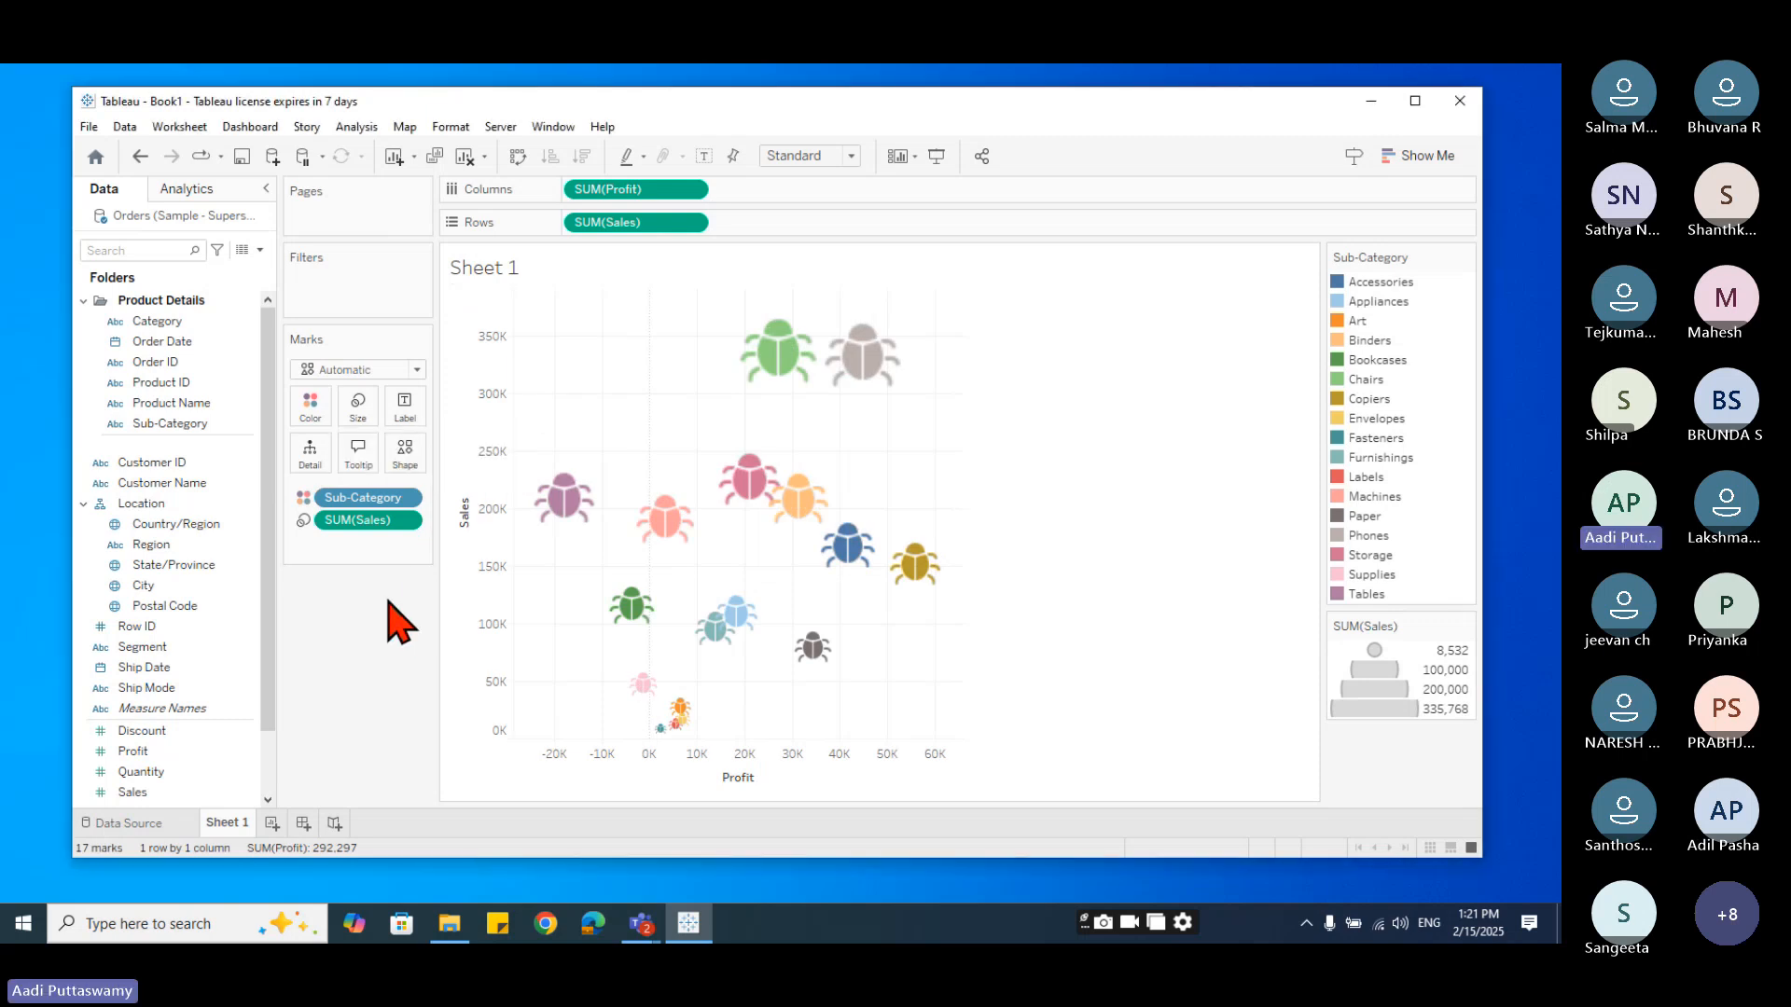
# - Clear the sheet and plot Sales by Sub-Category as vertical bars, with Sub-Category on columns and Sales on rows
pyautogui.hotkey('alt', 'shift', 'BackSpace')
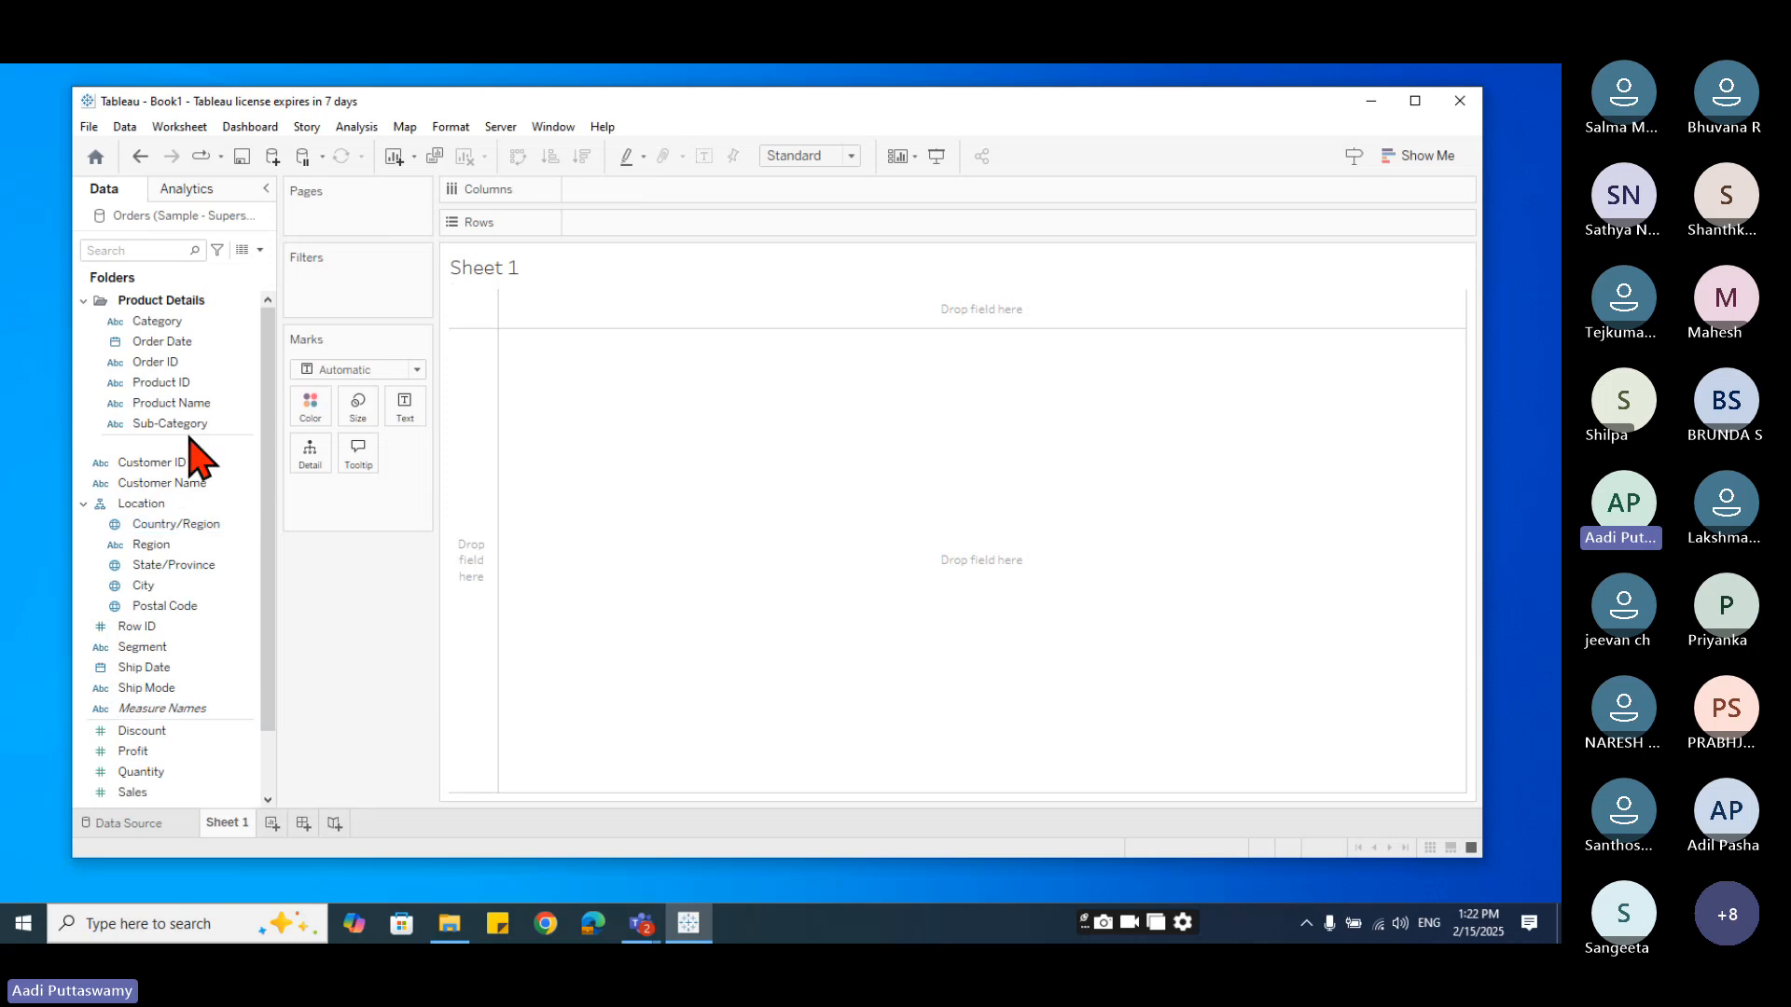
pyautogui.moveTo(186, 427); pyautogui.dragTo(688, 233)
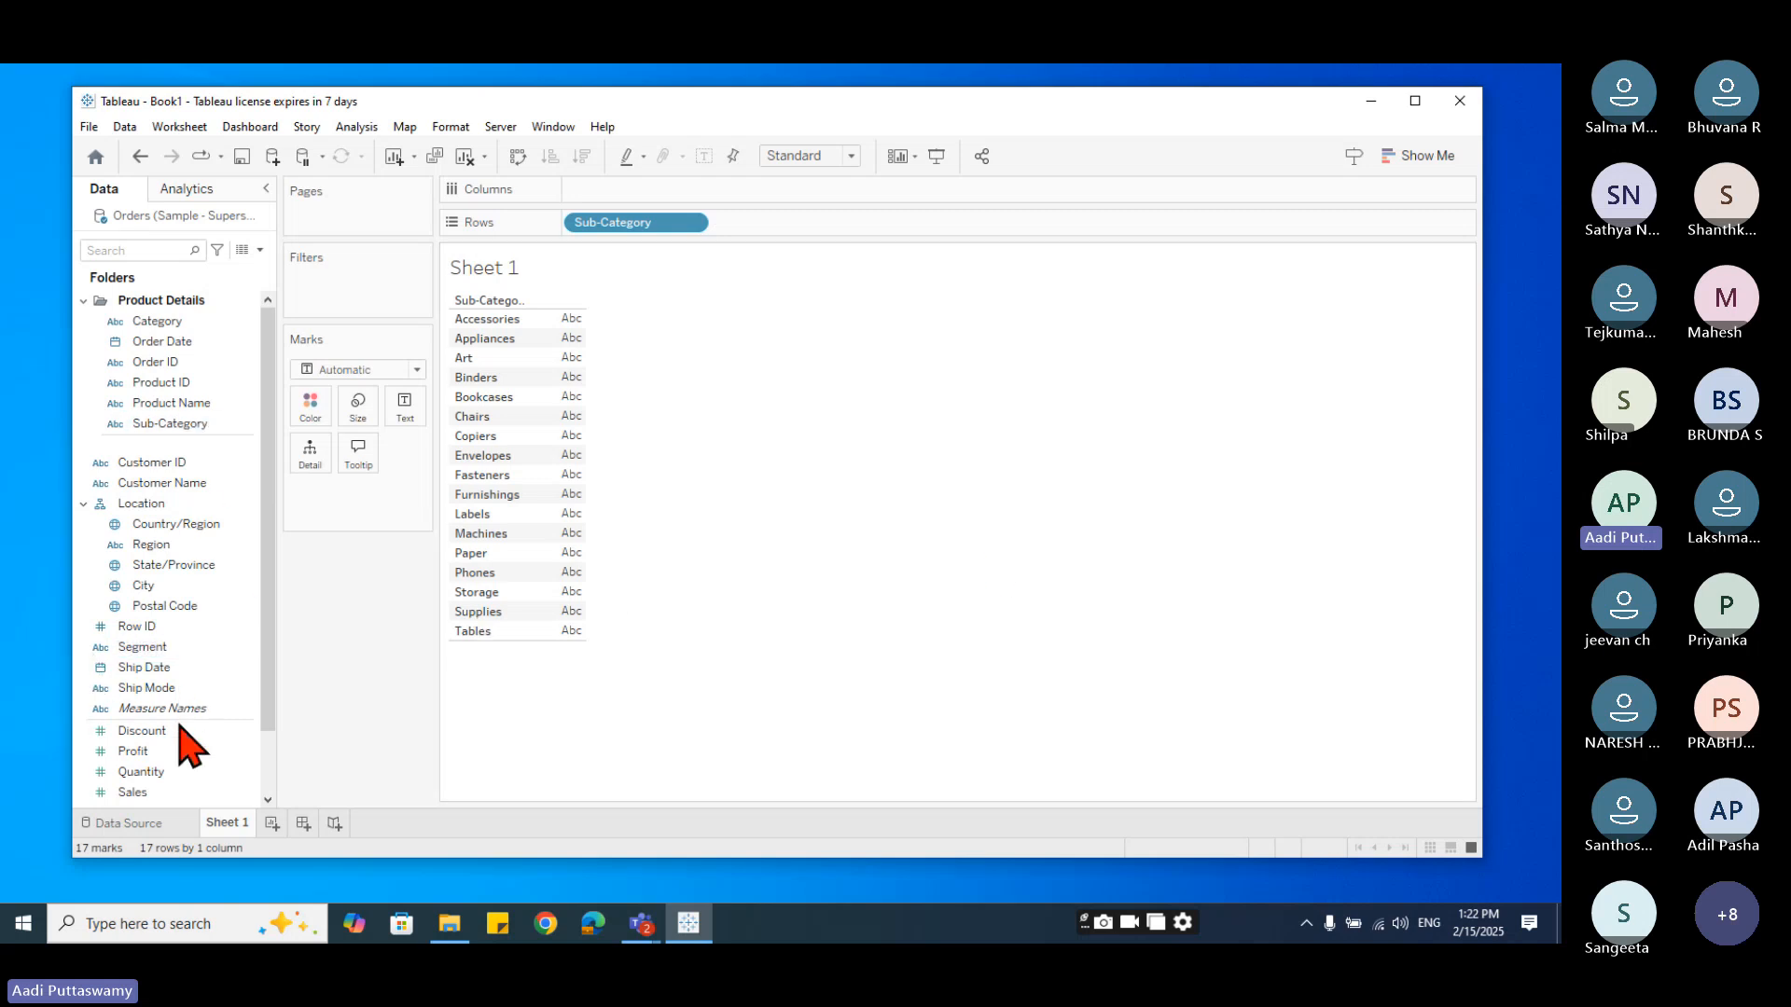
pyautogui.scroll(-2, 180, 519)
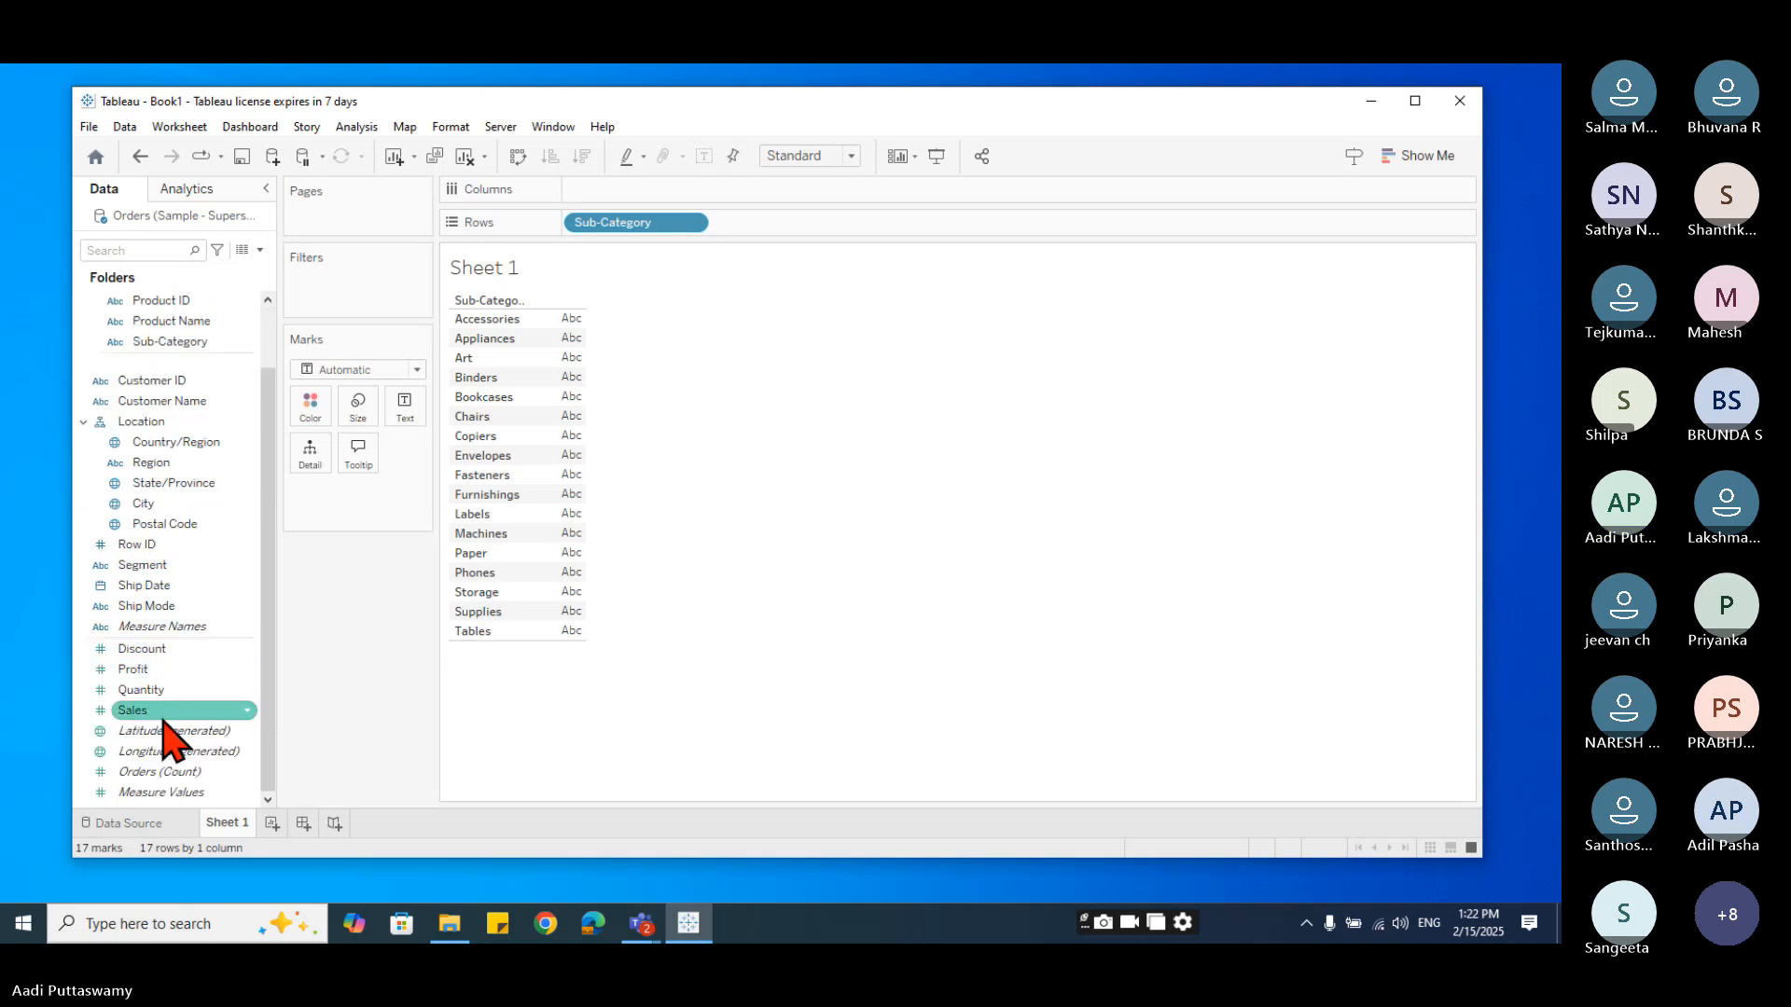
pyautogui.moveTo(136, 710); pyautogui.dragTo(657, 192)
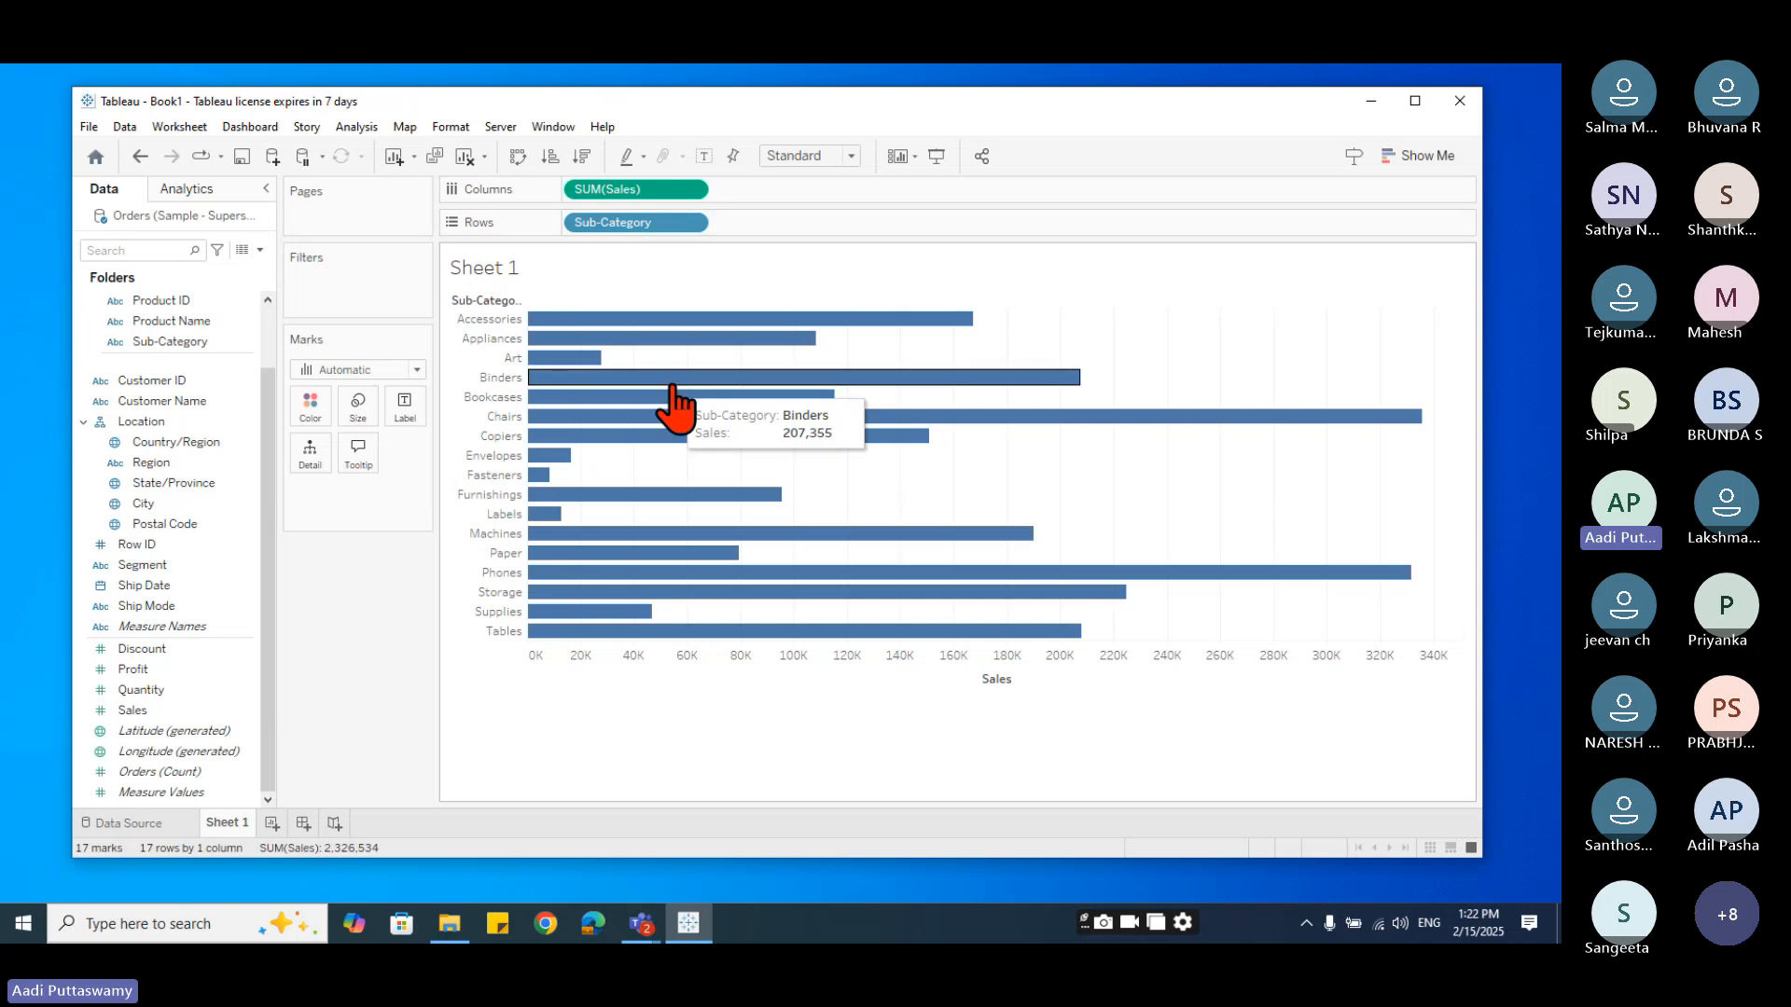
pyautogui.click(518, 156)
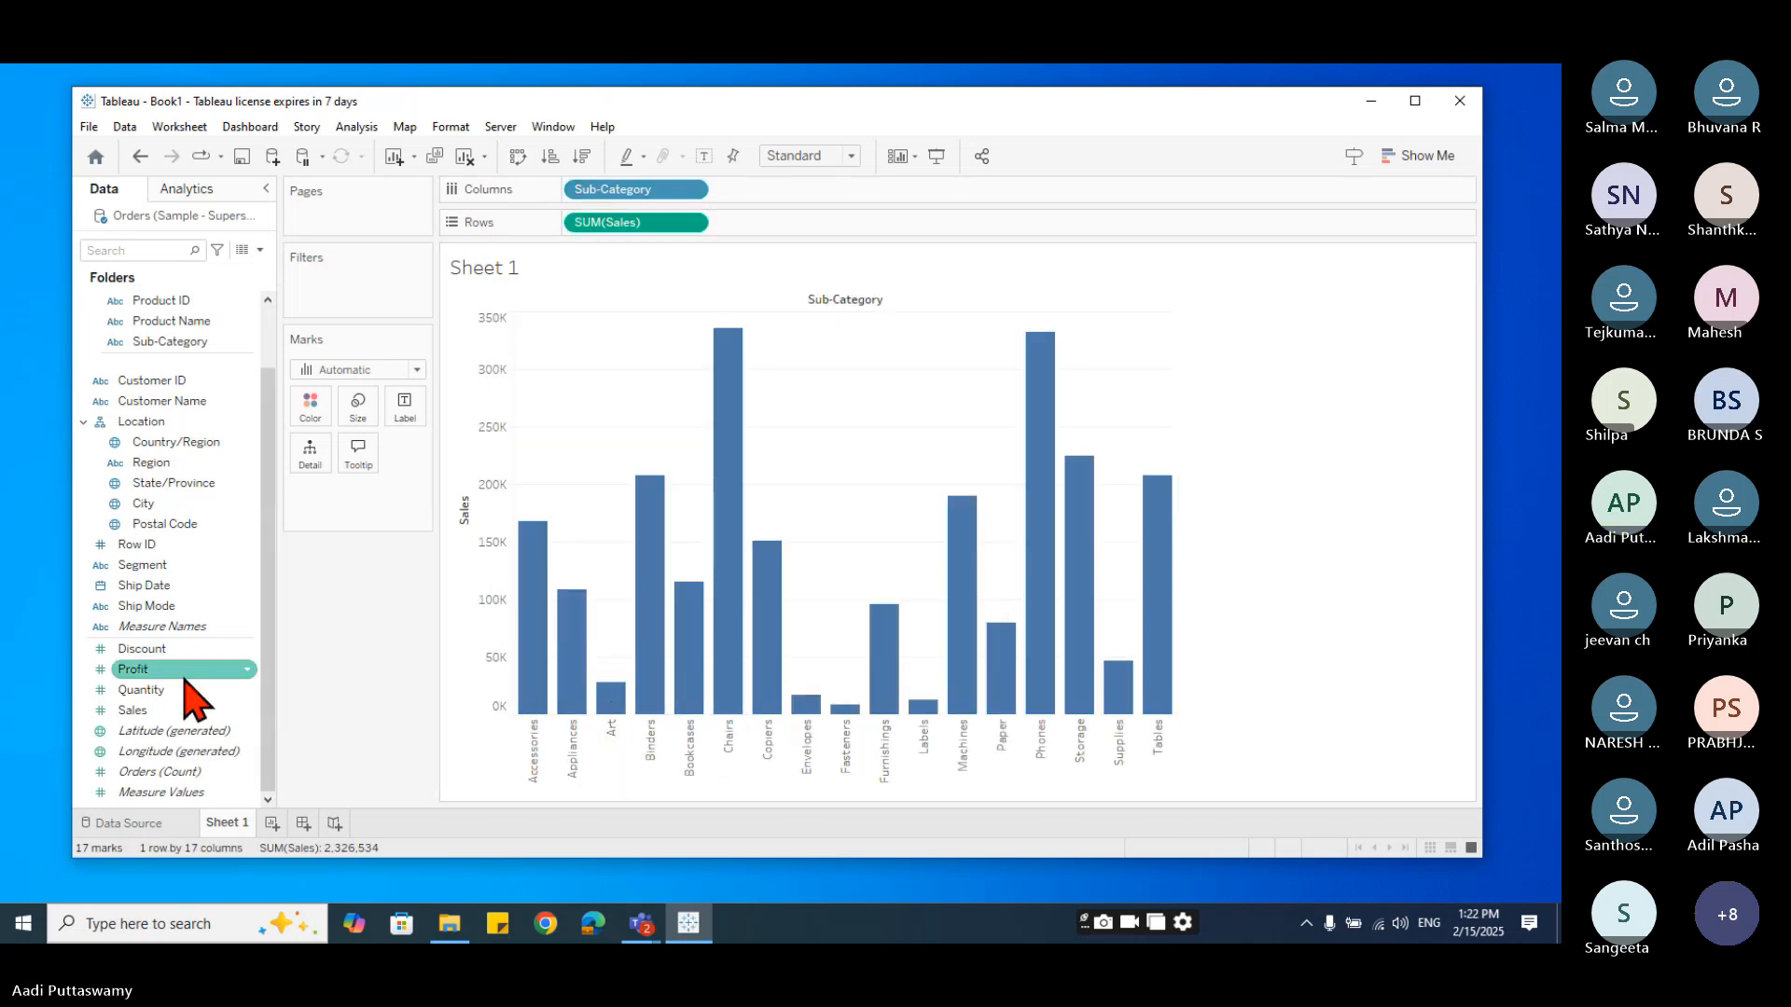
# - Try combining Sales with a duplicate Sales measure on rows as a dual axis, and remove the duplicate
pyautogui.moveTo(156, 713); pyautogui.dragTo(801, 227)
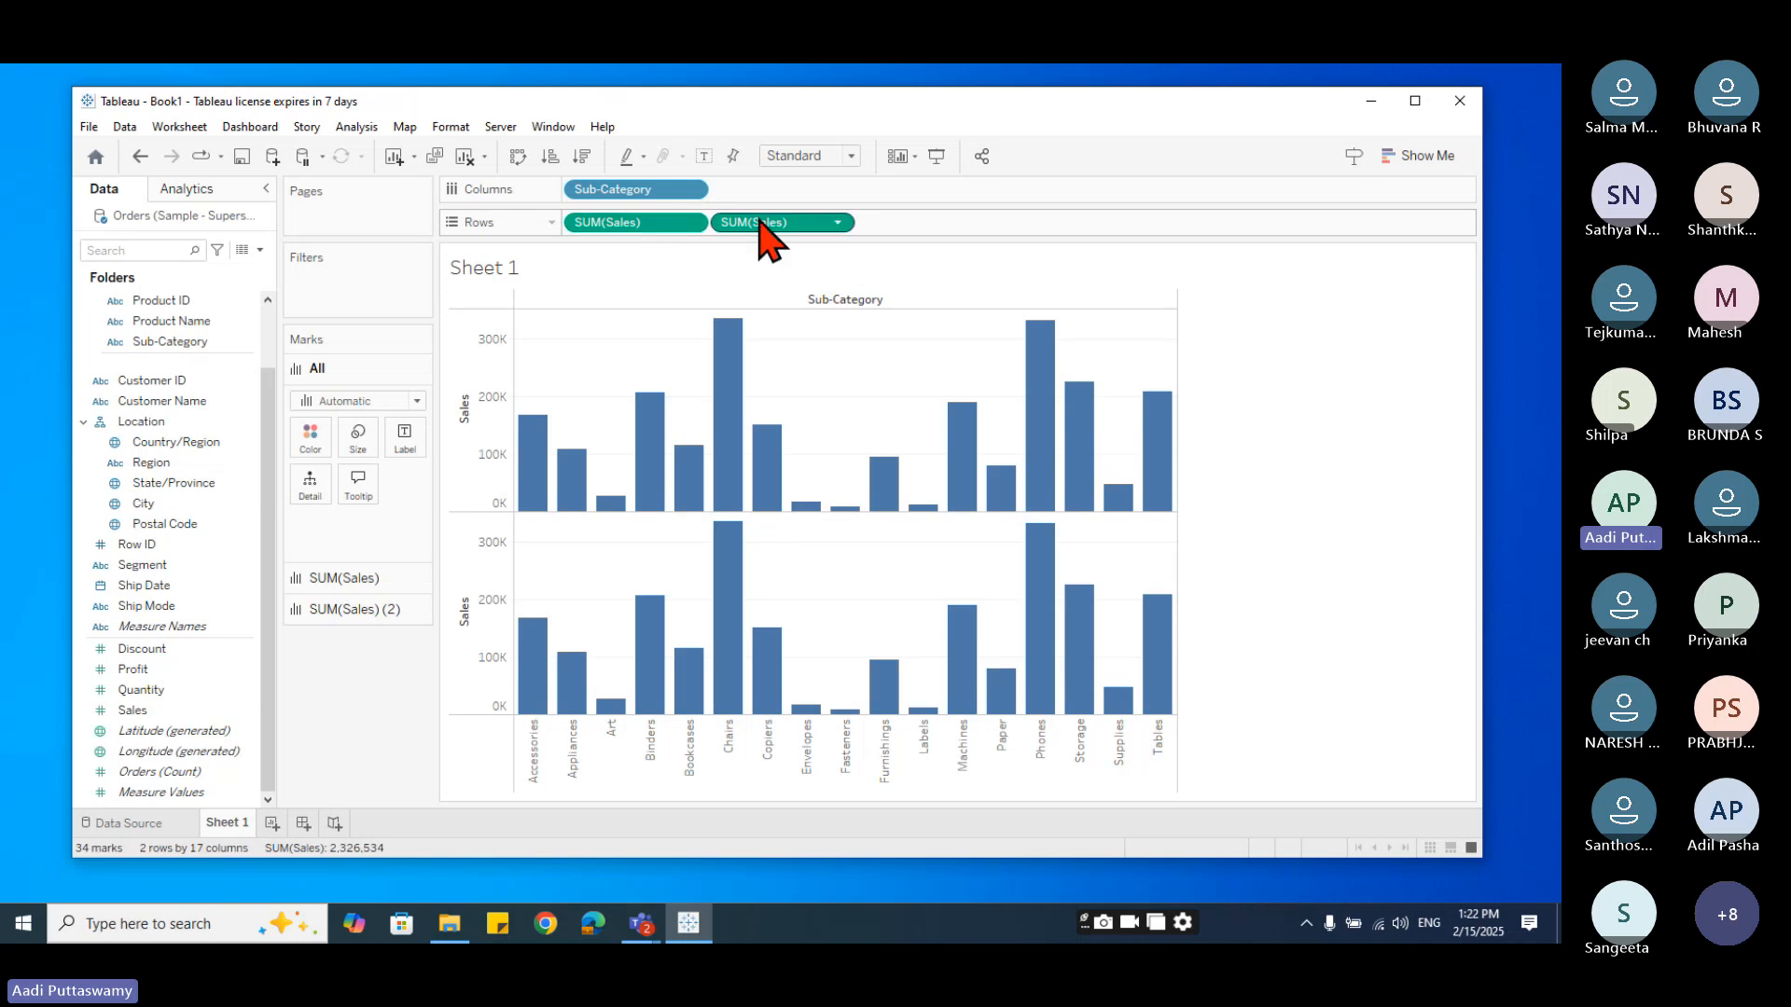
pyautogui.moveTo(760, 223); pyautogui.dragTo(634, 266)
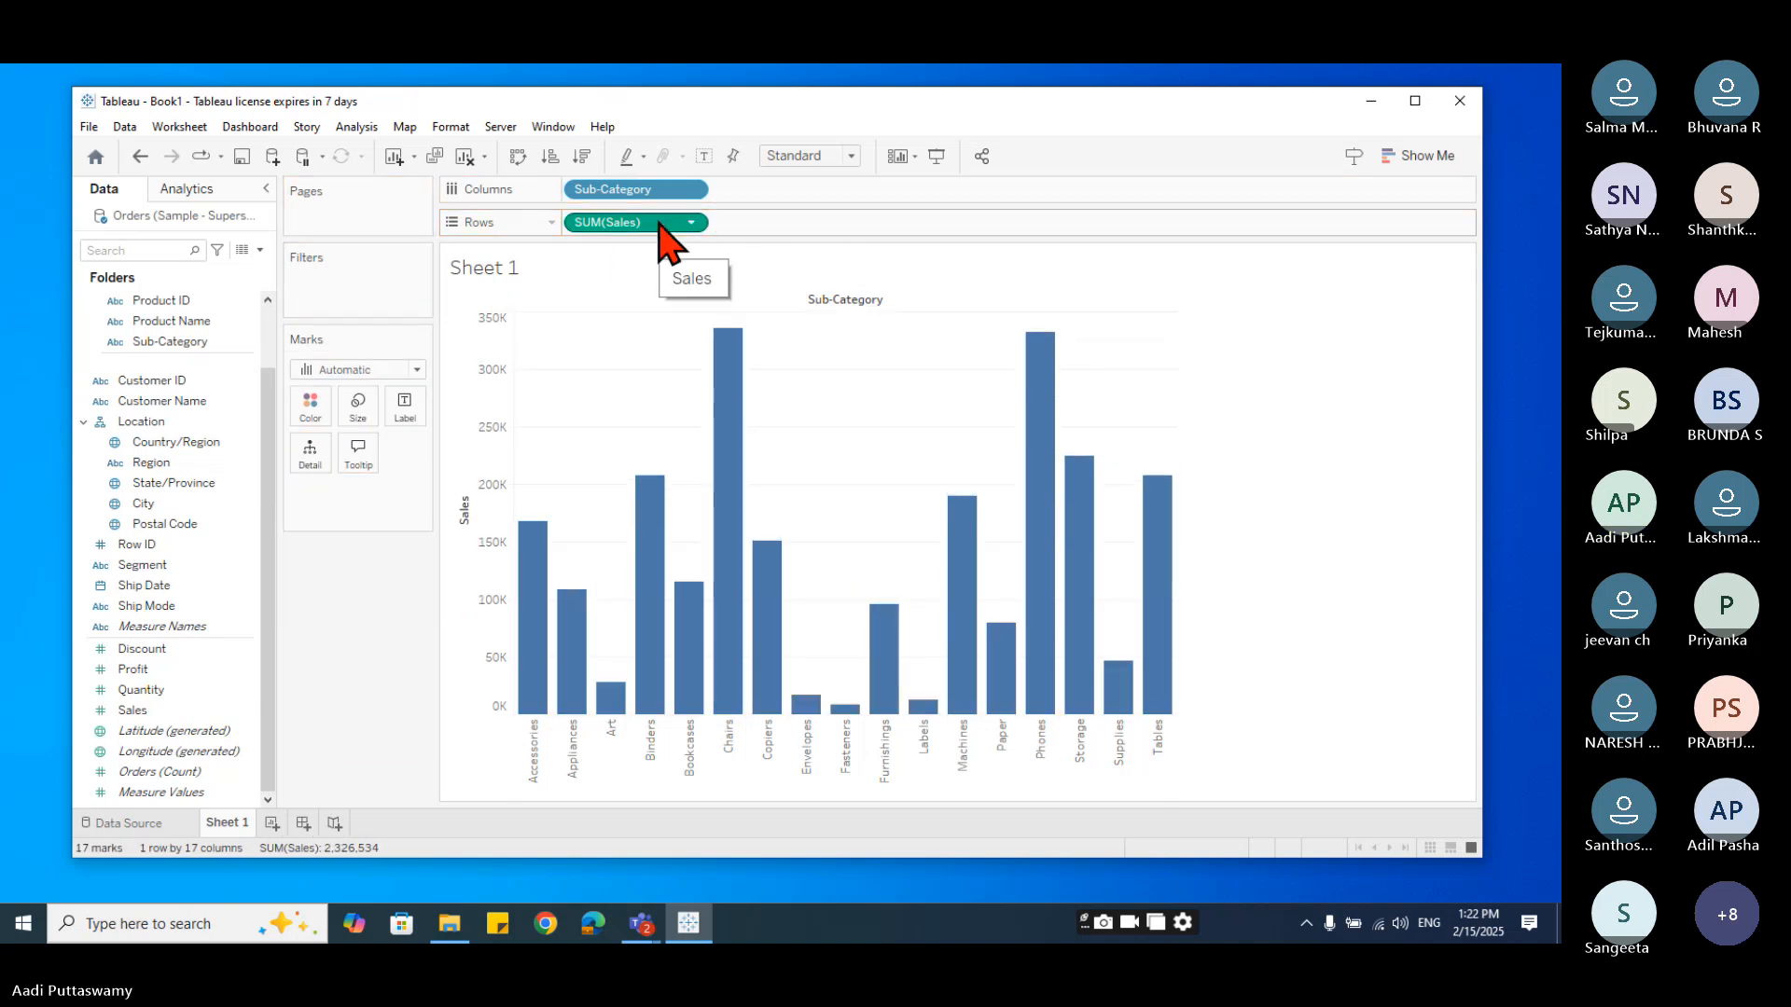
pyautogui.moveTo(670, 238); pyautogui.dragTo(842, 218)
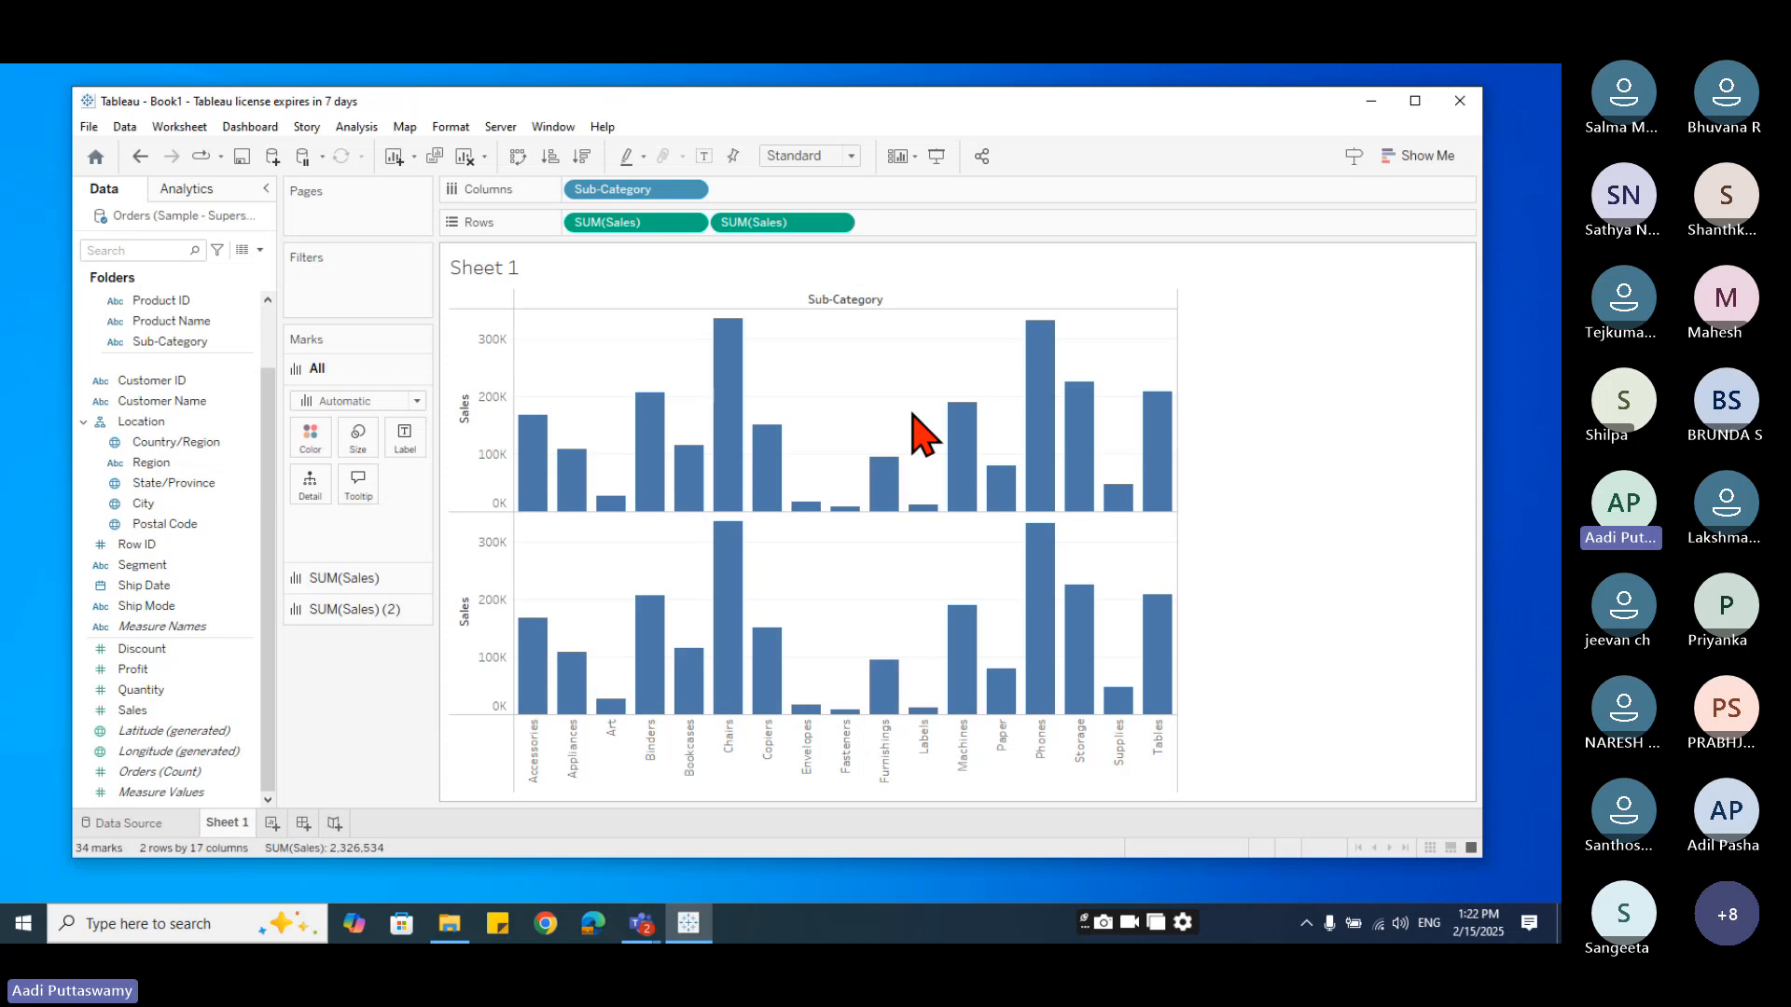
pyautogui.click(838, 222)
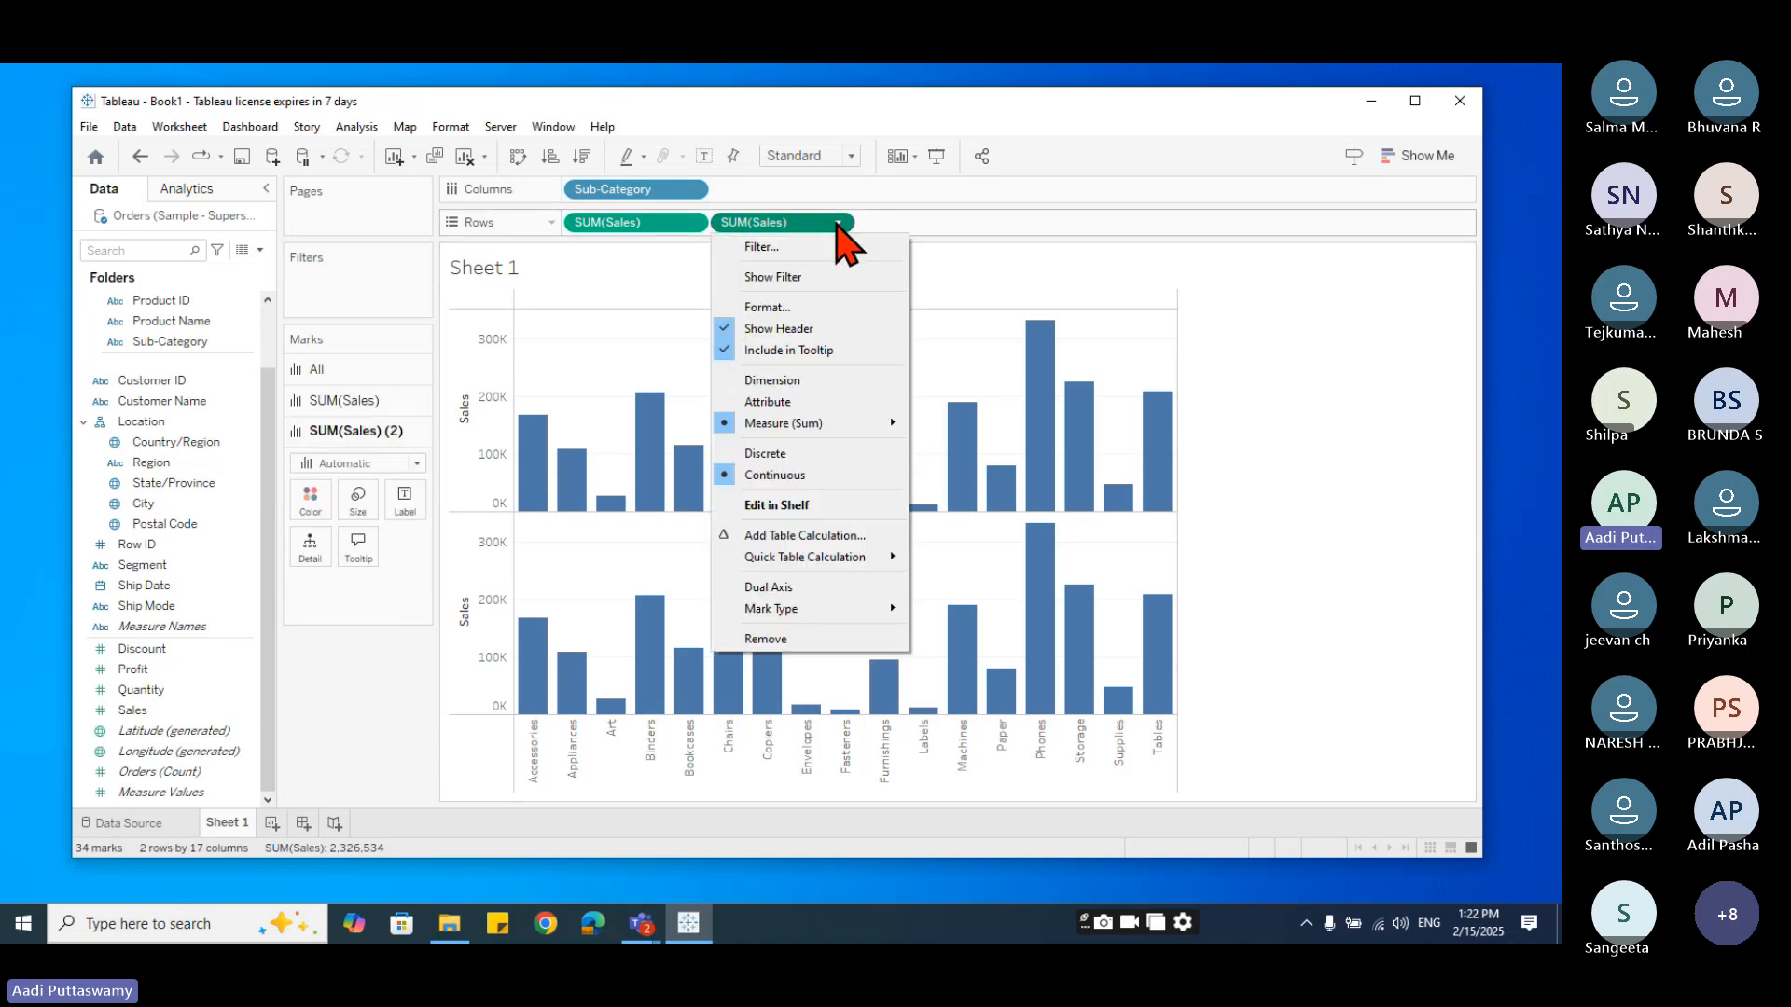
pyautogui.click(801, 588)
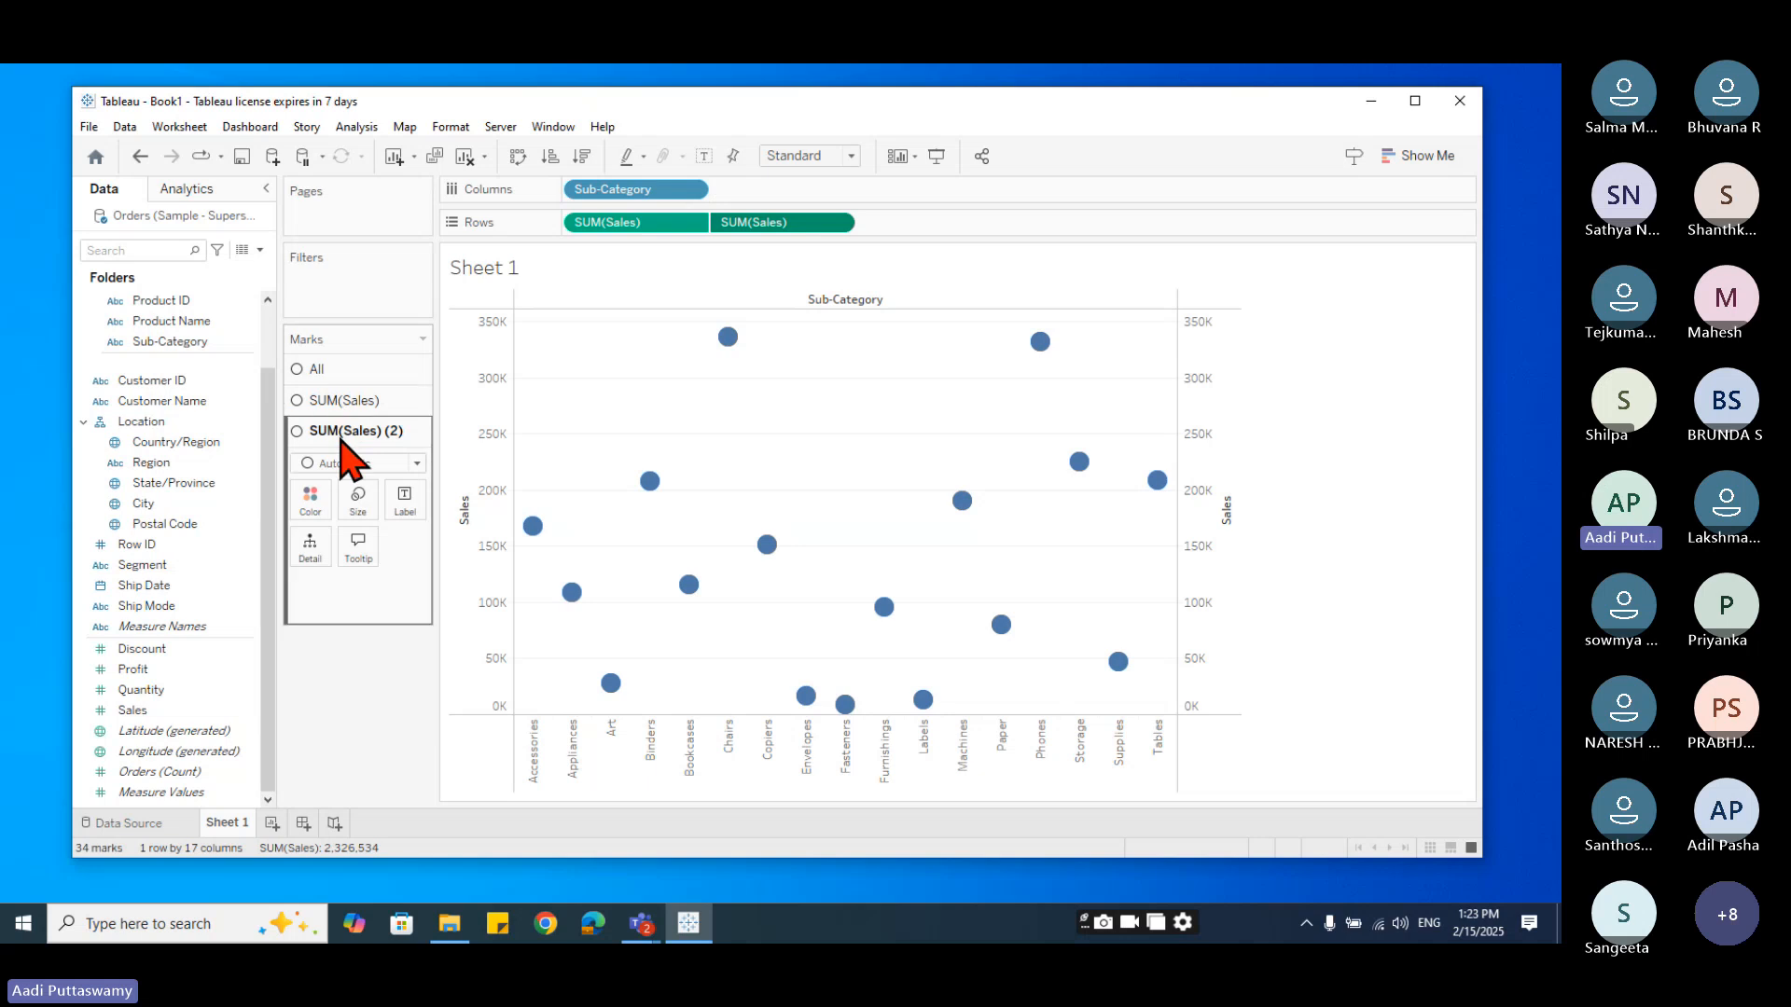
pyautogui.moveTo(751, 228); pyautogui.dragTo(377, 738)
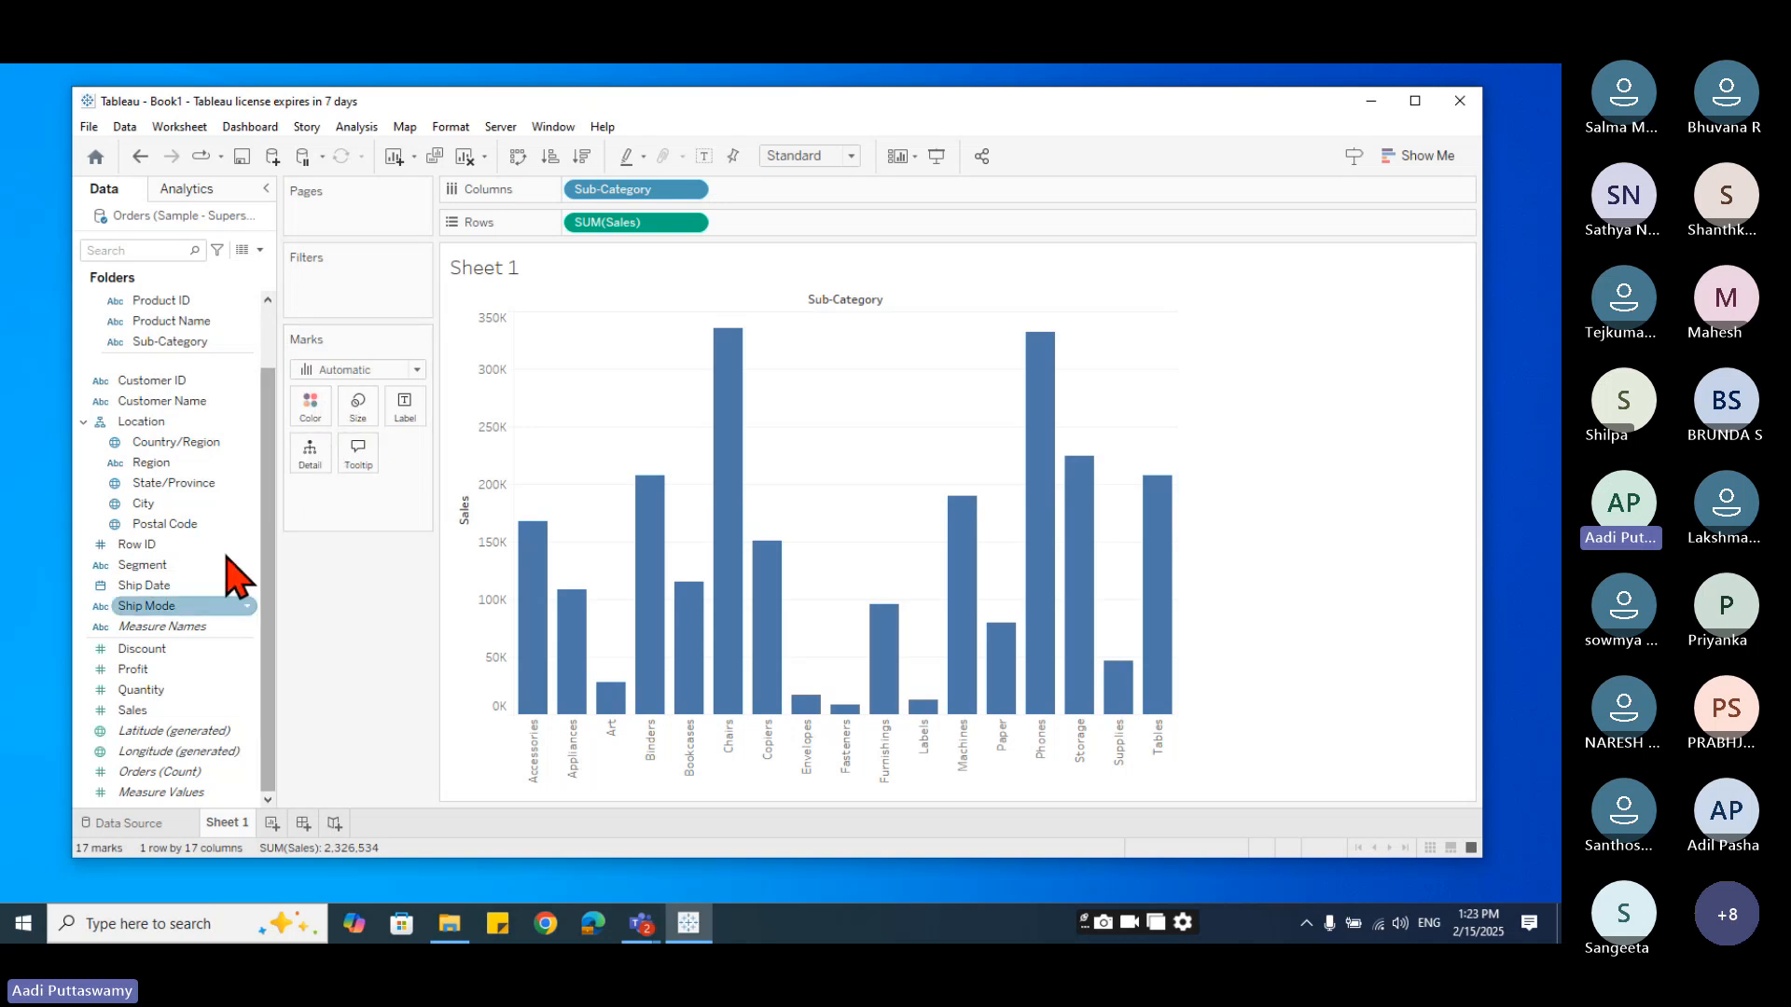
# - Add a second Sales measure to rows and combine both measures in a dual axis chart
pyautogui.moveTo(149, 711); pyautogui.dragTo(779, 233)
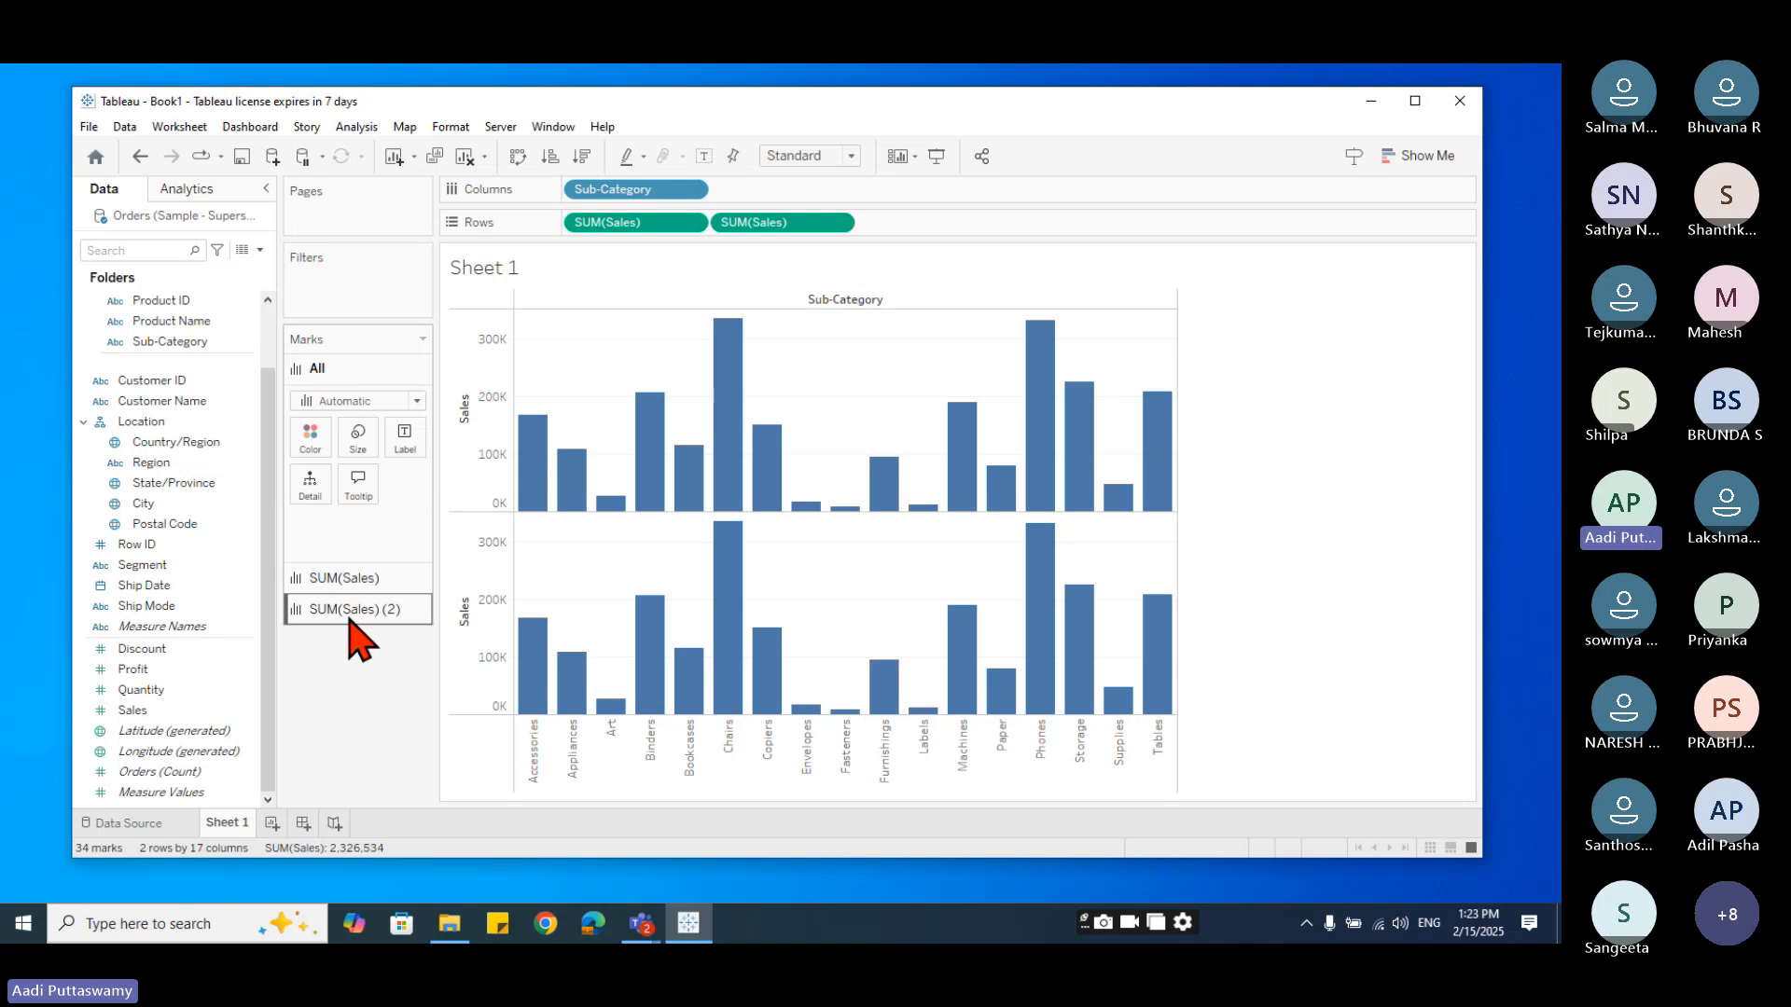
pyautogui.click(837, 223)
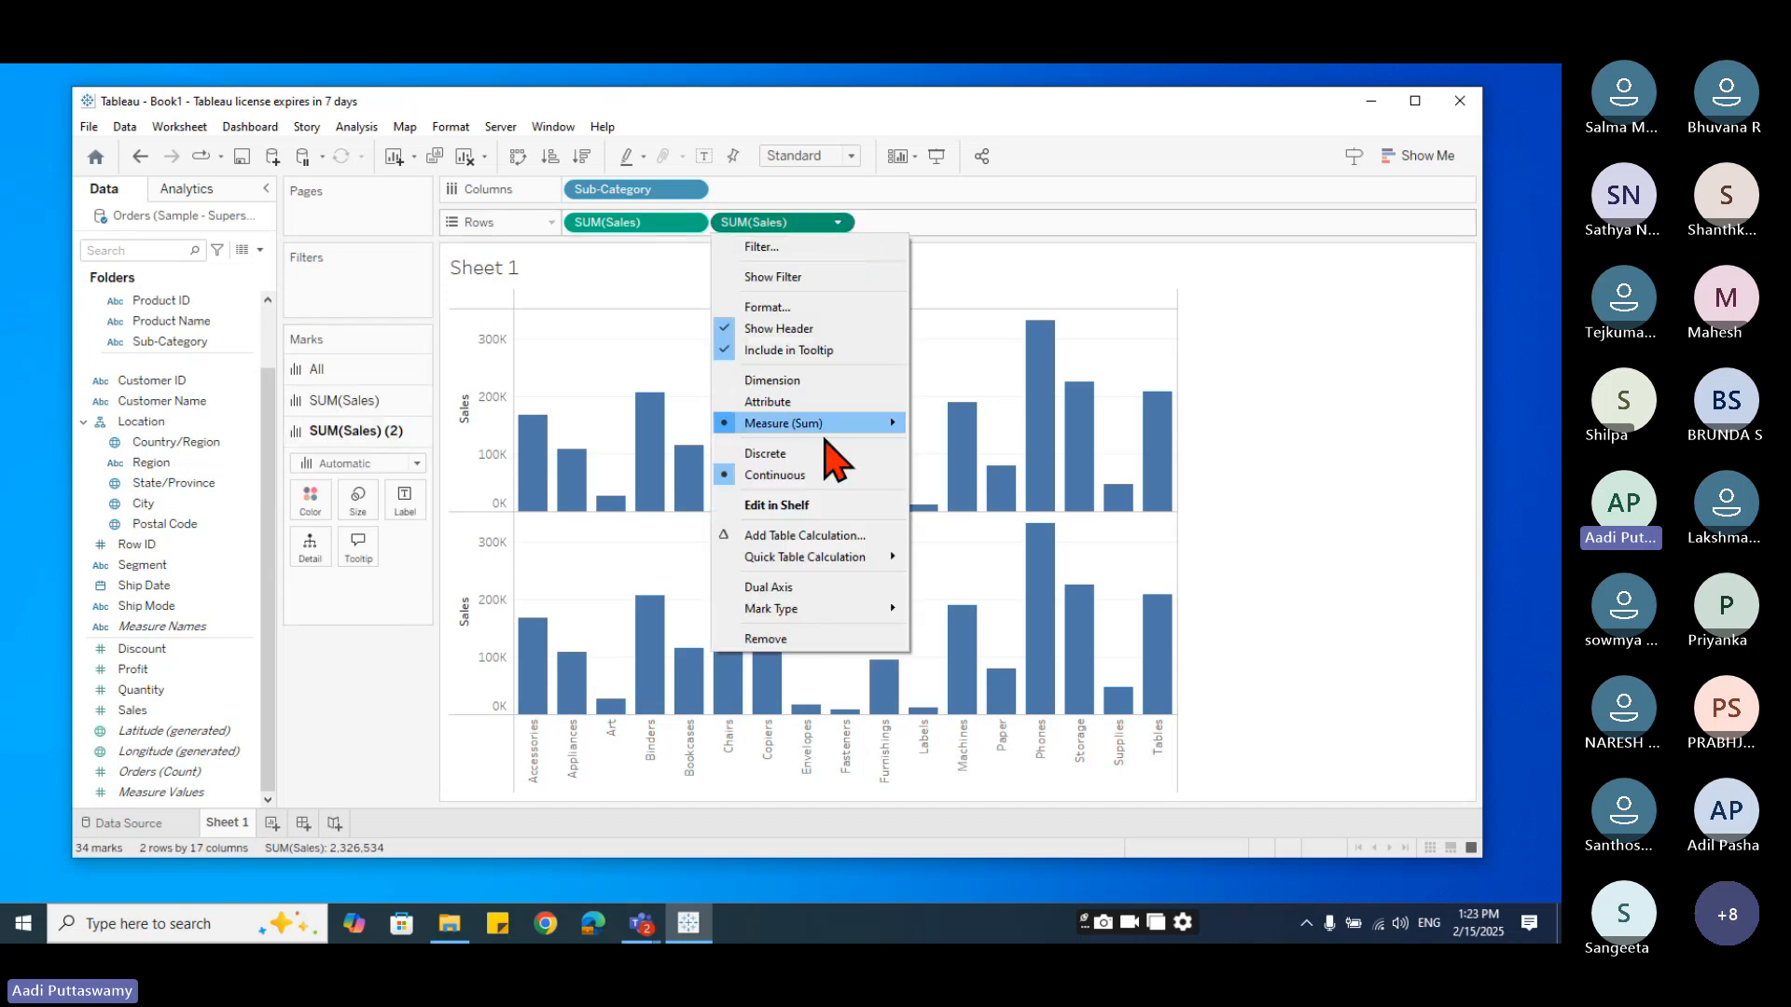
pyautogui.click(794, 593)
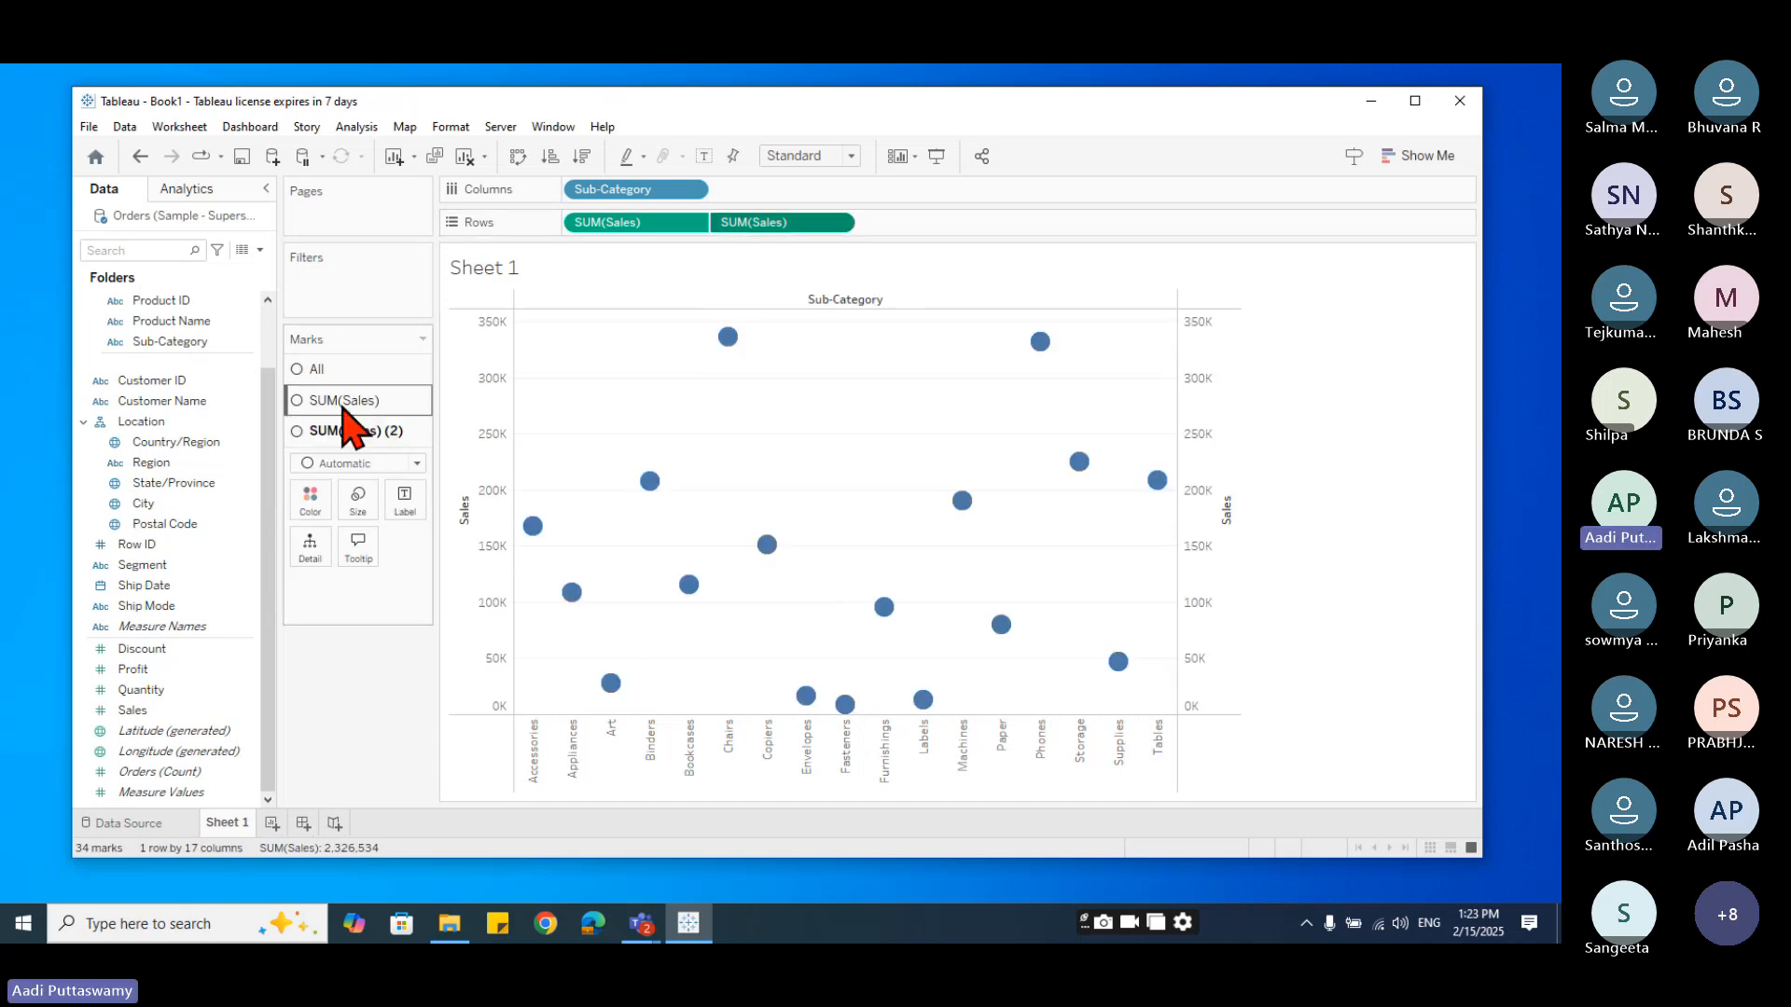
# - Set the mark type of both Sales measures in the dual axis chart to Bar
pyautogui.click(389, 466)
pyautogui.click(364, 506)
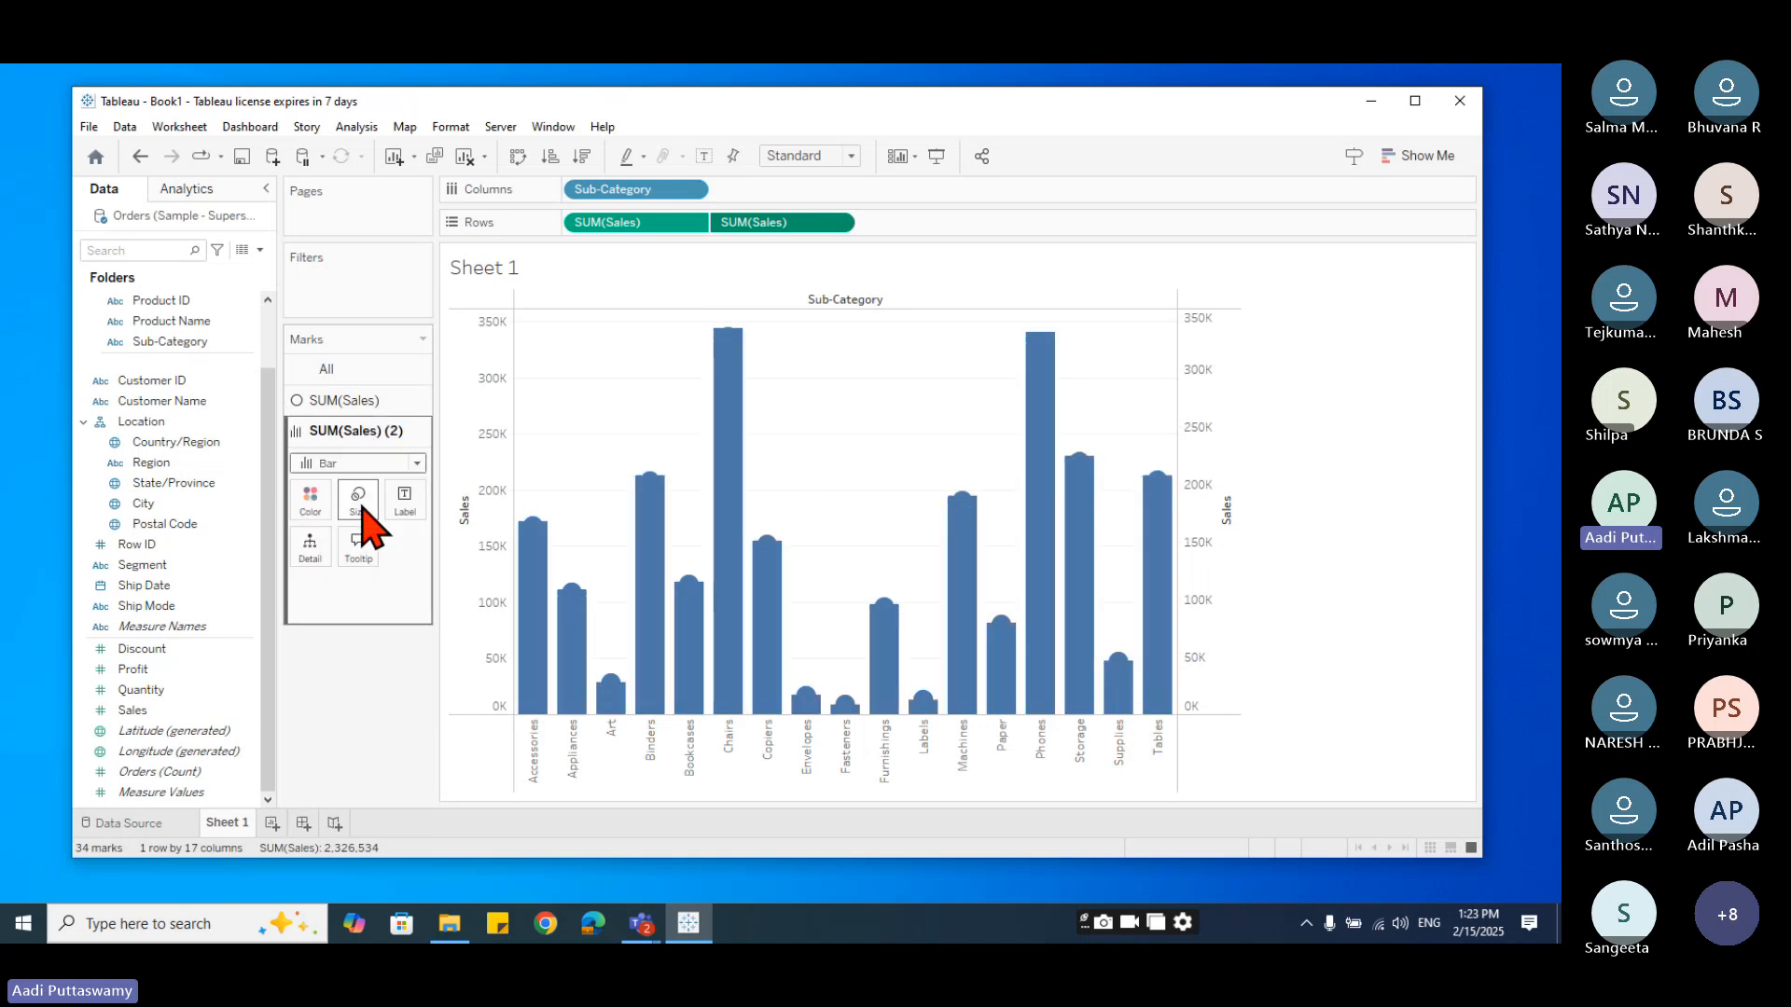
pyautogui.click(359, 403)
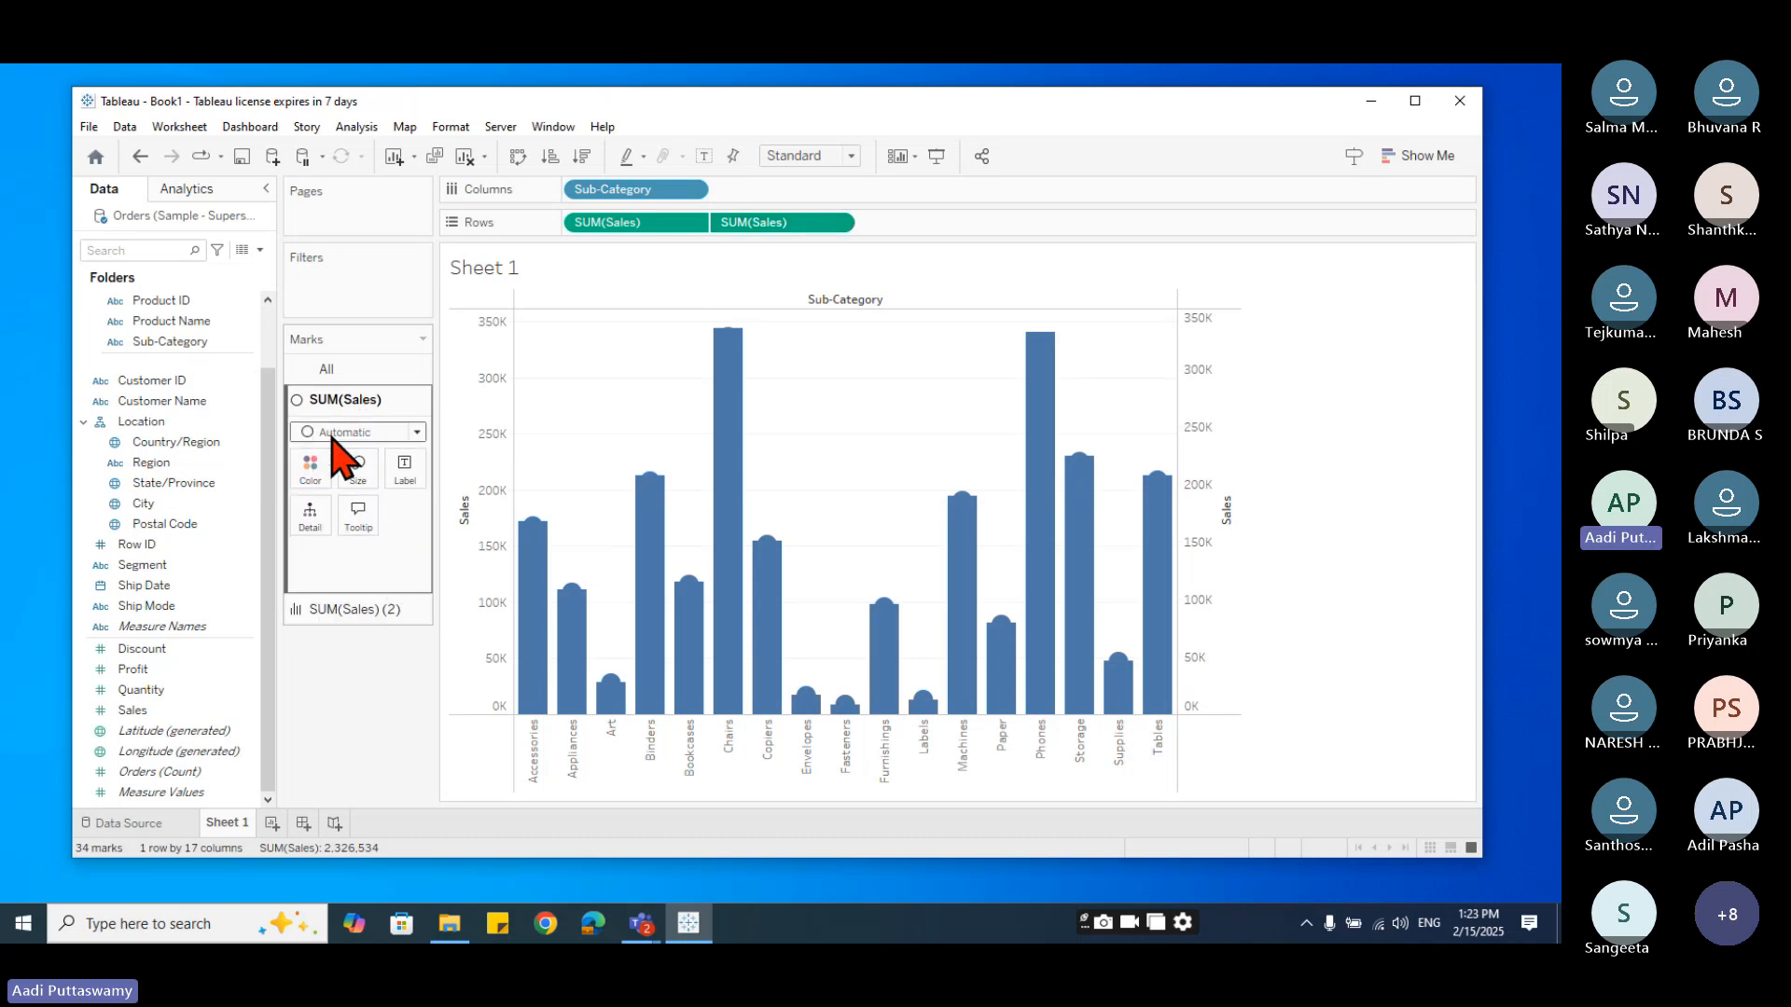
pyautogui.click(378, 432)
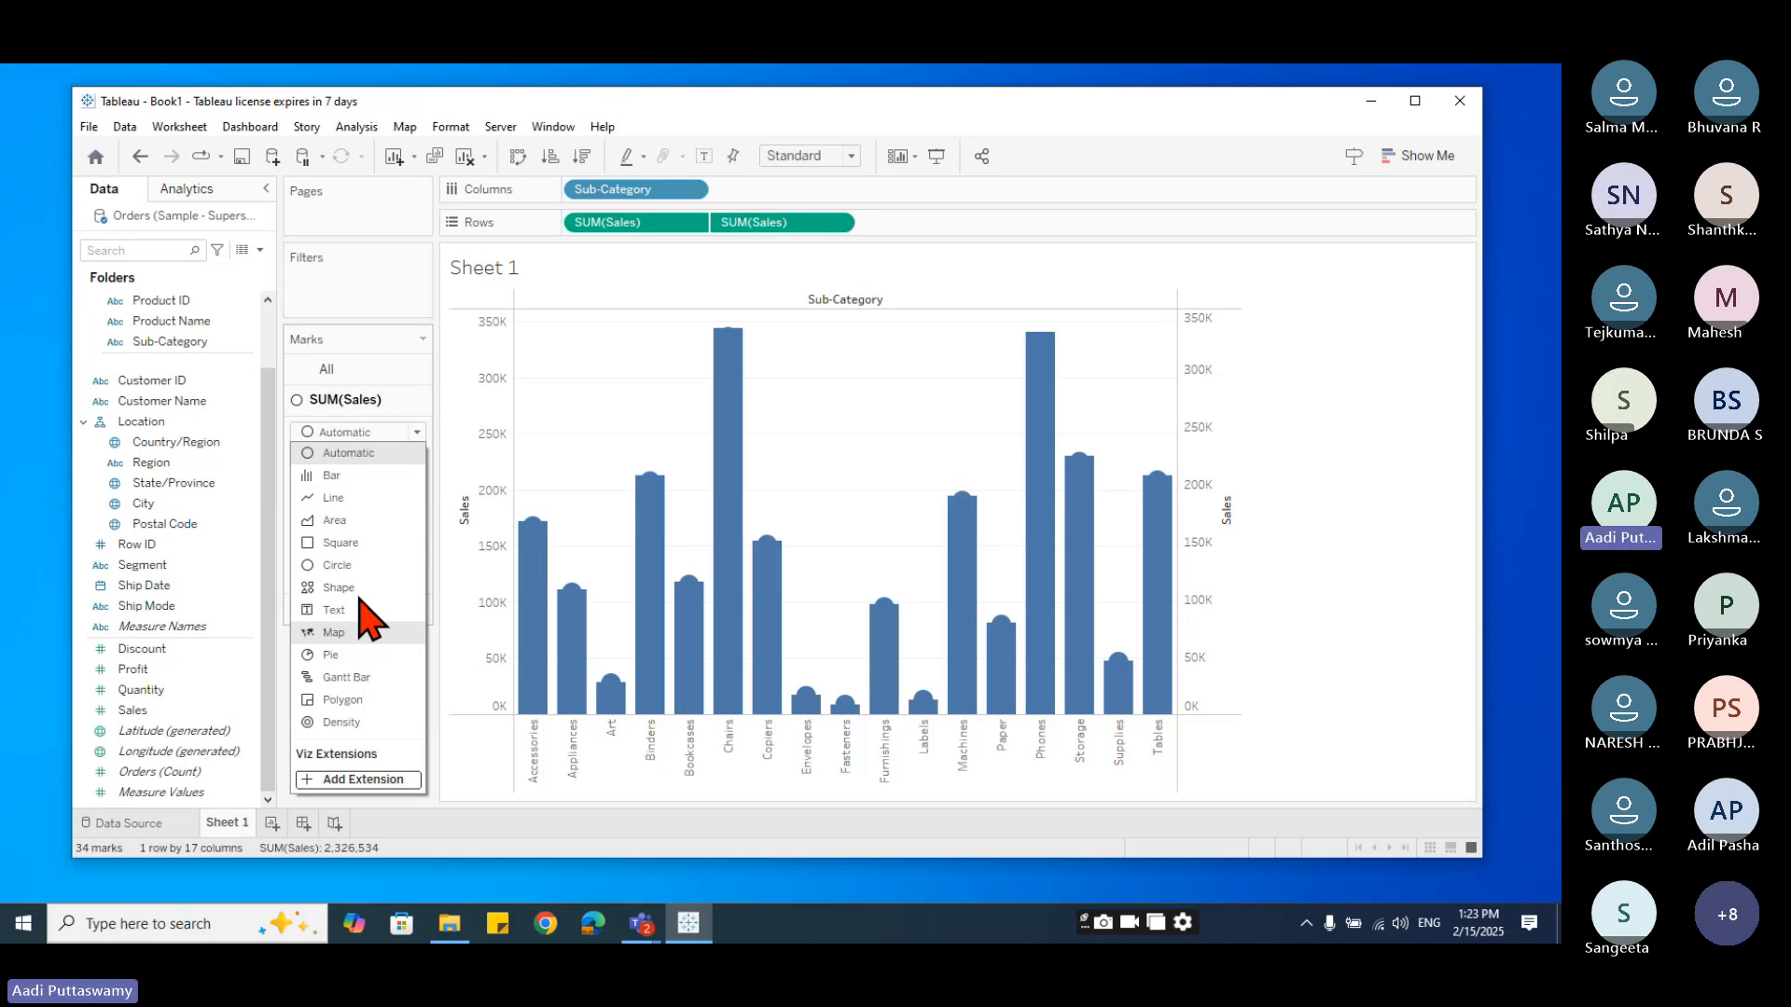
pyautogui.click(648, 503)
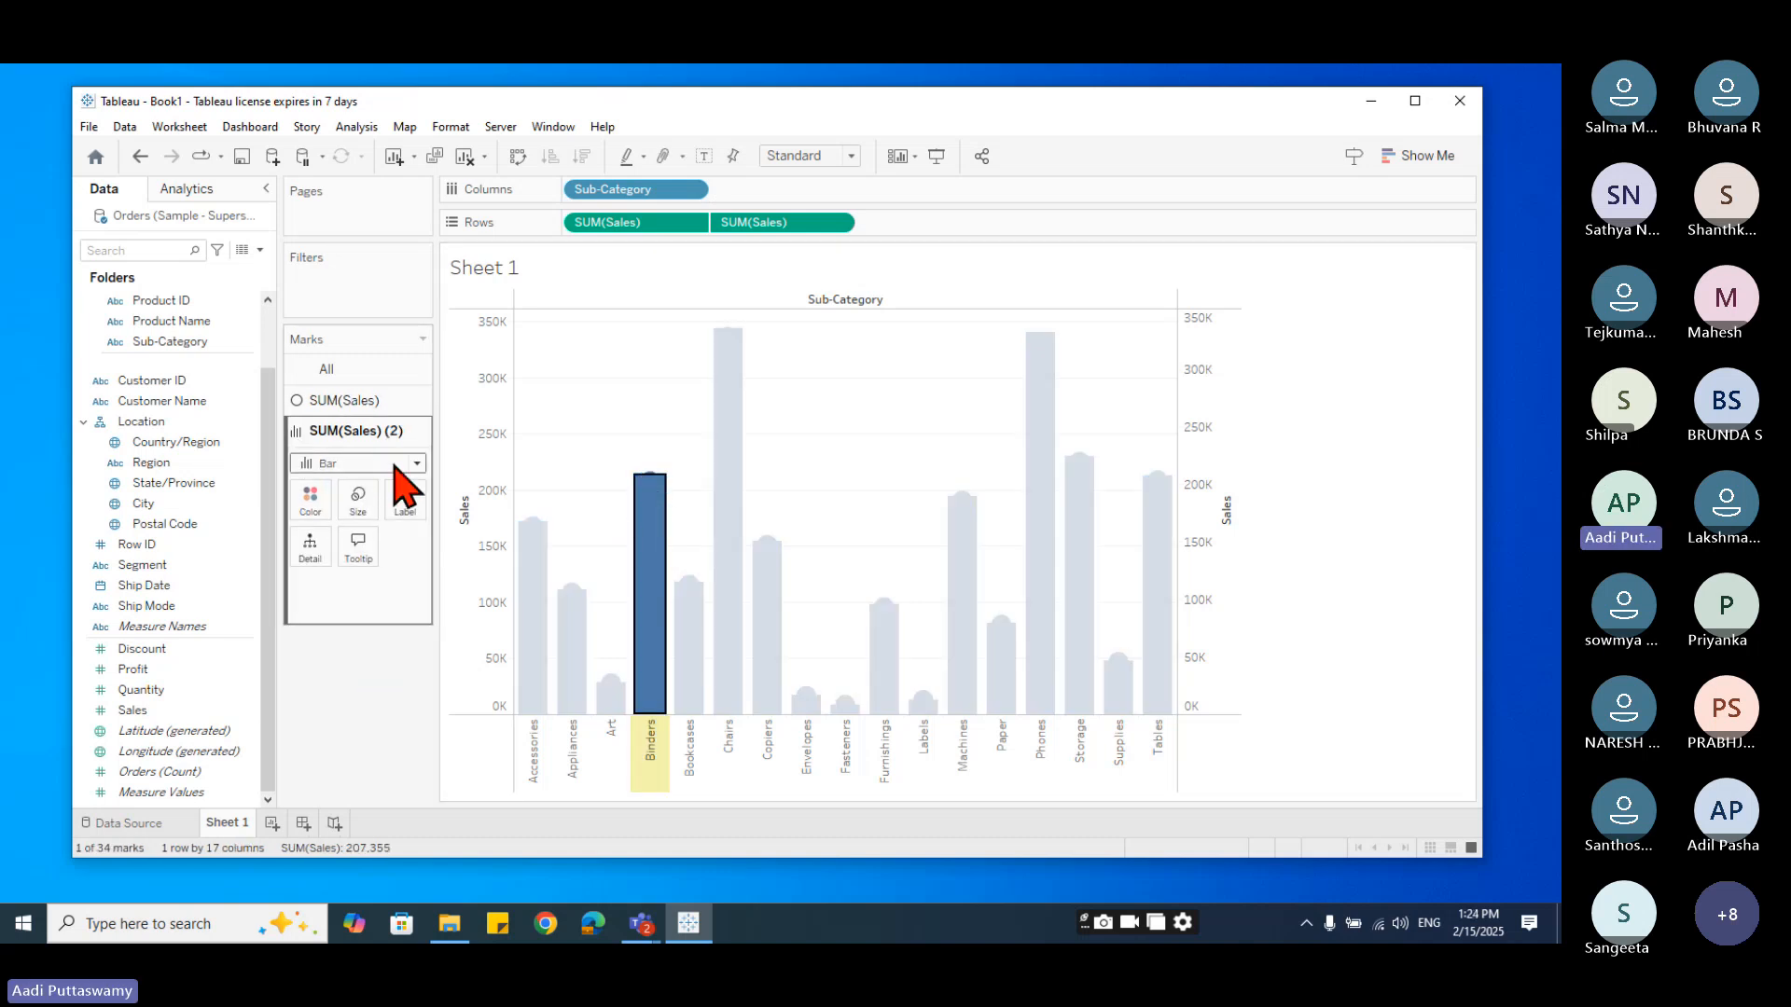
pyautogui.click(371, 399)
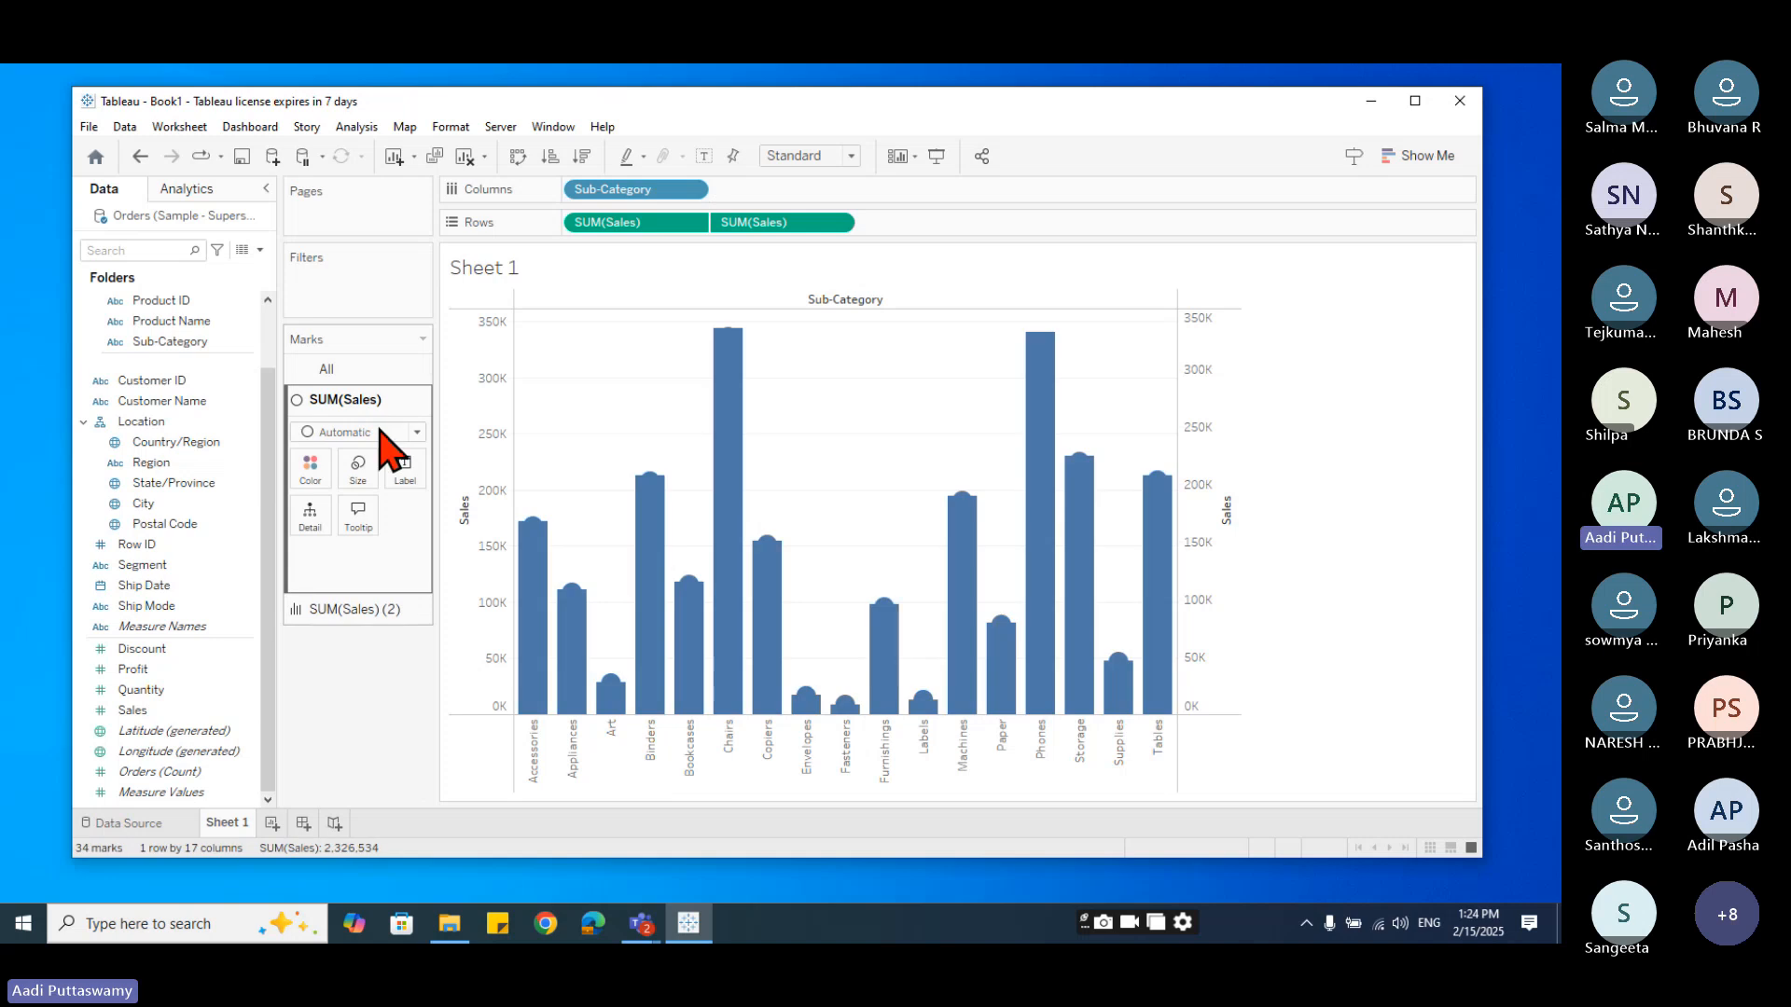
pyautogui.click(417, 432)
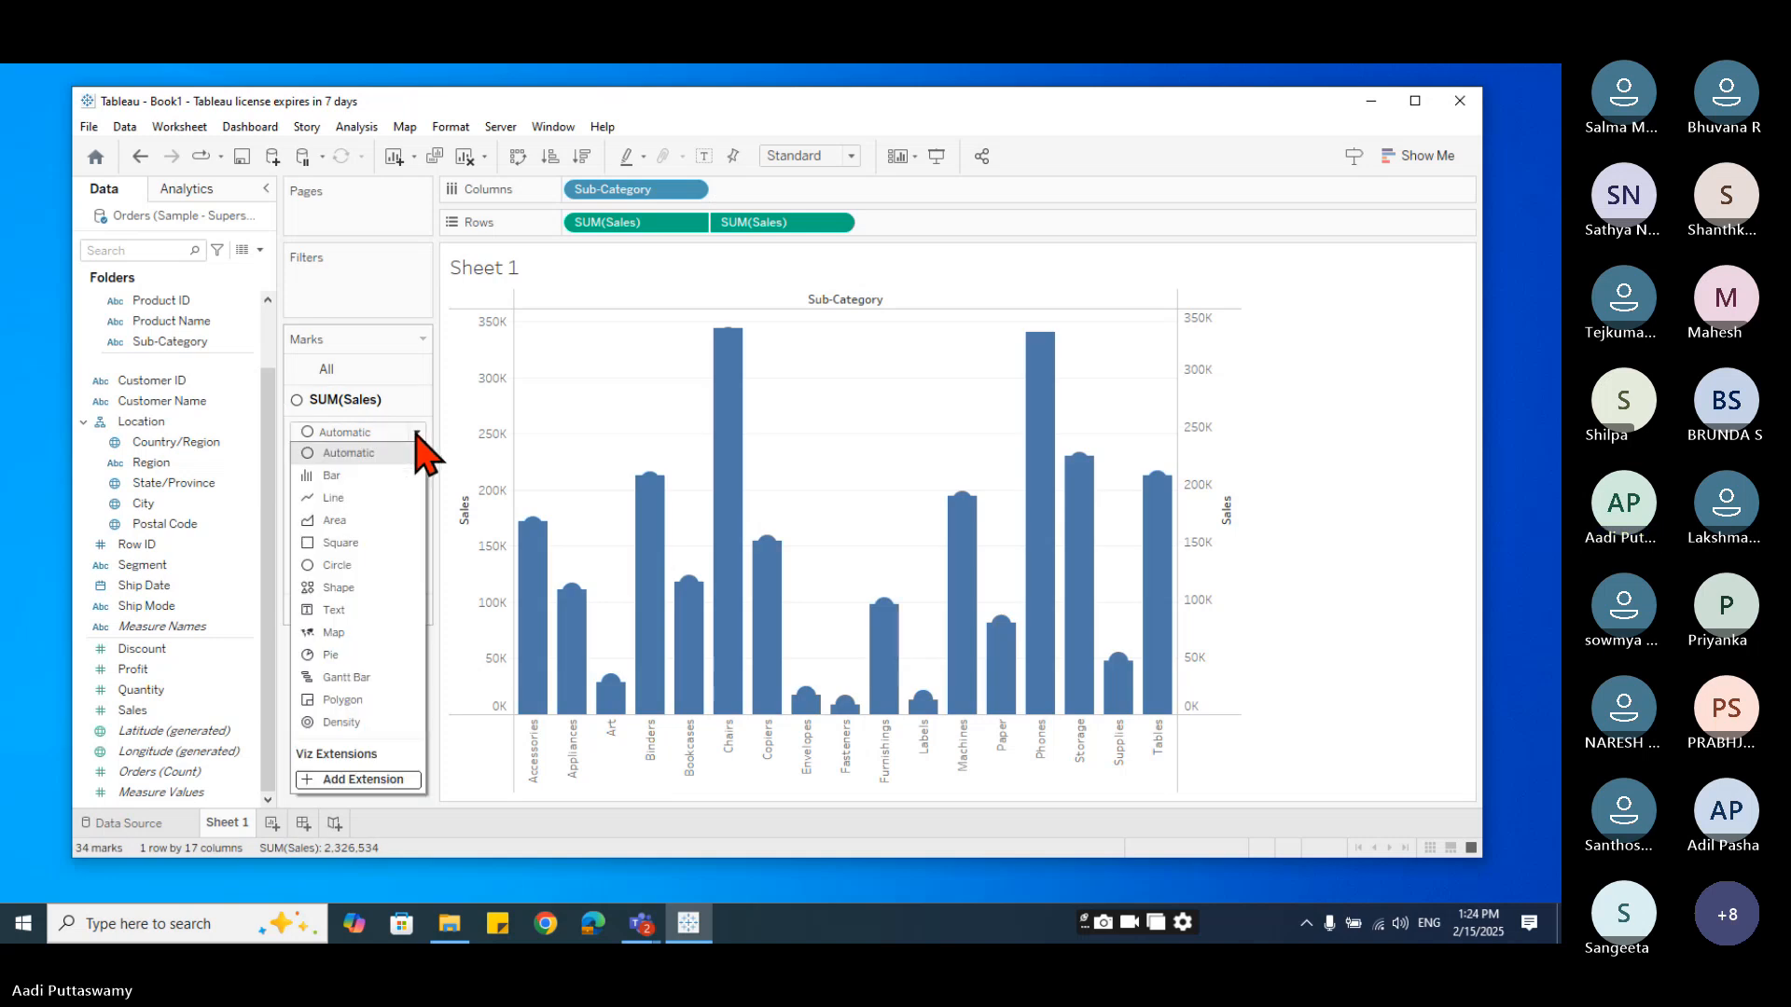
pyautogui.click(343, 475)
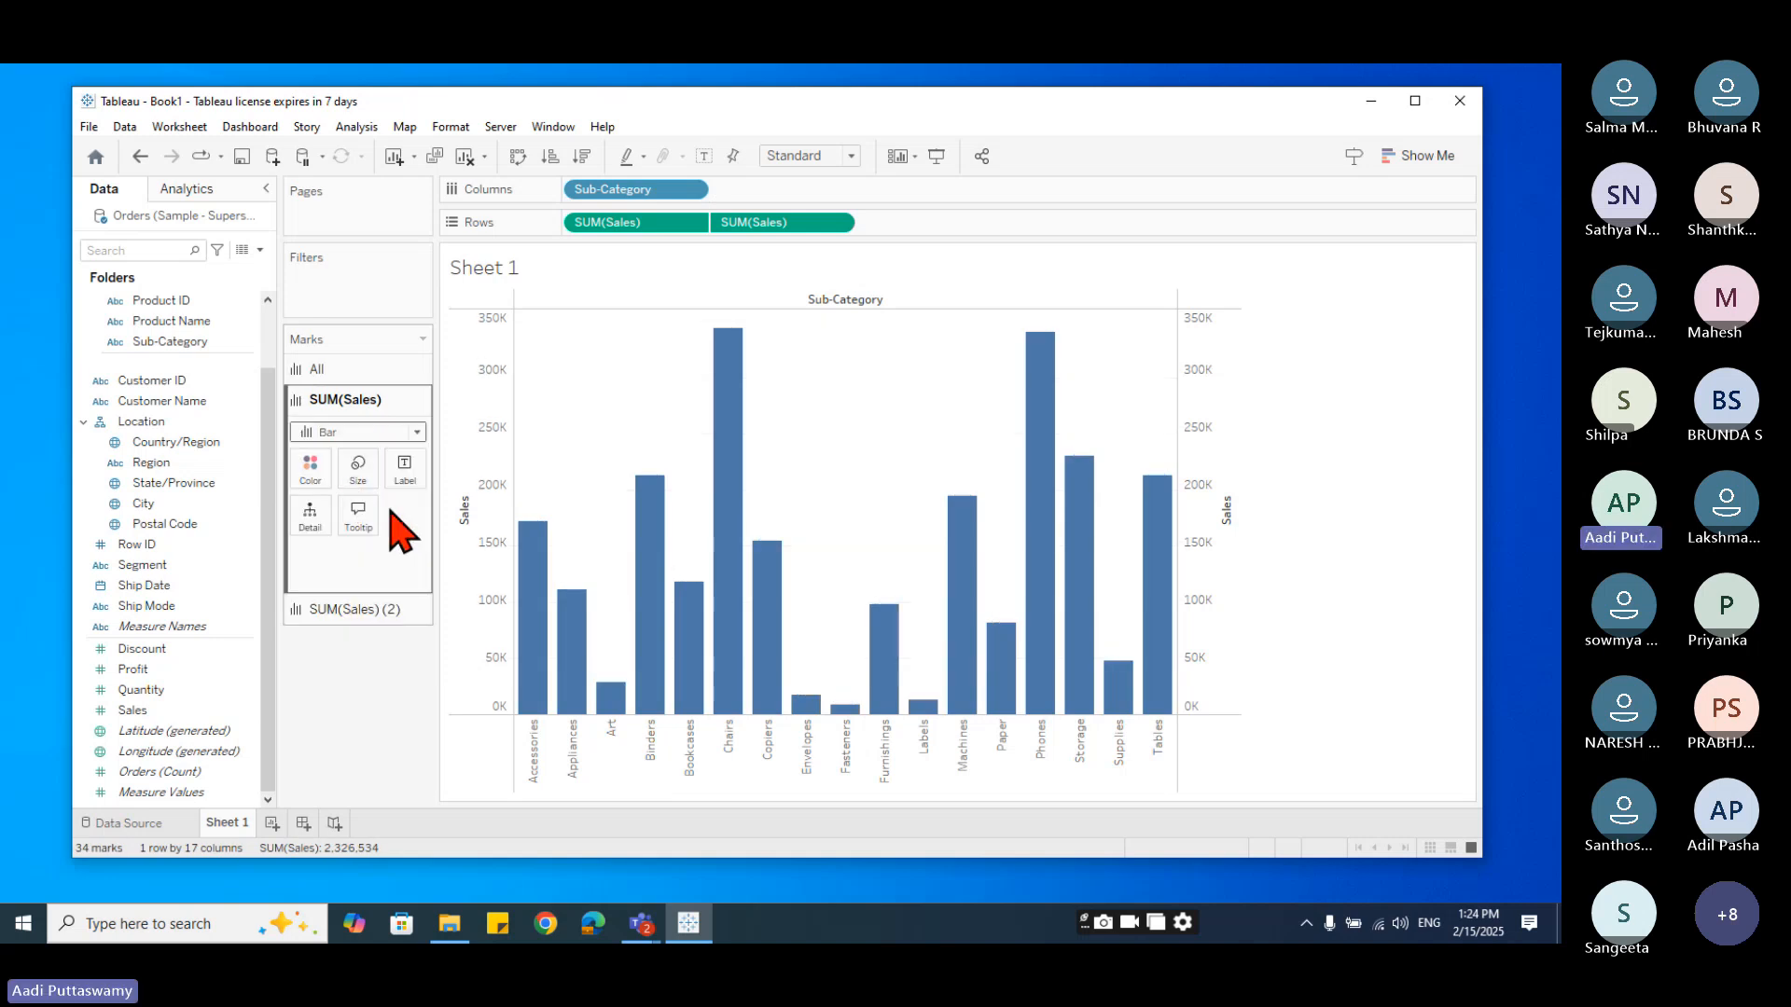
# - Change the mark type of the second Sales measure to Shape, keeping its marks card active
pyautogui.click(378, 612)
pyautogui.click(417, 464)
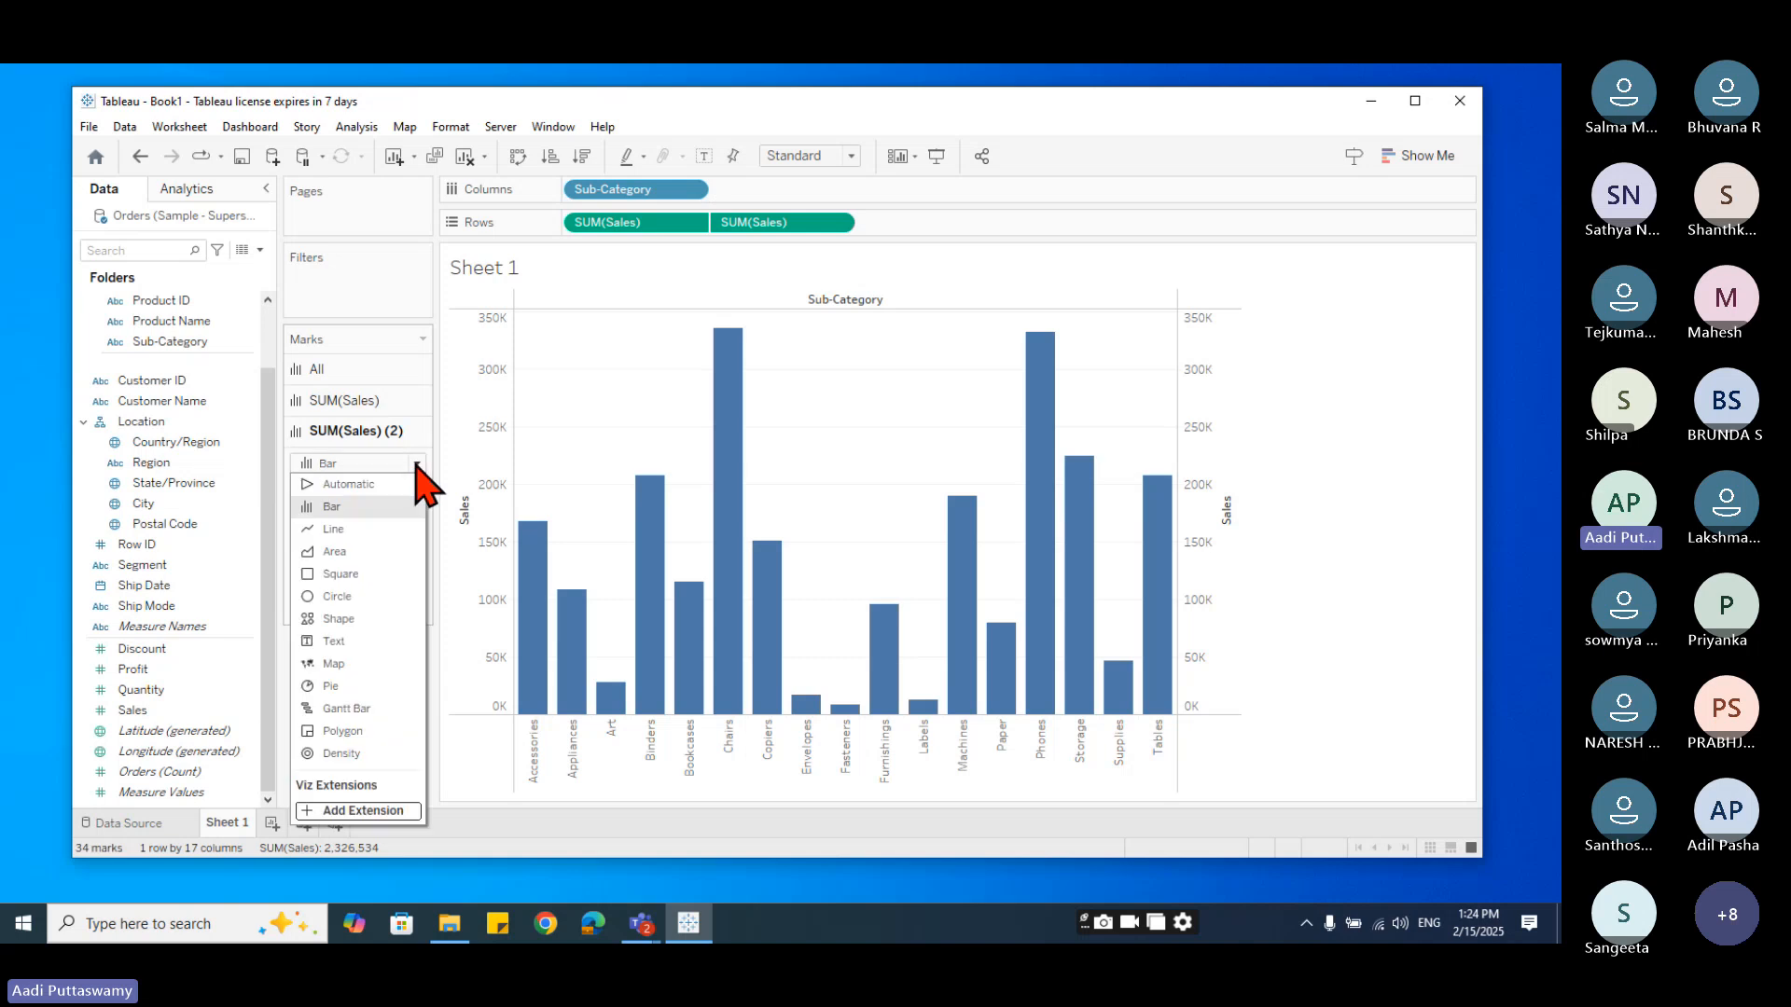
pyautogui.click(340, 619)
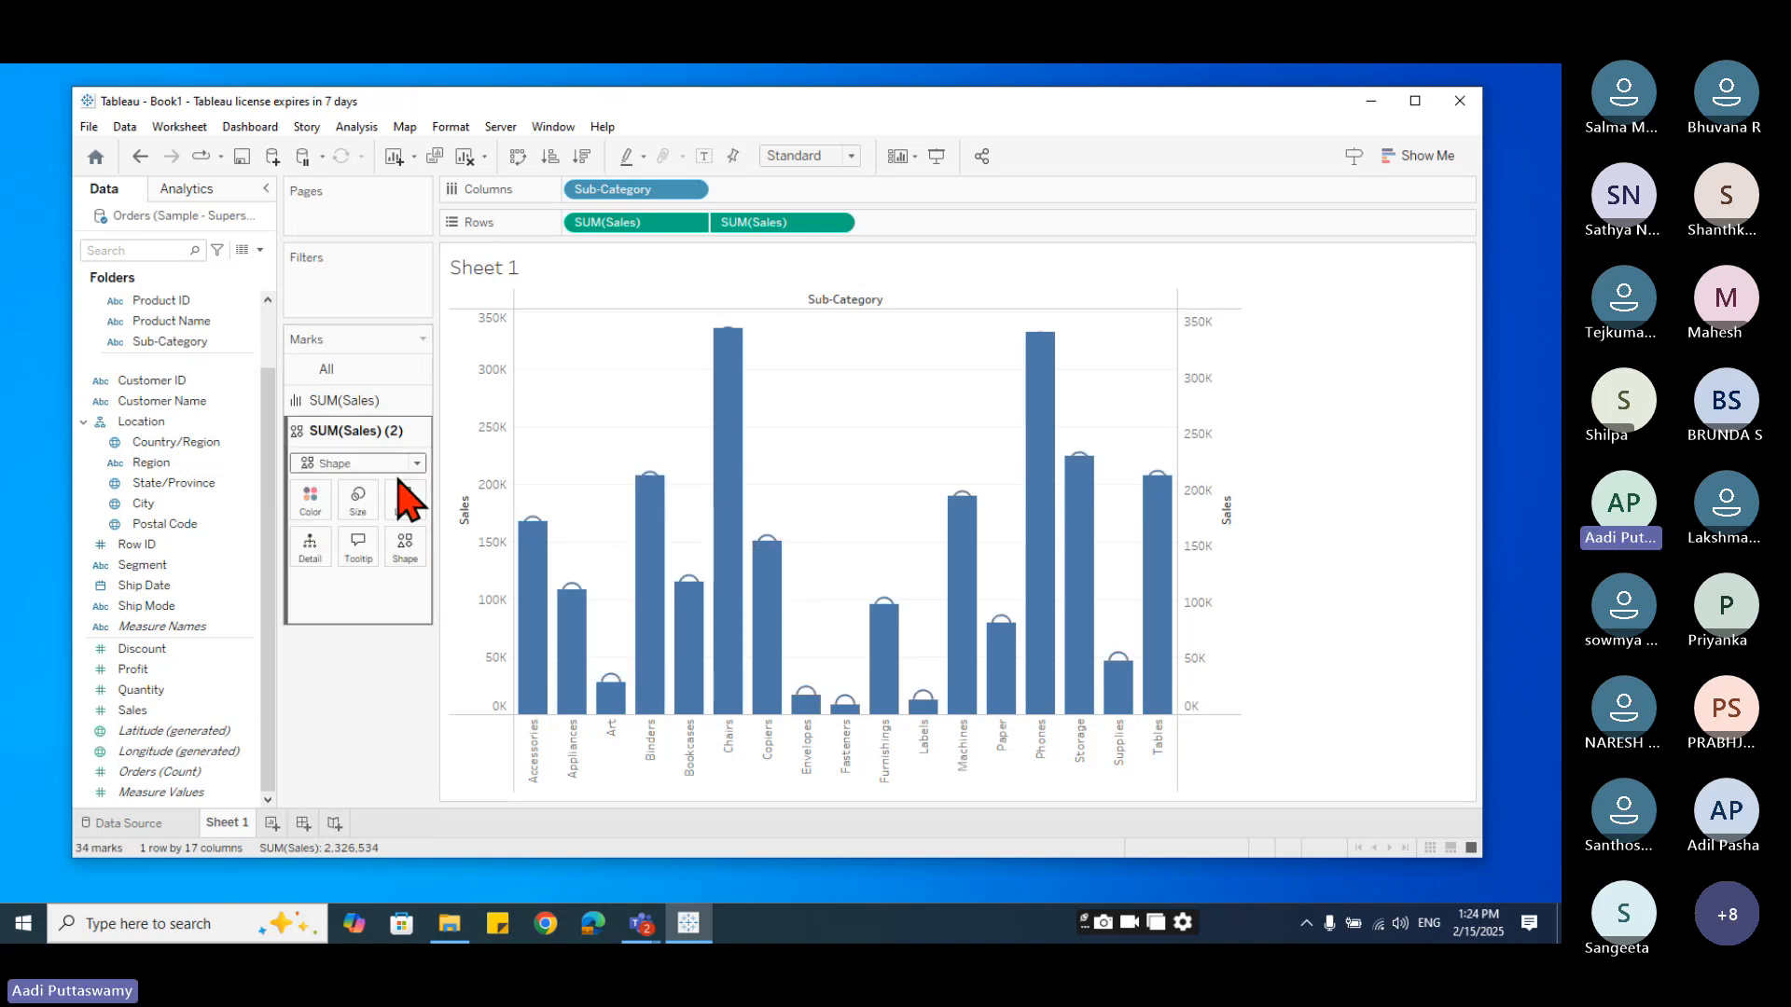
pyautogui.click(351, 402)
pyautogui.click(361, 608)
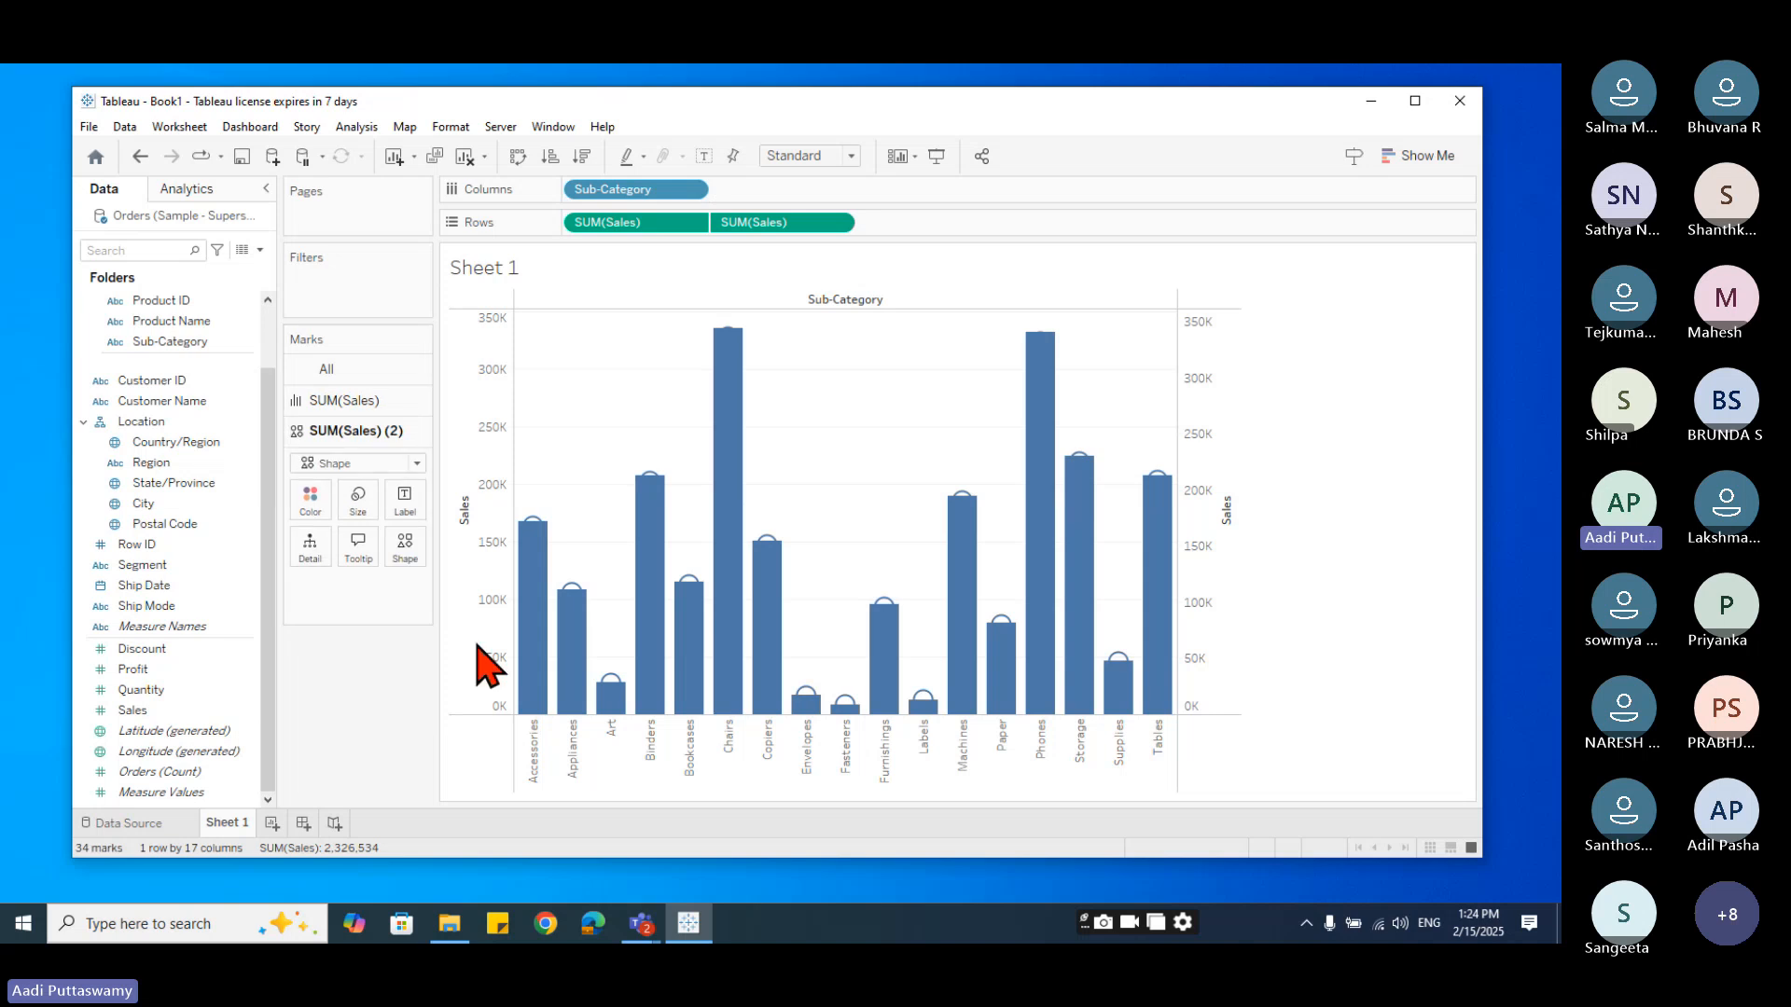
# - Reduce the bar size of the first Sales measure so the bars become thin sticks
pyautogui.click(359, 401)
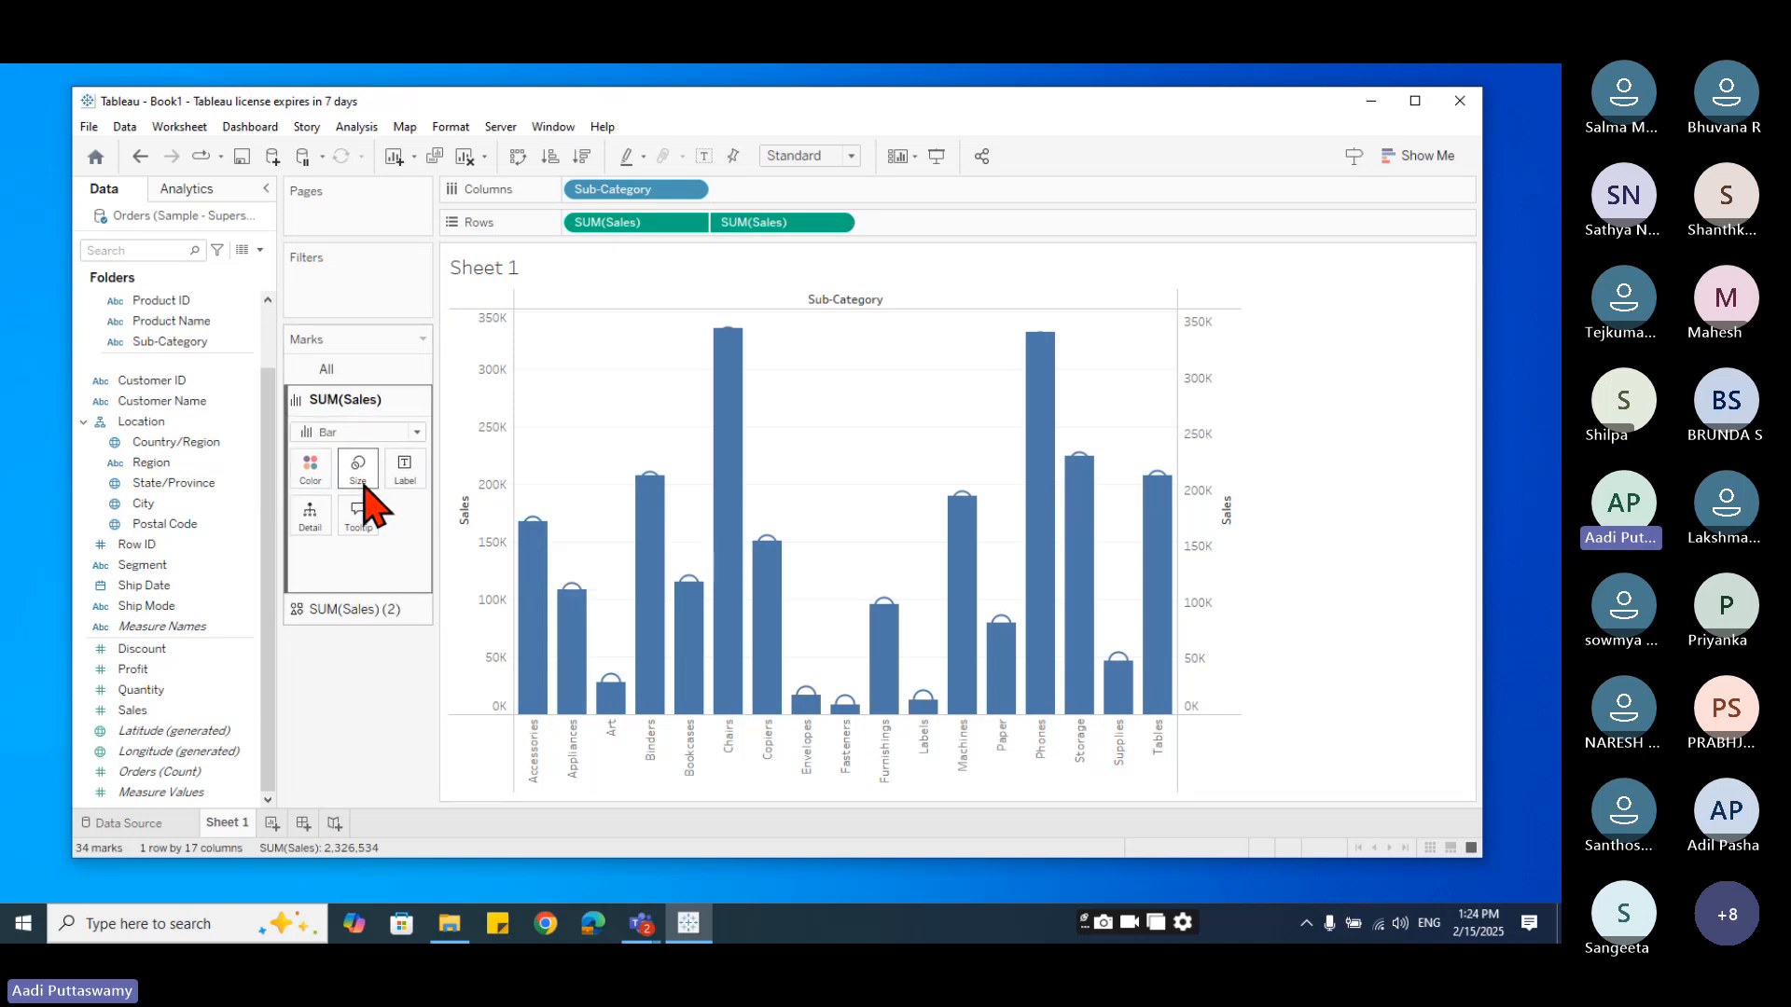
pyautogui.click(359, 474)
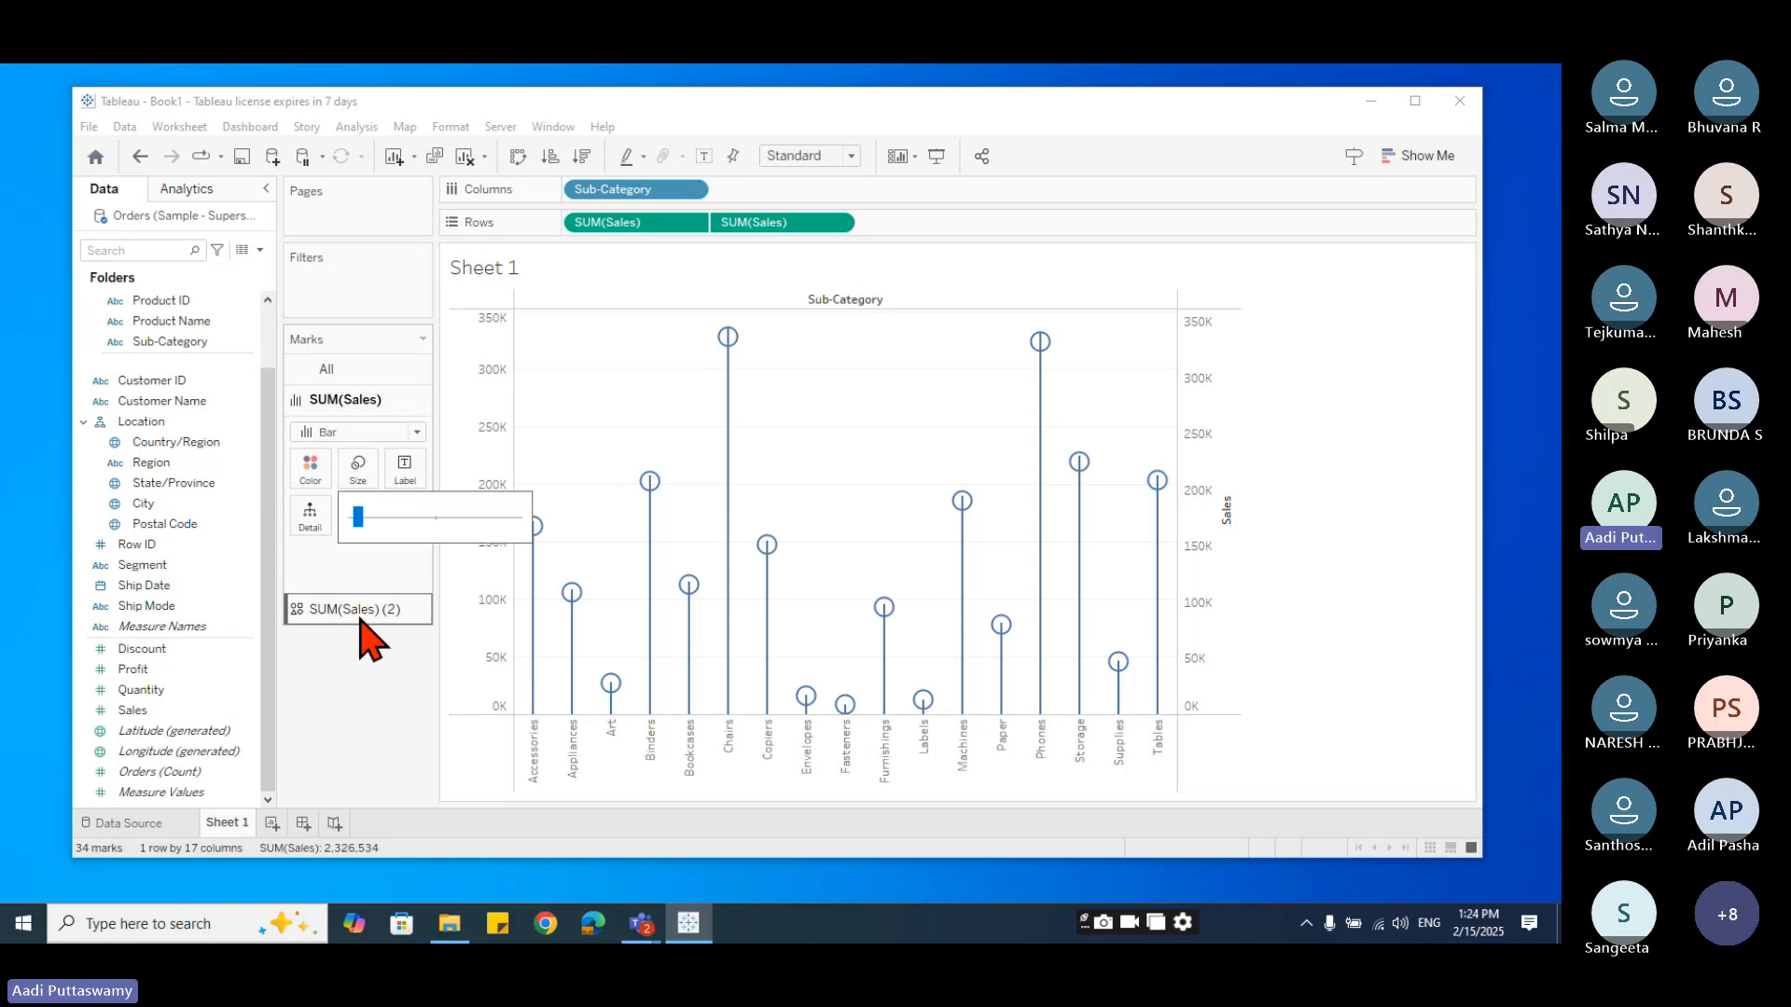
pyautogui.moveTo(358, 519); pyautogui.dragTo(372, 531)
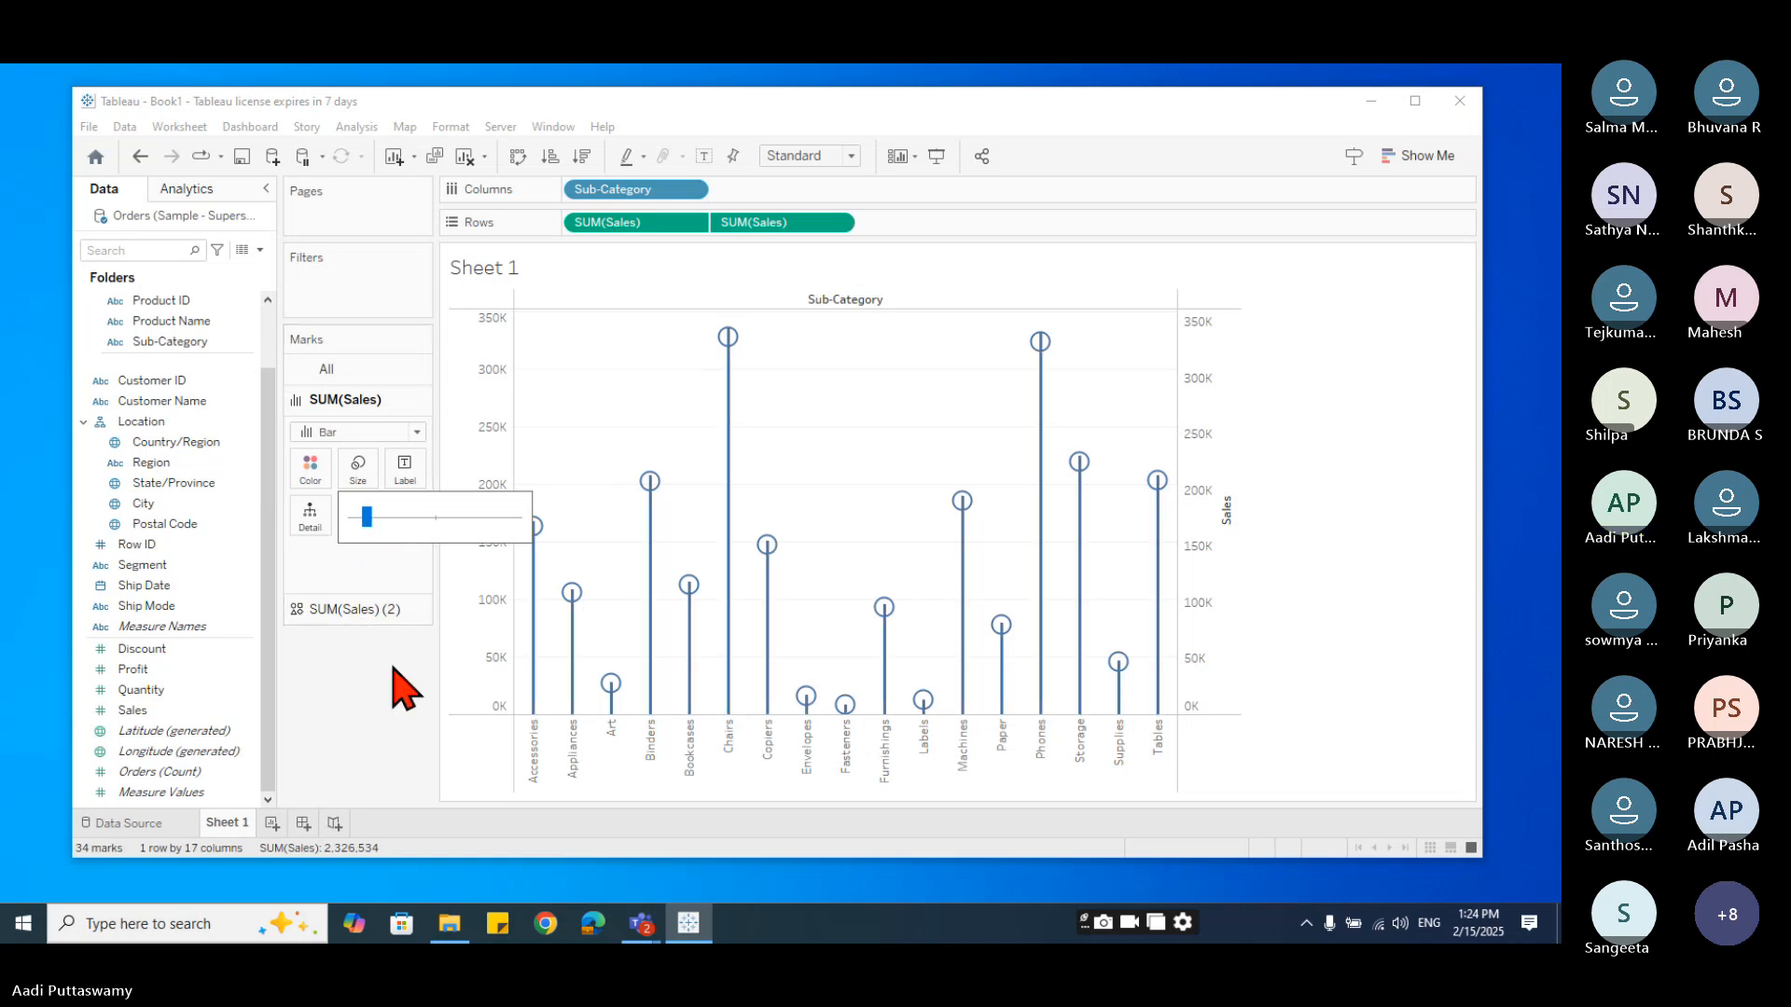
pyautogui.click(401, 695)
# - Assign the red-and-white candy shape from the Misc Images palette to the second Sales measure's marks
pyautogui.click(378, 611)
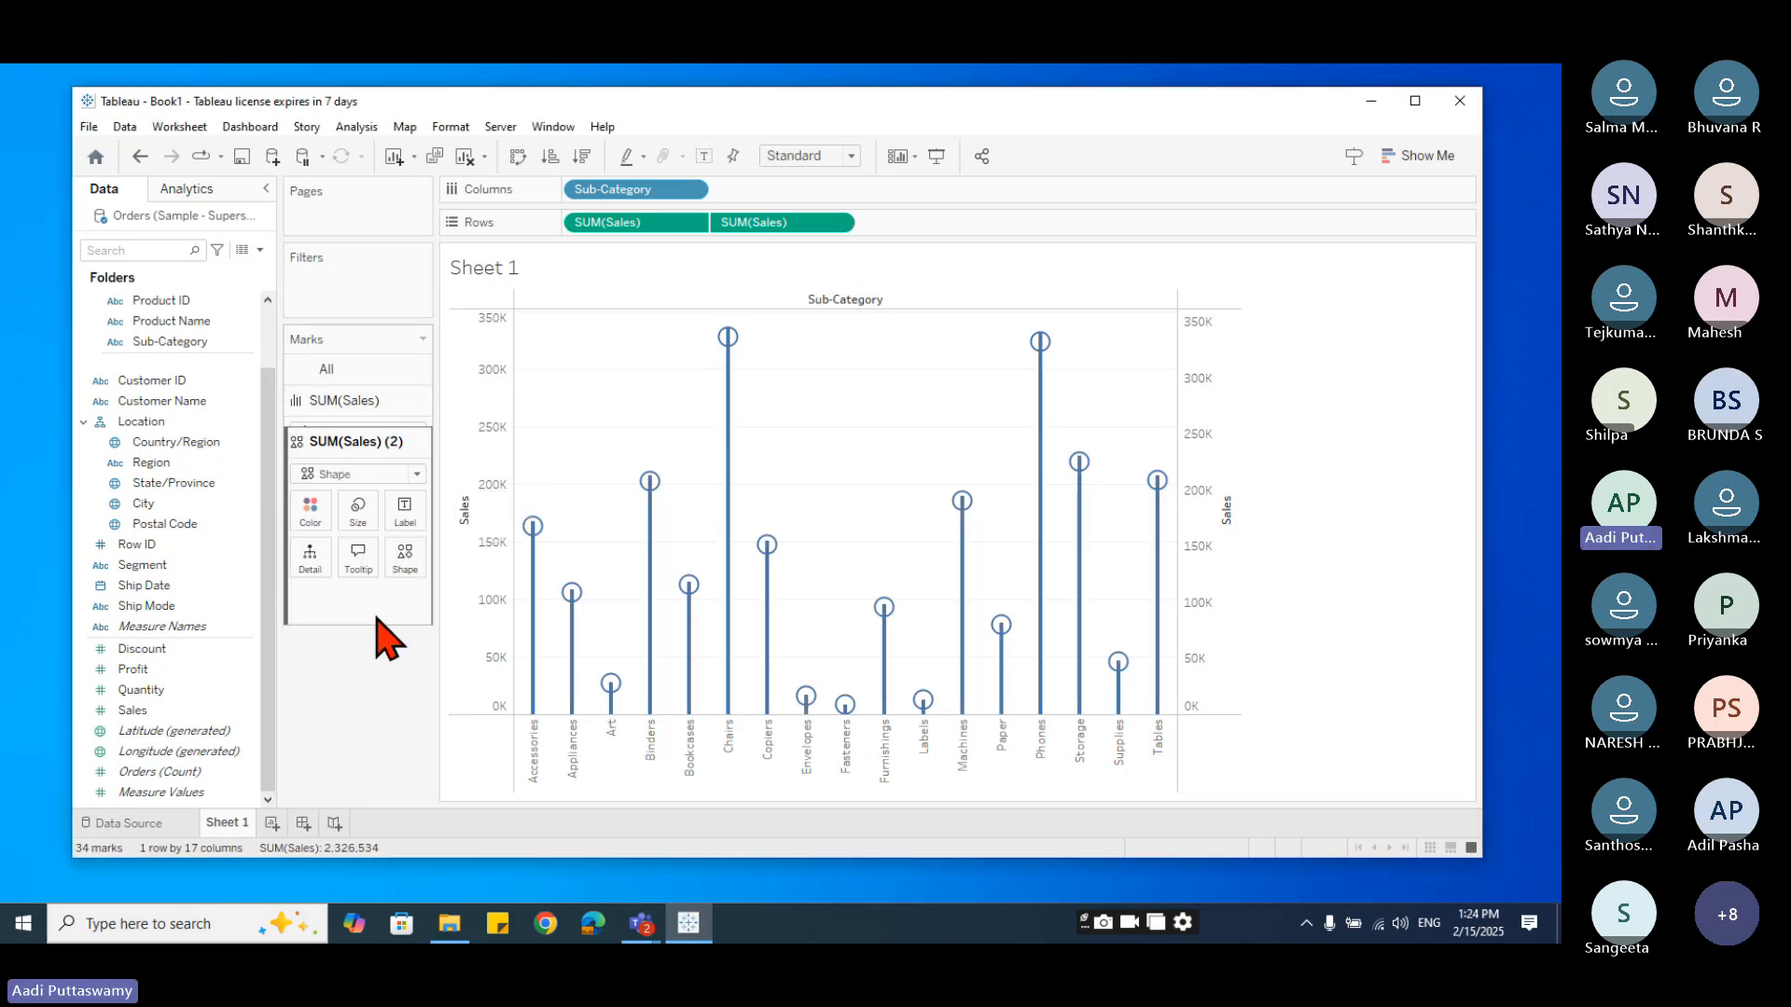
pyautogui.click(405, 549)
pyautogui.click(446, 685)
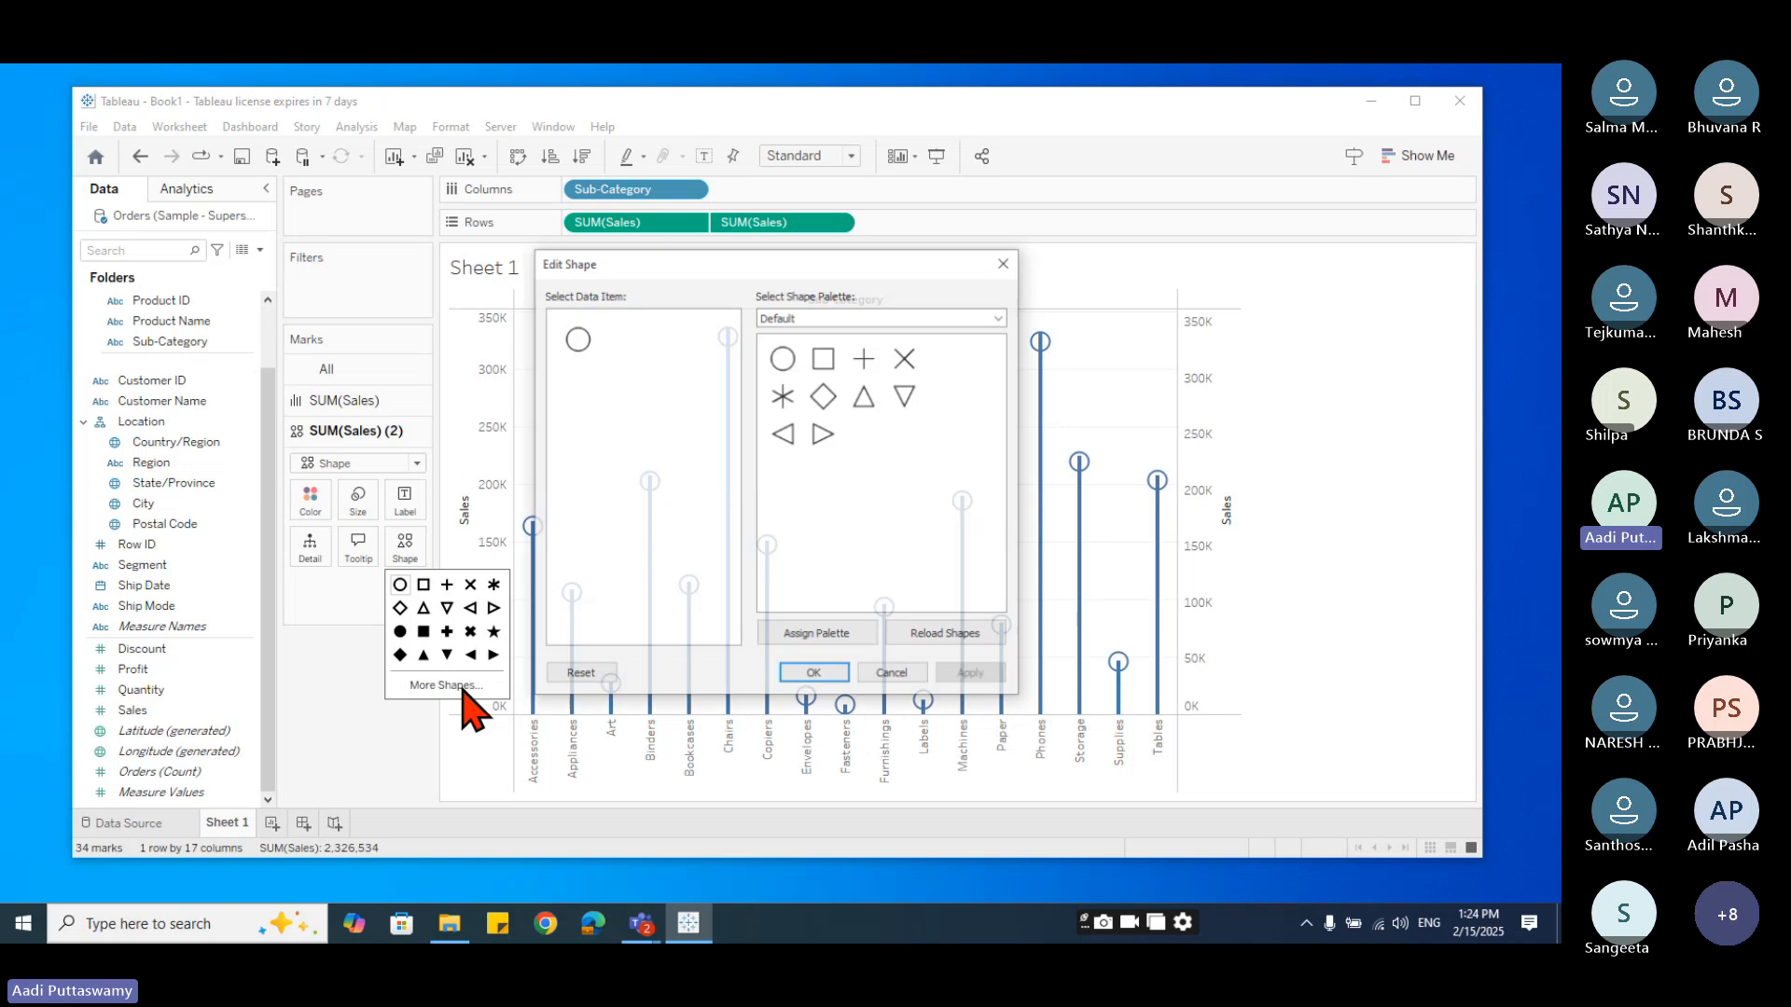
pyautogui.click(799, 318)
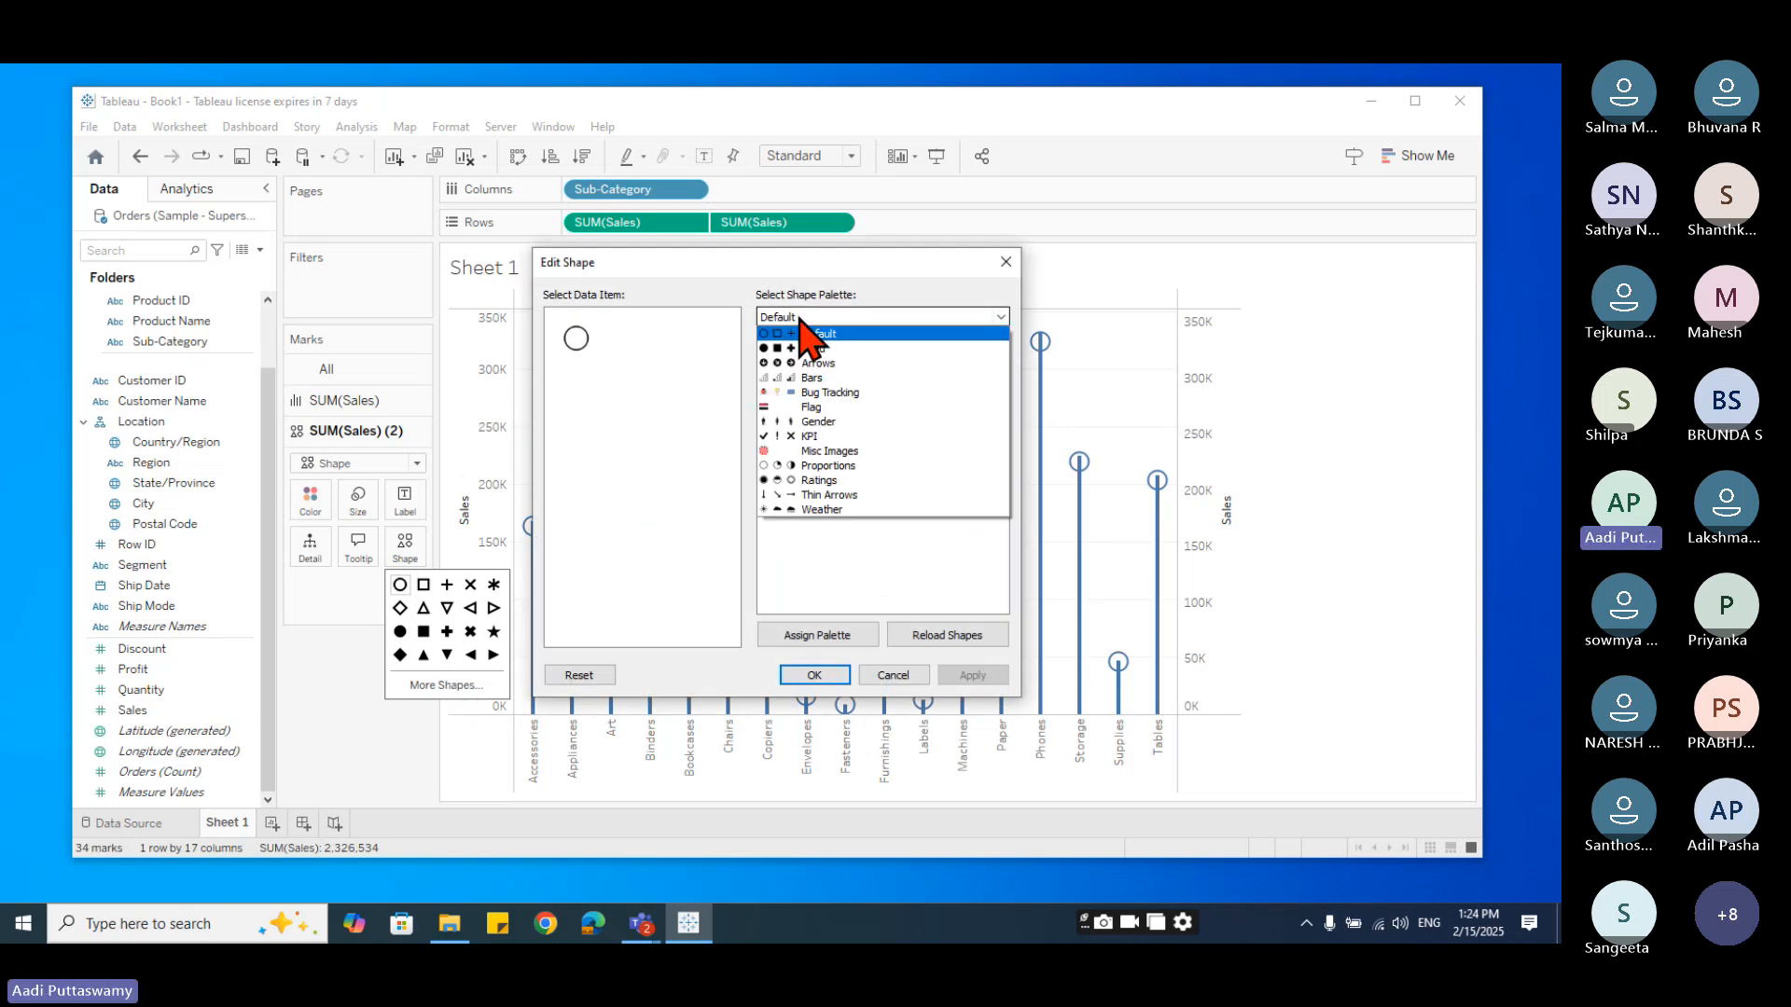
pyautogui.click(830, 452)
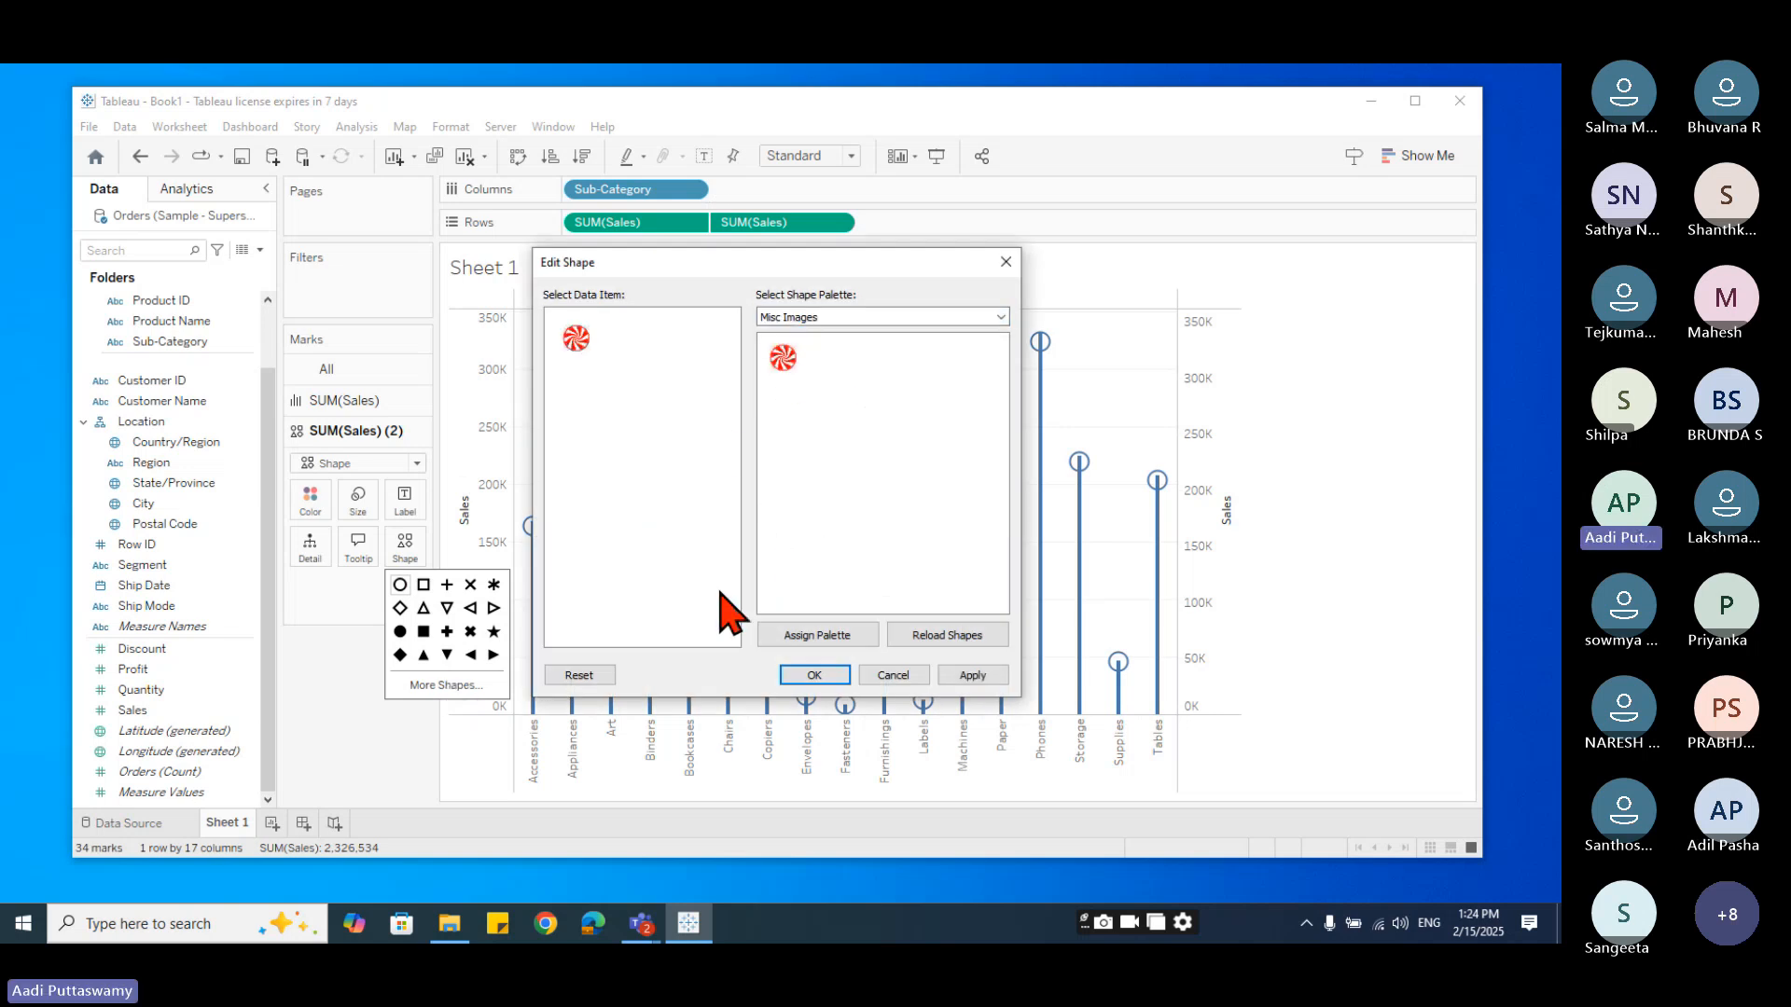
pyautogui.click(816, 674)
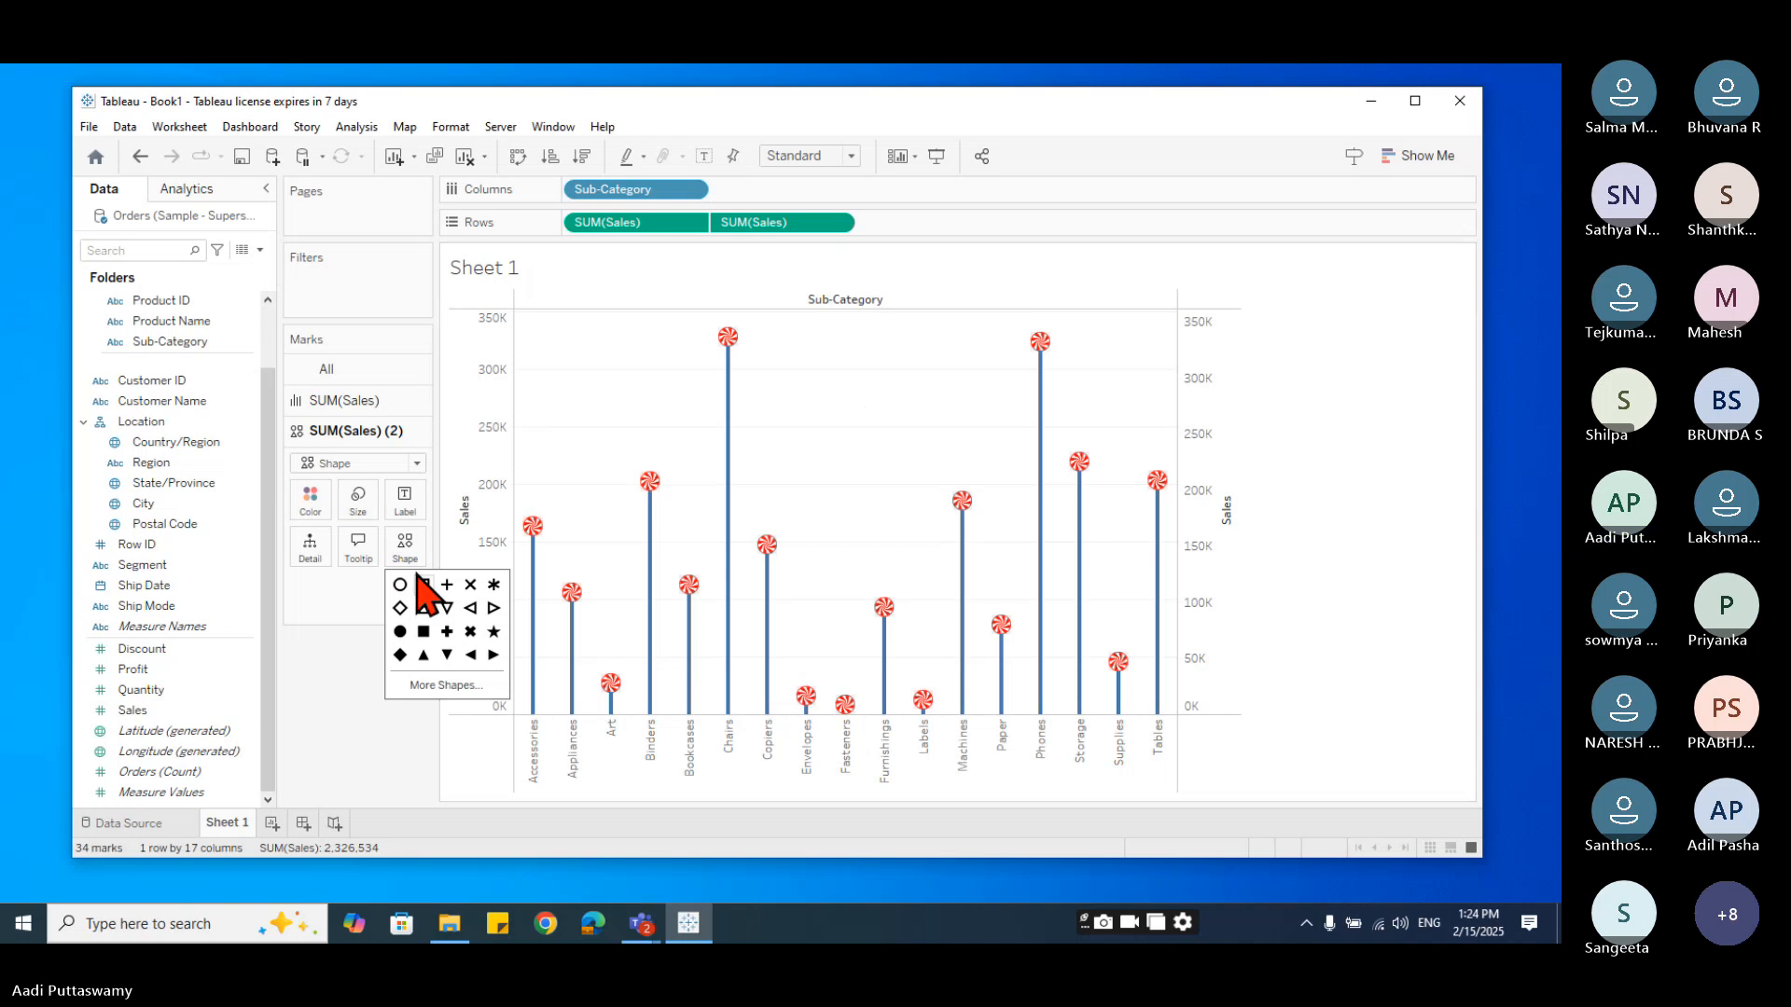
# - Enlarge the candy shapes of the second Sales measure to form lollipop heads
pyautogui.click(359, 501)
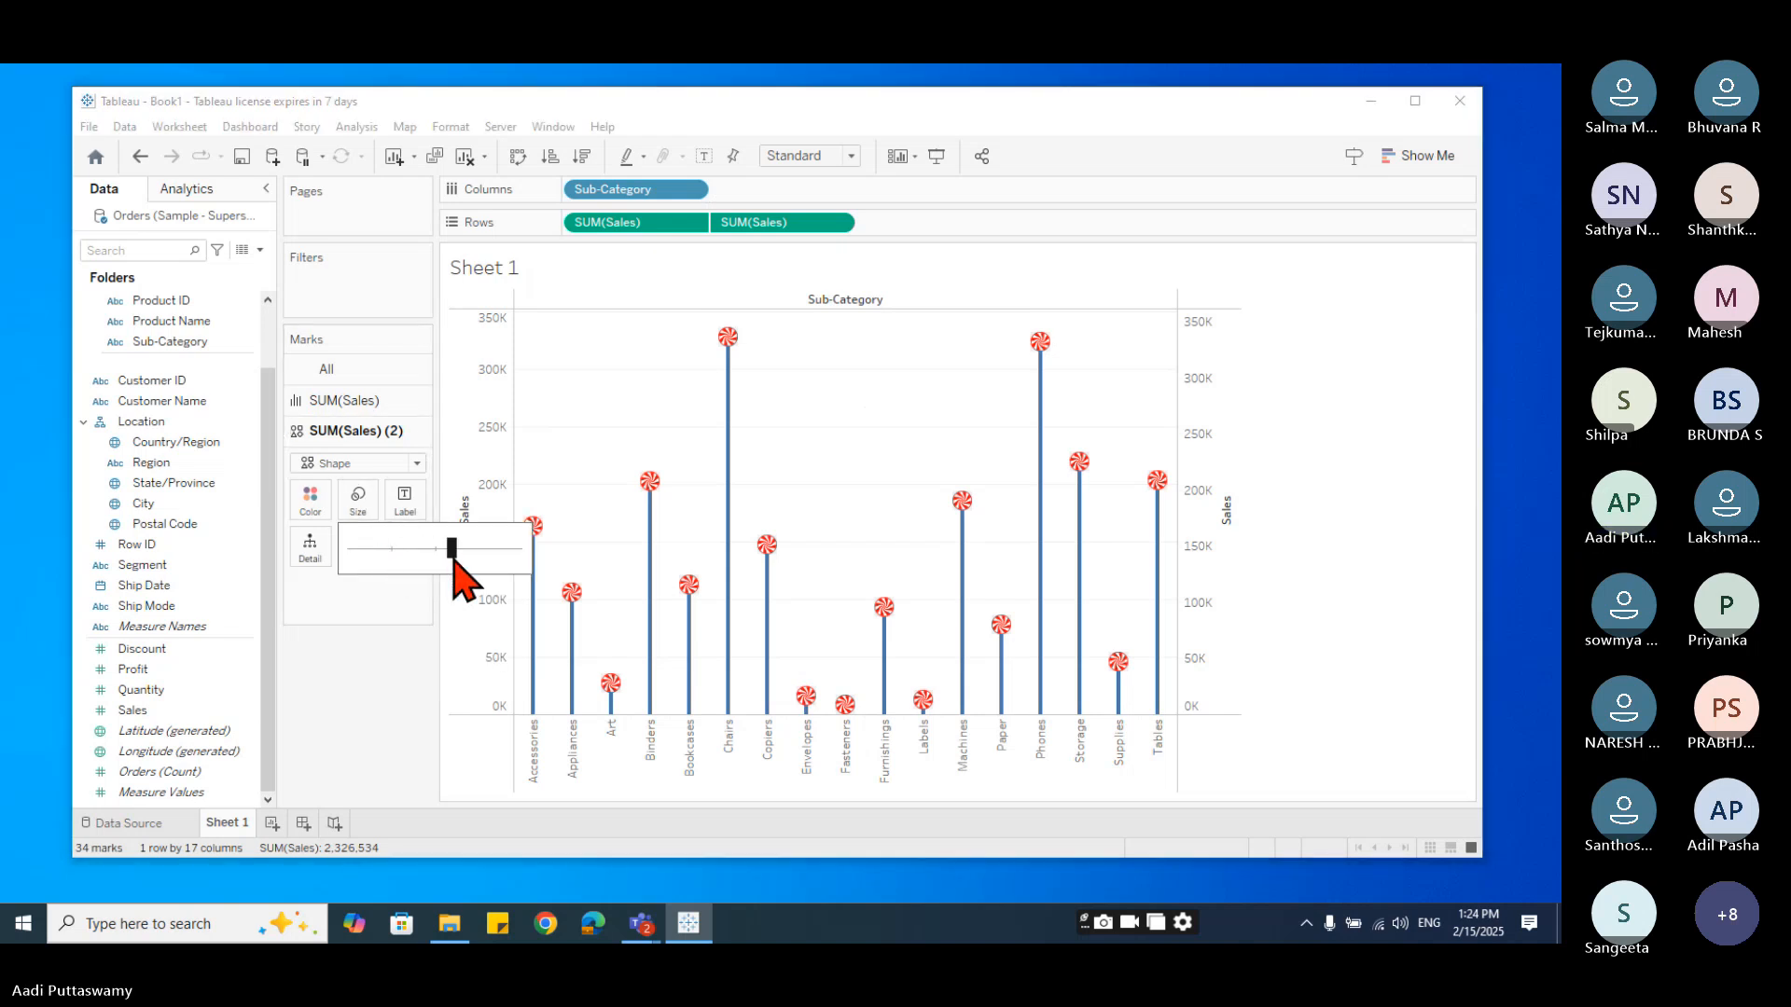
pyautogui.moveTo(454, 559); pyautogui.dragTo(452, 557)
pyautogui.click(364, 676)
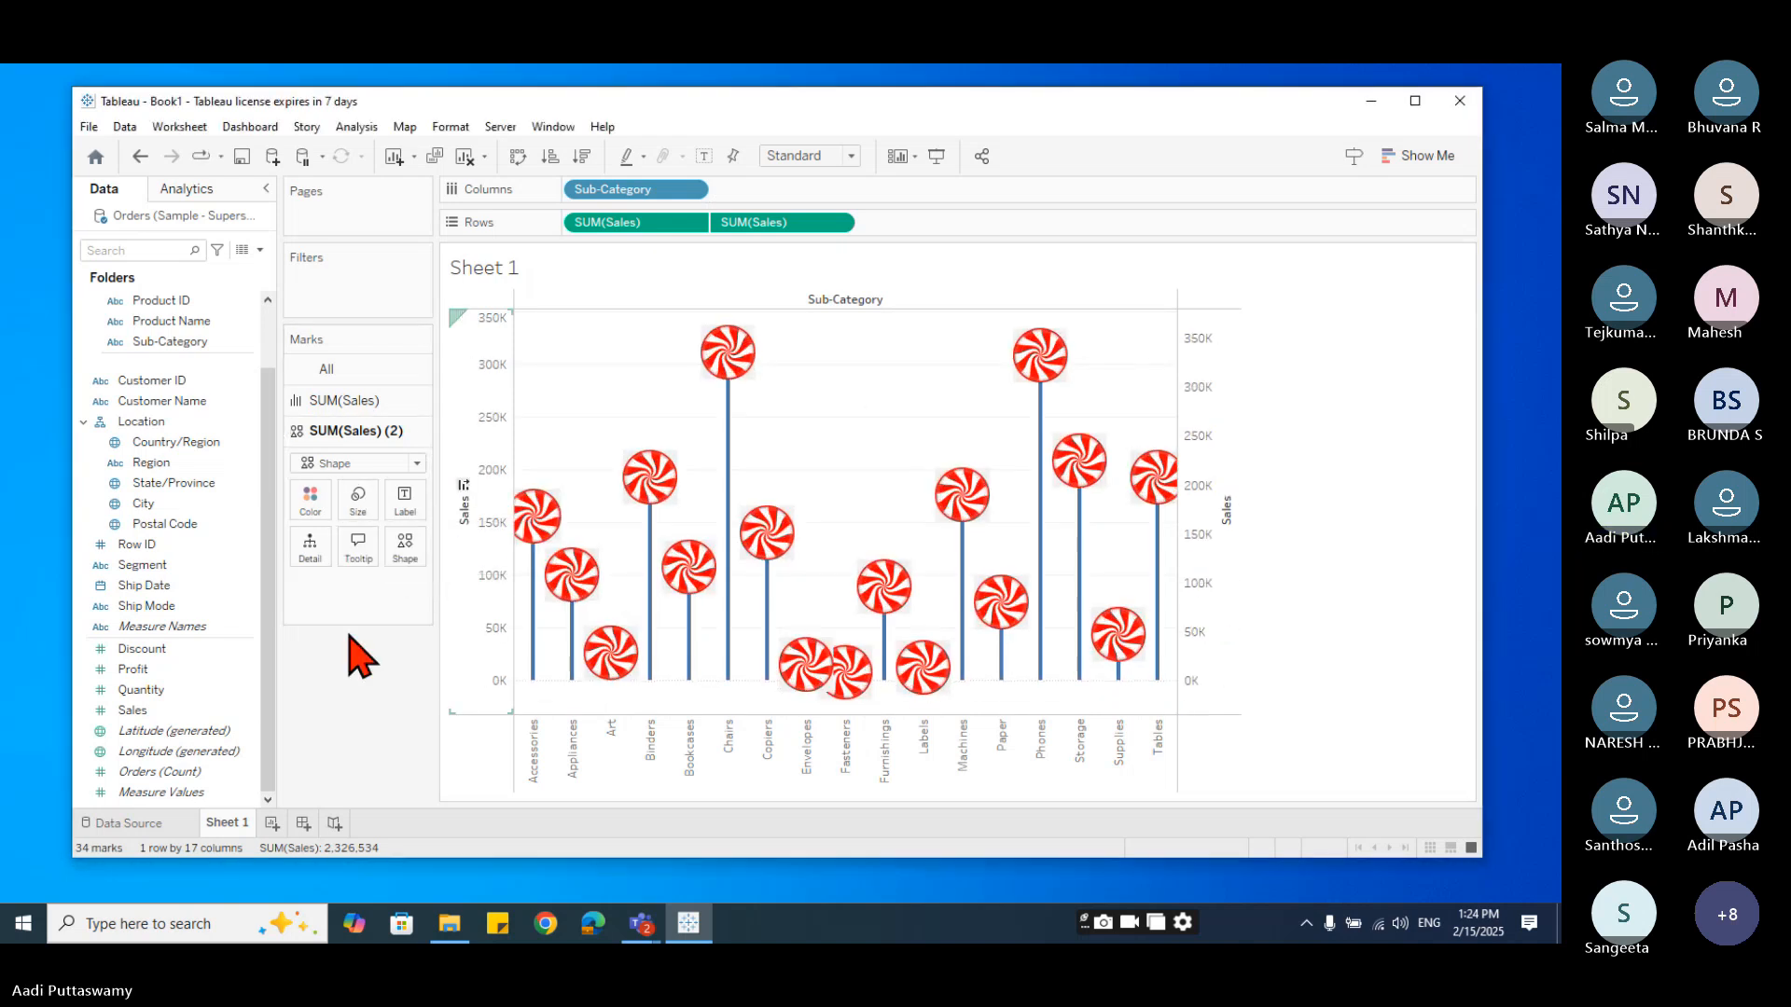
# - Color the first Sales measure's bars dark red from the basic colors
pyautogui.click(341, 402)
pyautogui.click(312, 469)
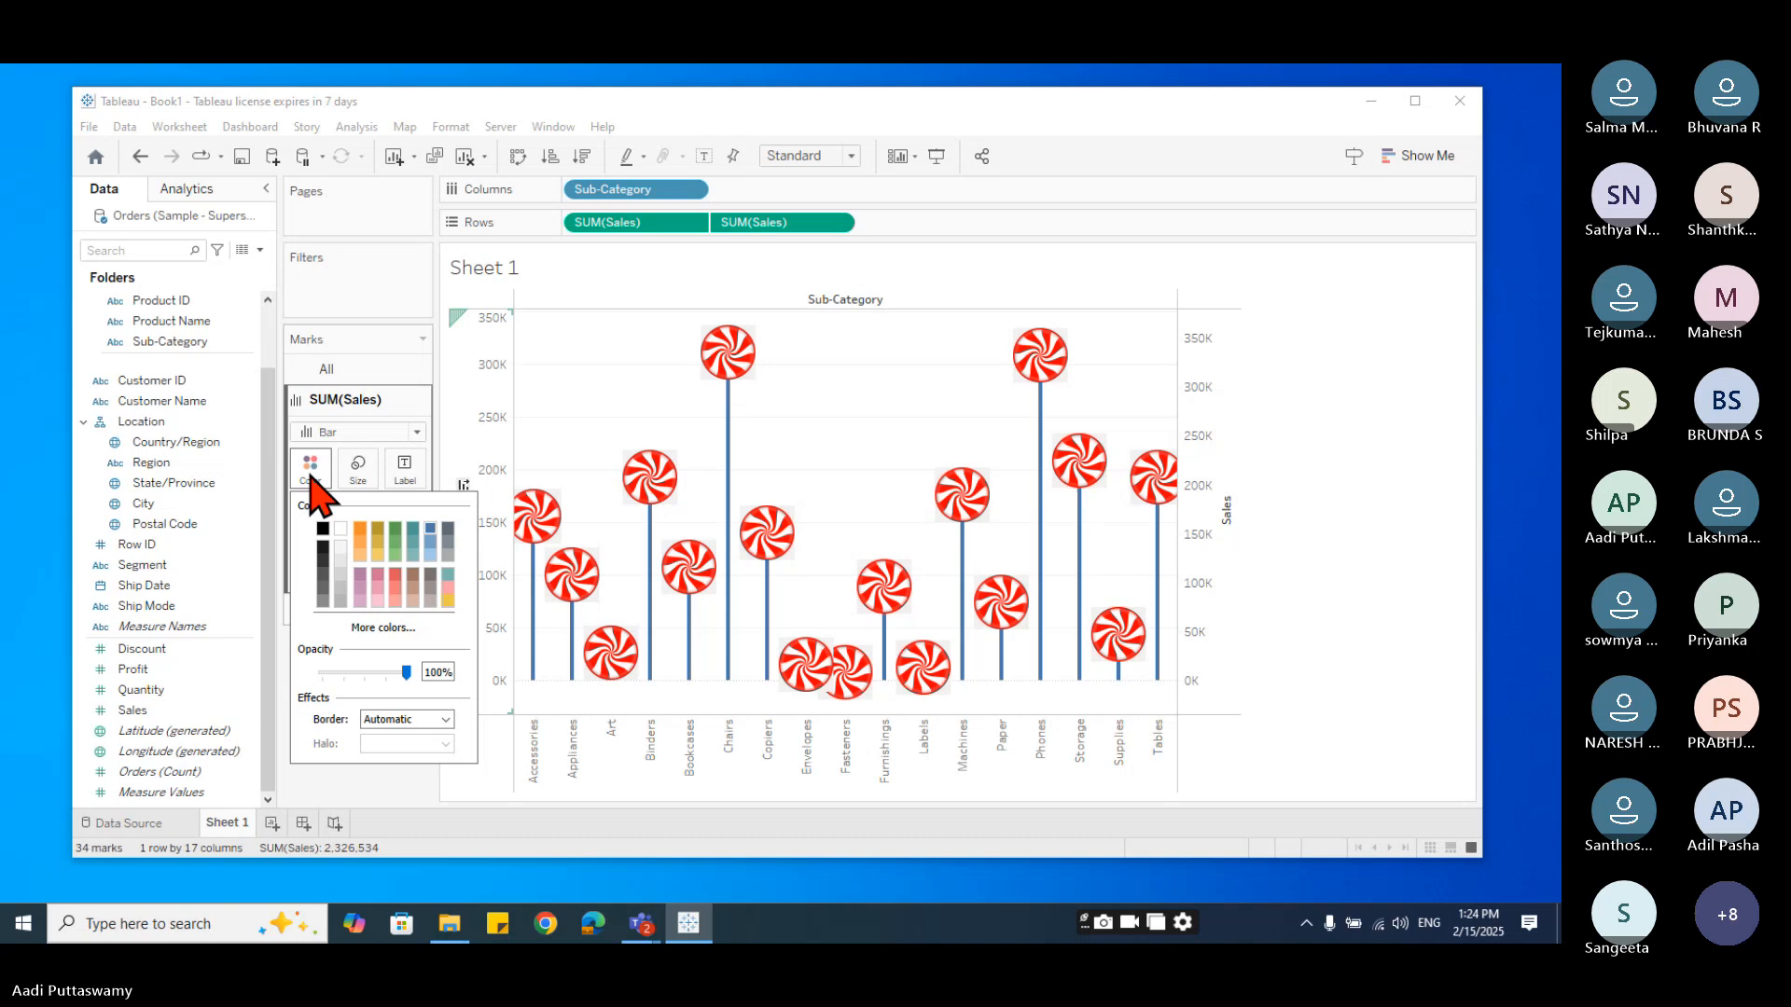
pyautogui.click(383, 626)
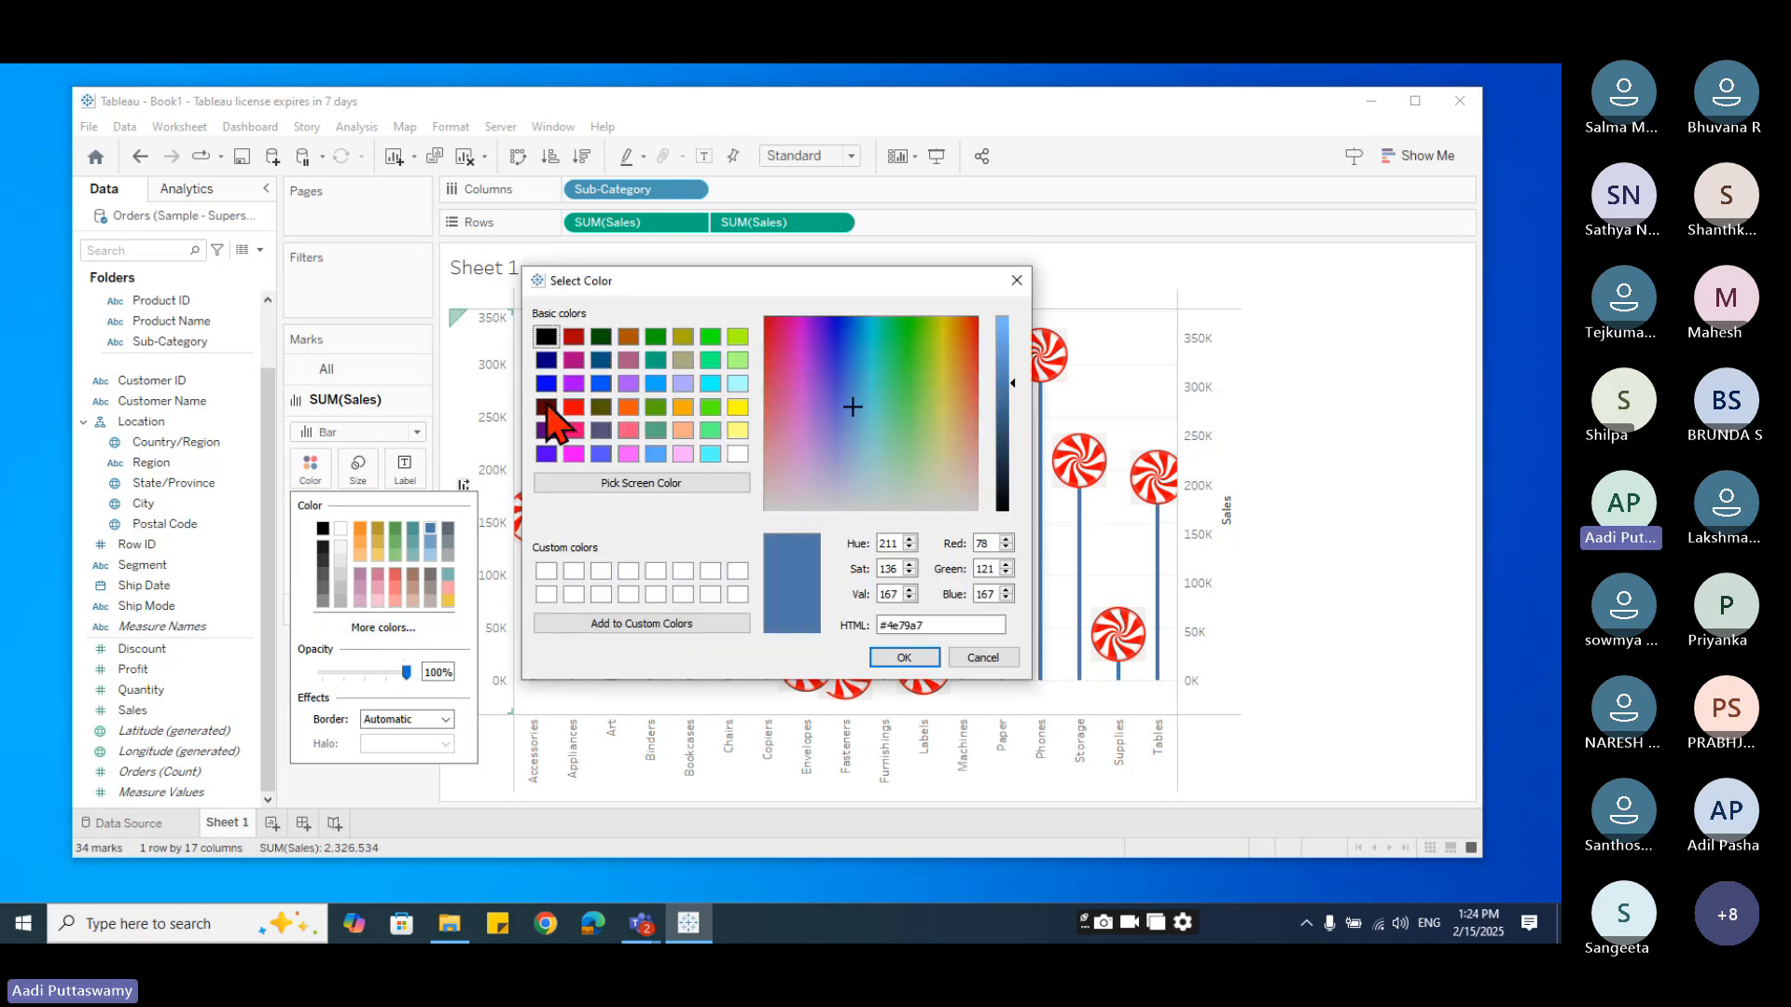
pyautogui.click(574, 337)
pyautogui.click(904, 657)
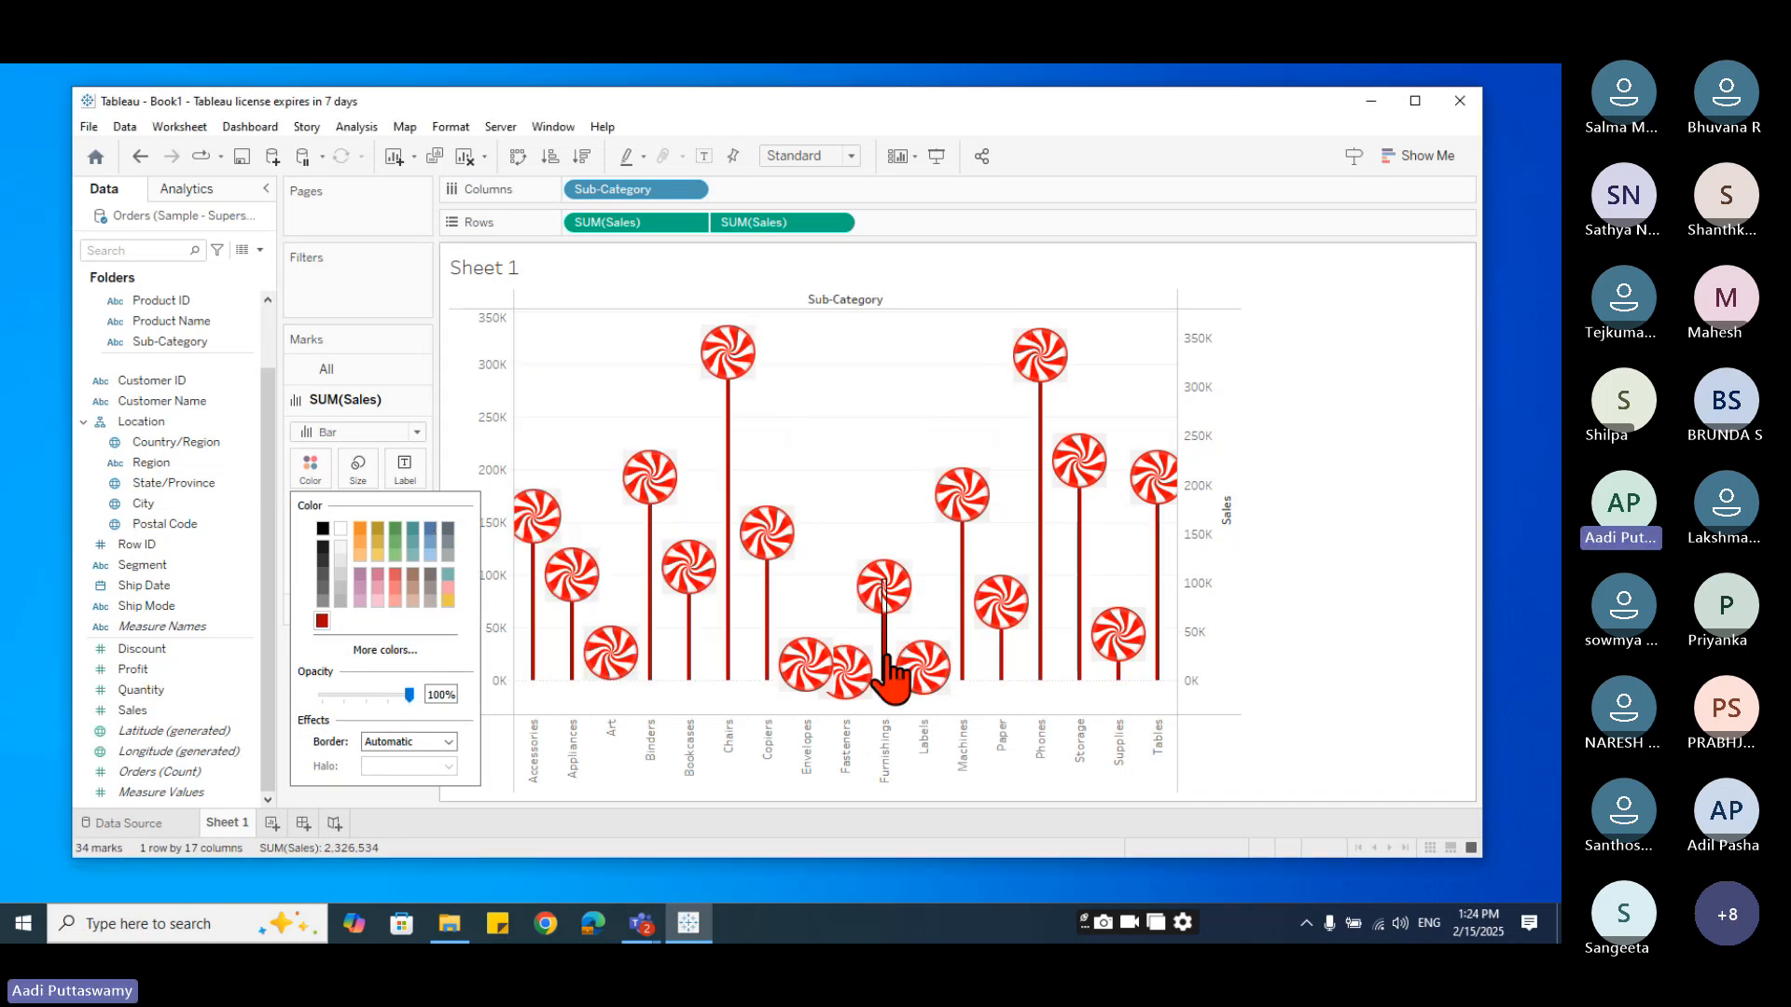
pyautogui.click(1343, 373)
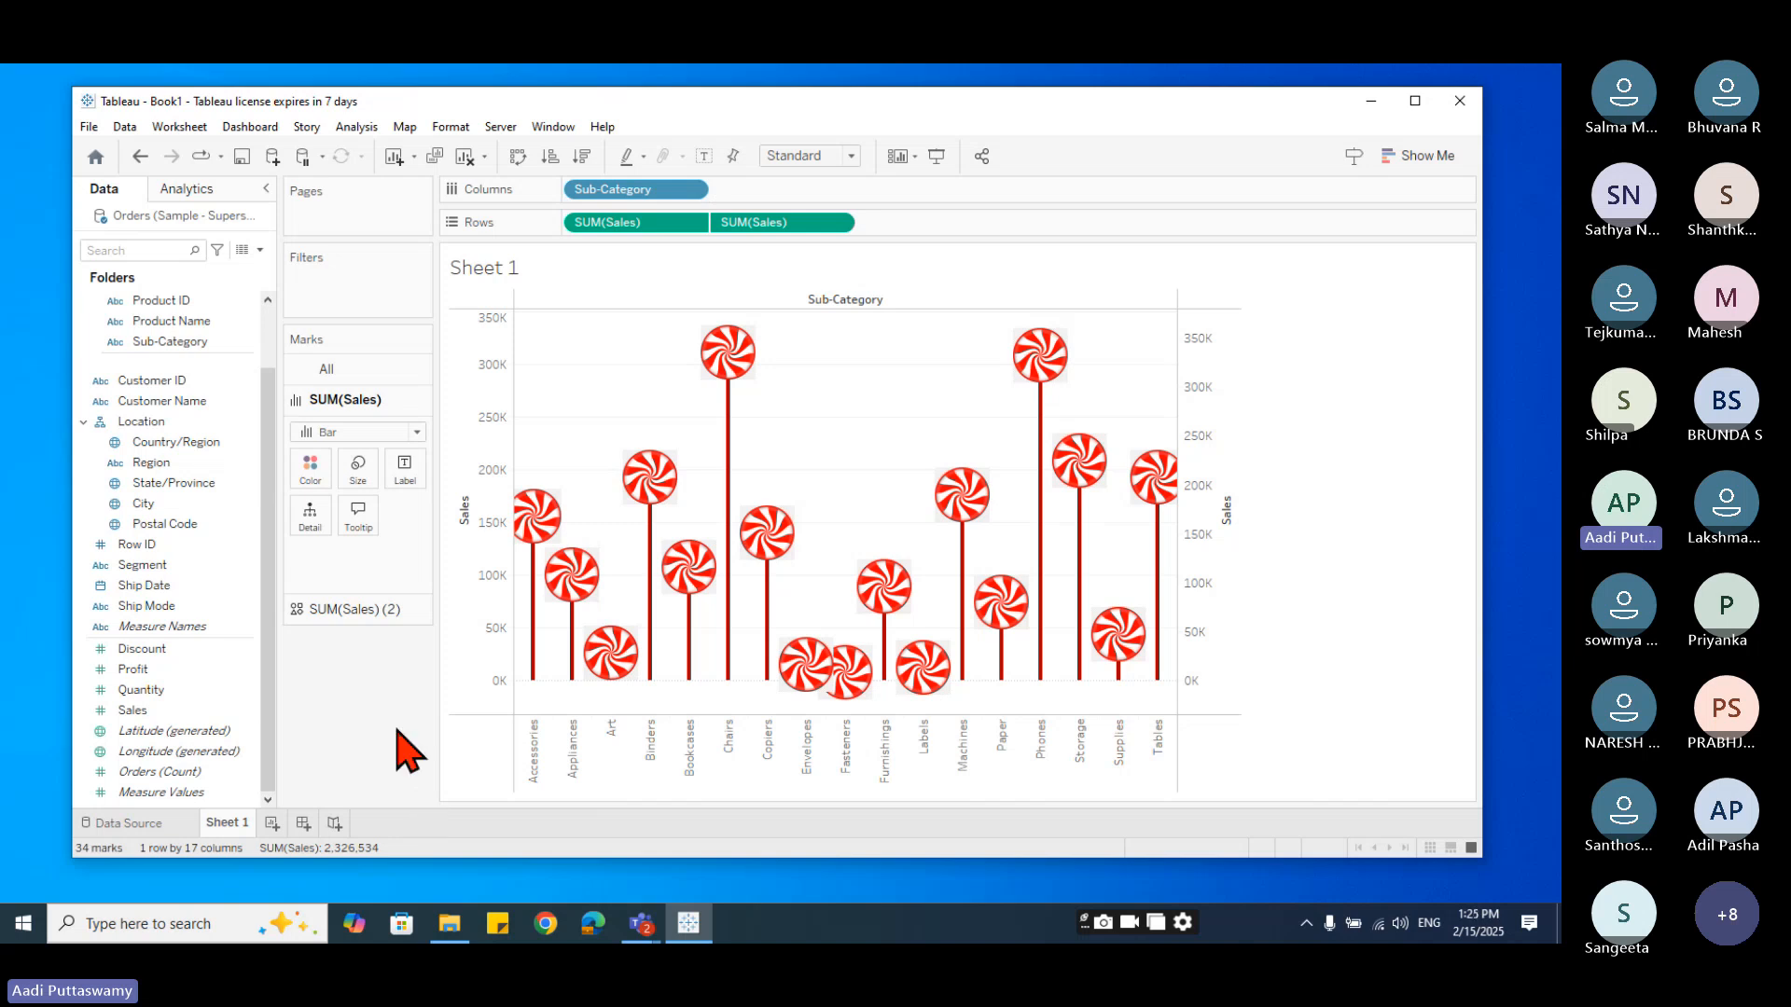
# - Try Sales labels on the second Sales measure's shapes, and move the labeling to the first Sales measure's bars
pyautogui.click(378, 609)
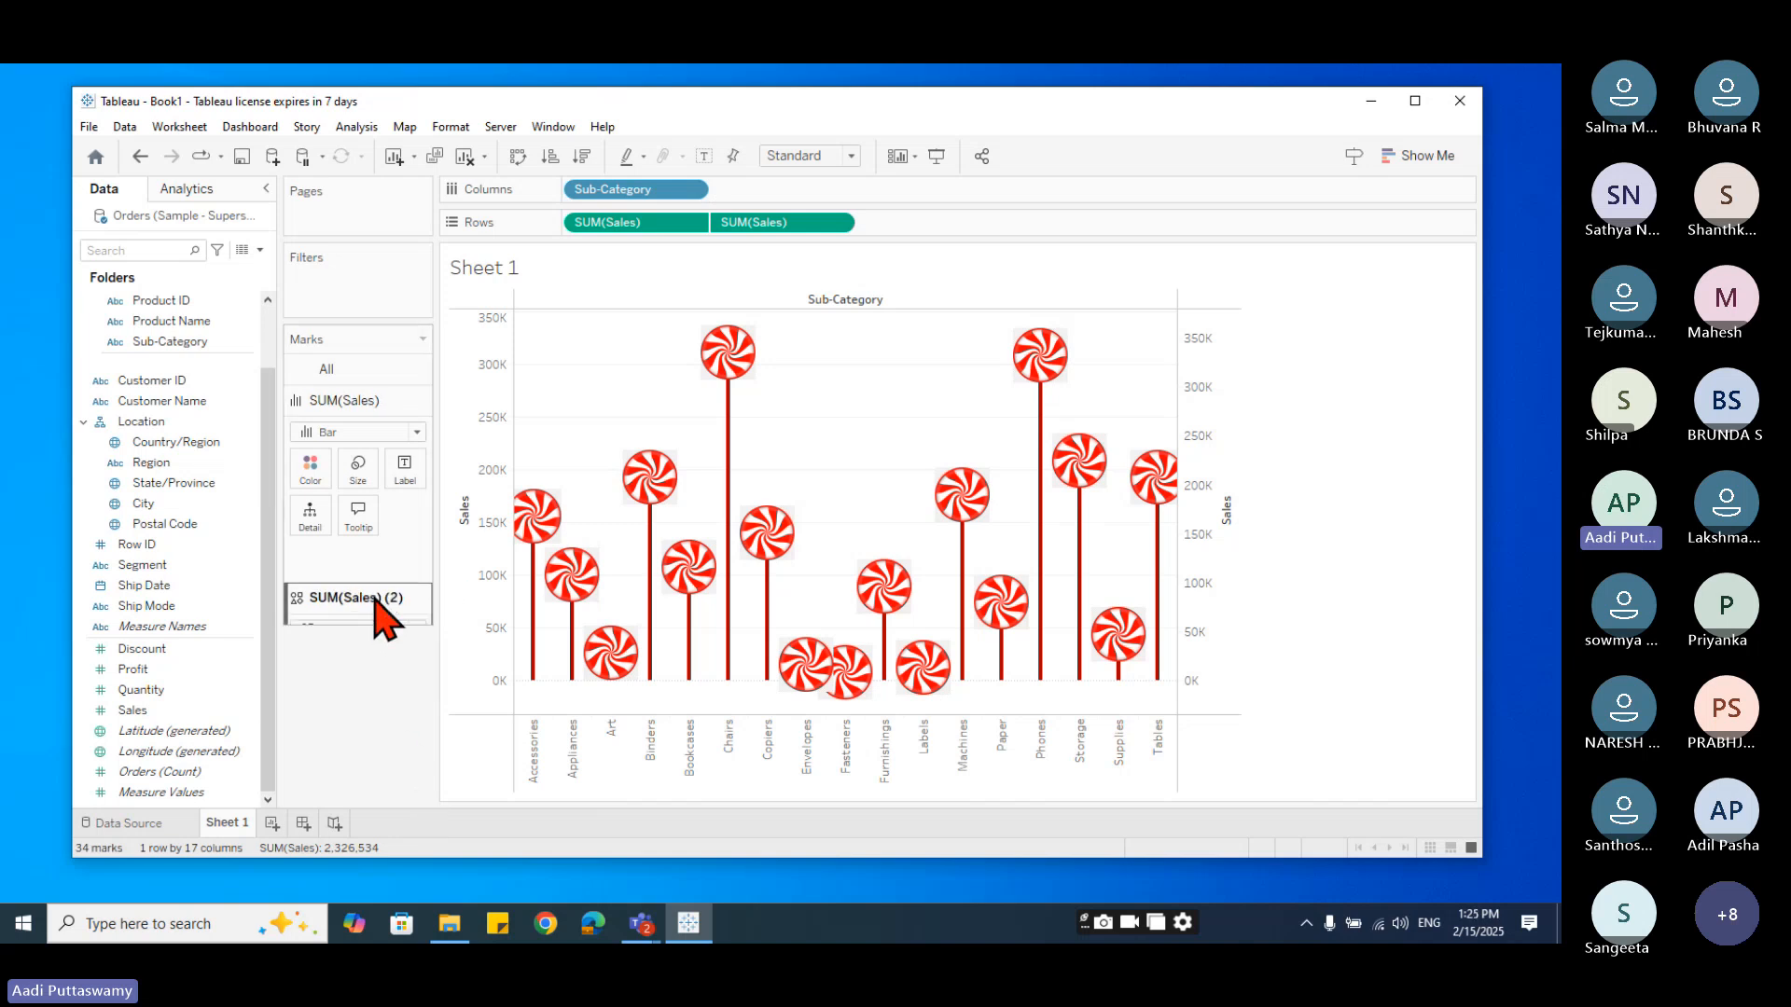
pyautogui.click(136, 711)
pyautogui.moveTo(136, 711); pyautogui.dragTo(404, 499)
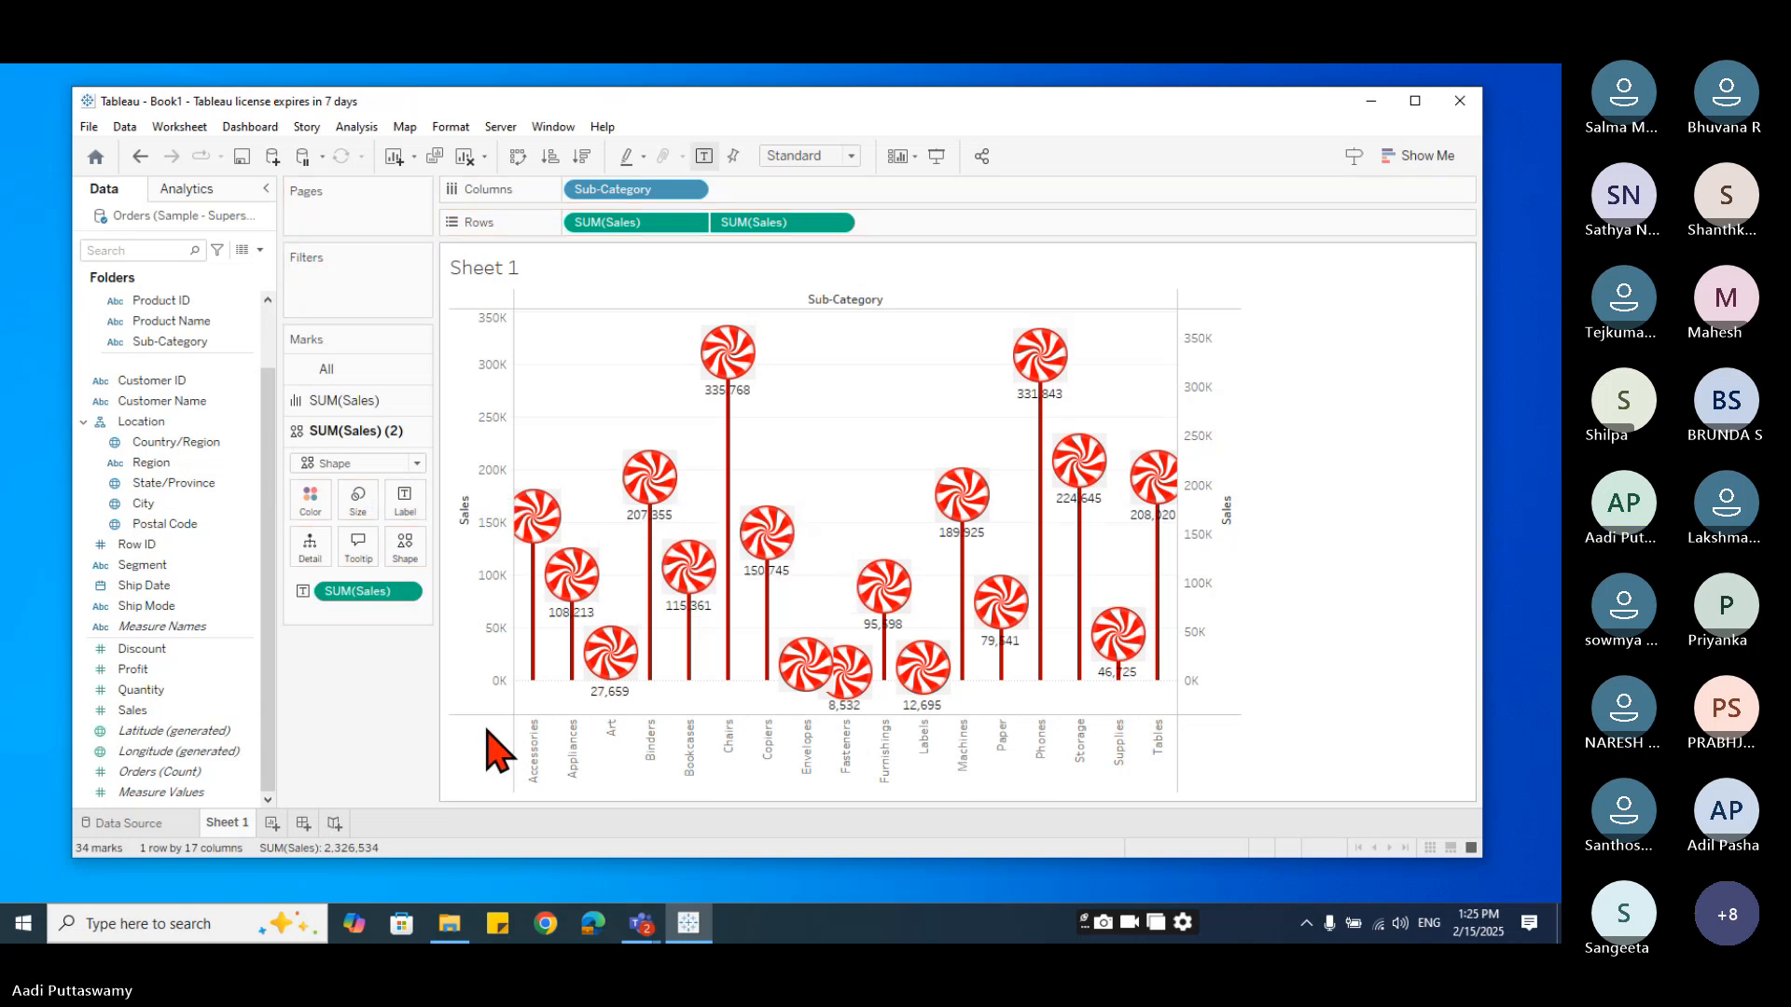
pyautogui.moveTo(364, 592); pyautogui.dragTo(371, 754)
pyautogui.moveTo(133, 710); pyautogui.dragTo(404, 470)
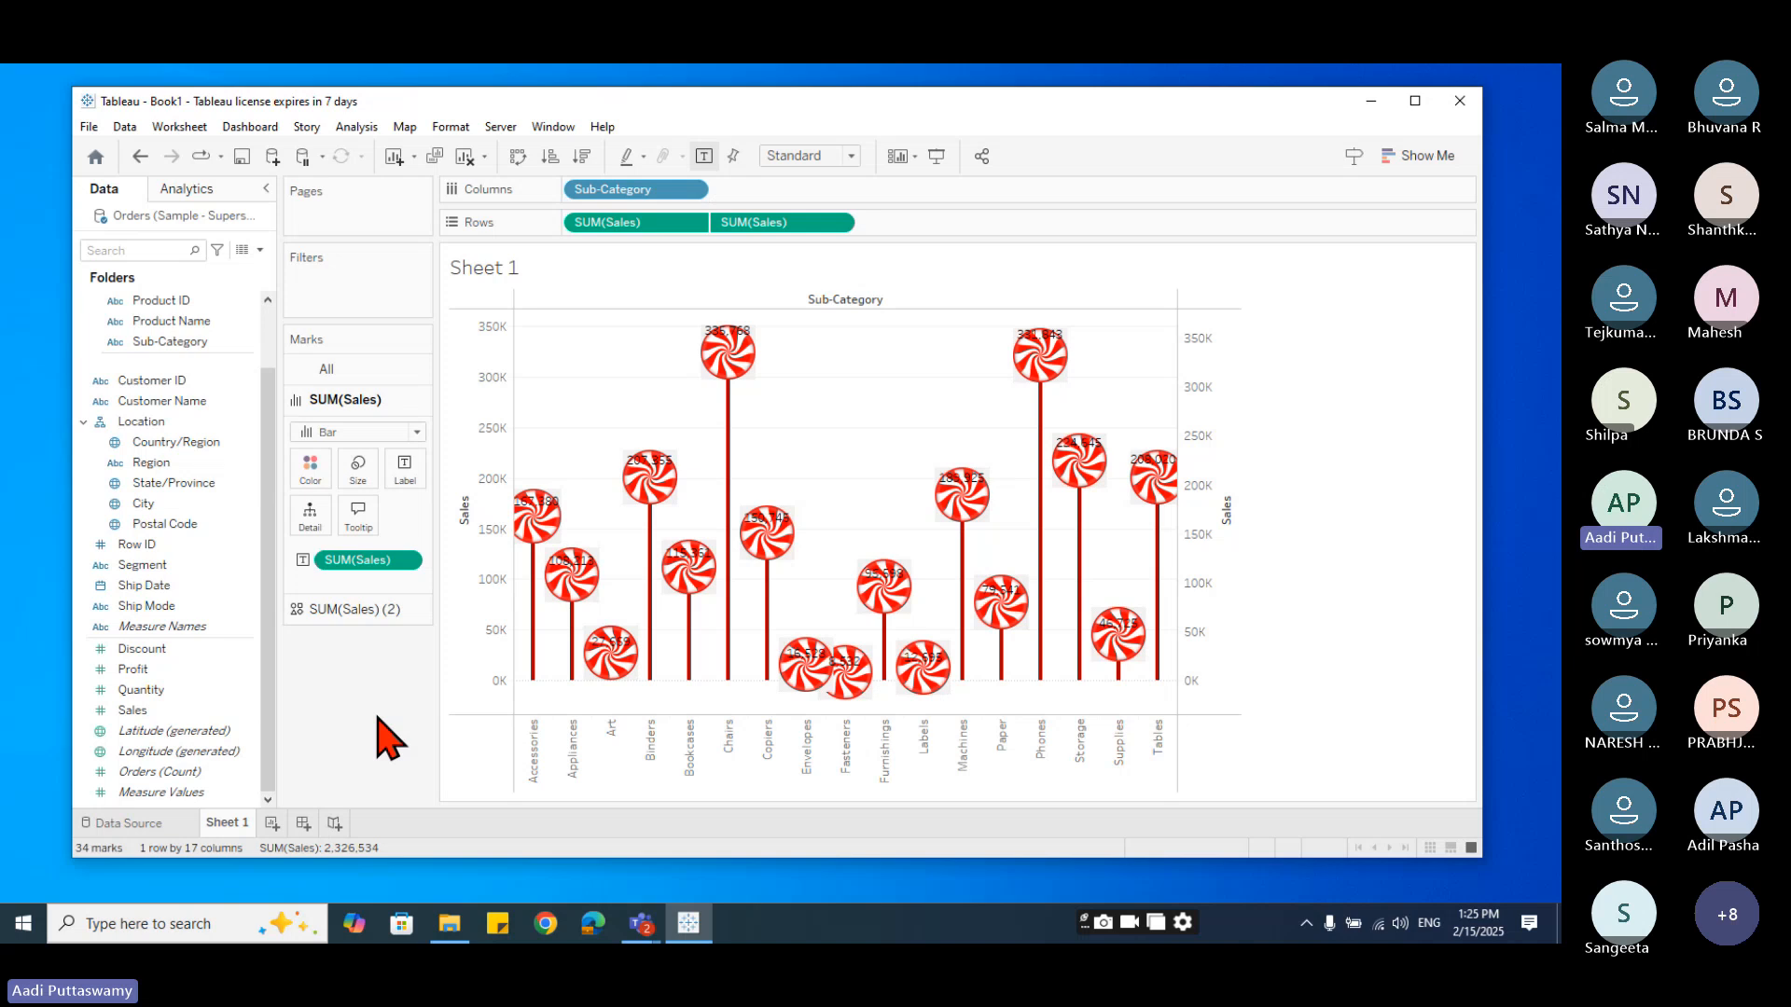
# - Clear the sheet and build a horizontal bar chart of Sales by Region with the Show Me chart suggestions open
pyautogui.click(464, 156)
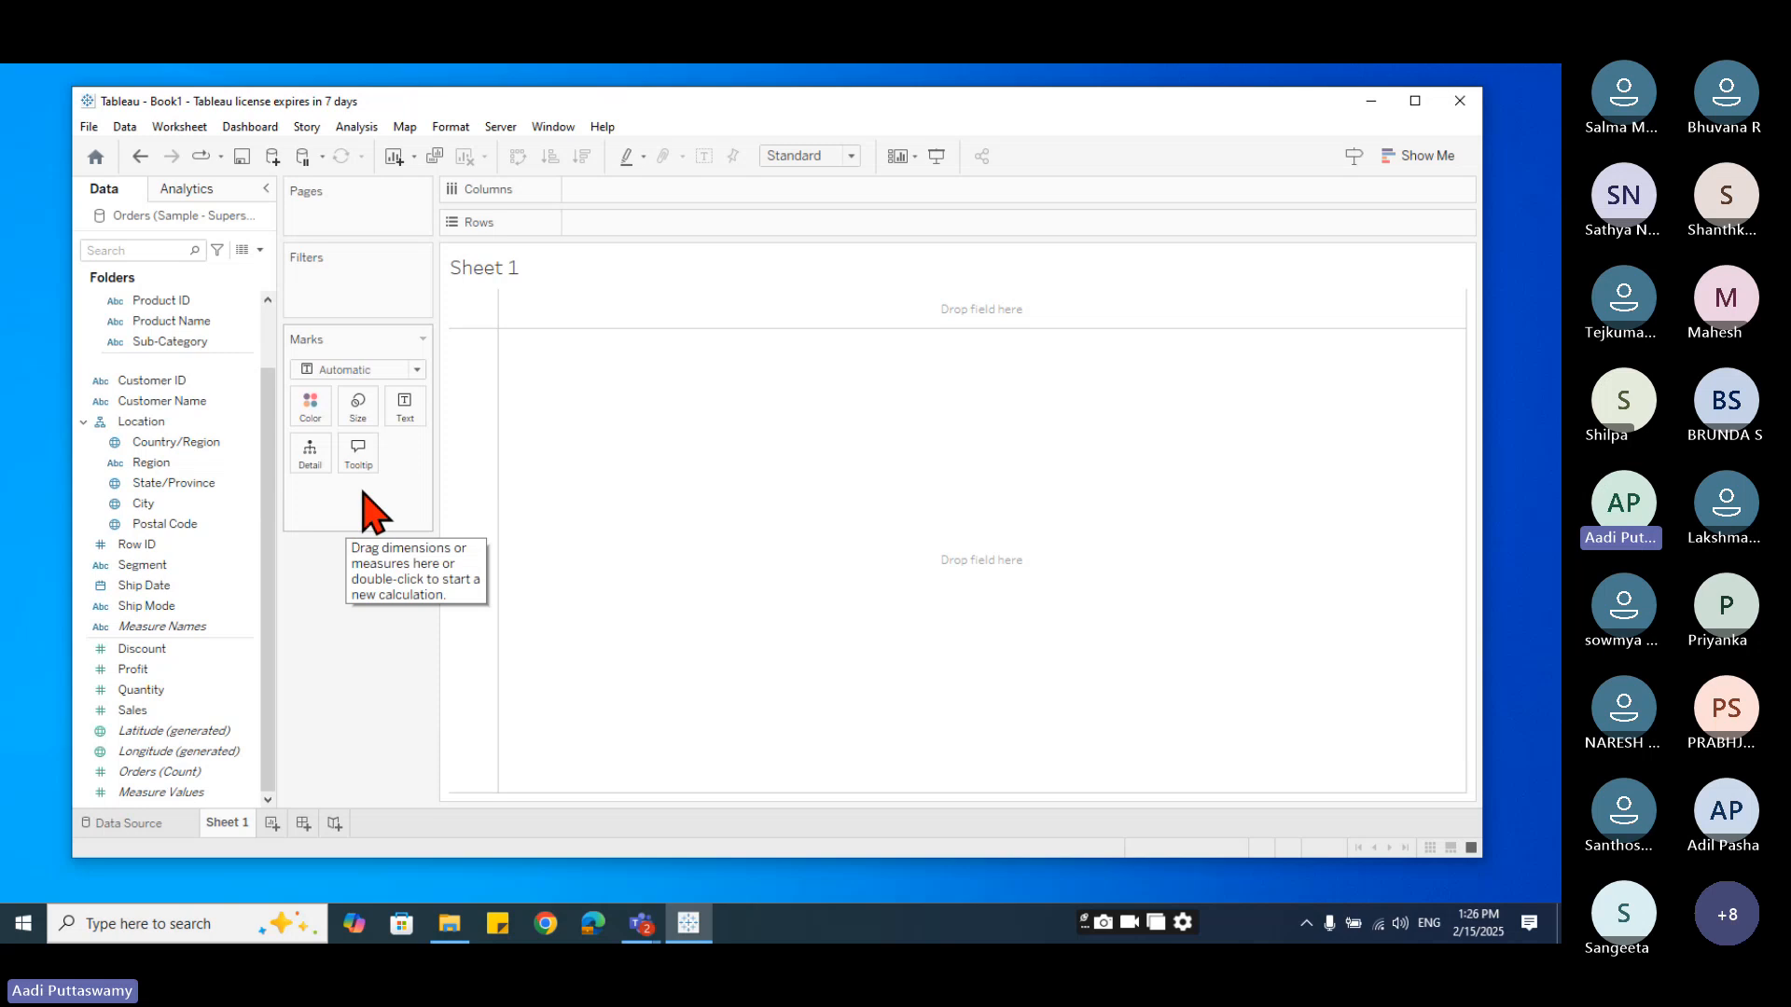
pyautogui.click(1427, 159)
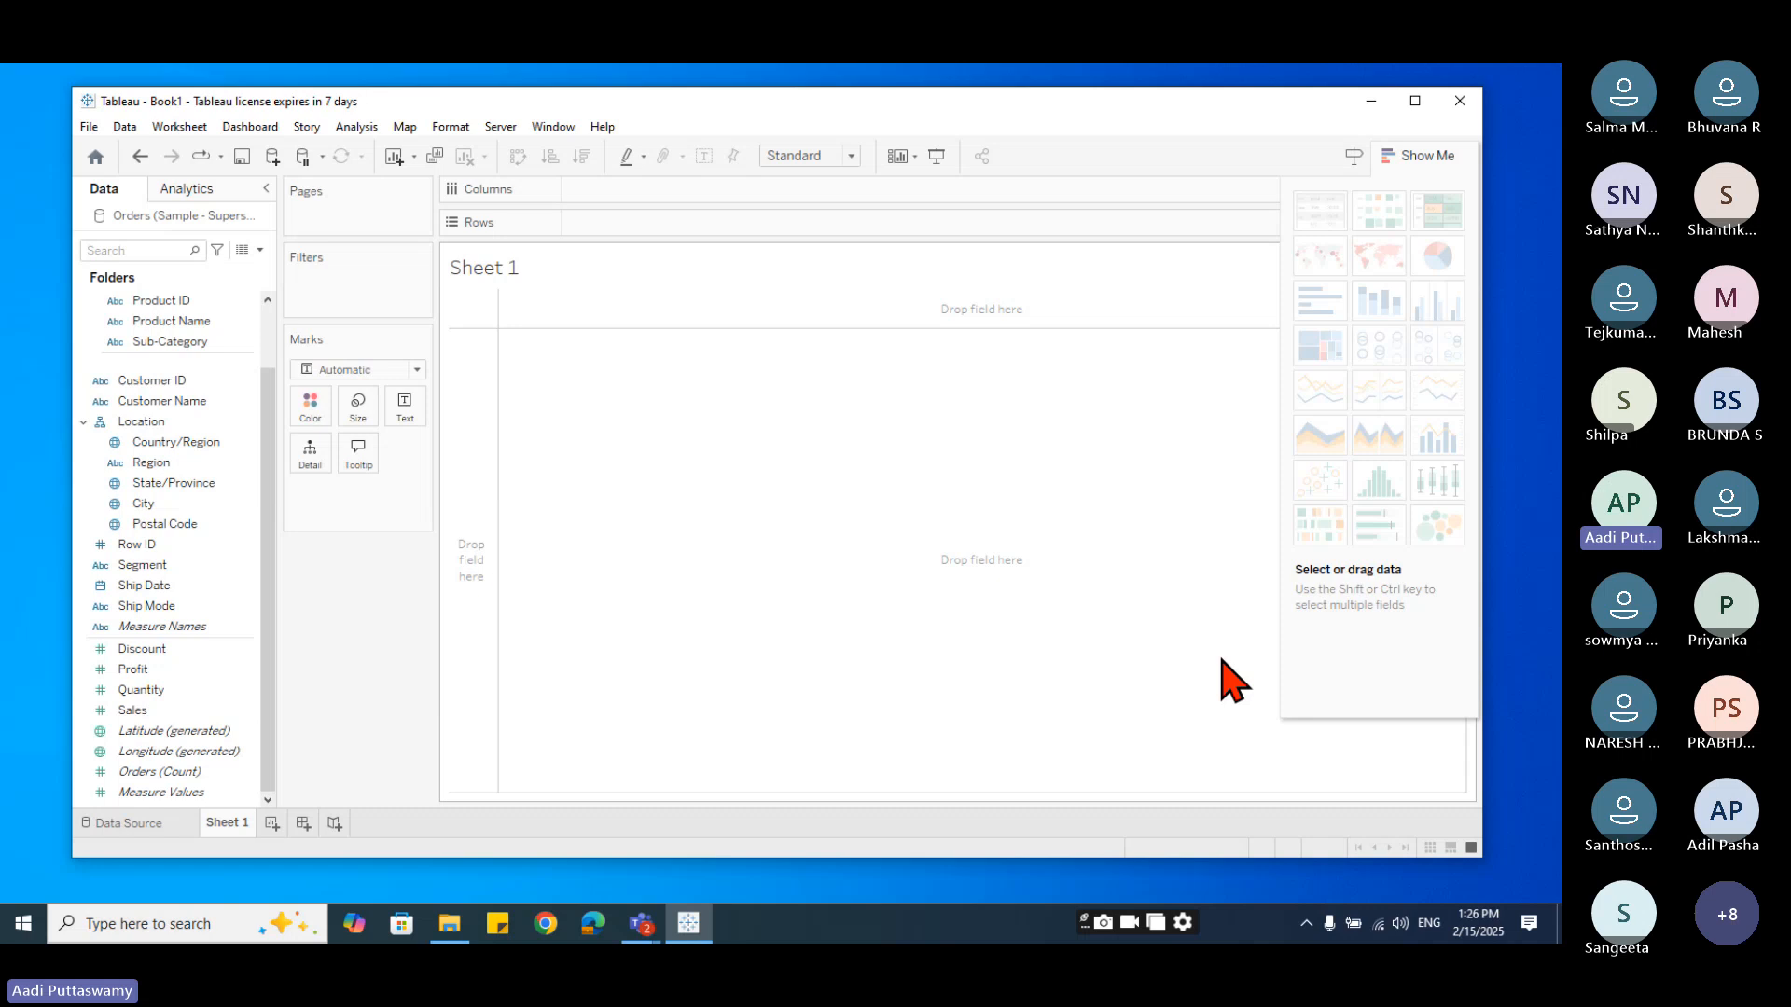
pyautogui.scroll(2, 149, 453)
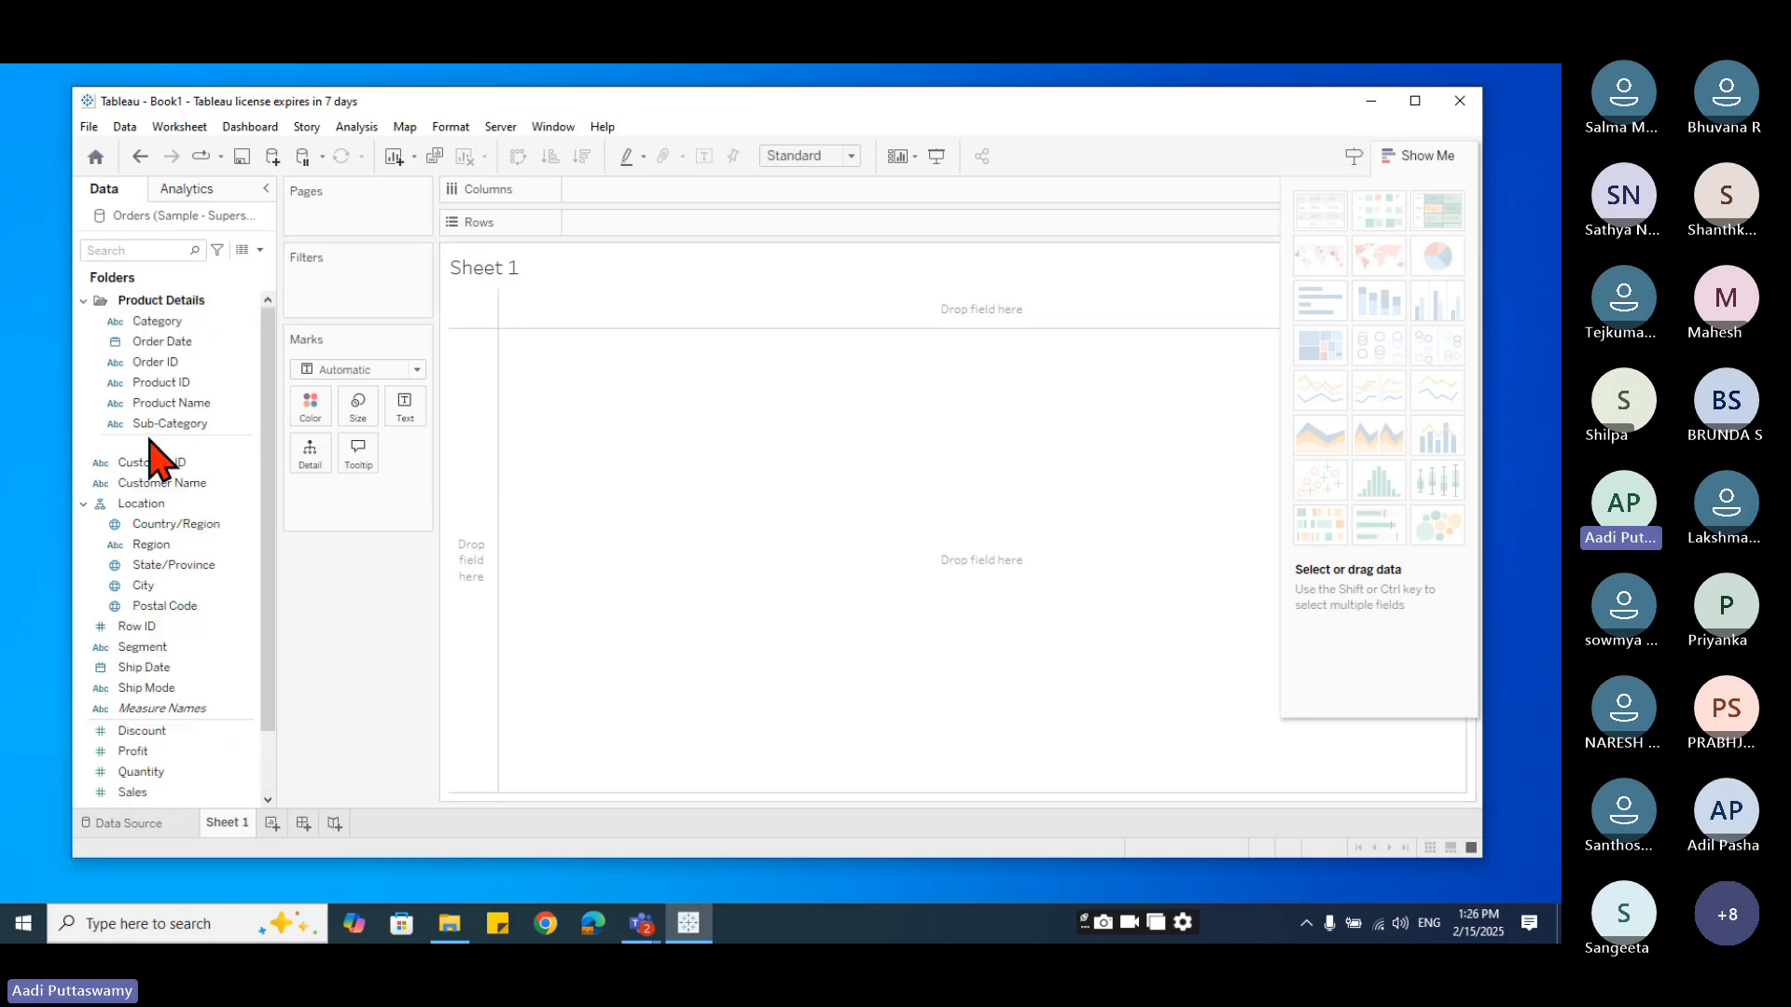
pyautogui.moveTo(151, 543); pyautogui.dragTo(634, 222)
pyautogui.scroll(-2, 172, 739)
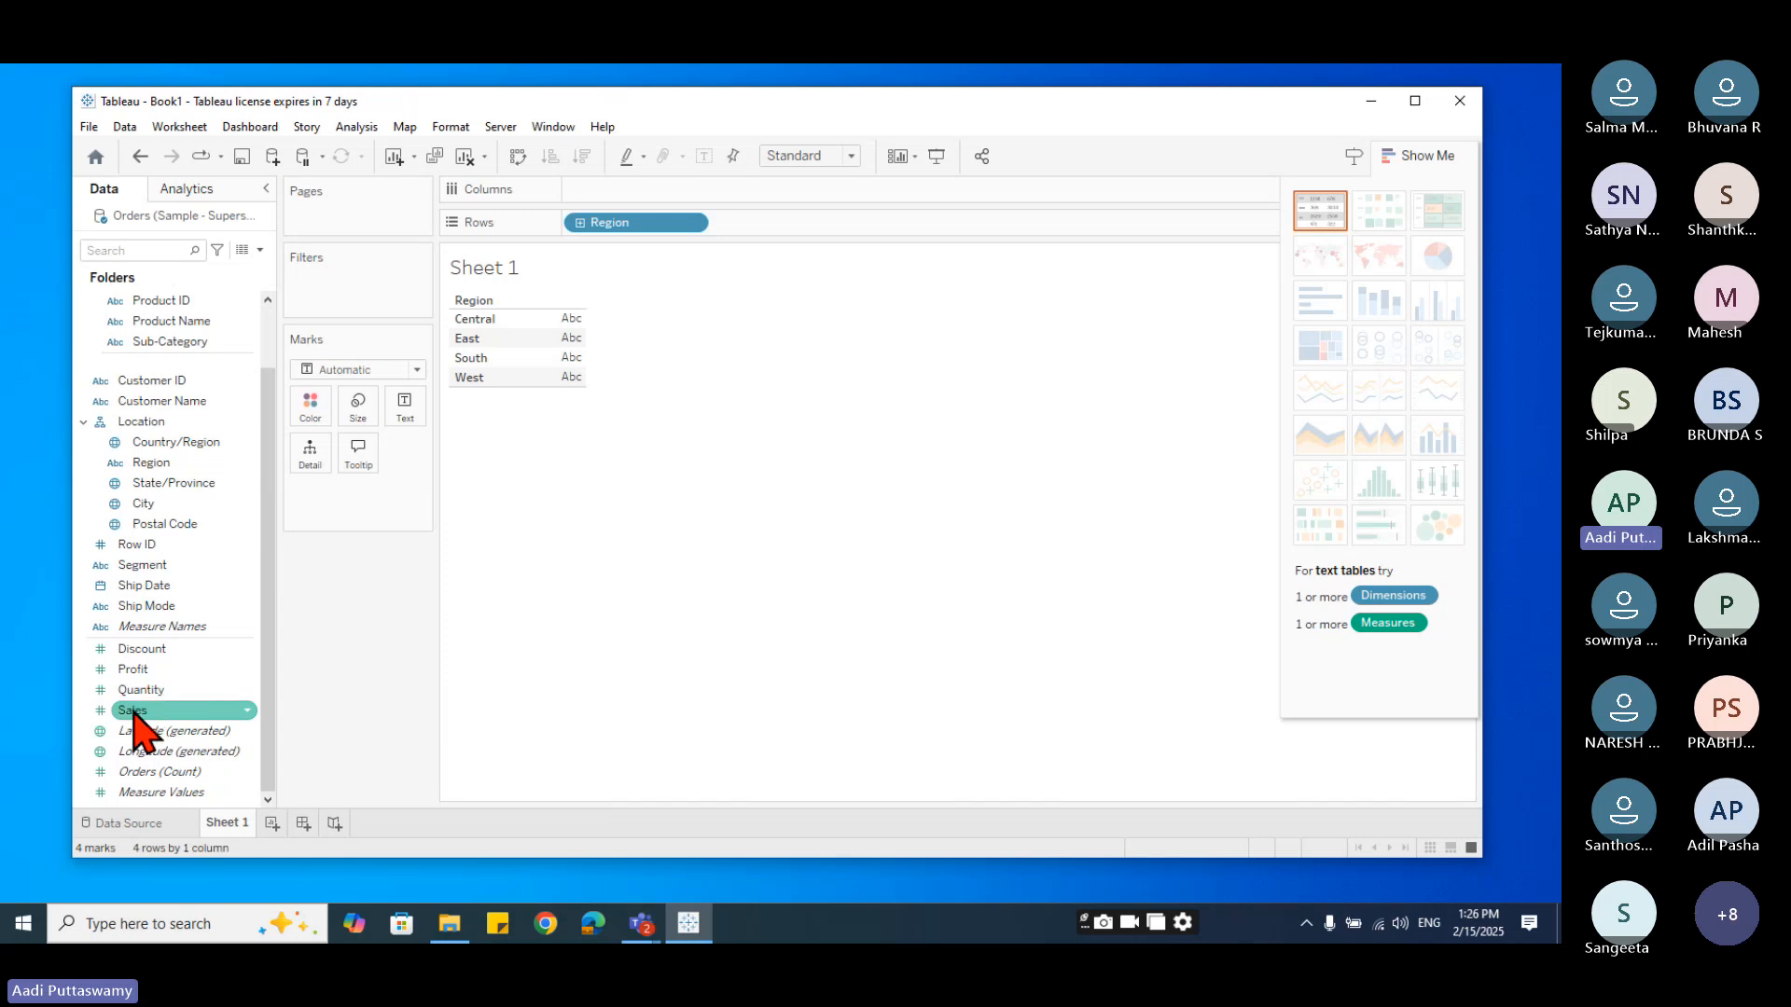
pyautogui.moveTo(132, 710)
pyautogui.mouseDown()
pyautogui.moveTo(608, 229)
pyautogui.moveTo(611, 193)
pyautogui.mouseUp()
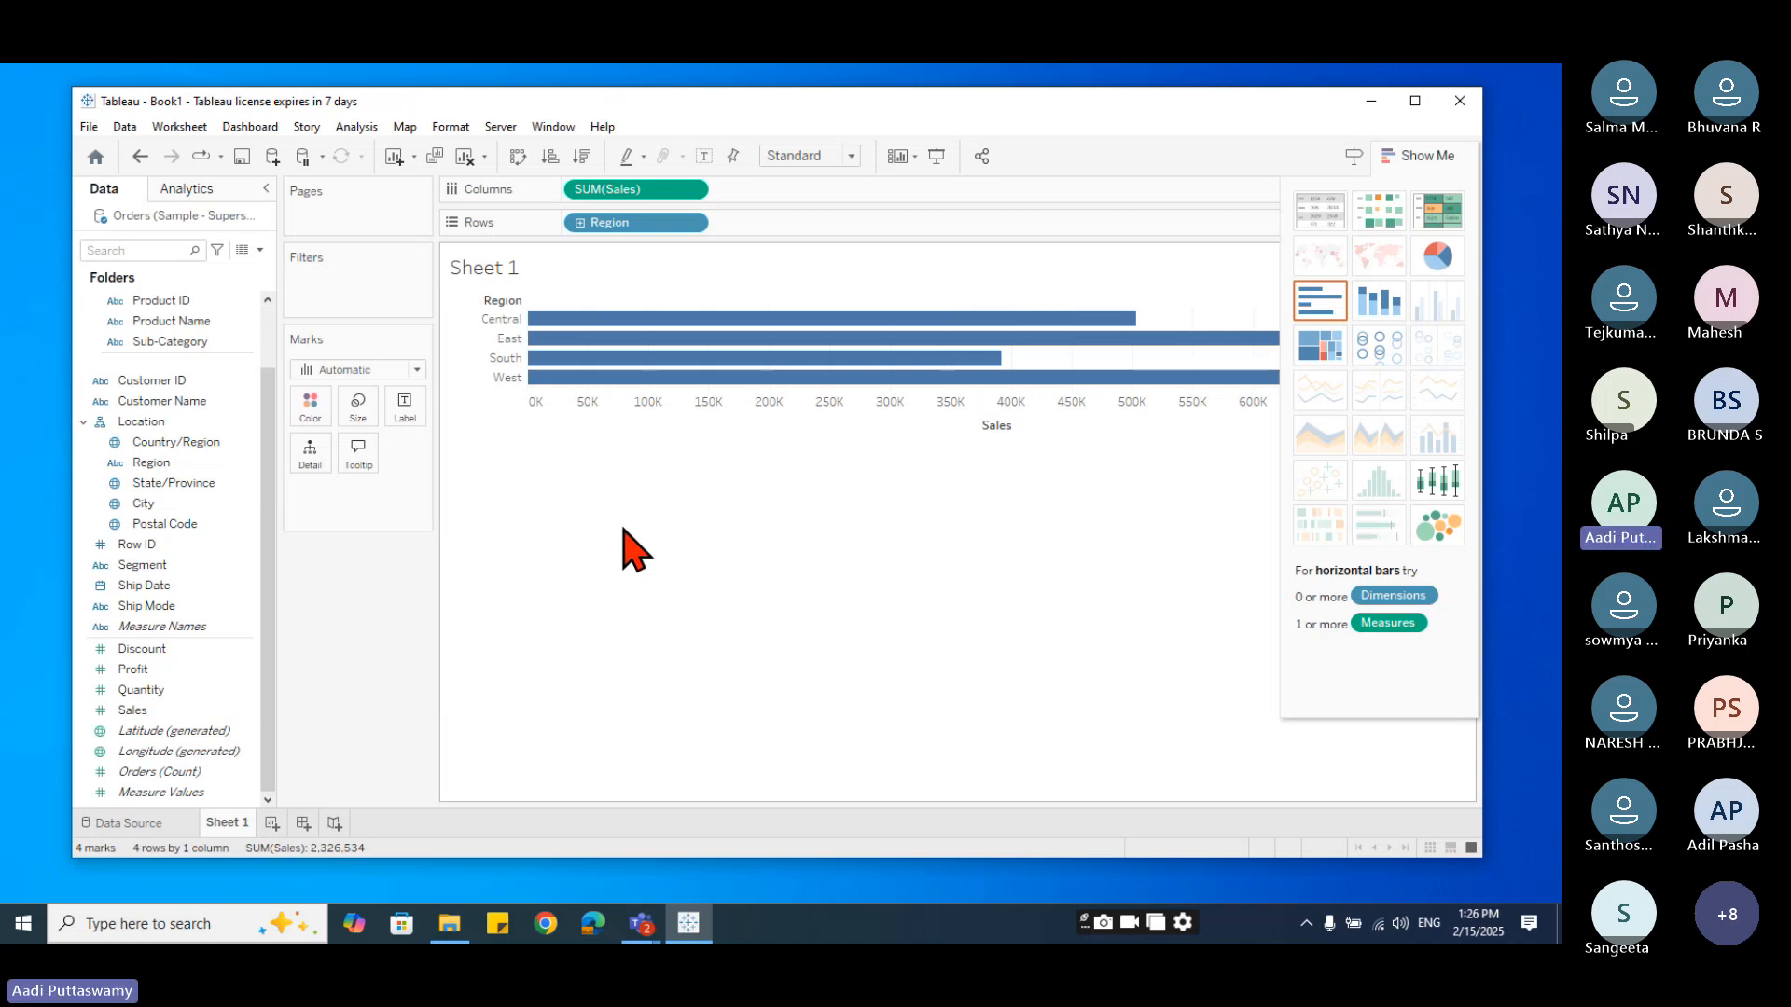
# - Convert the Sales by Region view to packed bubbles and on to a treemap using Show Me
pyautogui.click(1438, 256)
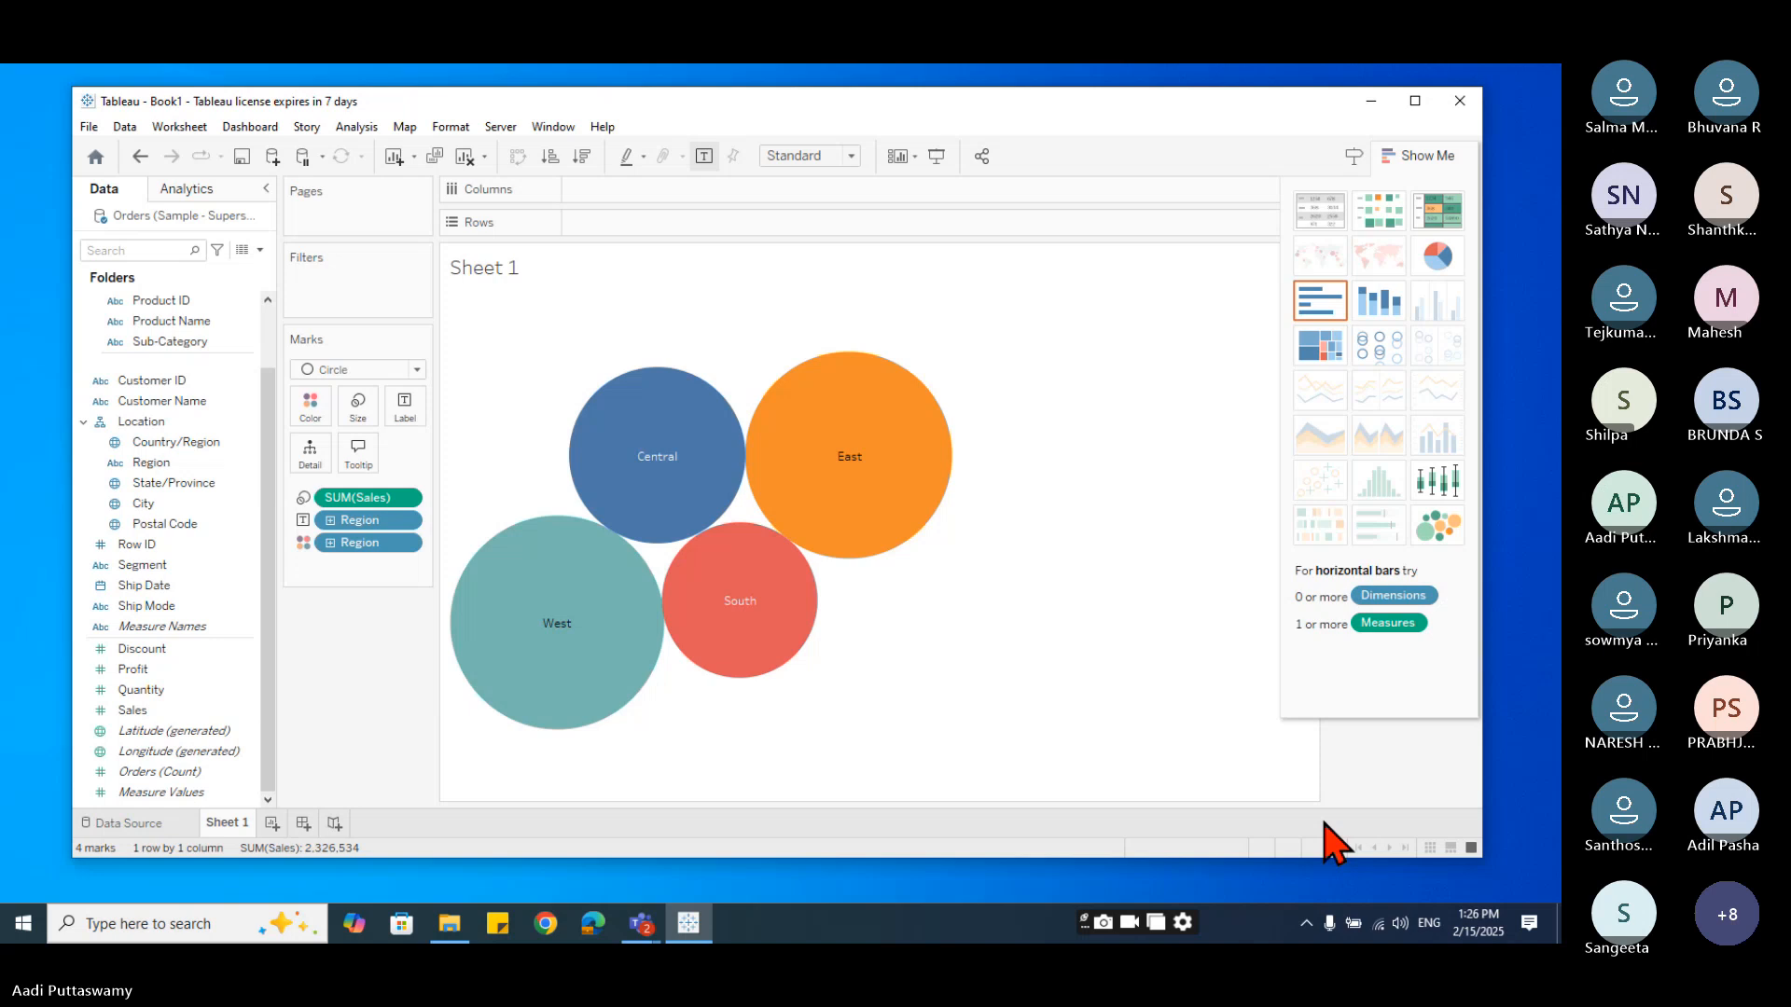
pyautogui.click(1319, 347)
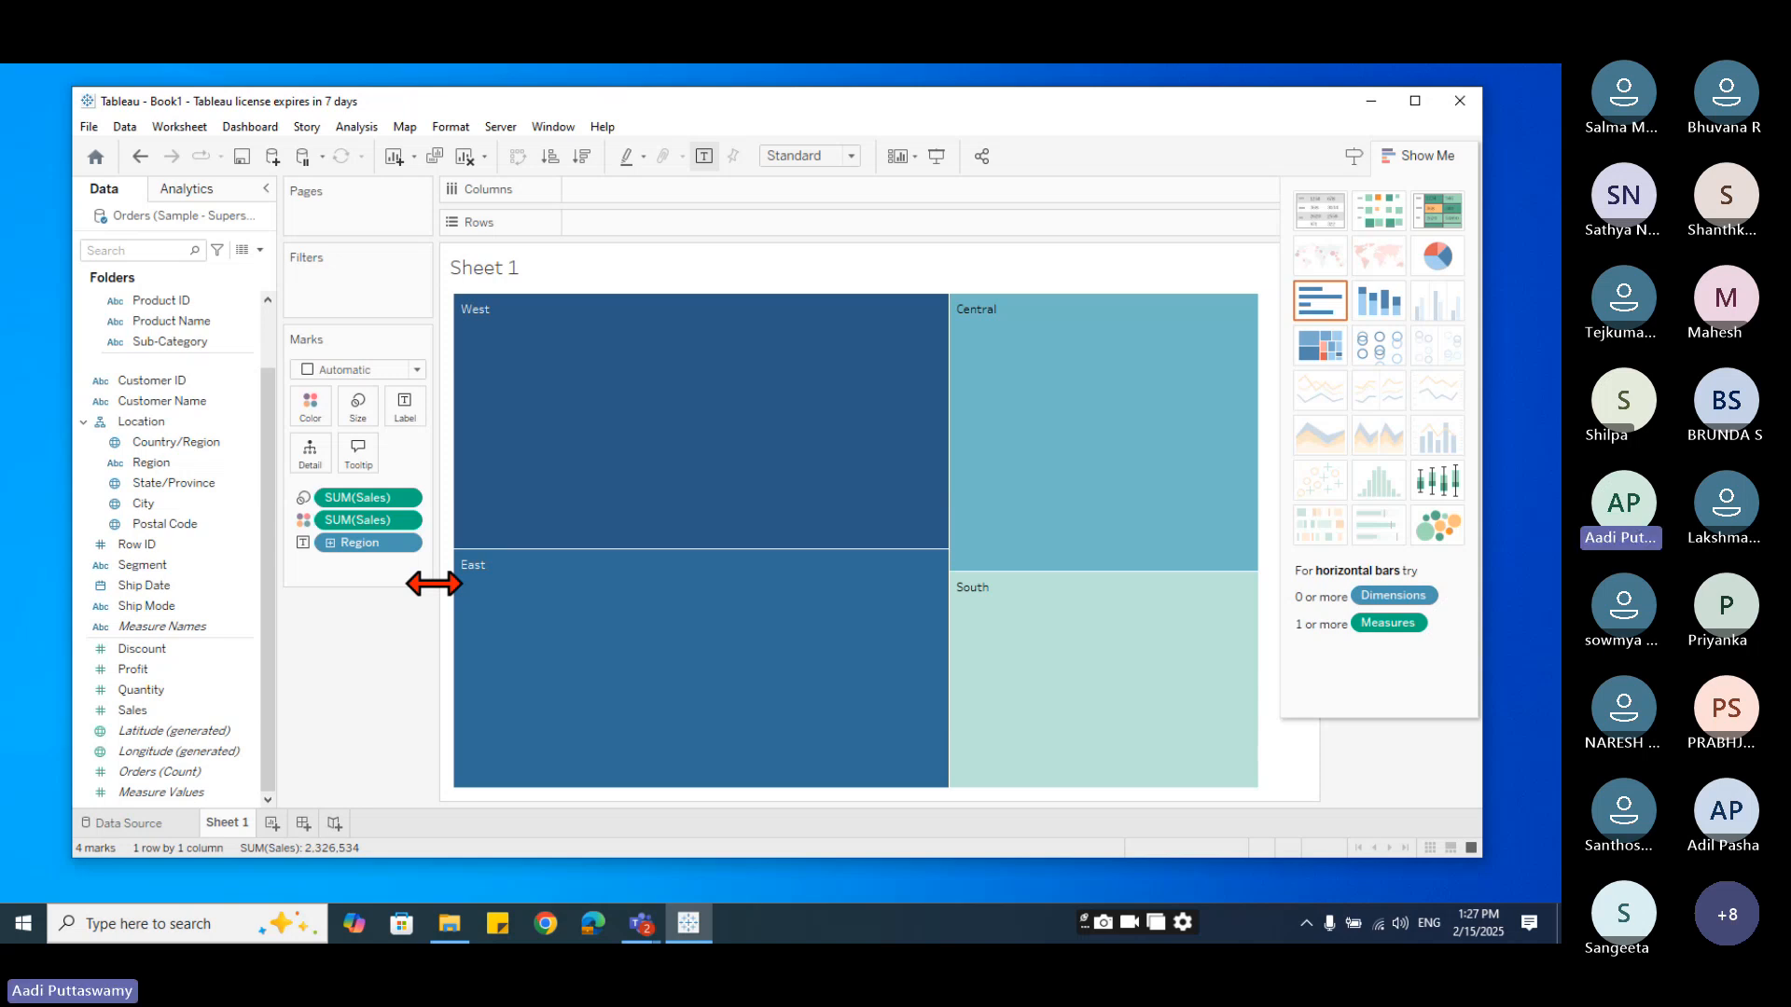
# - Clear the sheet and build a line chart of Sales by Order Date year
pyautogui.click(464, 160)
pyautogui.scroll(3, 154, 607)
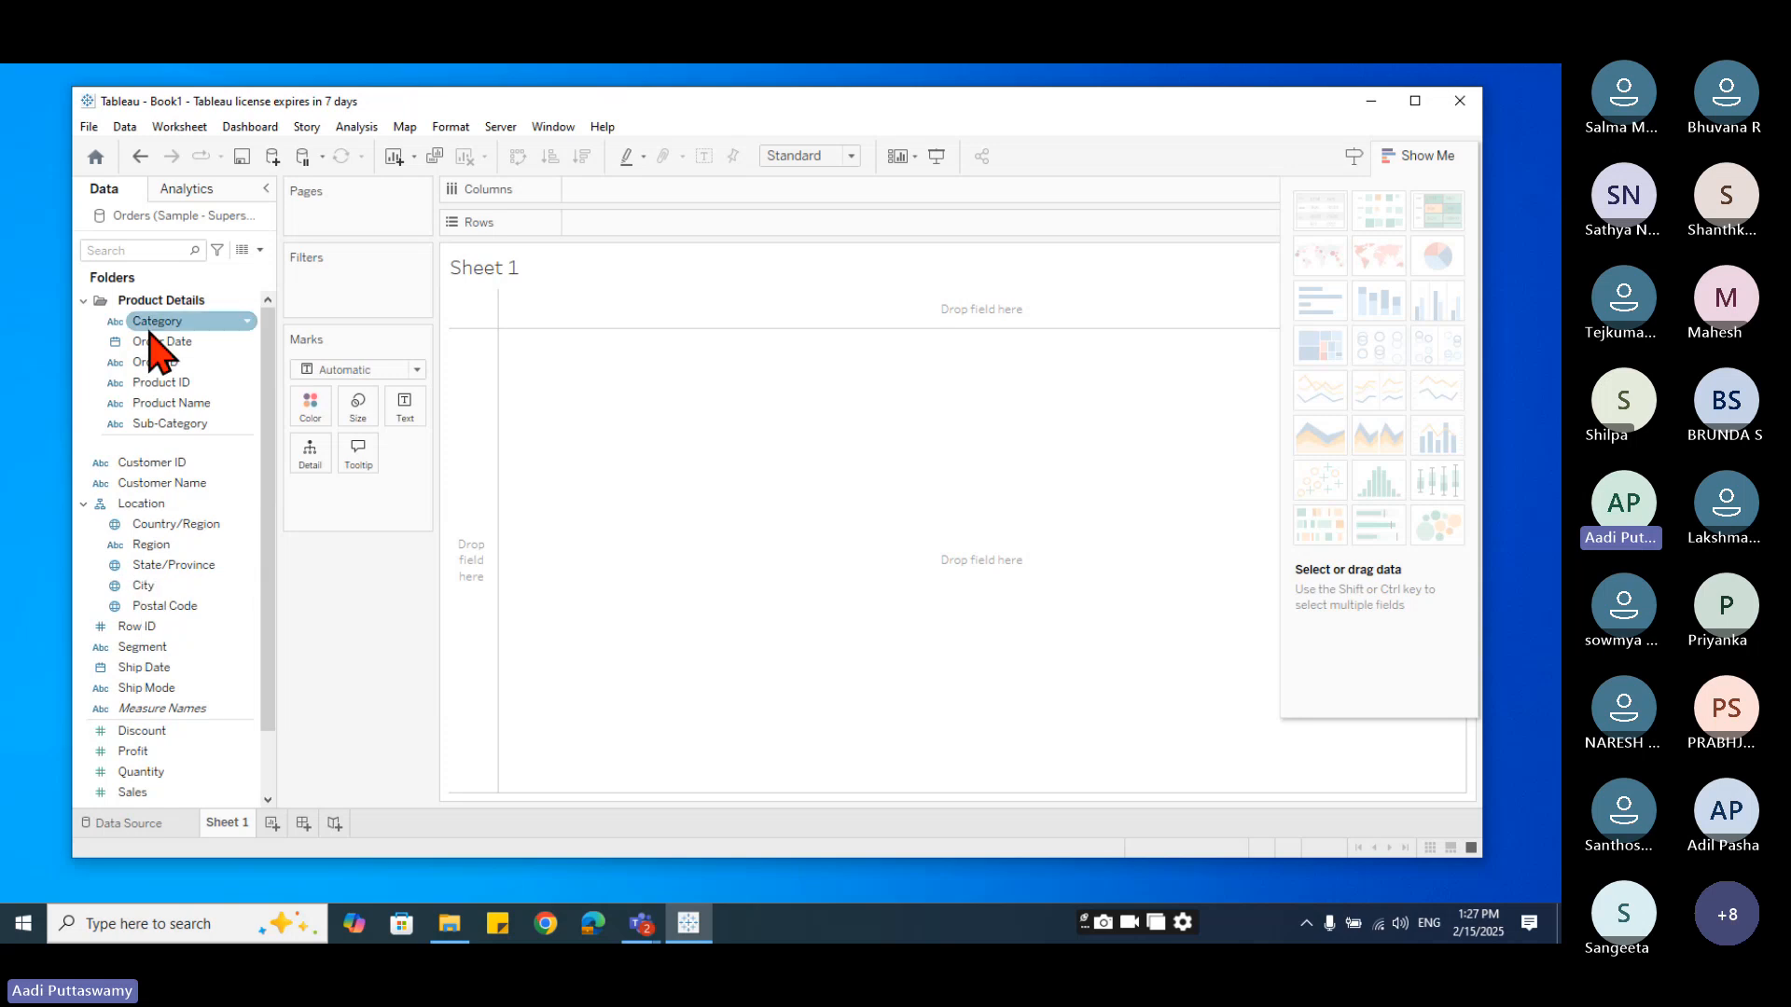
pyautogui.moveTo(160, 341); pyautogui.dragTo(631, 200)
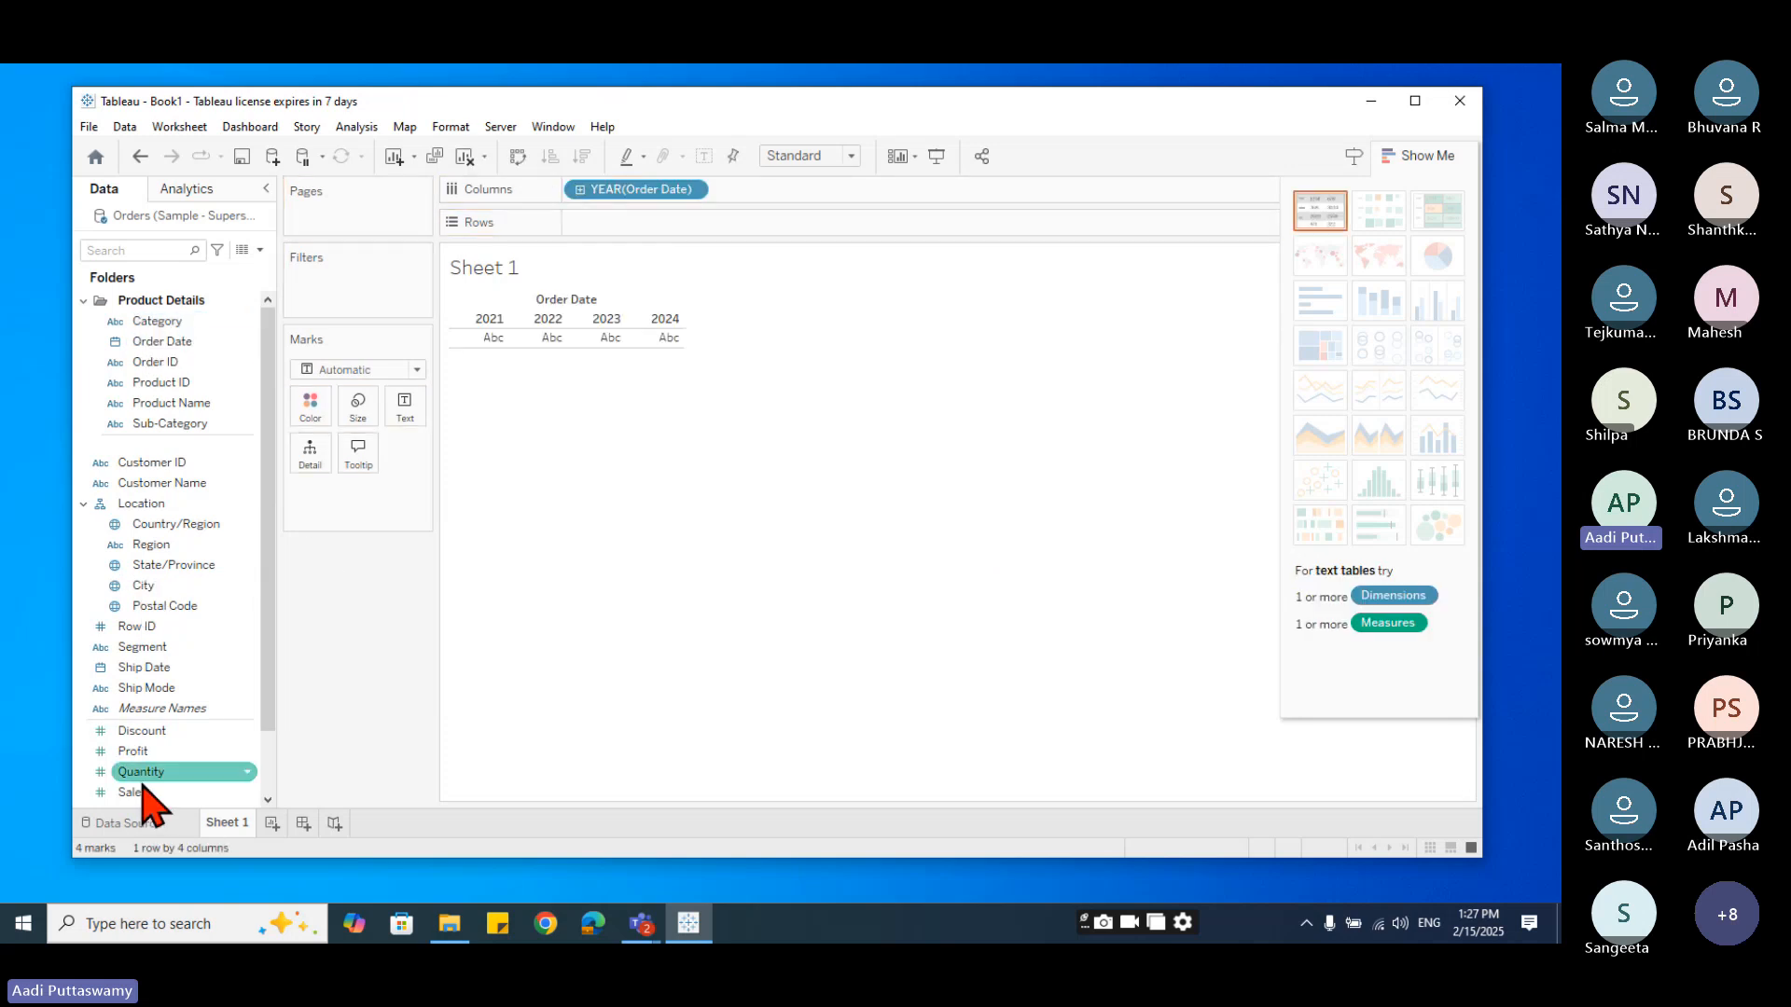
pyautogui.scroll(-2, 160, 787)
pyautogui.moveTo(166, 708); pyautogui.dragTo(676, 224)
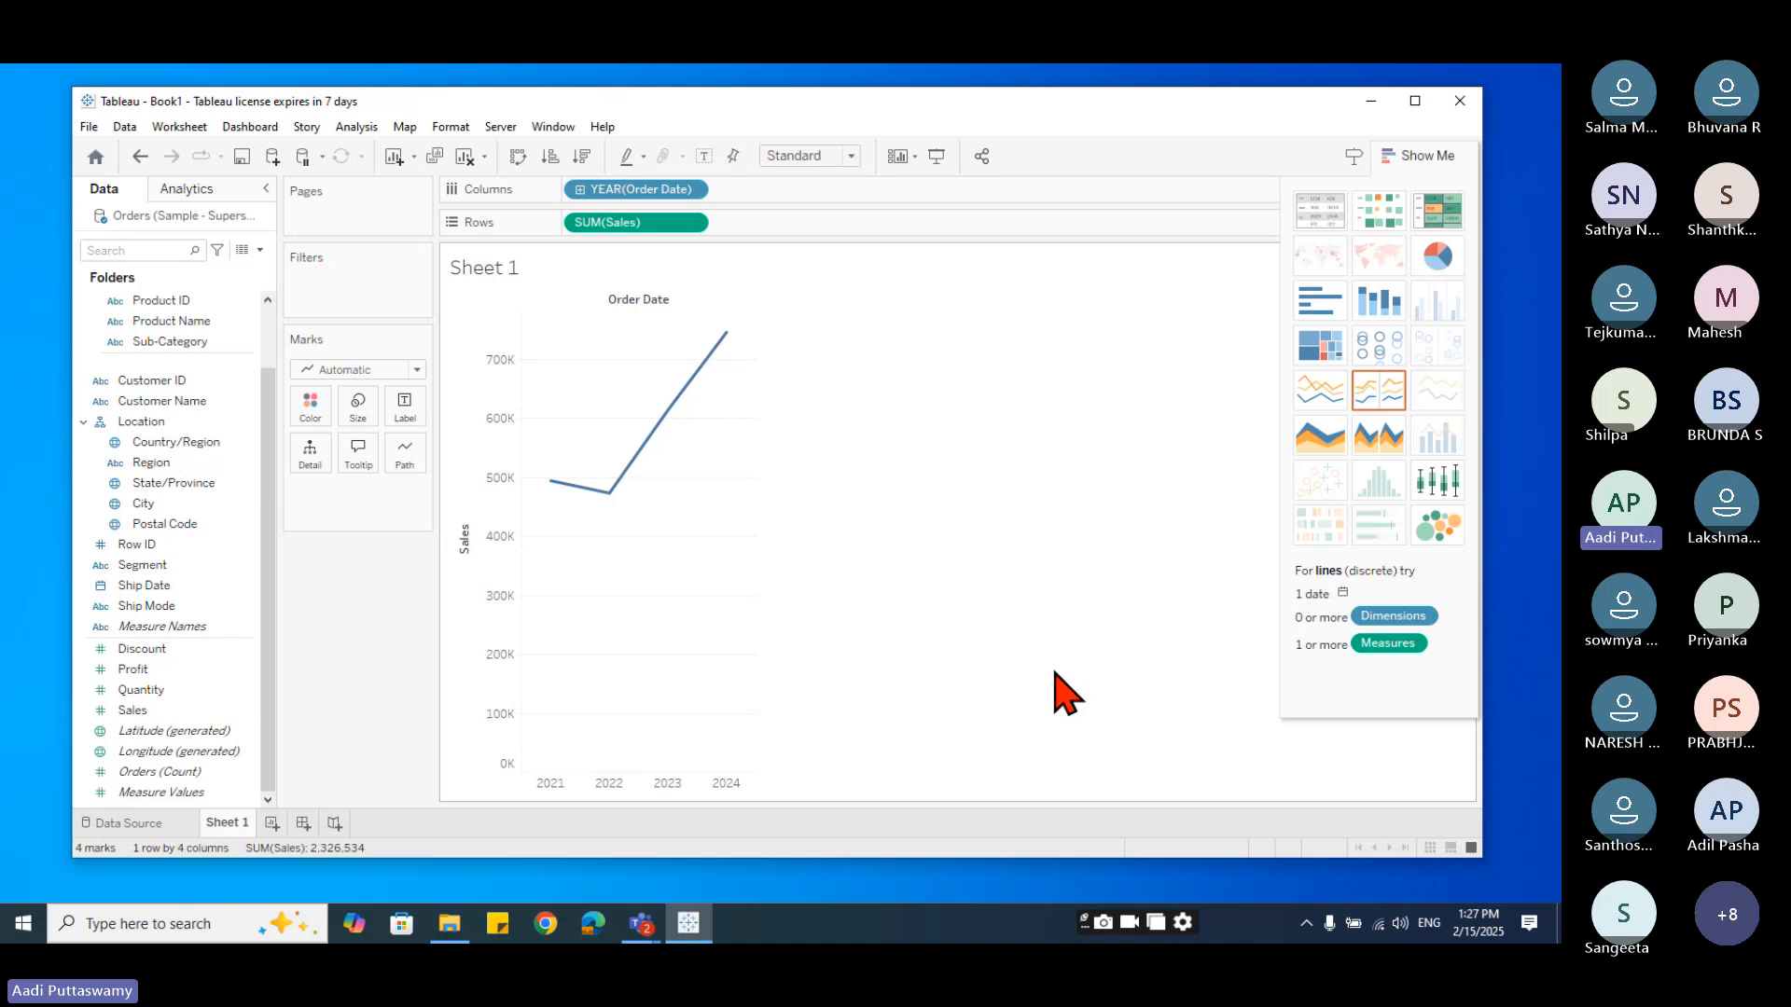
# - Remove both fields from the shelves and build a vertical bar chart of Sales by Region
pyautogui.moveTo(621, 224); pyautogui.dragTo(367, 588)
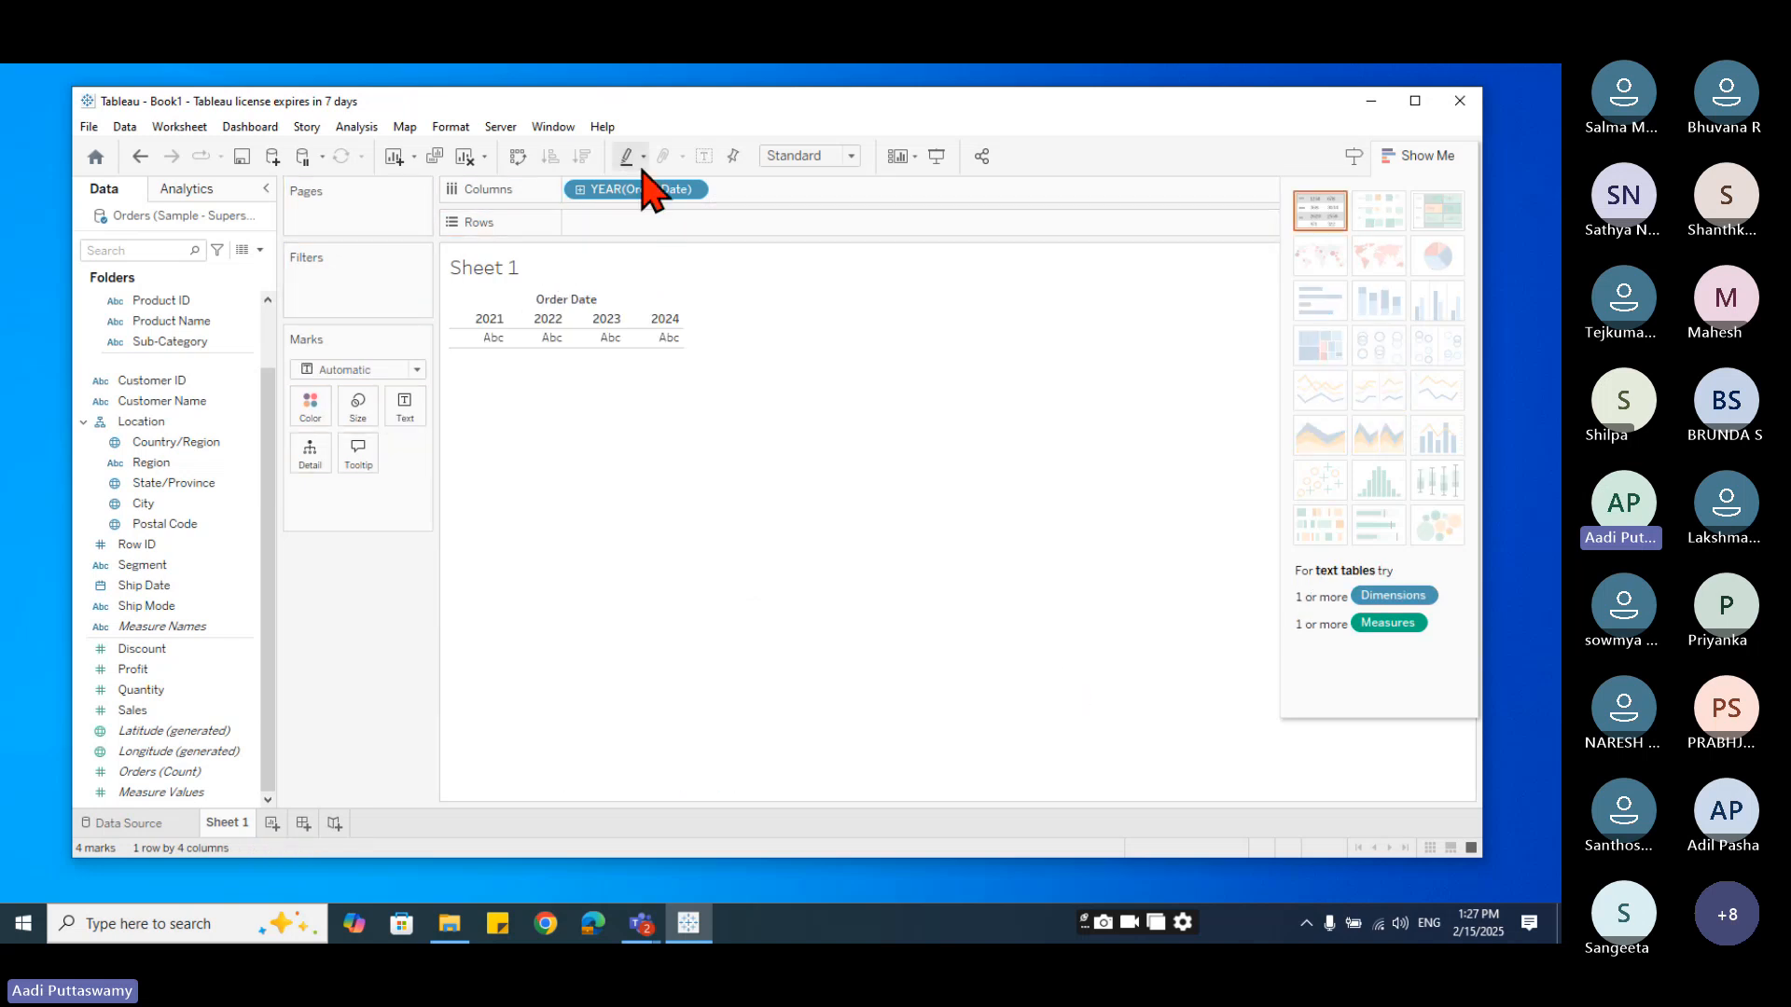
pyautogui.moveTo(643, 189); pyautogui.dragTo(372, 712)
pyautogui.moveTo(161, 472); pyautogui.dragTo(660, 187)
pyautogui.moveTo(142, 712); pyautogui.dragTo(617, 235)
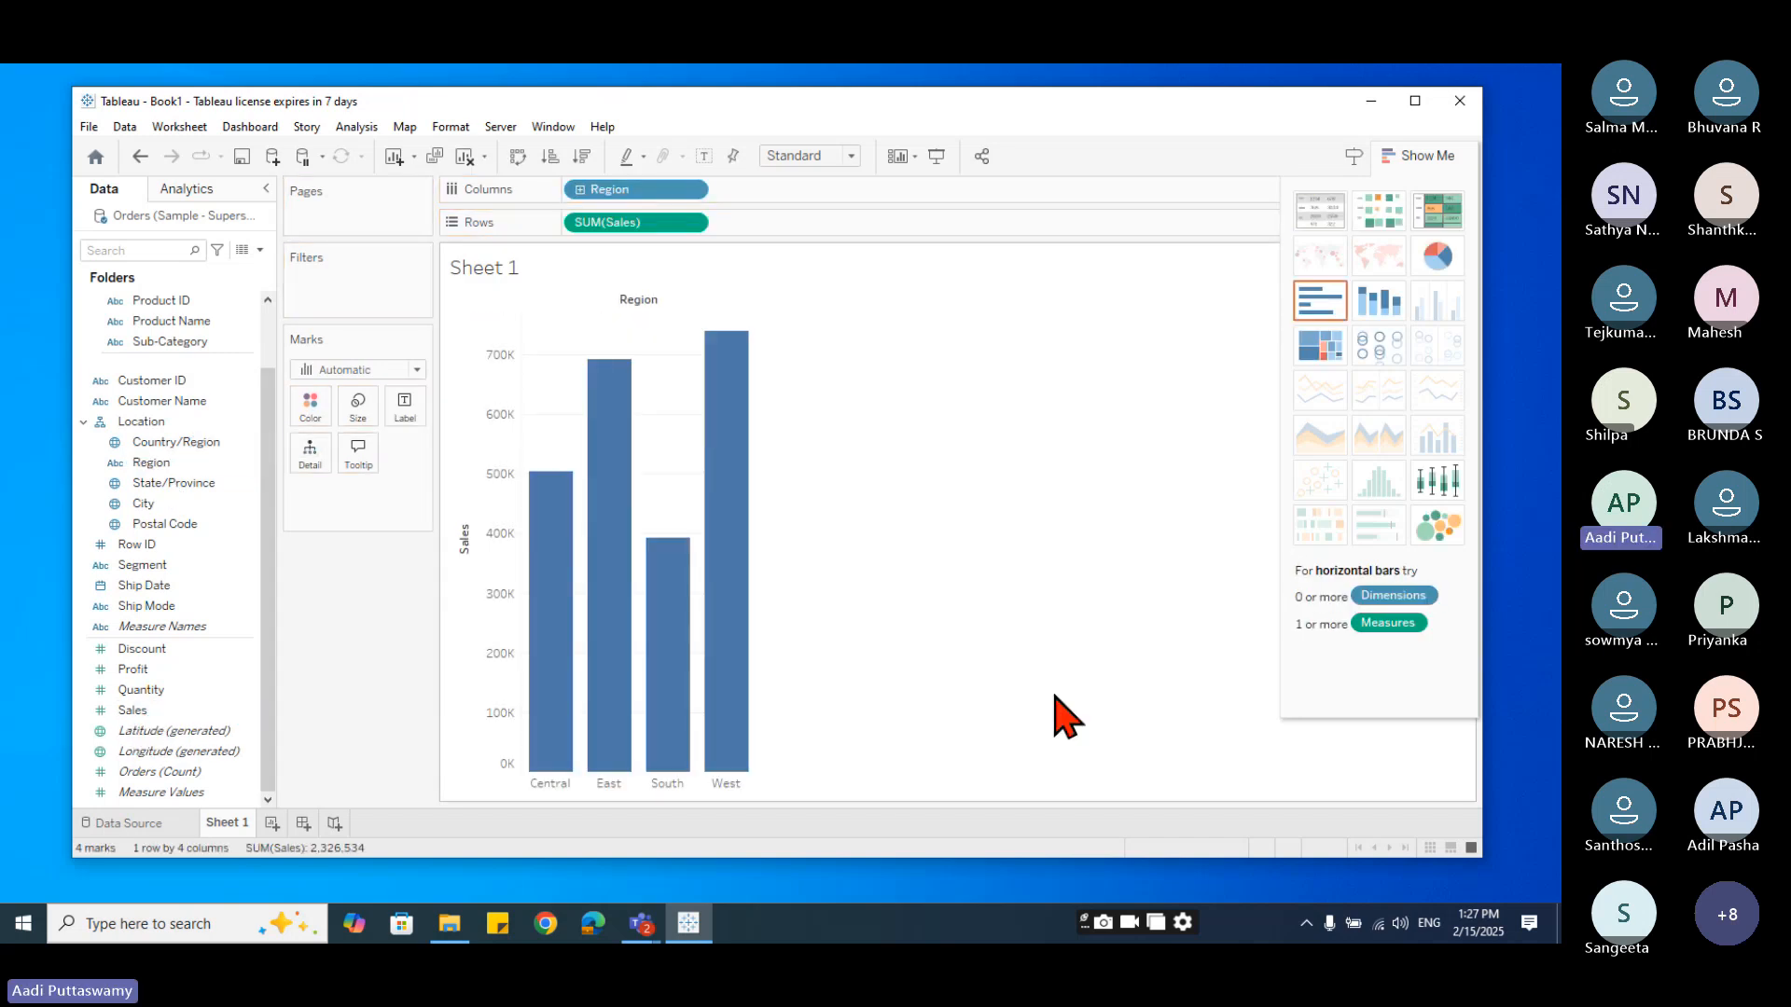
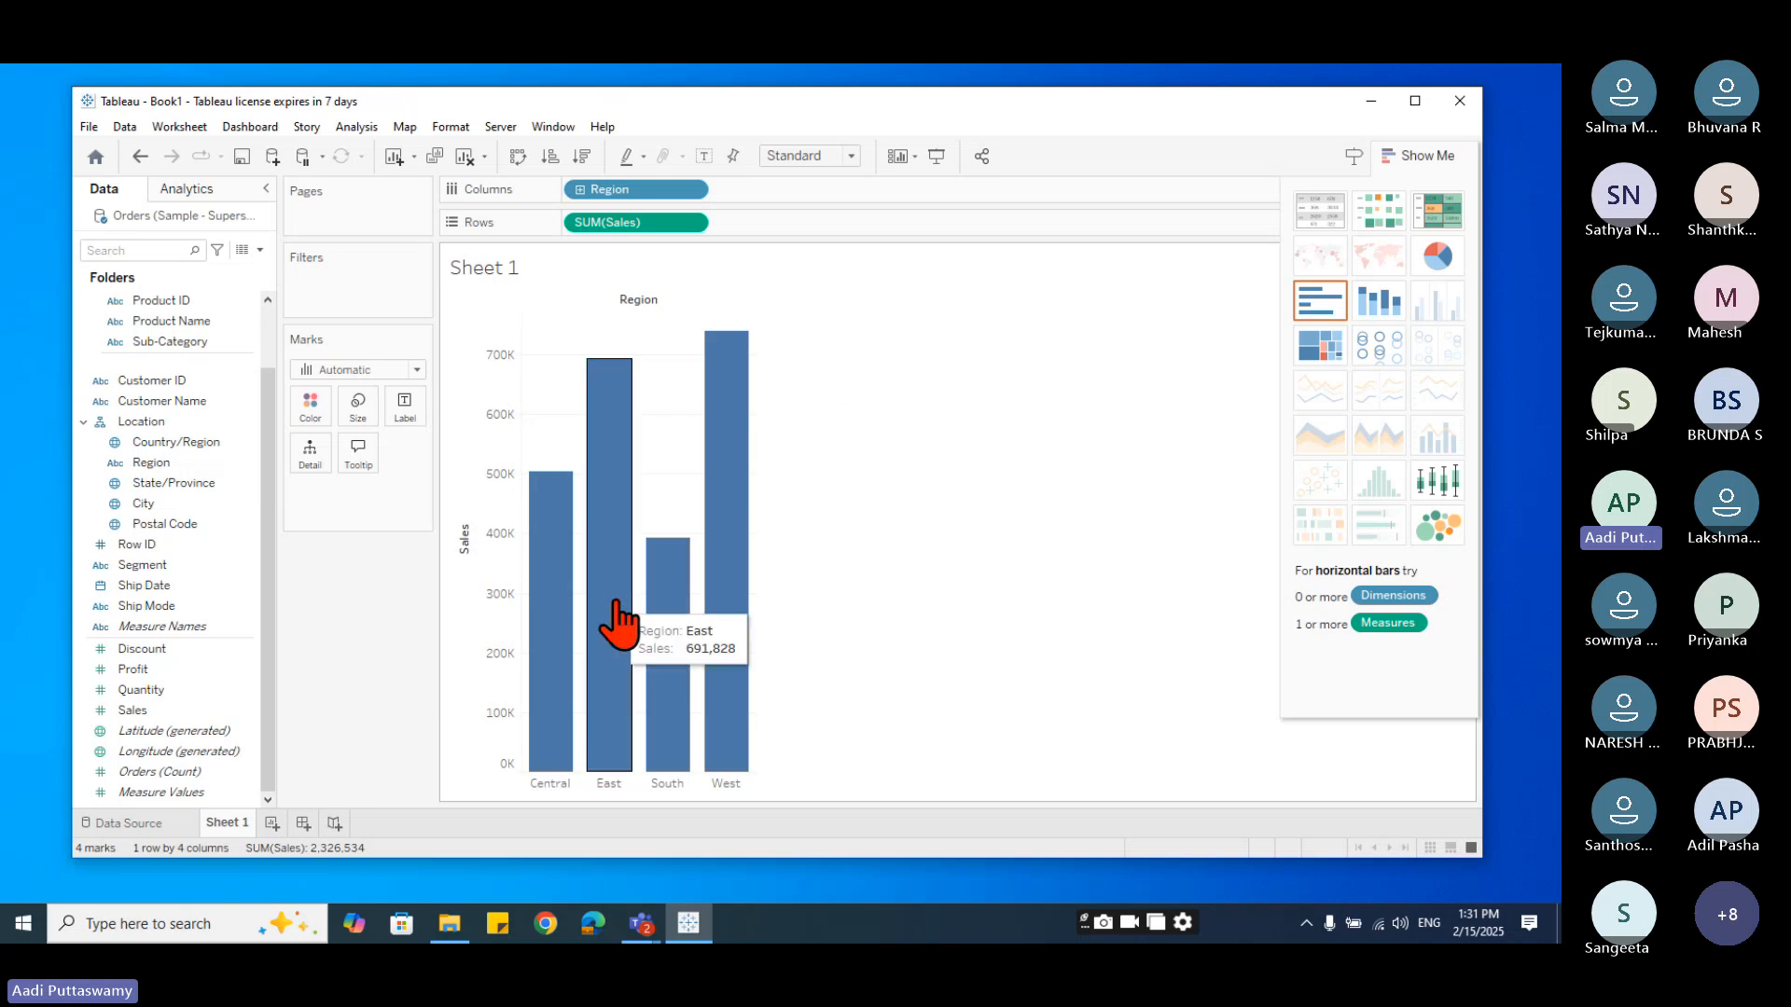
# - Empty the shelves and build a text table with Region on rows and Sales as the cell values
pyautogui.moveTo(973, 110); pyautogui.dragTo(966, 105)
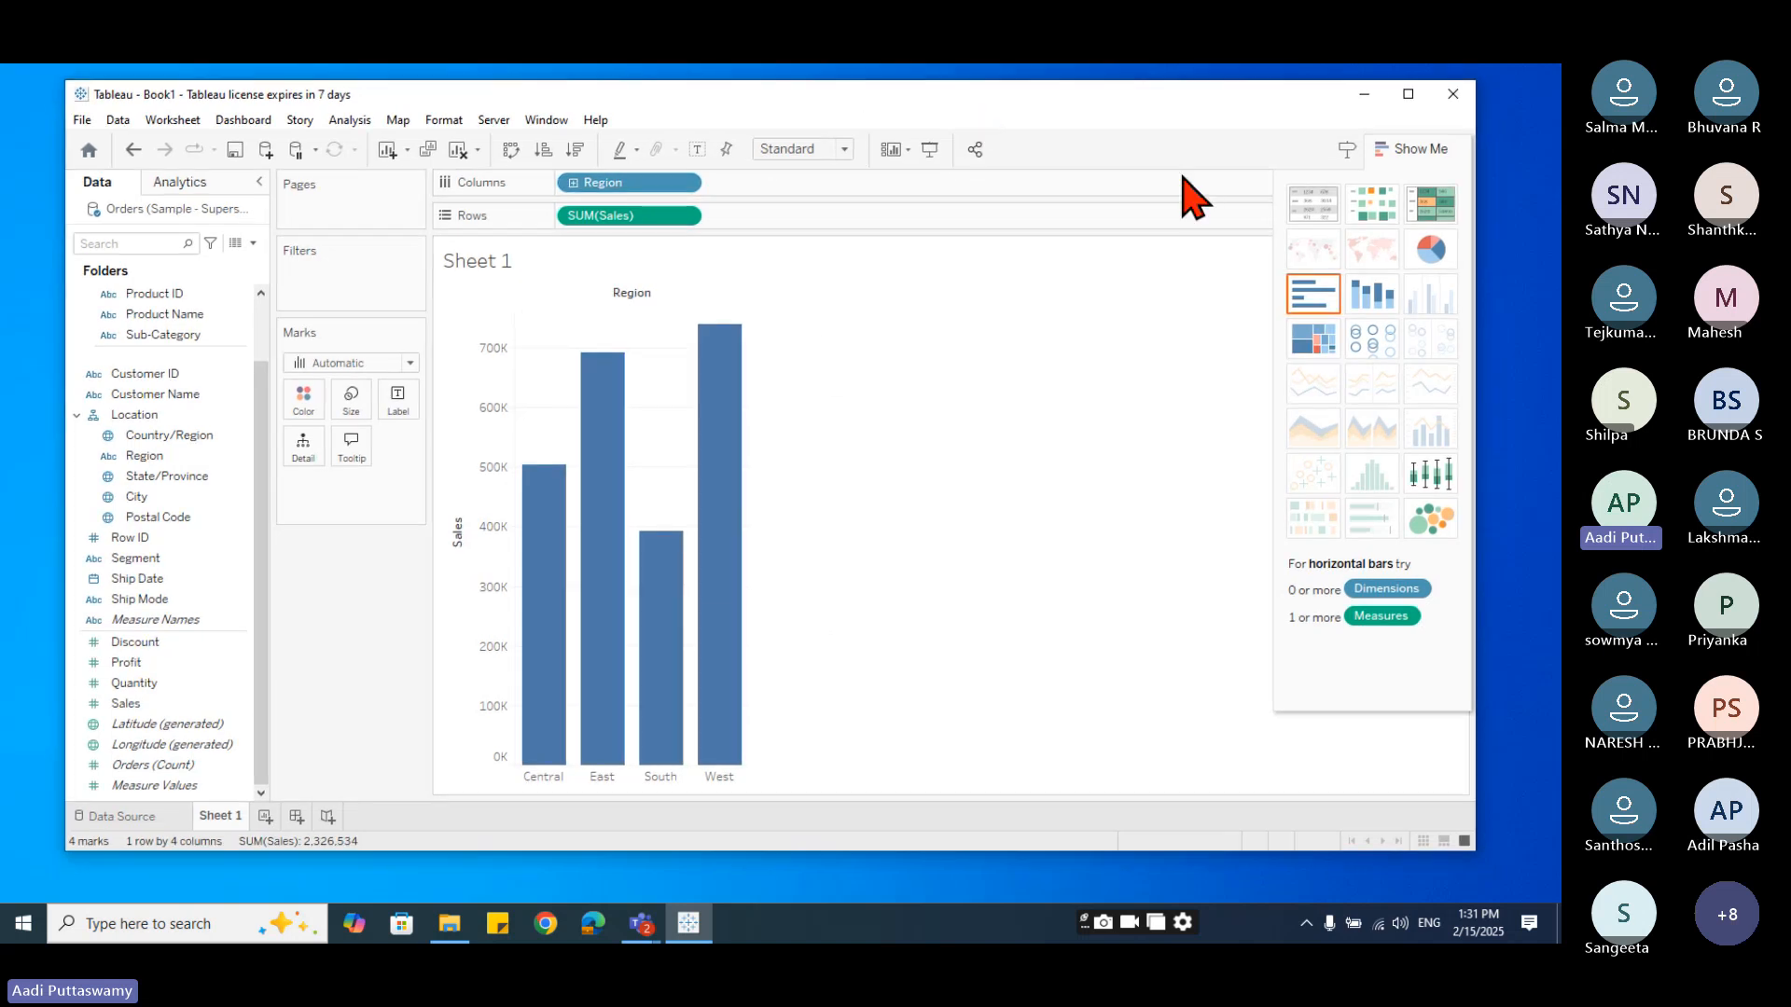
pyautogui.moveTo(527, 670)
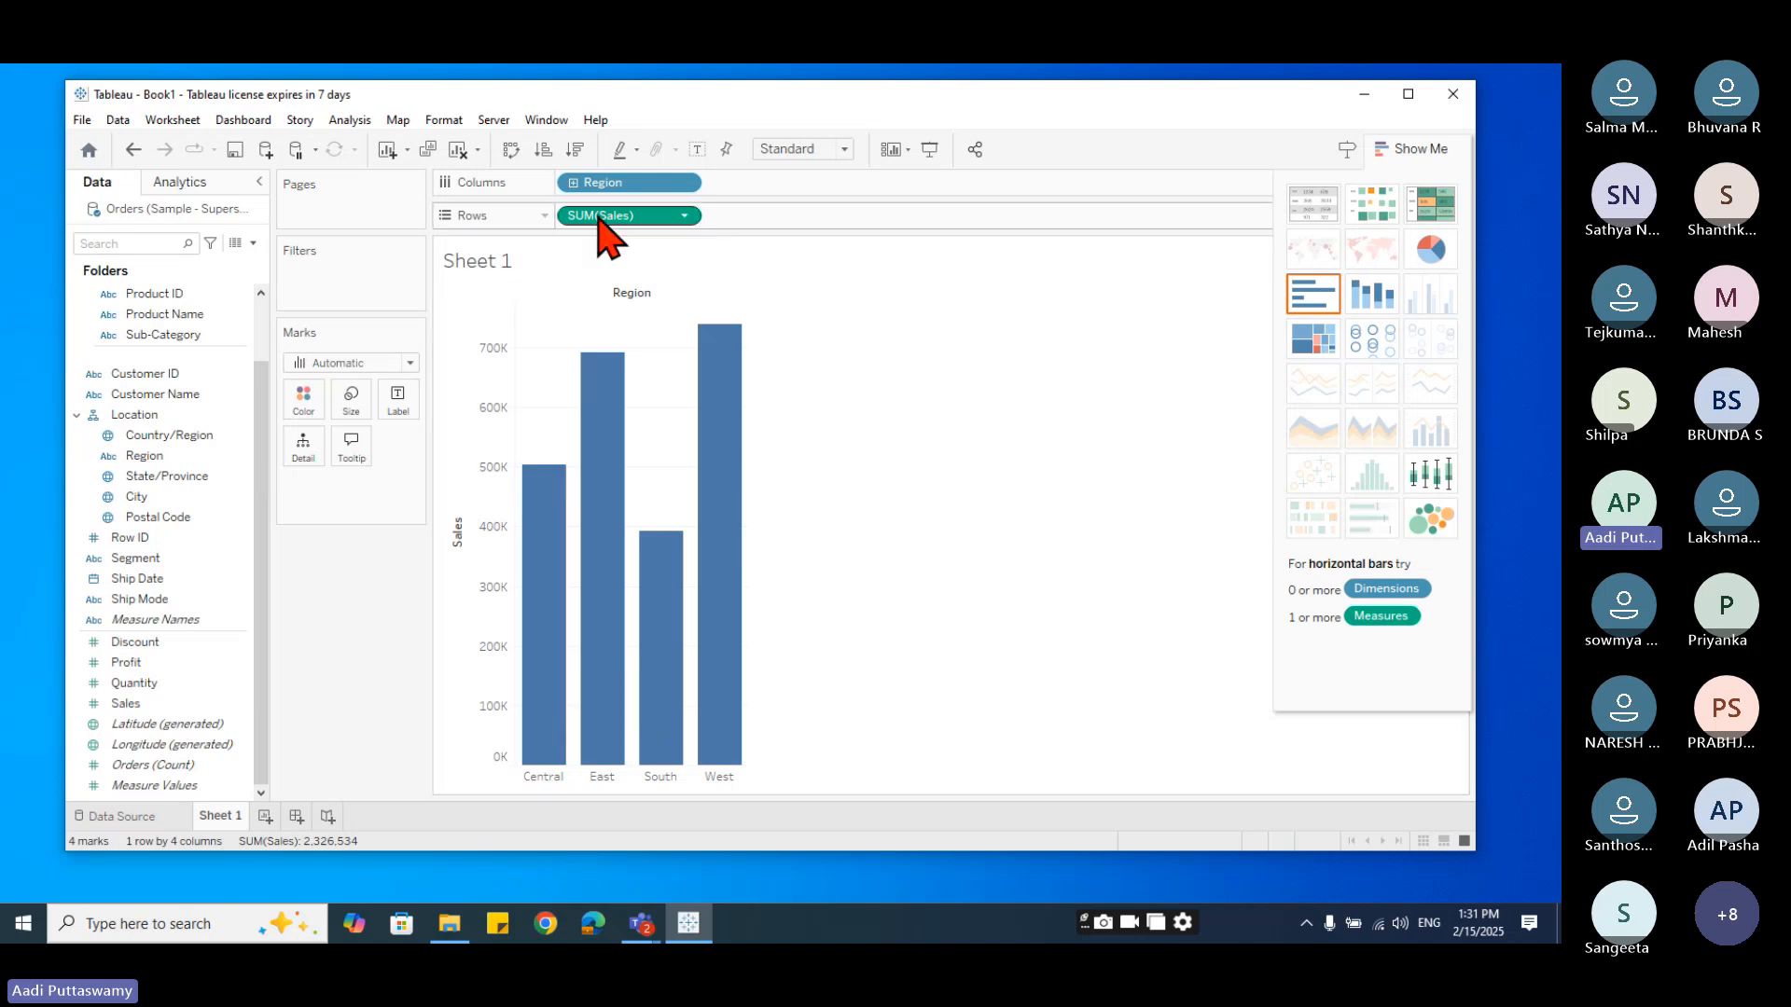
pyautogui.moveTo(606, 215); pyautogui.dragTo(401, 518)
pyautogui.moveTo(635, 186); pyautogui.dragTo(383, 783)
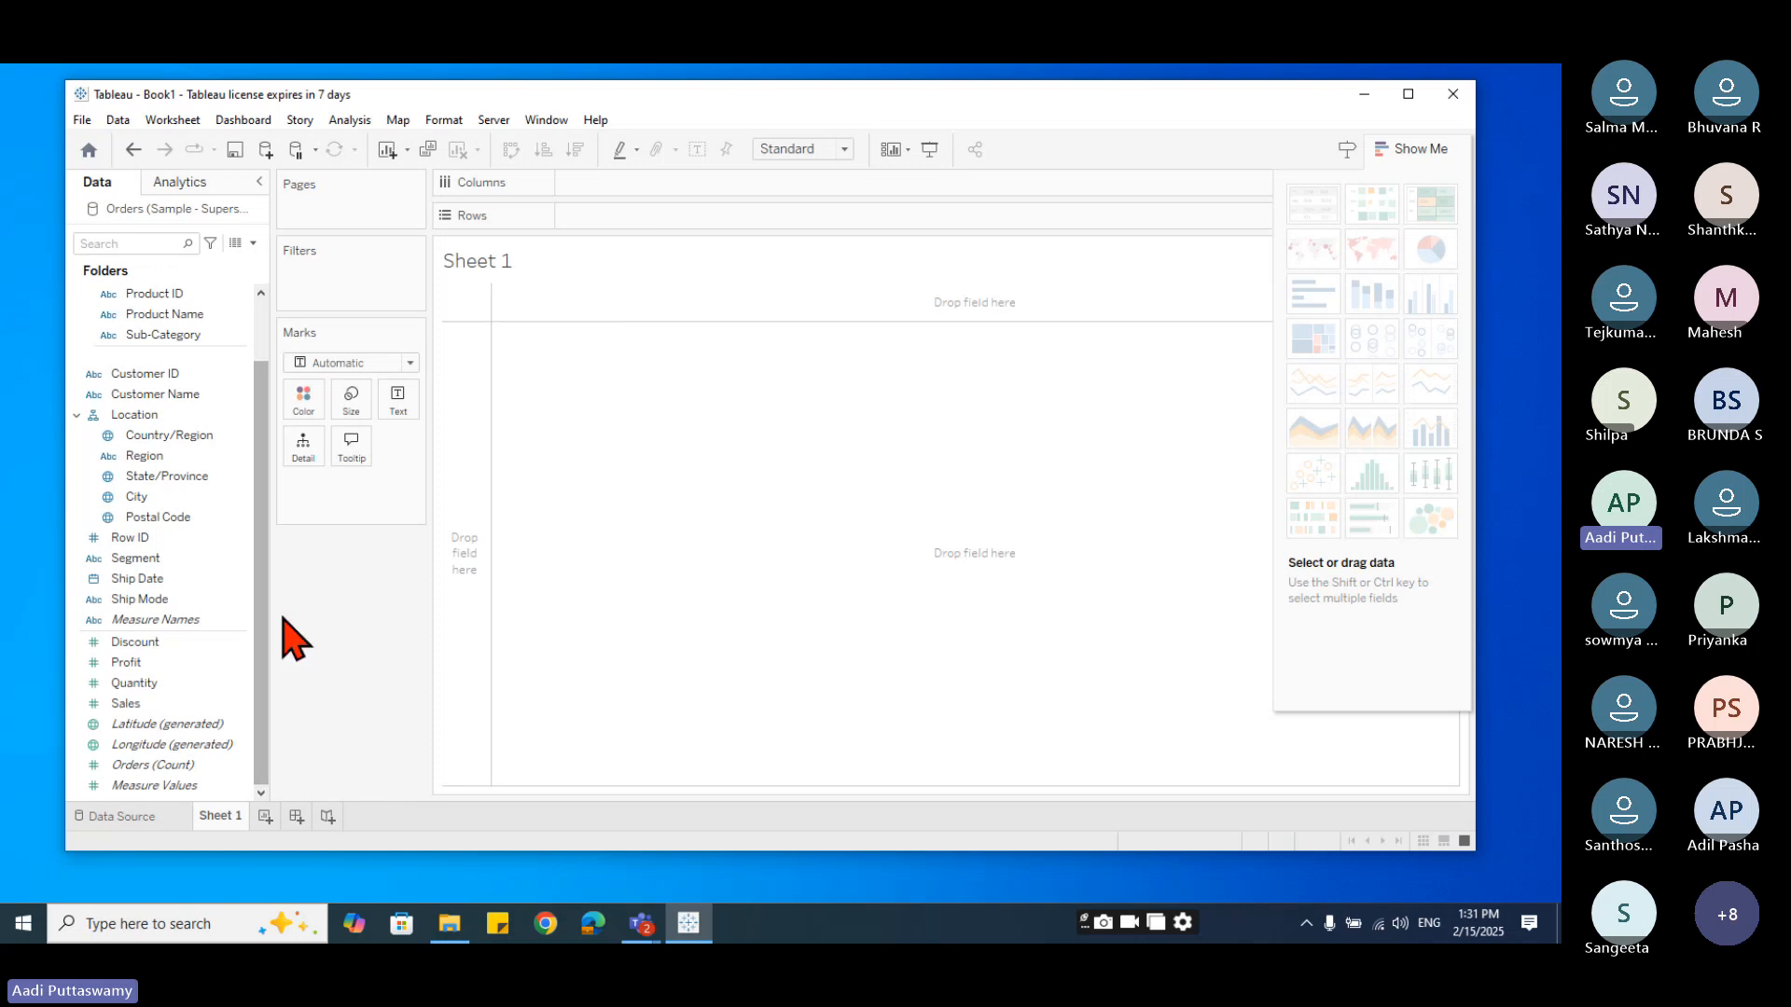
pyautogui.moveTo(149, 456); pyautogui.dragTo(640, 216)
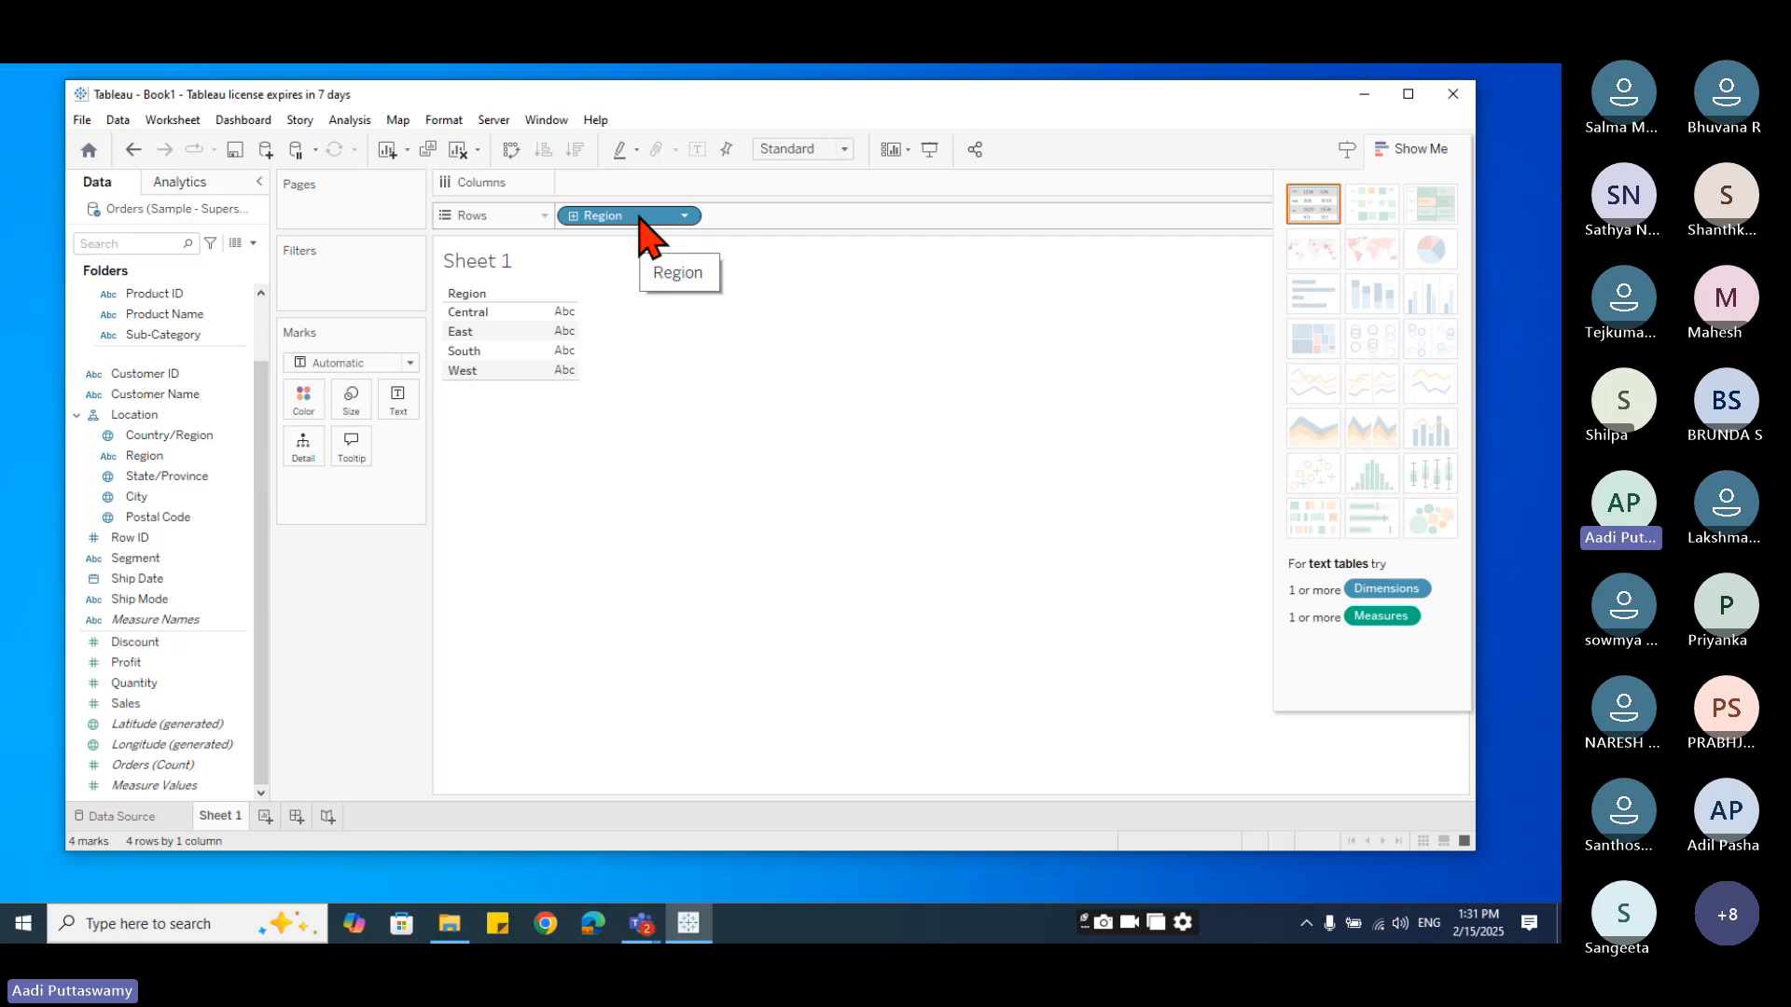
pyautogui.moveTo(140, 707); pyautogui.dragTo(534, 365)
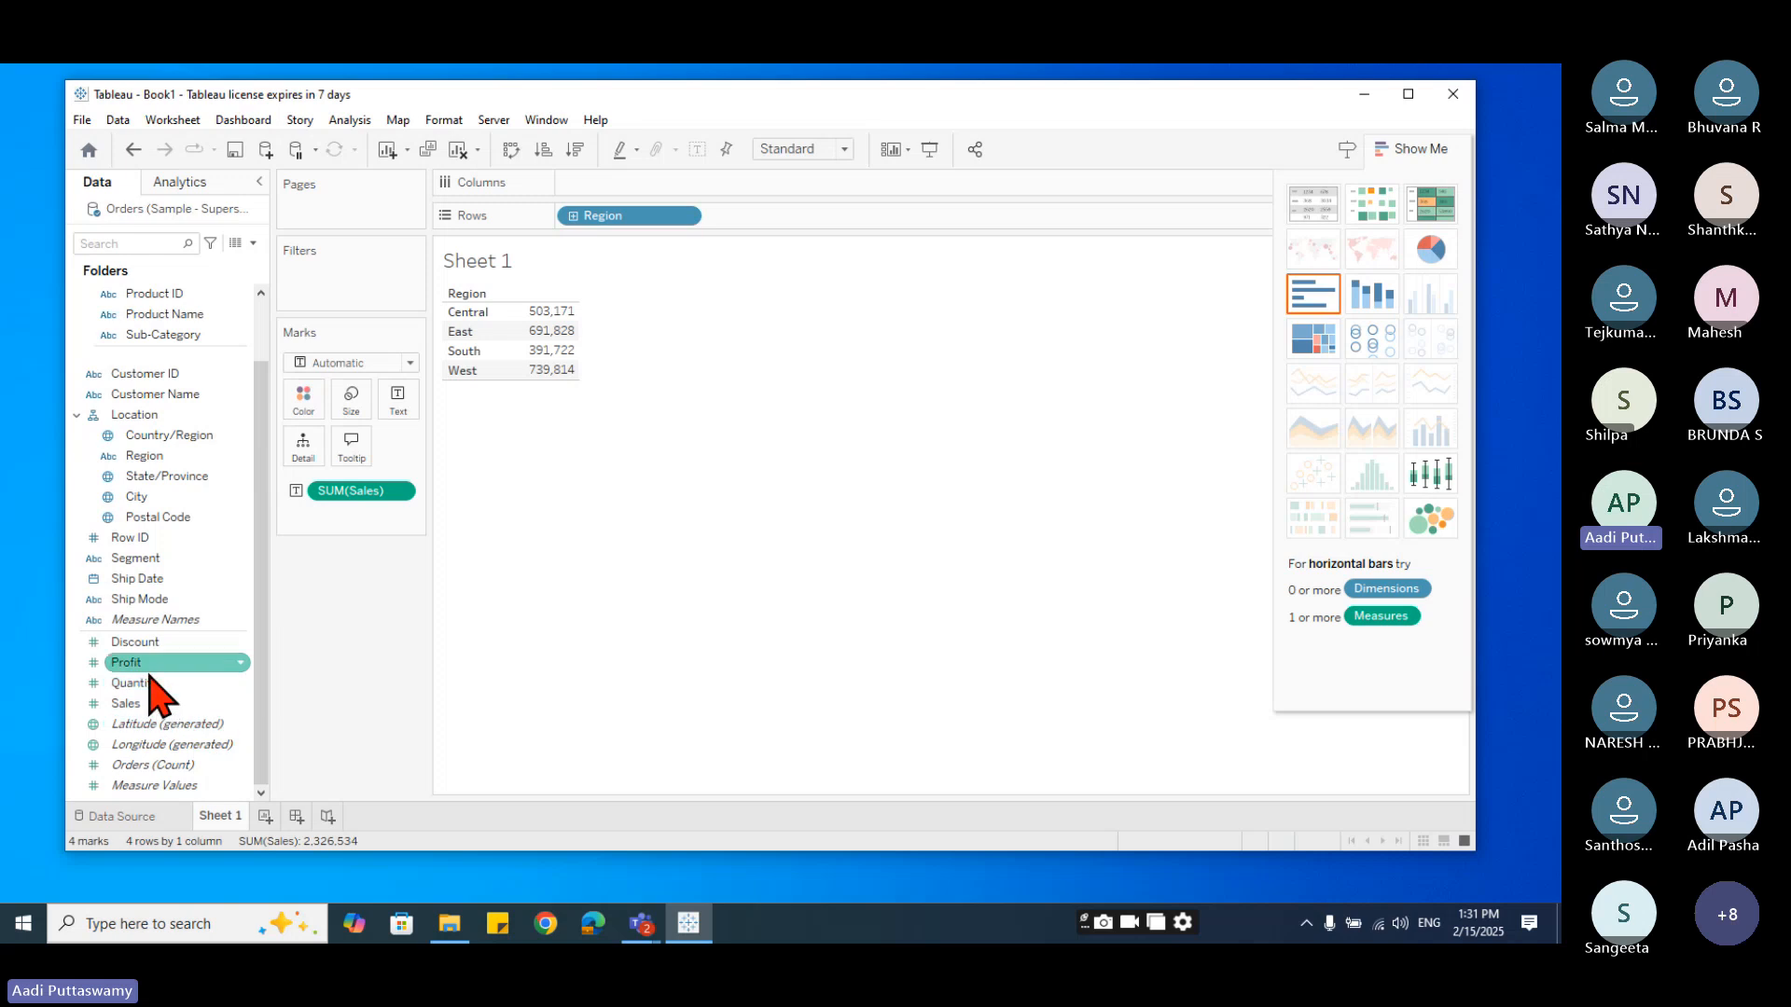
# - Add Profit to the Region table as text beside Sales, and put Quantity into the table's values in place of Profit
pyautogui.moveTo(148, 666); pyautogui.dragTo(582, 355)
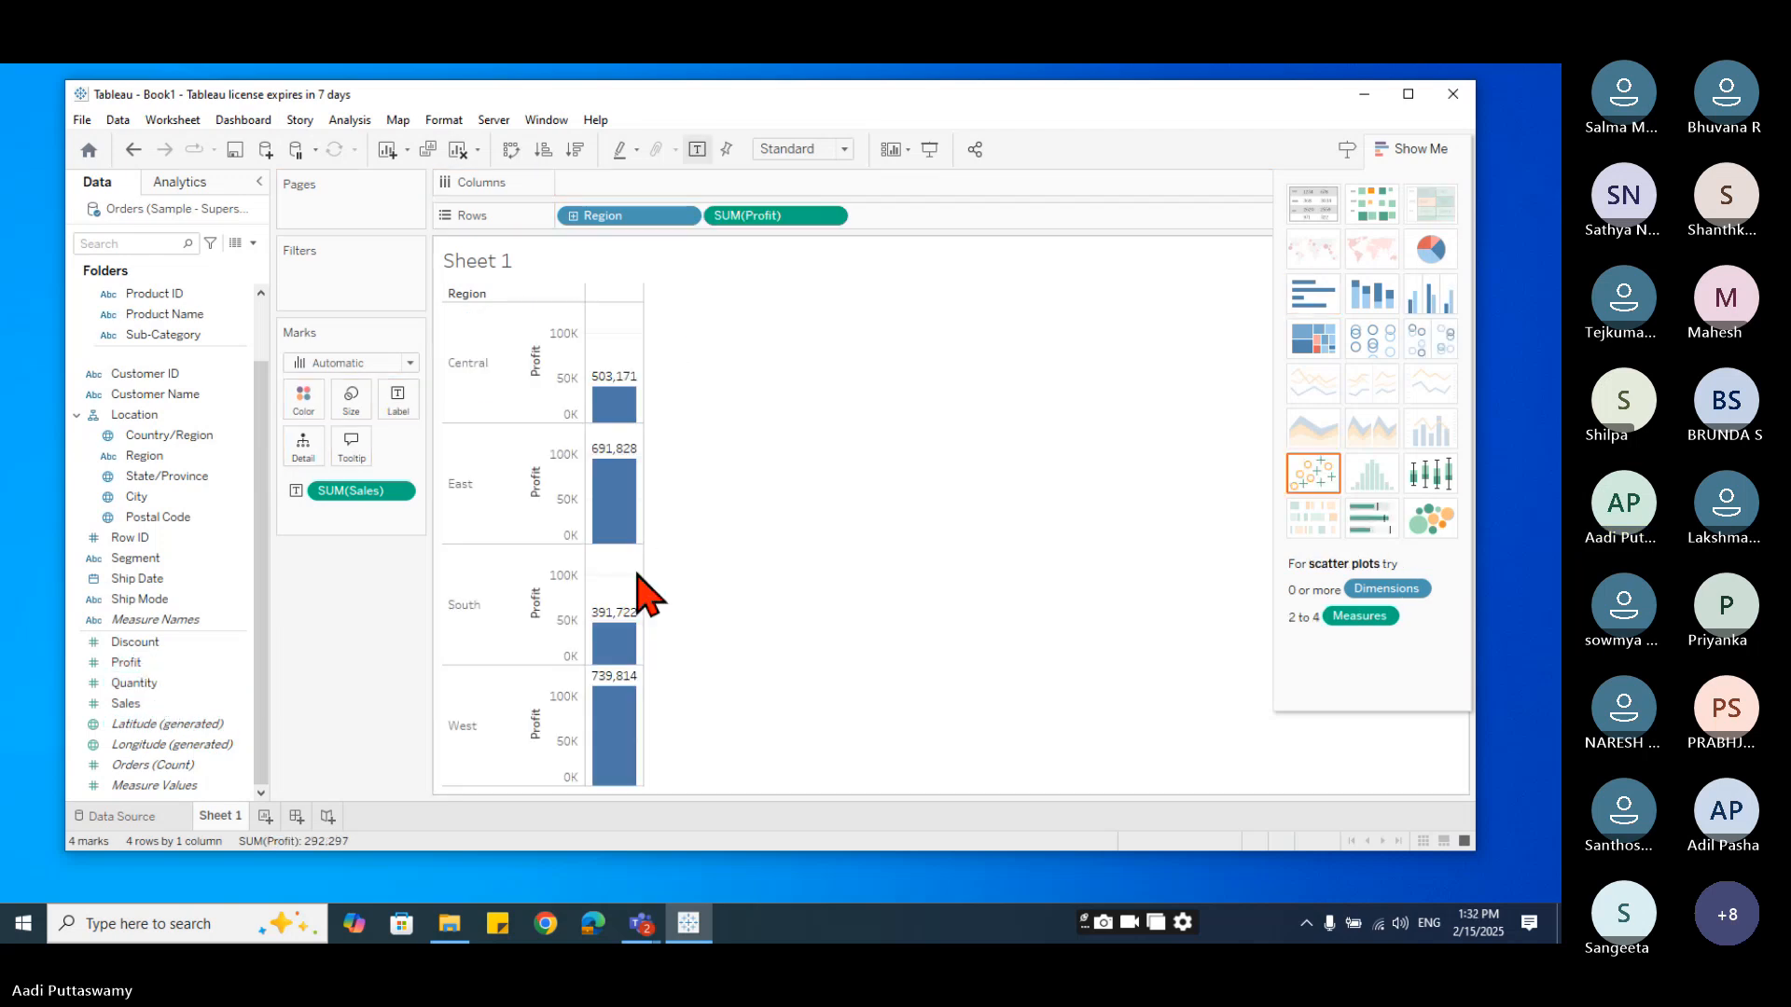
pyautogui.moveTo(753, 215); pyautogui.dragTo(422, 478)
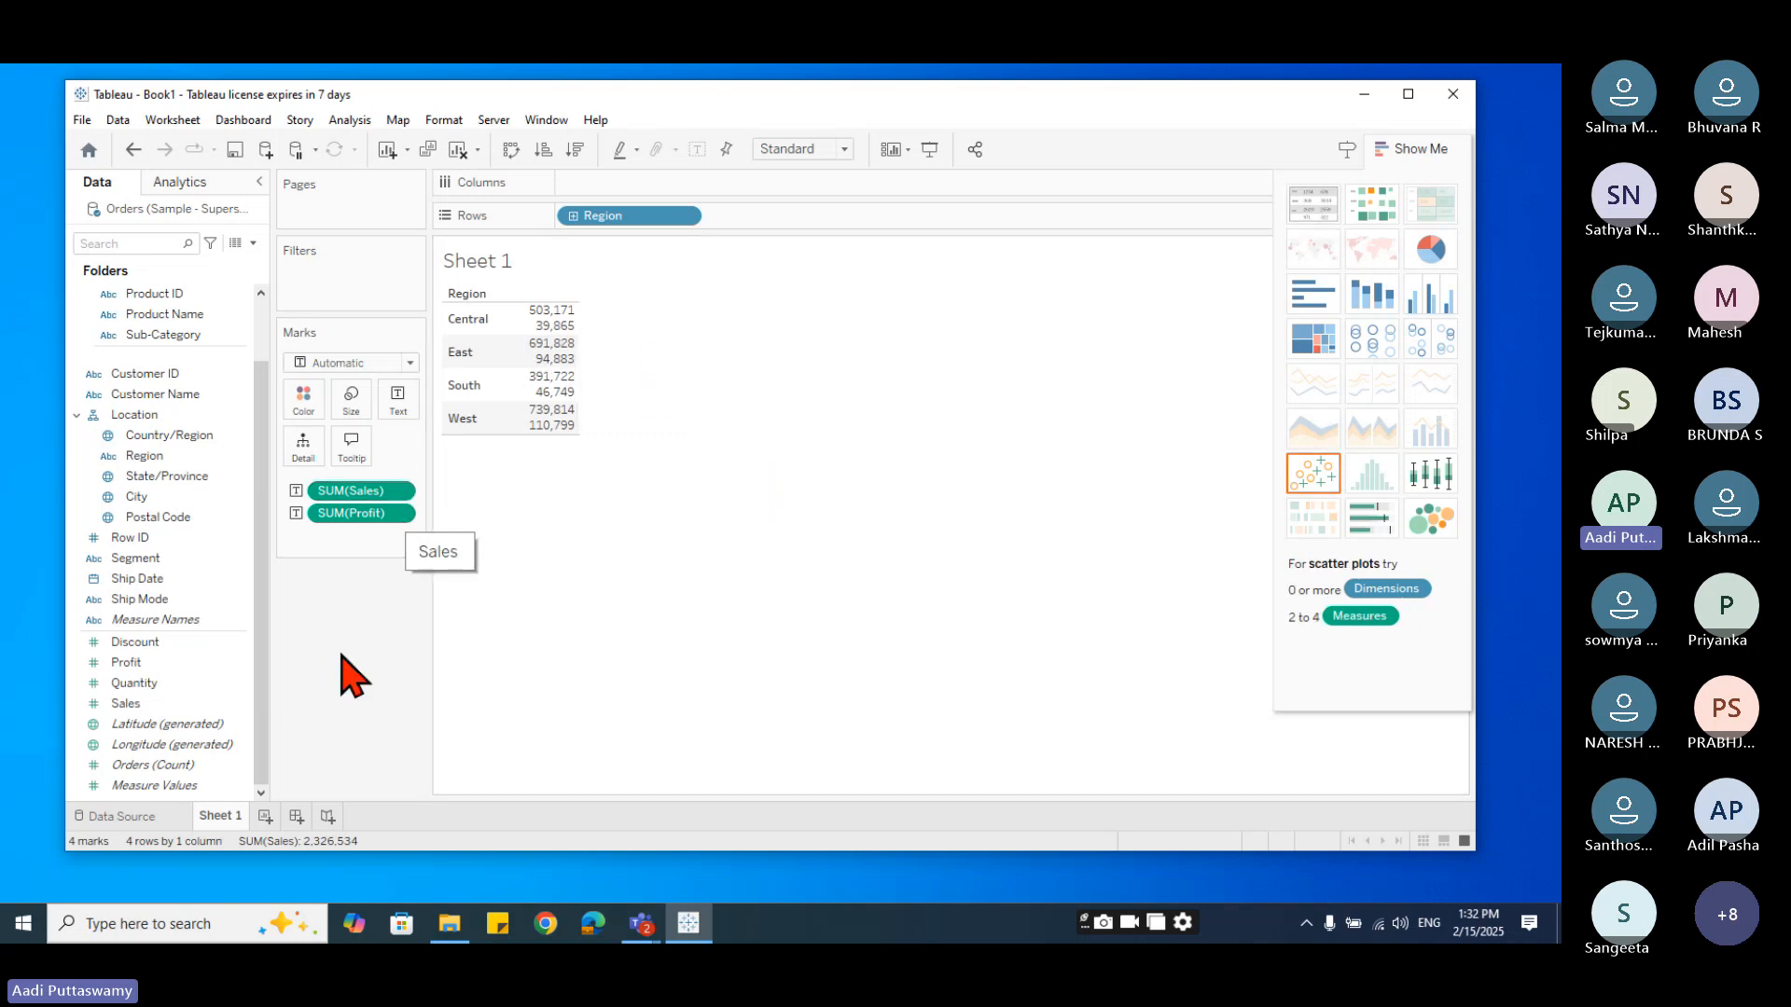
pyautogui.moveTo(191, 686); pyautogui.dragTo(565, 412)
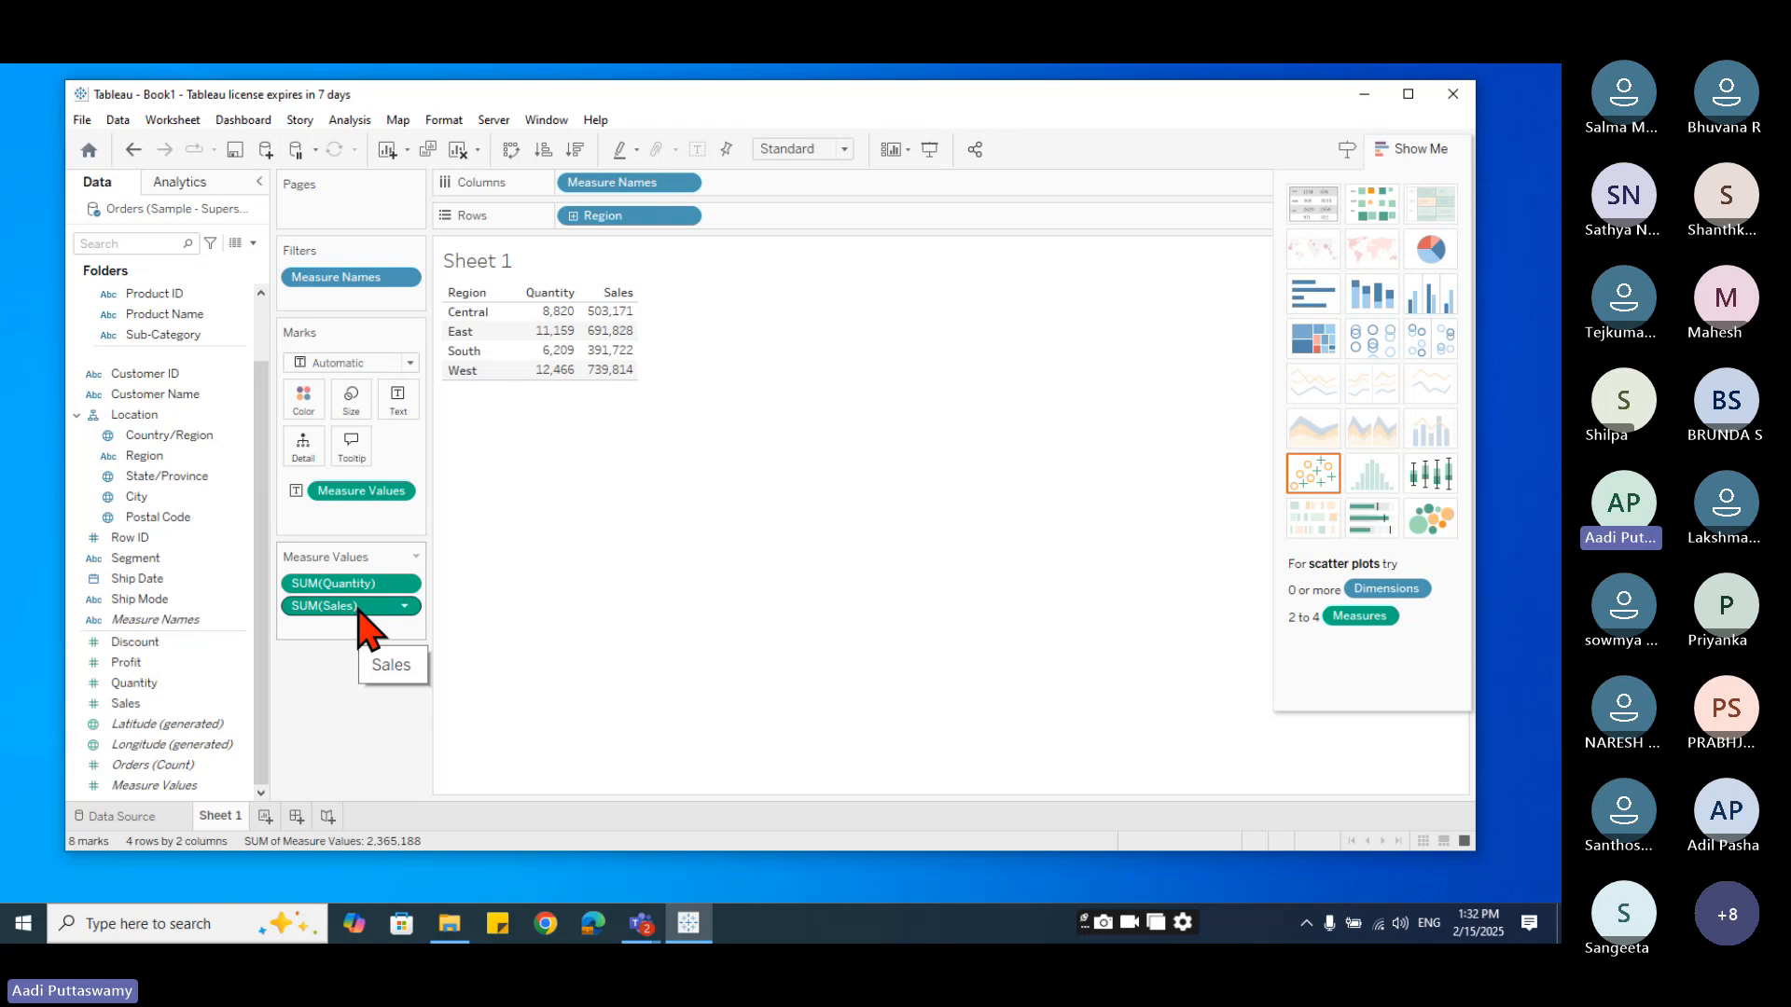
# - Strip the measures from the table, add Sales and Profit again, and convert the result to a text table with Show Me
pyautogui.moveTo(359, 614)
pyautogui.mouseDown()
pyautogui.moveTo(383, 631)
pyautogui.moveTo(371, 639)
pyautogui.mouseUp()
pyautogui.moveTo(372, 487); pyautogui.dragTo(378, 691)
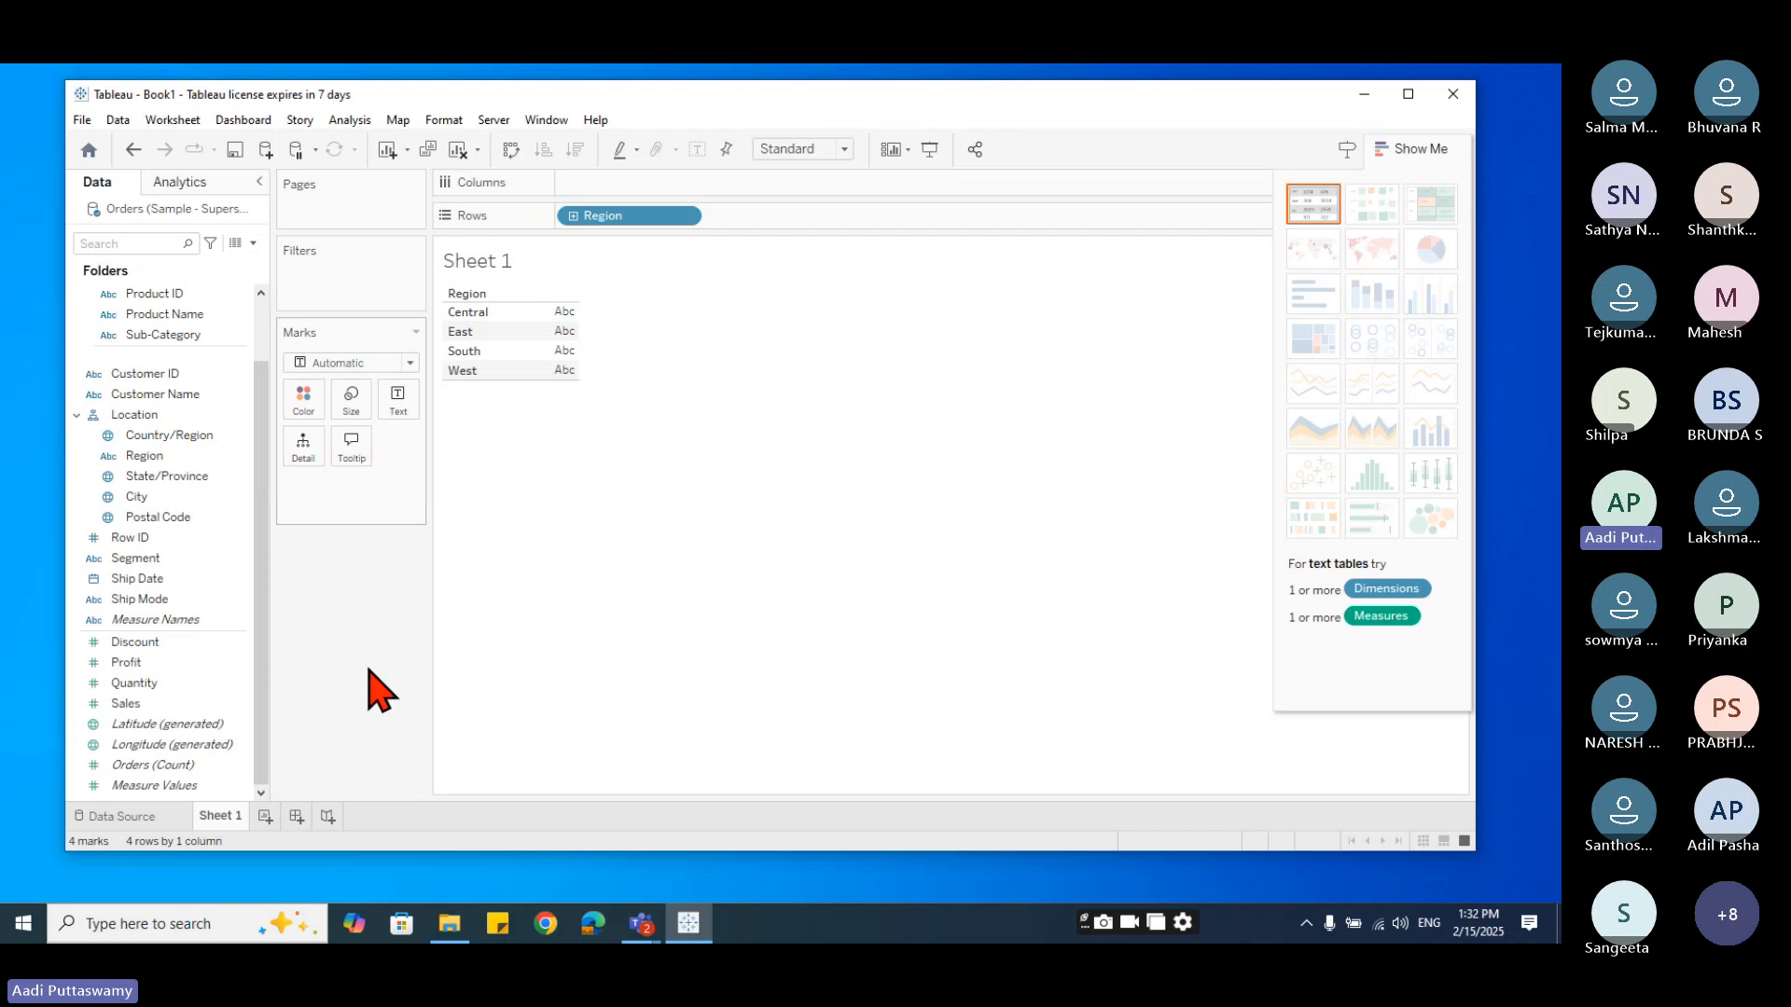
pyautogui.moveTo(126, 703); pyautogui.dragTo(474, 459)
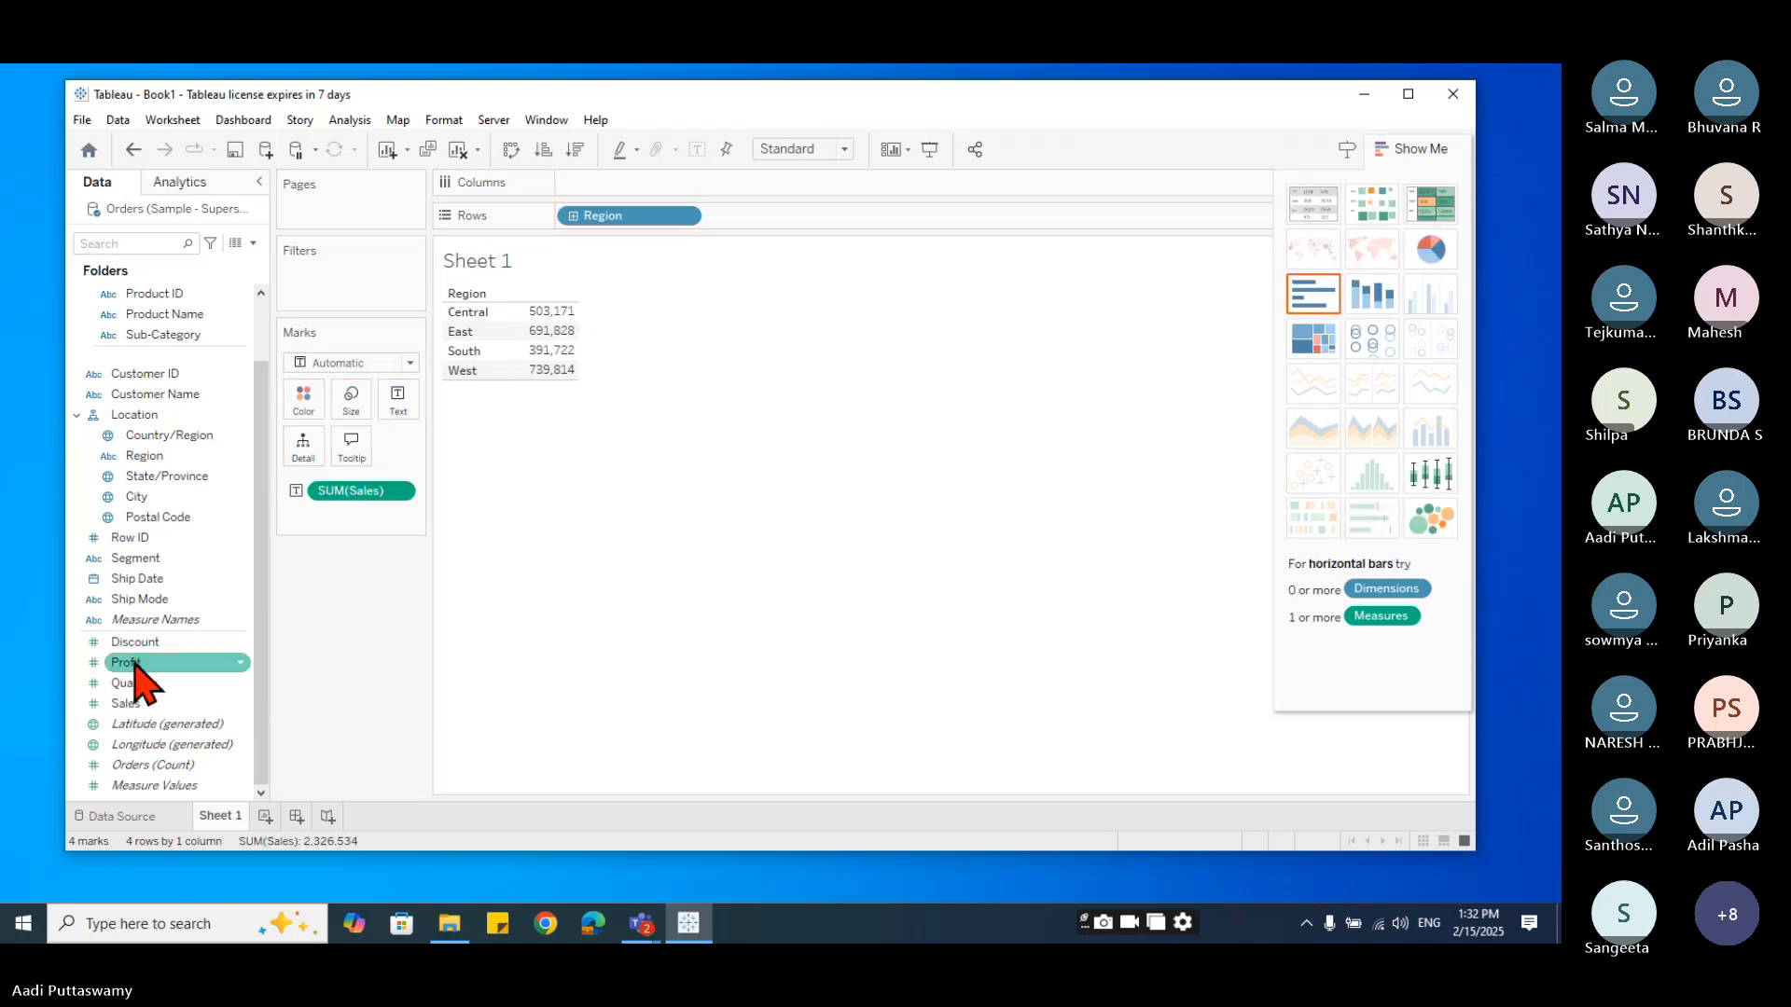
pyautogui.moveTo(133, 662); pyautogui.dragTo(508, 341)
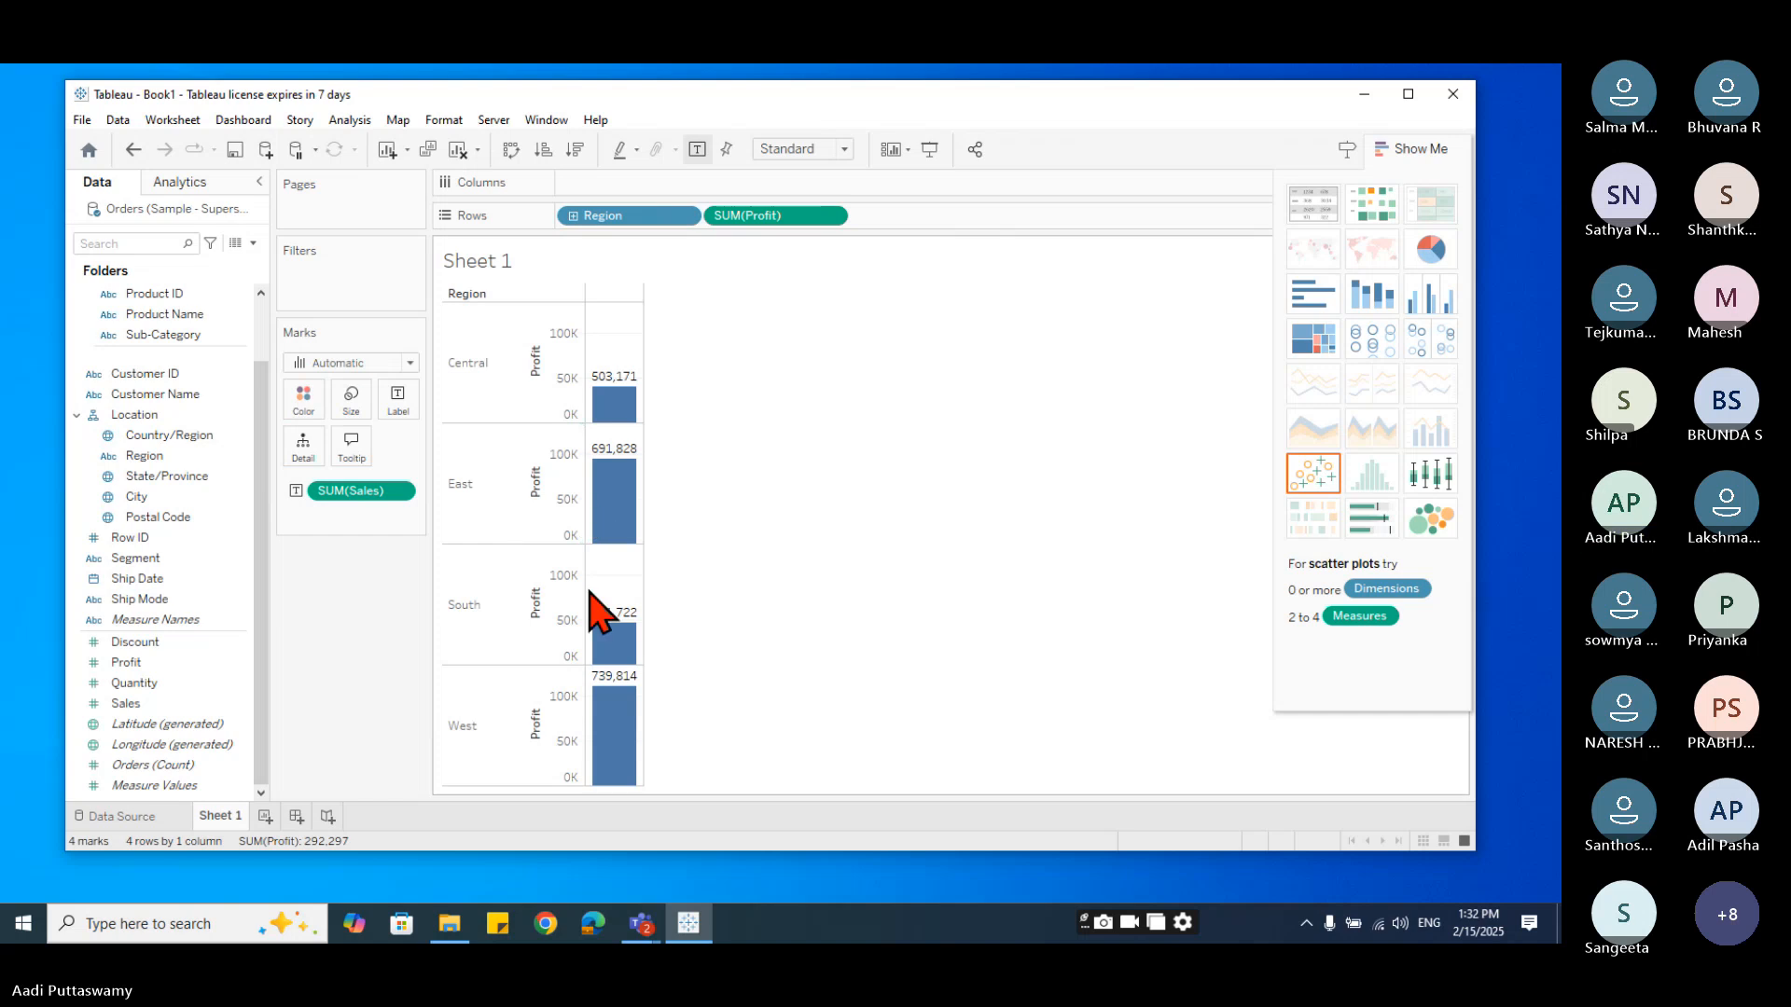
pyautogui.moveTo(378, 492)
pyautogui.mouseDown()
pyautogui.moveTo(849, 241)
pyautogui.moveTo(436, 501)
pyautogui.moveTo(406, 499)
pyautogui.mouseUp()
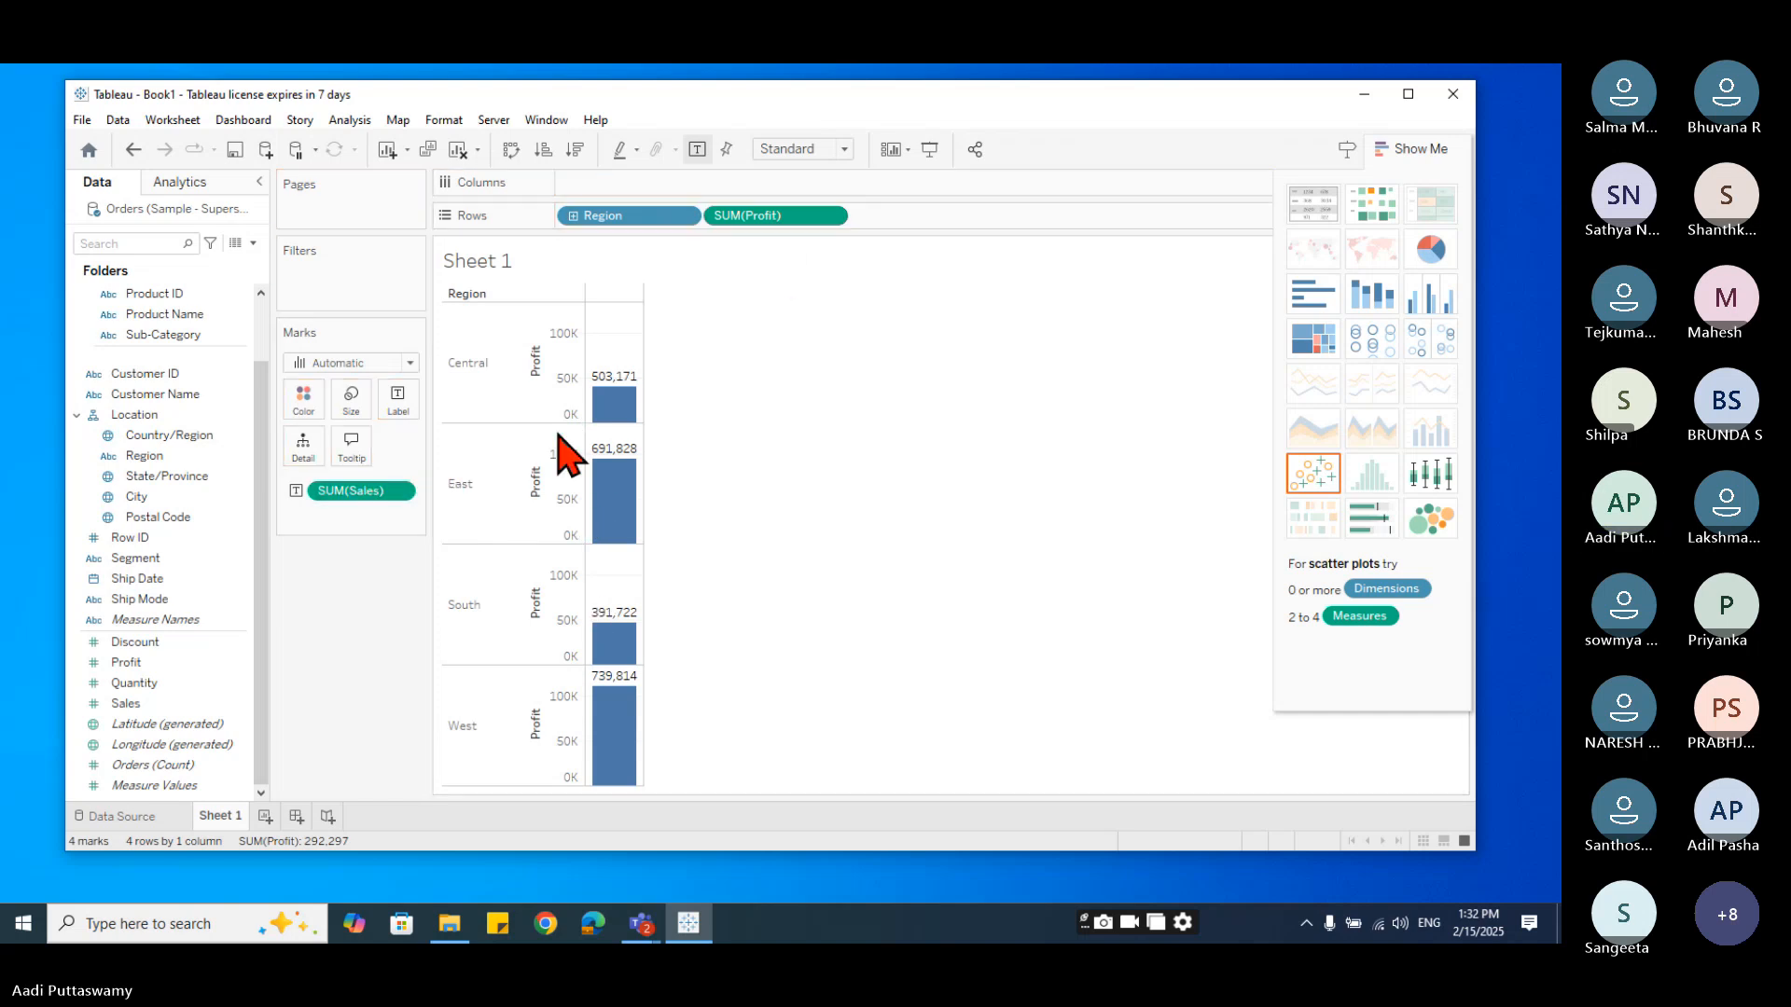
pyautogui.click(1315, 213)
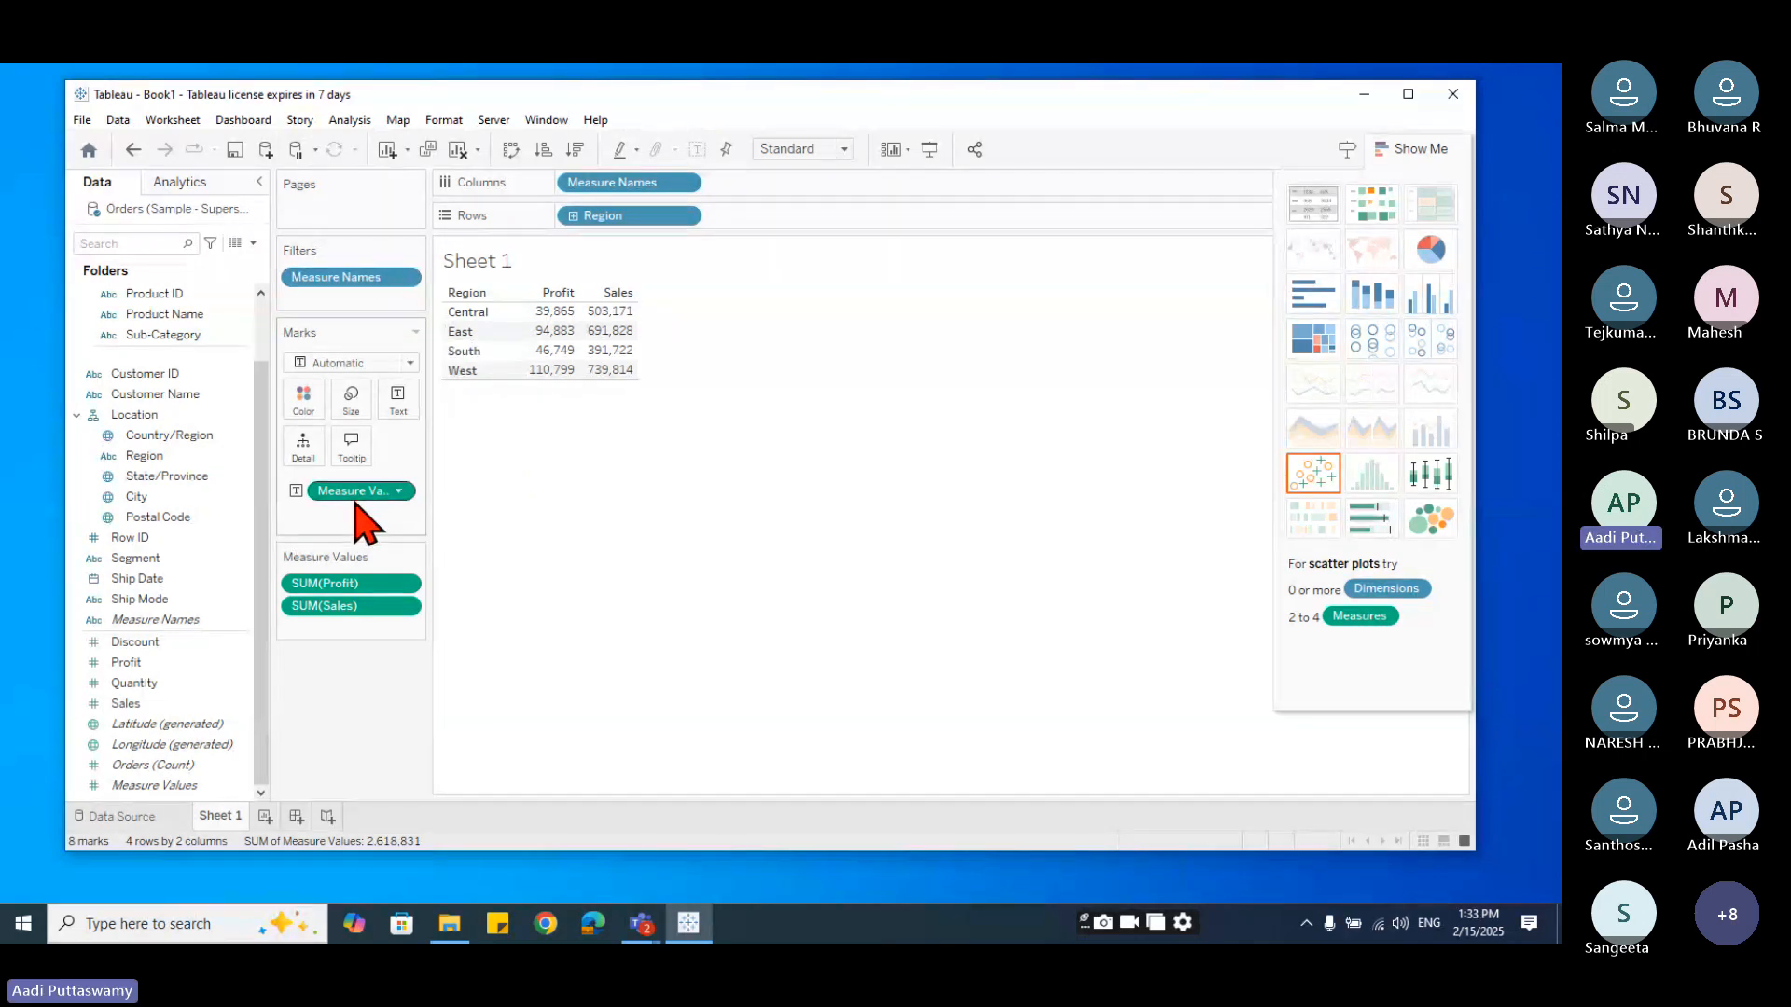
# - Reduce the view to Region only and repeat the Show Me text table with Sales and Profit
pyautogui.moveTo(361, 491); pyautogui.dragTo(392, 783)
pyautogui.moveTo(354, 283); pyautogui.dragTo(495, 667)
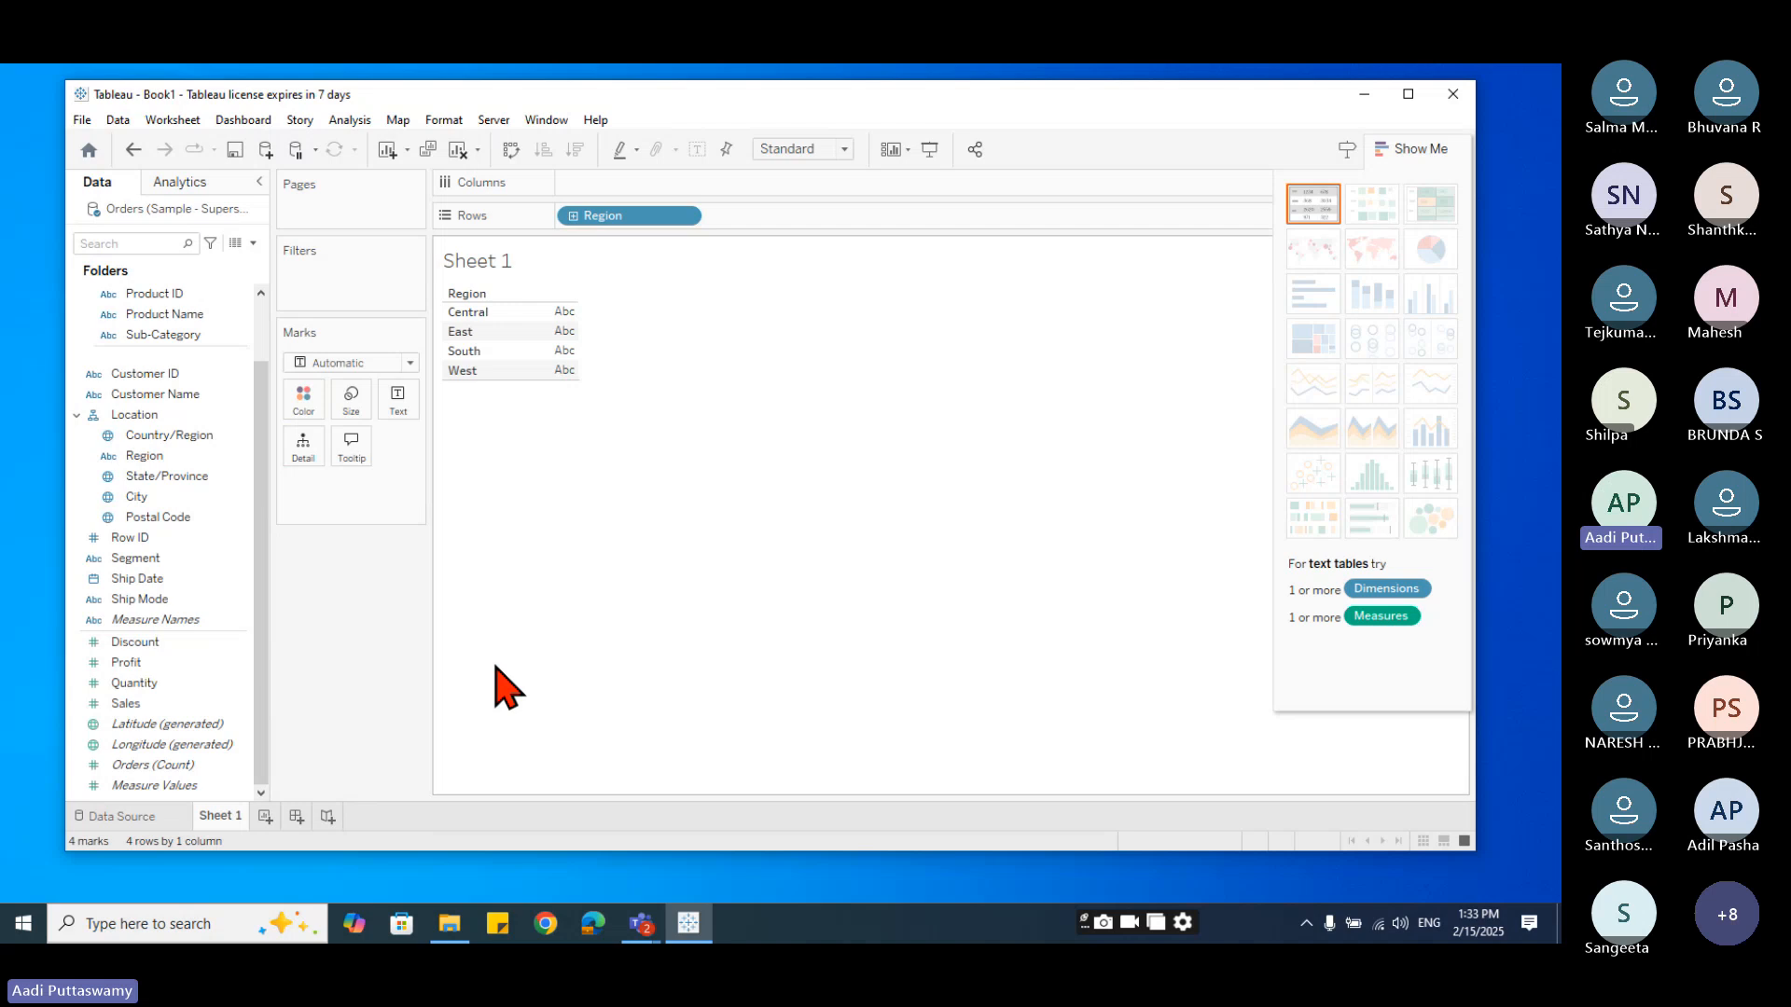
pyautogui.moveTo(126, 704); pyautogui.dragTo(545, 351)
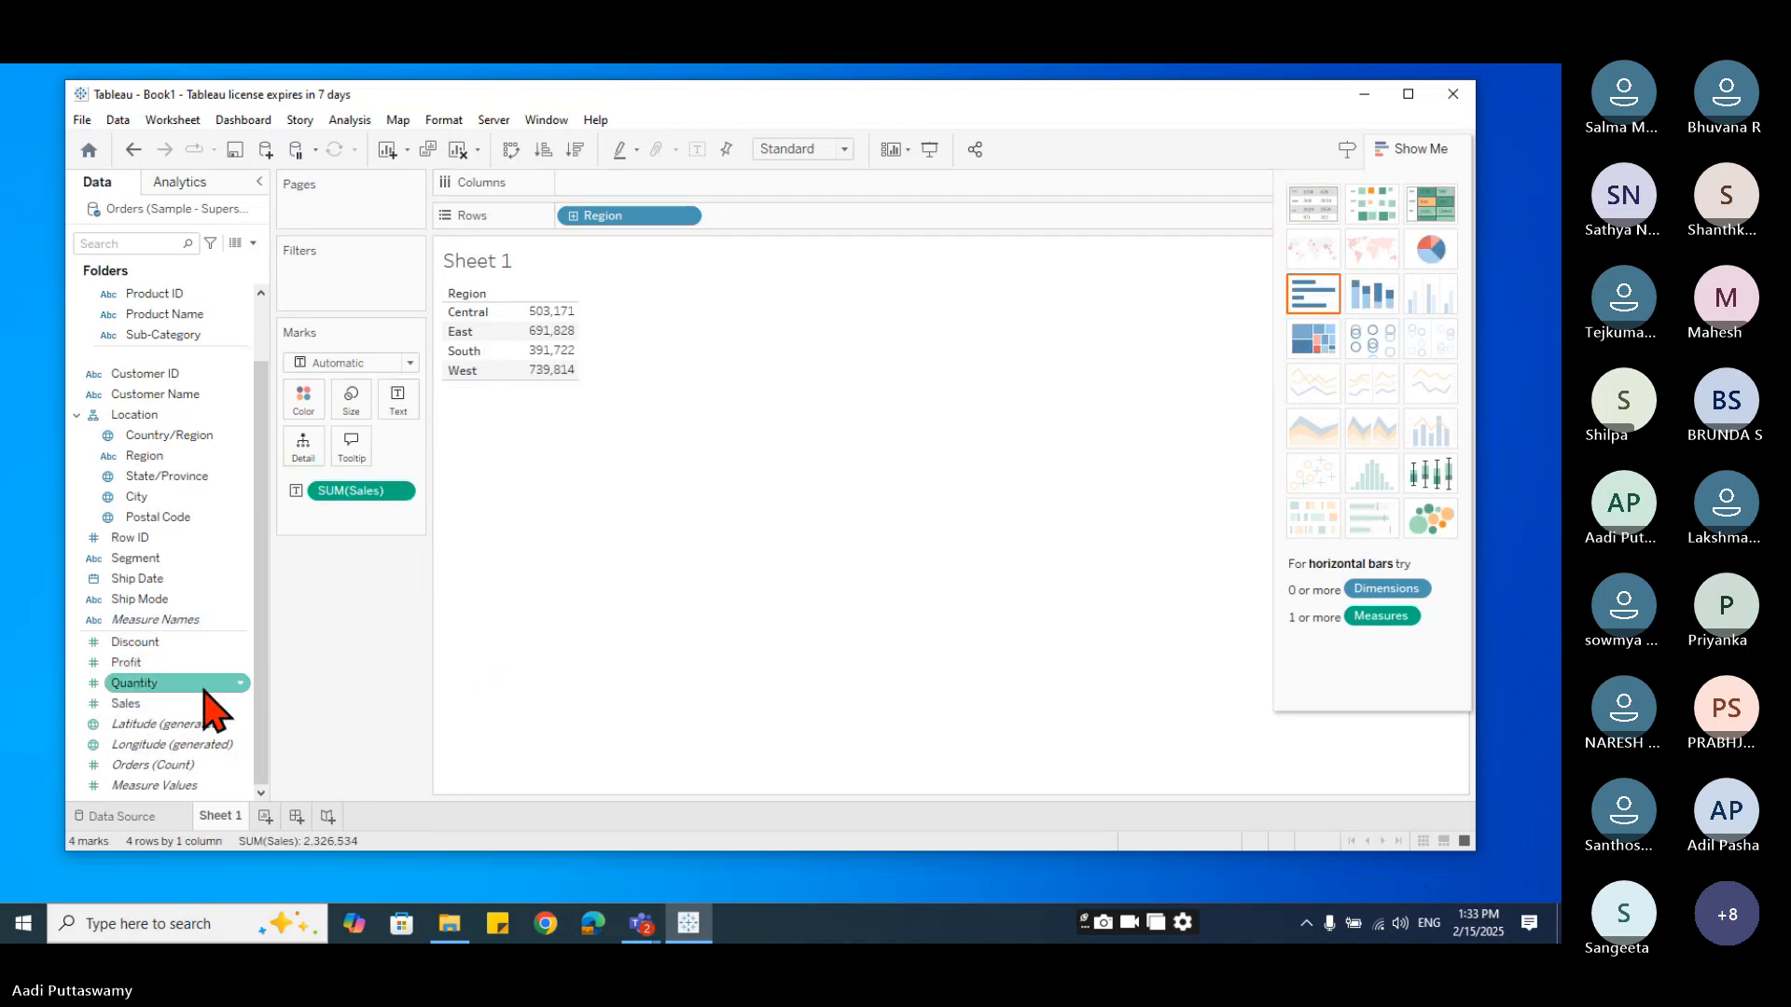
pyautogui.moveTo(128, 662); pyautogui.dragTo(577, 476)
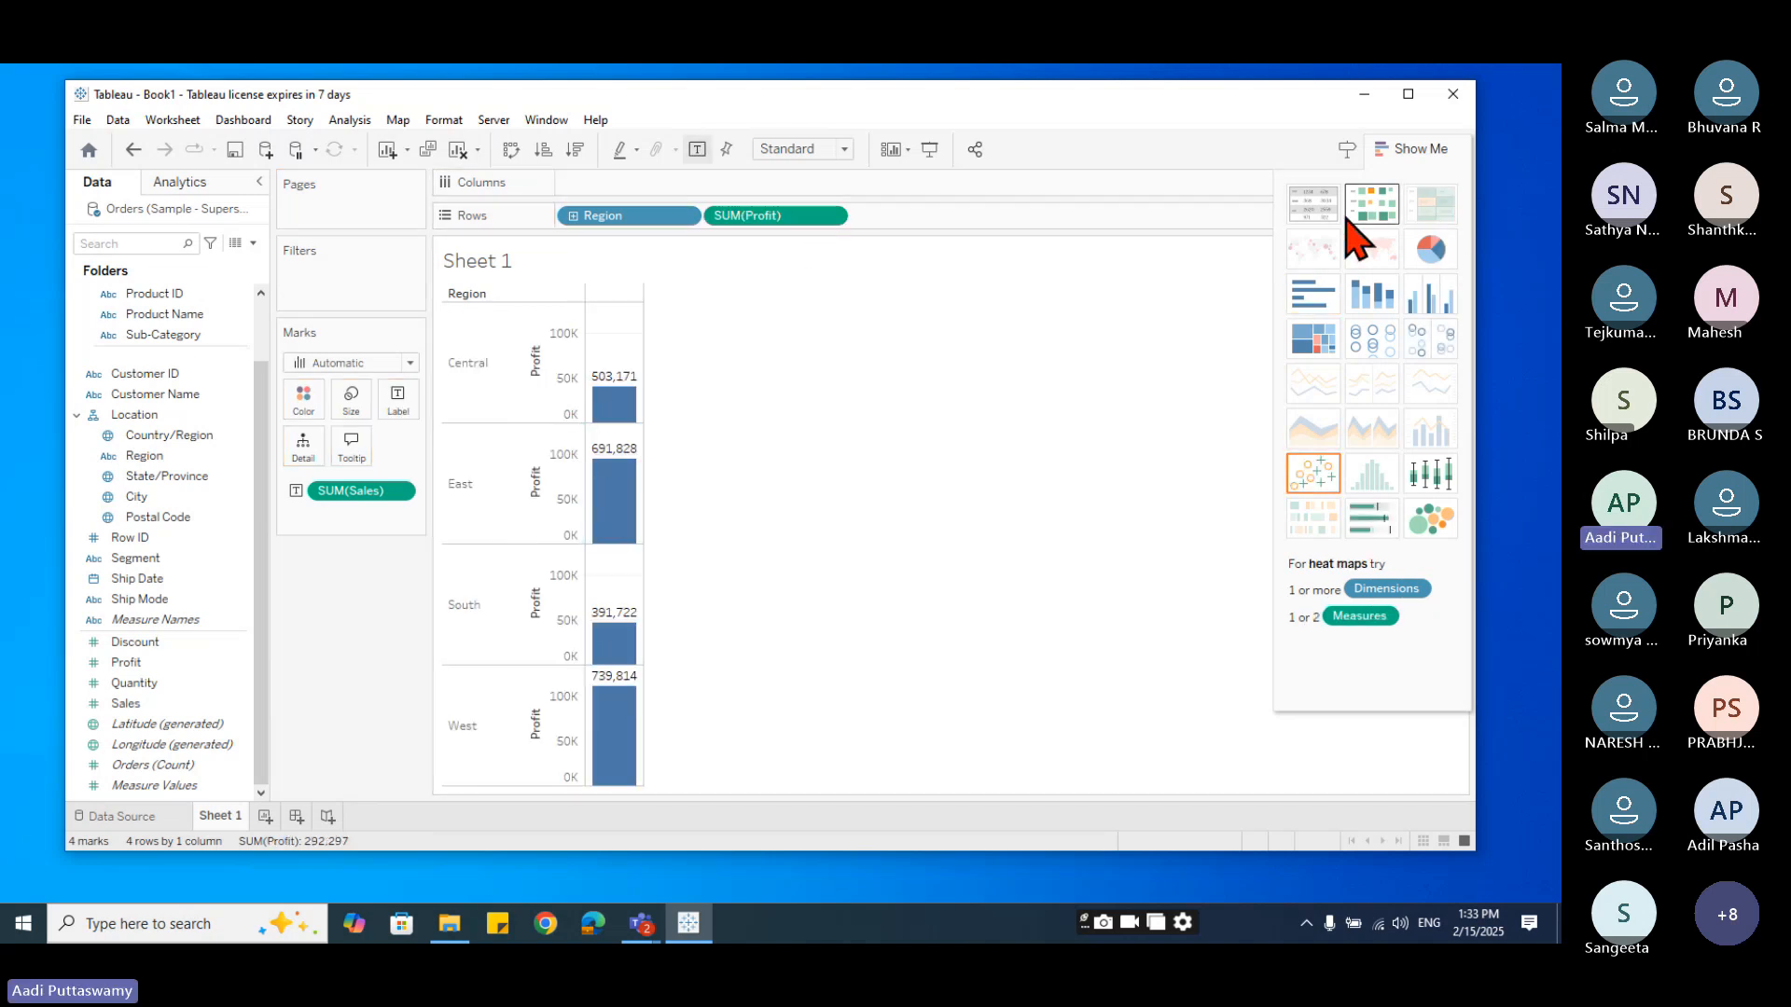
pyautogui.click(1315, 216)
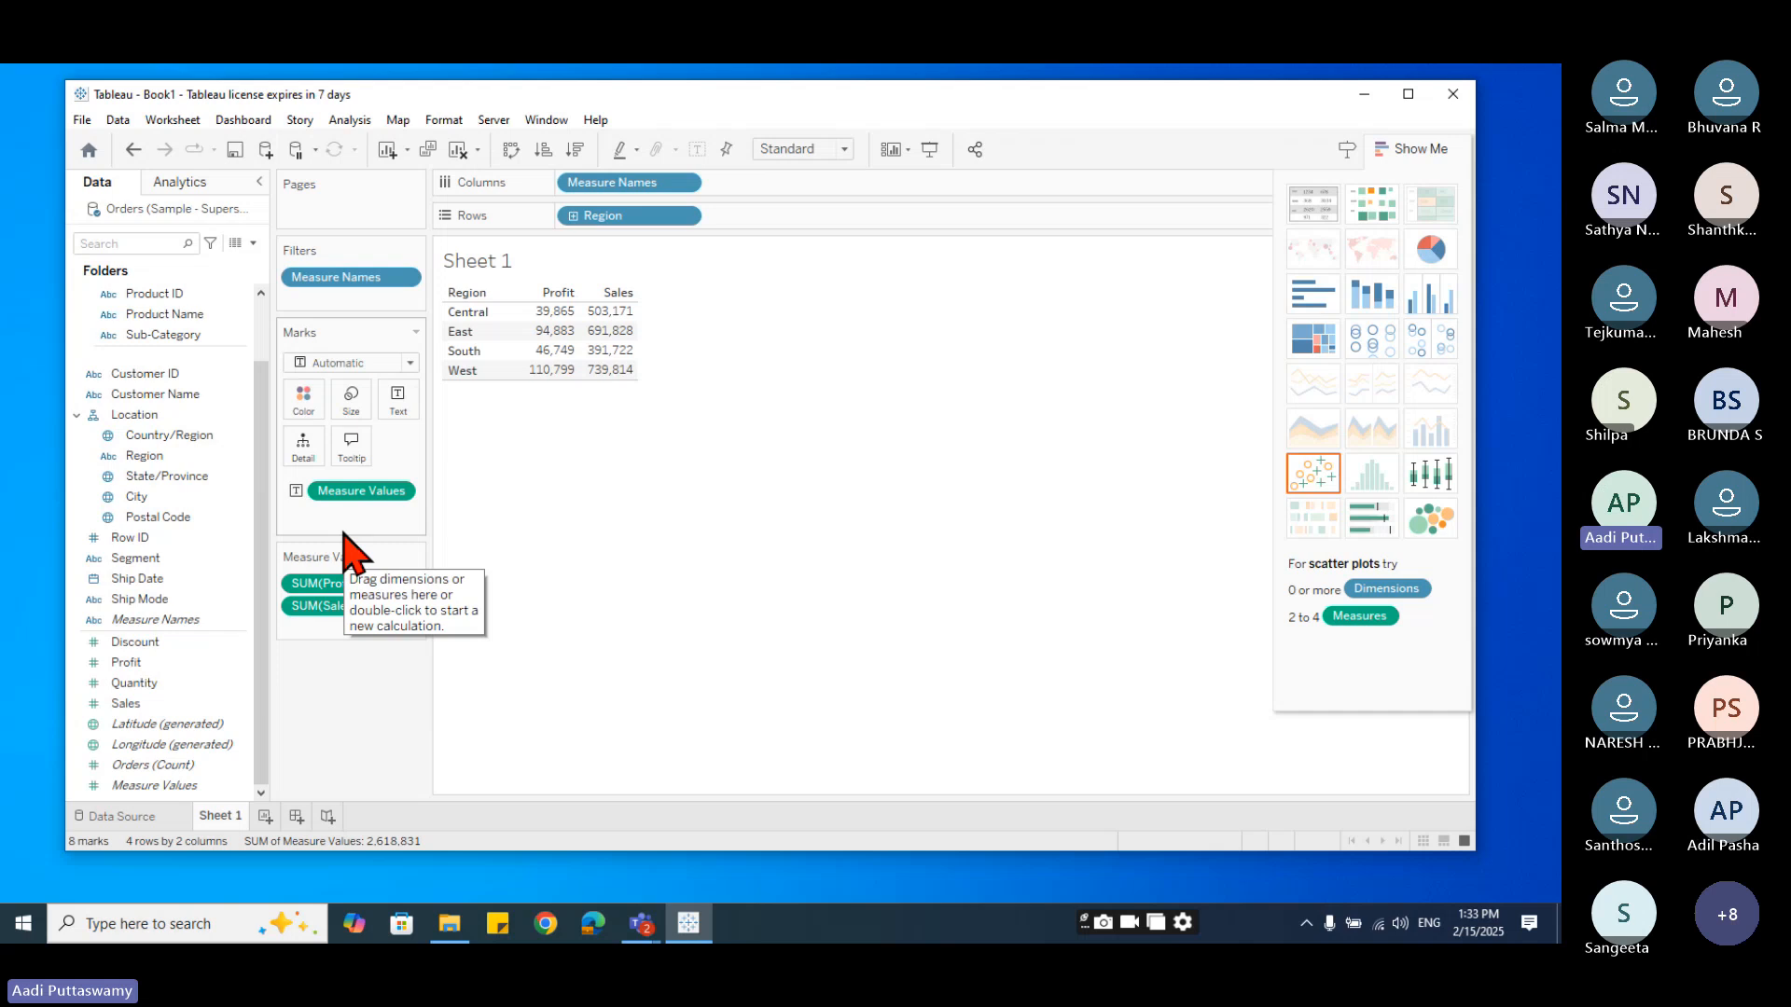
# - Remove the measure fields, keeping Region on rows, and rebuild the table with Measure Names on columns and Measure Values as text
pyautogui.moveTo(372, 494); pyautogui.dragTo(367, 848)
pyautogui.moveTo(361, 278); pyautogui.dragTo(360, 772)
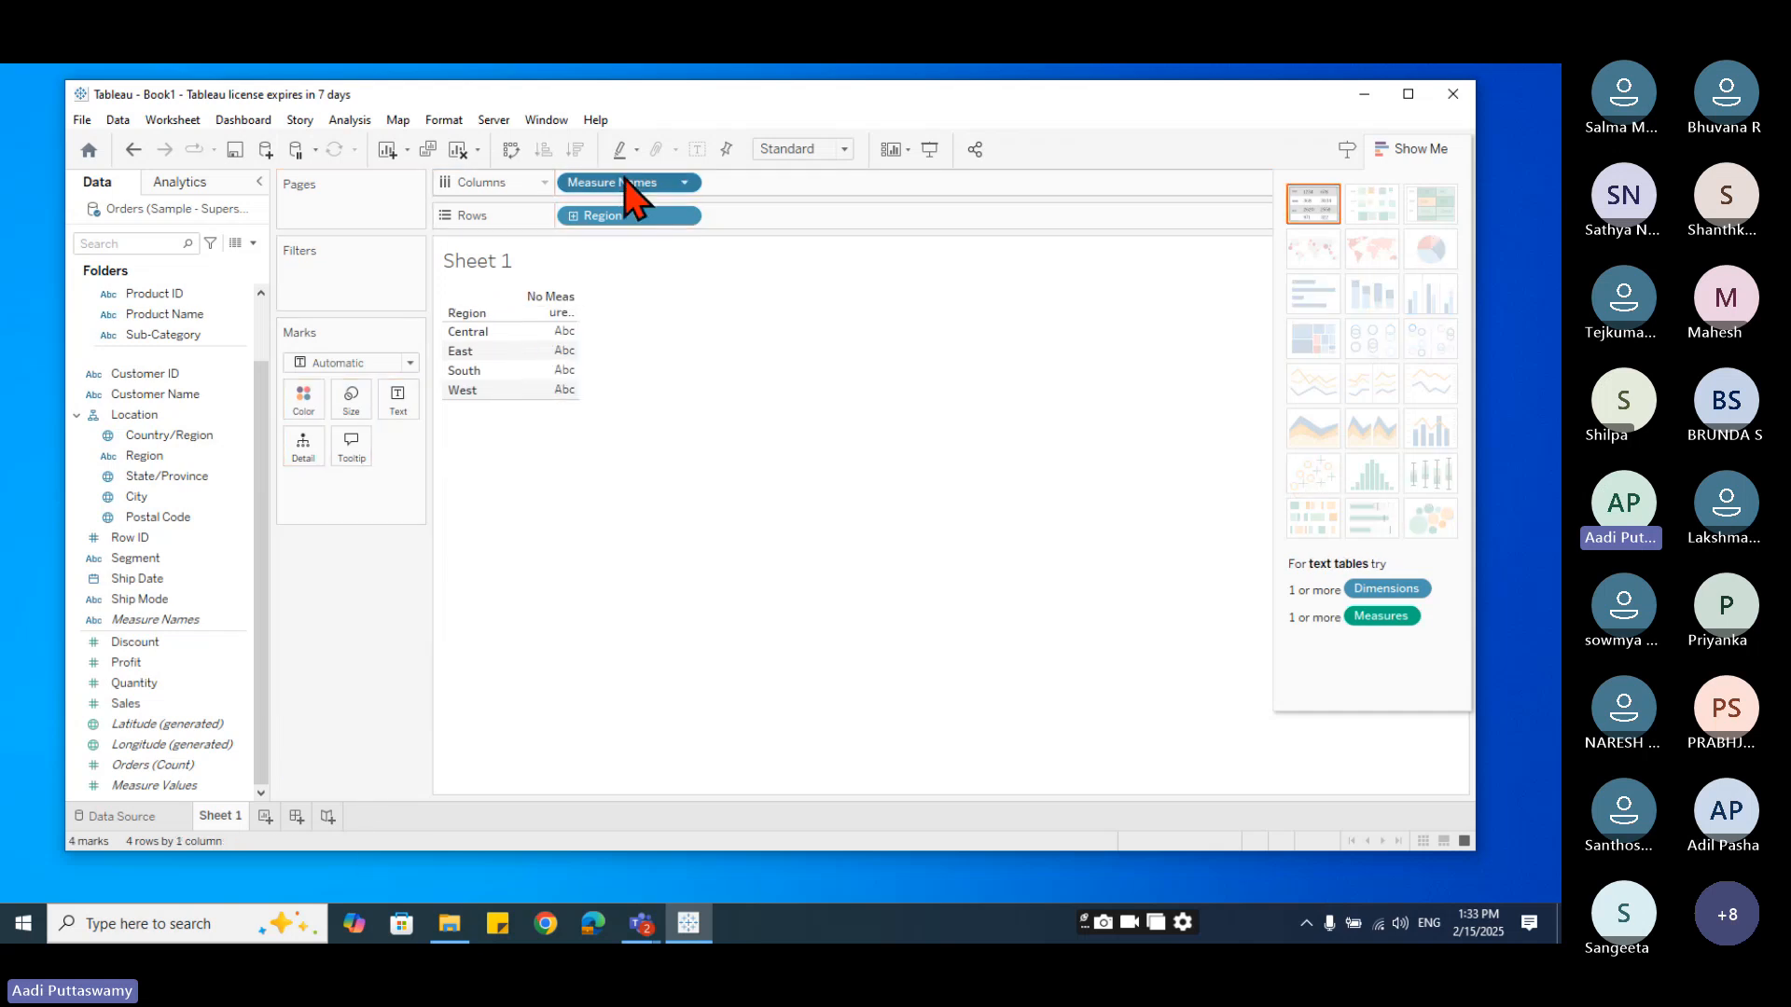
pyautogui.moveTo(628, 184); pyautogui.dragTo(272, 559)
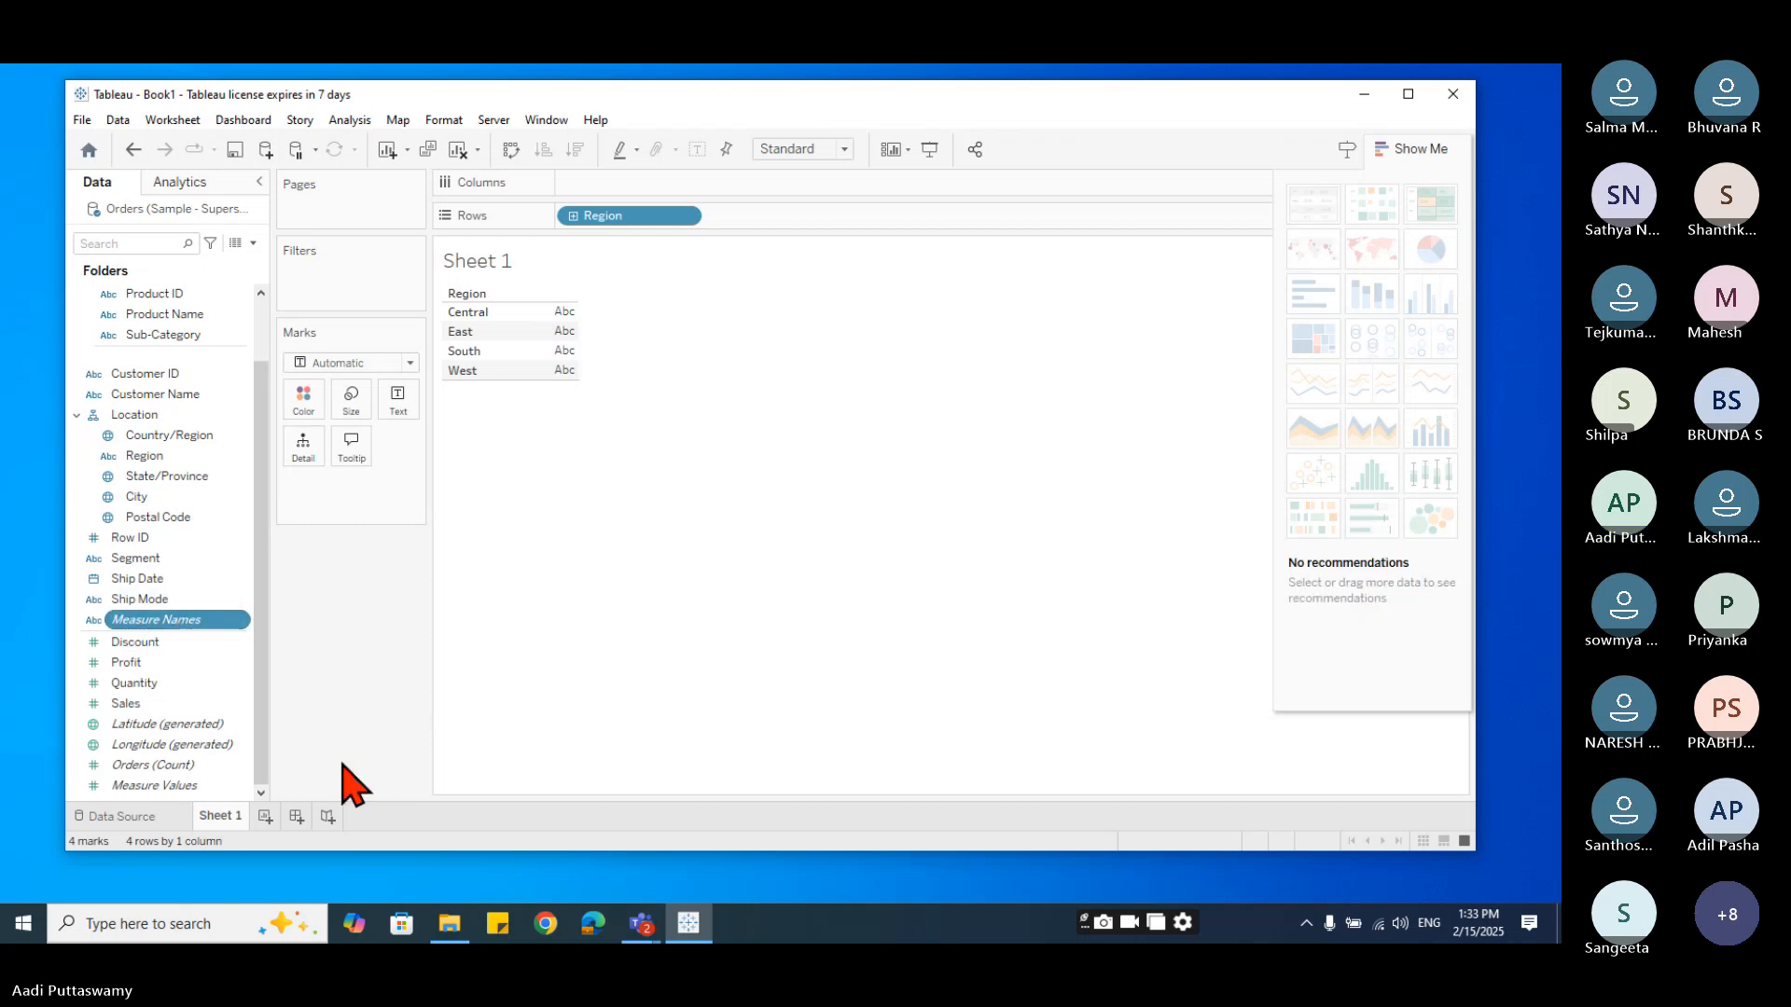
pyautogui.click(183, 786)
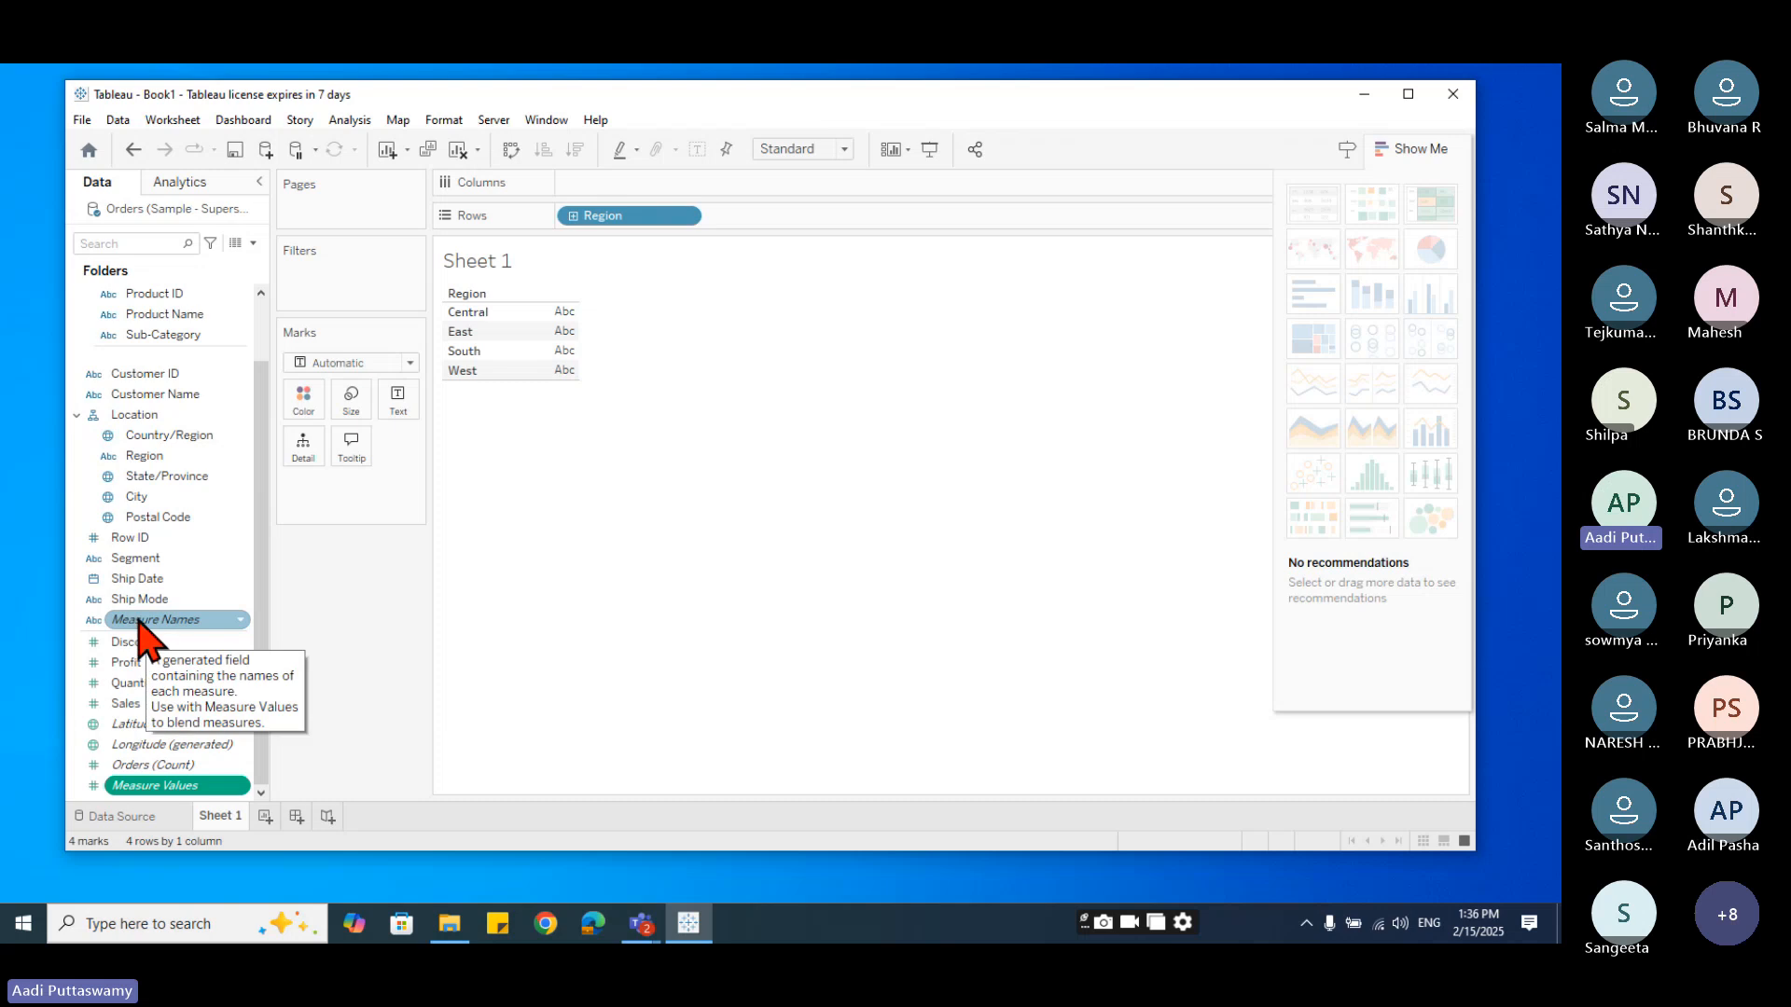
pyautogui.moveTo(142, 620); pyautogui.dragTo(606, 194)
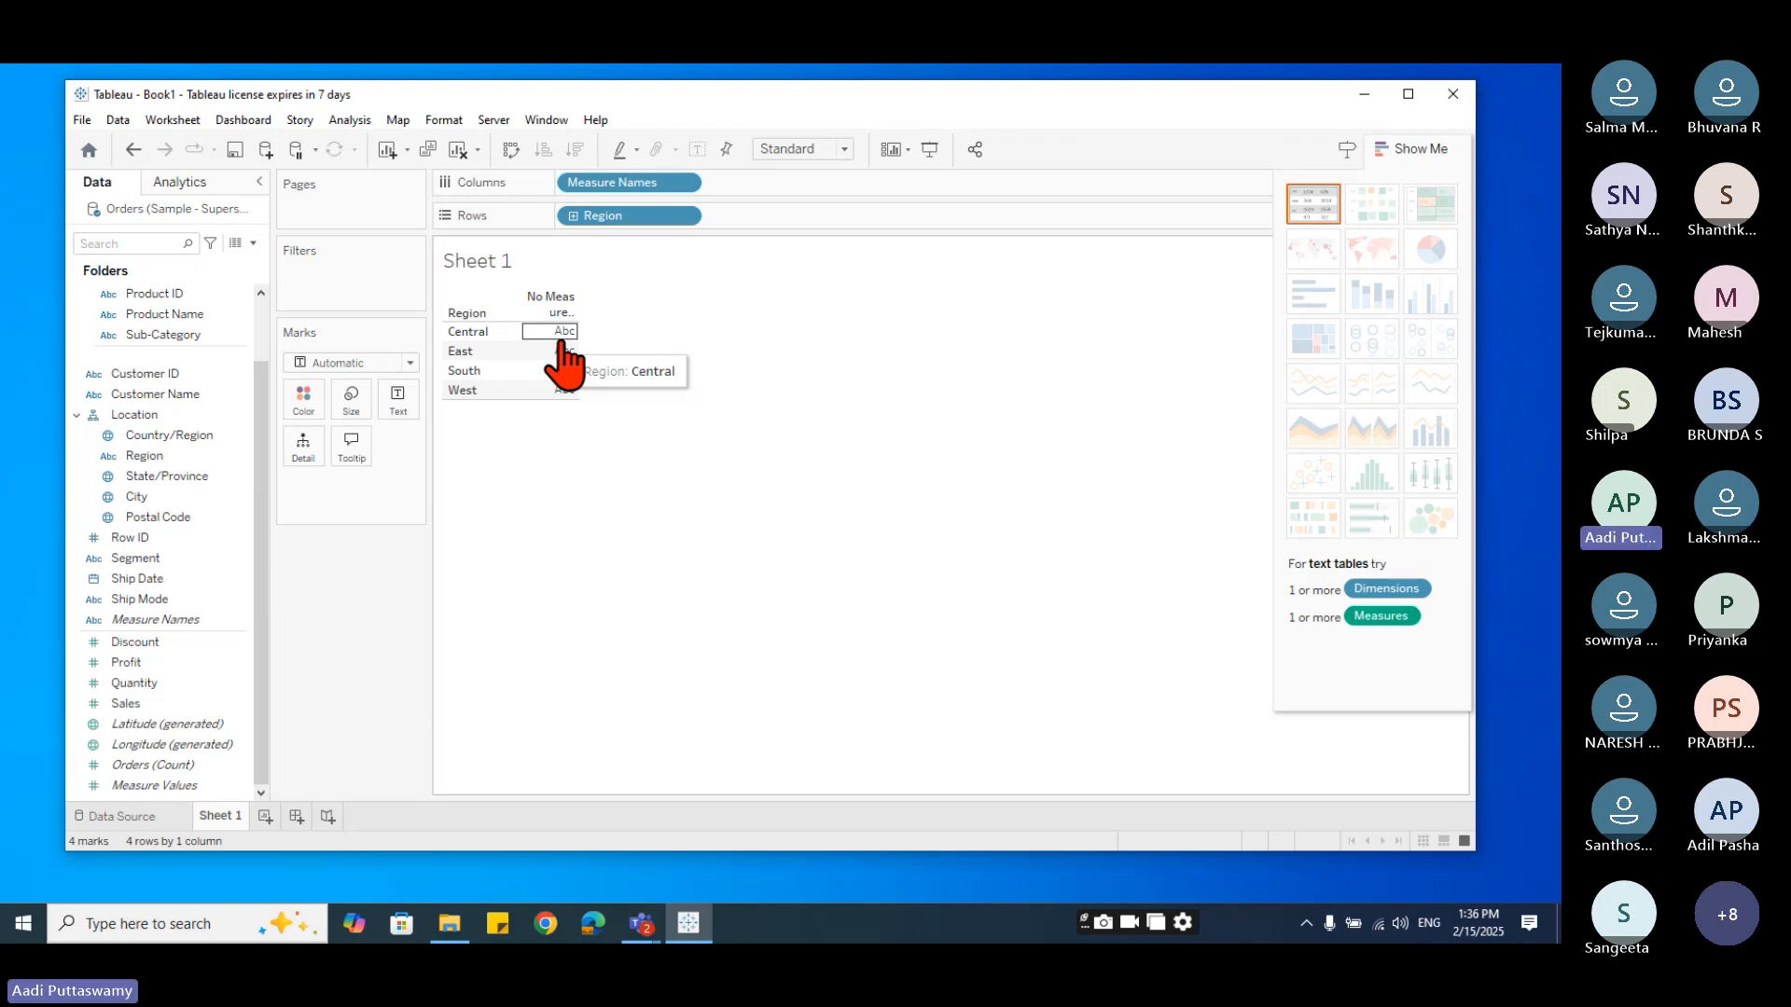
pyautogui.moveTo(168, 787); pyautogui.dragTo(403, 407)
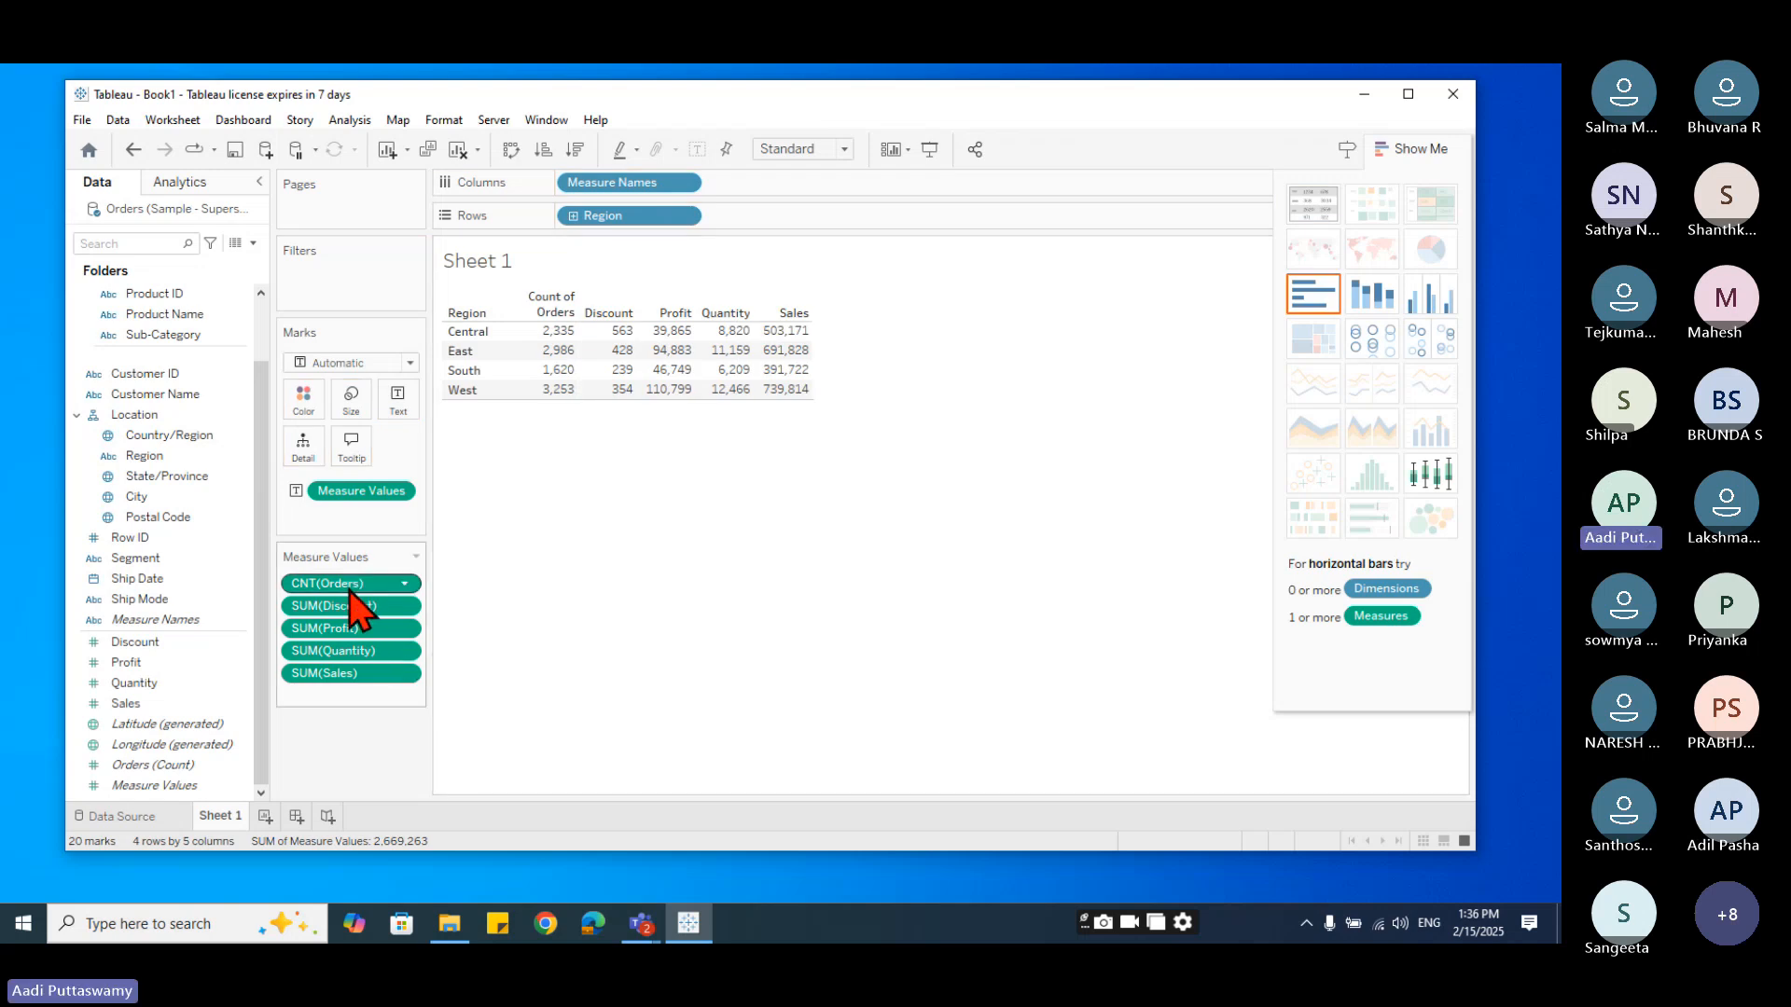
# - Take off Measure Values and Measure Names, and place Sales and Profit directly into the Region table's value cells
pyautogui.moveTo(328, 674)
pyautogui.mouseDown()
pyautogui.moveTo(160, 671)
pyautogui.moveTo(327, 671)
pyautogui.mouseUp()
pyautogui.moveTo(399, 500); pyautogui.dragTo(378, 776)
pyautogui.moveTo(619, 183); pyautogui.dragTo(366, 682)
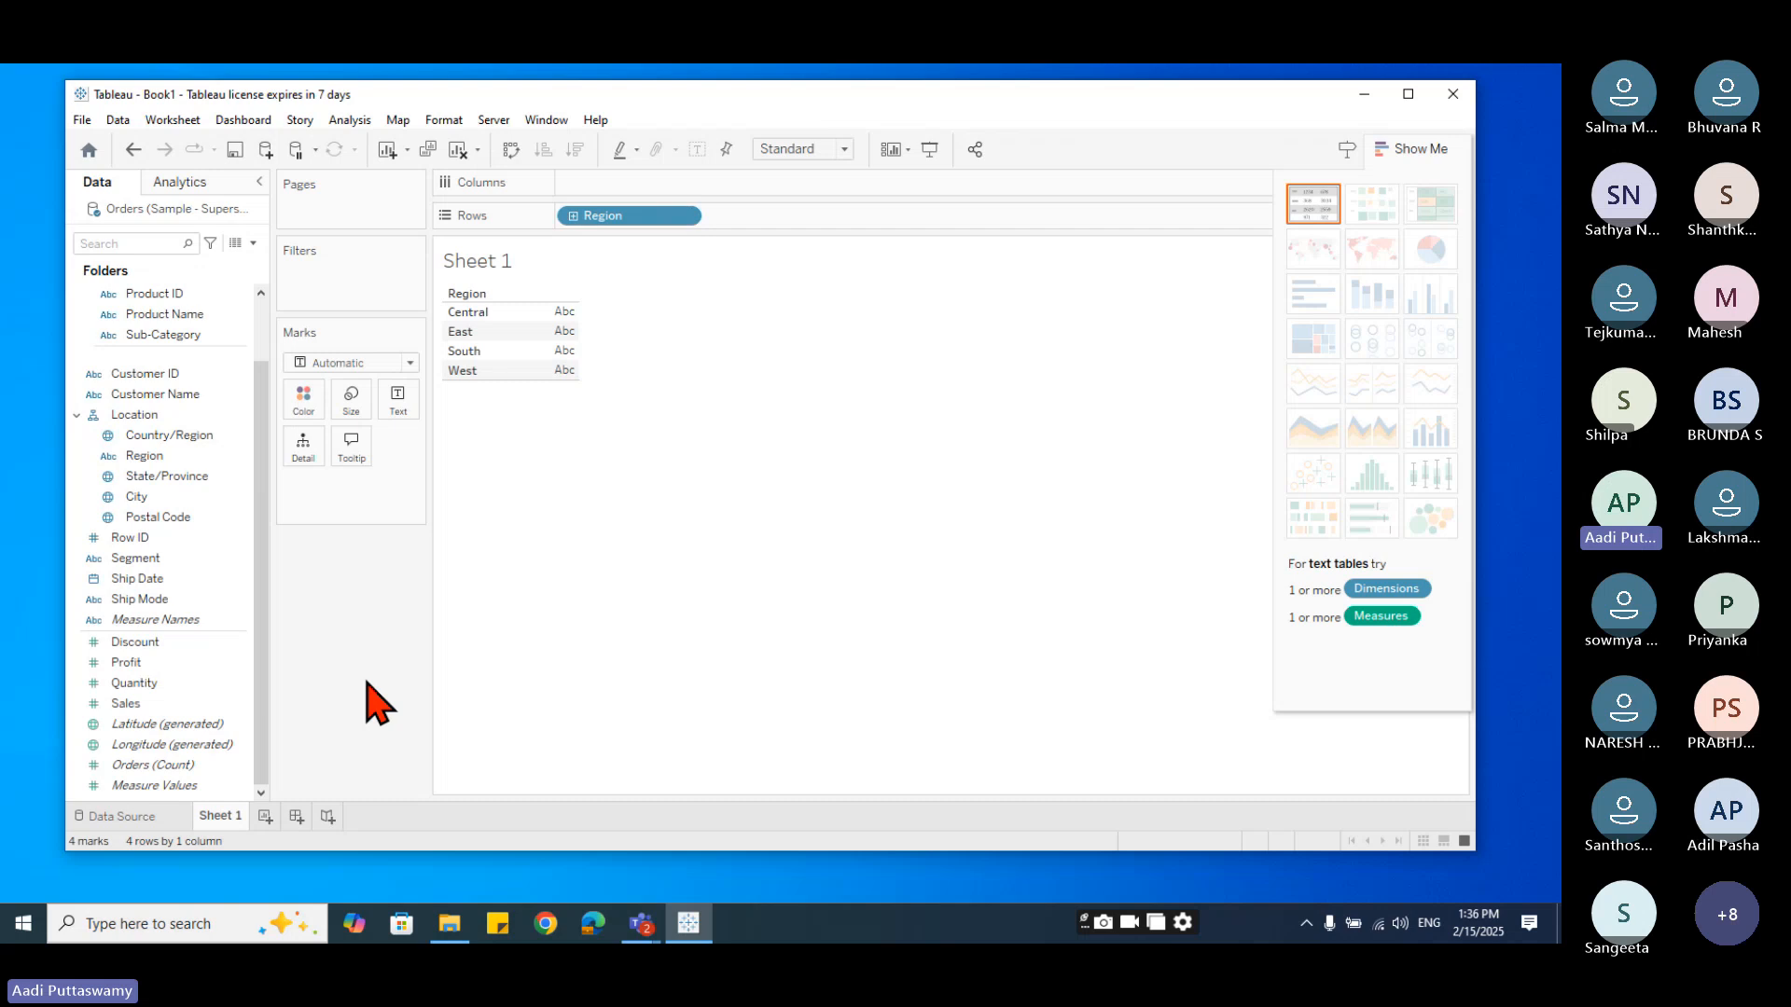
pyautogui.moveTo(130, 704); pyautogui.dragTo(677, 755)
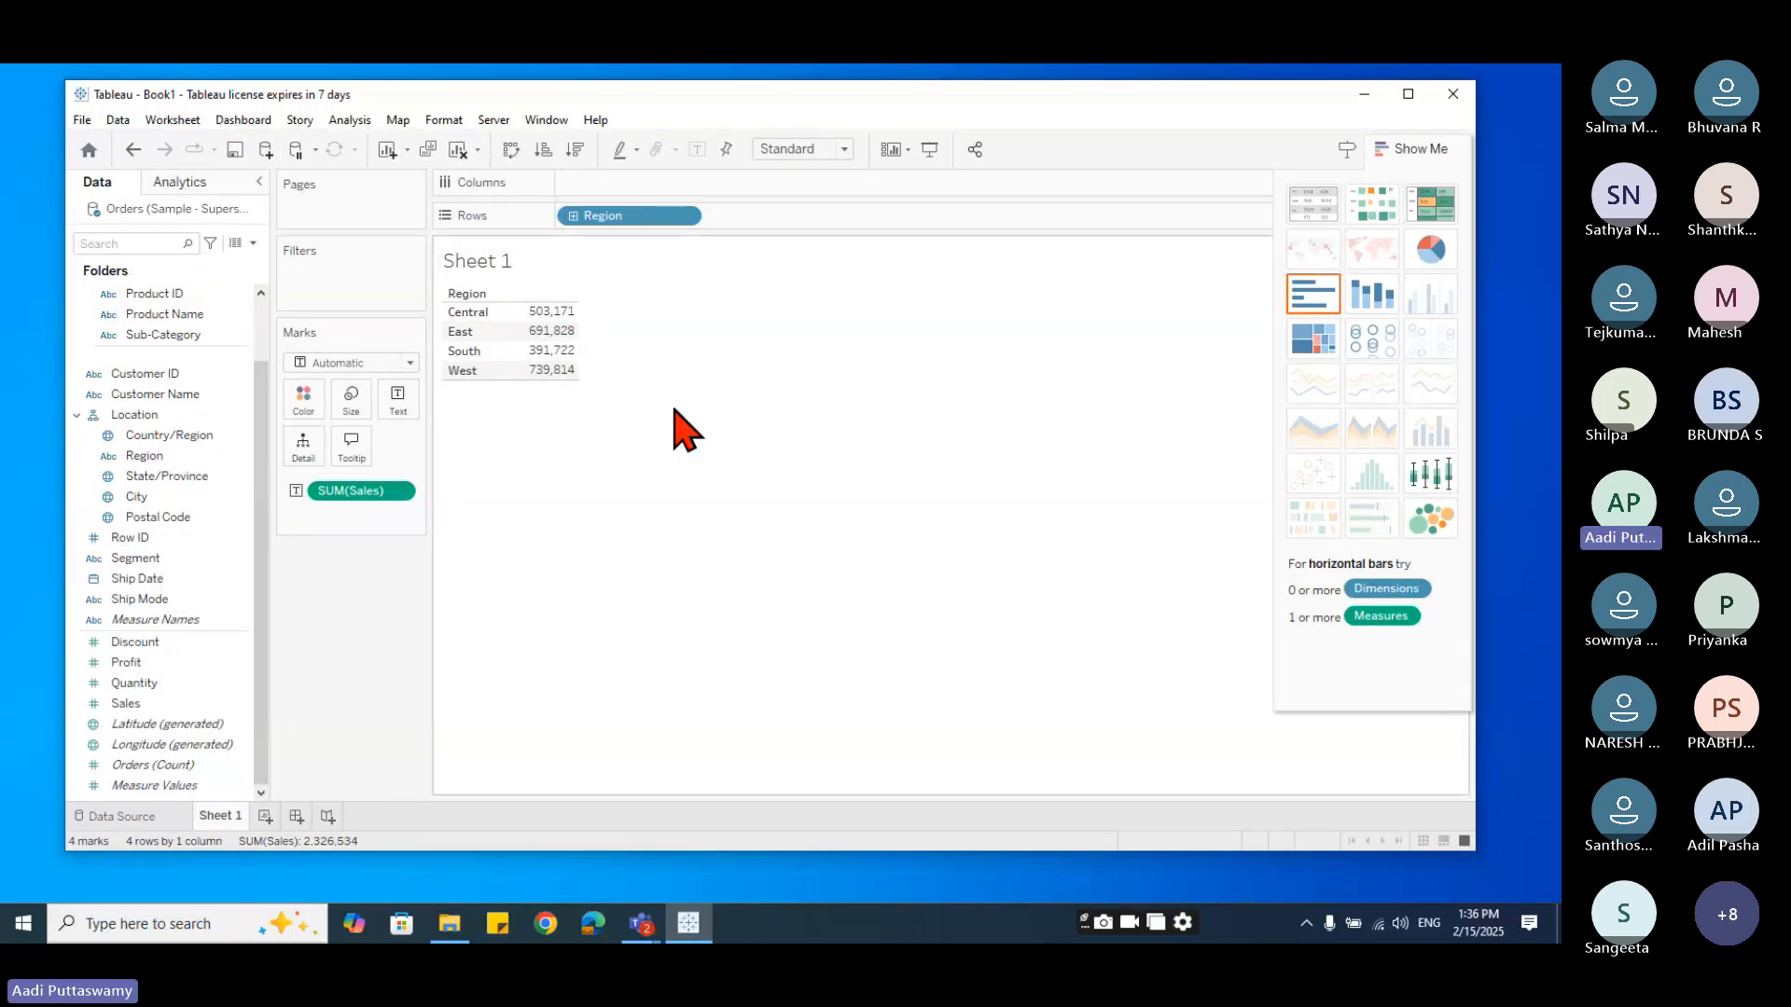
pyautogui.click(140, 704)
pyautogui.moveTo(128, 662); pyautogui.dragTo(597, 366)
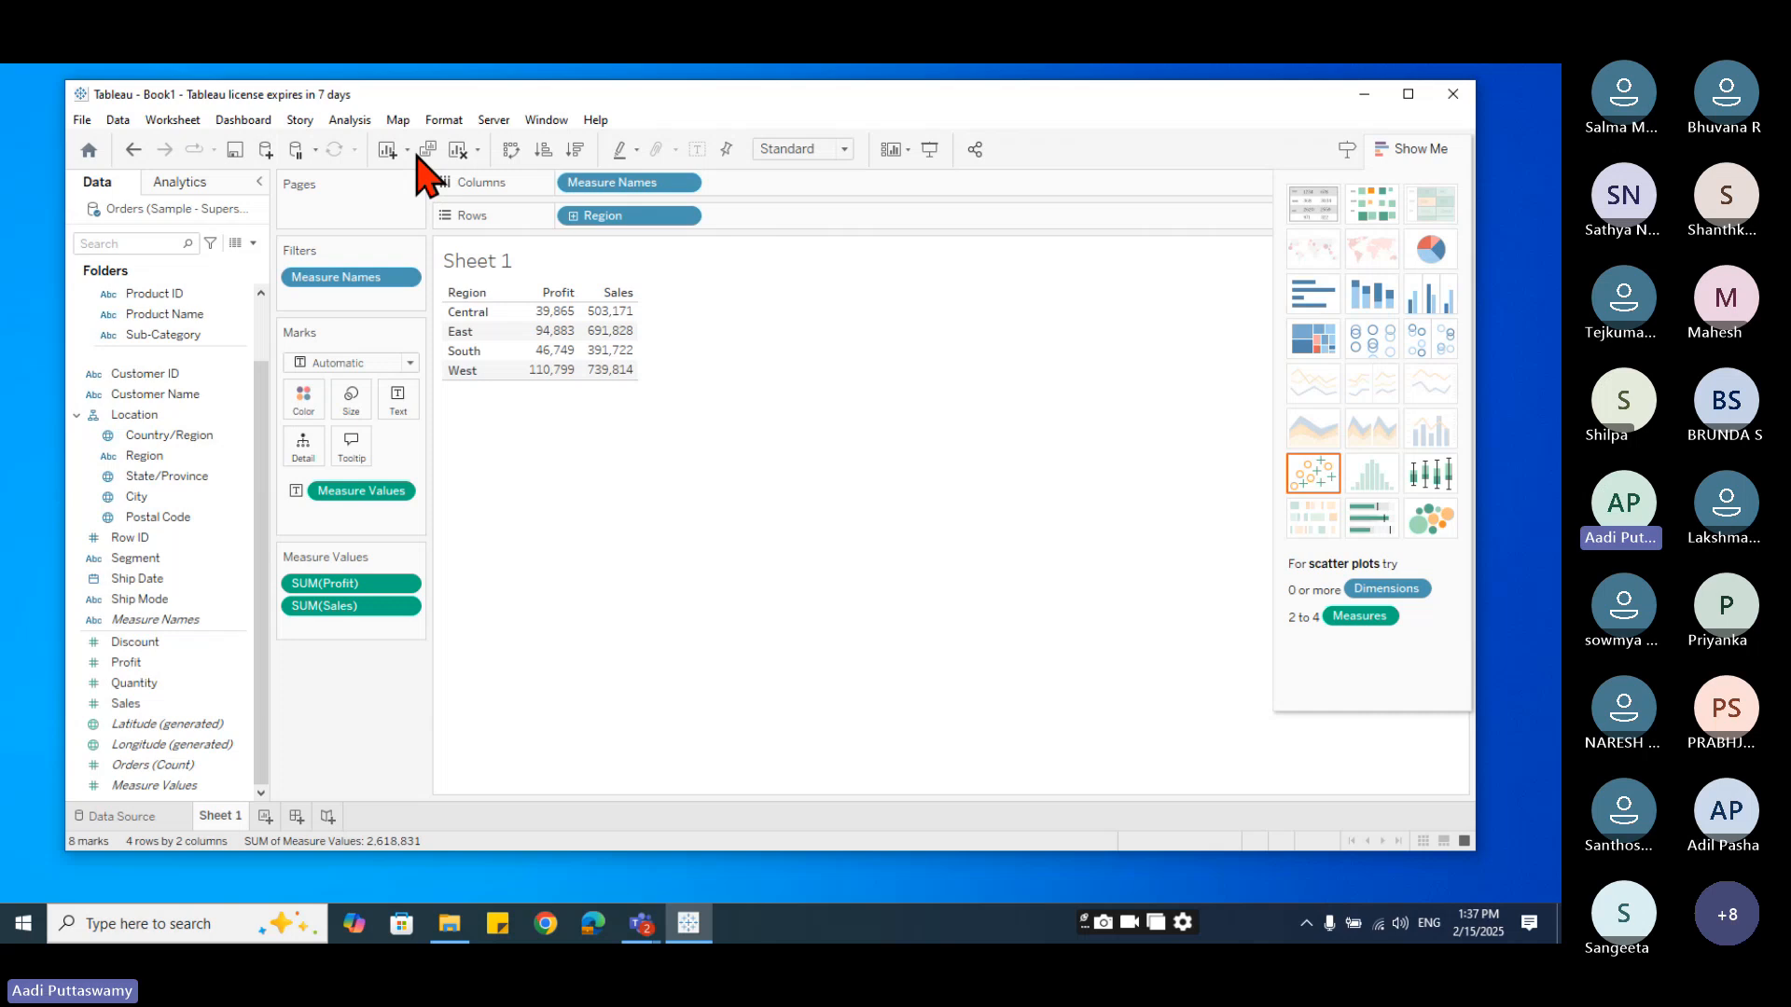
# - Clear the sheet and build a text table with Region on rows, Measure Names on columns and Measure Values as text
pyautogui.click(457, 150)
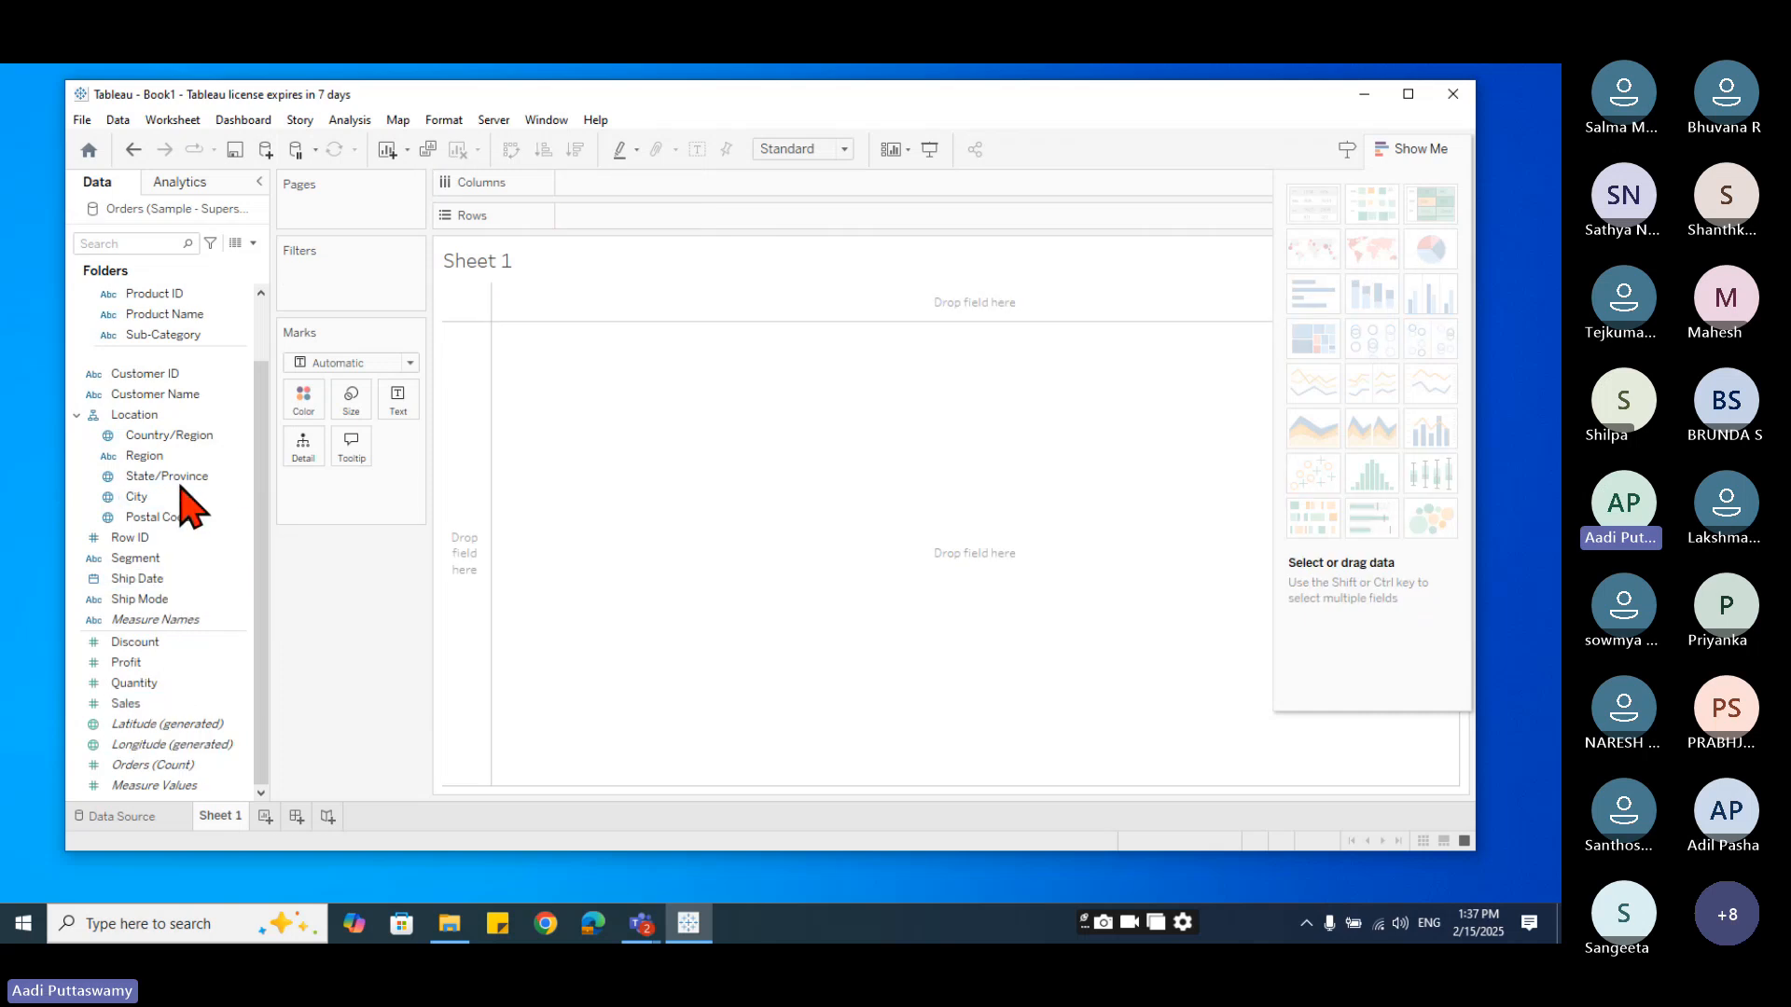
pyautogui.moveTo(145, 456); pyautogui.dragTo(624, 216)
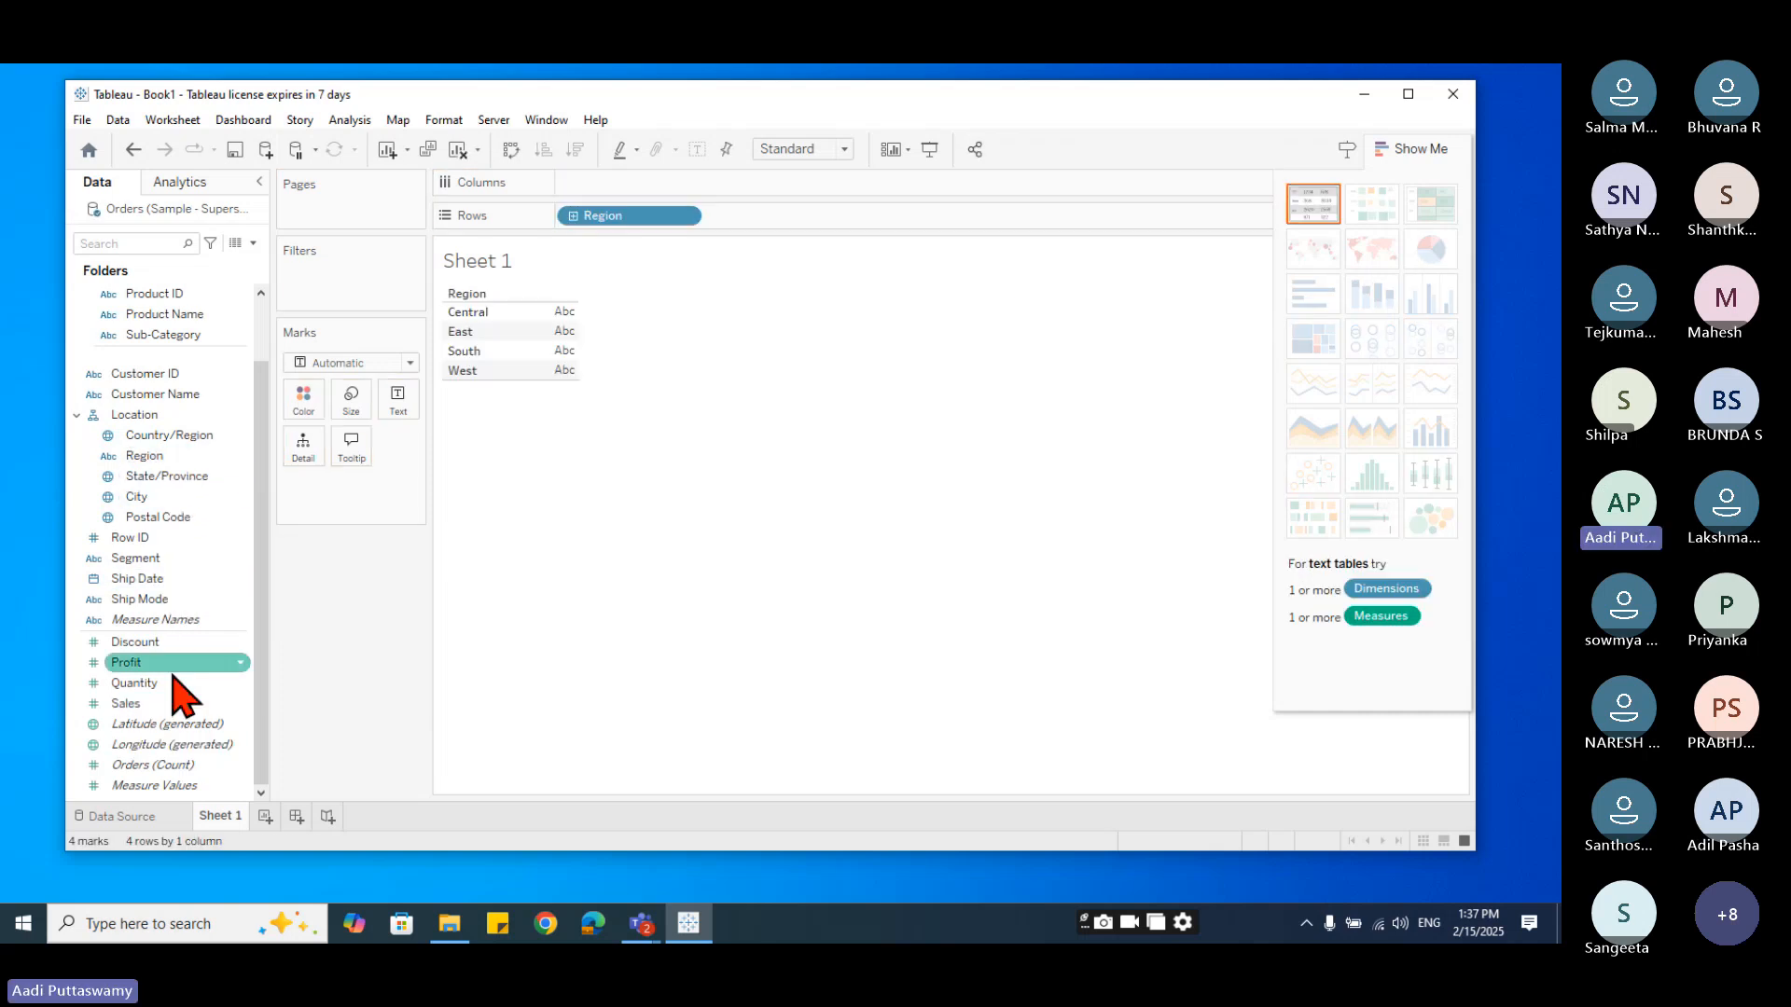
pyautogui.click(177, 621)
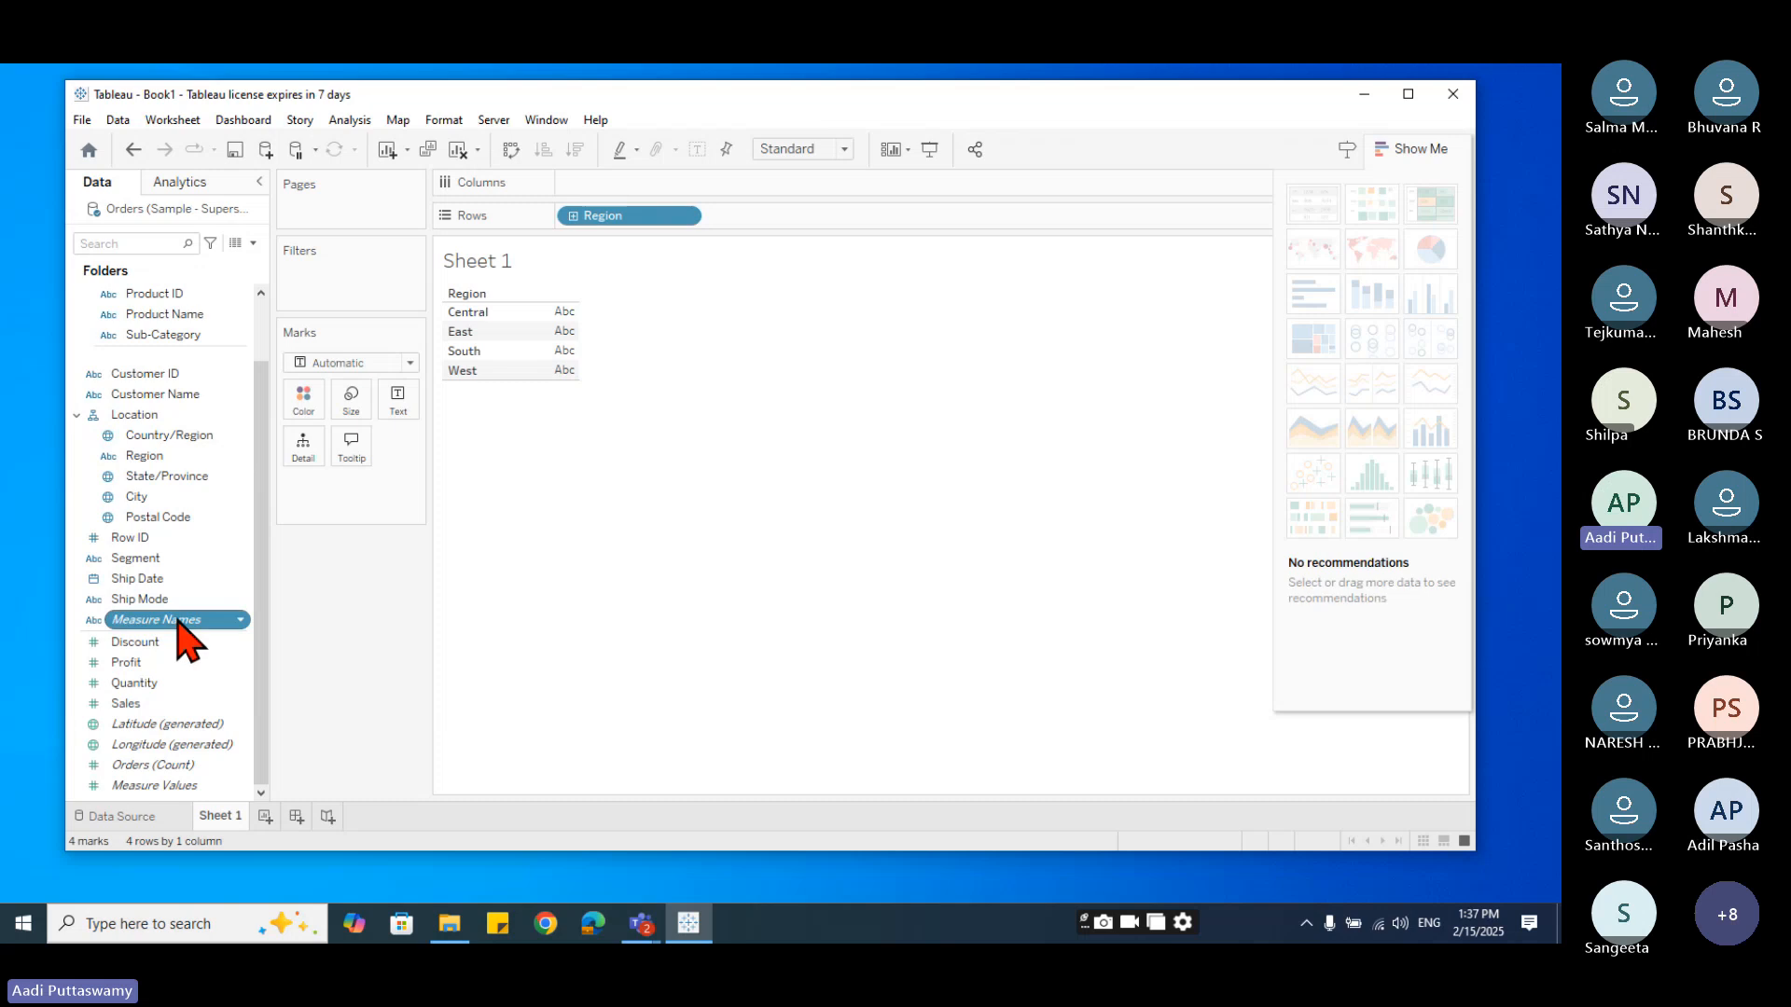
pyautogui.moveTo(178, 623); pyautogui.dragTo(613, 182)
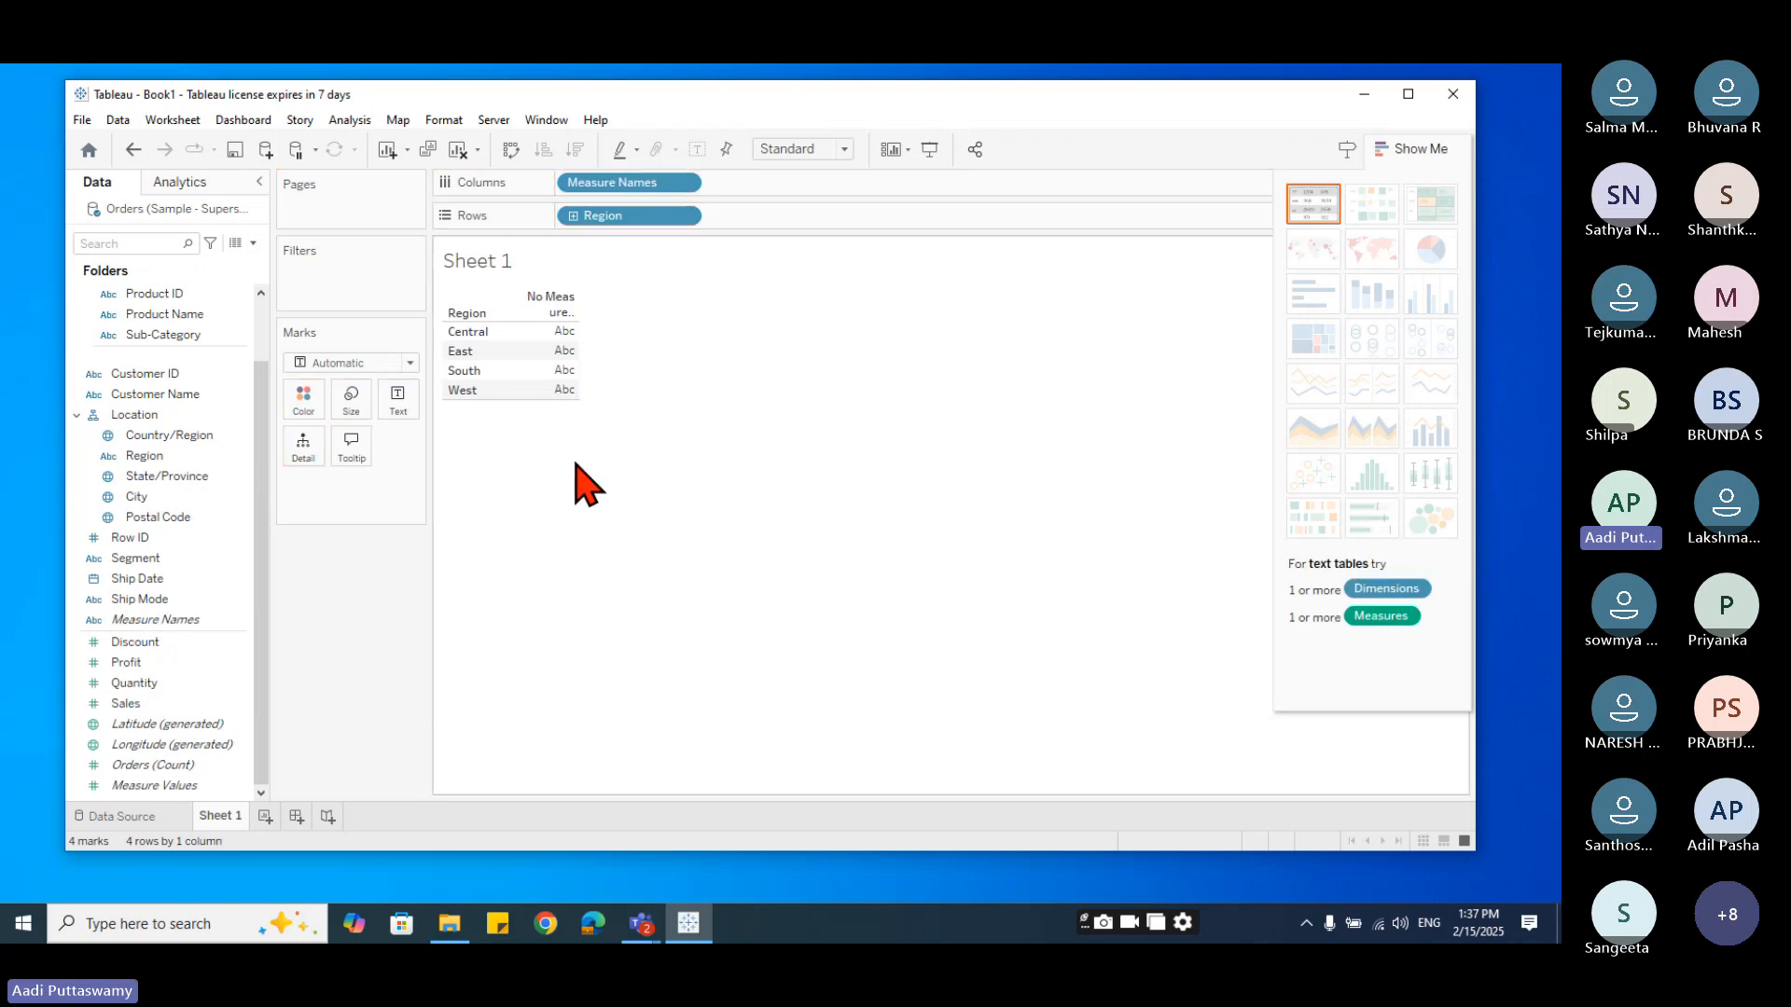
pyautogui.moveTo(191, 788); pyautogui.dragTo(402, 405)
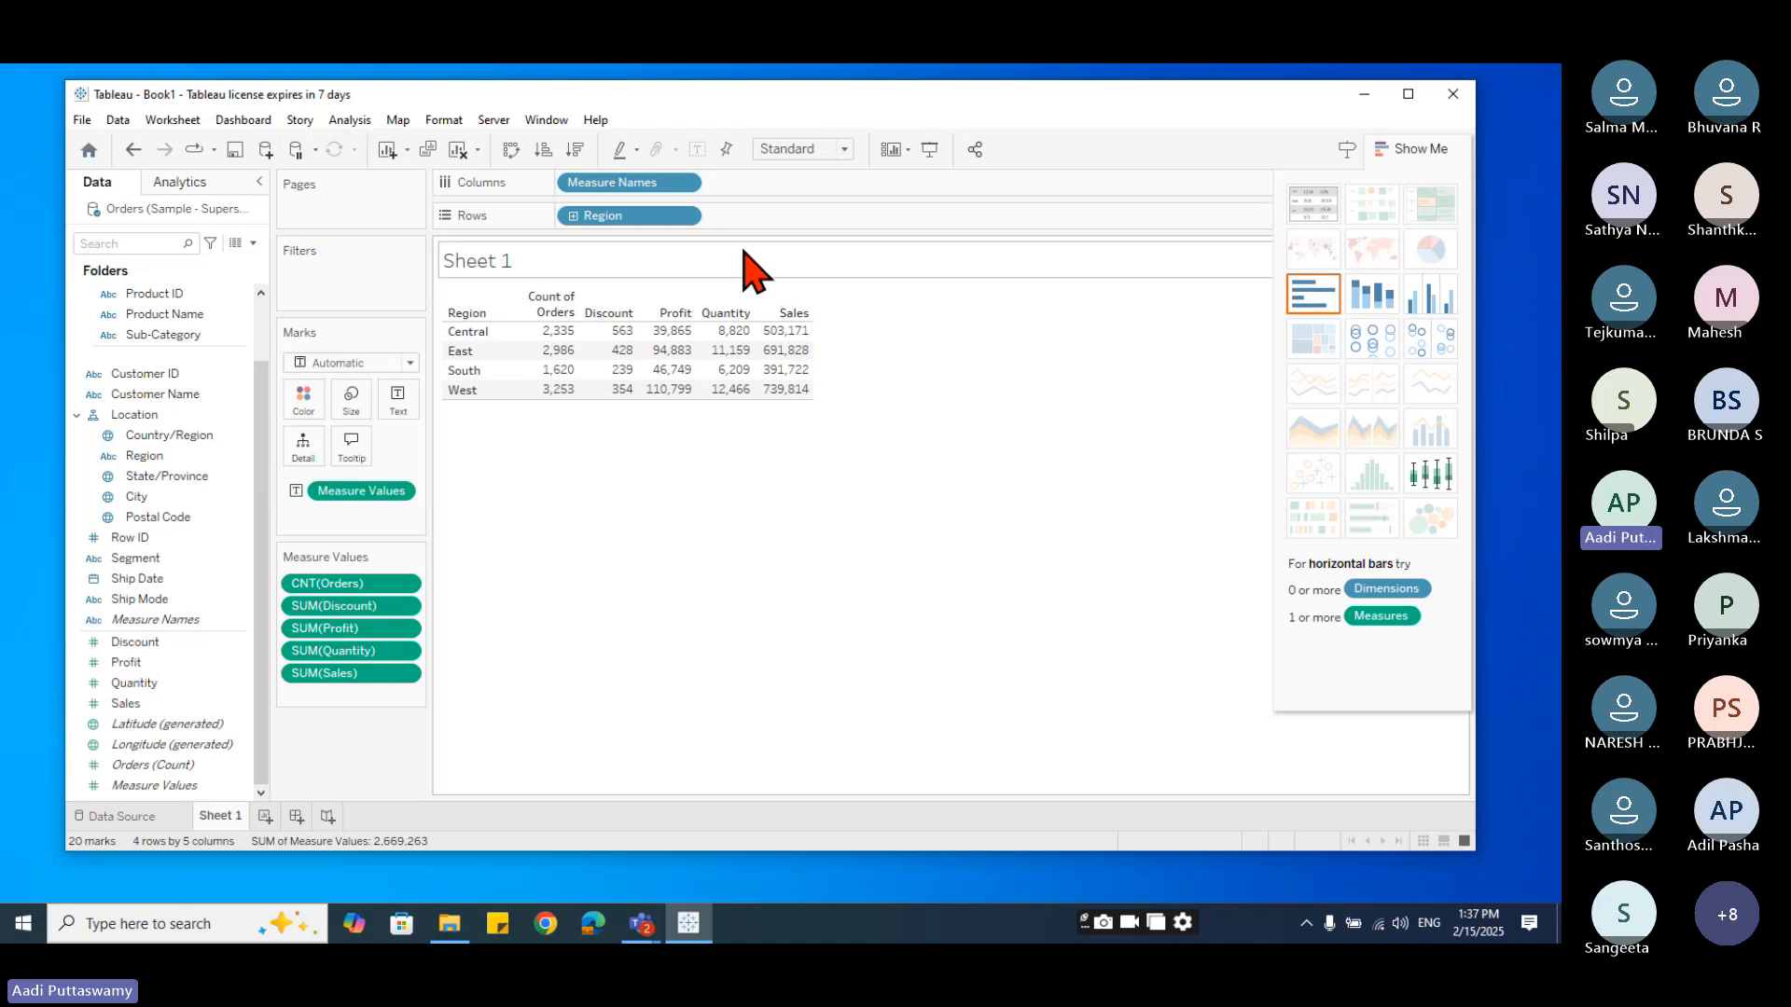
# - Remove Measure Names from the columns and filters, and place it back on columns
pyautogui.moveTo(619, 185); pyautogui.dragTo(948, 698)
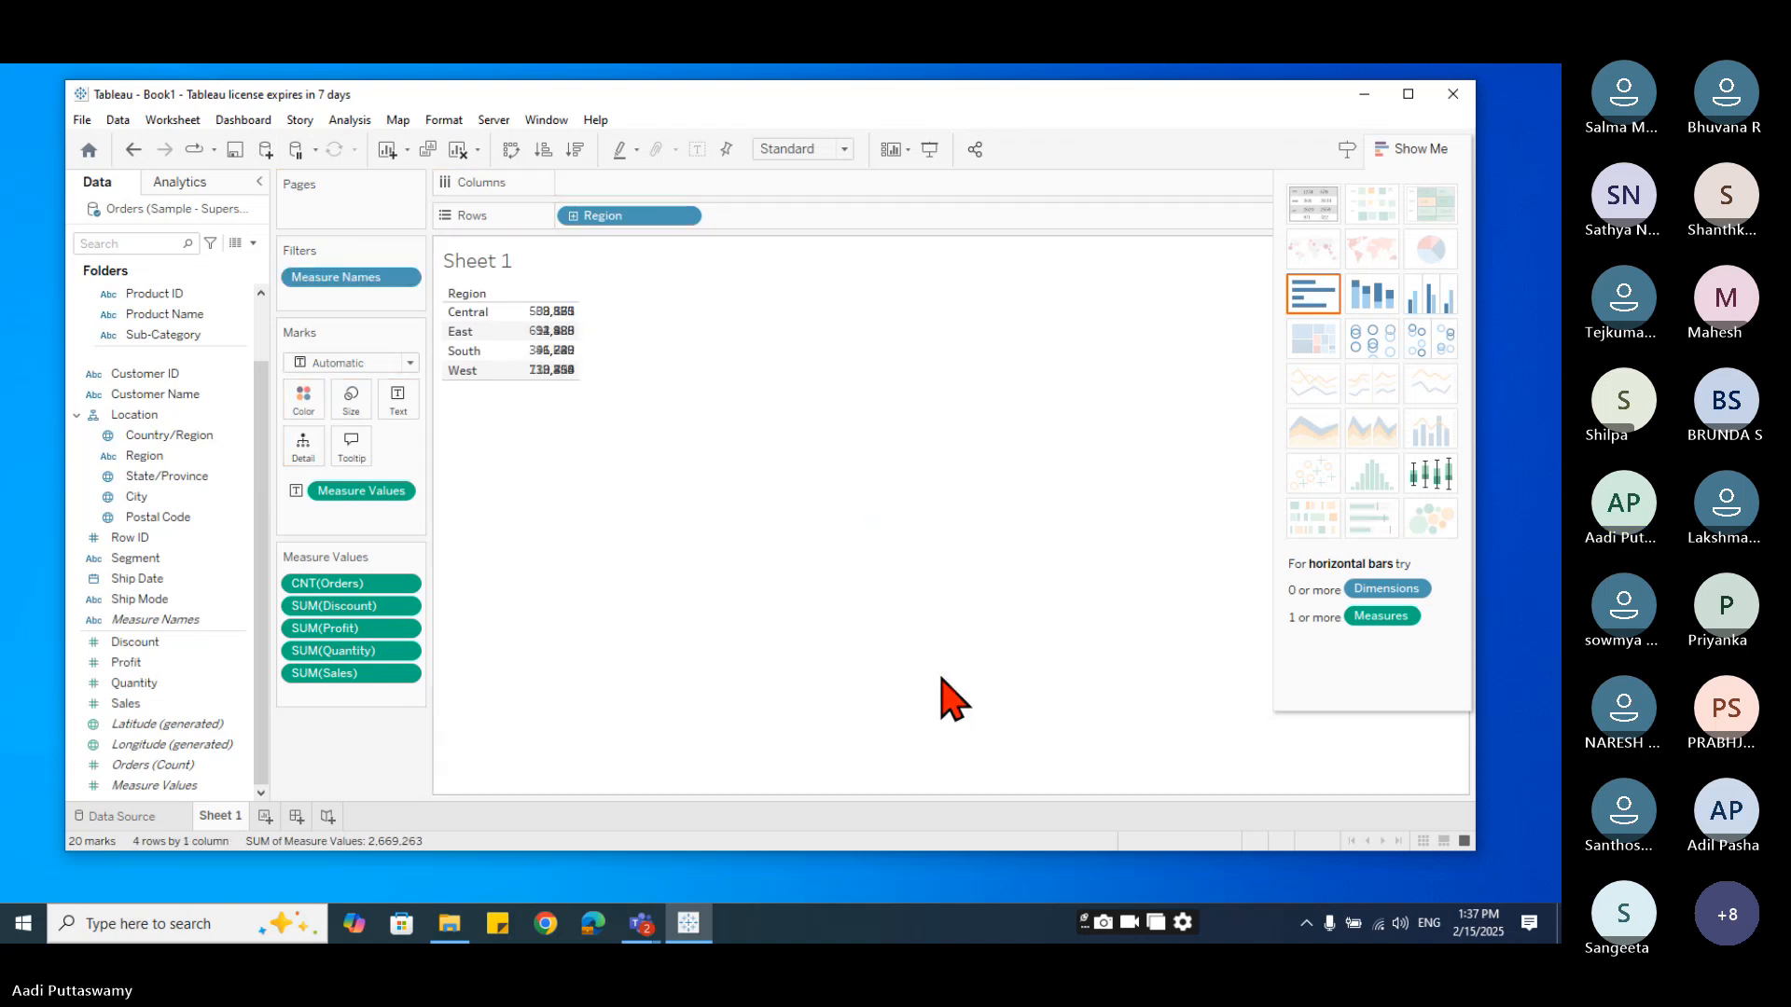
pyautogui.moveTo(320, 280); pyautogui.dragTo(793, 746)
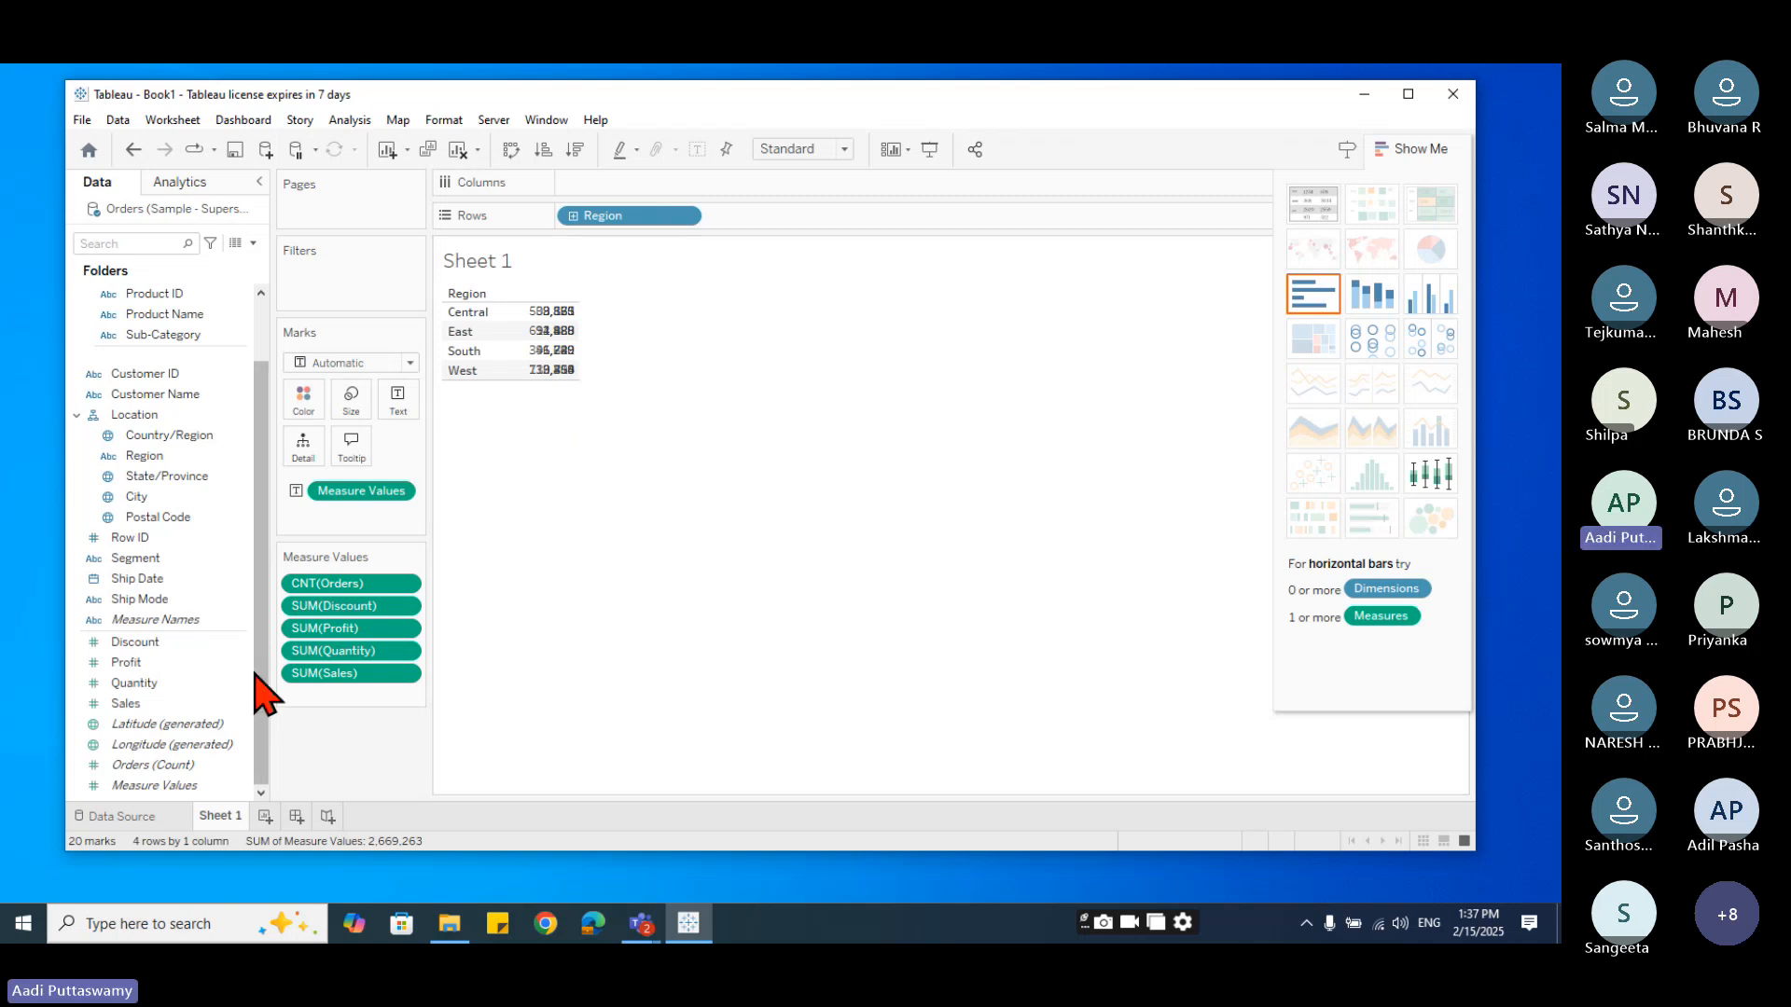
pyautogui.moveTo(156, 619); pyautogui.dragTo(634, 183)
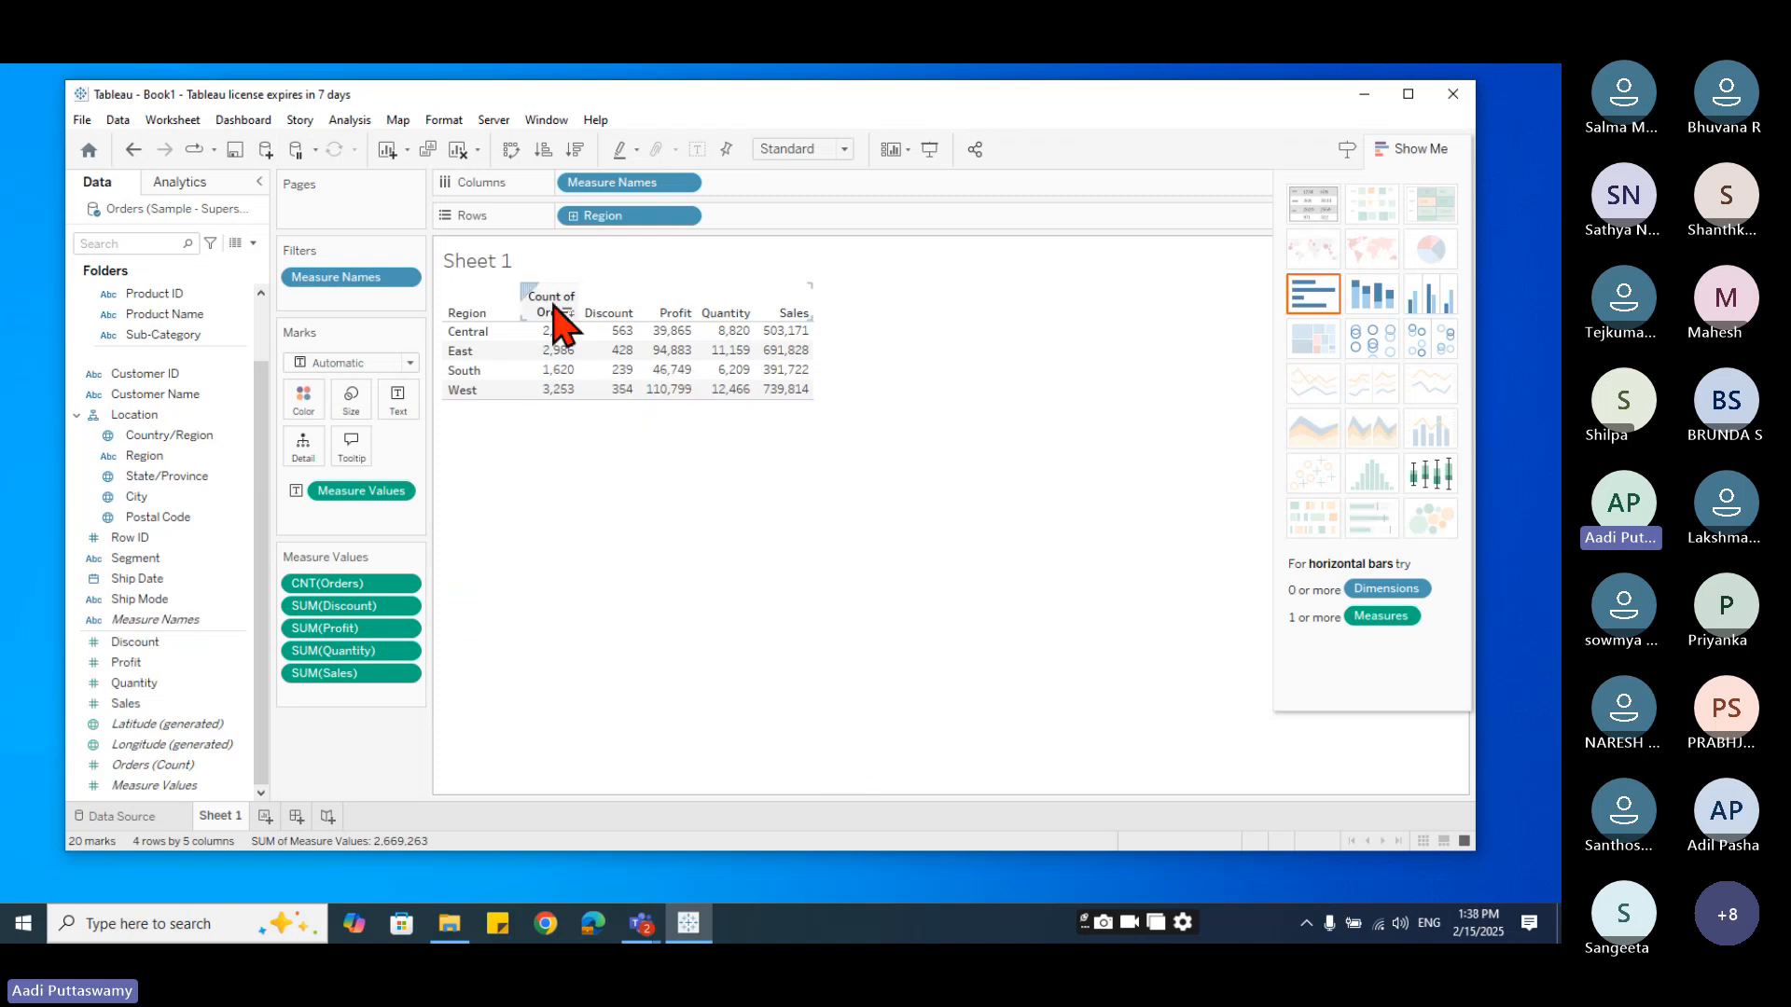
# - Remove the Orders count and Discount from the measure values shown in the table
pyautogui.moveTo(779, 373)
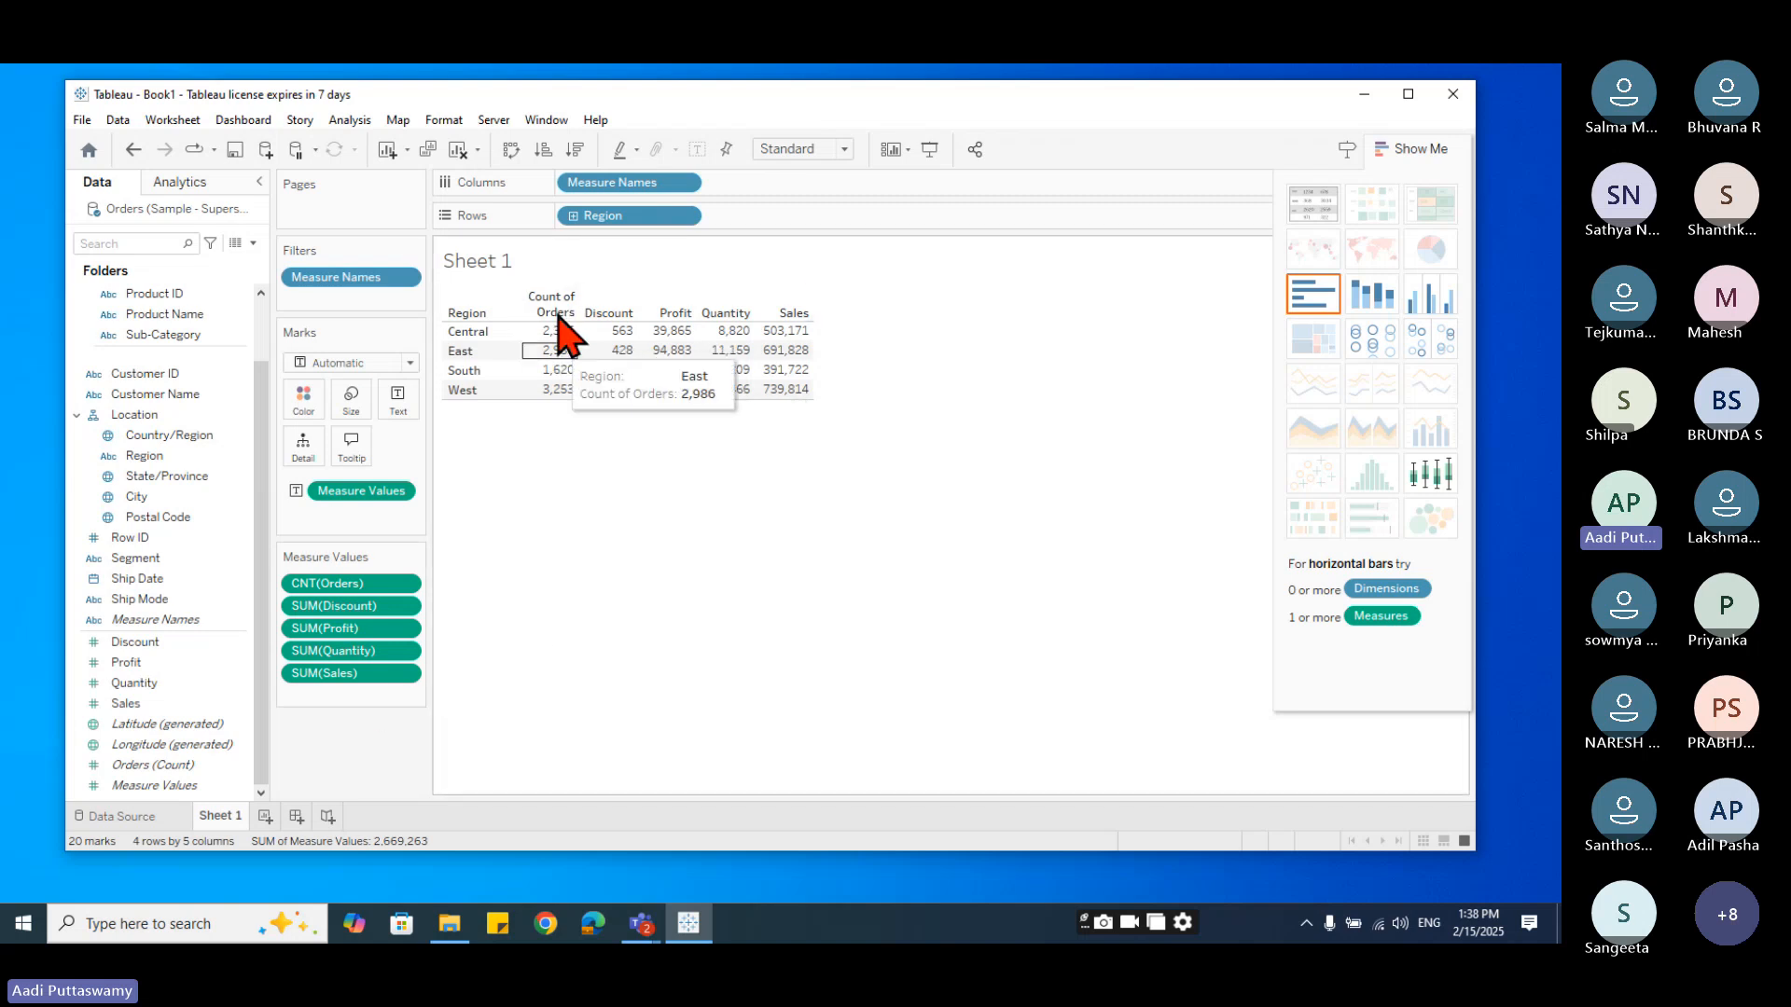
pyautogui.moveTo(333, 585); pyautogui.dragTo(847, 756)
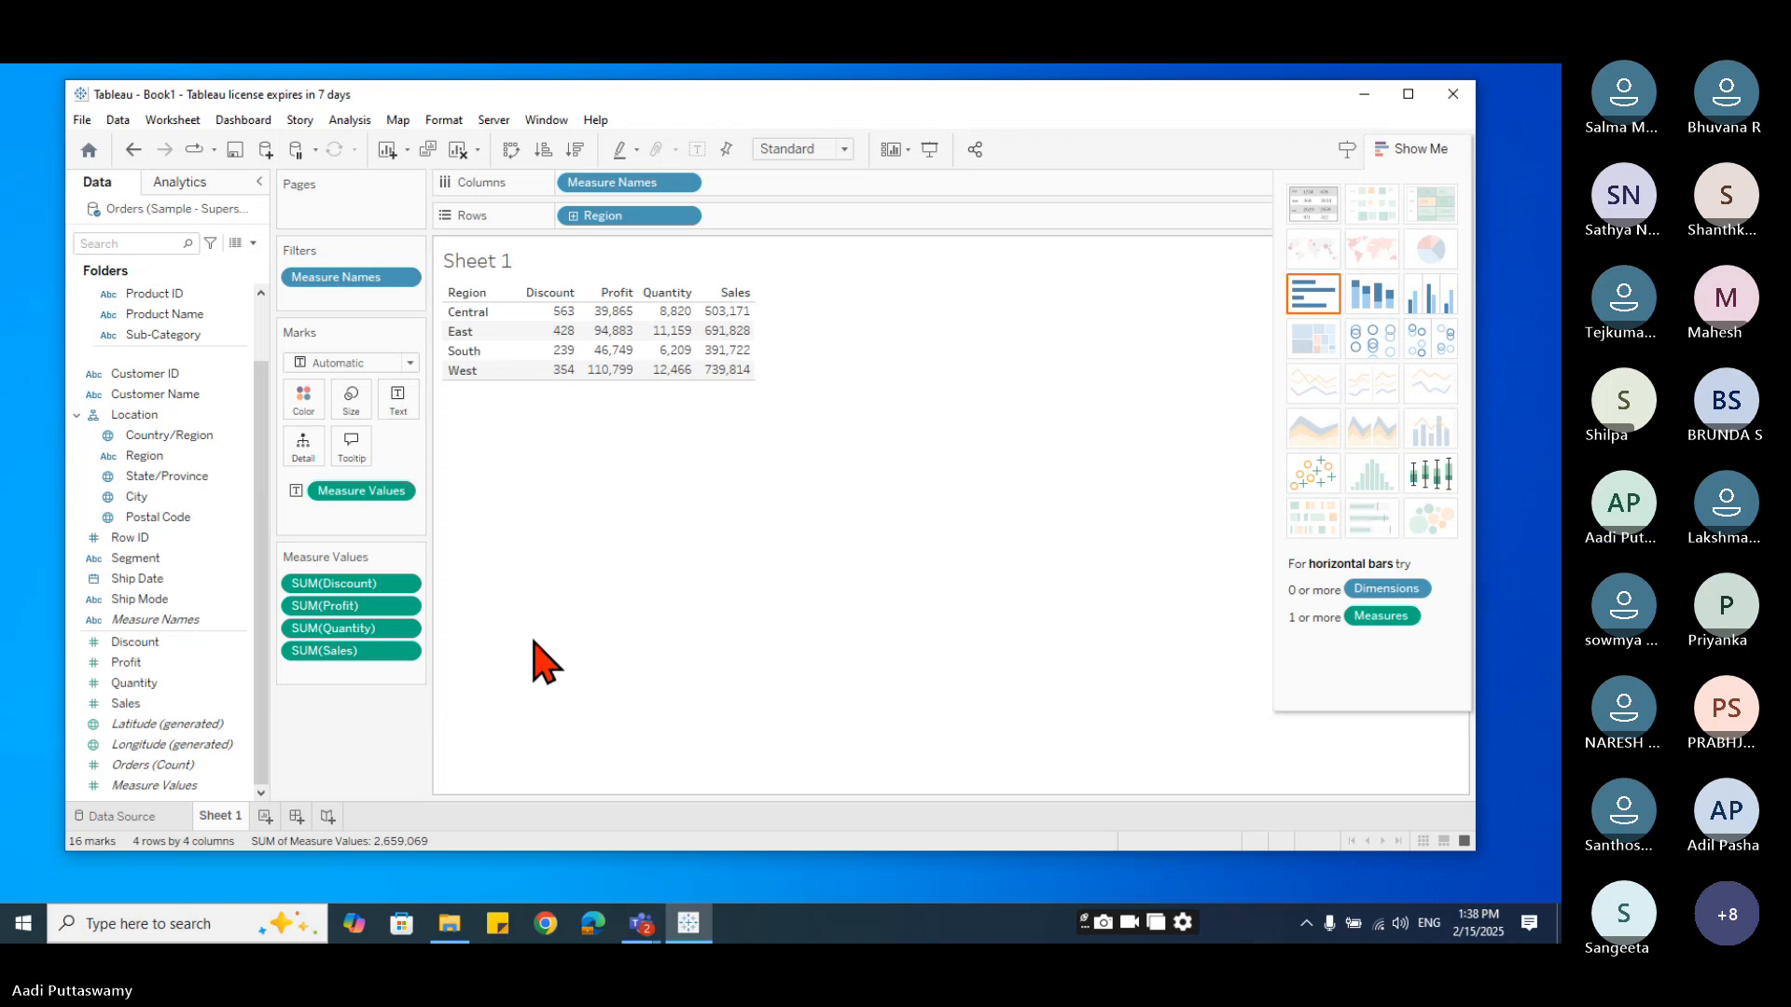
pyautogui.moveTo(353, 584); pyautogui.dragTo(710, 650)
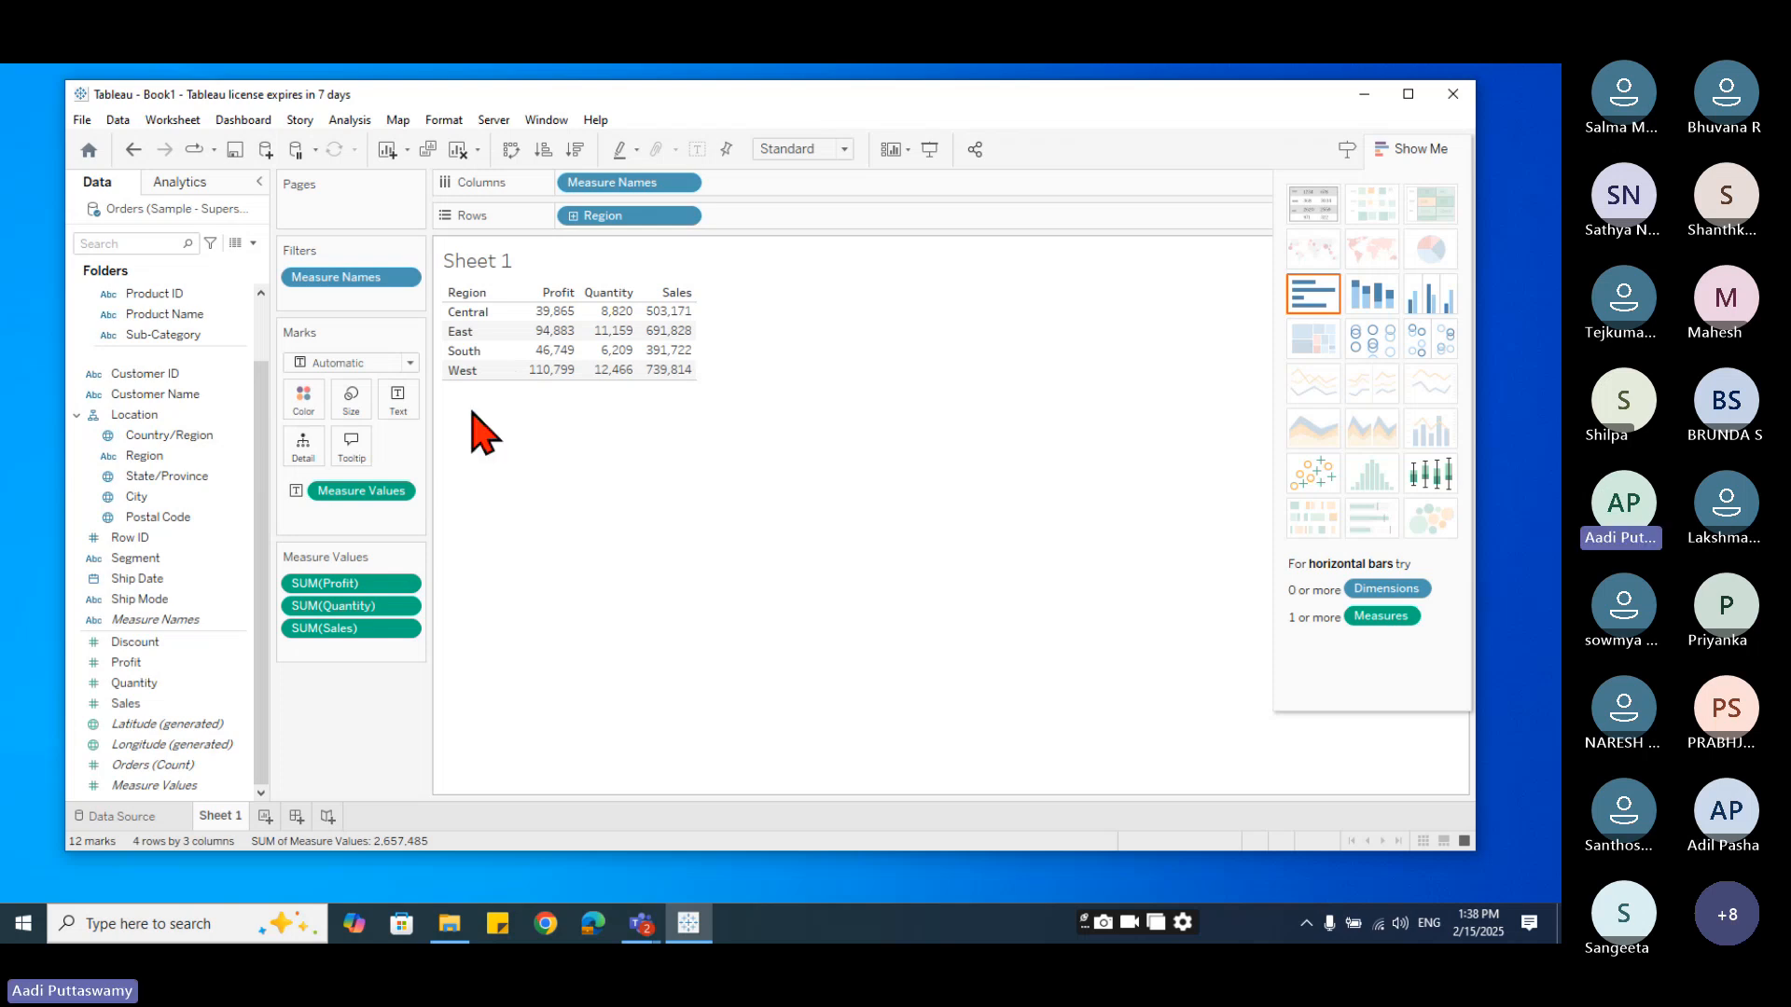
# - Edit the Measure Names filter to include Count of Orders and Discount, and apply it
pyautogui.click(404, 280)
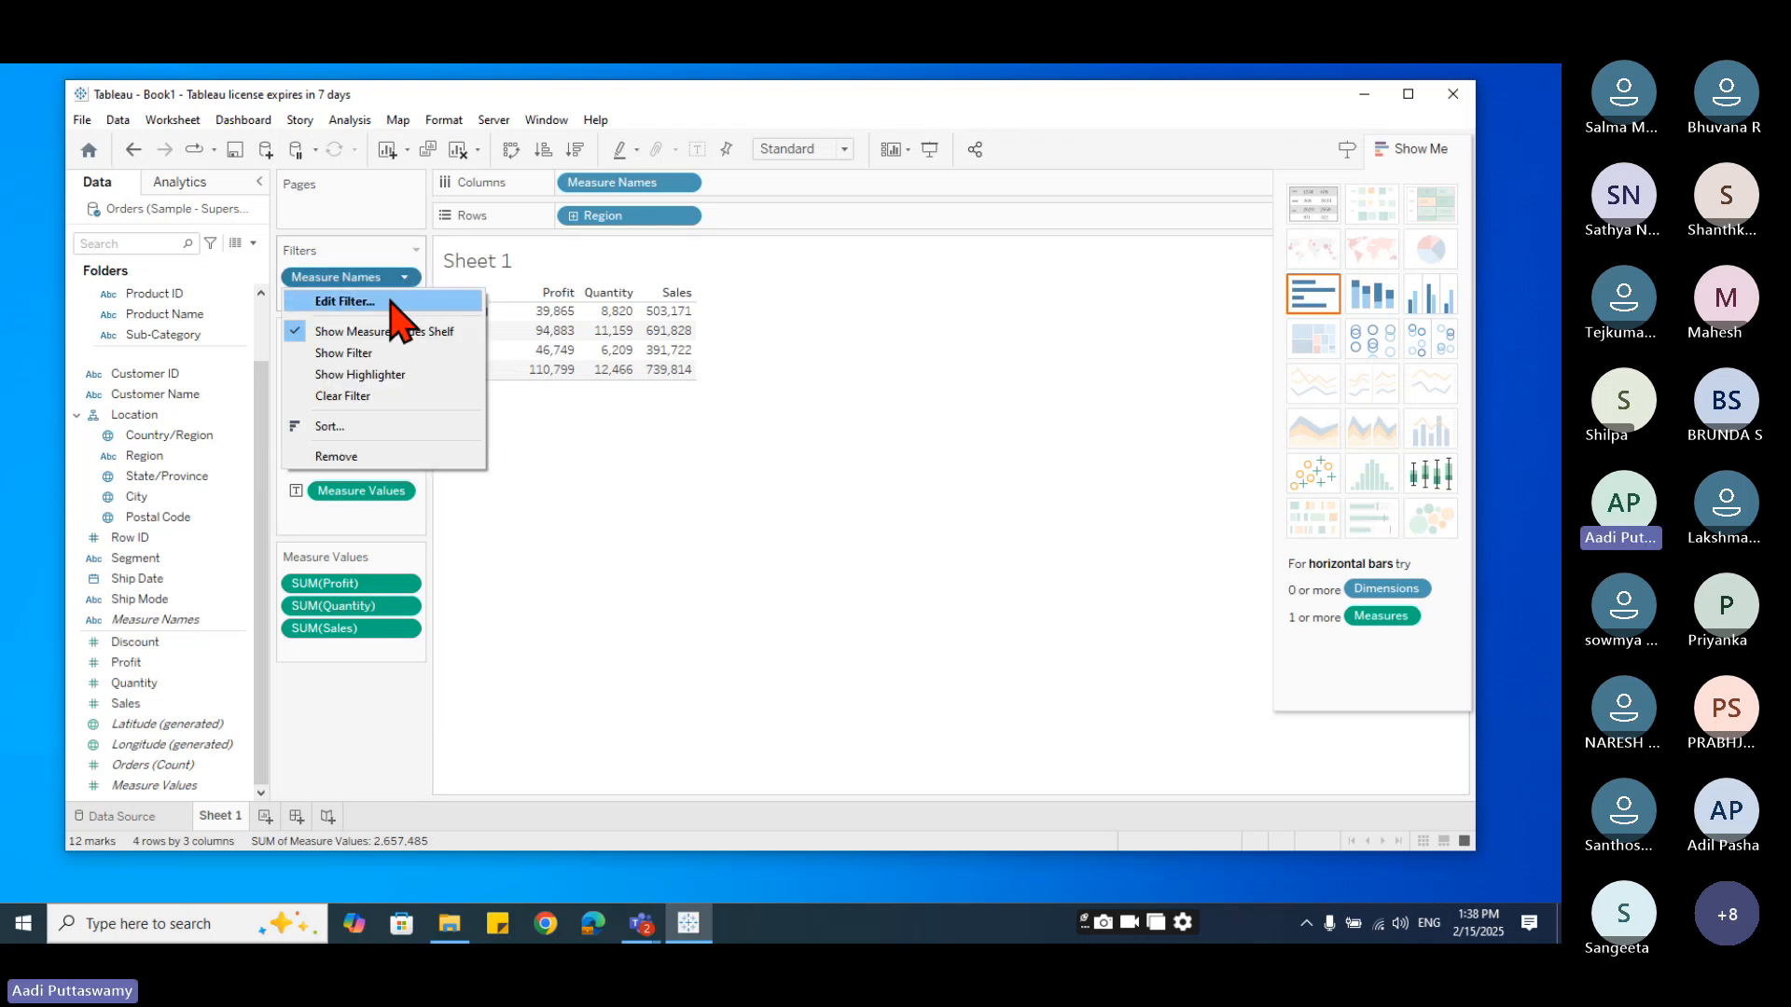
pyautogui.click(371, 303)
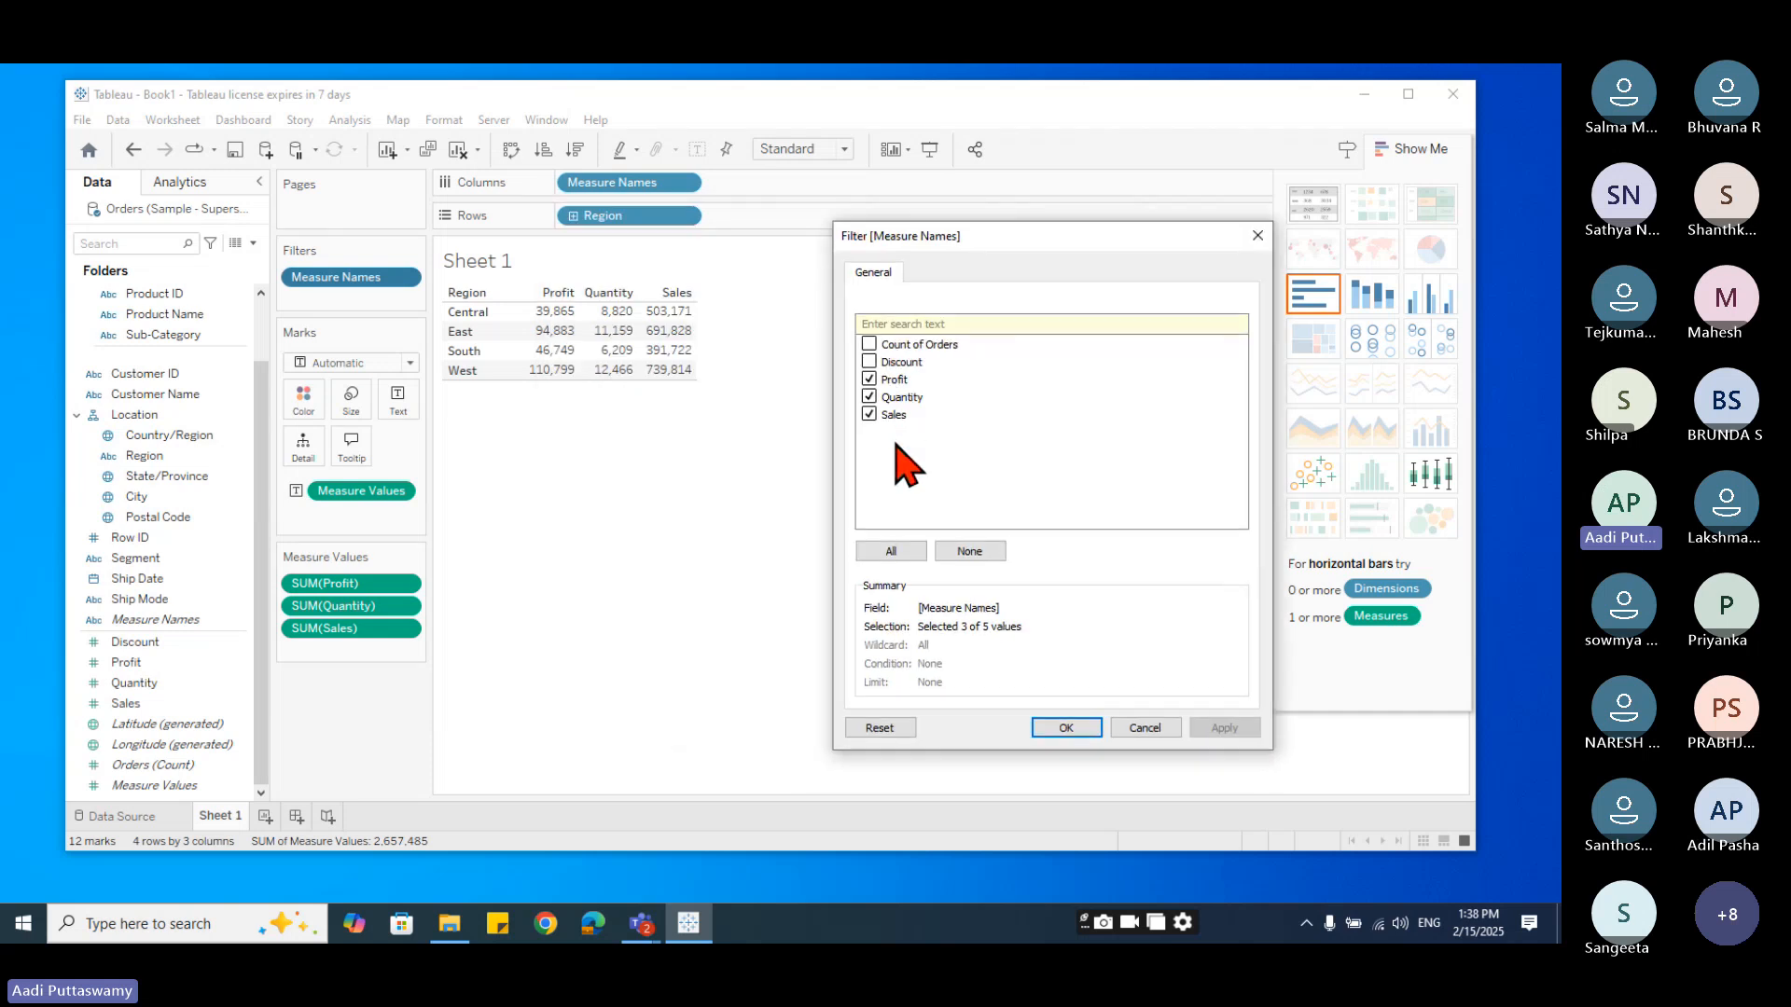
pyautogui.click(869, 344)
pyautogui.click(868, 362)
pyautogui.click(1066, 729)
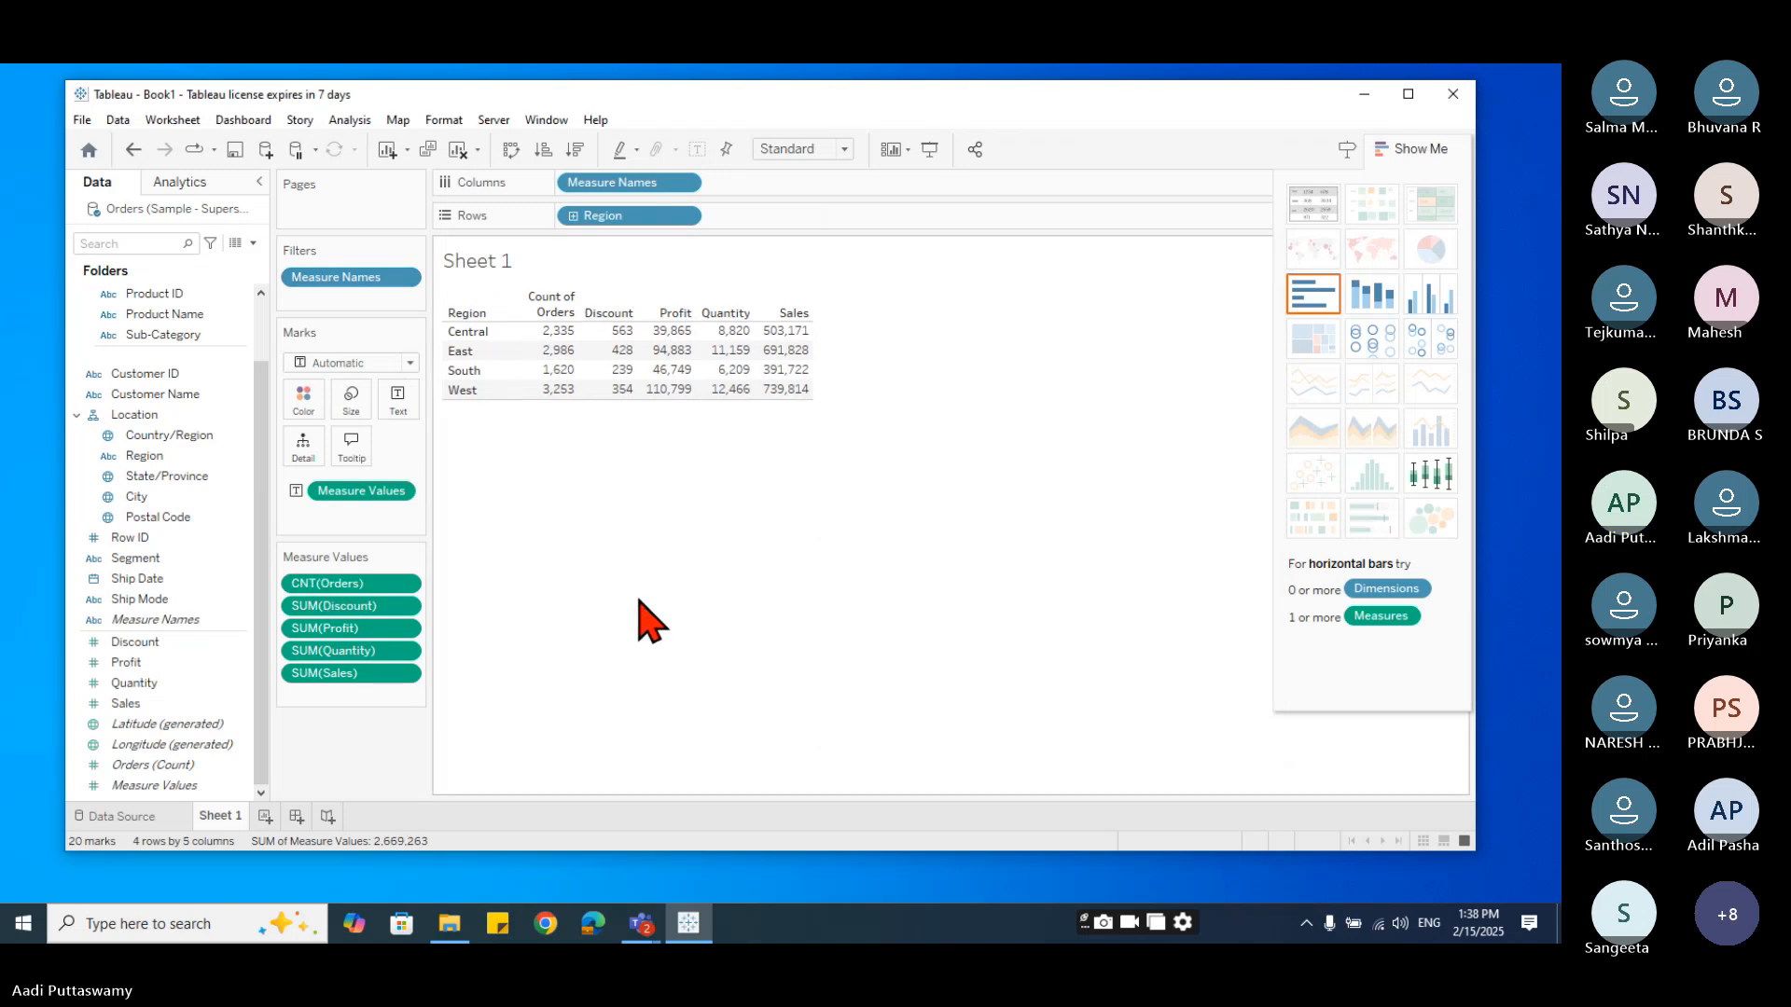
# - Edit the Measure Names filter to exclude Count of Orders, Discount and Quantity, and apply it
pyautogui.click(405, 279)
pyautogui.click(386, 300)
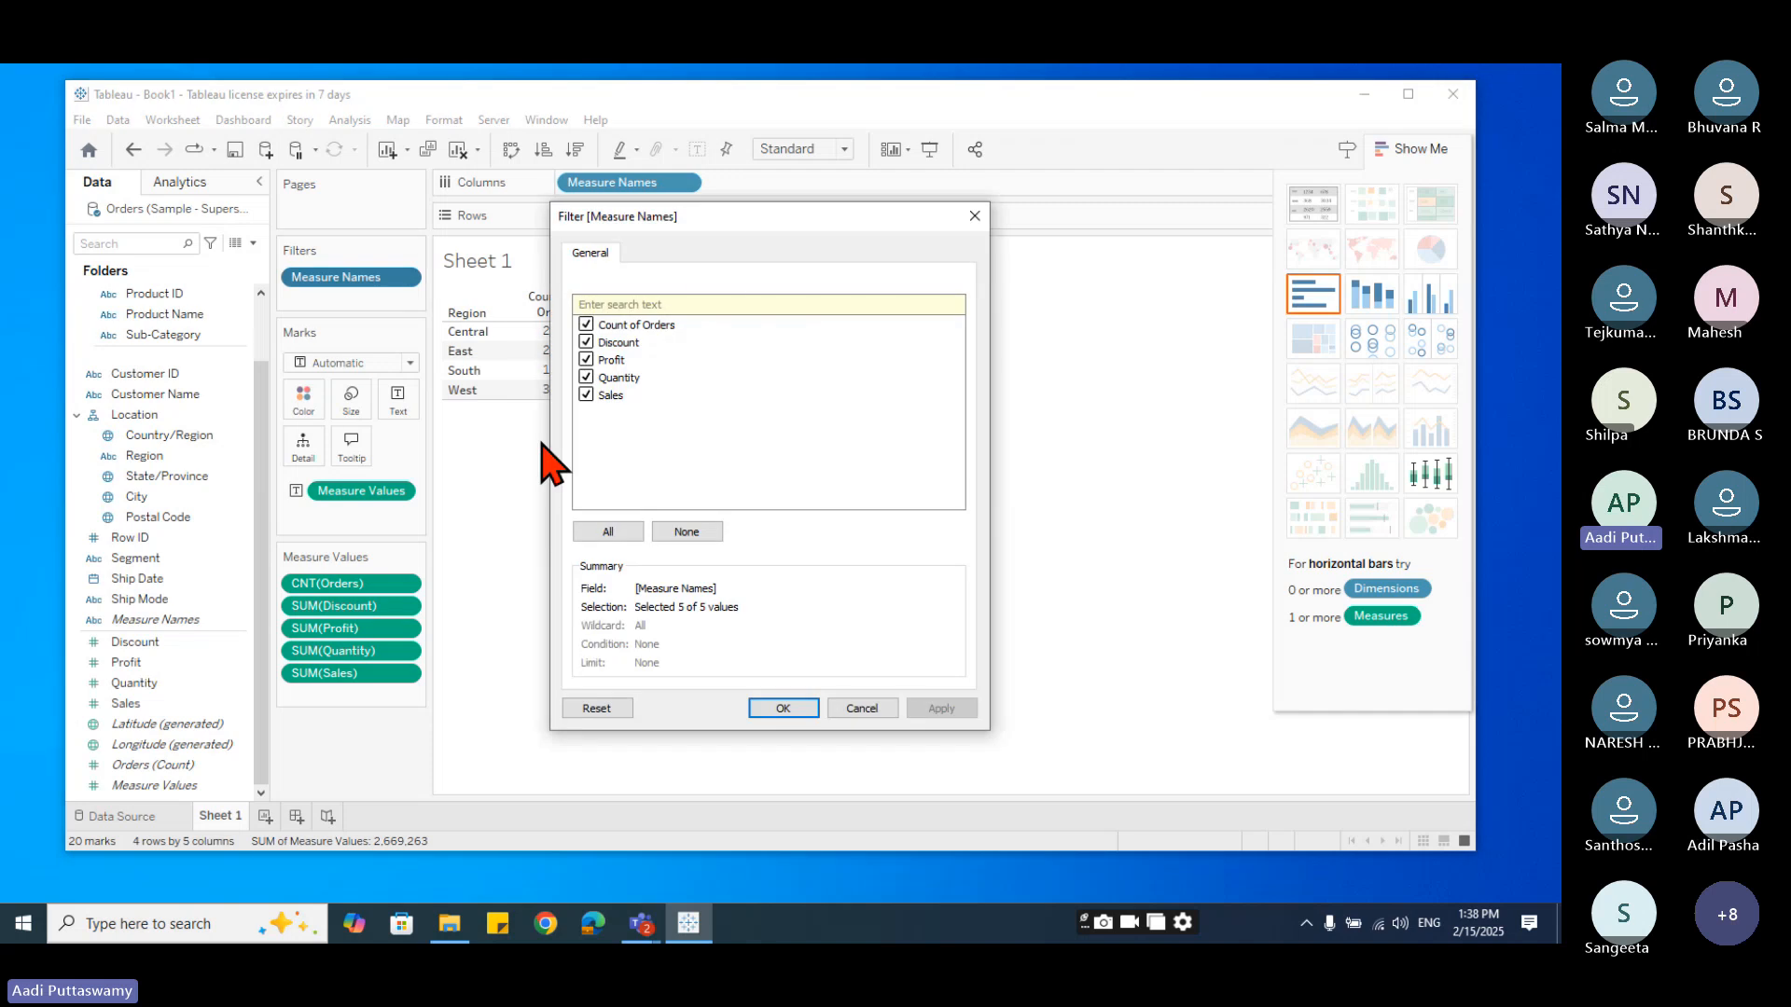
pyautogui.moveTo(706, 224); pyautogui.dragTo(963, 248)
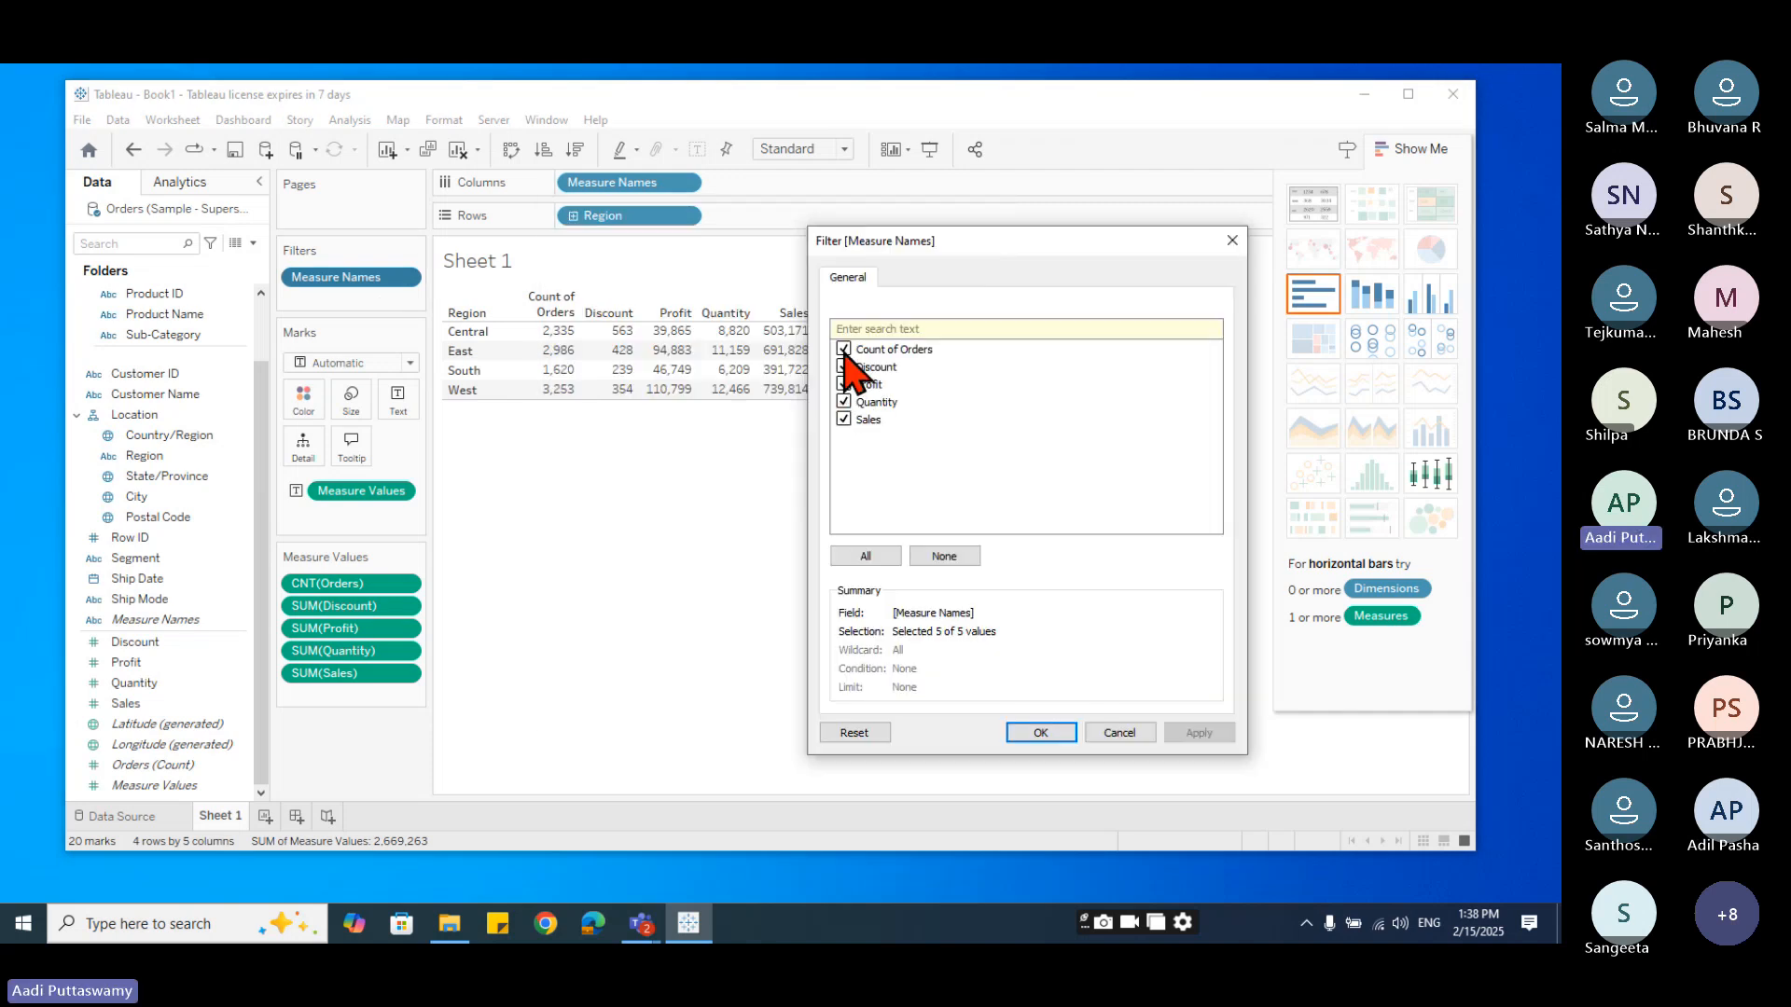
pyautogui.click(844, 349)
pyautogui.click(843, 367)
pyautogui.click(844, 402)
pyautogui.click(1041, 732)
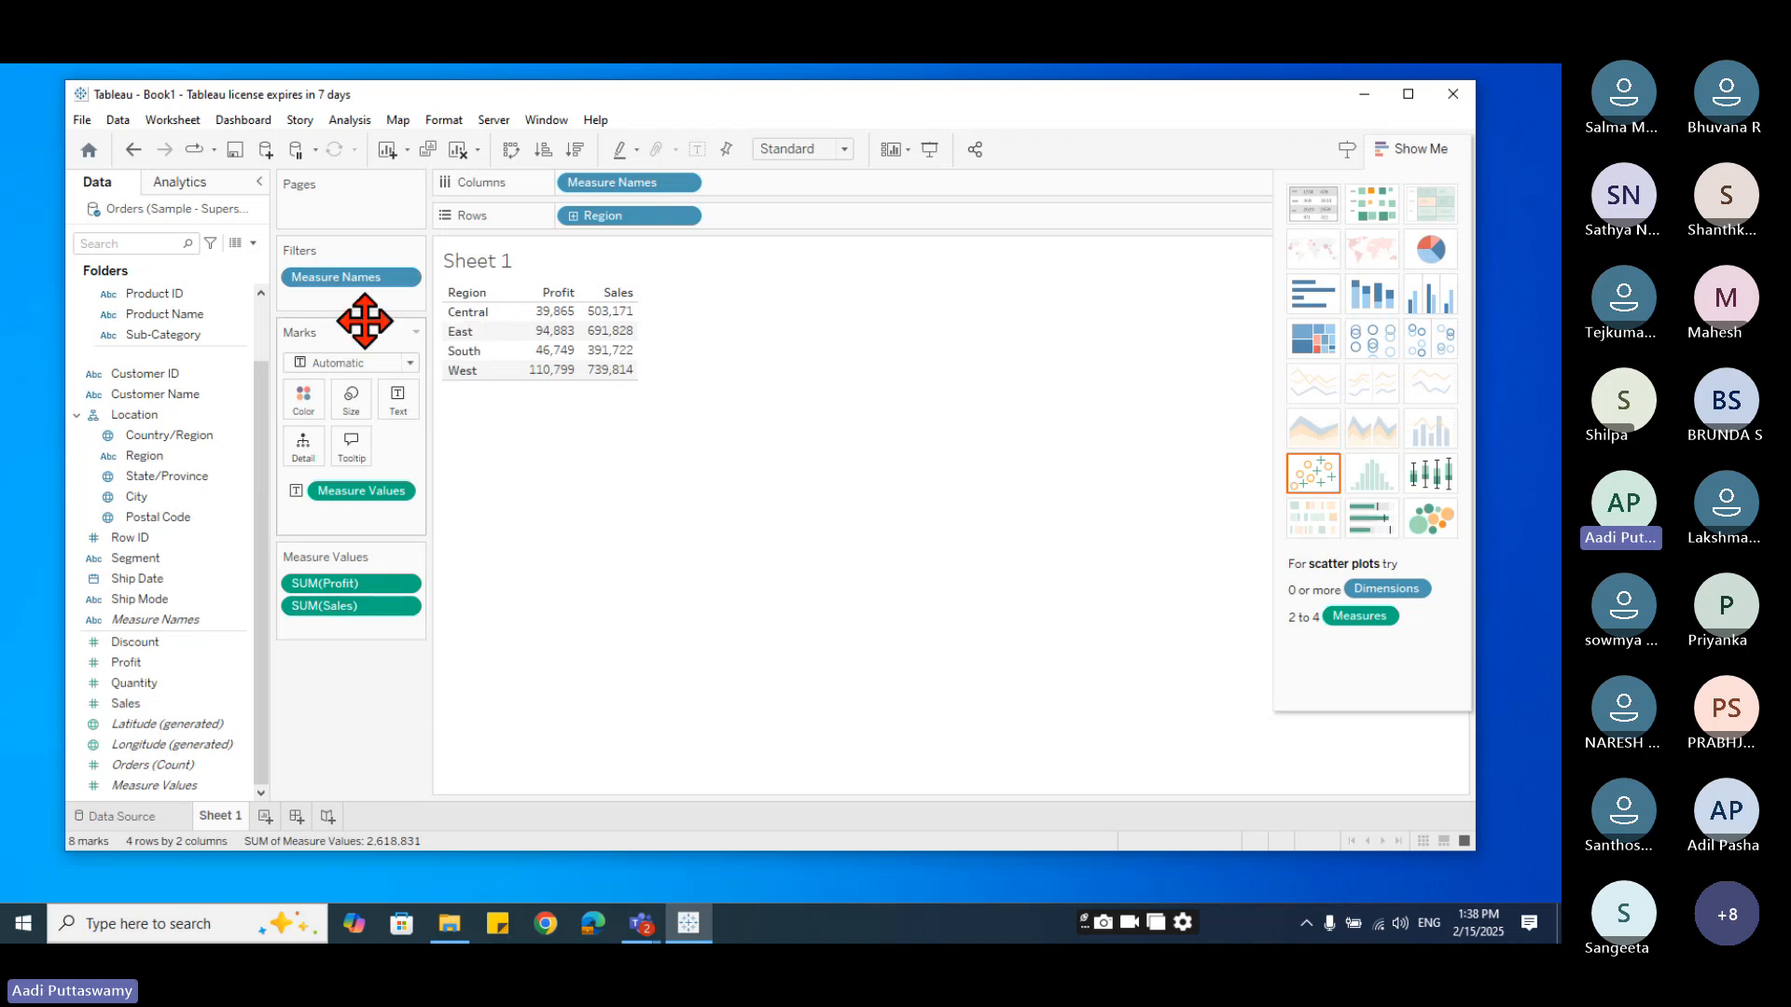
# - Remove the Measure Names filter from the Region table and take the Orders count out of the measure values
pyautogui.moveTo(362, 277); pyautogui.dragTo(369, 723)
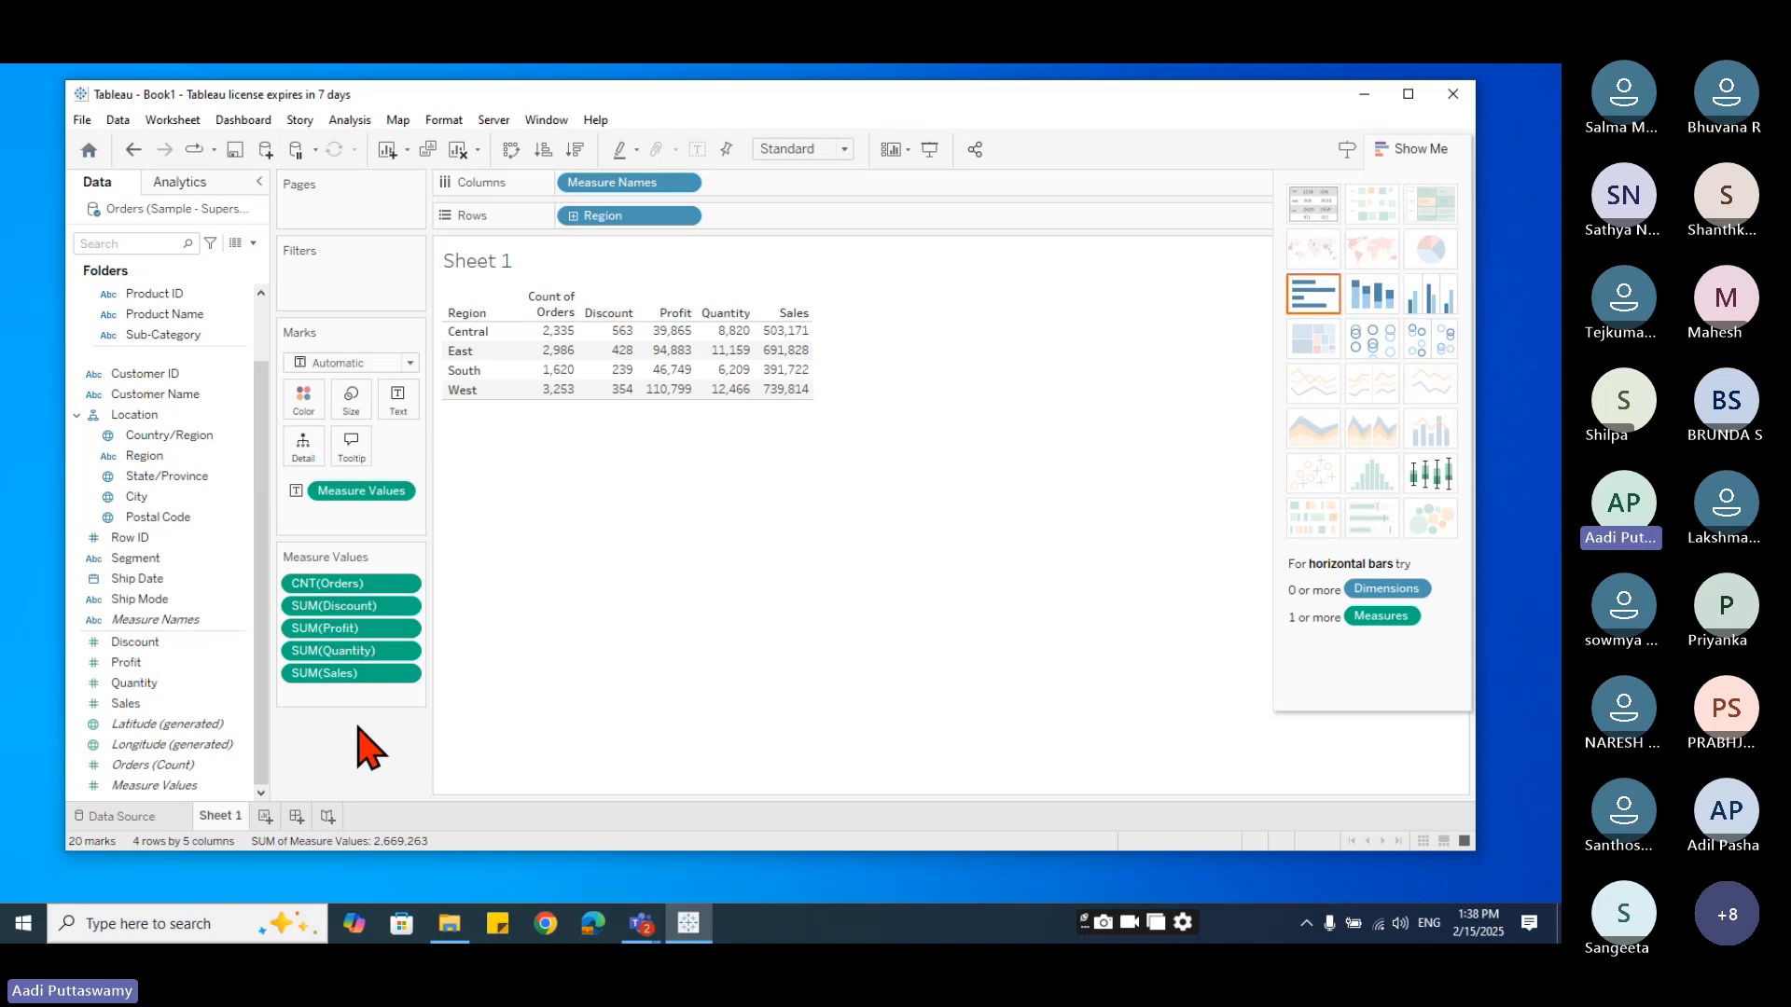
pyautogui.moveTo(356, 587); pyautogui.dragTo(367, 799)
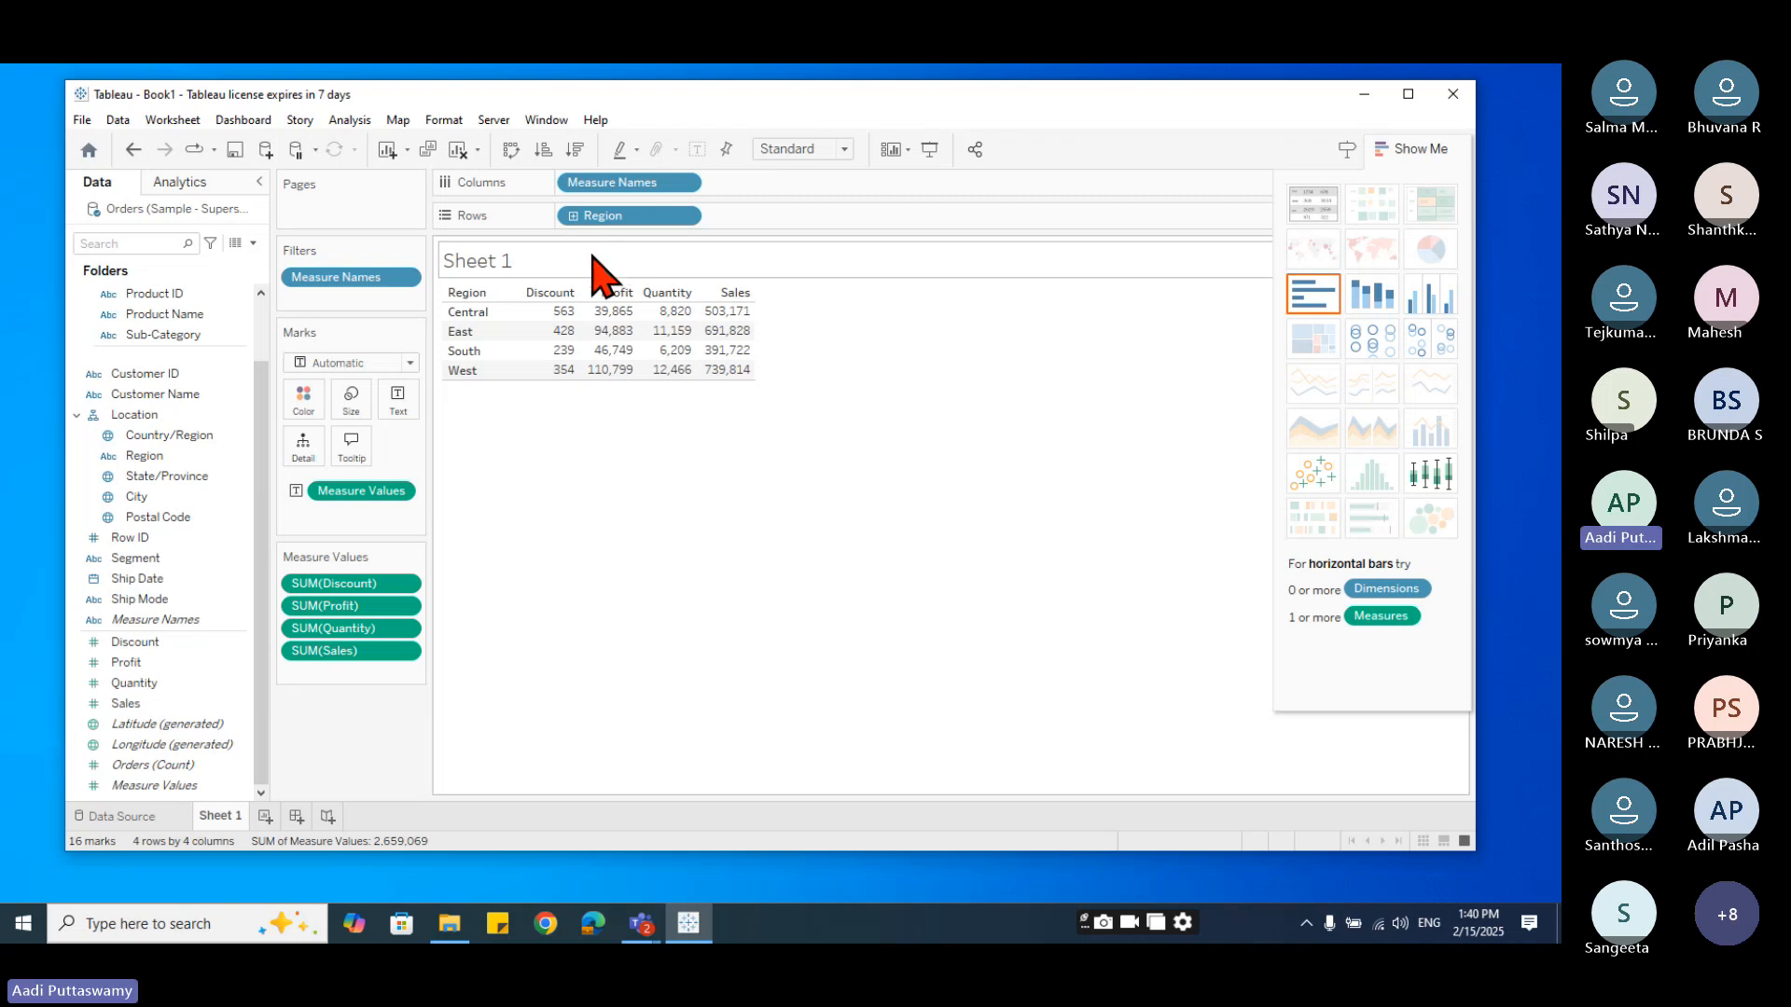
# - Clear the sheet and build a text table by Sub-Category, starting with Discount and Sales and extending it to all measures
pyautogui.click(458, 151)
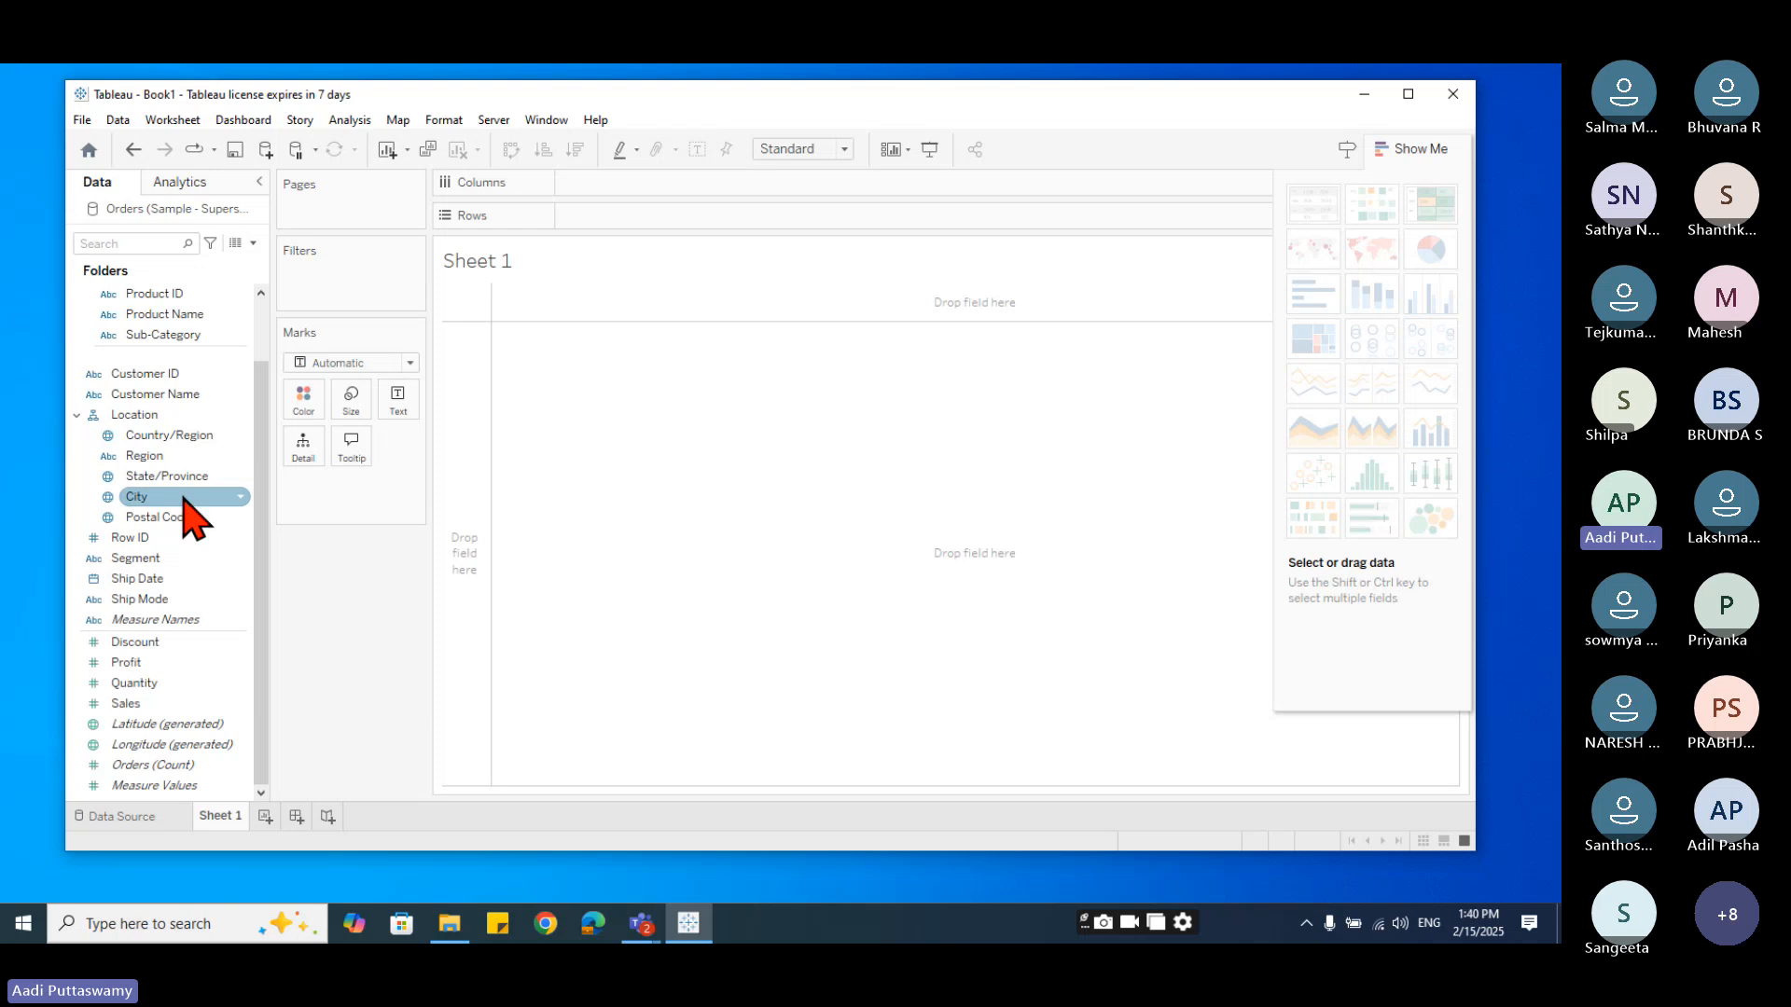
pyautogui.moveTo(178, 336); pyautogui.dragTo(651, 240)
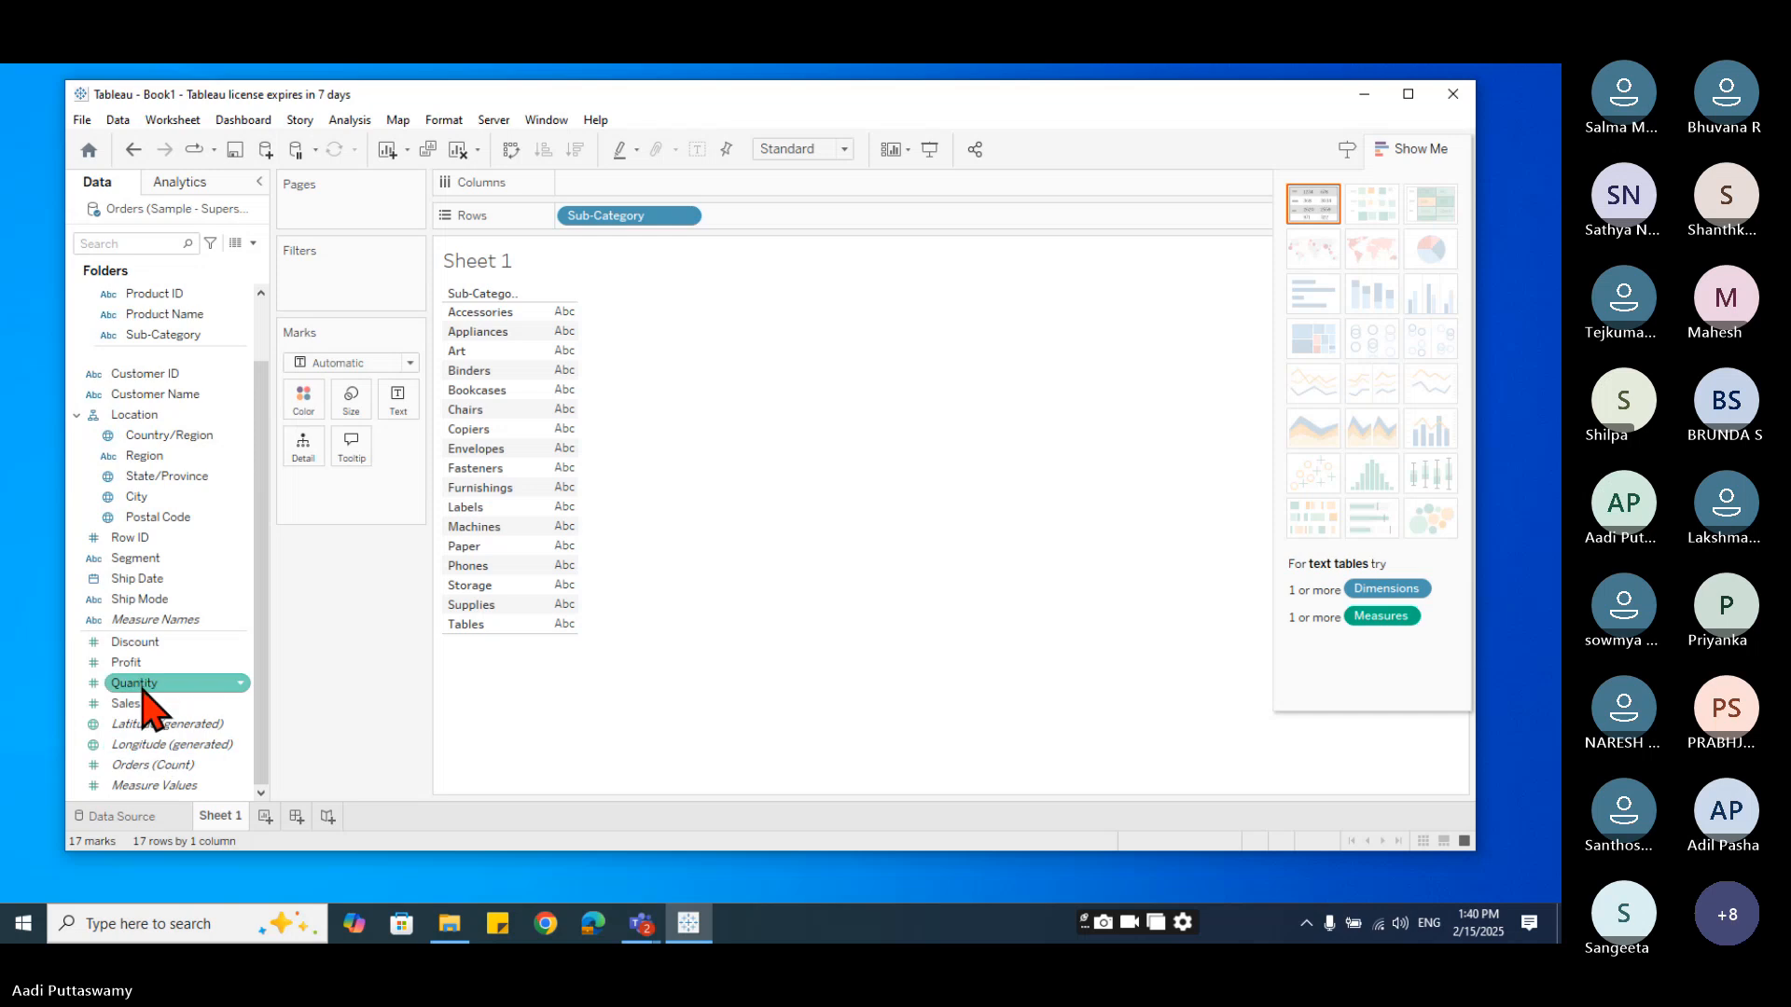
pyautogui.moveTo(134, 648); pyautogui.dragTo(532, 627)
pyautogui.moveTo(125, 704); pyautogui.dragTo(532, 607)
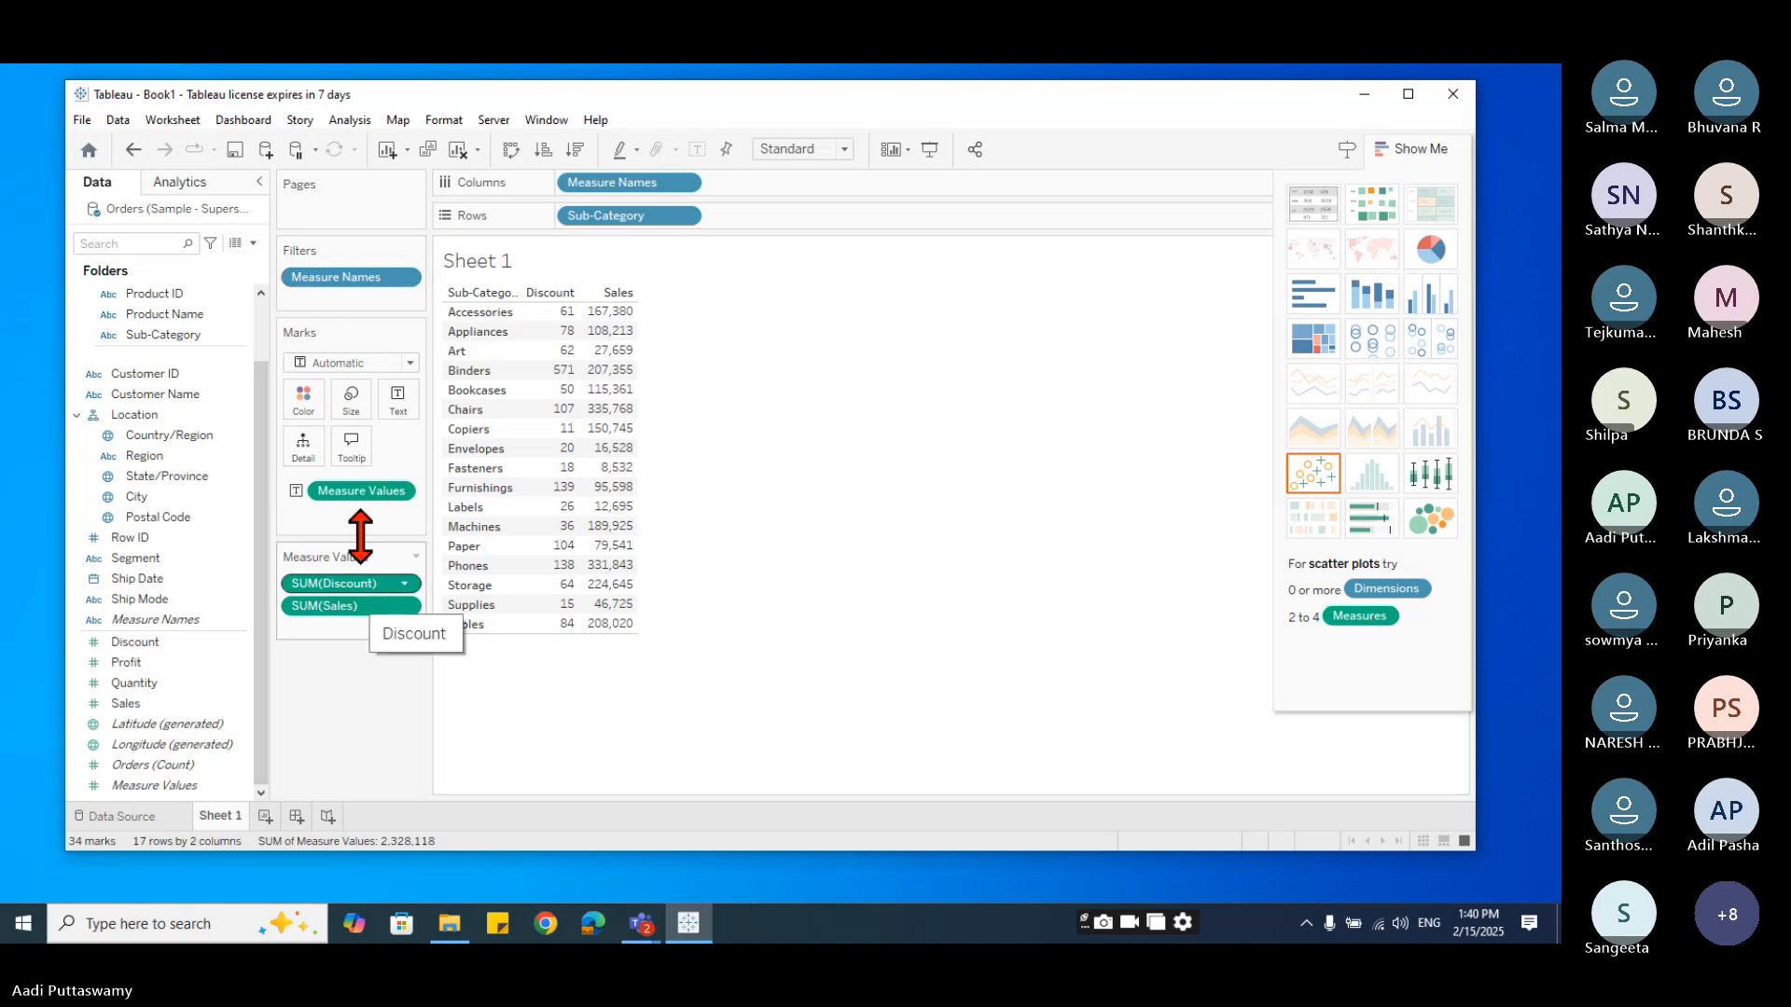
pyautogui.moveTo(350, 295); pyautogui.dragTo(620, 192)
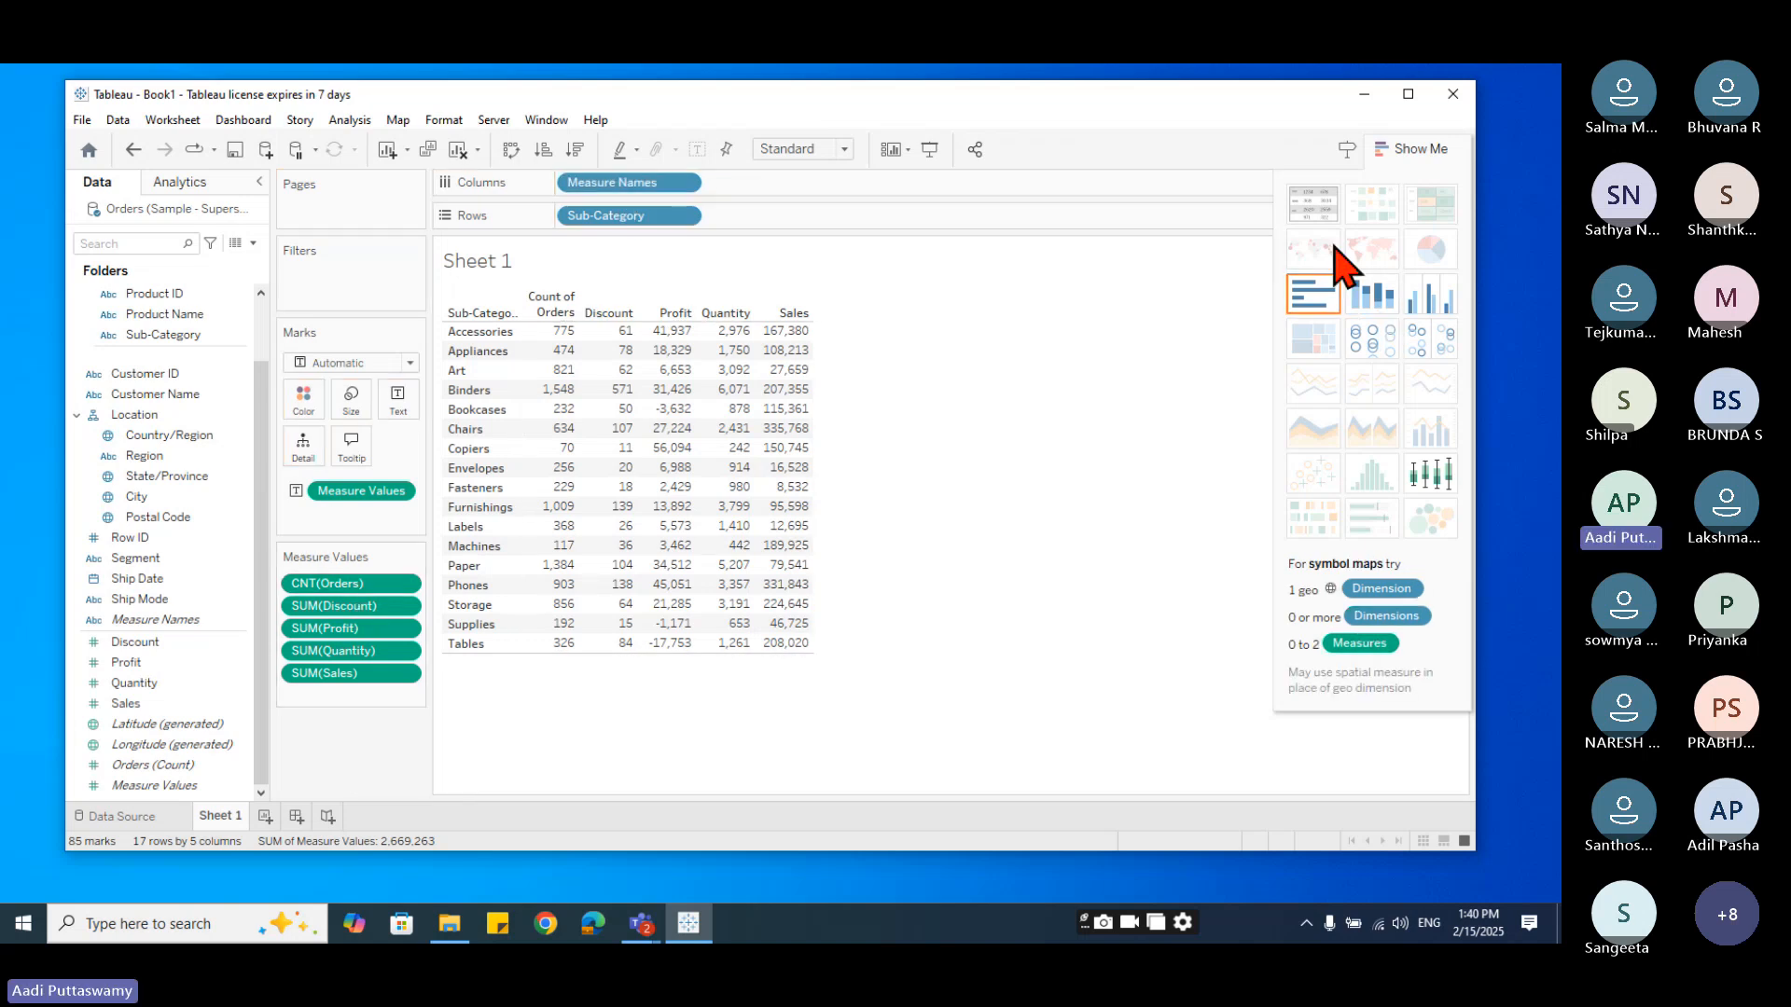
pyautogui.click(1317, 203)
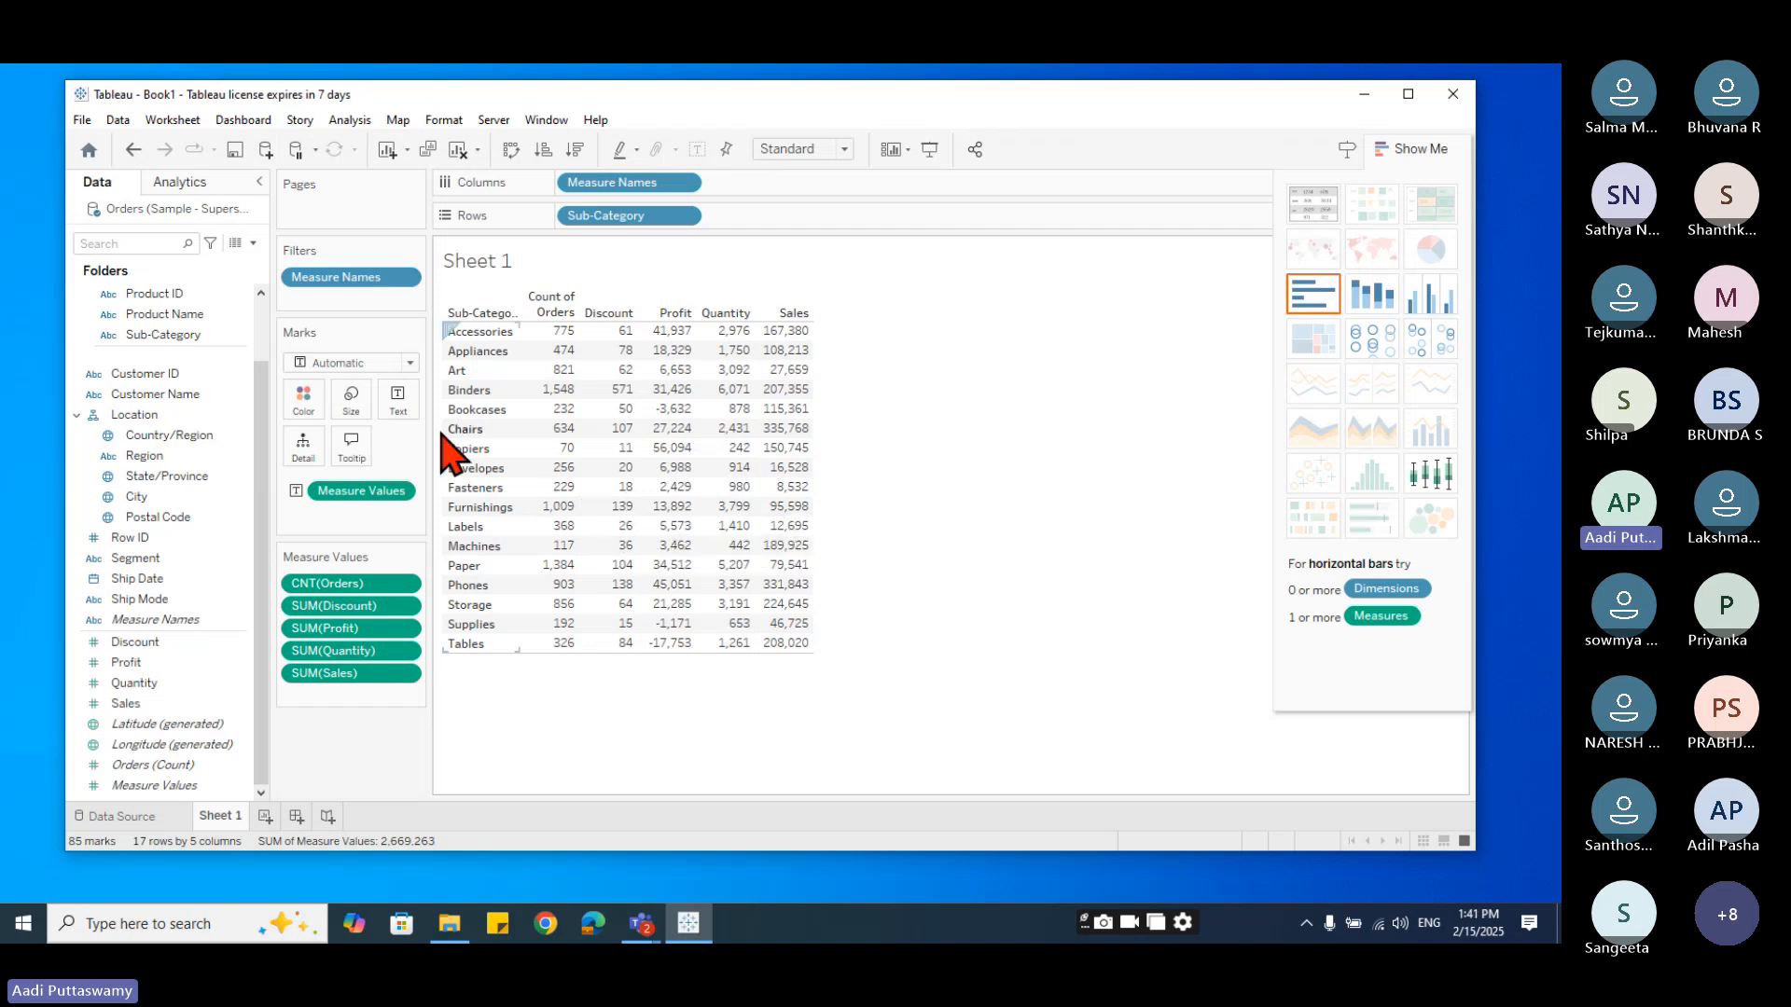
# - Collapse the Product Details folder and the Location hierarchy in the field list
pyautogui.scroll(2, 136, 390)
pyautogui.click(77, 293)
pyautogui.click(77, 361)
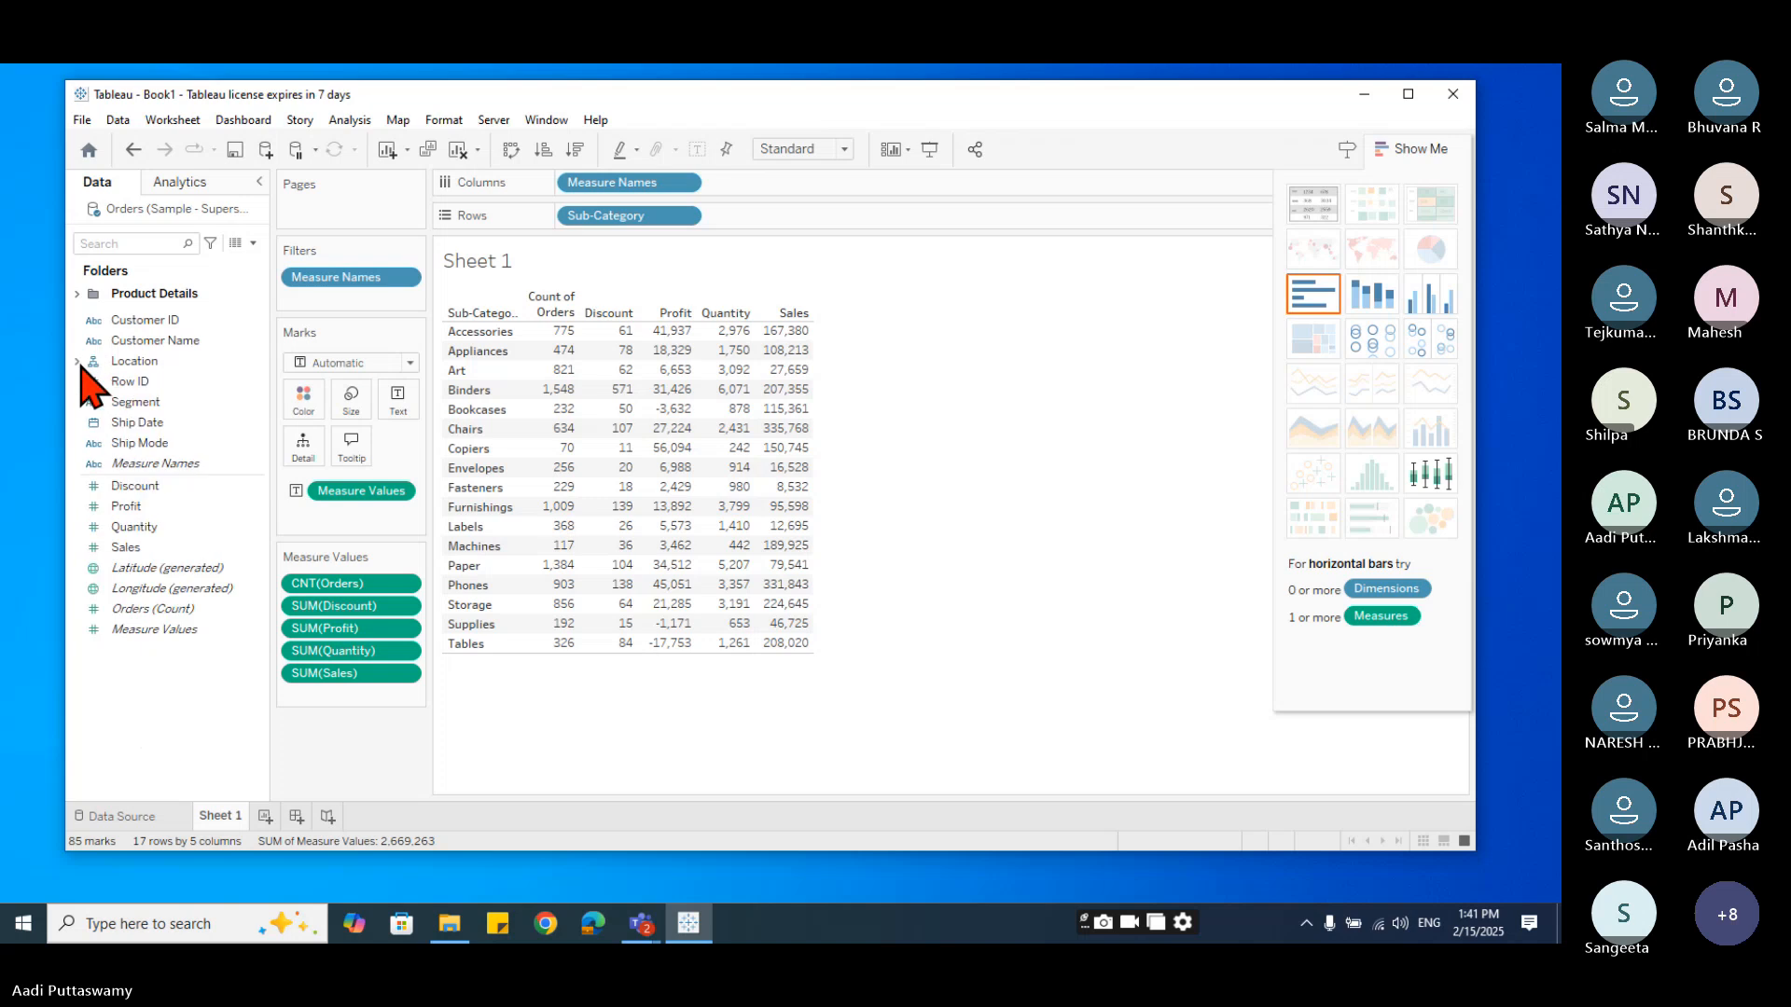
pyautogui.click(128, 362)
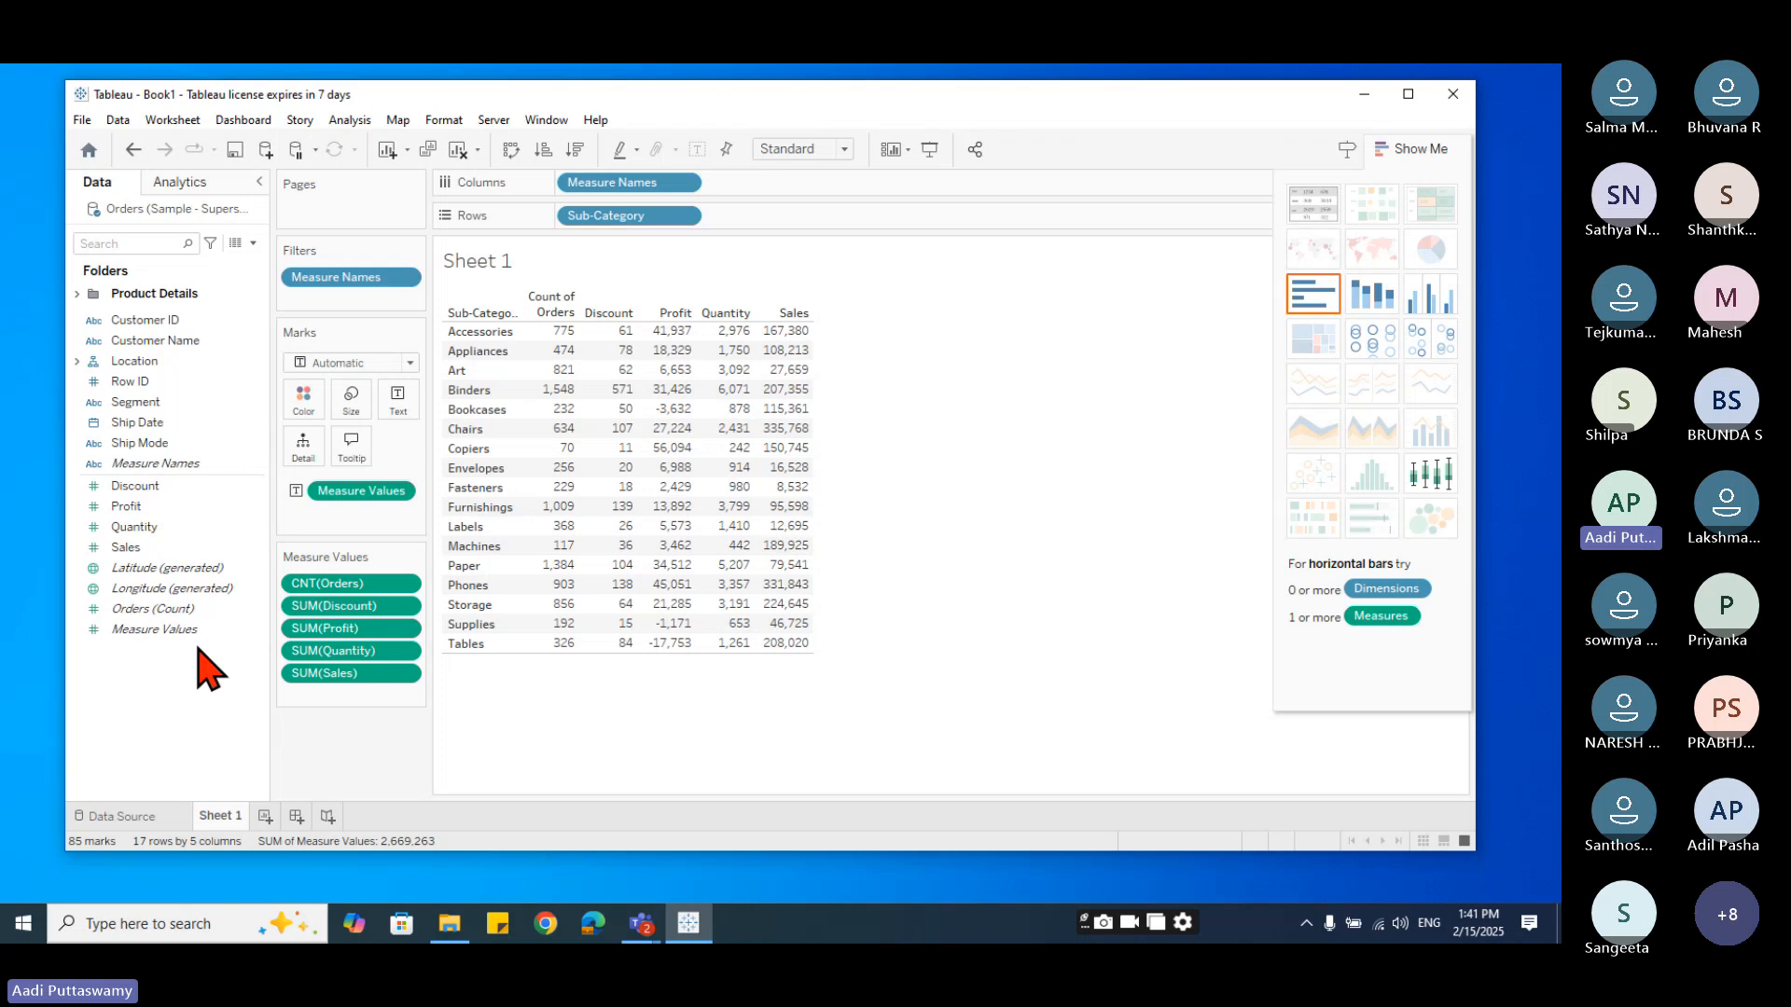
pyautogui.click(188, 383)
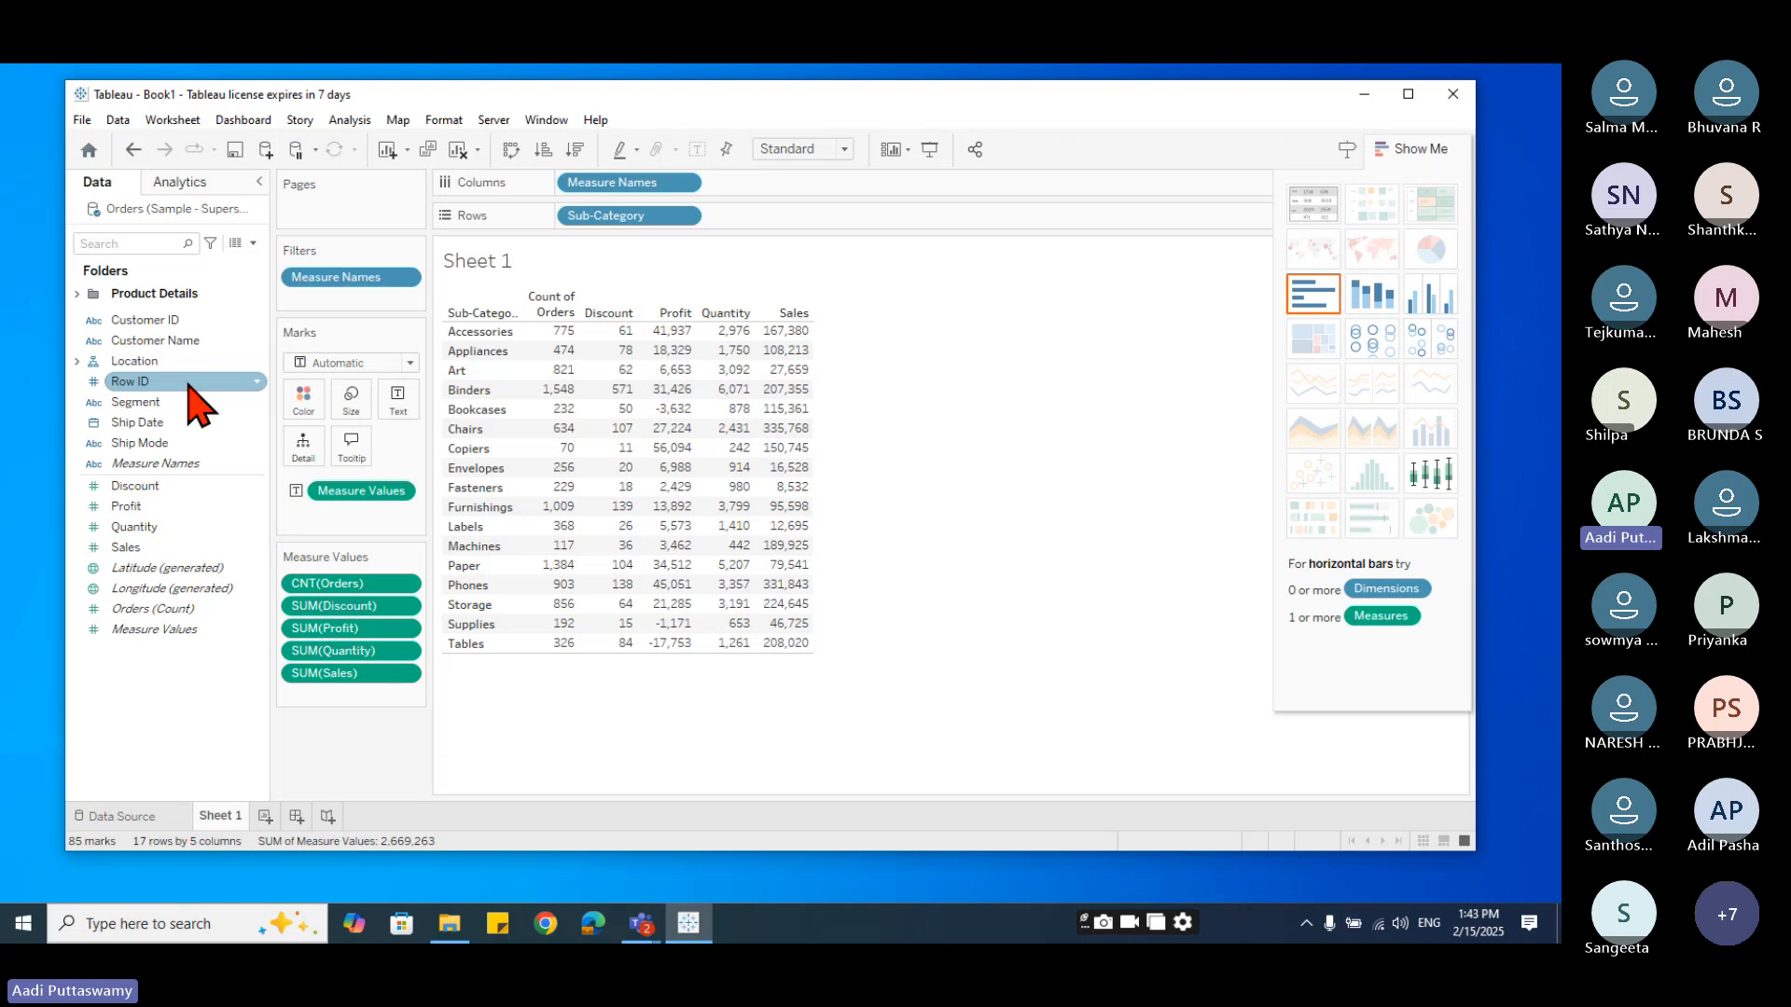
# - Switch to the Microsoft Teams meeting, read the participants' chat messages, and check the calendar
pyautogui.click(642, 923)
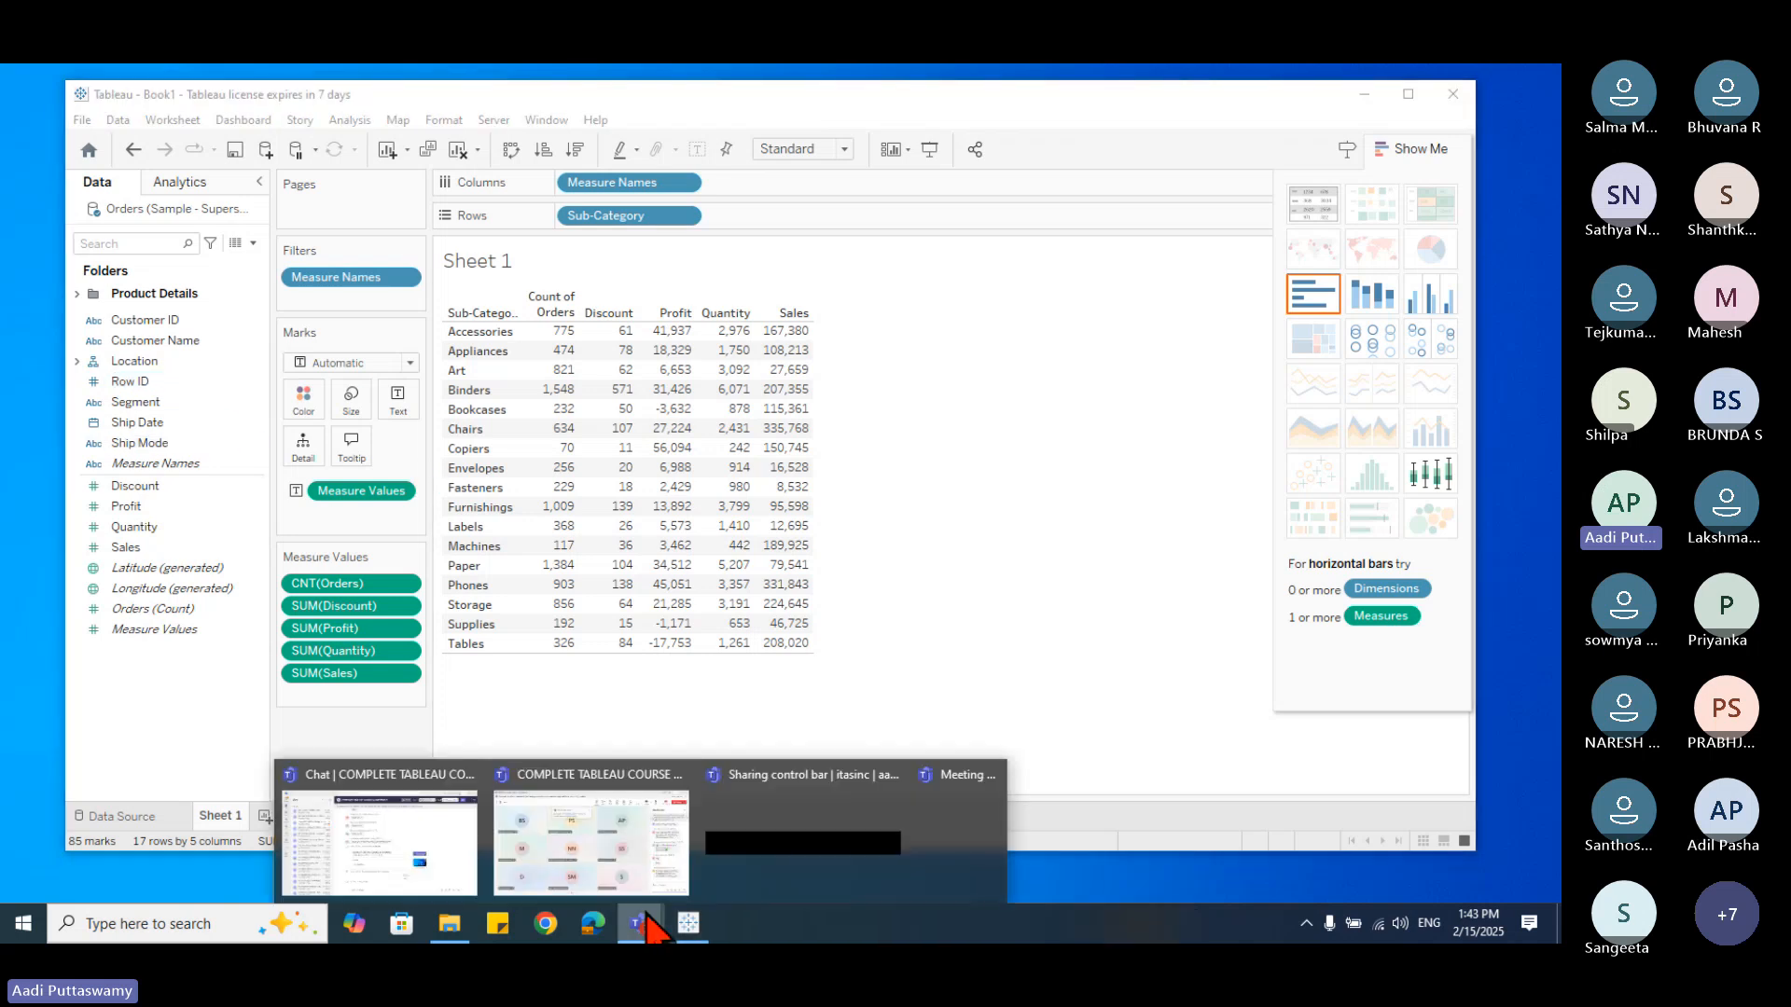
pyautogui.click(611, 854)
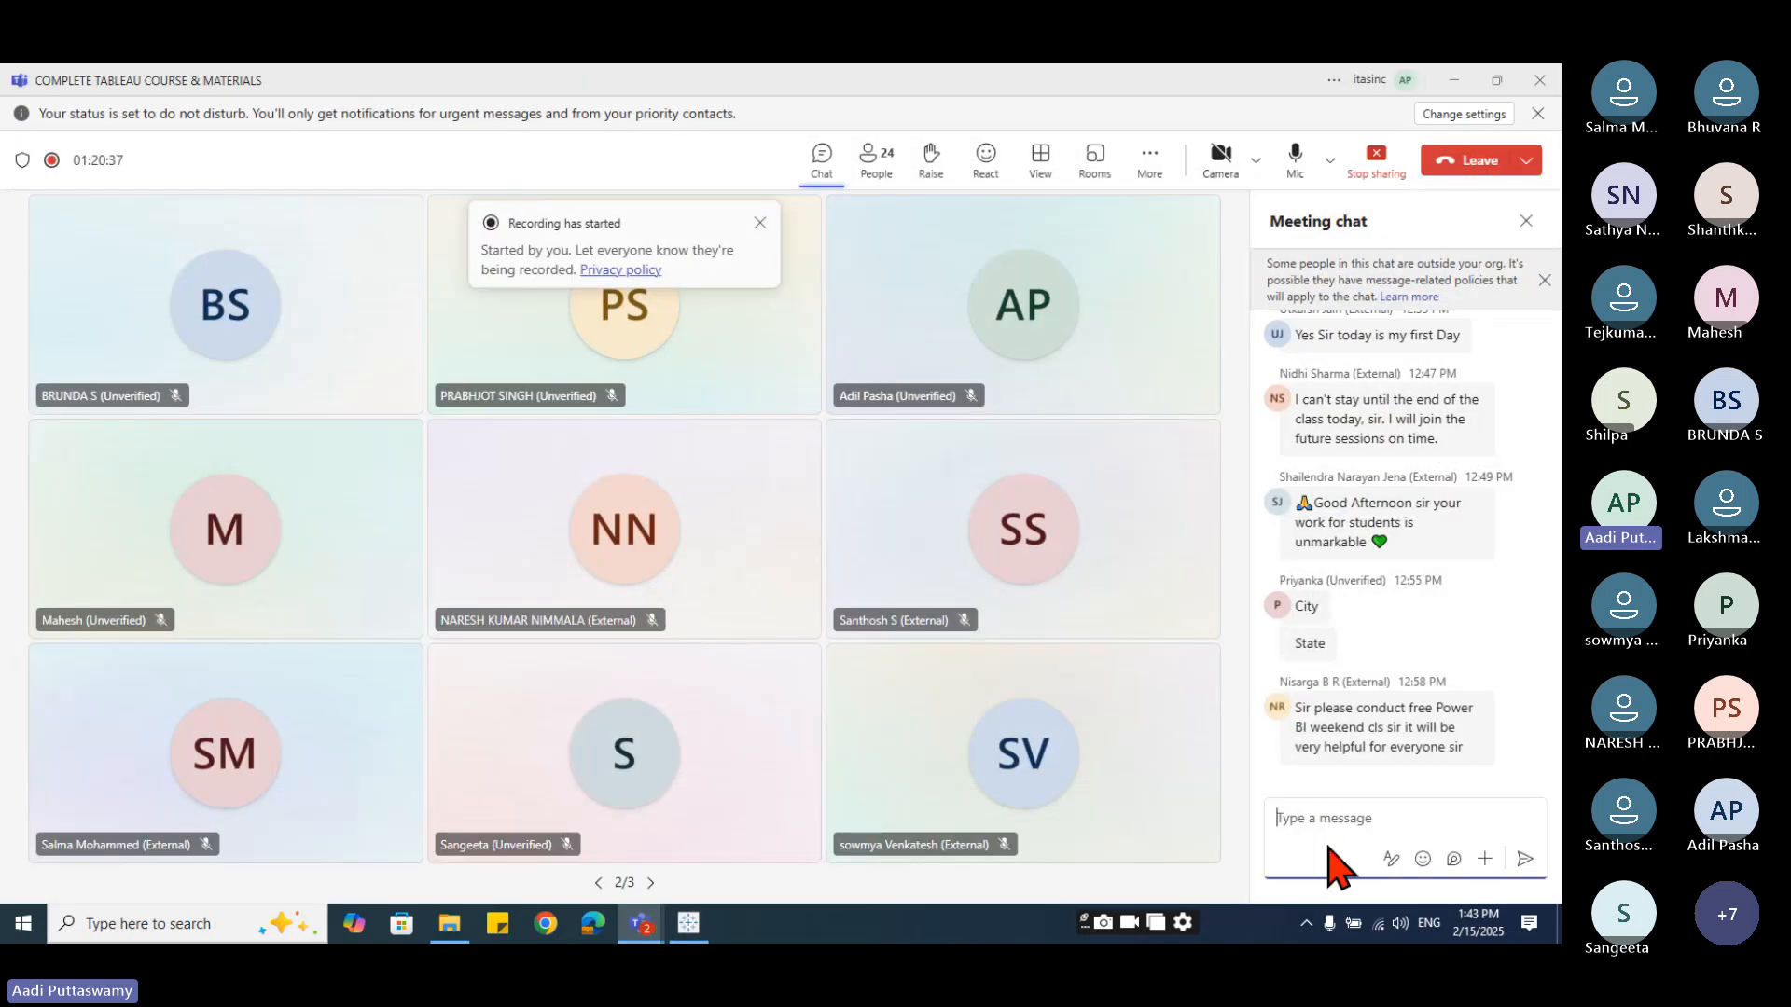
pyautogui.click(1330, 818)
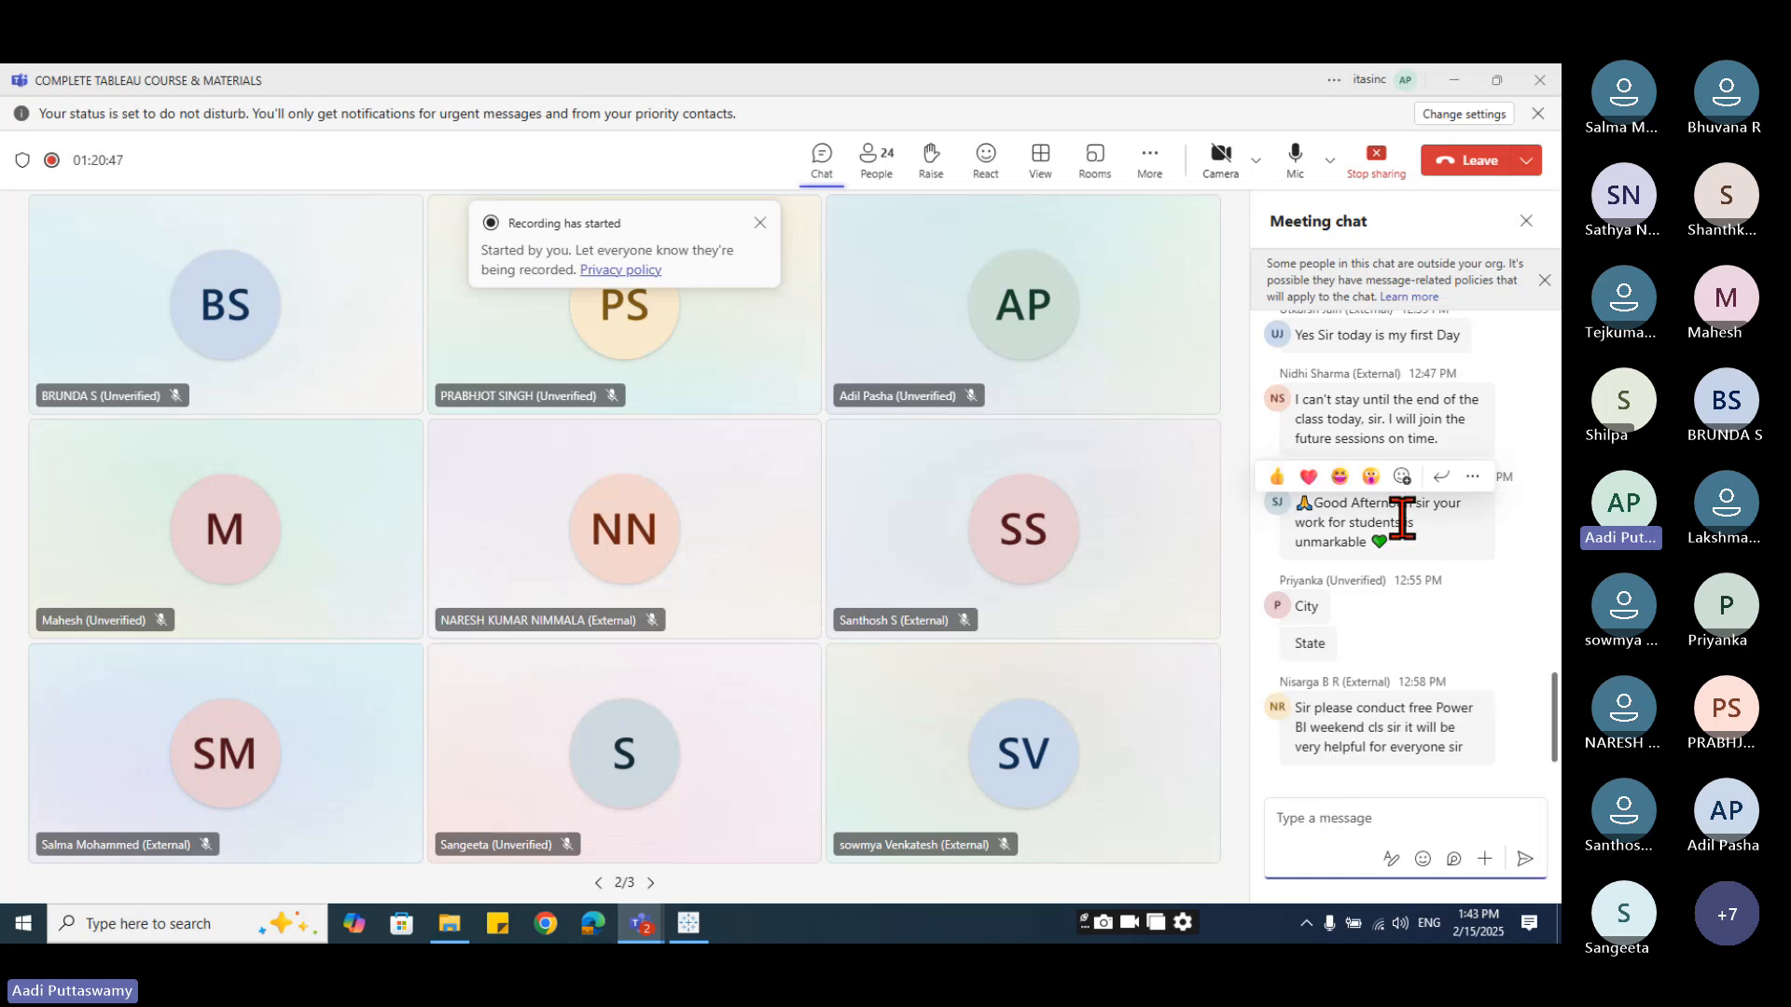
pyautogui.scroll(1, 1395, 578)
pyautogui.scroll(-1, 1388, 644)
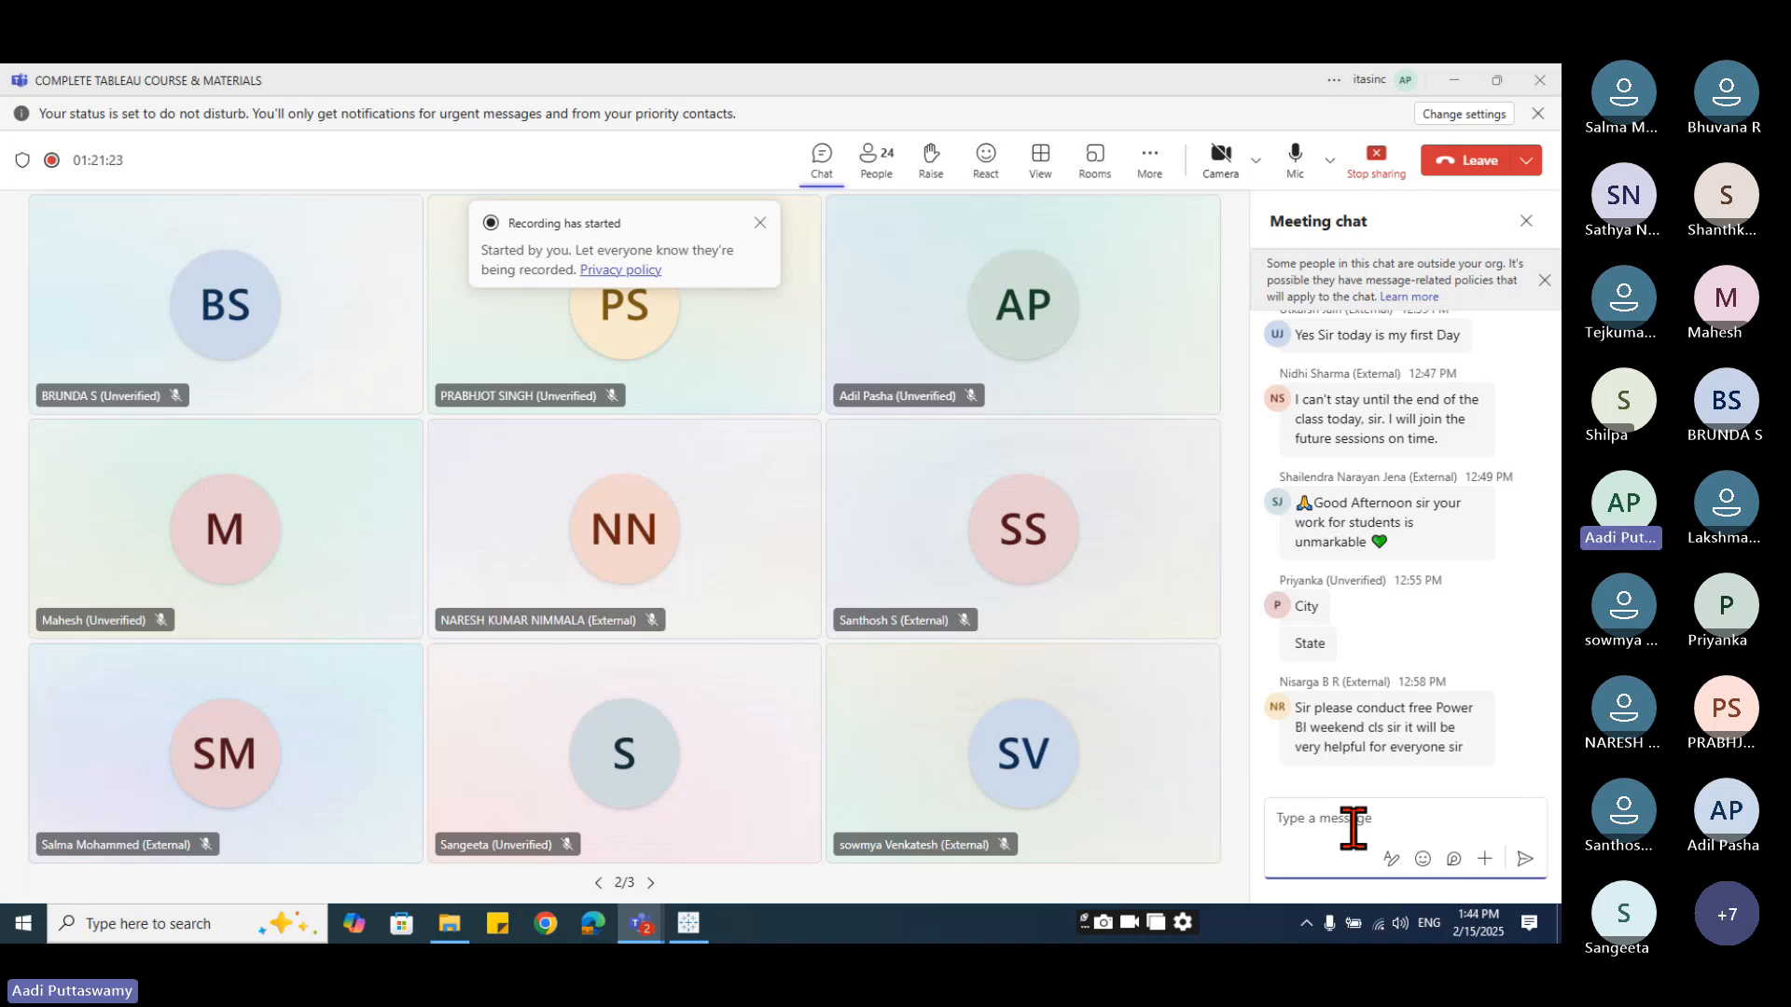
pyautogui.click(1504, 928)
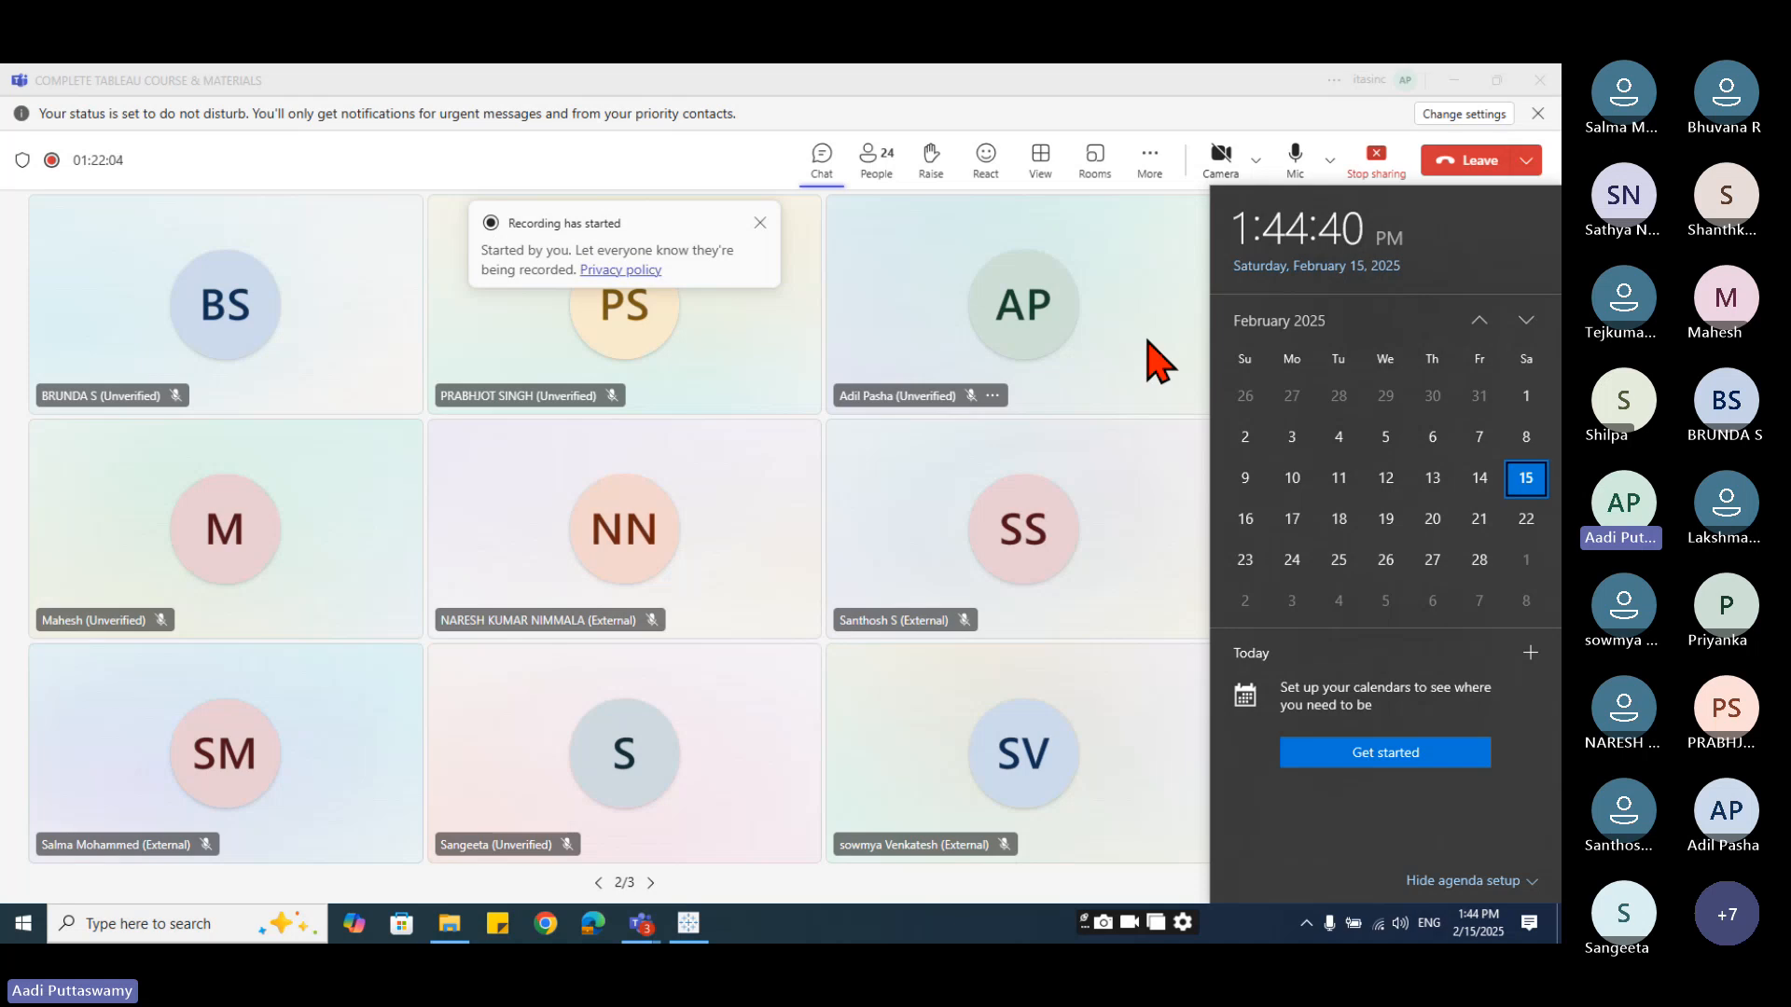
pyautogui.click(714, 177)
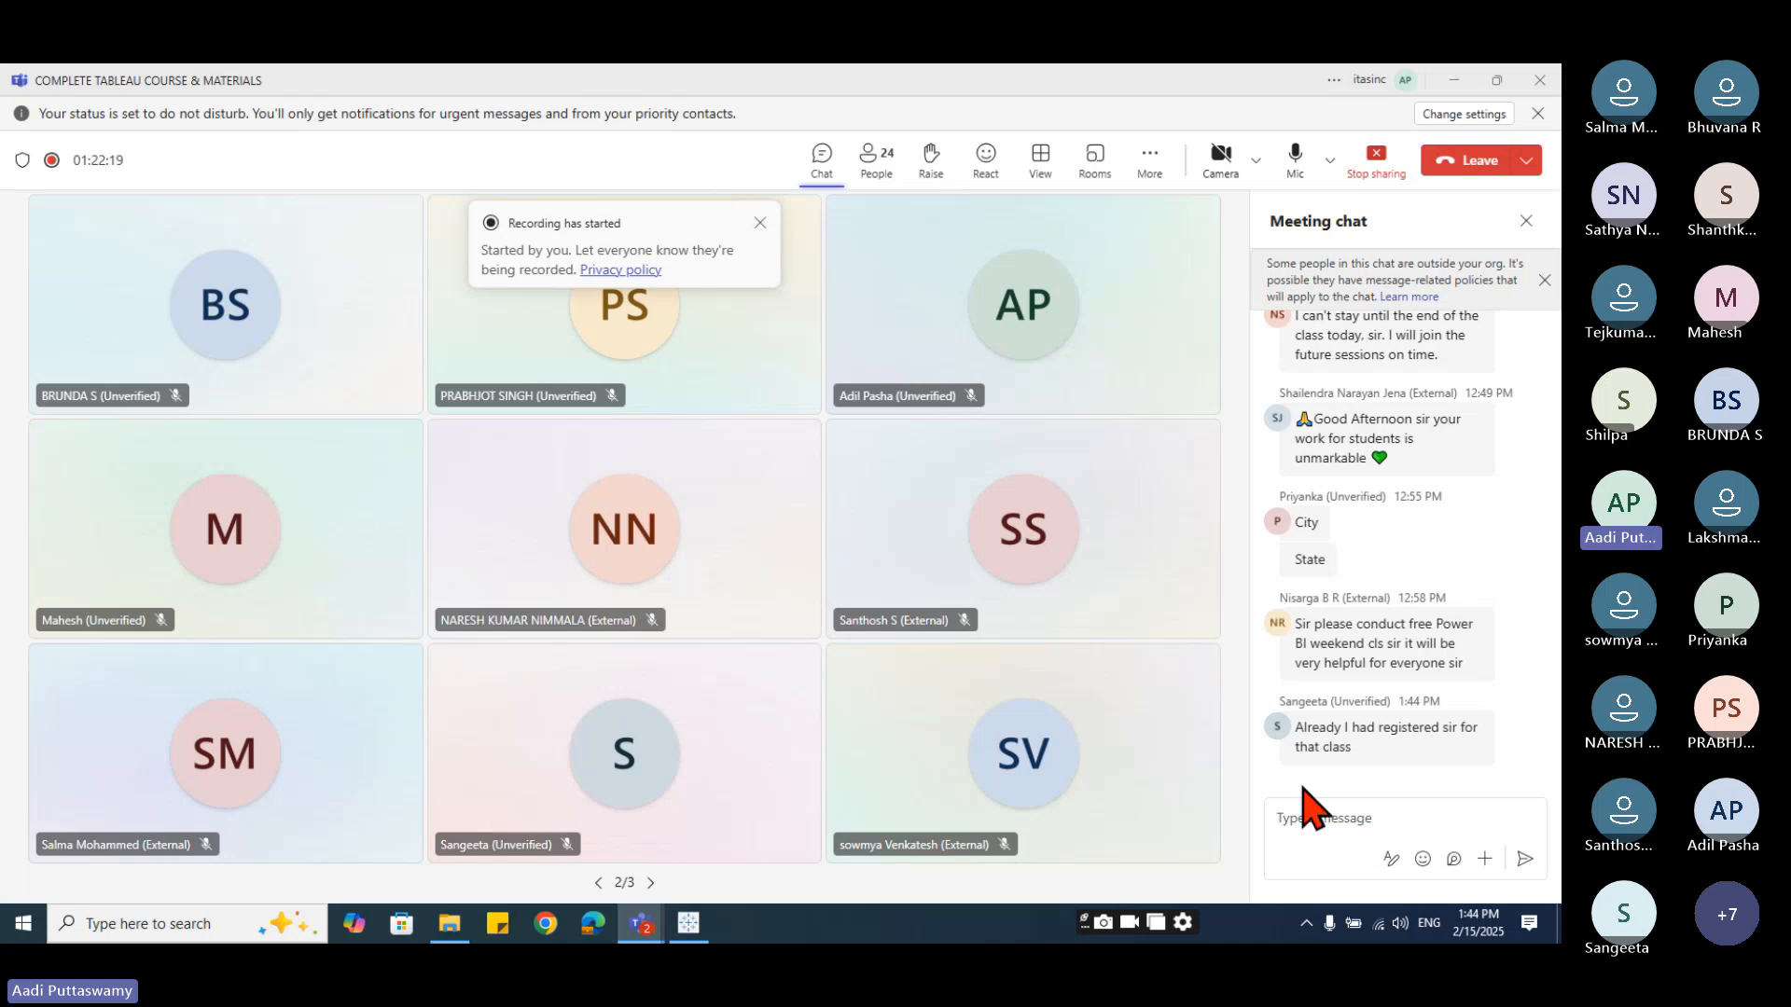
pyautogui.click(1296, 835)
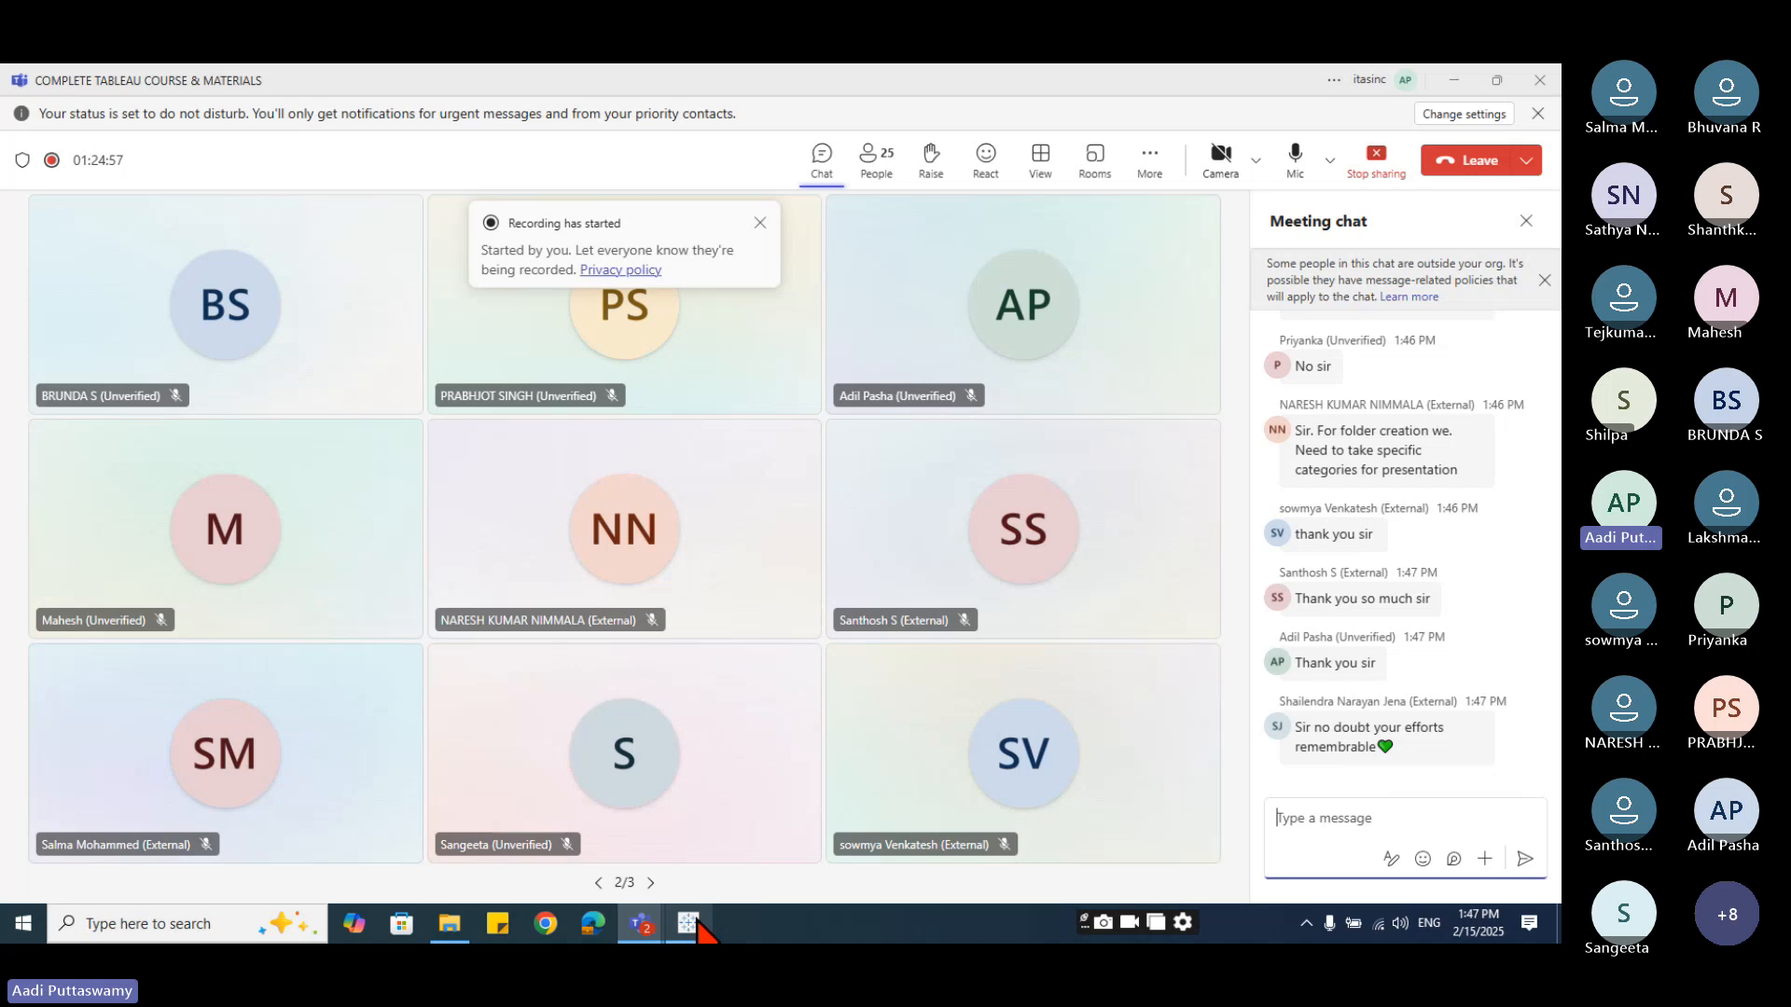
# - Switch back to Tableau, expand the Product Details folder and add the Ship Date field to it
pyautogui.moveTo(698, 925)
pyautogui.click(698, 881)
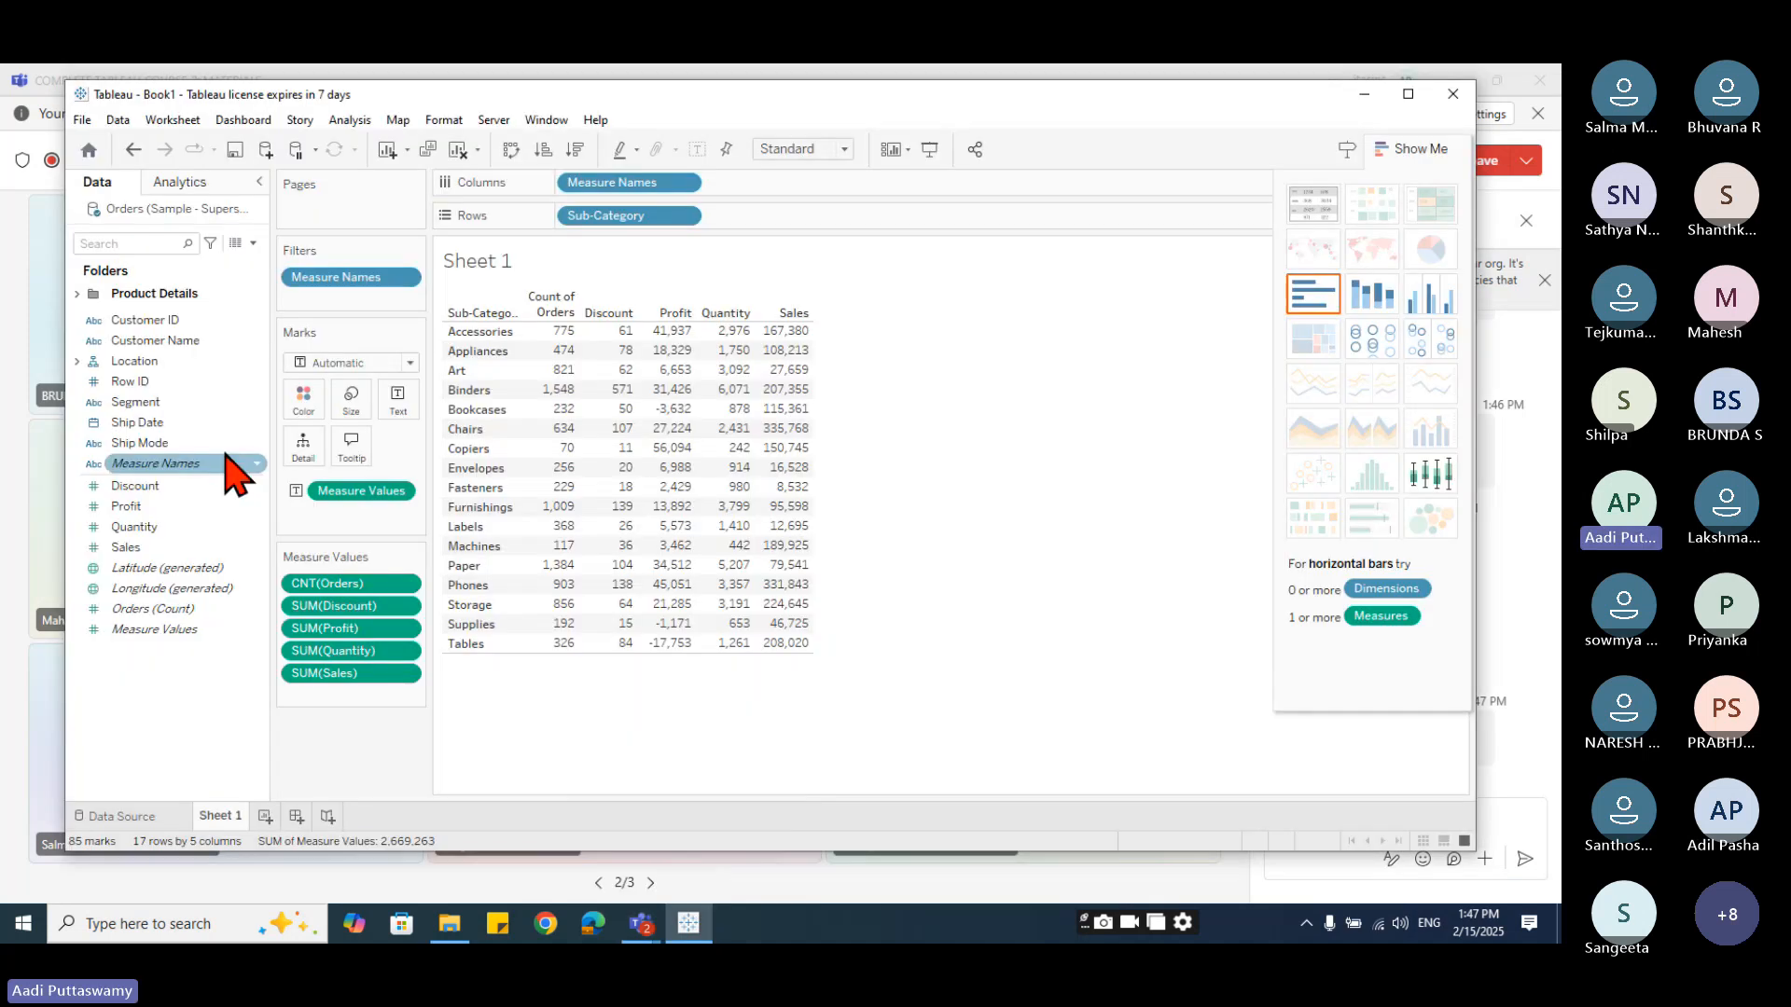
pyautogui.click(82, 297)
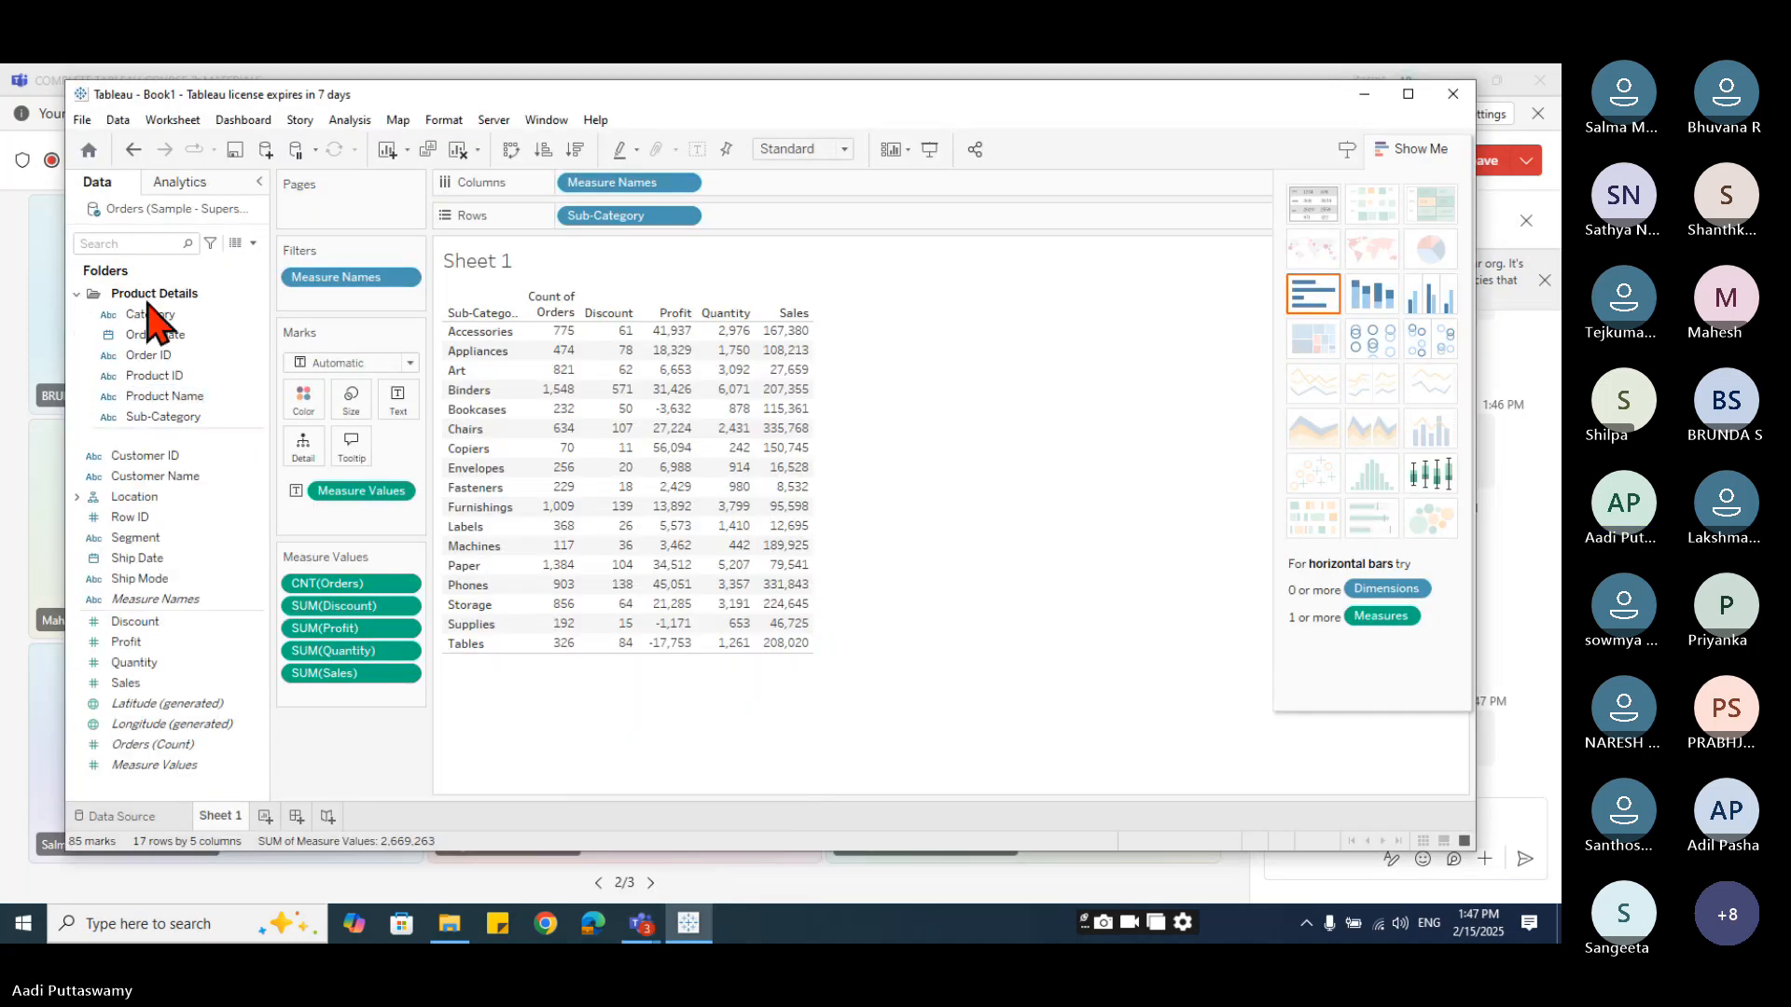
pyautogui.click(76, 294)
pyautogui.click(78, 294)
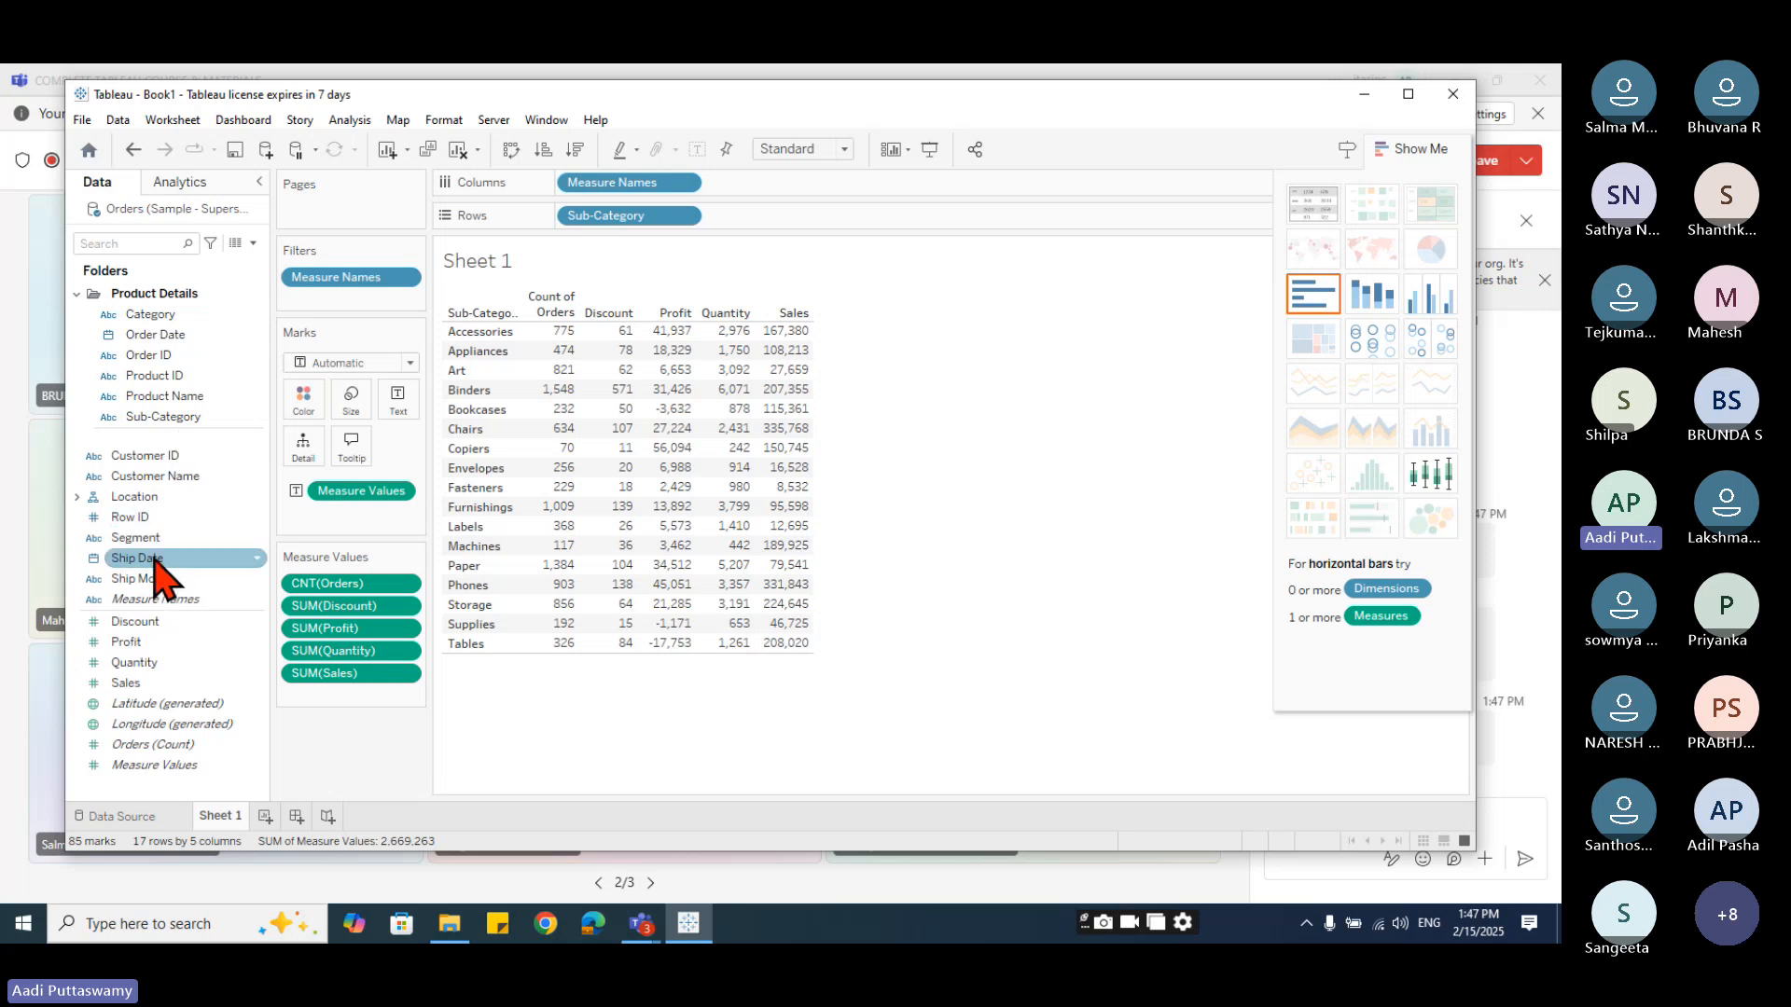
pyautogui.moveTo(159, 561); pyautogui.dragTo(166, 392)
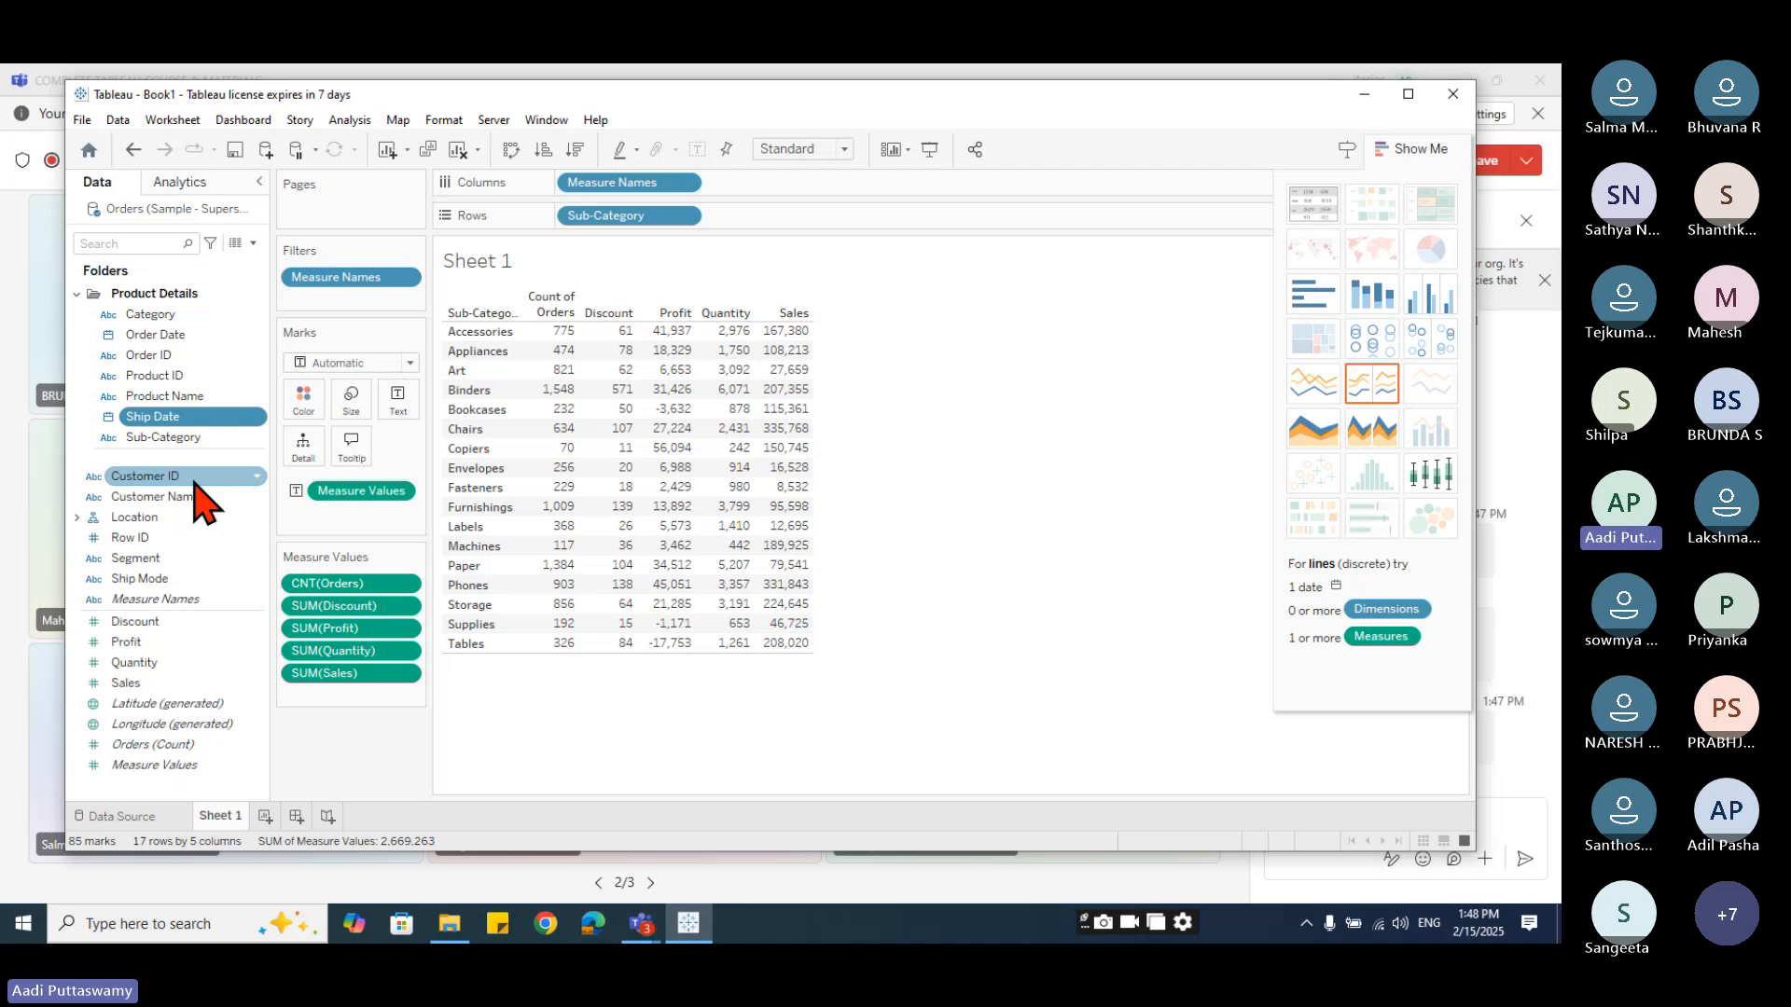
# - Check the Teams meeting chat, and examine the Orders table's fields and preview rows on Tableau's data source page
pyautogui.click(688, 922)
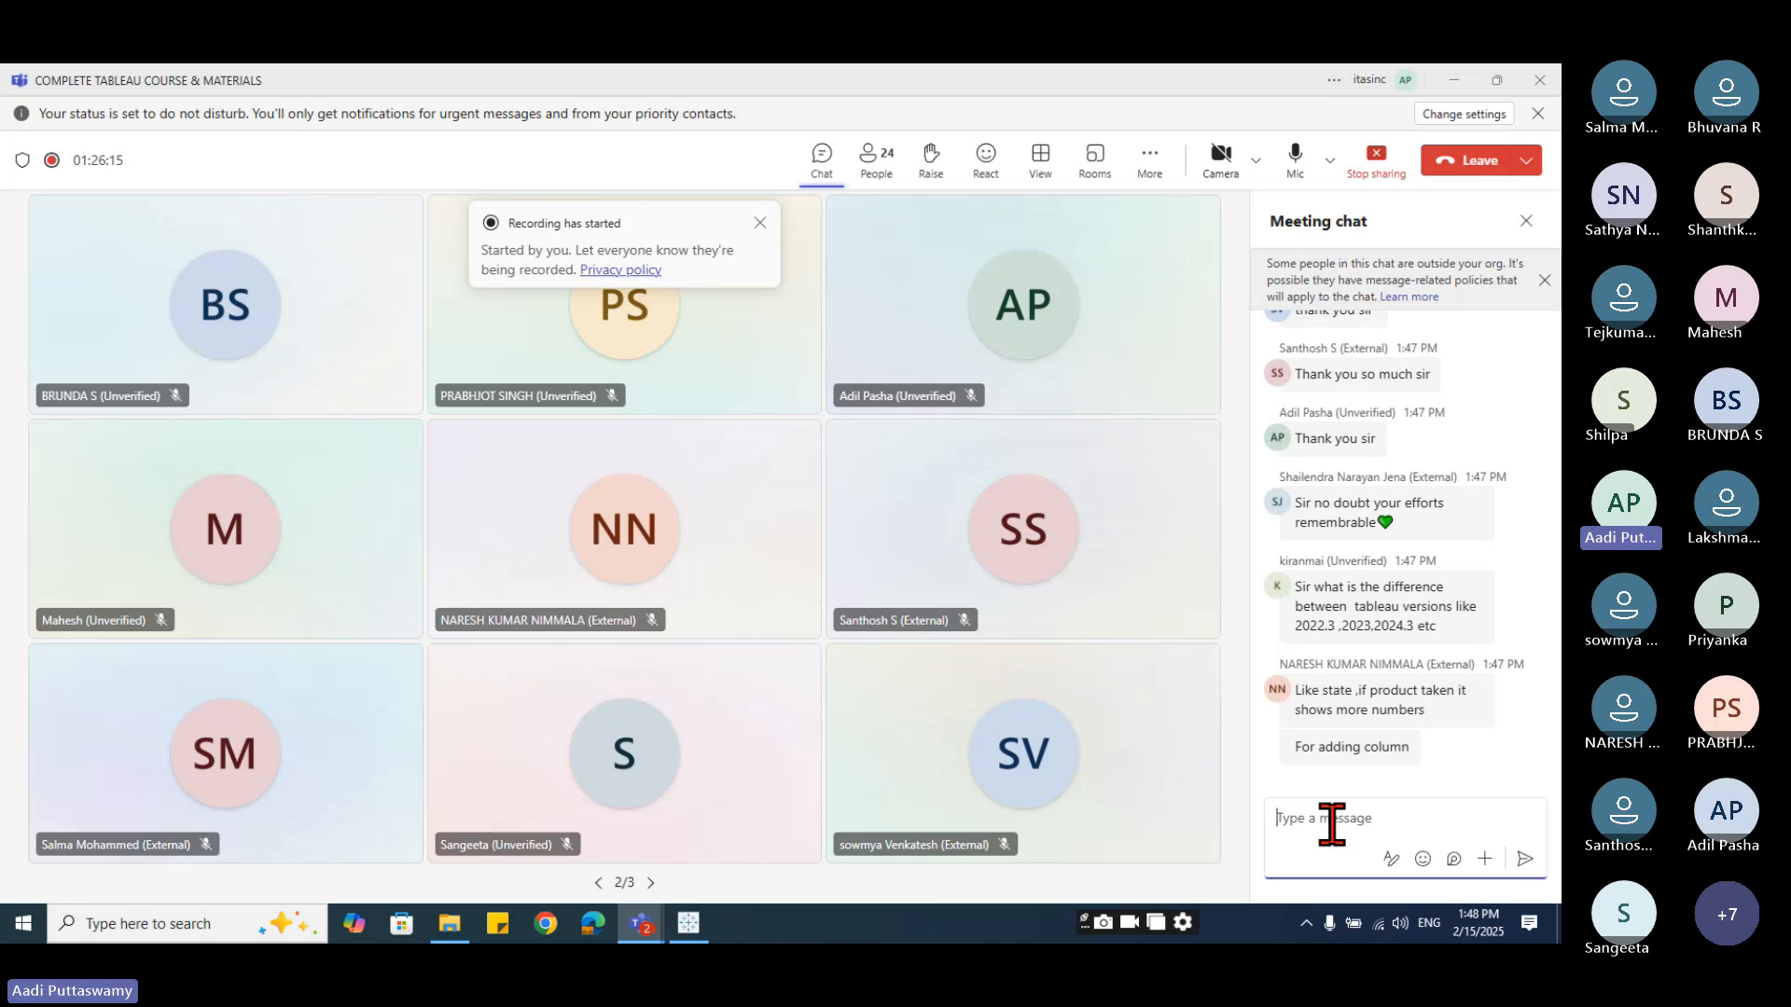
pyautogui.click(690, 924)
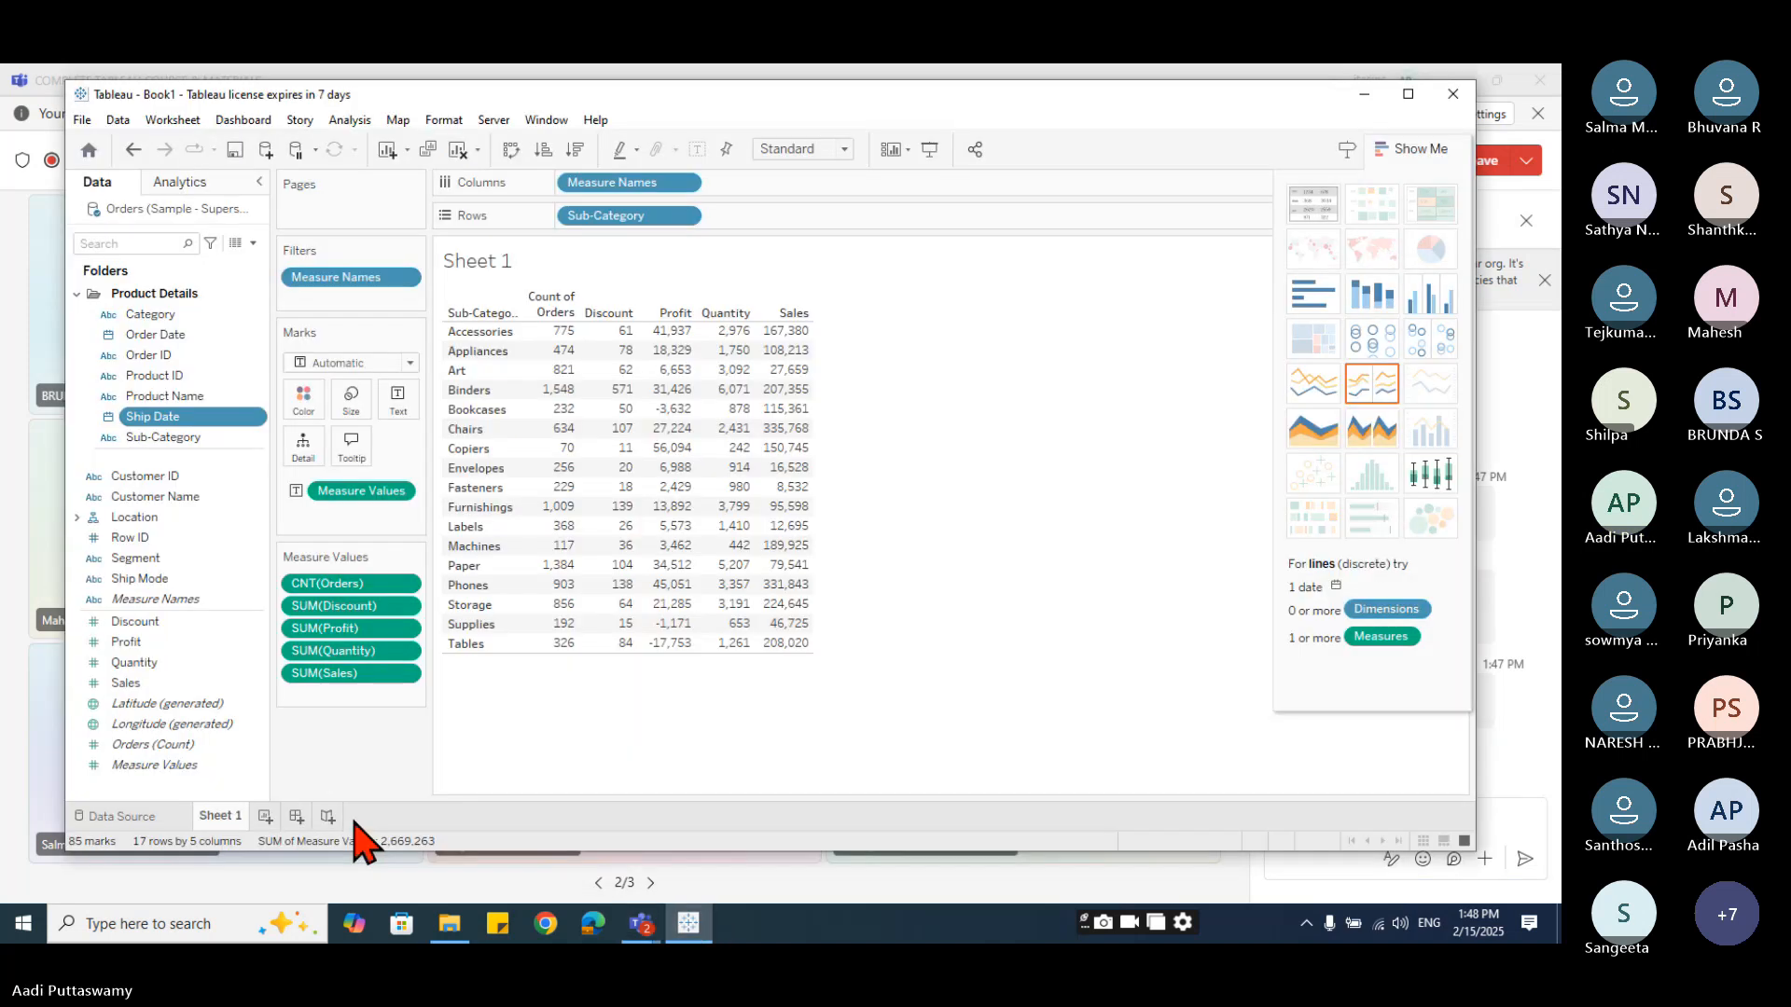
pyautogui.click(140, 818)
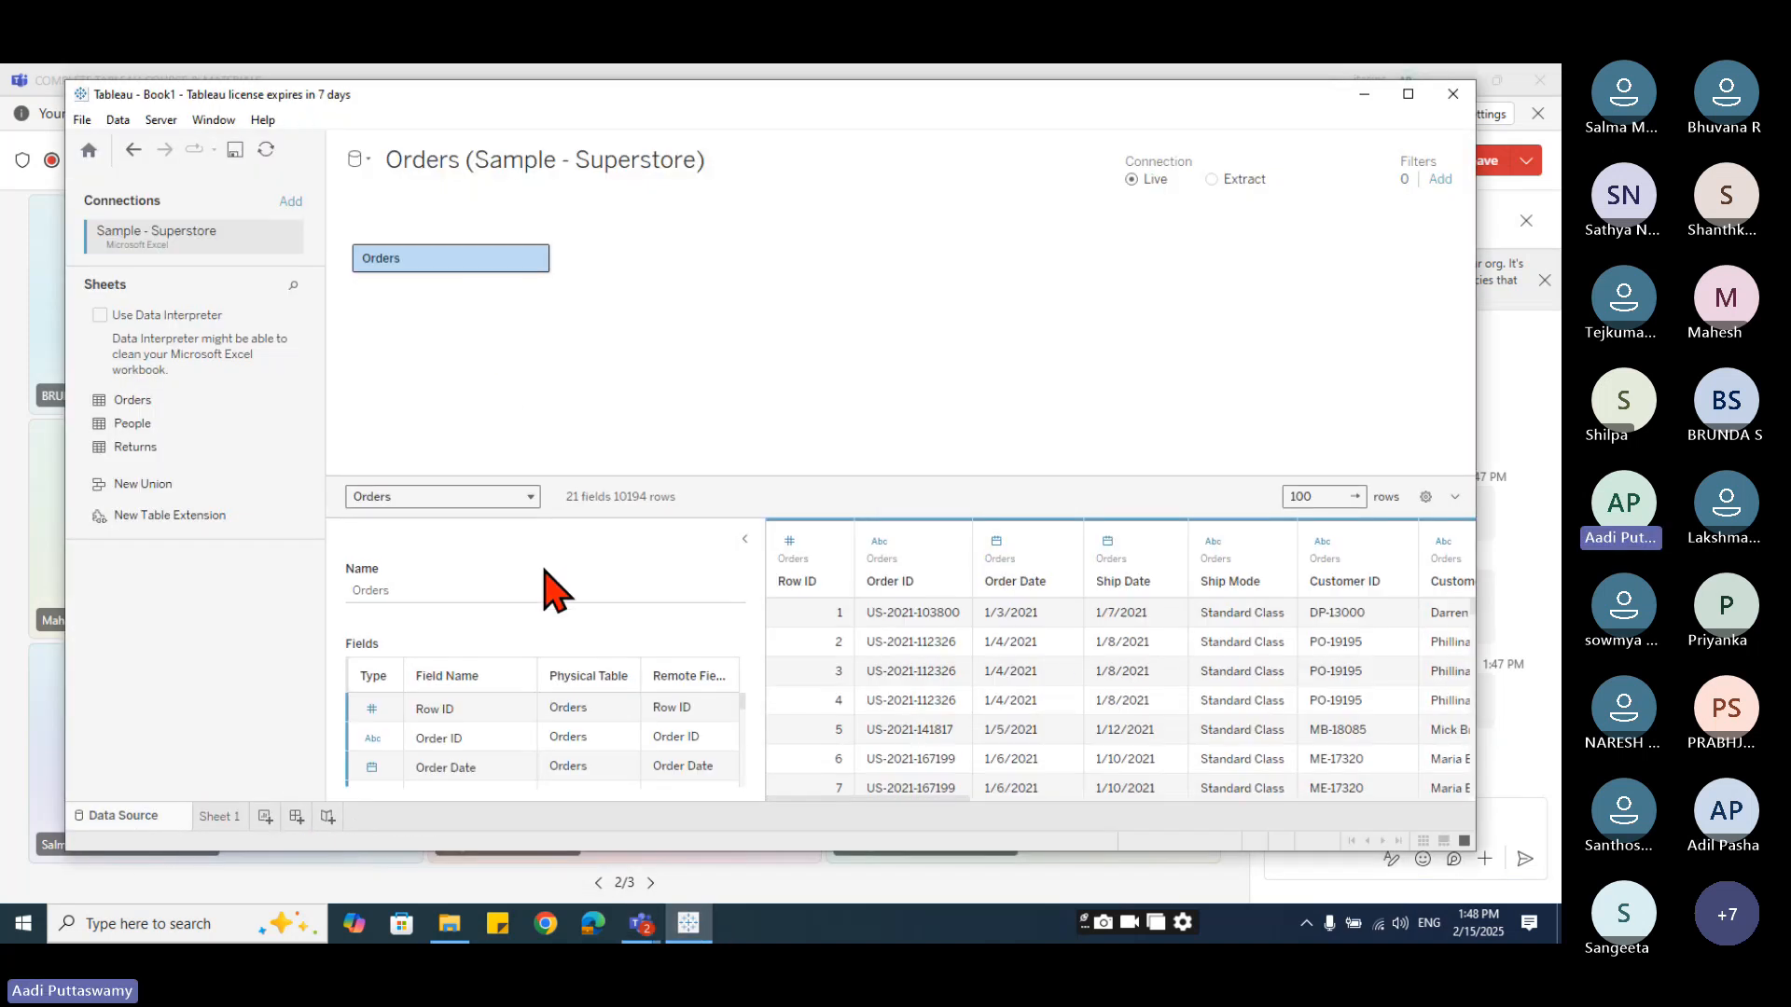
pyautogui.click(745, 541)
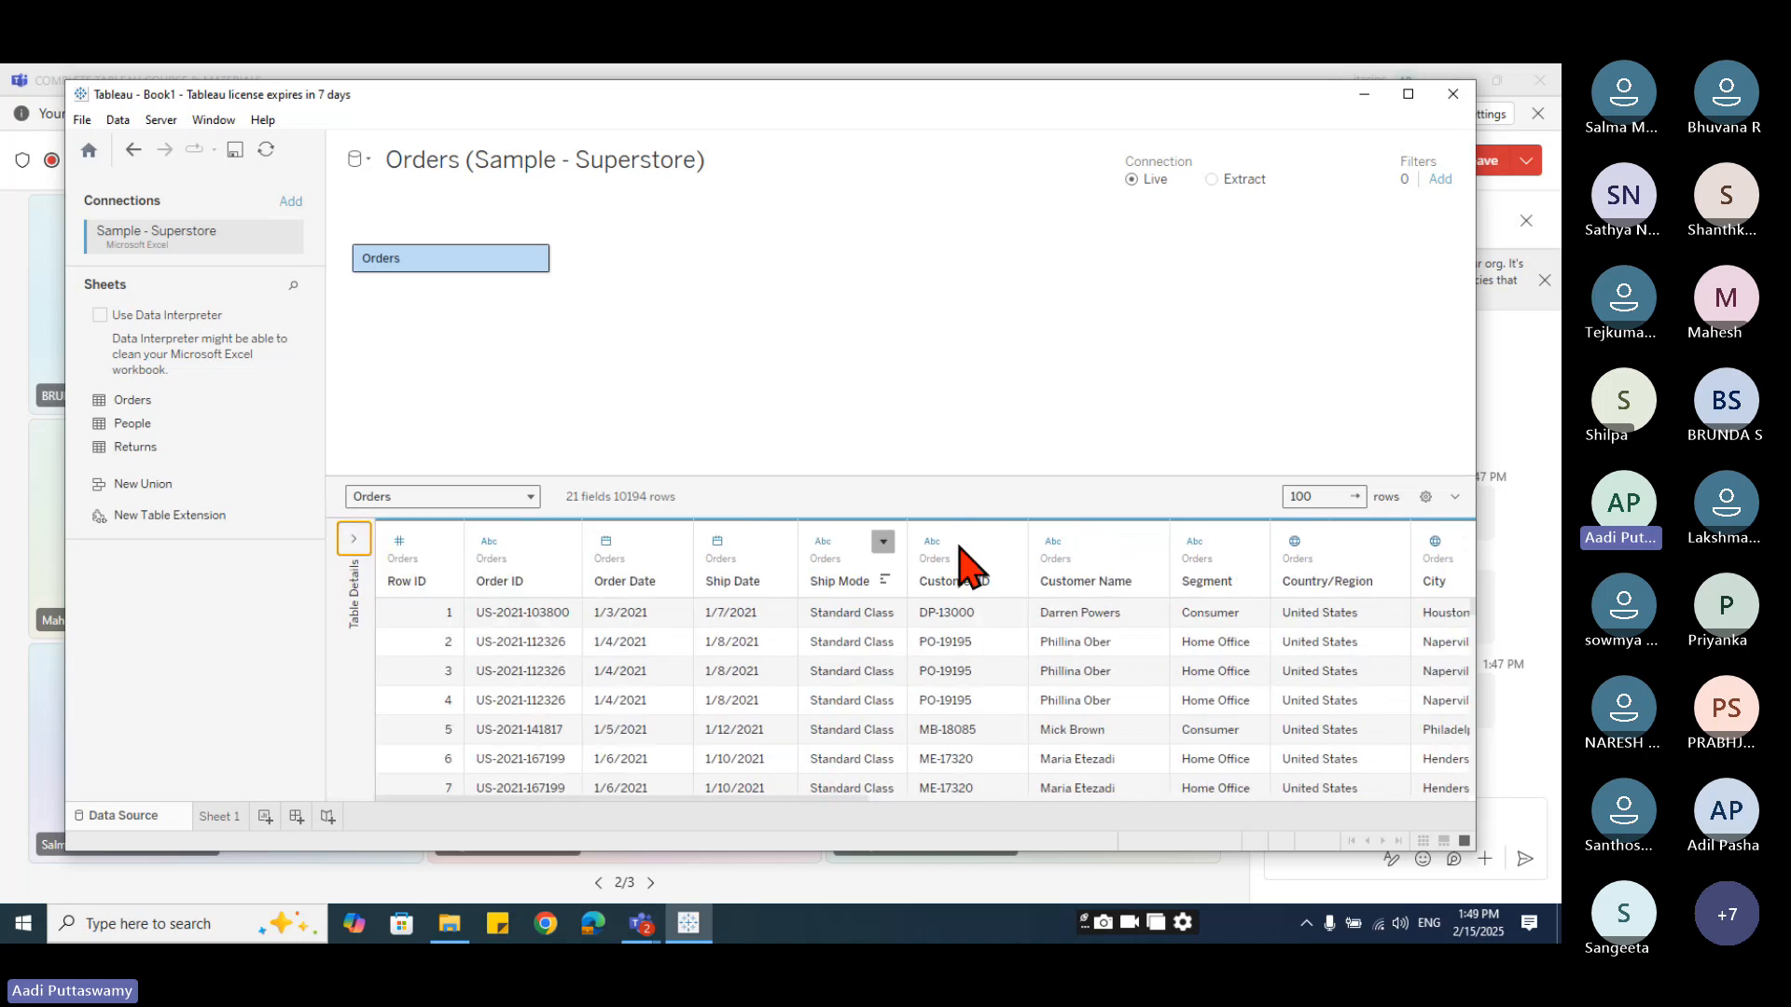
pyautogui.click(354, 539)
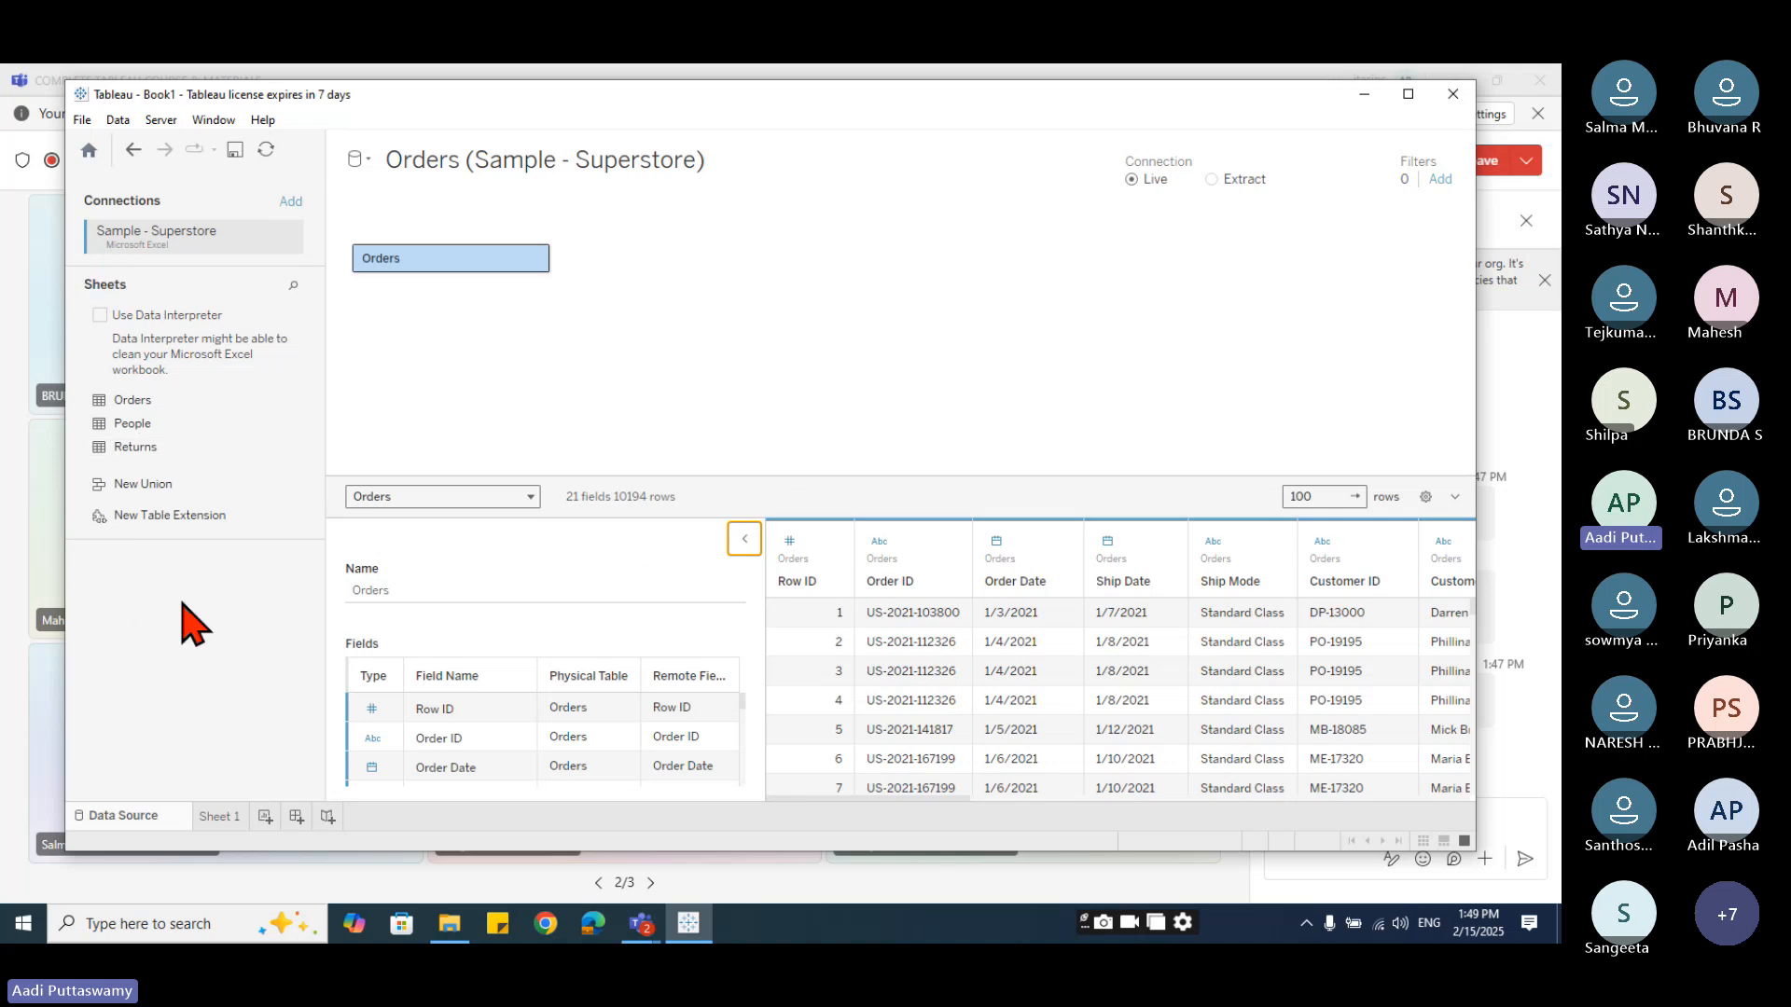
pyautogui.click(220, 817)
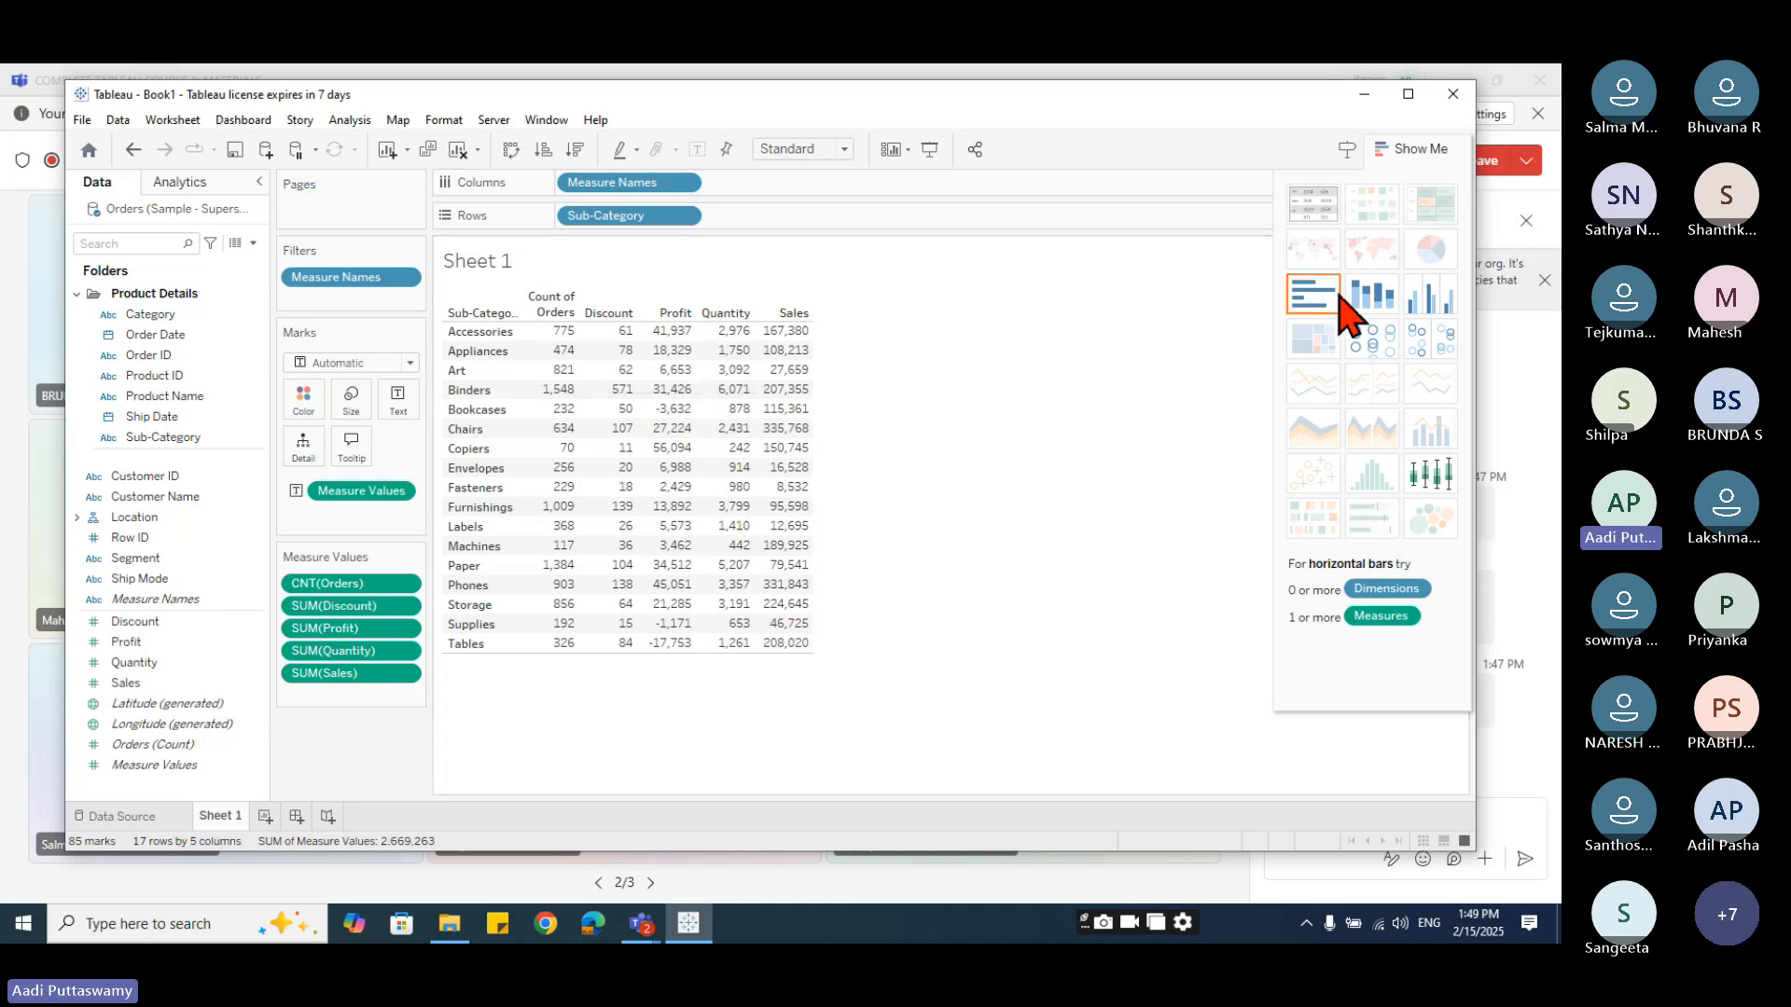
# - Glance at the Teams meeting chat, return to Tableau, and group the listed fields by data source table
pyautogui.click(1365, 95)
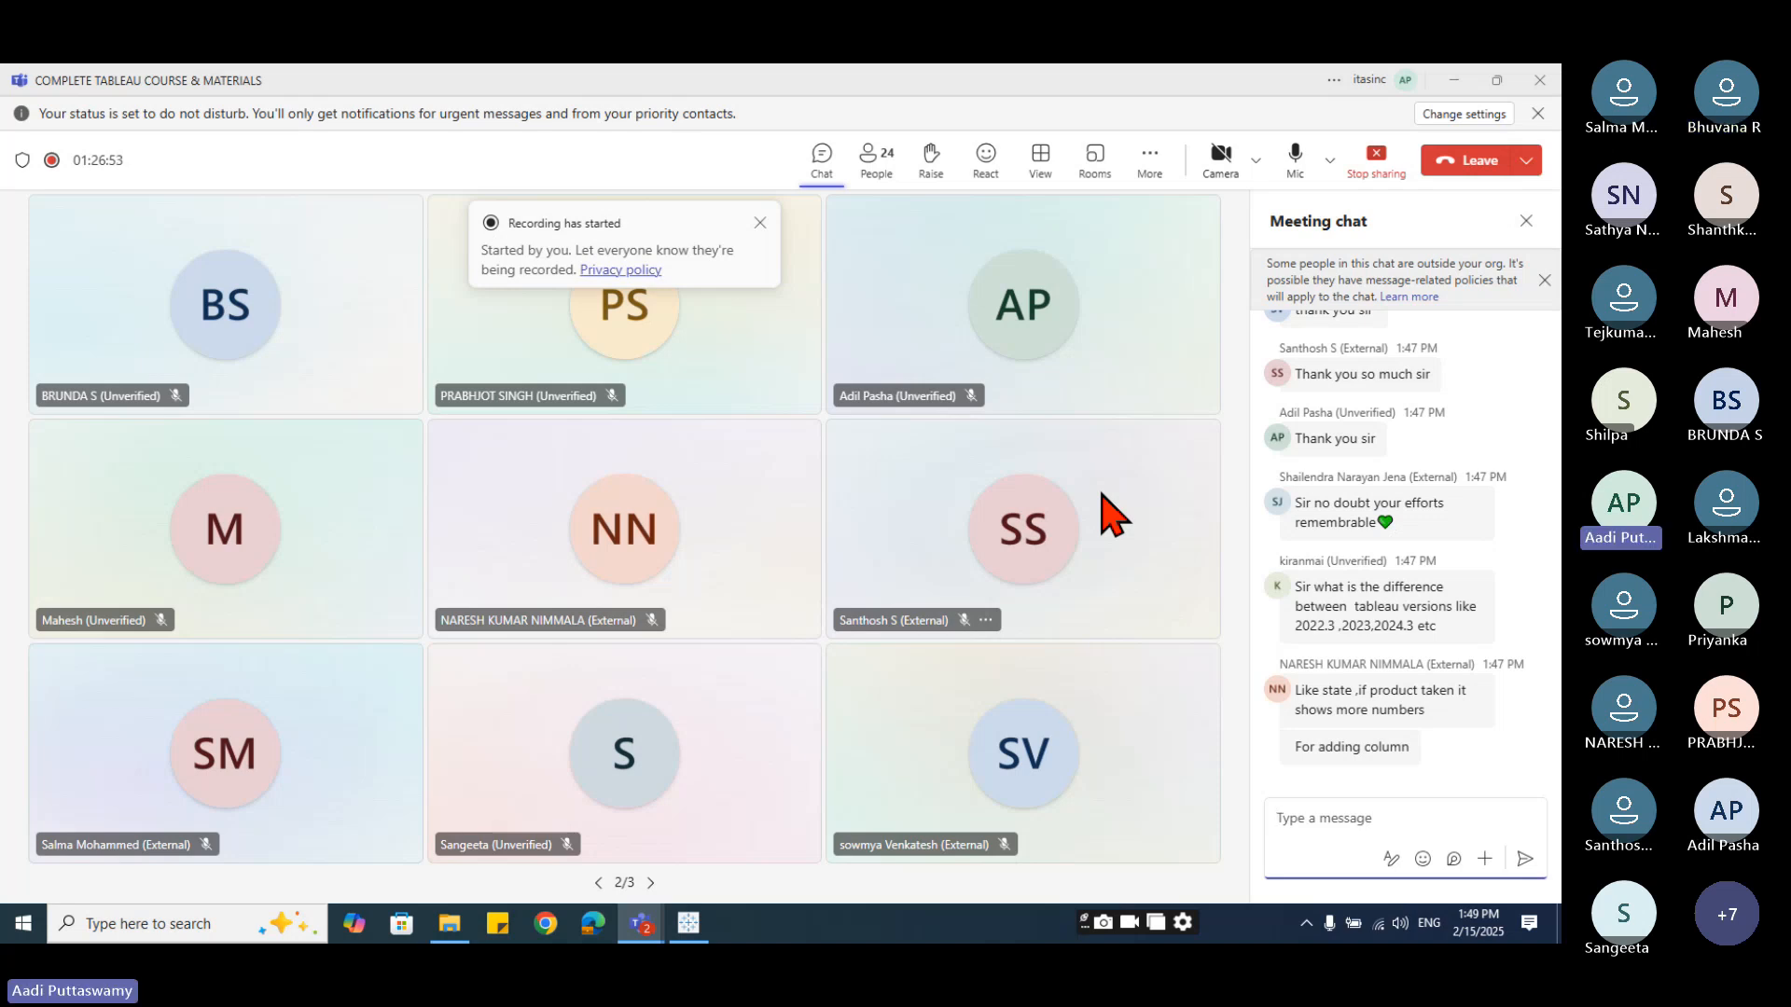
pyautogui.click(689, 925)
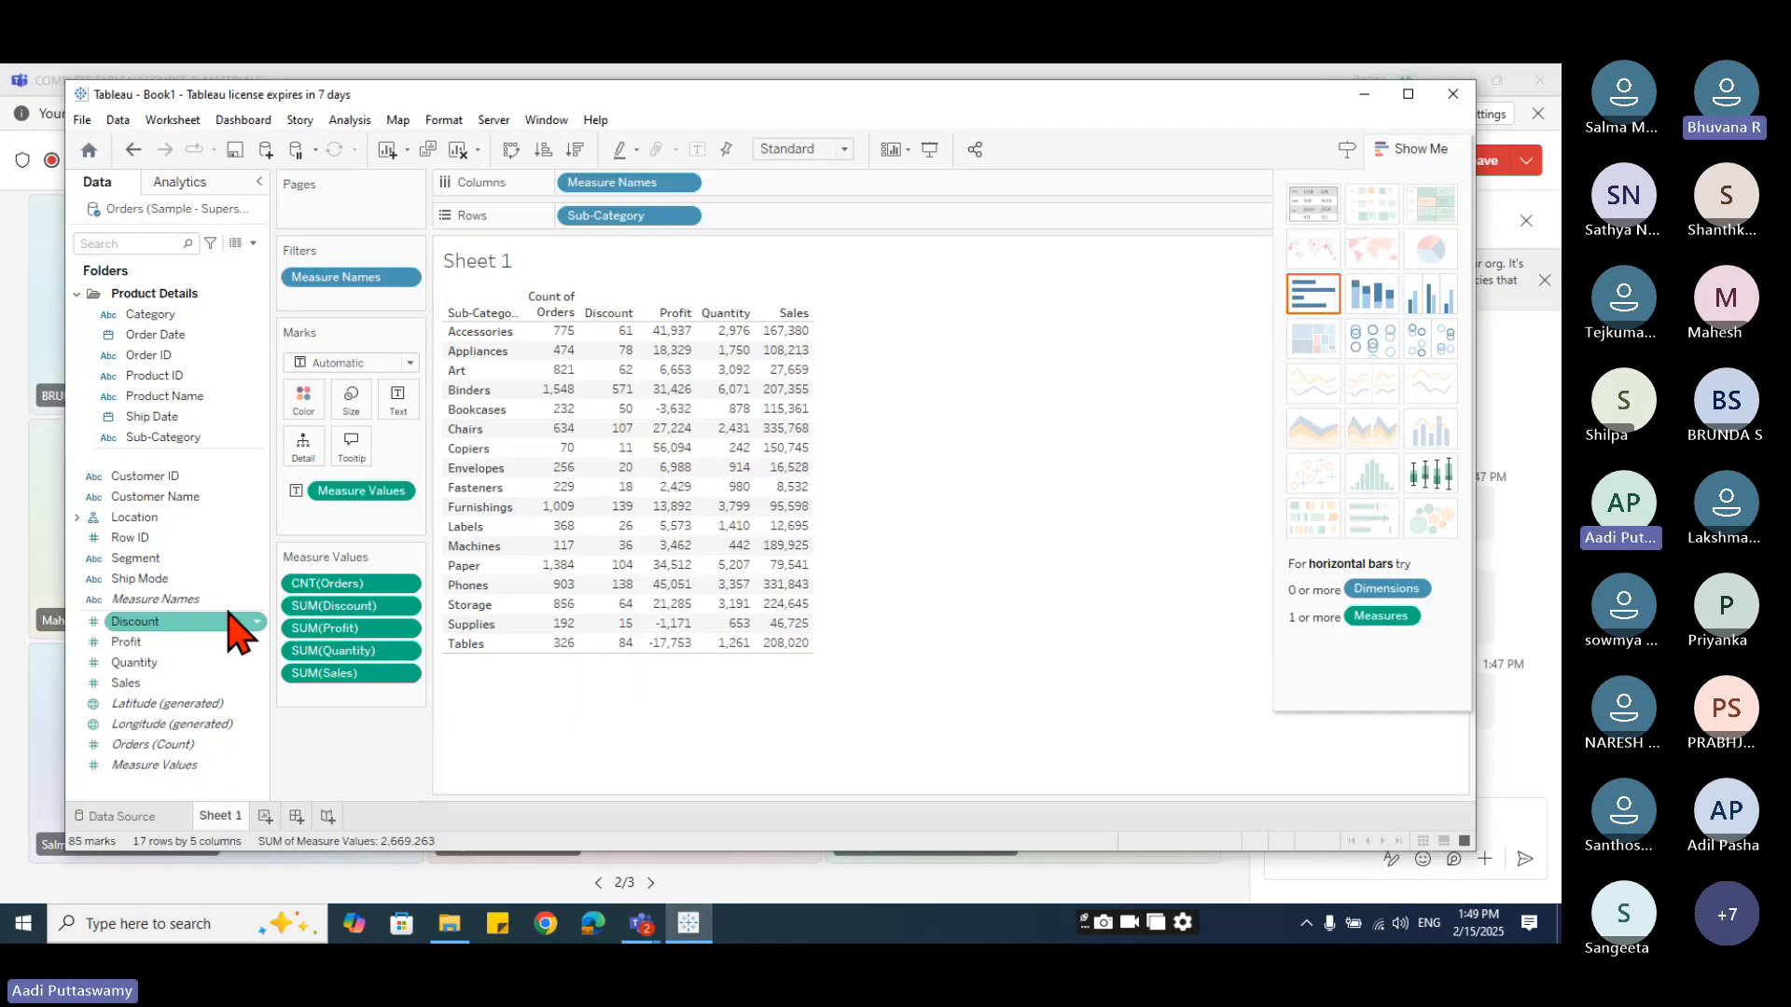
pyautogui.rightClick(164, 500)
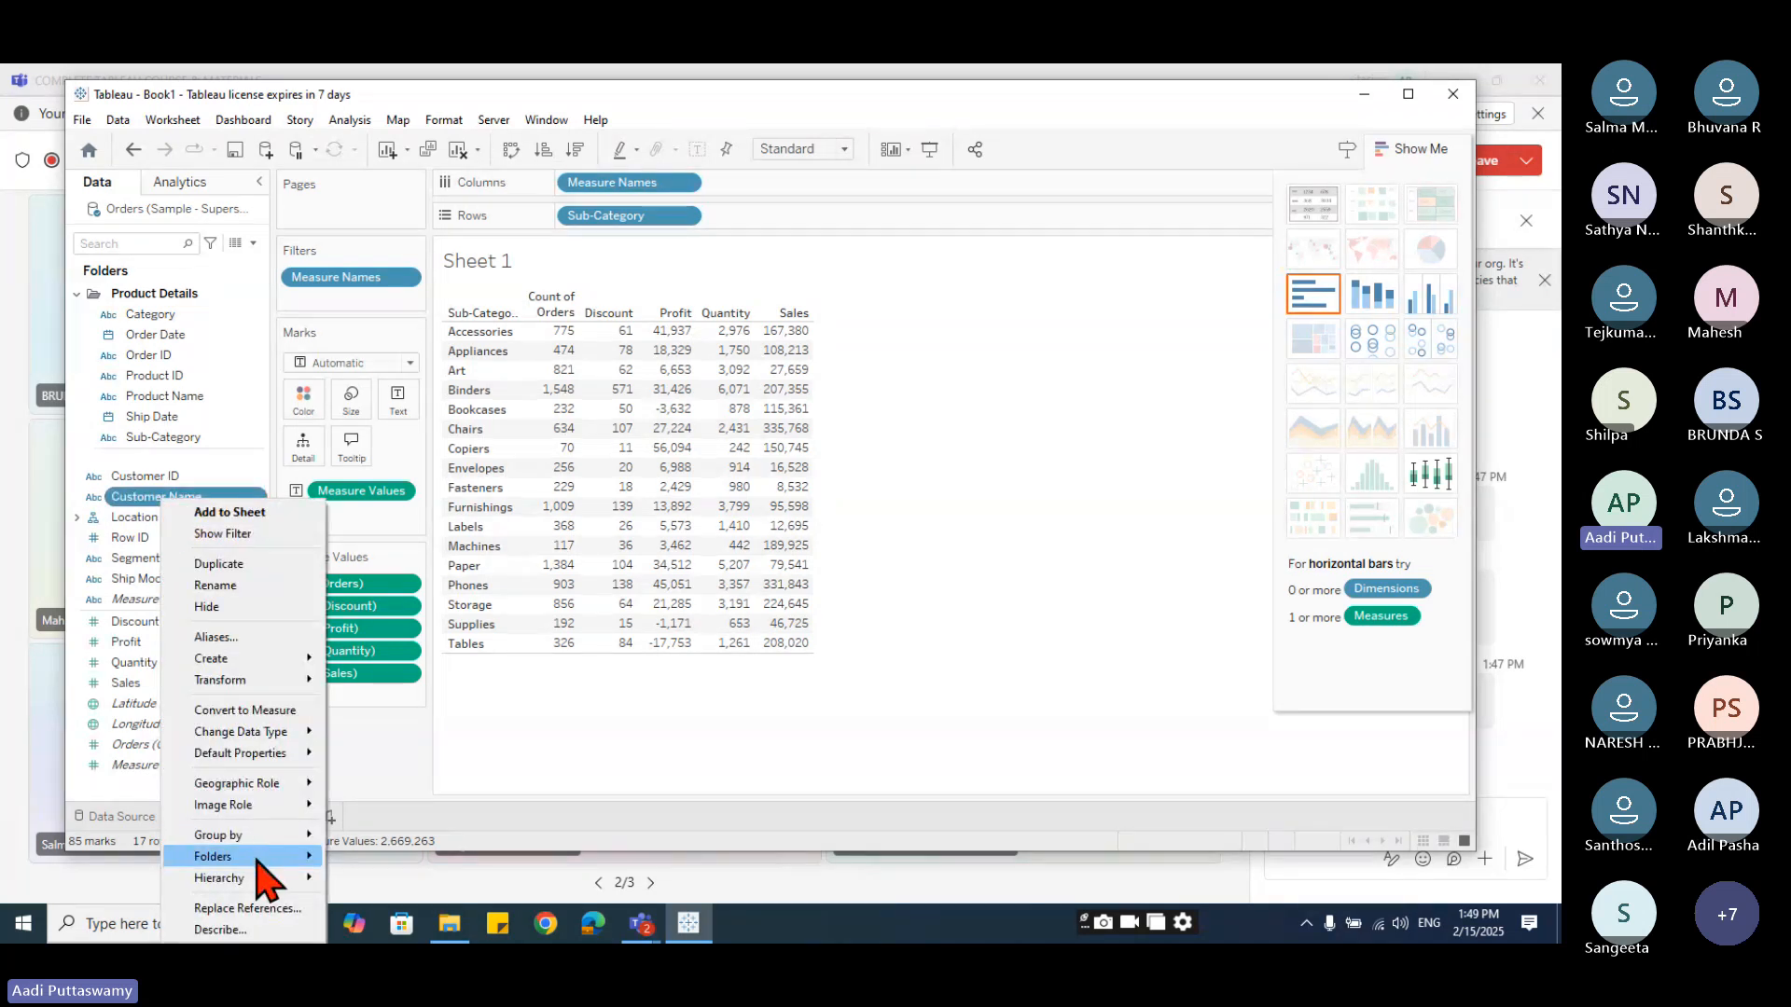
pyautogui.moveTo(270, 857)
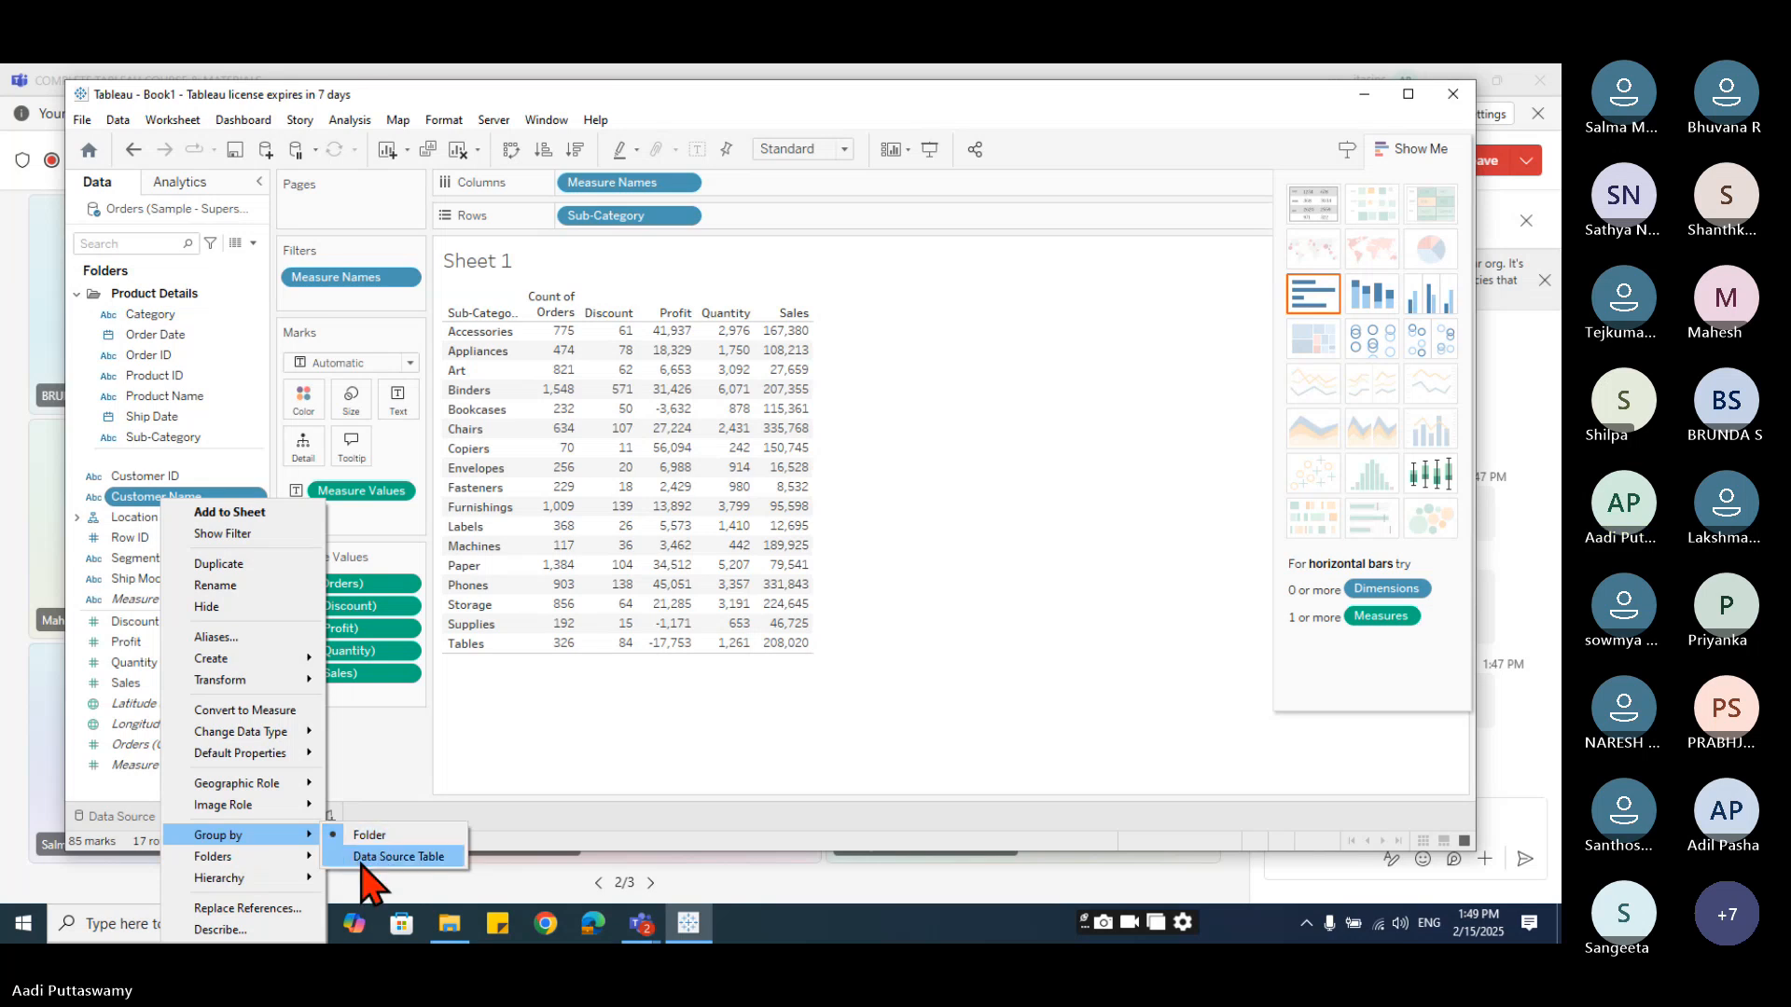
pyautogui.click(362, 858)
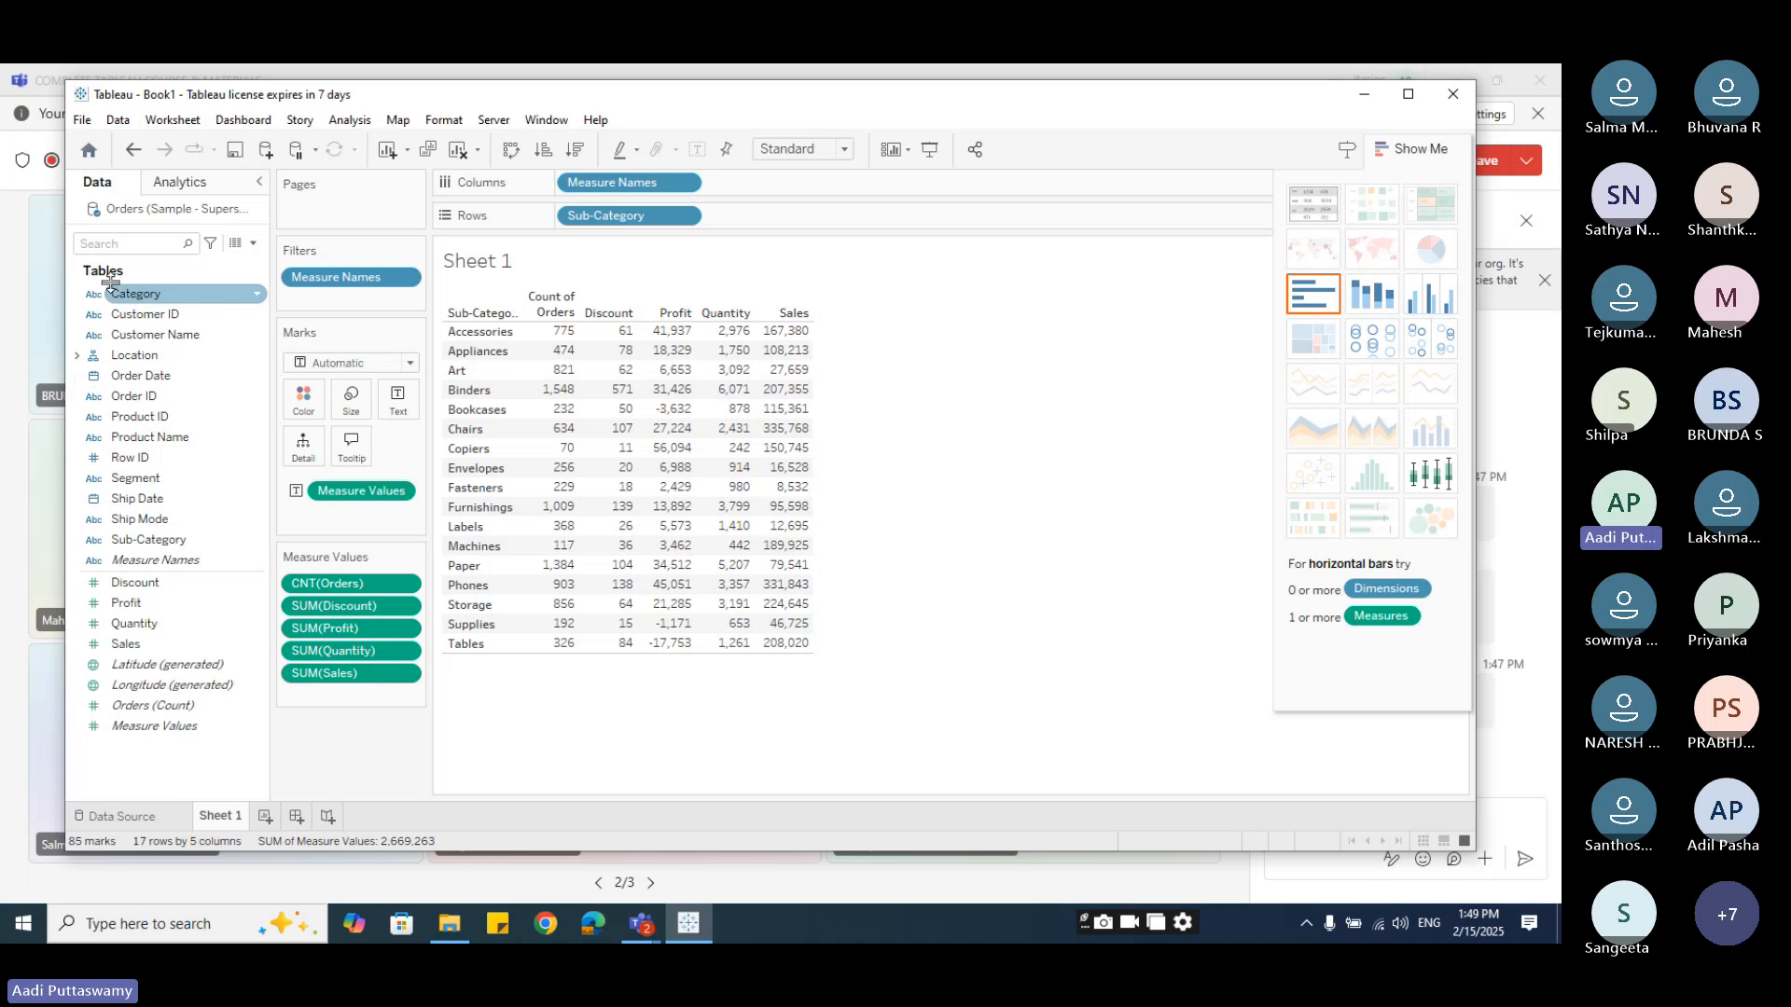
# - Group the listed fields by folder, and view the existing folders that the Customer Name field can be added to
pyautogui.rightClick(131, 314)
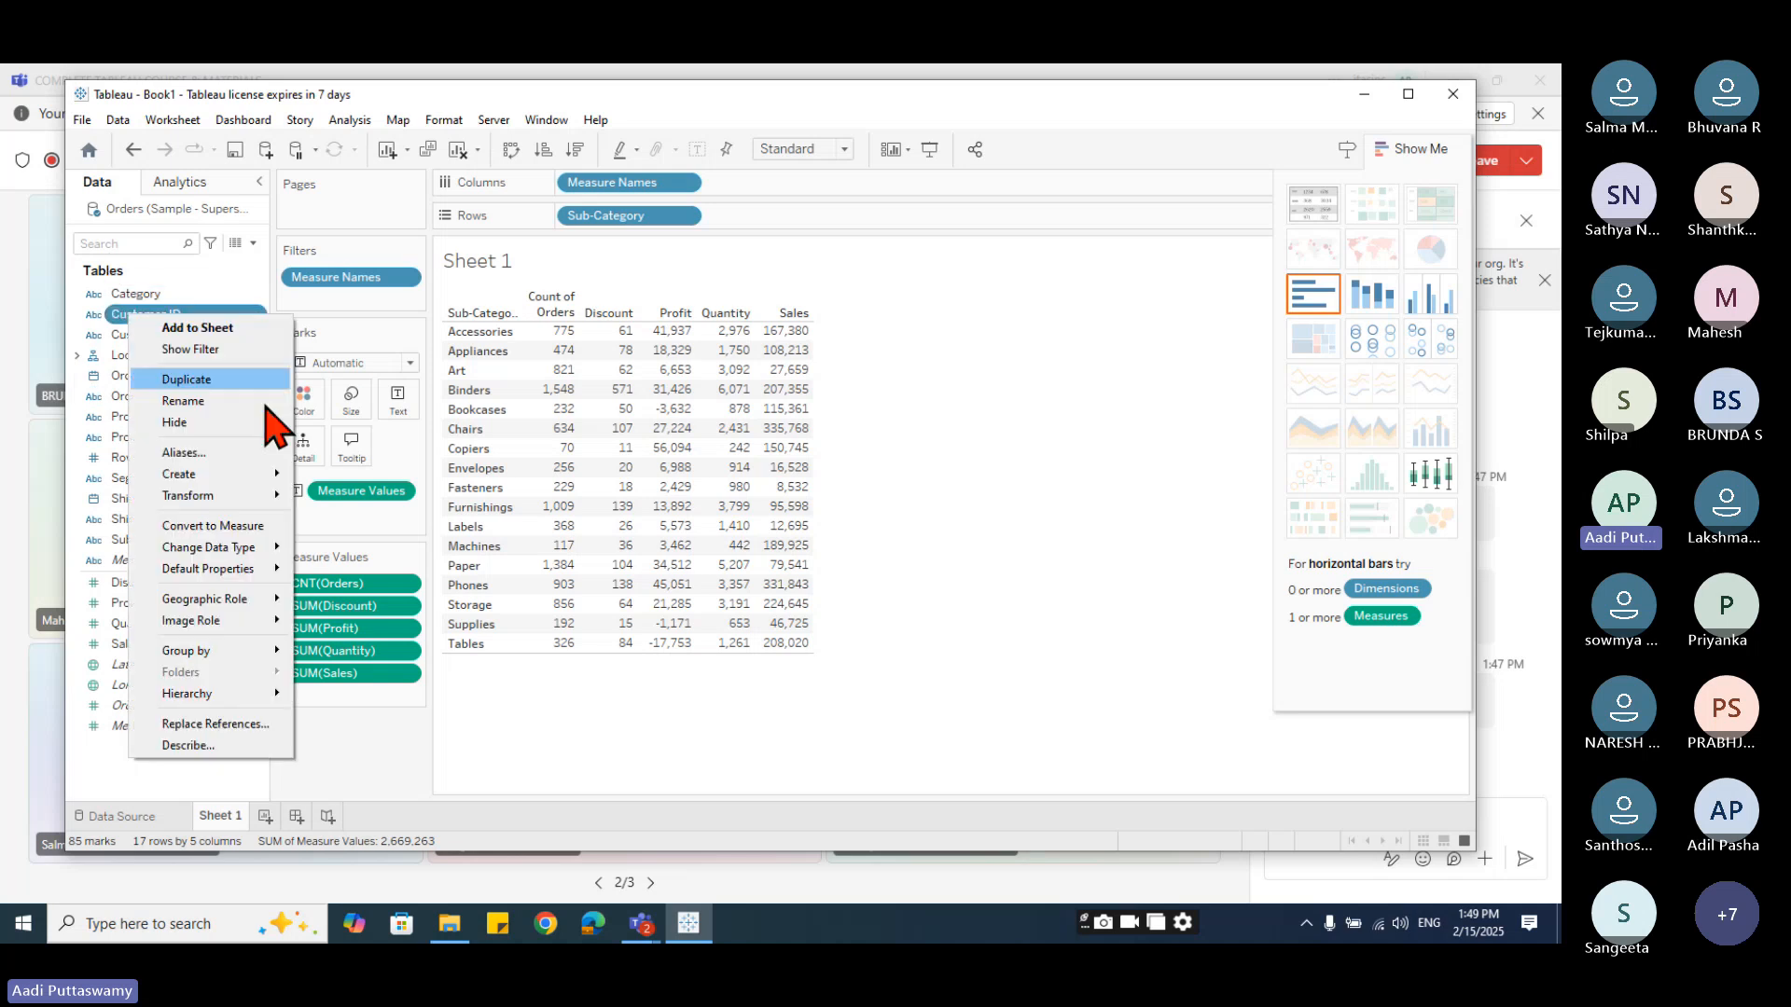
pyautogui.moveTo(207, 653)
pyautogui.click(336, 652)
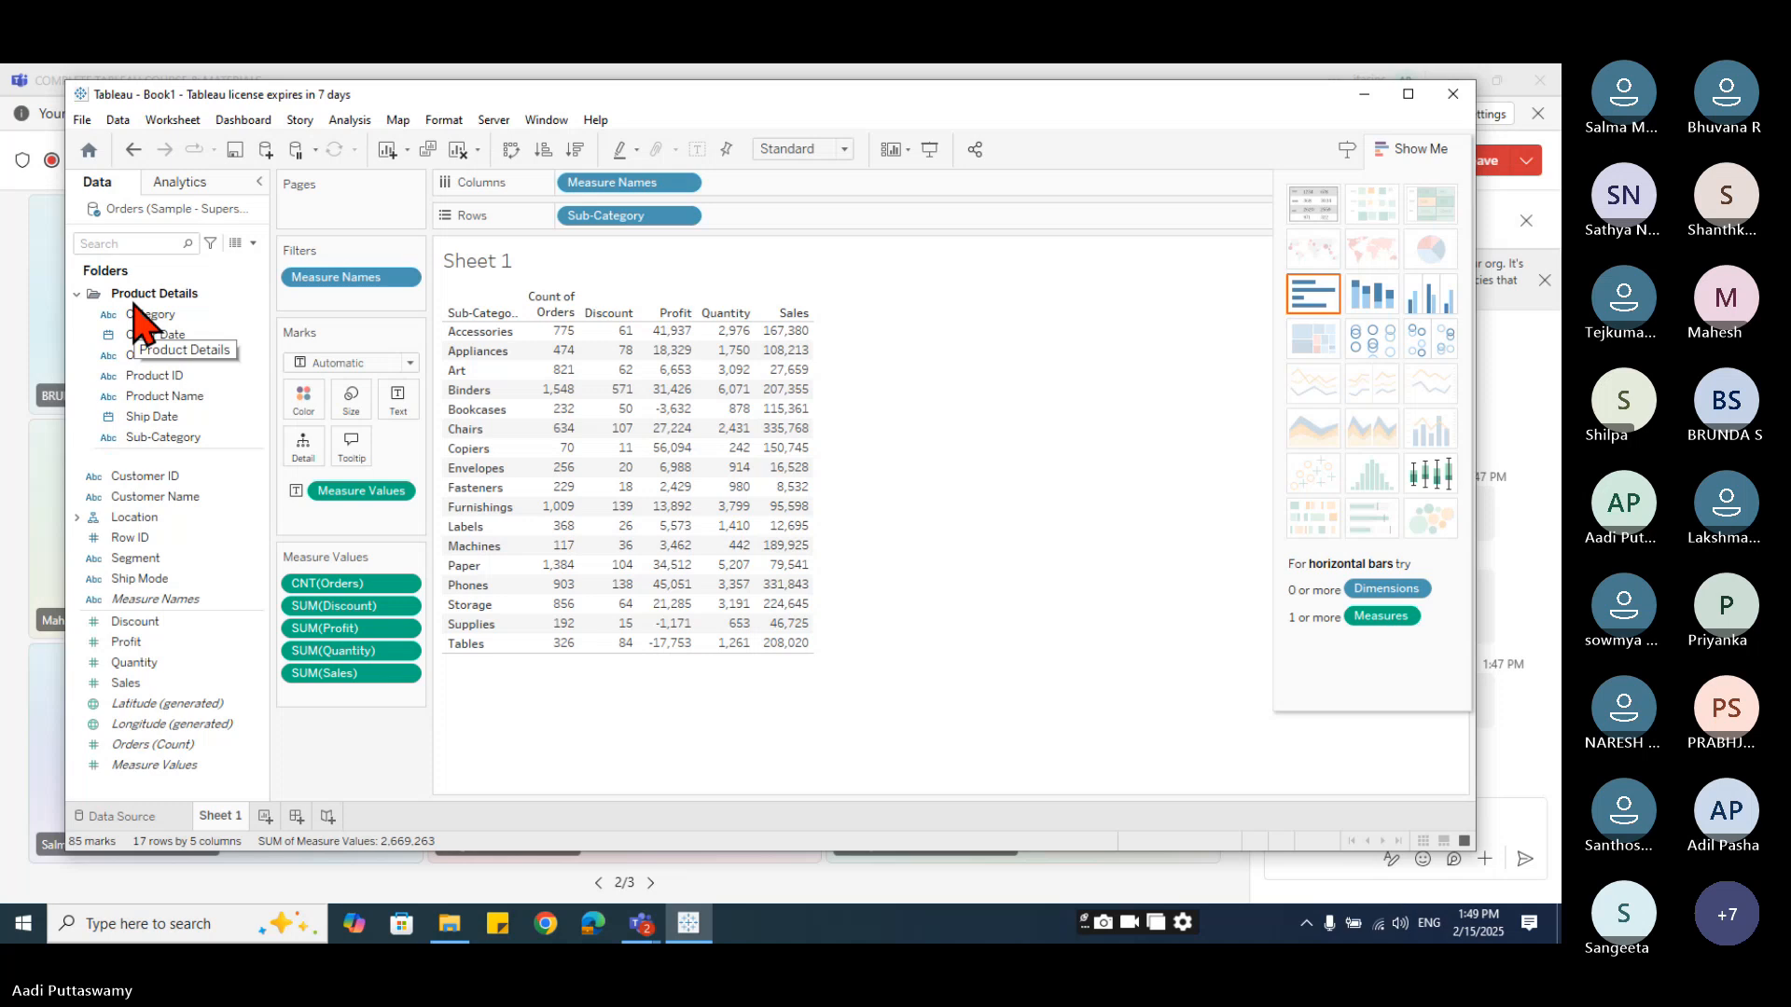
pyautogui.rightClick(121, 497)
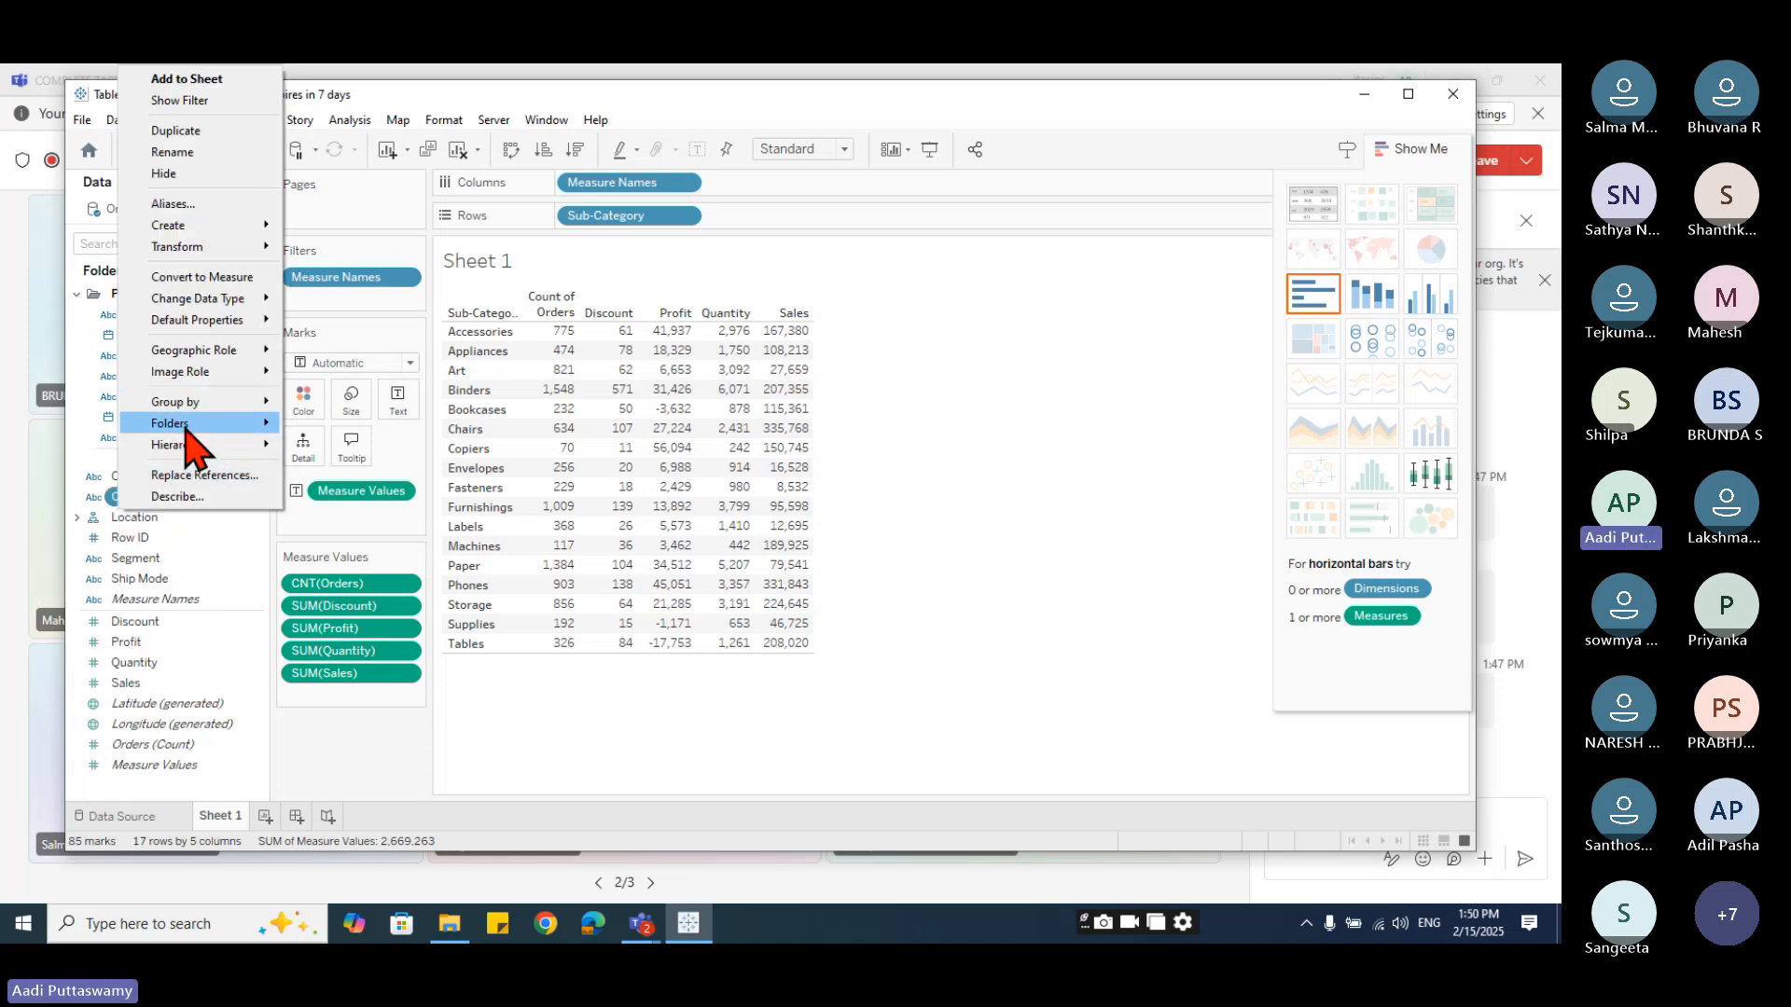
pyautogui.moveTo(215, 423)
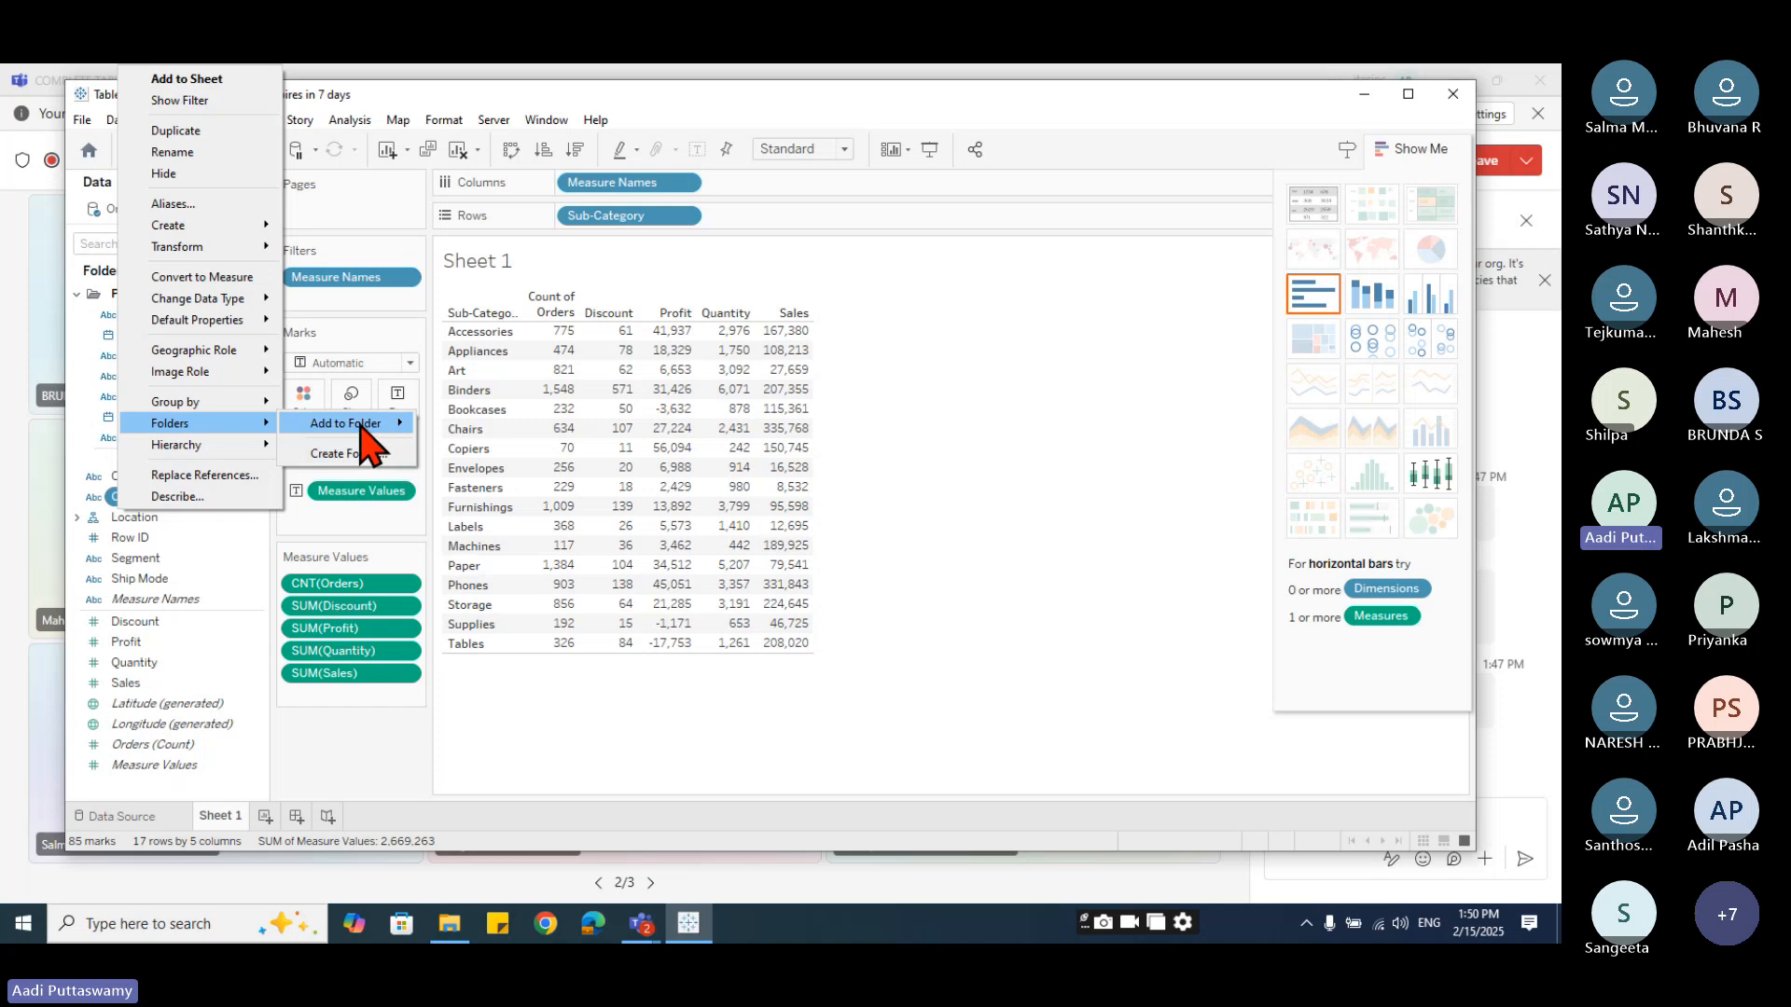
pyautogui.moveTo(367, 439)
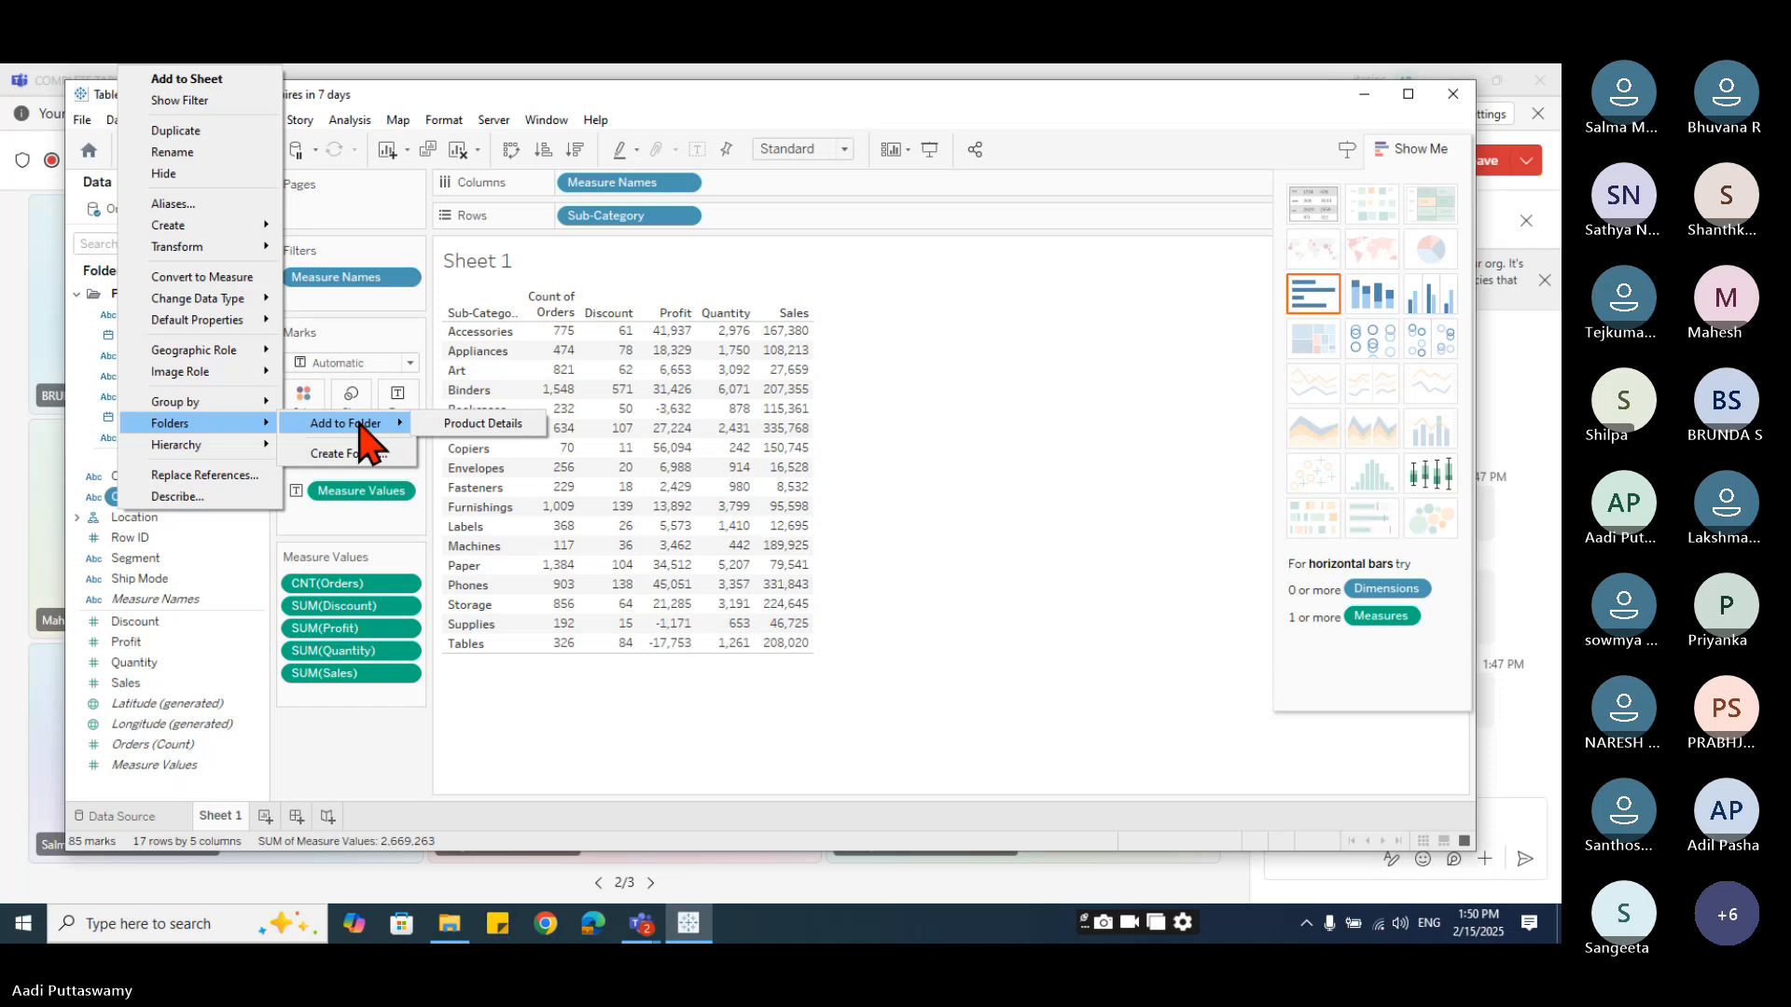
pyautogui.click(1021, 520)
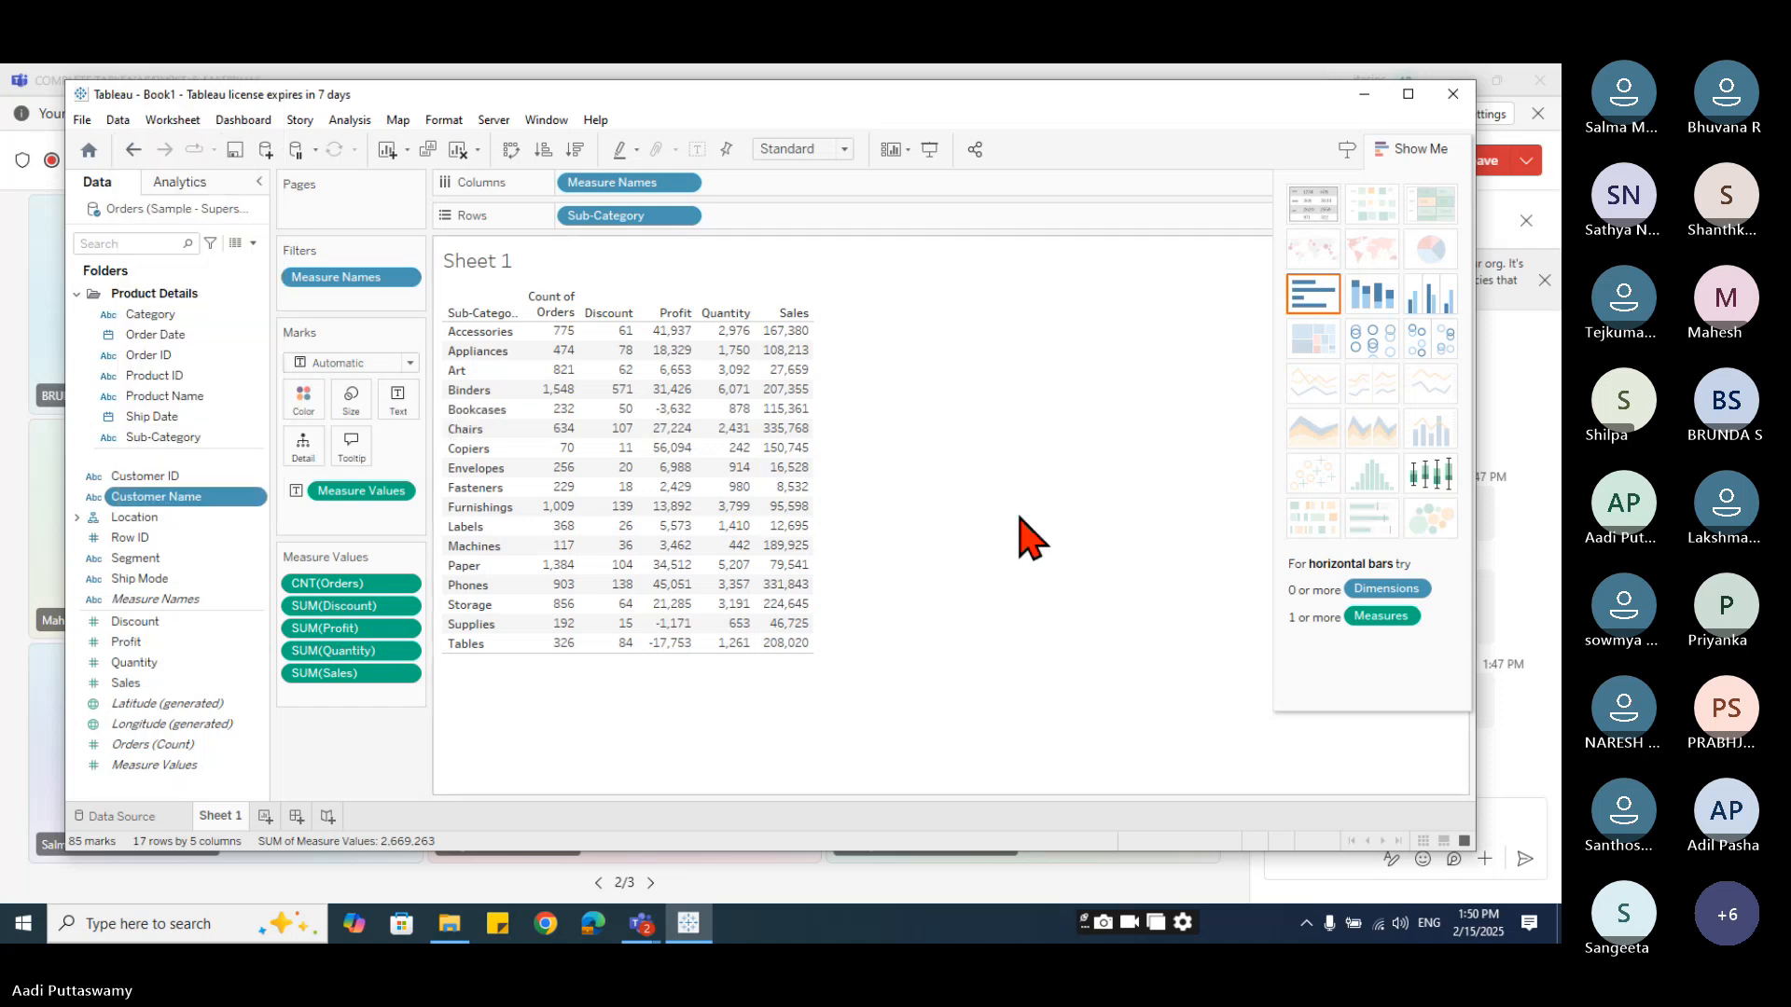
# - Switch to the Microsoft Teams meeting and end the meeting for everyone
pyautogui.click(1367, 94)
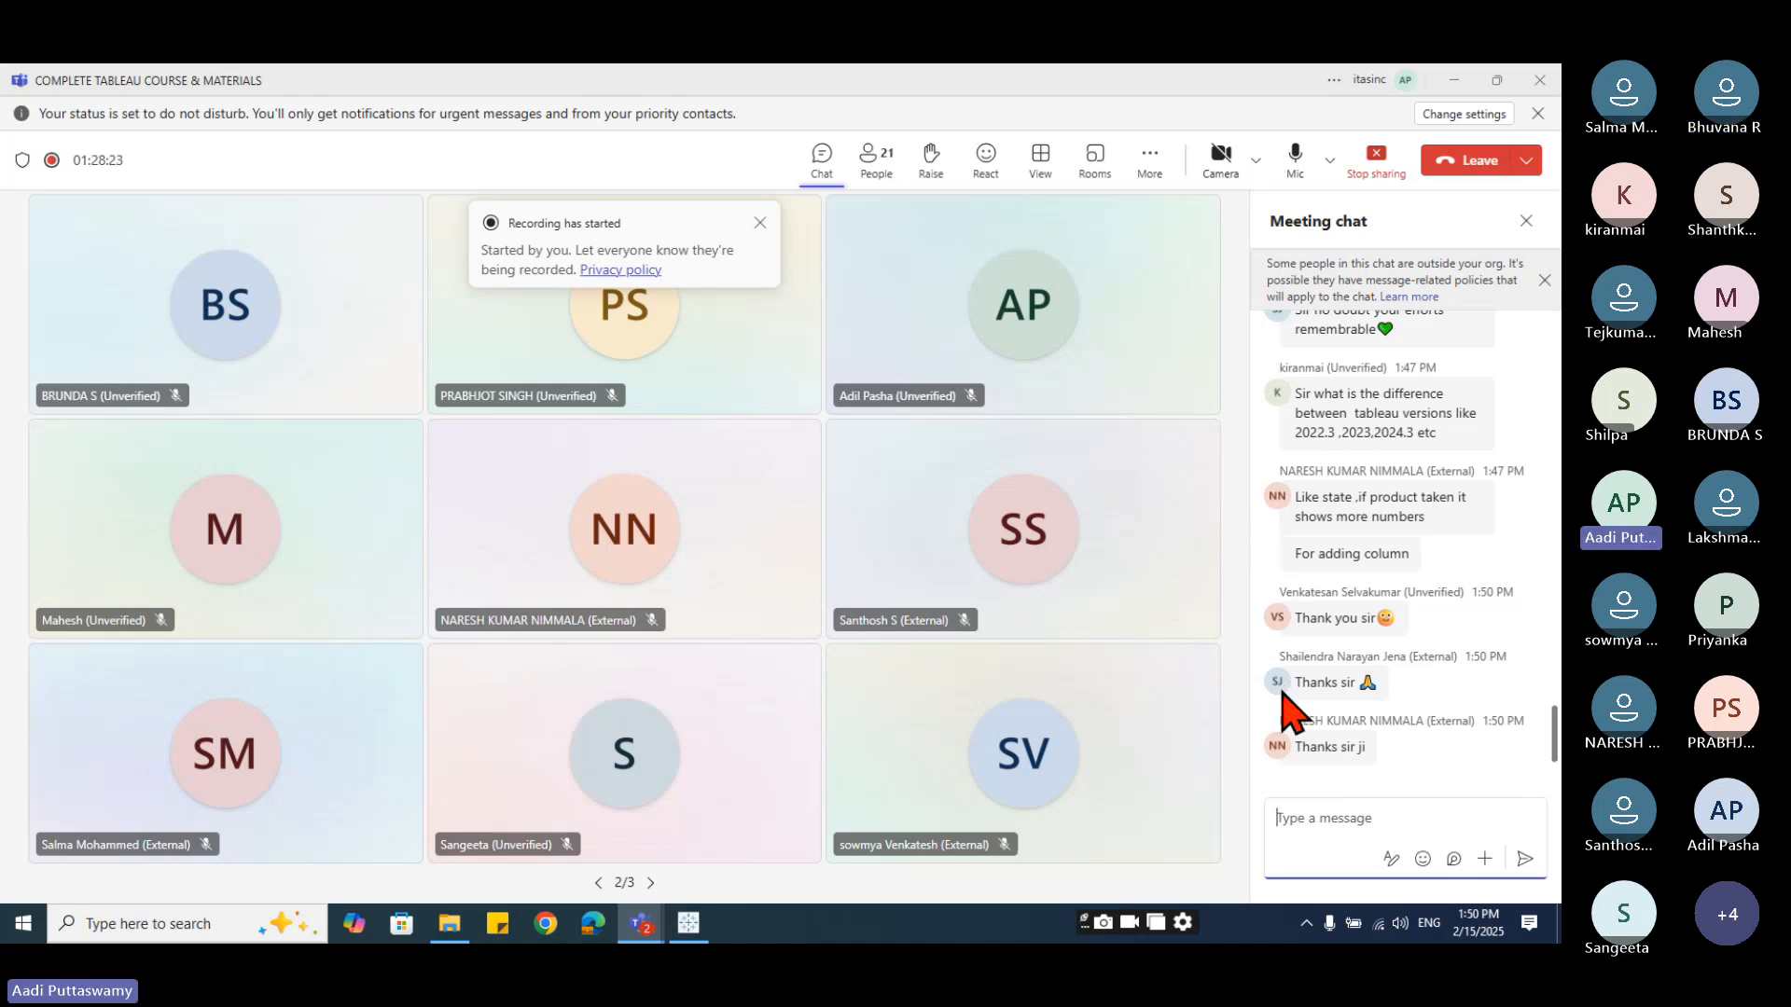
pyautogui.click(1526, 161)
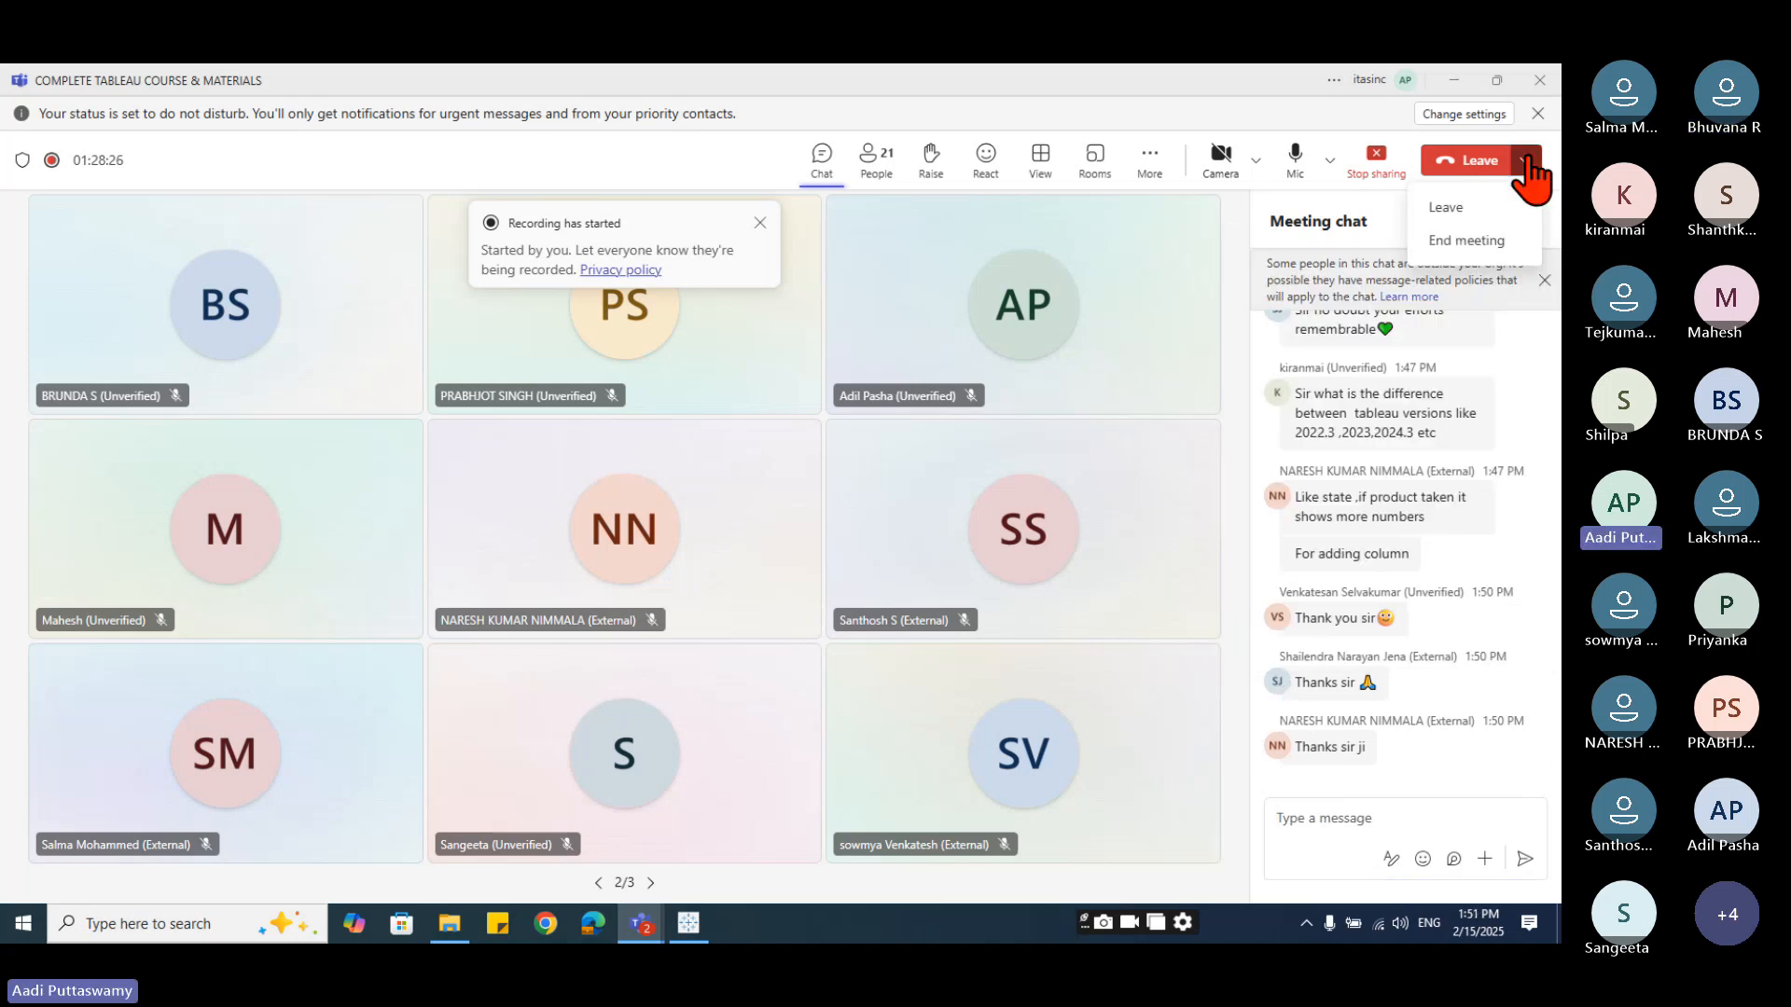
pyautogui.click(1472, 244)
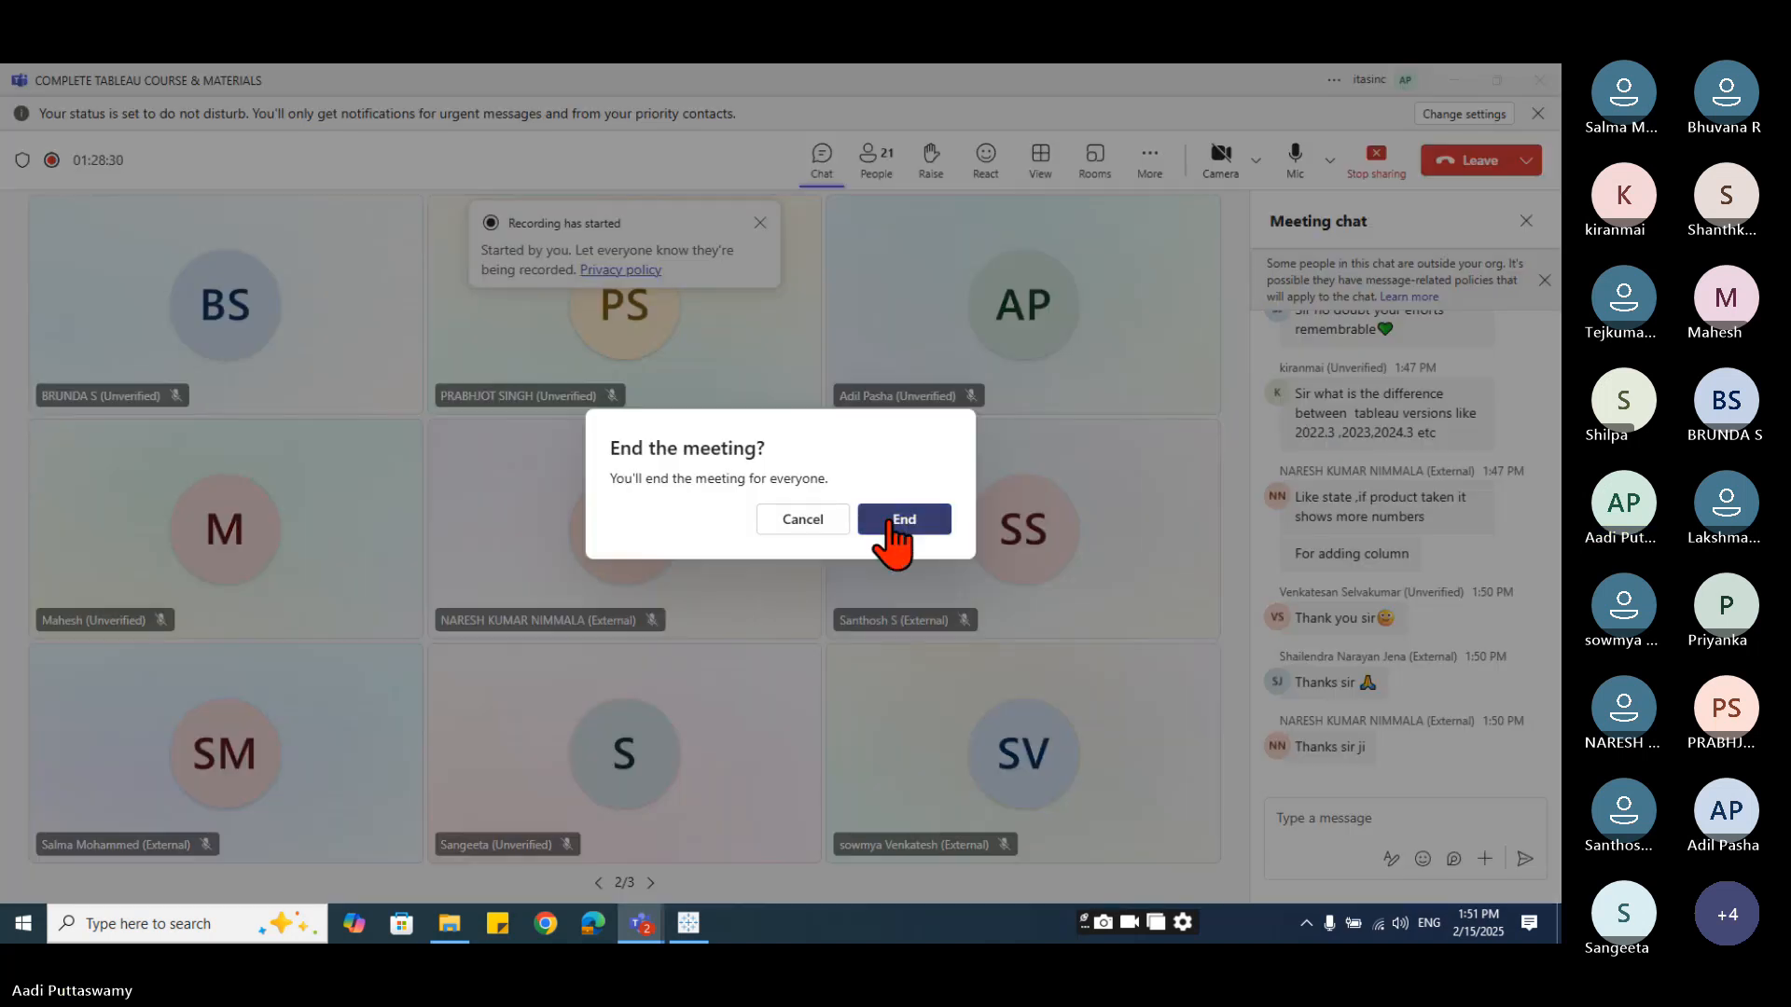